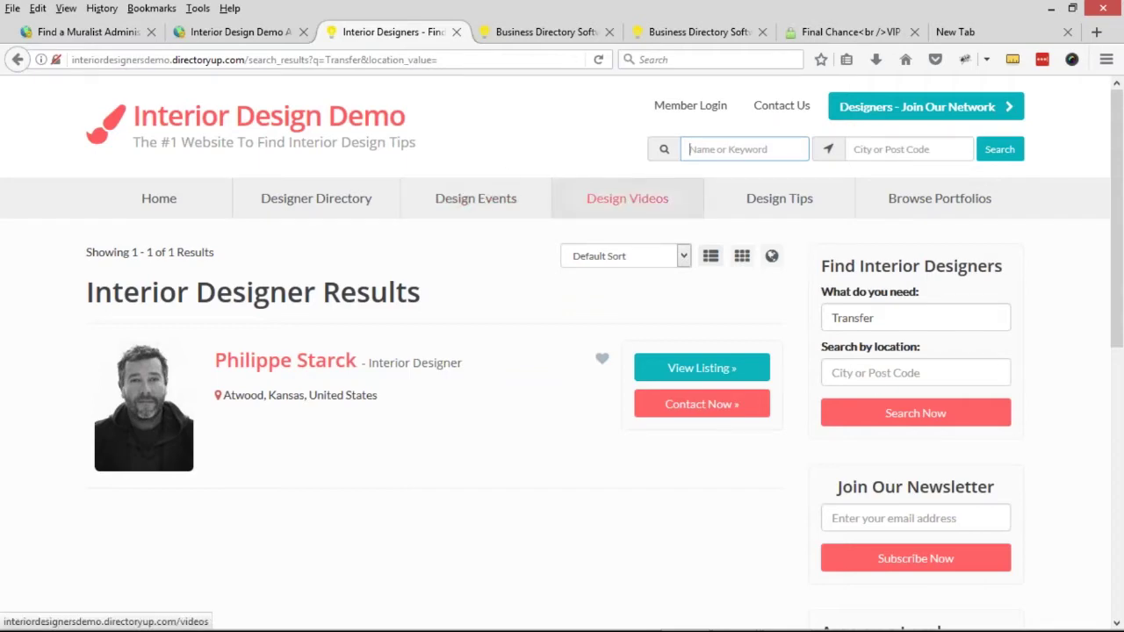
Open the interior designer's listing from the search results and go to its Company Details section
key(alt+Tab)
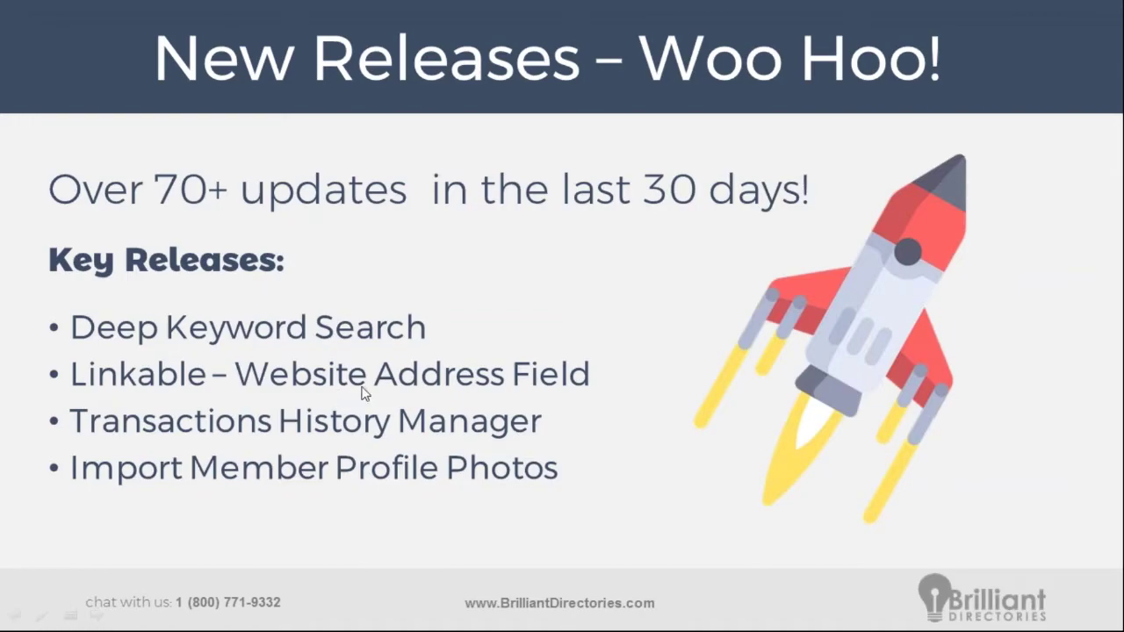
key(alt+Tab)
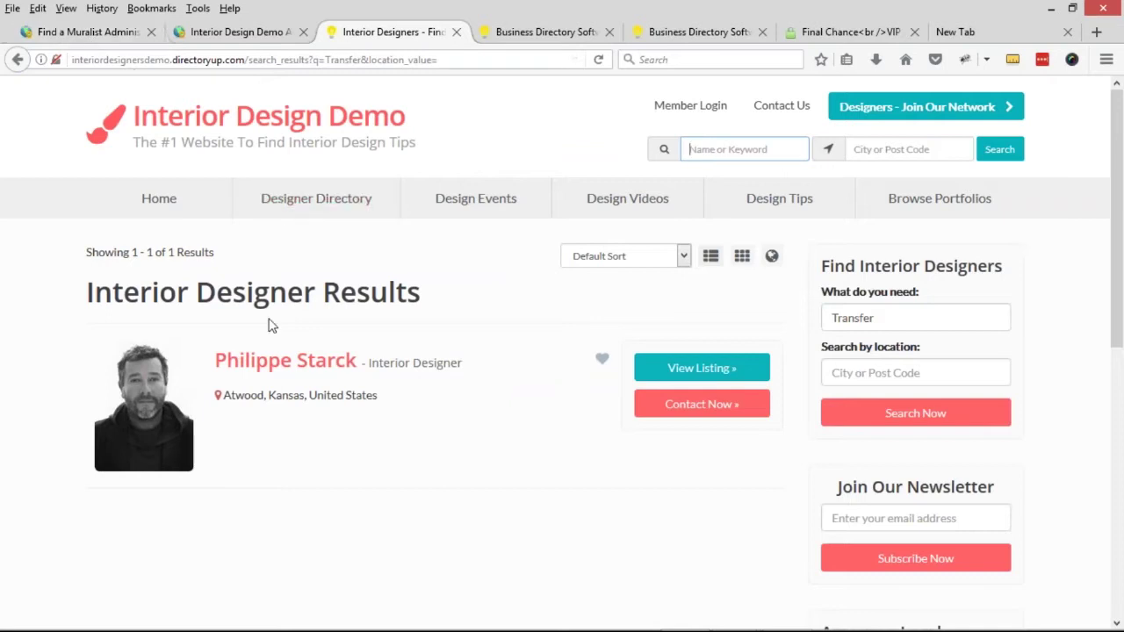
click(292, 374)
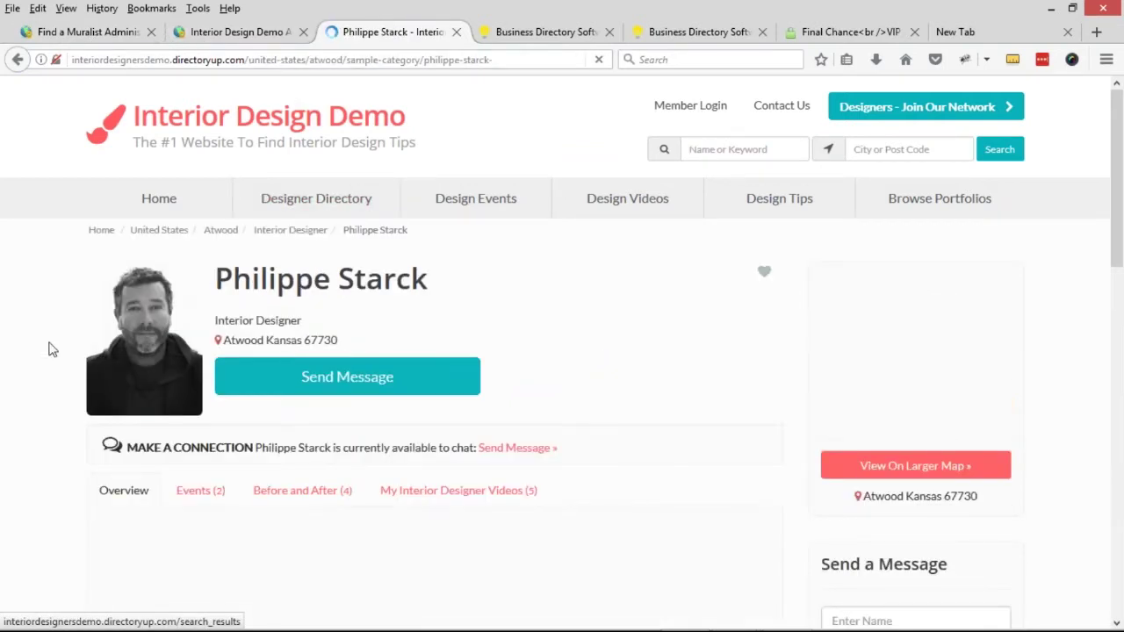
scroll(922, 267, down, 2)
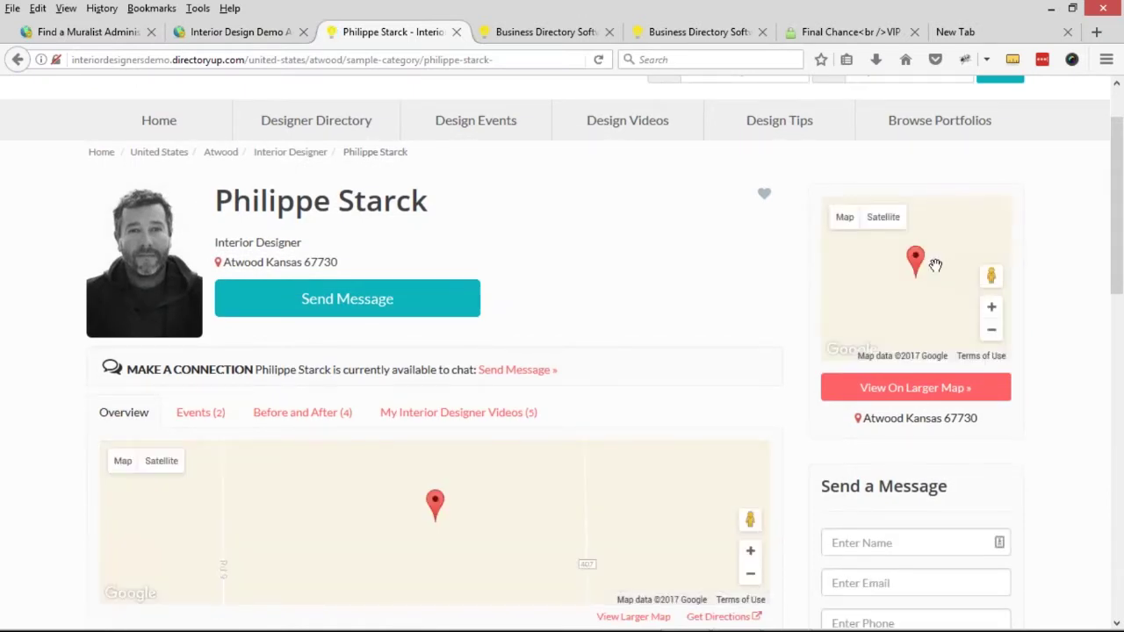
scroll(70, 316, down, 6)
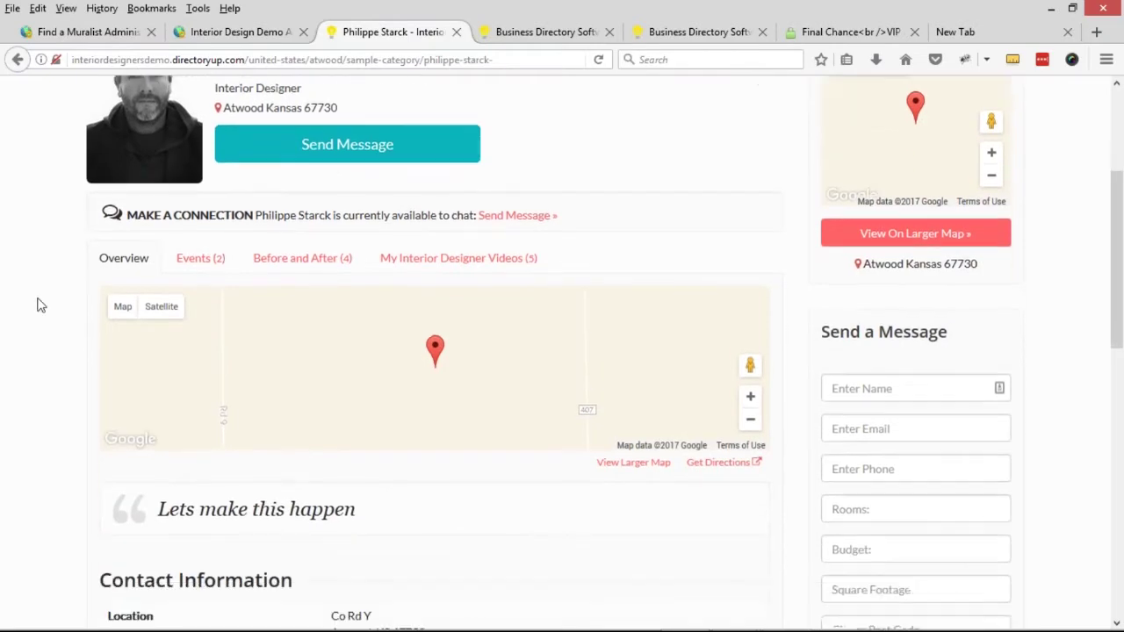
scroll(38, 305, down, 7)
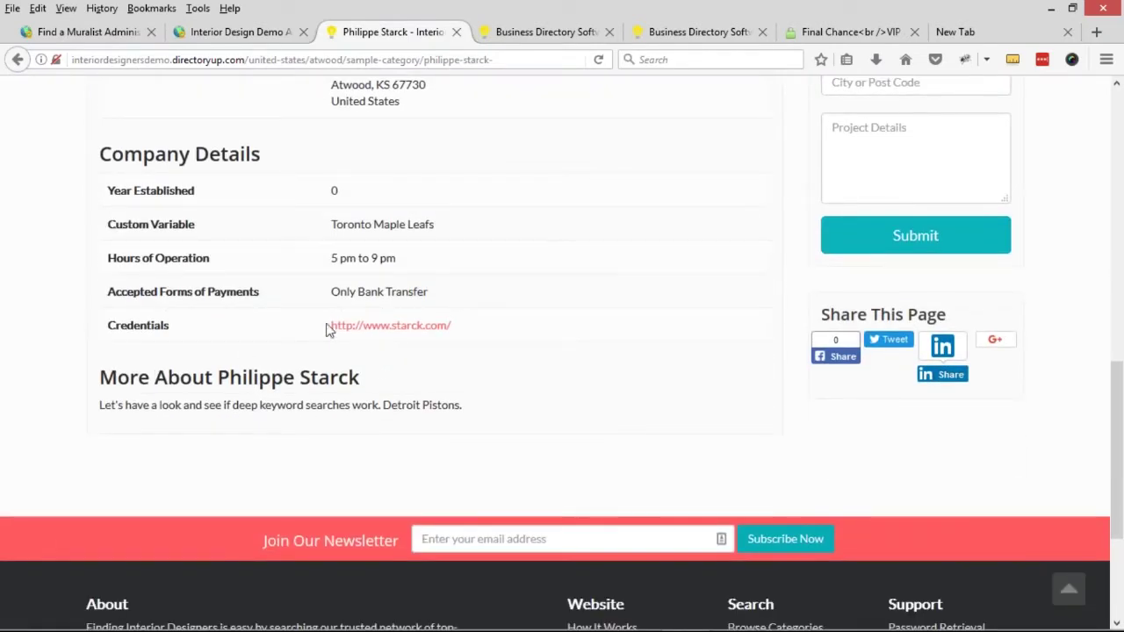
Examine the Credentials link, Accepted Forms of Payments and Custom Variable entries in the listing's Company Details
drag(326, 329, 479, 327)
click(449, 372)
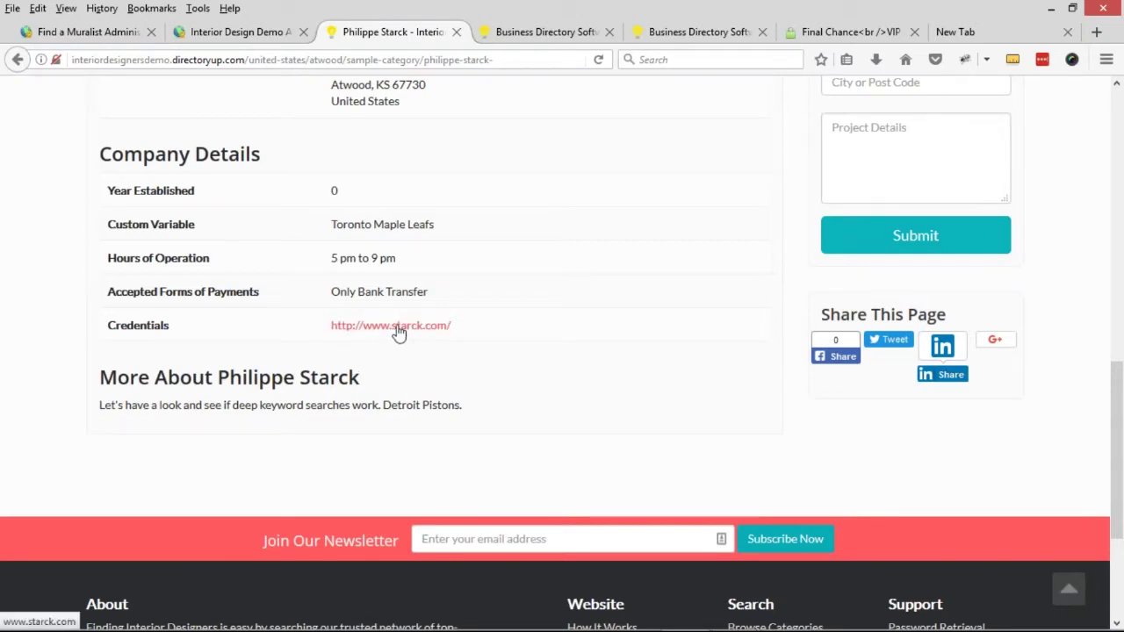
drag(333, 291, 430, 291)
click(379, 256)
drag(333, 224, 436, 225)
click(351, 257)
Resume the paused Find a Muralist admin session and open the Form Manager from the other admin page
click(123, 32)
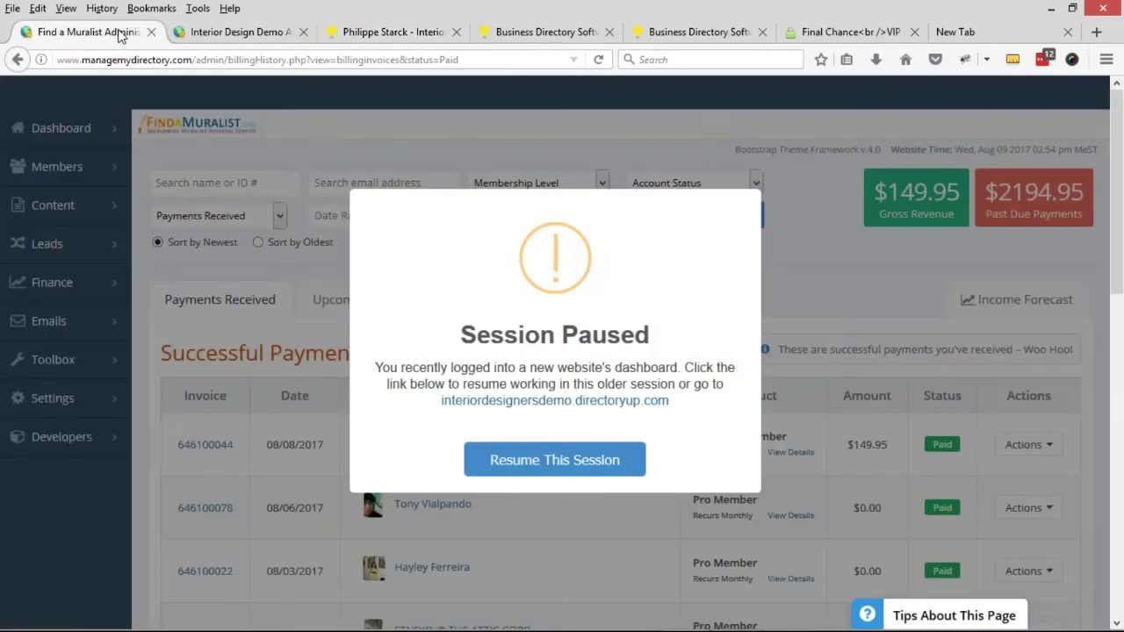
click(555, 461)
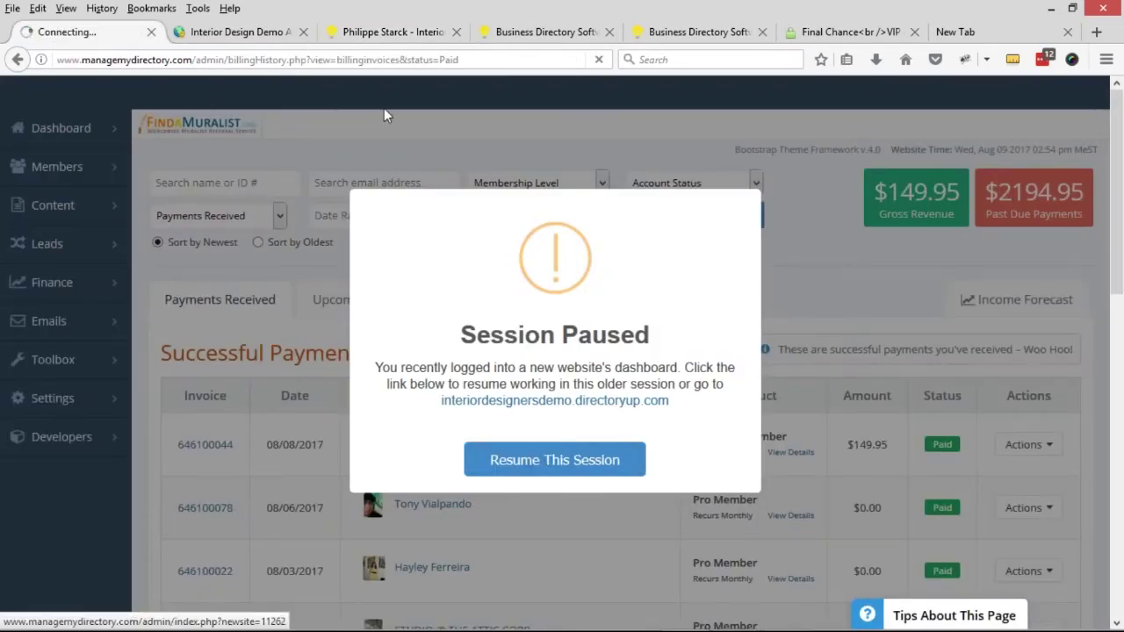
click(221, 35)
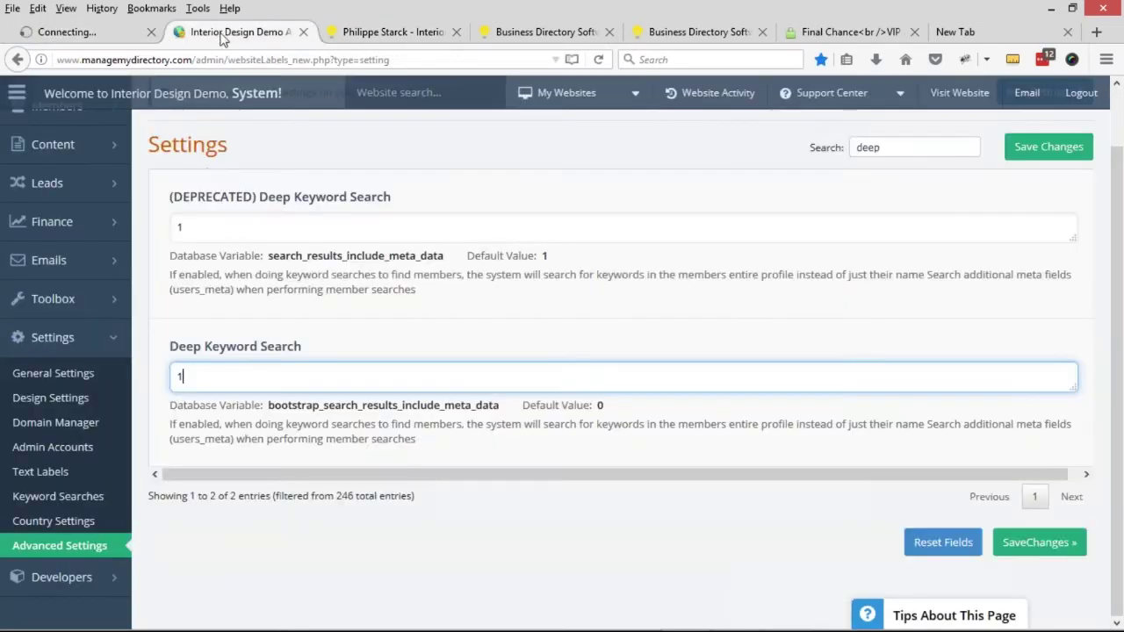
click(112, 305)
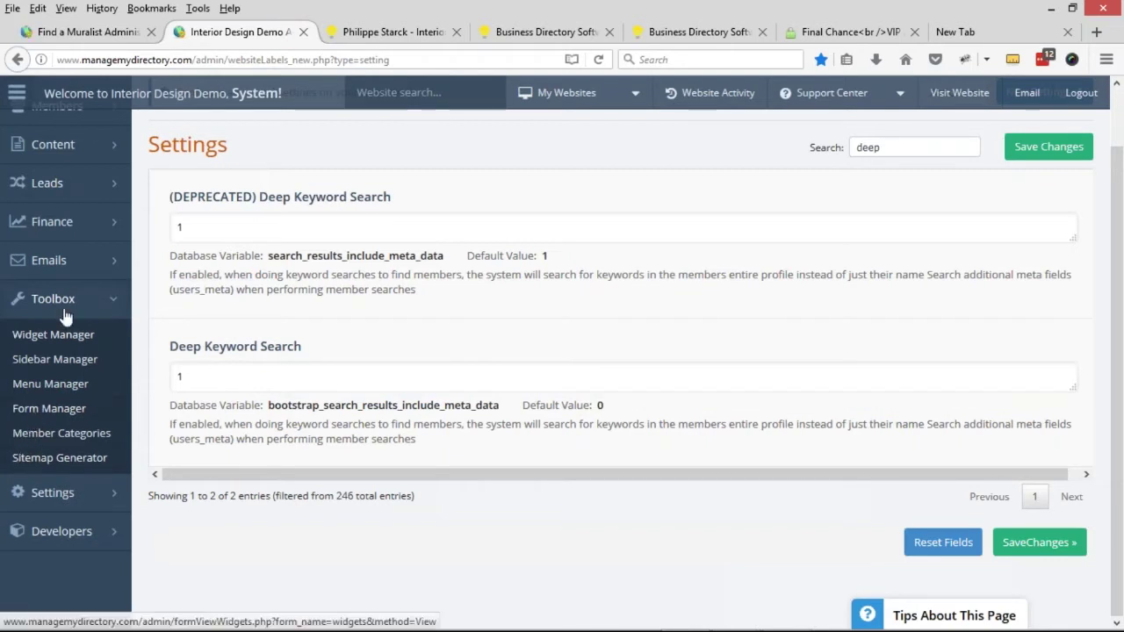
click(70, 409)
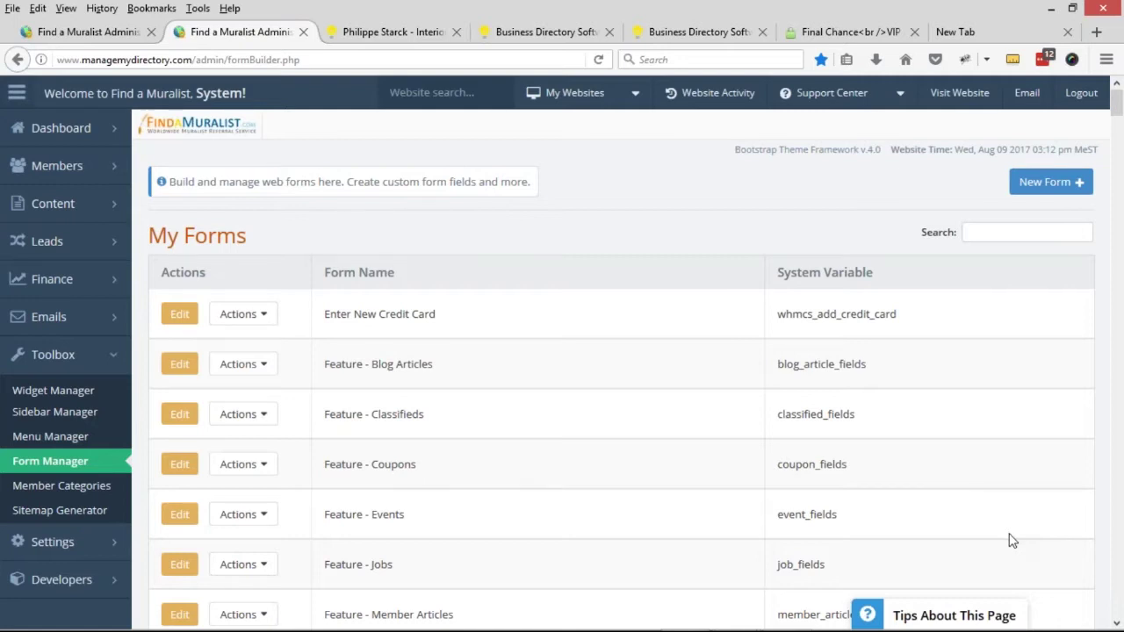
Search the forms for "listing" and "detail", and open the Listing - Details form for editing
scroll(531, 349, down, 2)
scroll(531, 348, down, 4)
scroll(595, 304, up, 4)
click(993, 155)
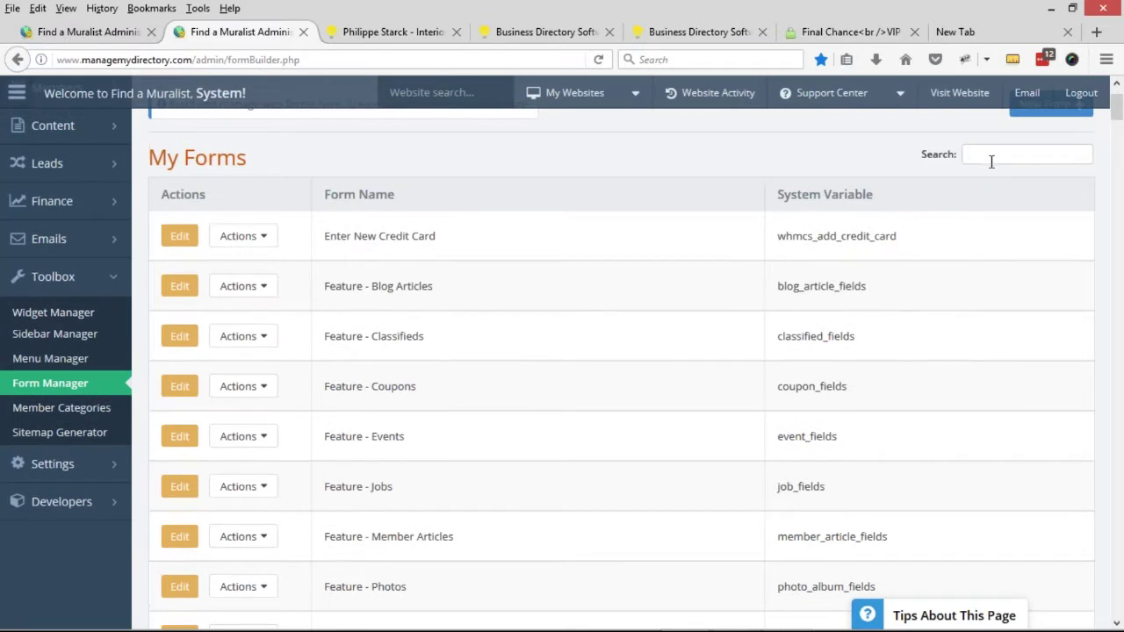
text(listing)
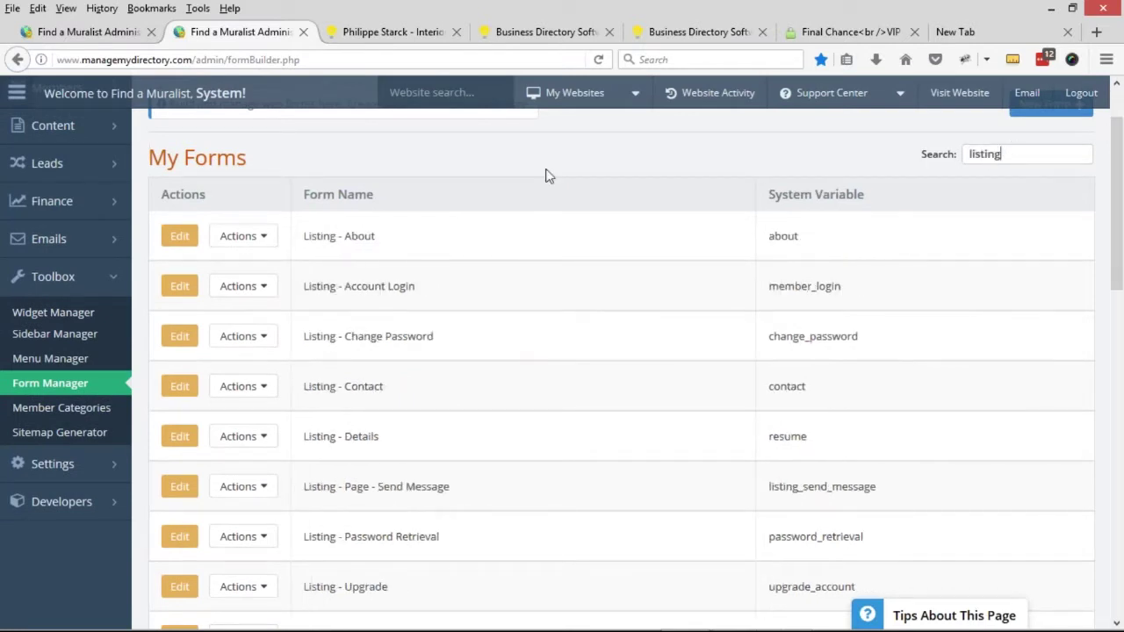
key(ctrl+a)
text(detail)
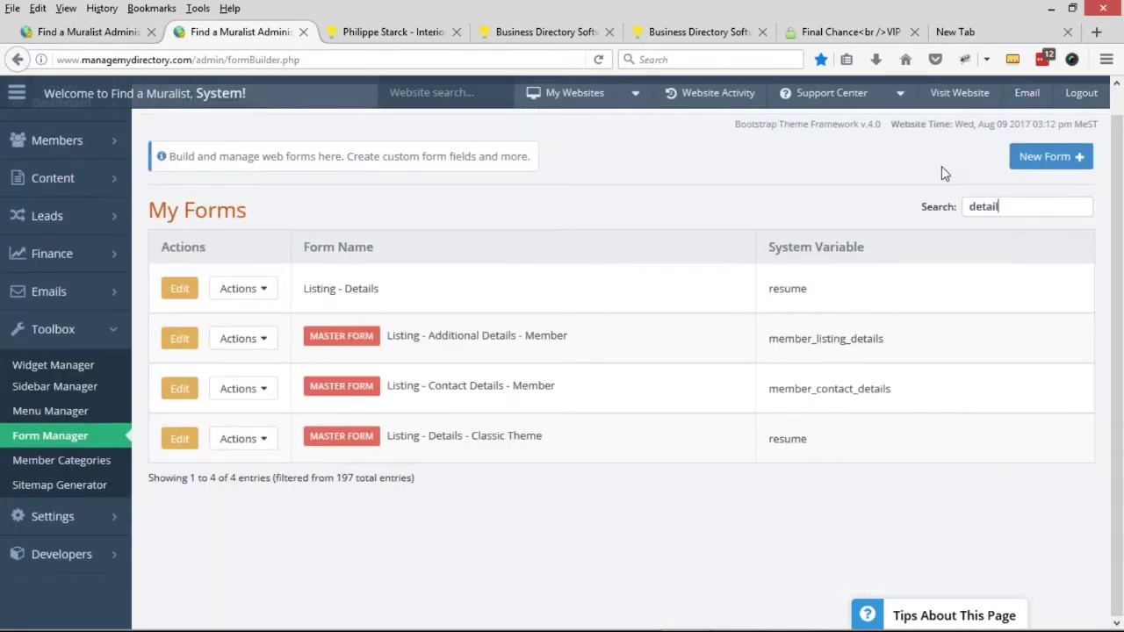
click(180, 289)
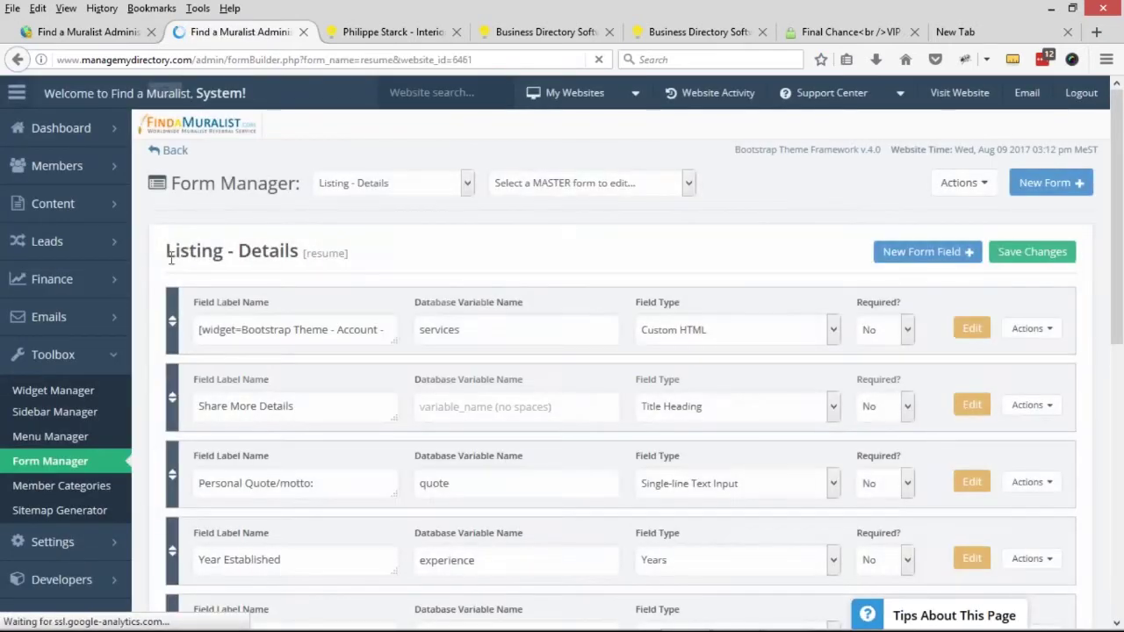
Review the Hours of Operation and Accepted Forms of Payments fields in the Listing - Details form
scroll(172, 258, down, 5)
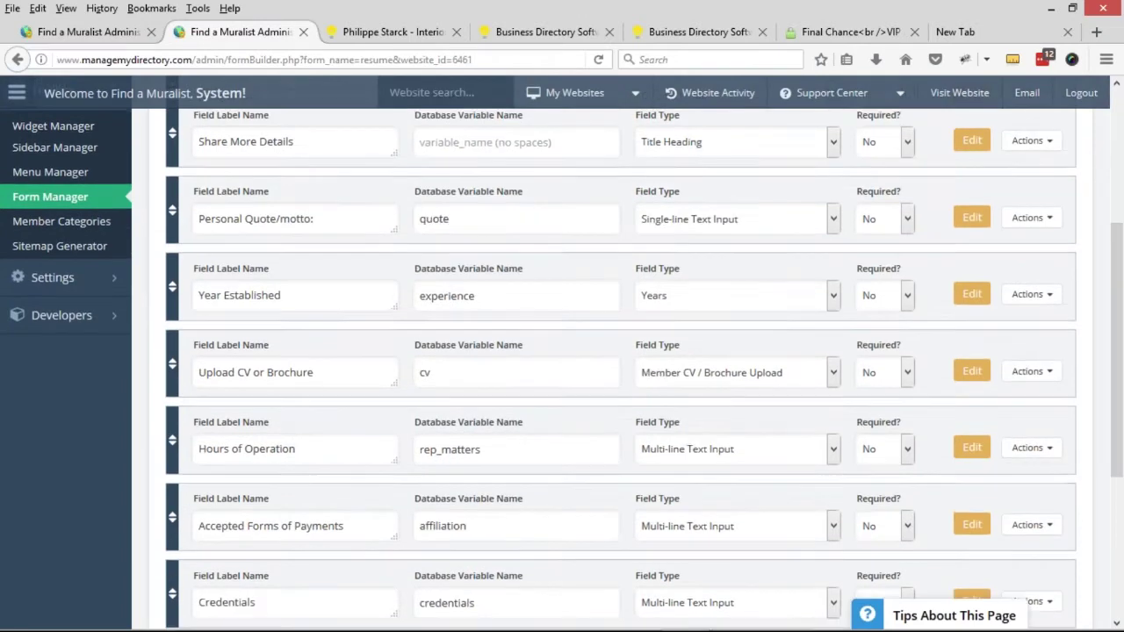
scroll(138, 321, down, 3)
drag(310, 321, 194, 316)
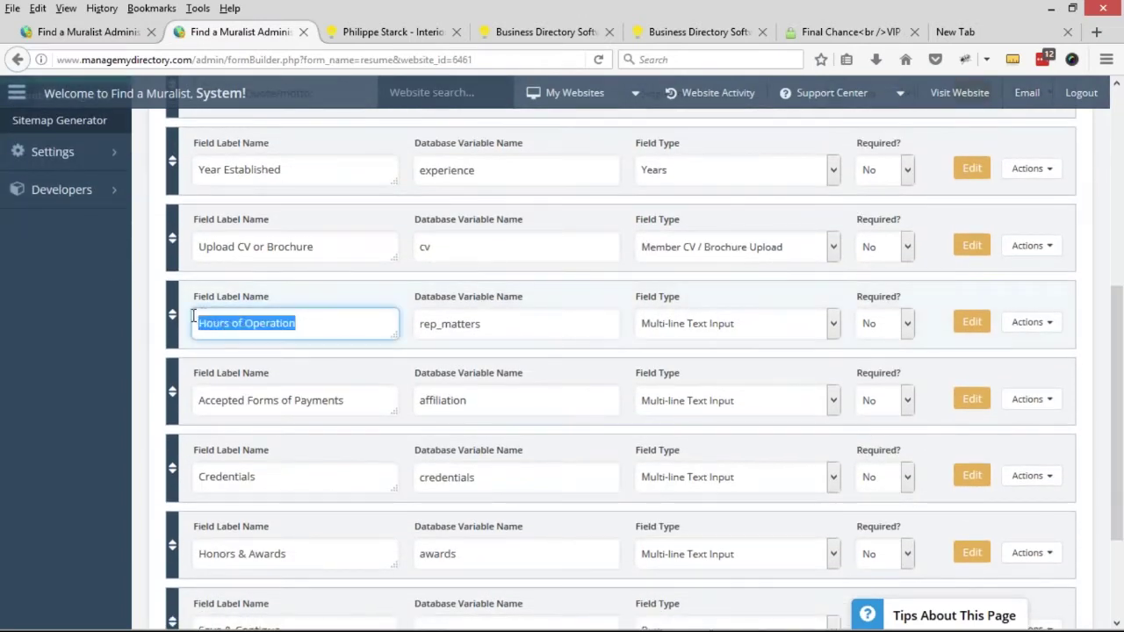
scroll(145, 351, down, 2)
drag(351, 318, 162, 318)
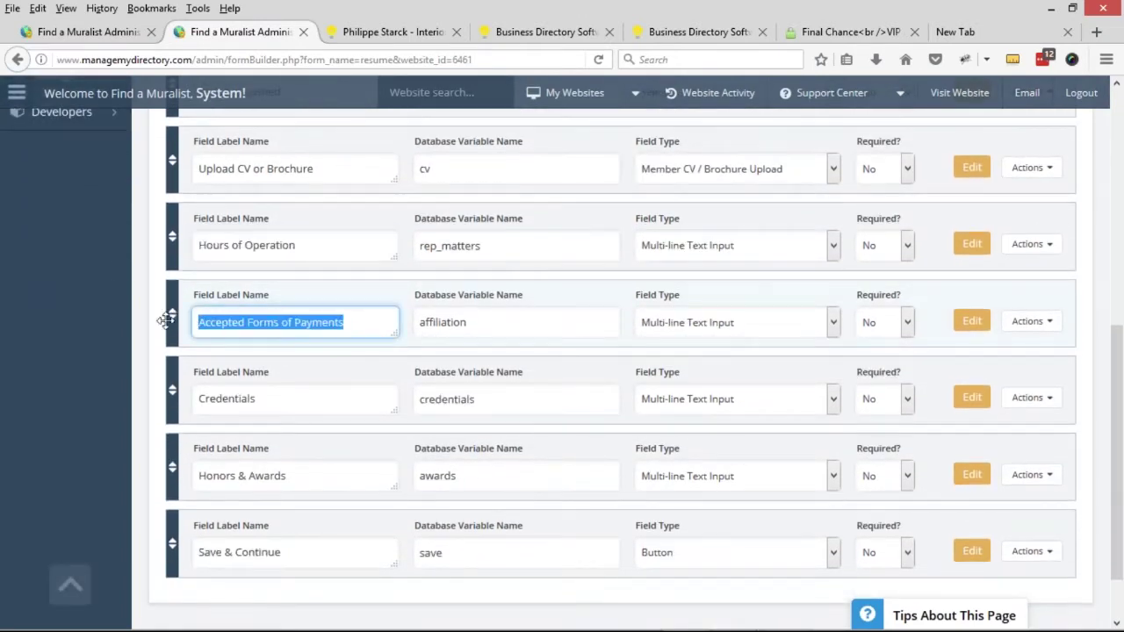
scroll(145, 340, down, 1)
scroll(145, 340, down, 1)
Set the Credentials field's type to Website Address in the Listing - Details form
drag(256, 326, 195, 326)
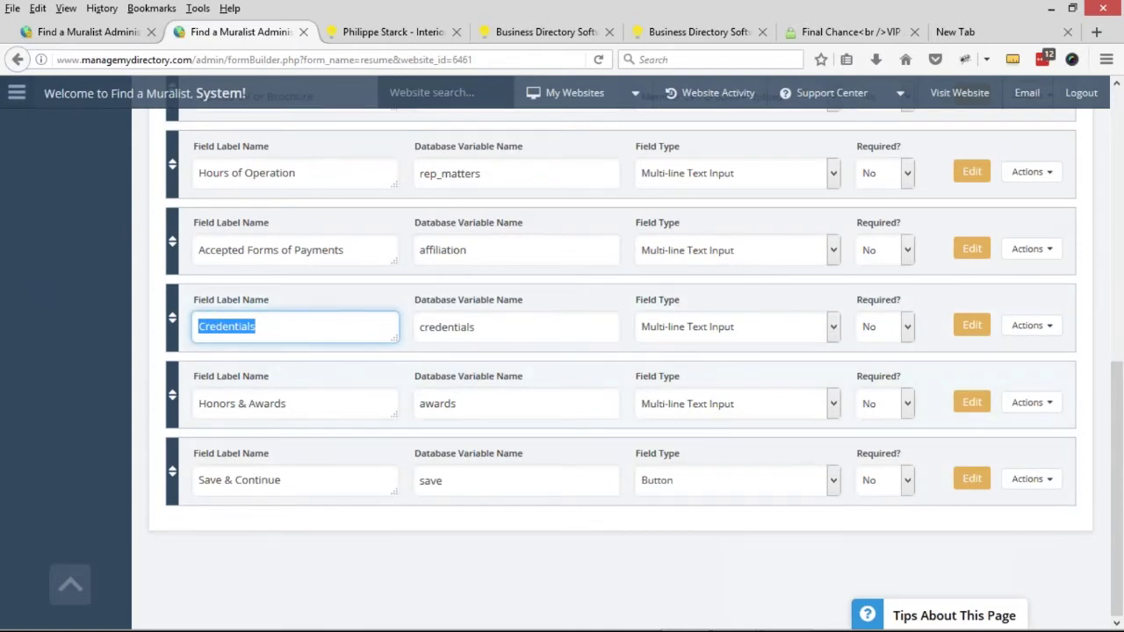
click(830, 331)
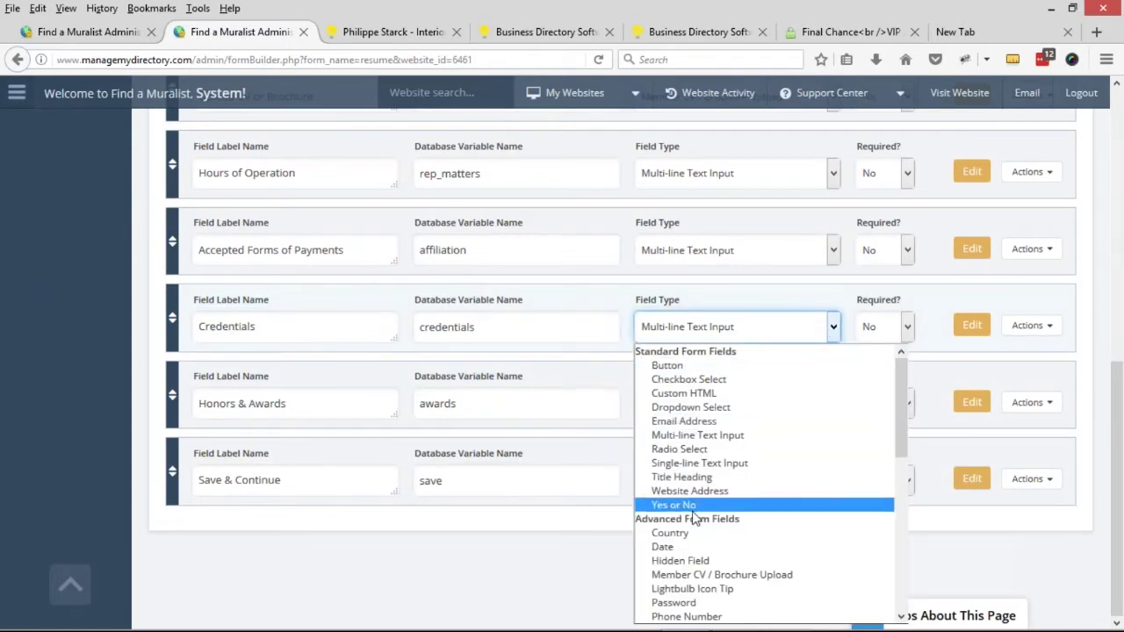
click(717, 493)
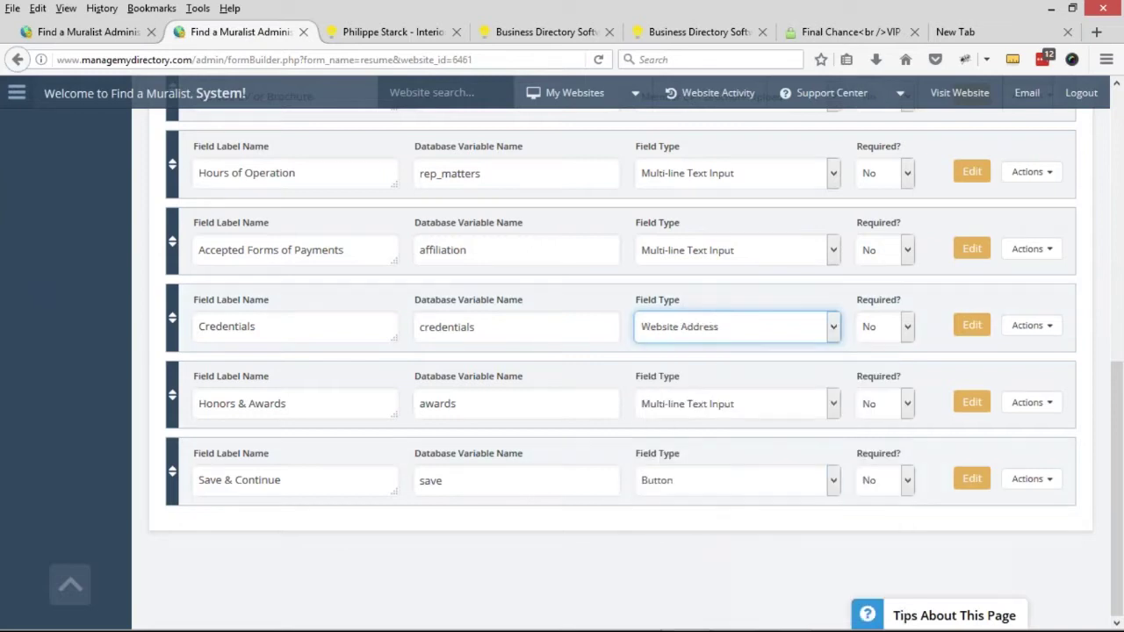
click(688, 337)
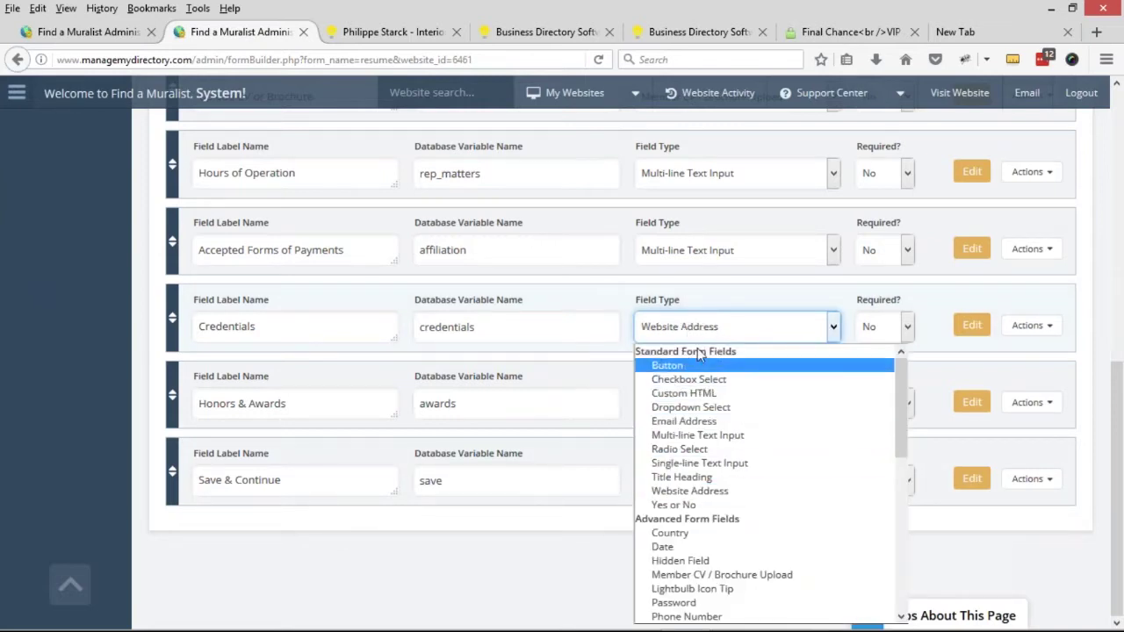
click(718, 493)
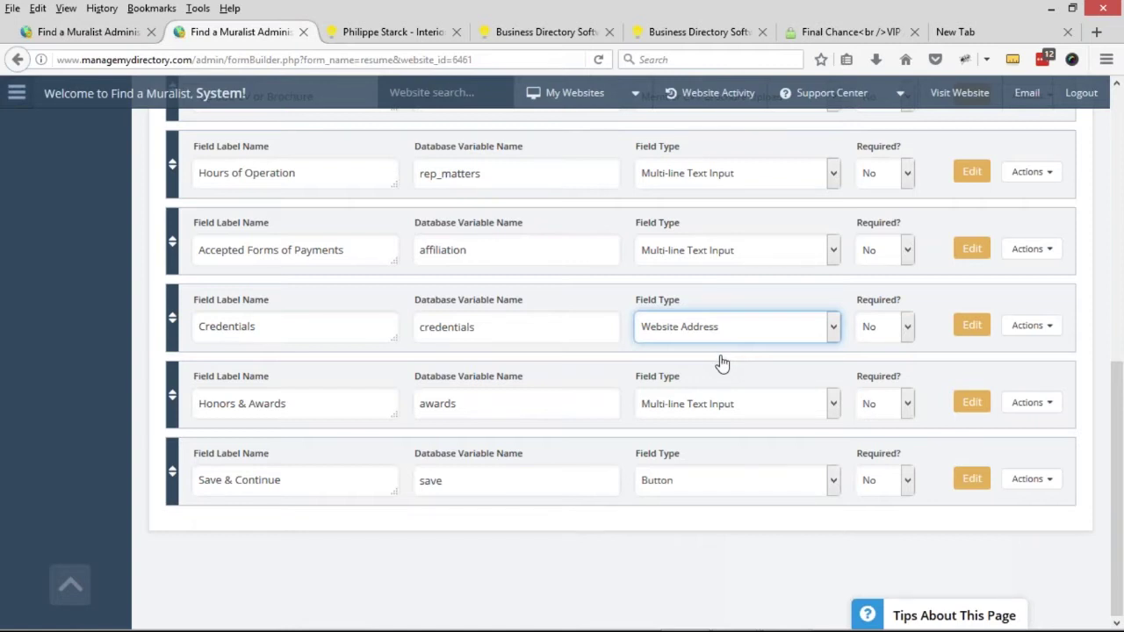
Check the Credentials website link on the designer's public listing by opening it, and return to the listing
click(409, 32)
drag(484, 329, 106, 332)
click(290, 327)
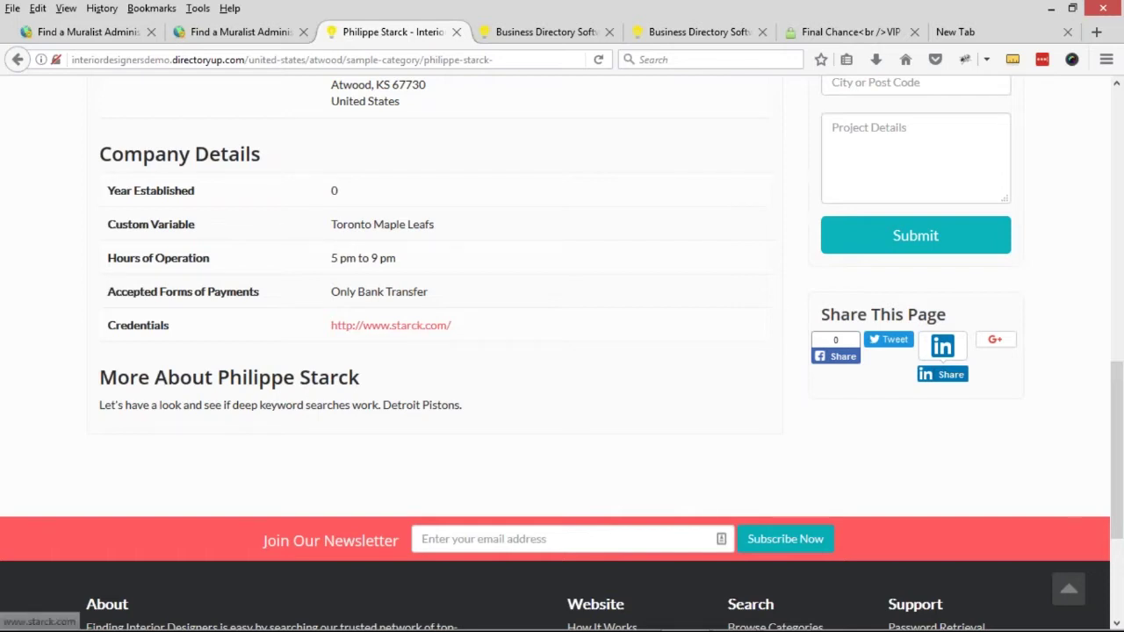
scroll(417, 316, down, 2)
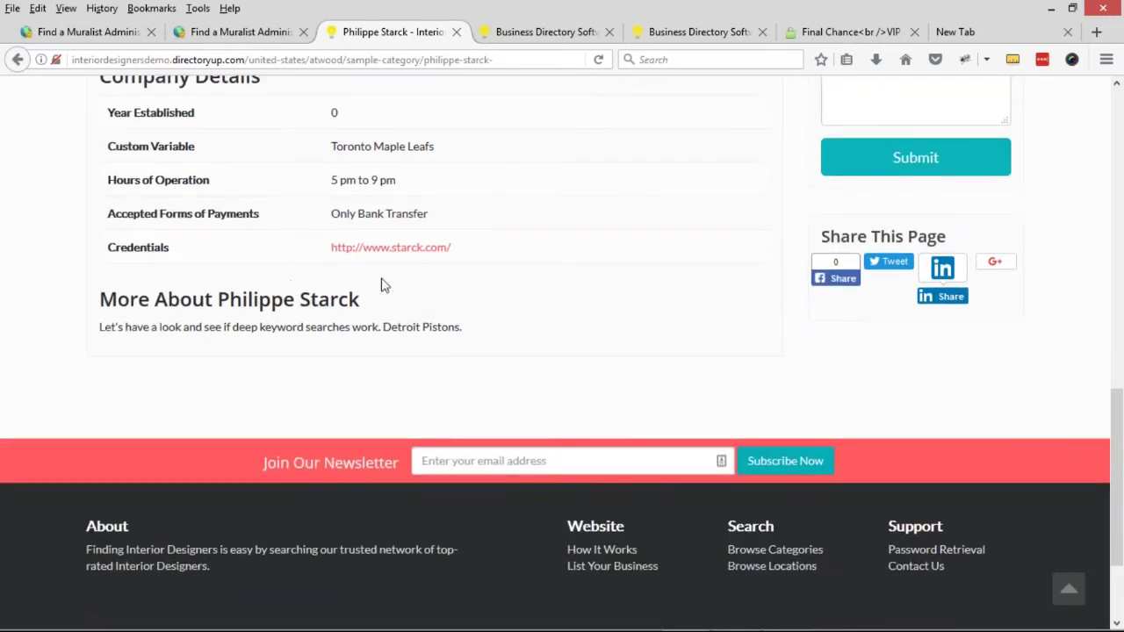
click(389, 250)
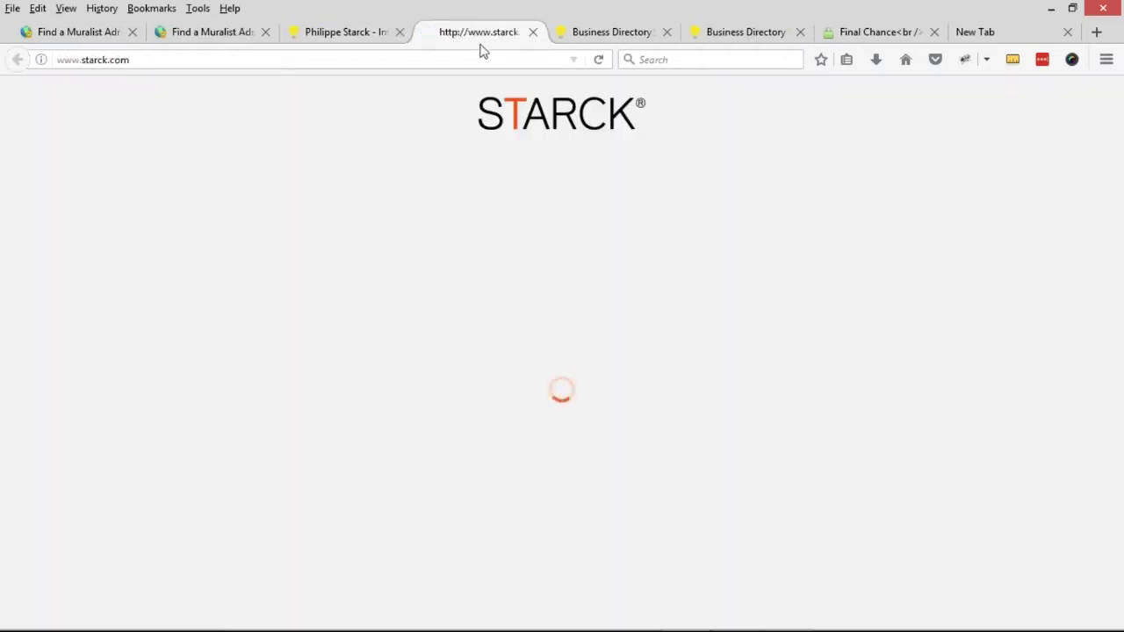
click(358, 34)
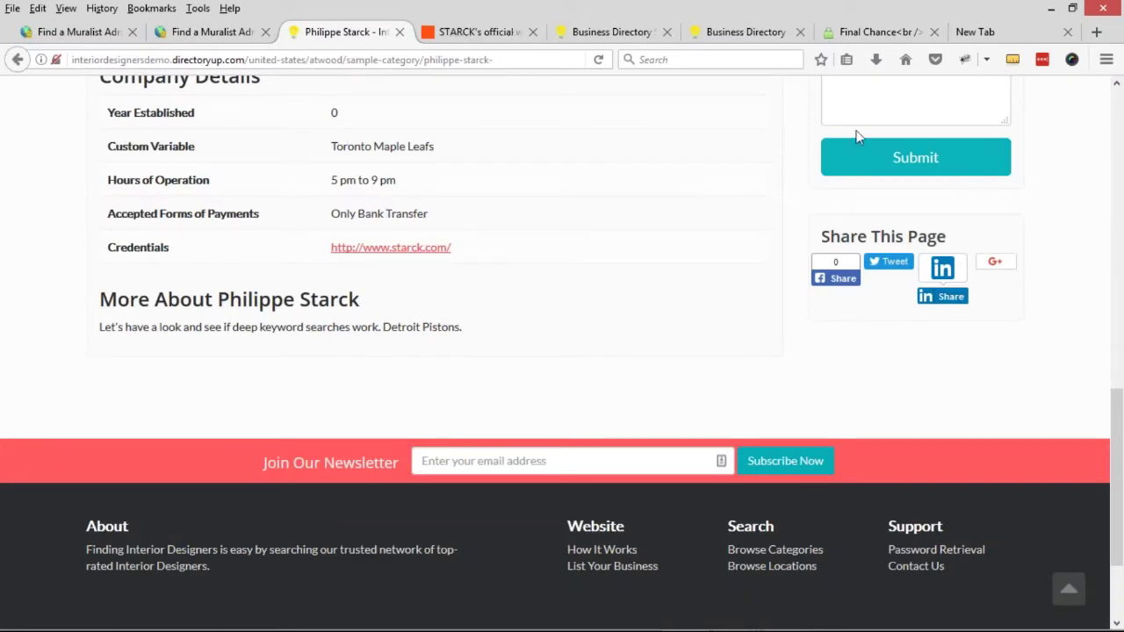
click(1073, 59)
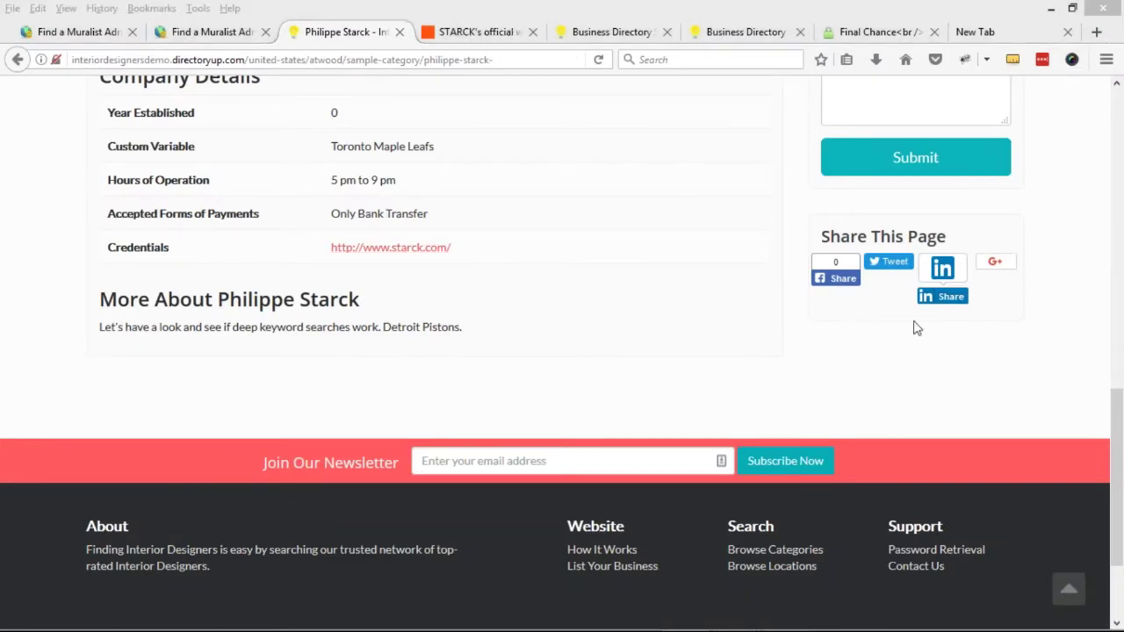
key(alt+Tab)
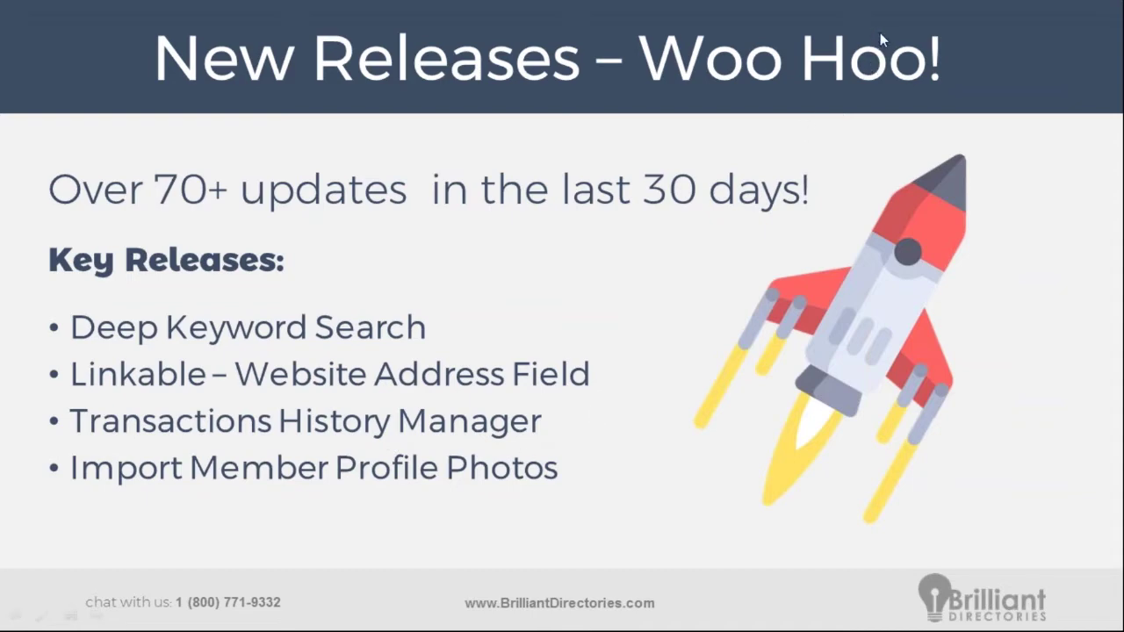
key(alt+Tab)
key(Tab)
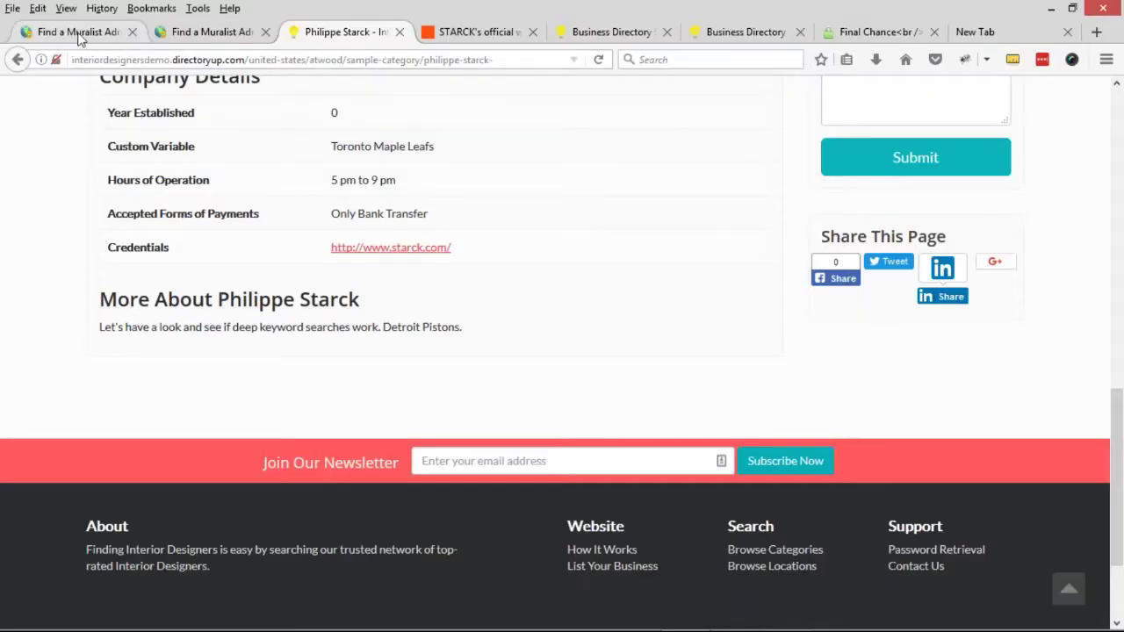
View the Find a Muralist Transaction History in a separate browser tab and close it to return to the successful payments page
click(79, 32)
mouse_move(53, 282)
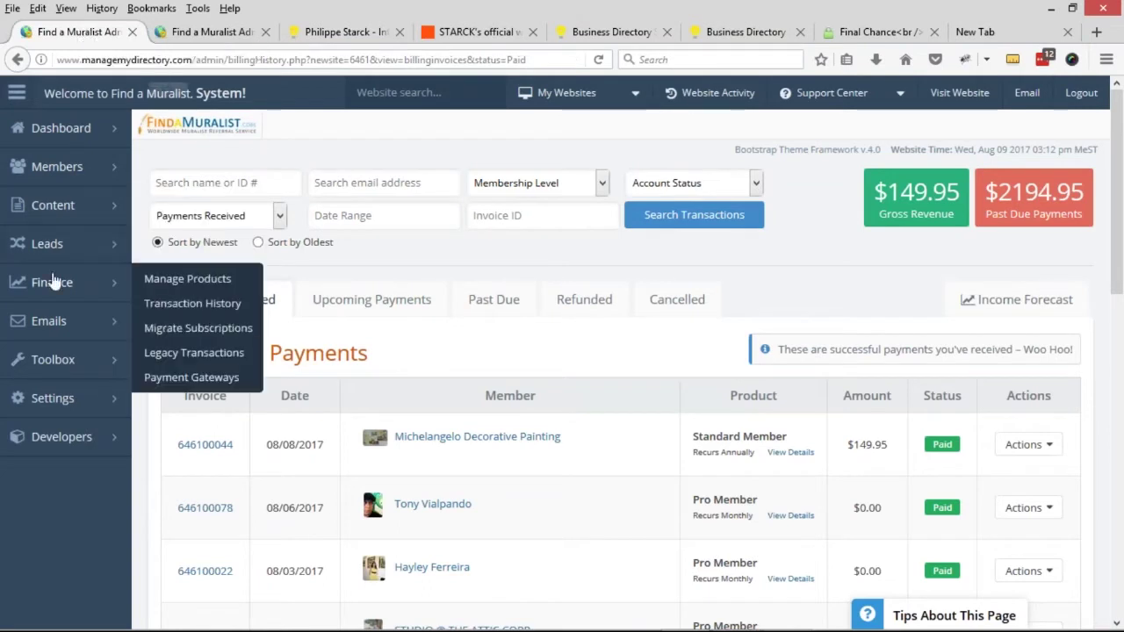
middle_click(190, 303)
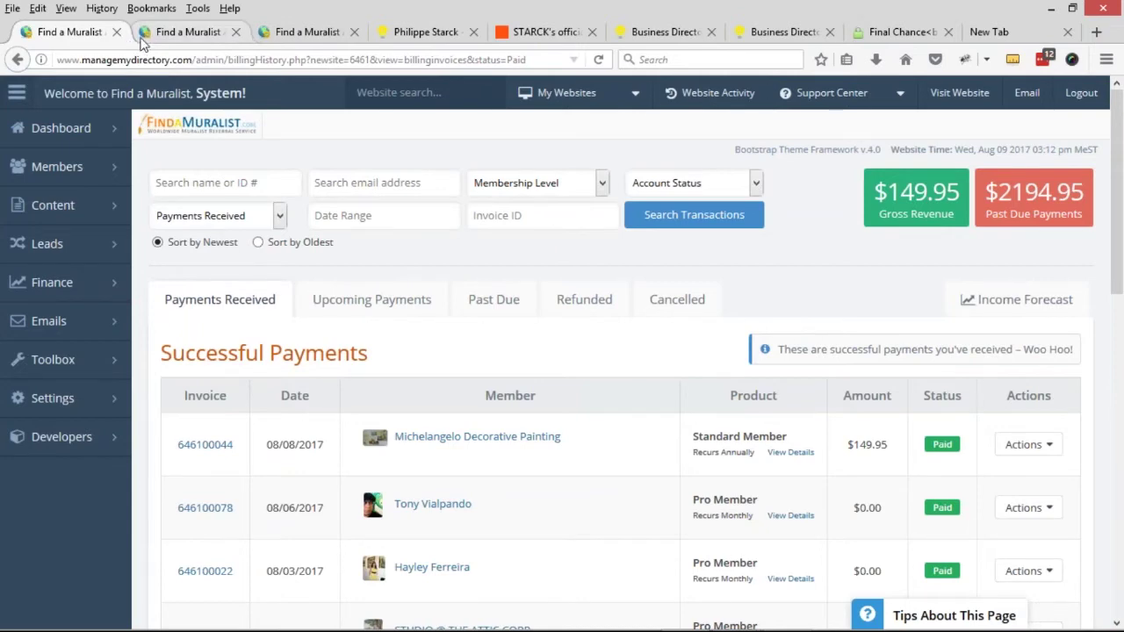
click(175, 32)
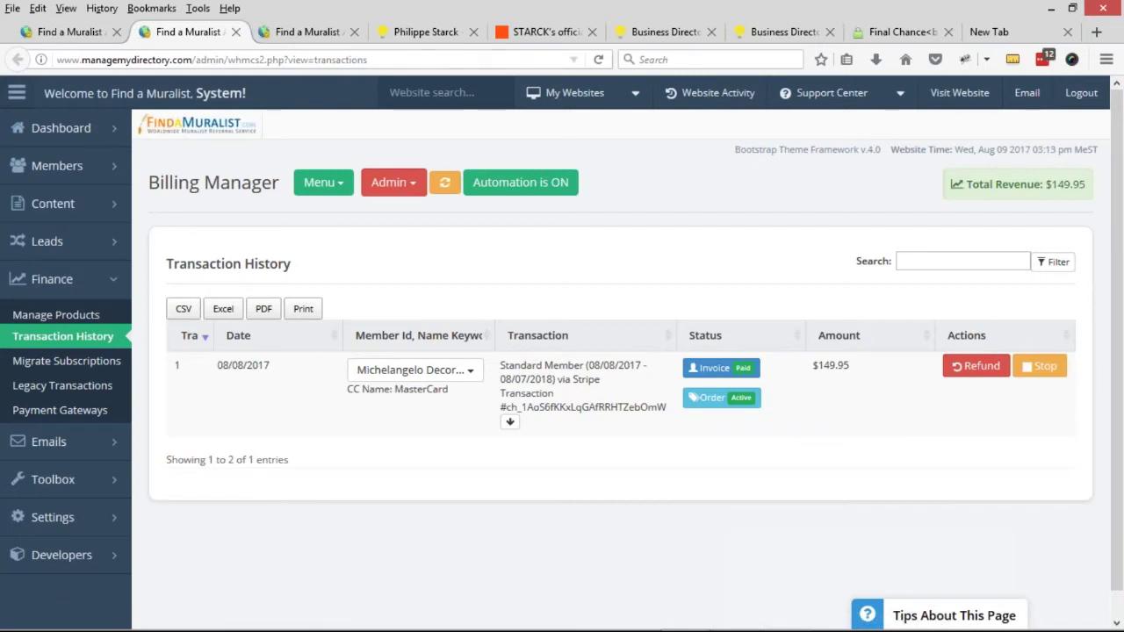
middle_click(189, 31)
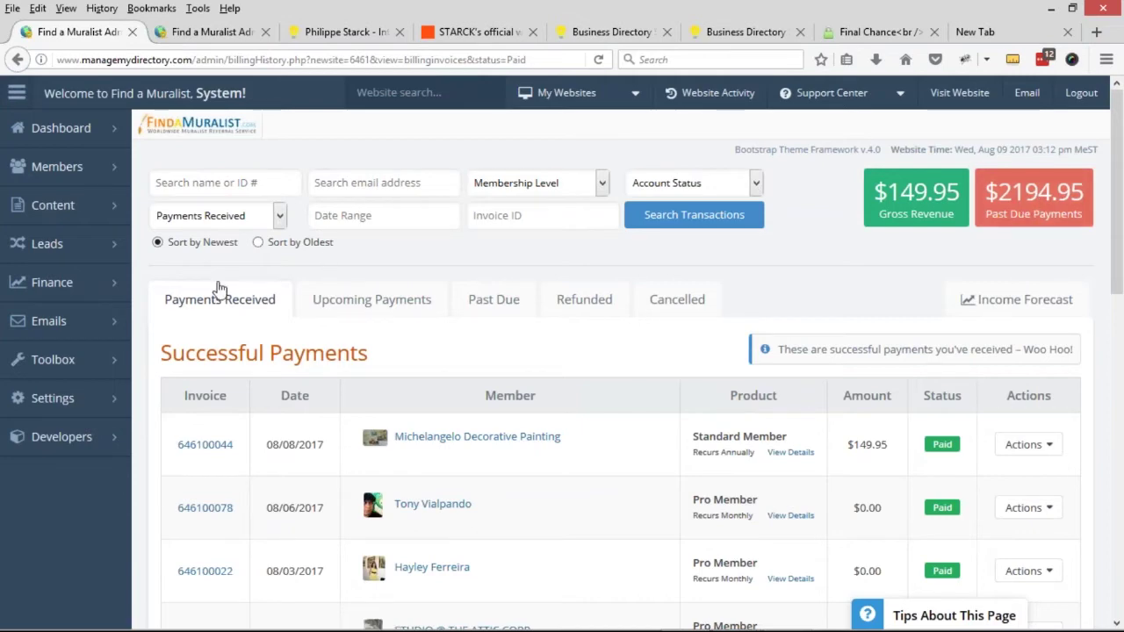
Review the list of successful payments on the Payments Received page
scroll(219, 289, down, 2)
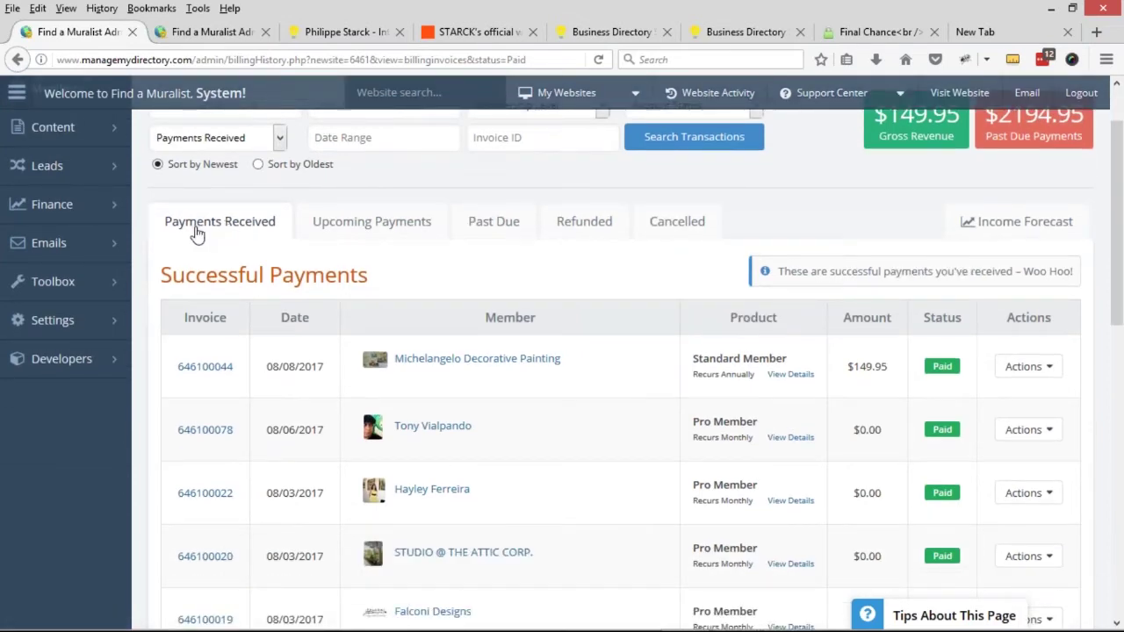
scroll(710, 323, down, 8)
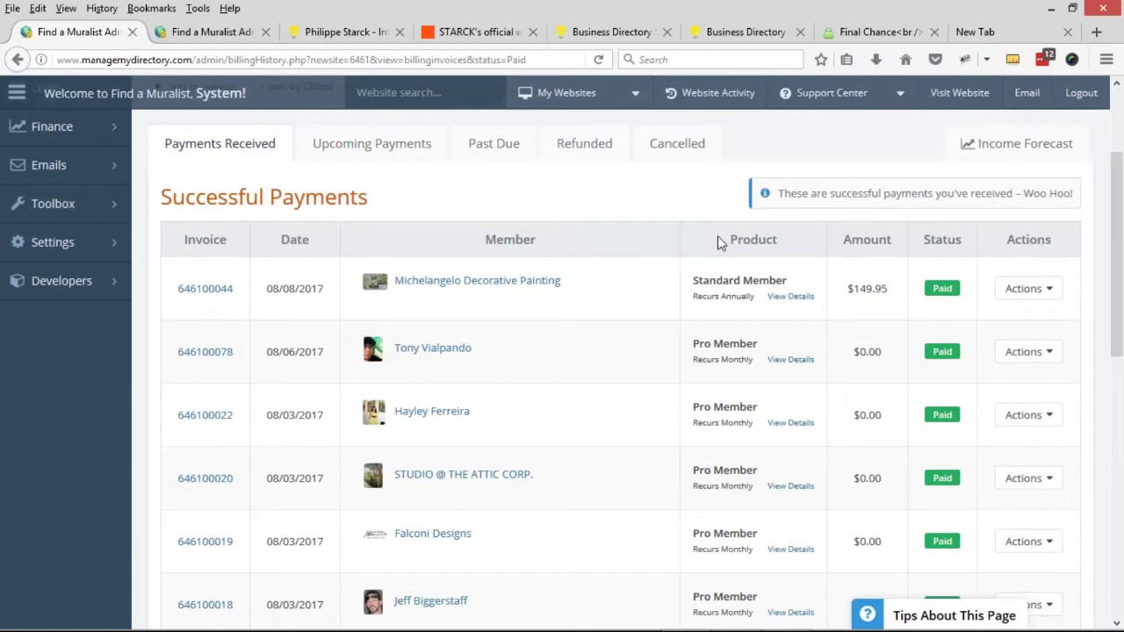
scroll(808, 281, down, 3)
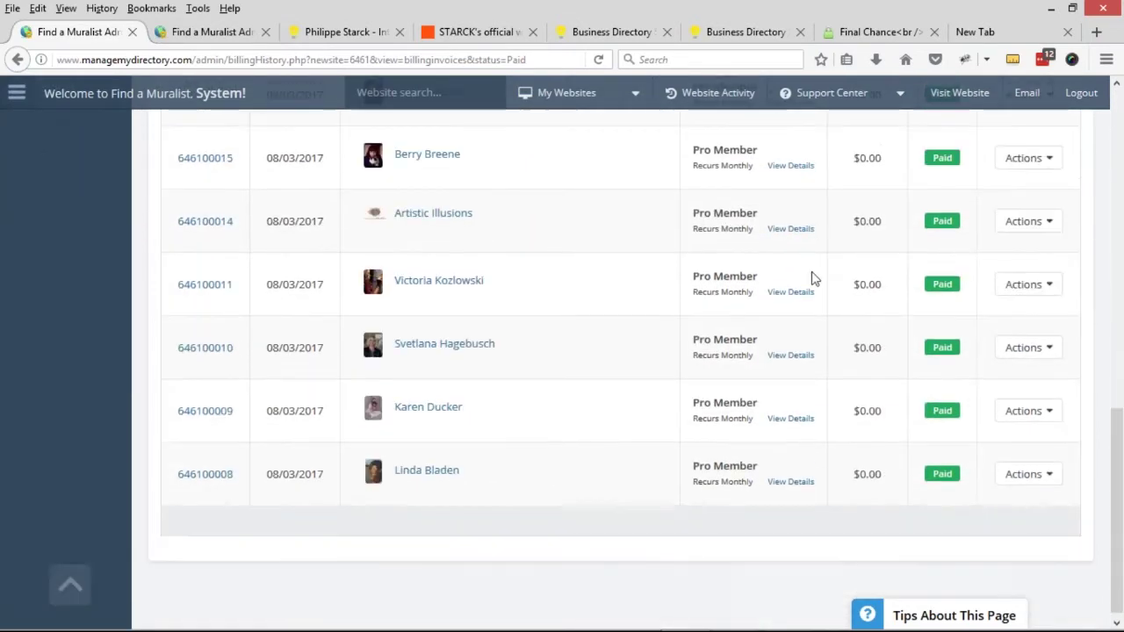
scroll(803, 294, up, 10)
scroll(791, 340, up, 2)
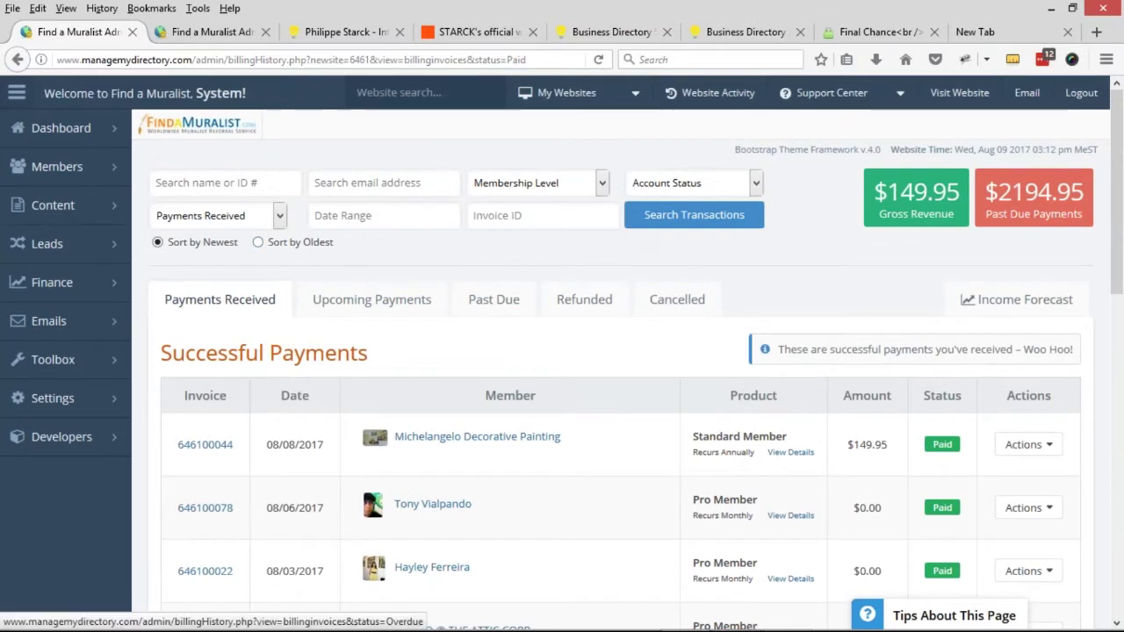
Search the received payments for the date range 2017-08-08 to 2017-08-08
click(372, 214)
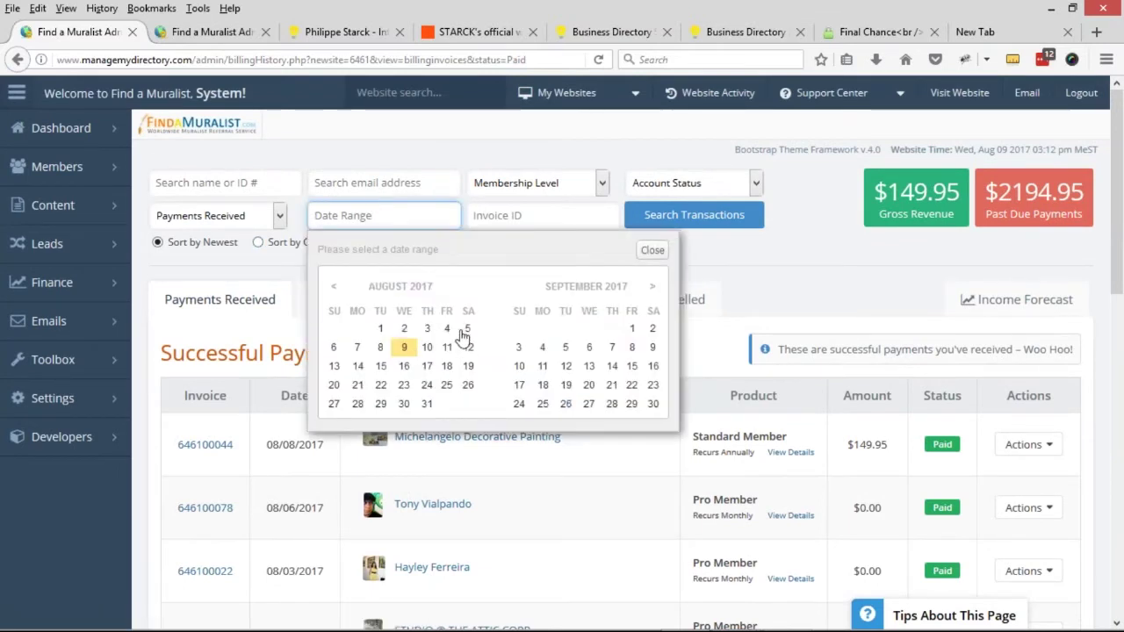
click(381, 350)
click(381, 348)
click(382, 348)
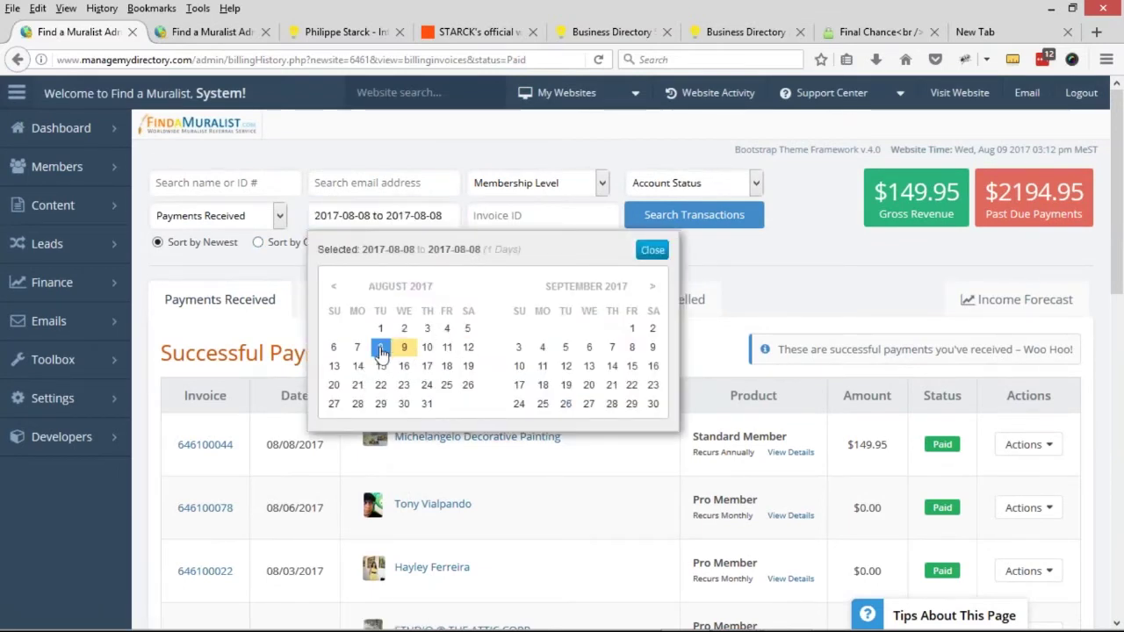
click(652, 250)
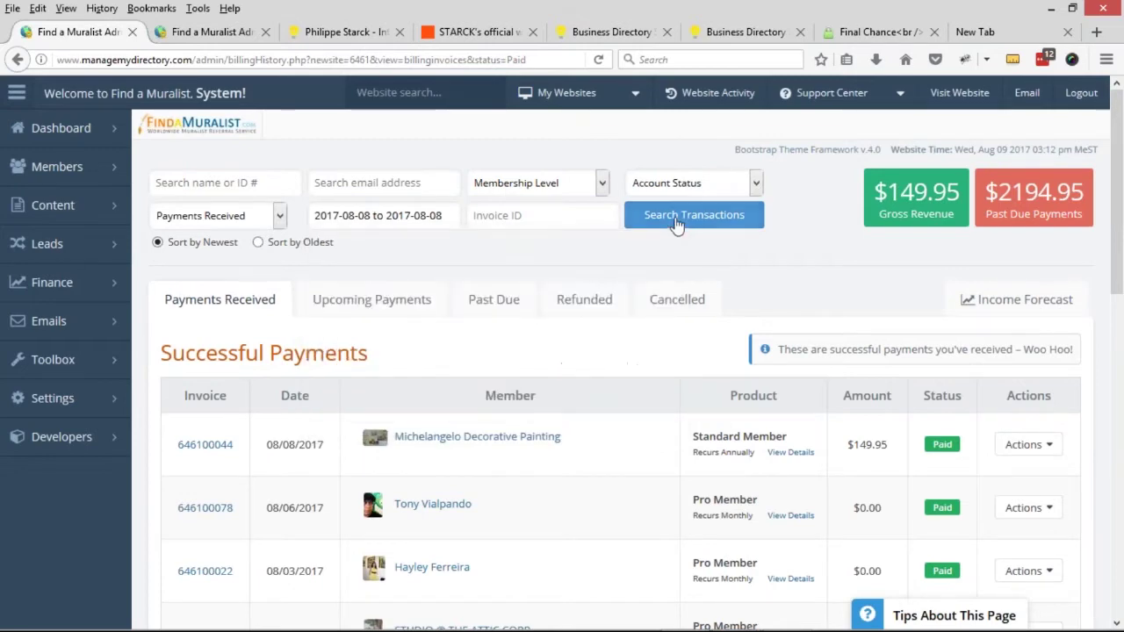
click(673, 222)
mouse_move(529, 452)
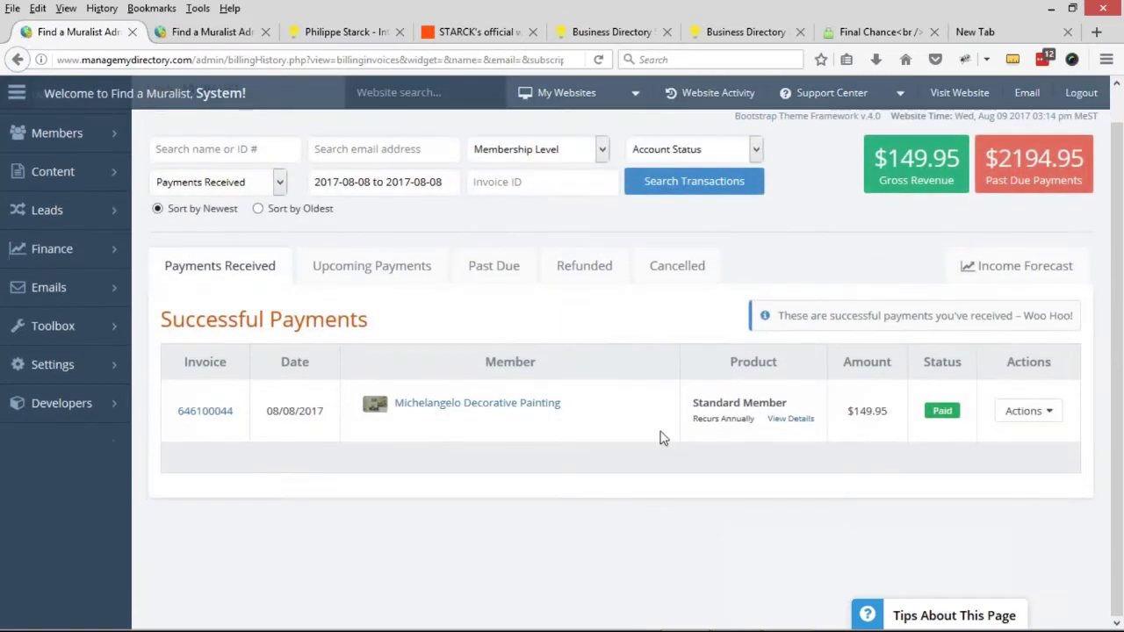
mouse_move(213, 428)
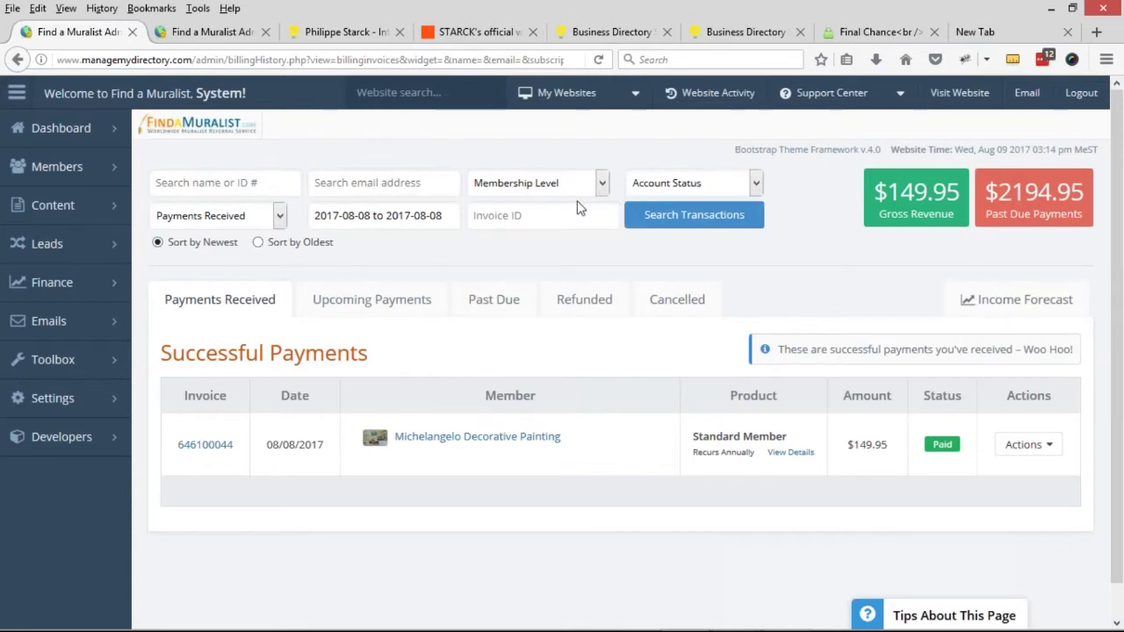
Review the Upcoming Payments list and show the actions available for its first invoice
click(406, 303)
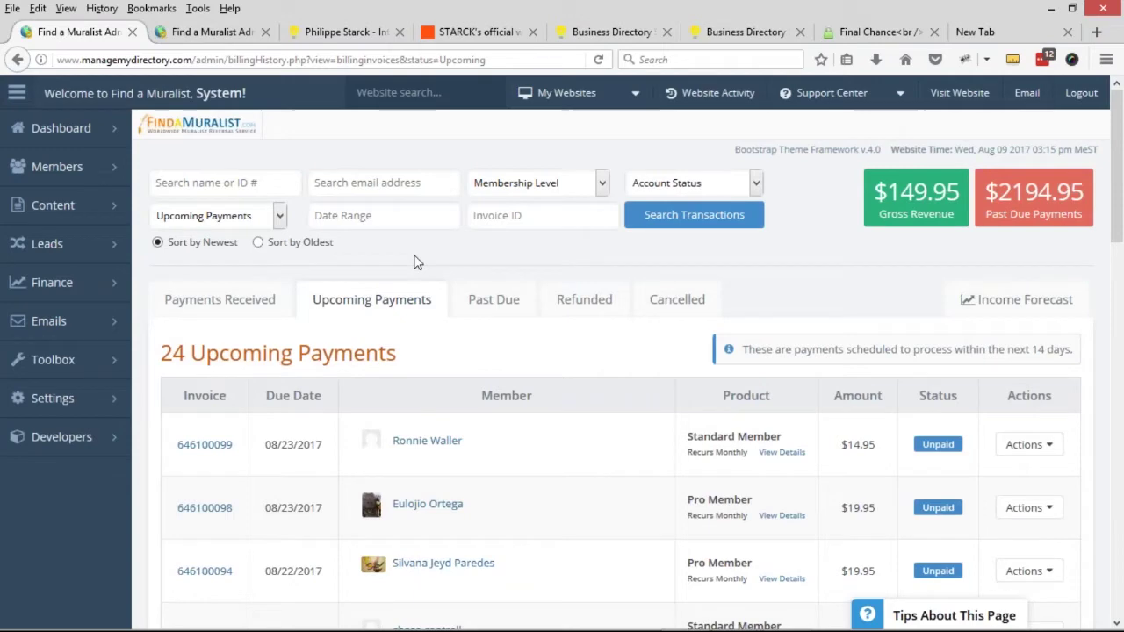
scroll(403, 265, down, 2)
drag(402, 276, 207, 277)
click(230, 277)
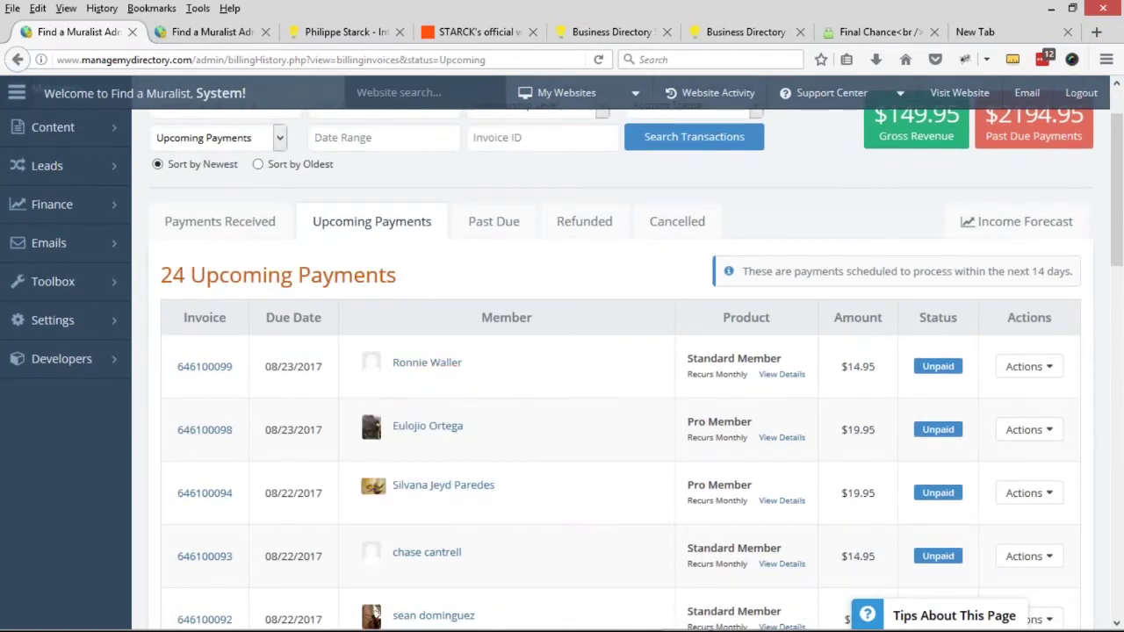
scroll(620, 357, down, 2)
scroll(801, 306, down, 2)
scroll(795, 316, up, 6)
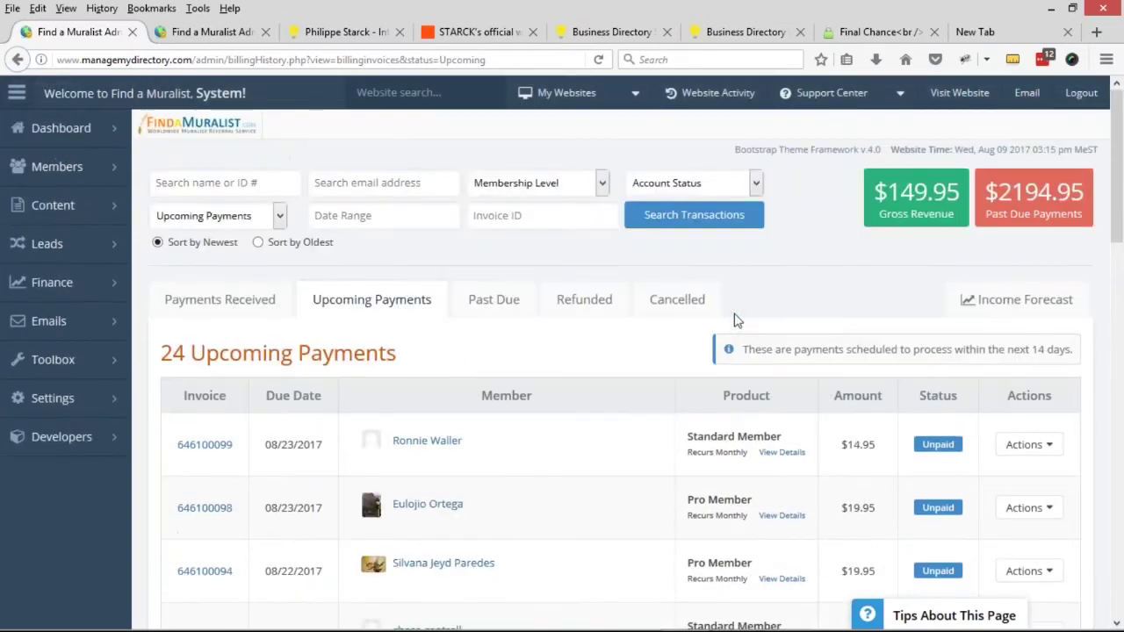
scroll(817, 307, down, 2)
click(1029, 366)
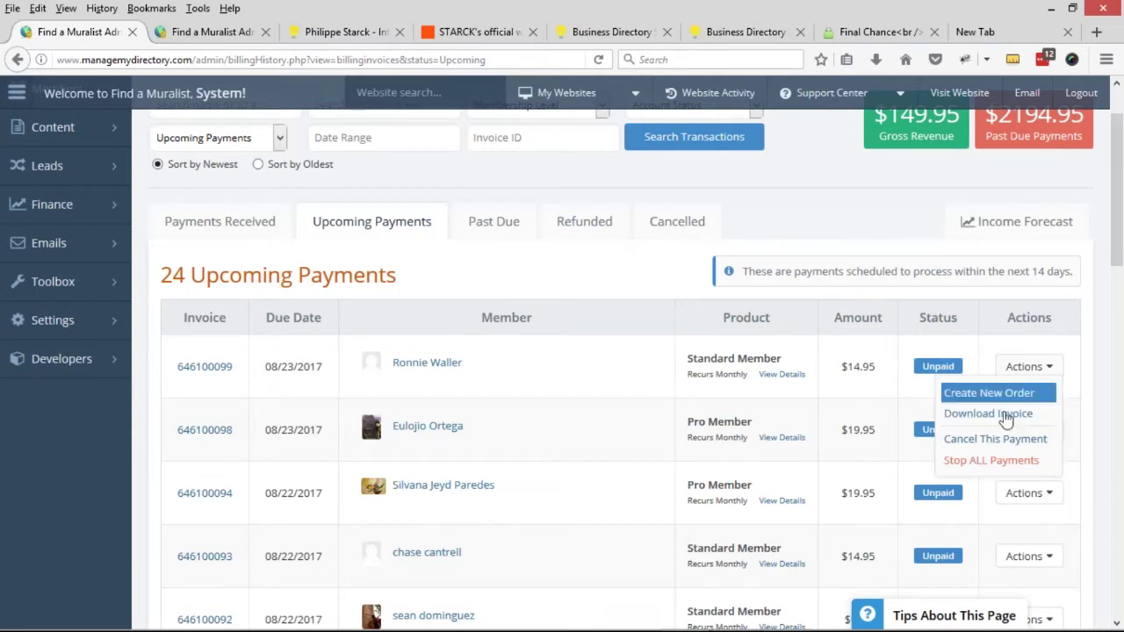
Show the Past Due payments and review the overdue invoices
click(483, 230)
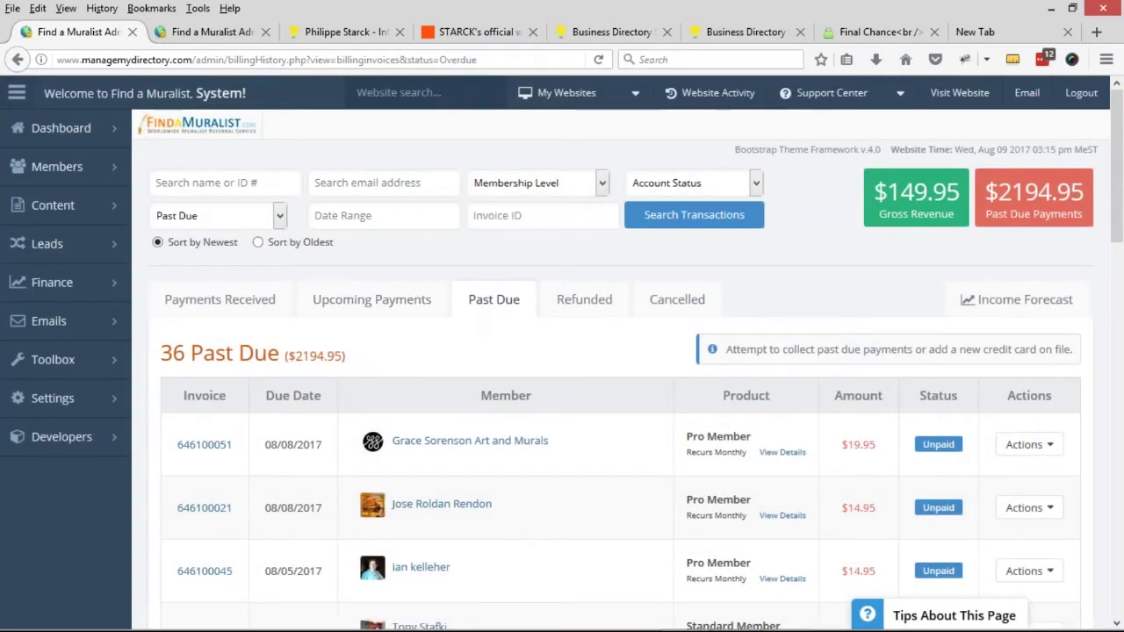
double_click(172, 351)
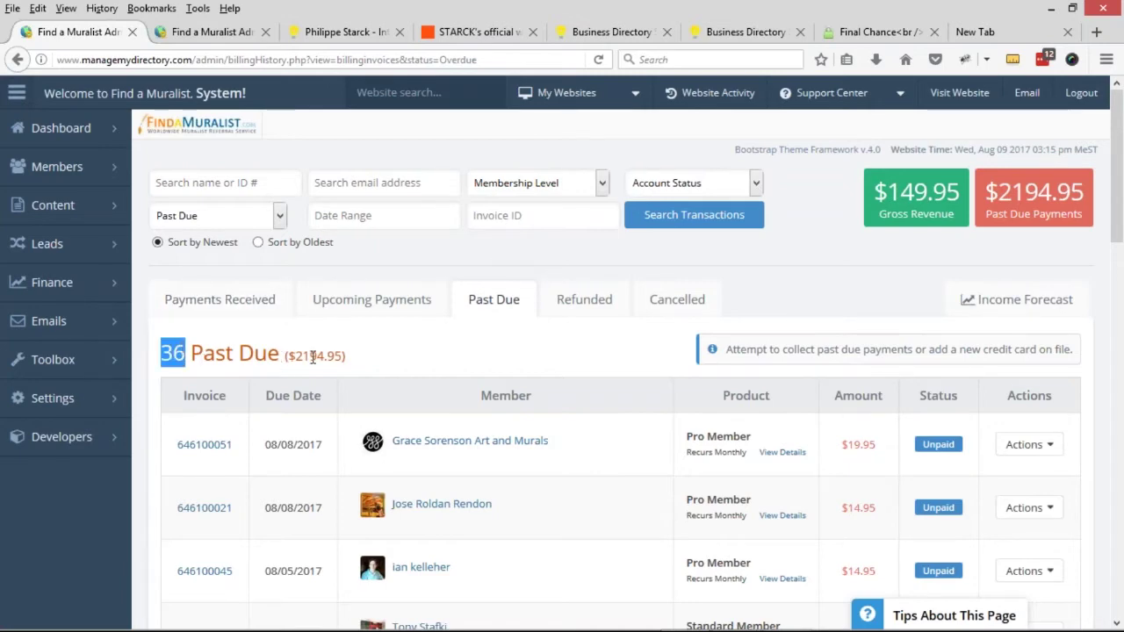
scroll(773, 298, down, 3)
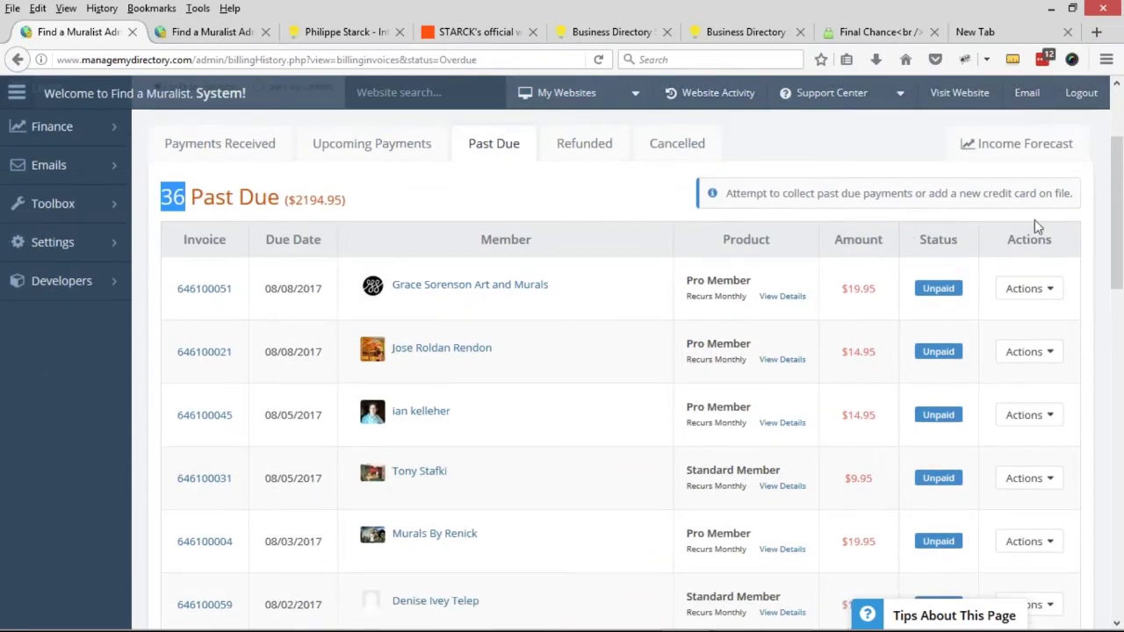
View the Collect Past Due credit card form for the first overdue invoice twice, cancelling it each time
click(1048, 287)
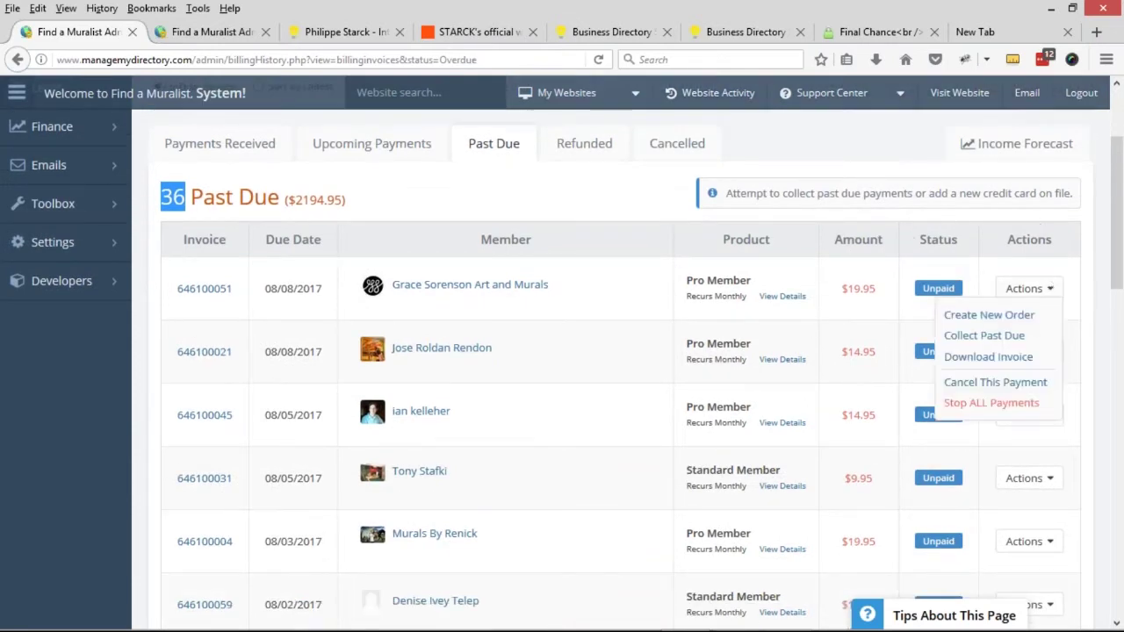
click(1033, 339)
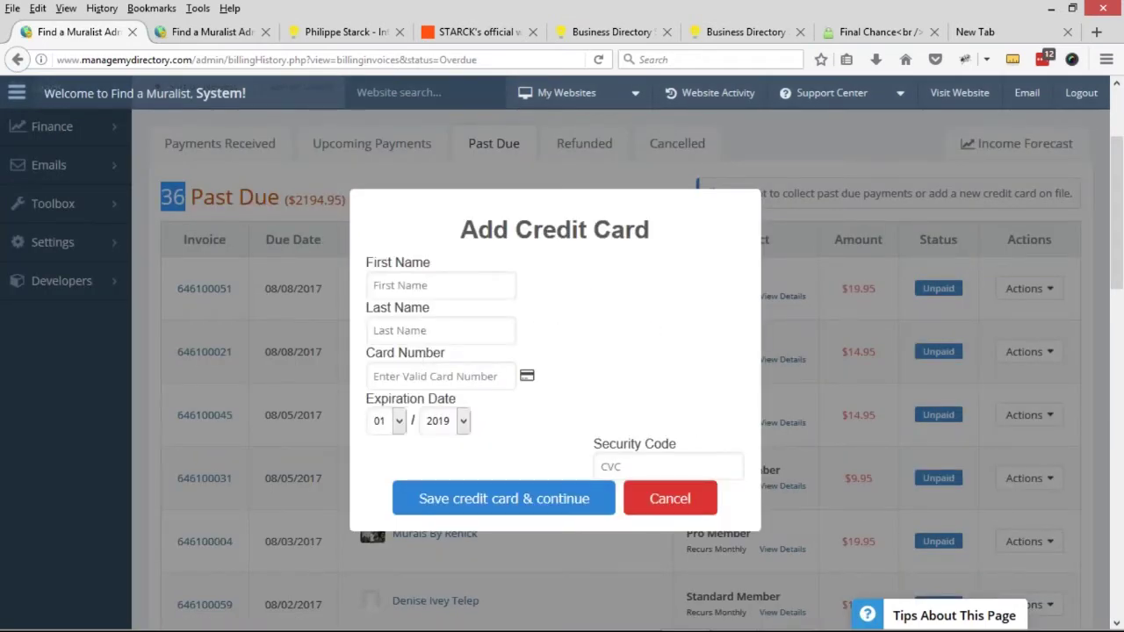
click(670, 502)
click(1026, 289)
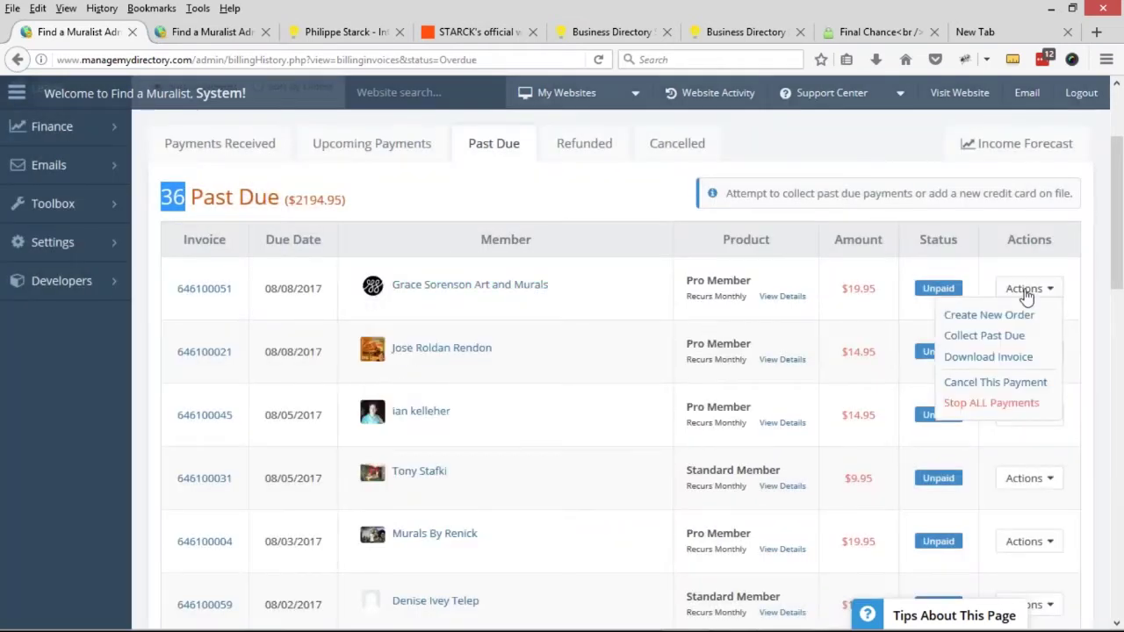
click(1010, 341)
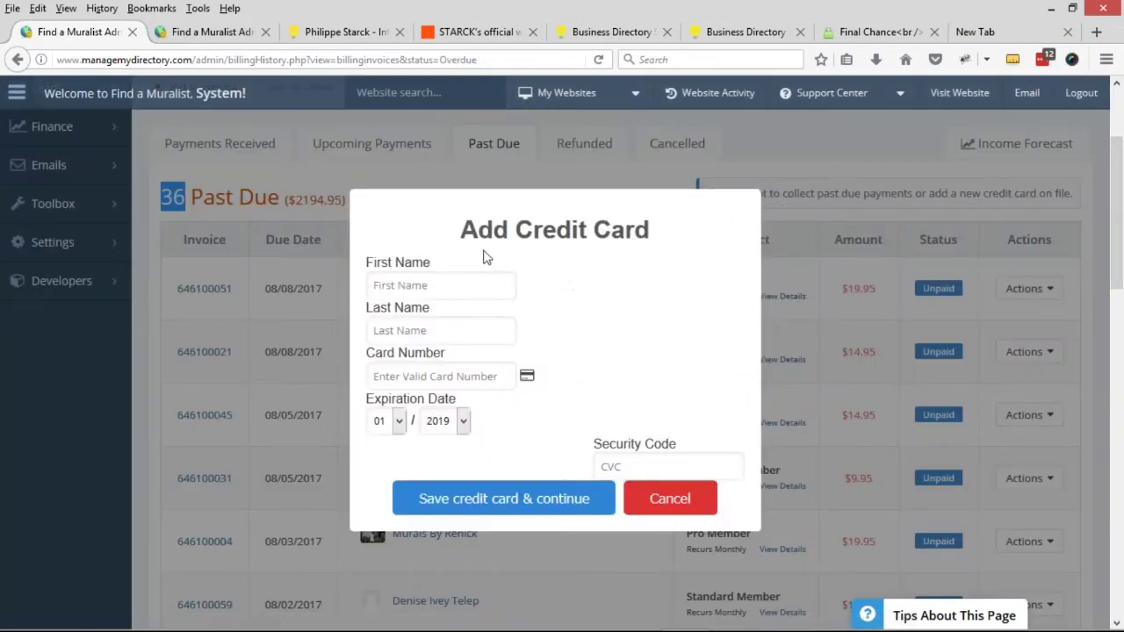
click(663, 508)
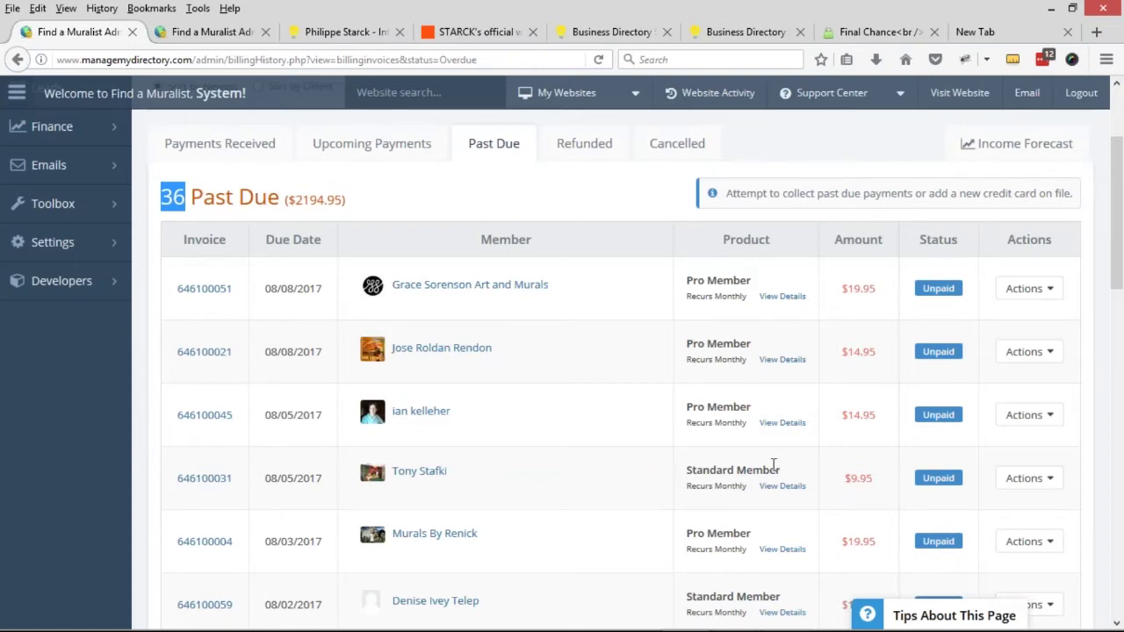
View the Refunded payments and the Cancelled payments lists
scroll(603, 396, up, 3)
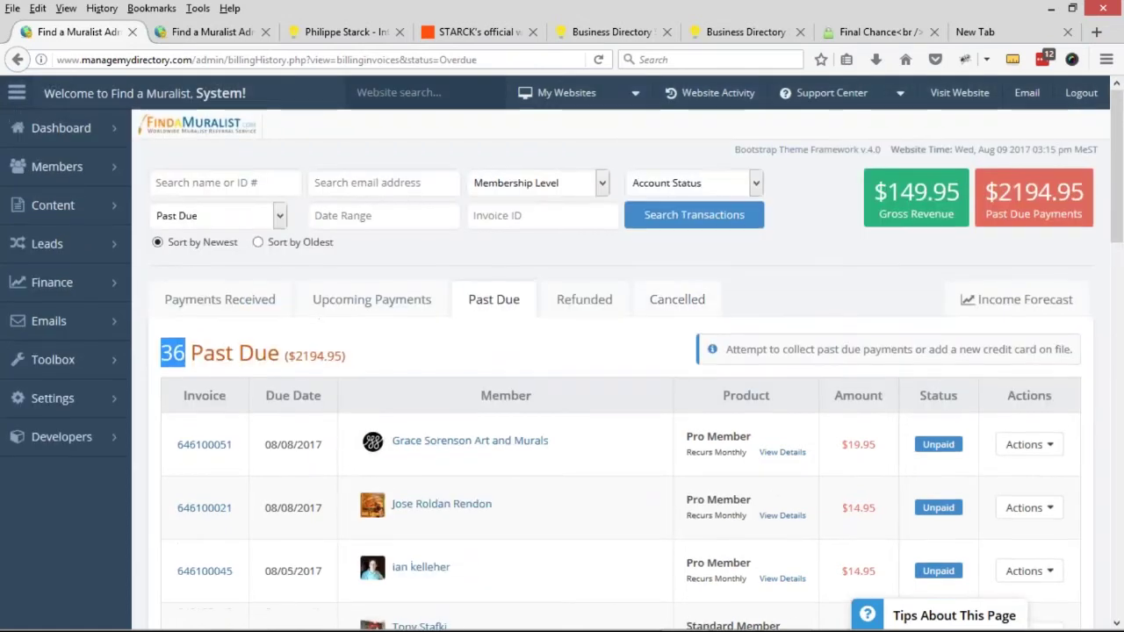
click(594, 305)
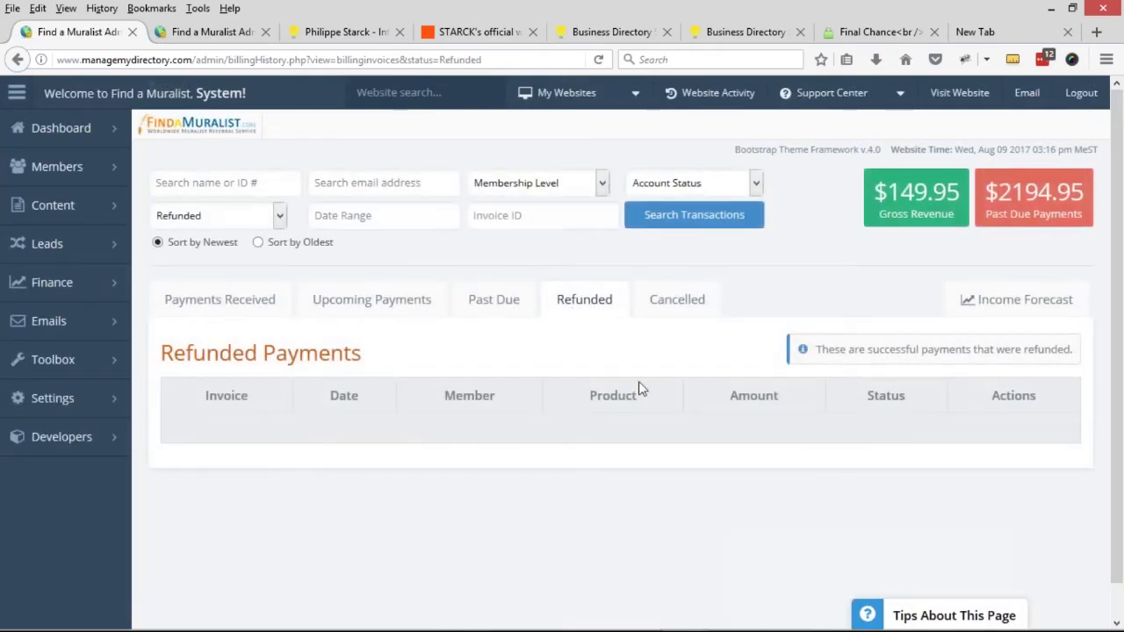
click(693, 309)
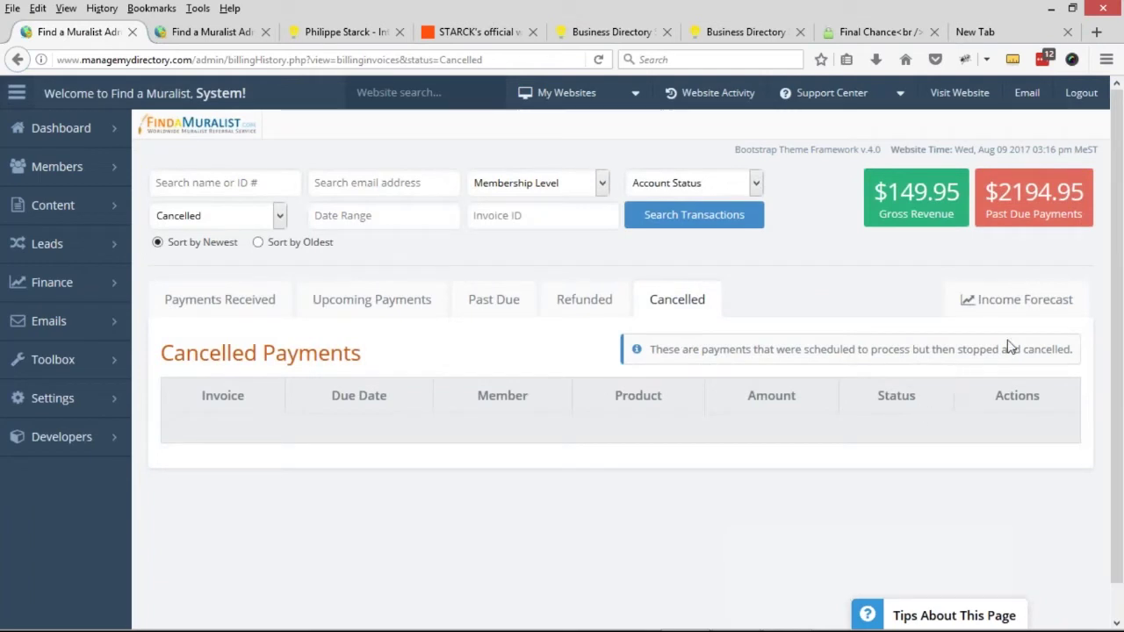
Open the Income Forecast and inspect points along the cumulative income chart
click(1025, 305)
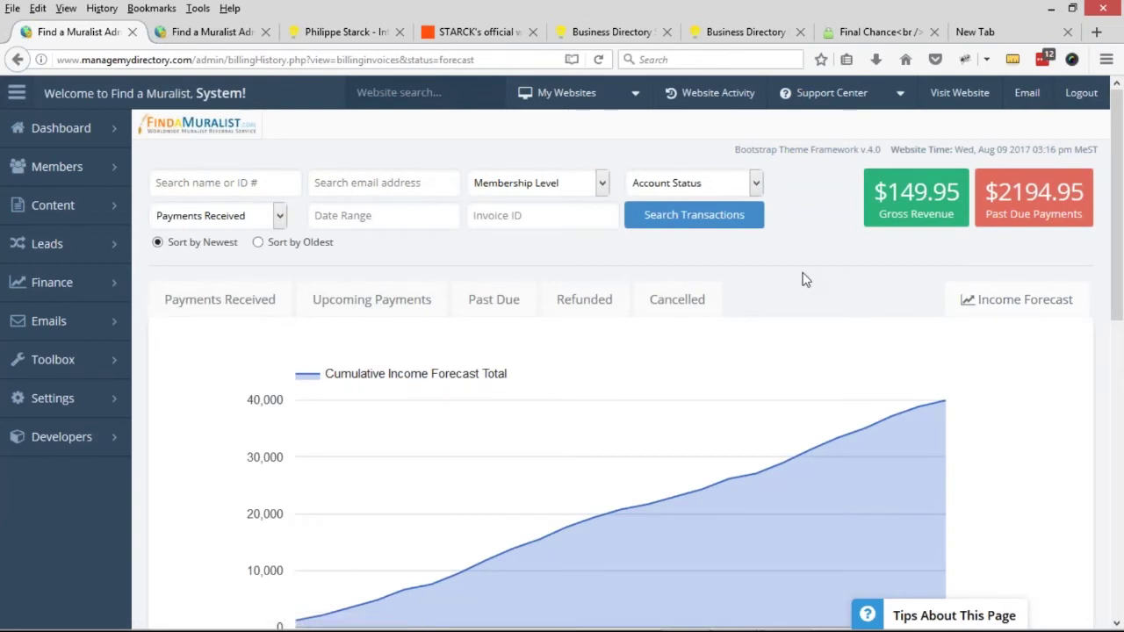
scroll(761, 282, down, 3)
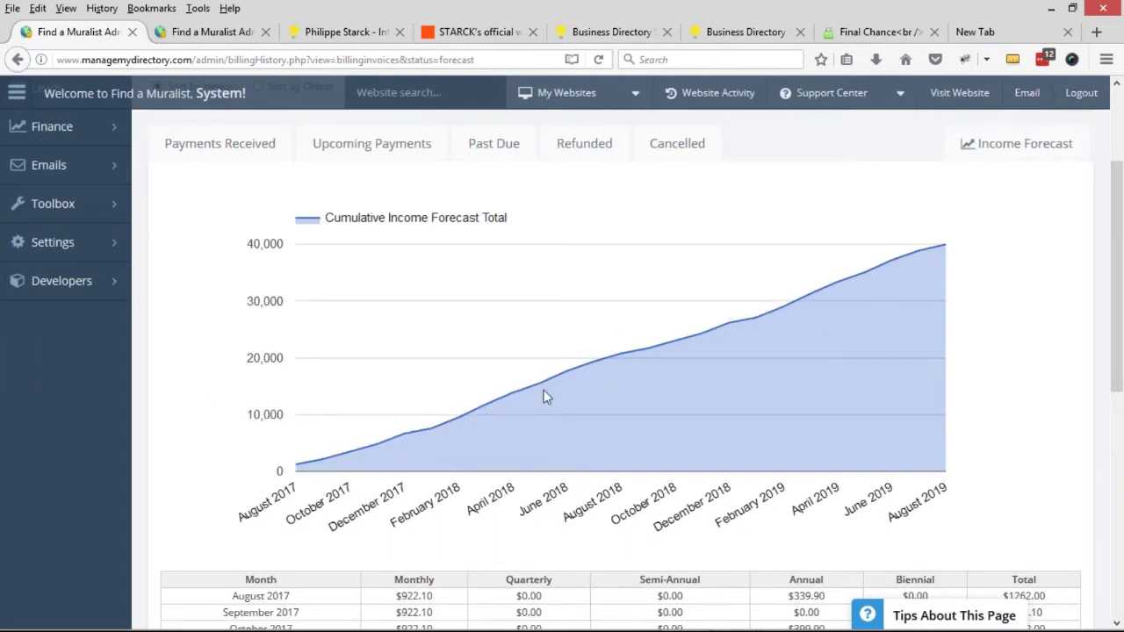
mouse_move(916, 254)
mouse_move(603, 367)
mouse_move(674, 348)
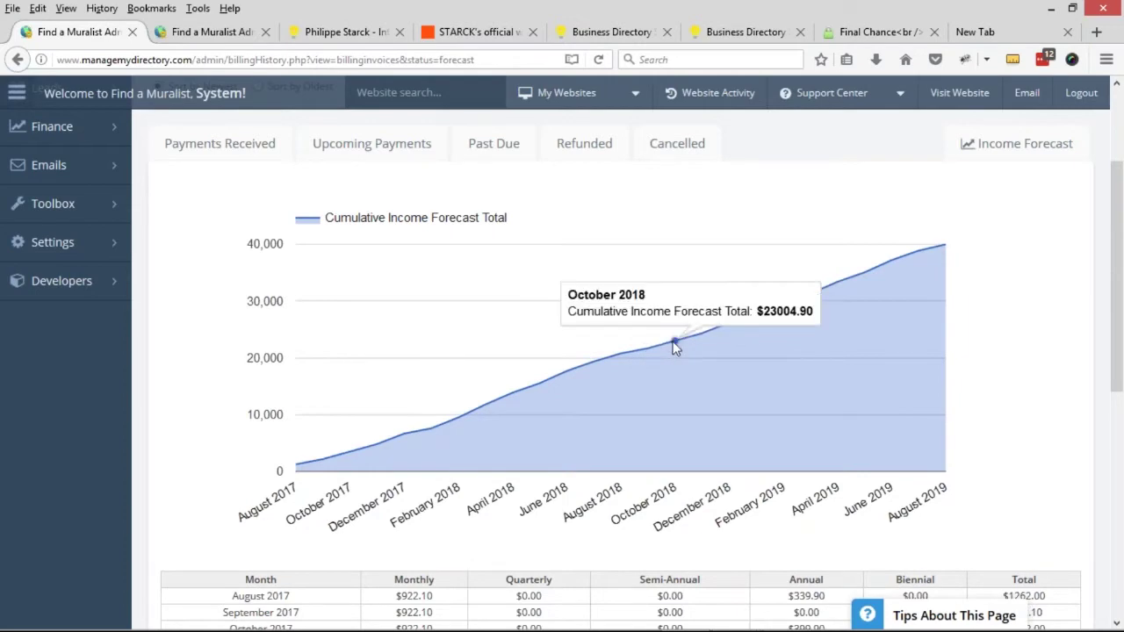
Examine the forecast table's billing-period columns and its August 2017 and September 2017 rows
scroll(590, 276, down, 5)
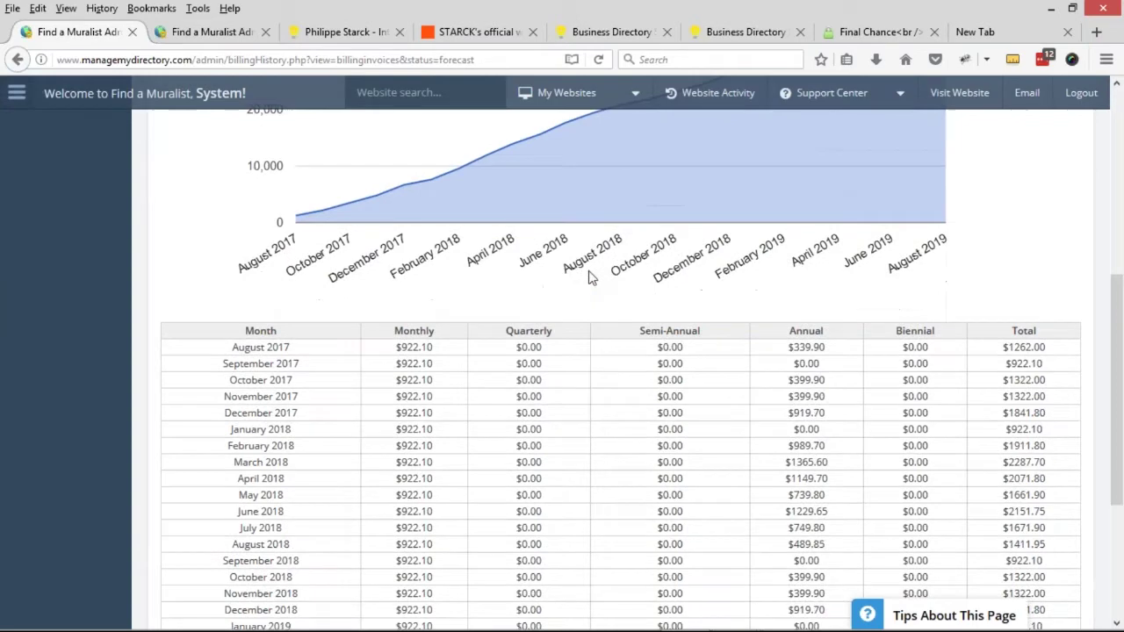
scroll(591, 277, down, 1)
scroll(314, 260, down, 2)
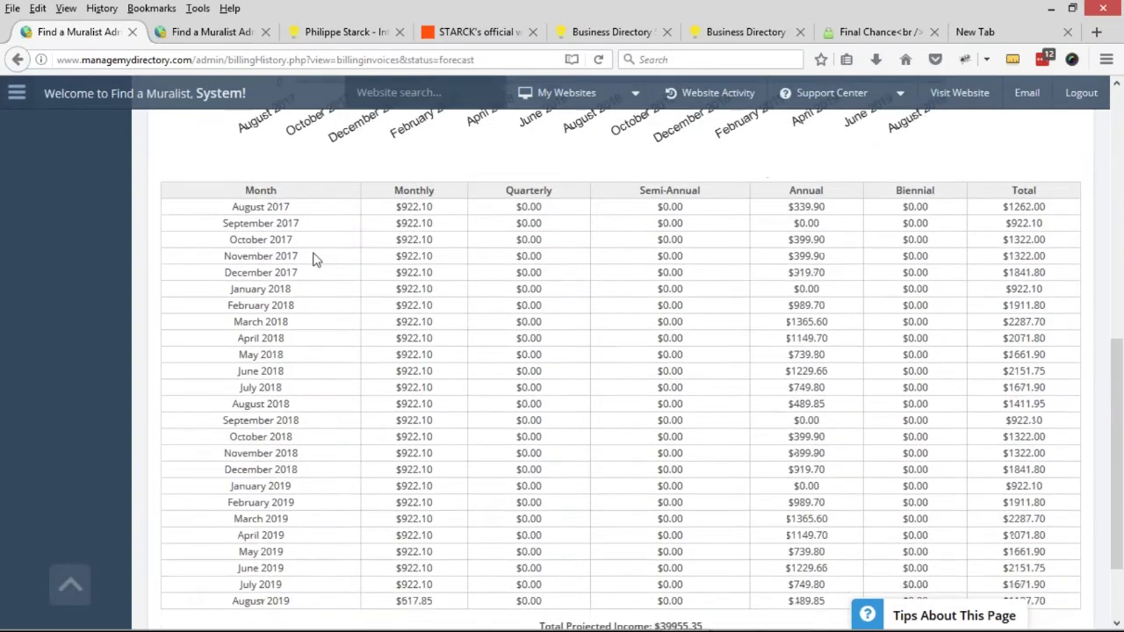
double_click(407, 186)
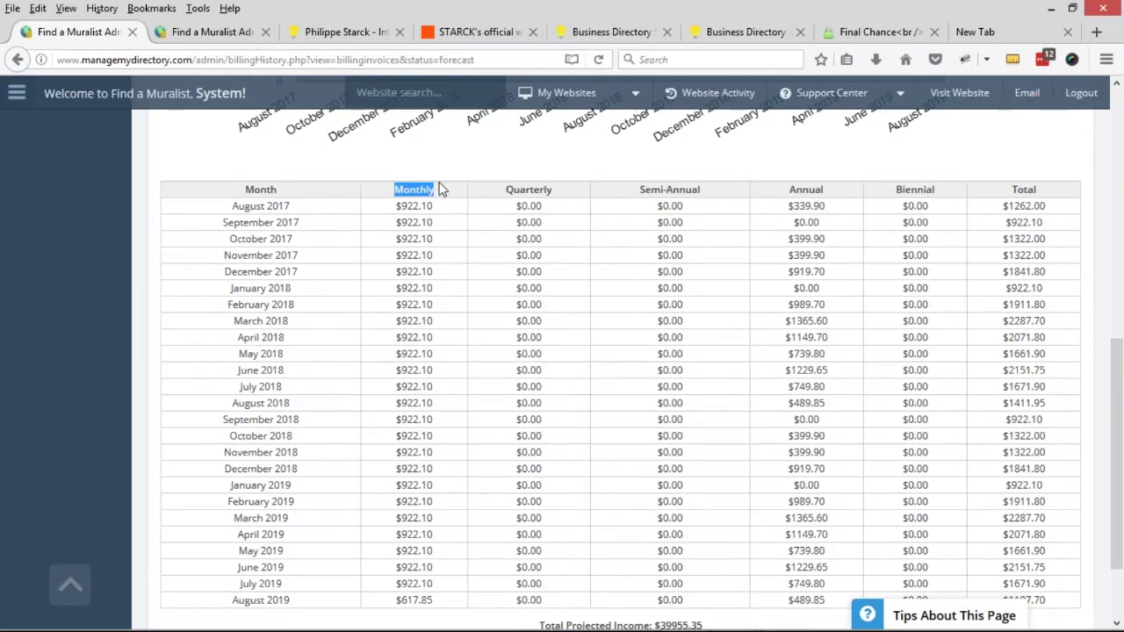
click(545, 189)
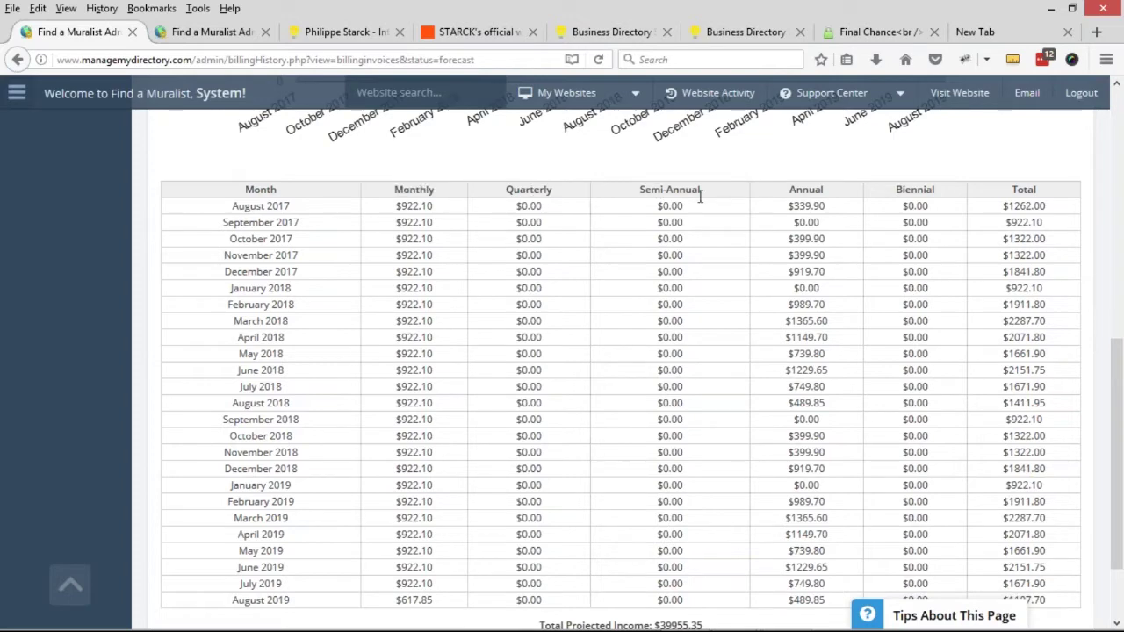
double_click(797, 187)
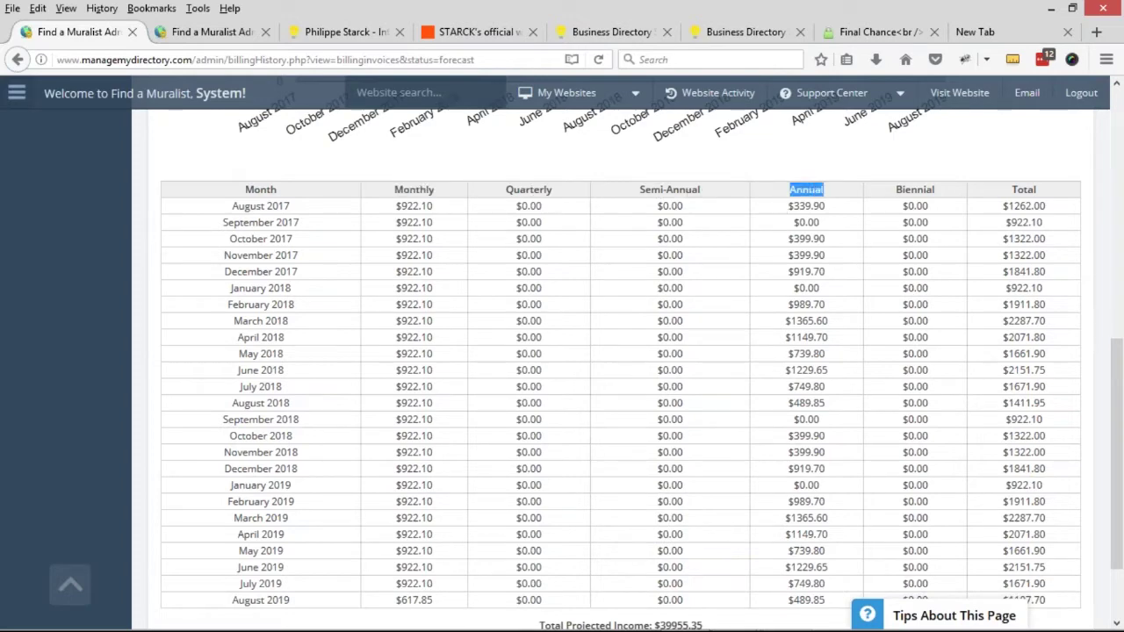
double_click(418, 189)
click(428, 189)
drag(232, 206, 1045, 208)
click(311, 221)
drag(226, 223, 1045, 222)
click(931, 255)
Return from the income forecast to the Payments Received list
scroll(595, 341, up, 2)
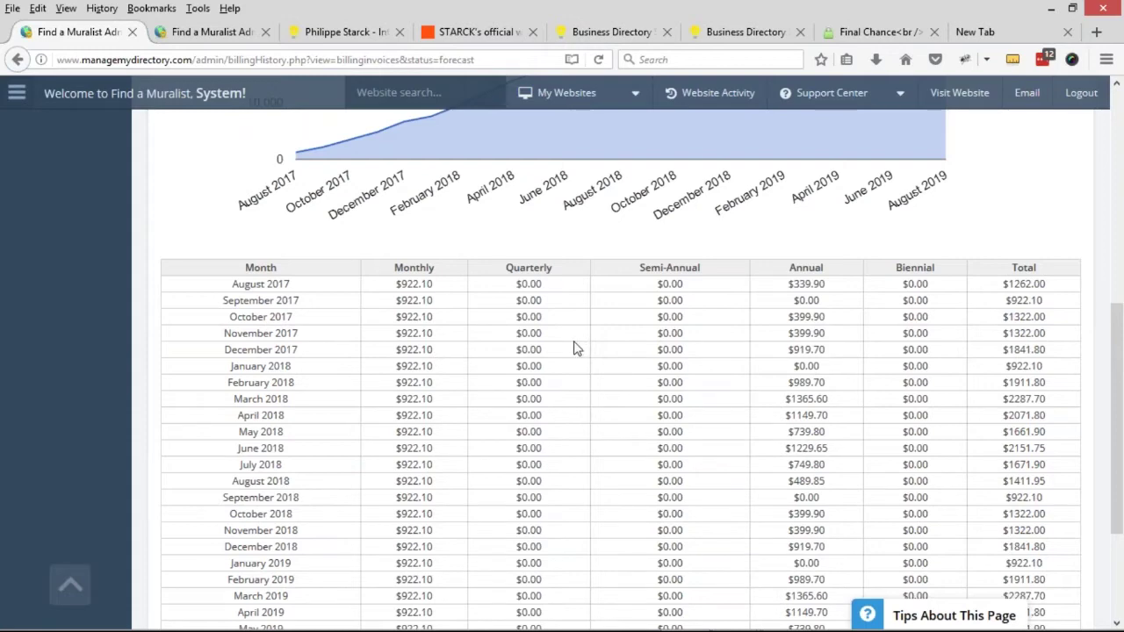
scroll(568, 349, up, 10)
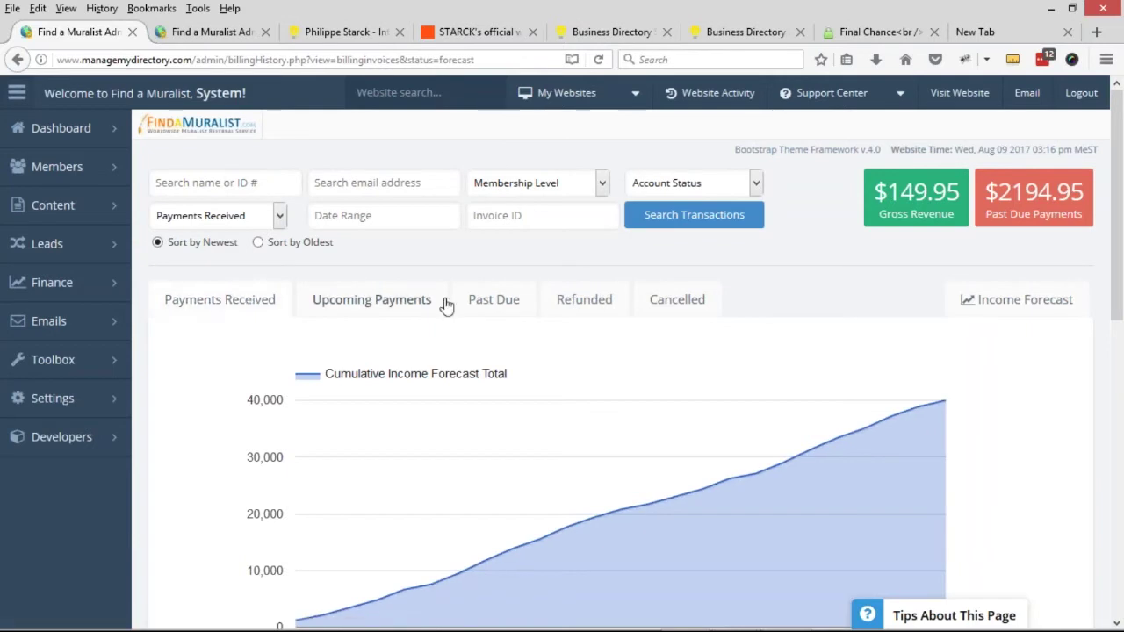
click(245, 301)
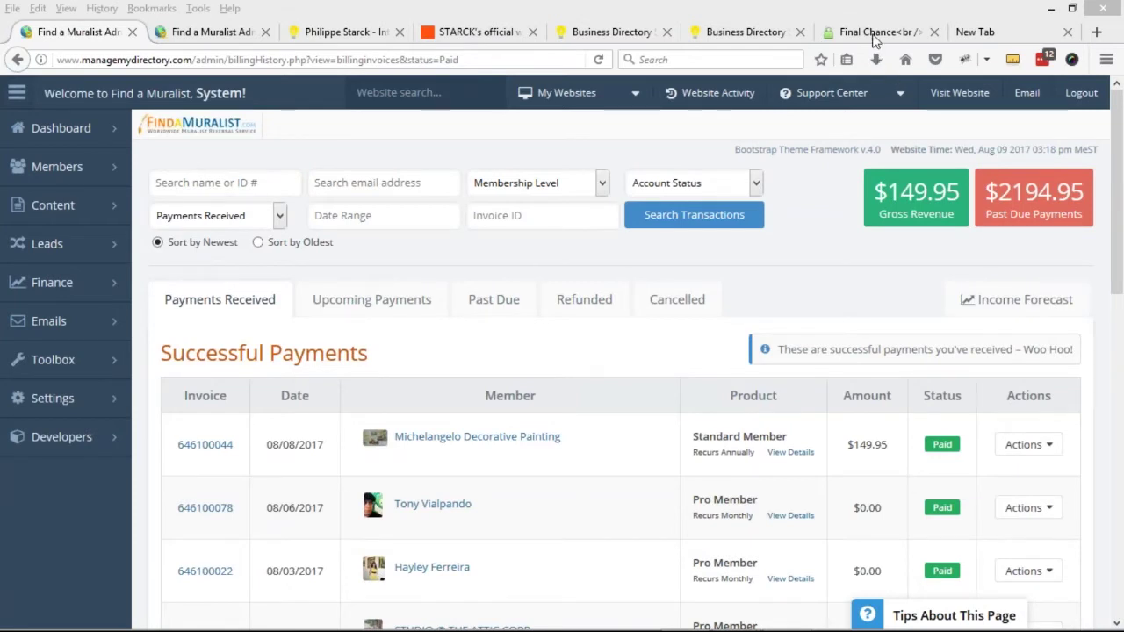
Close the STARCK official website page and switch to the Webinar Wednesdays PowerPoint slide show
middle_click(460, 33)
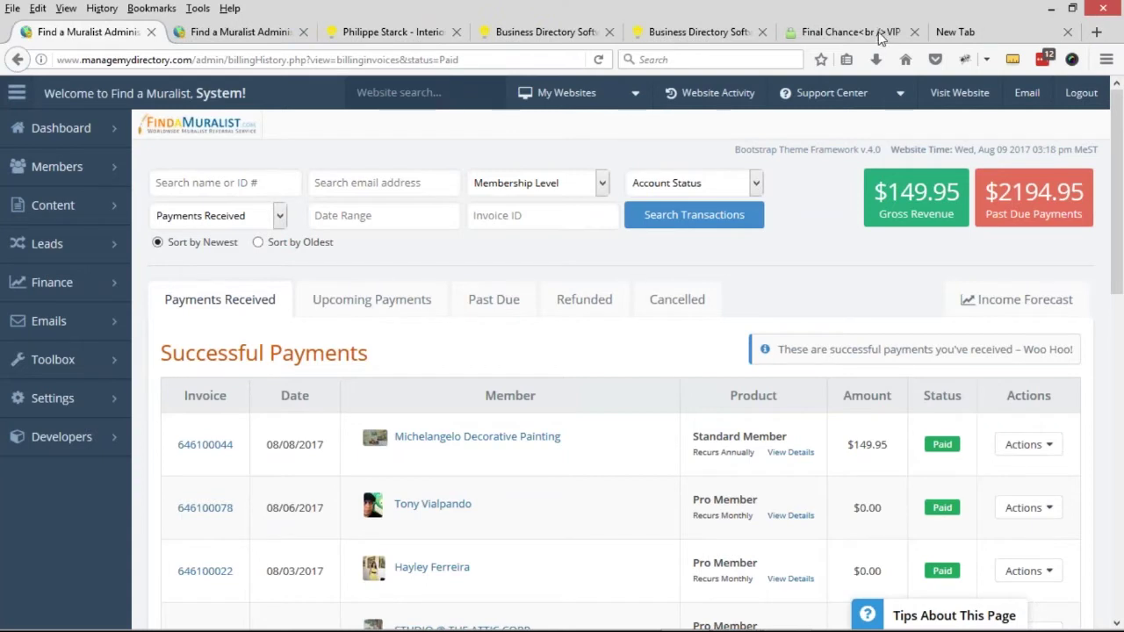
key(alt+Tab)
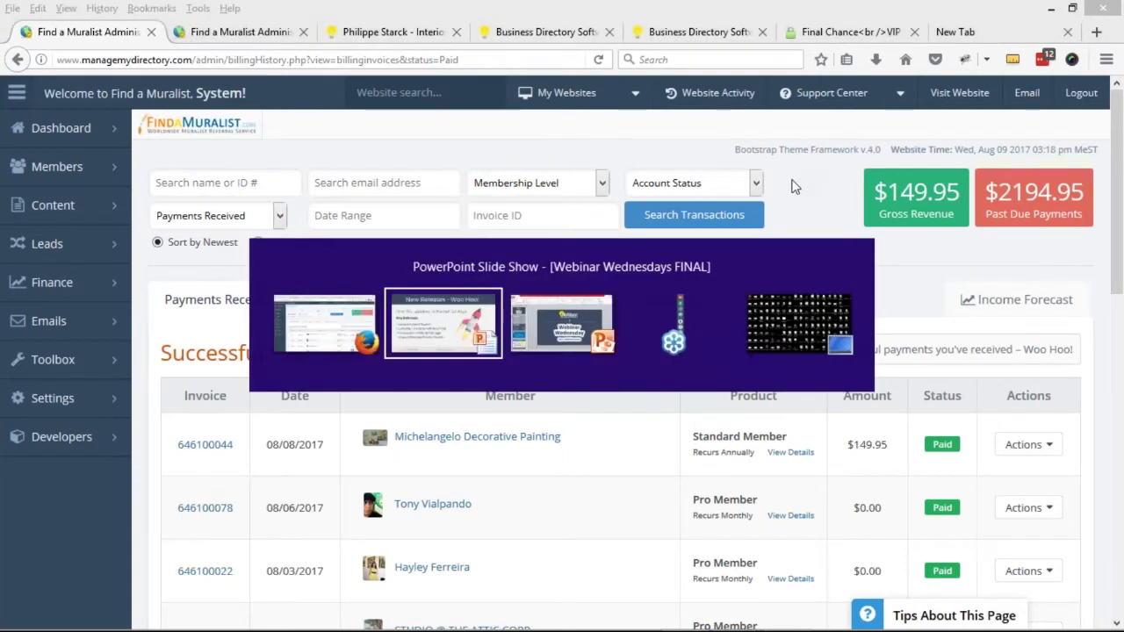
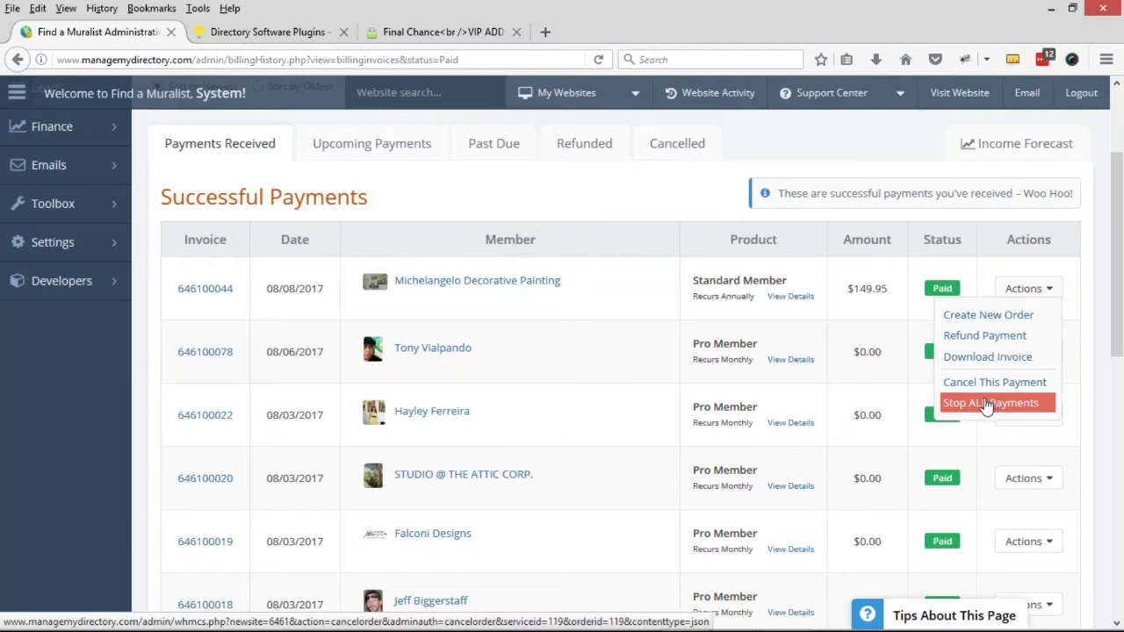
Review the Finance options, then the Pro Member product and available actions for the 08/06/2017 payment
mouse_move(125, 132)
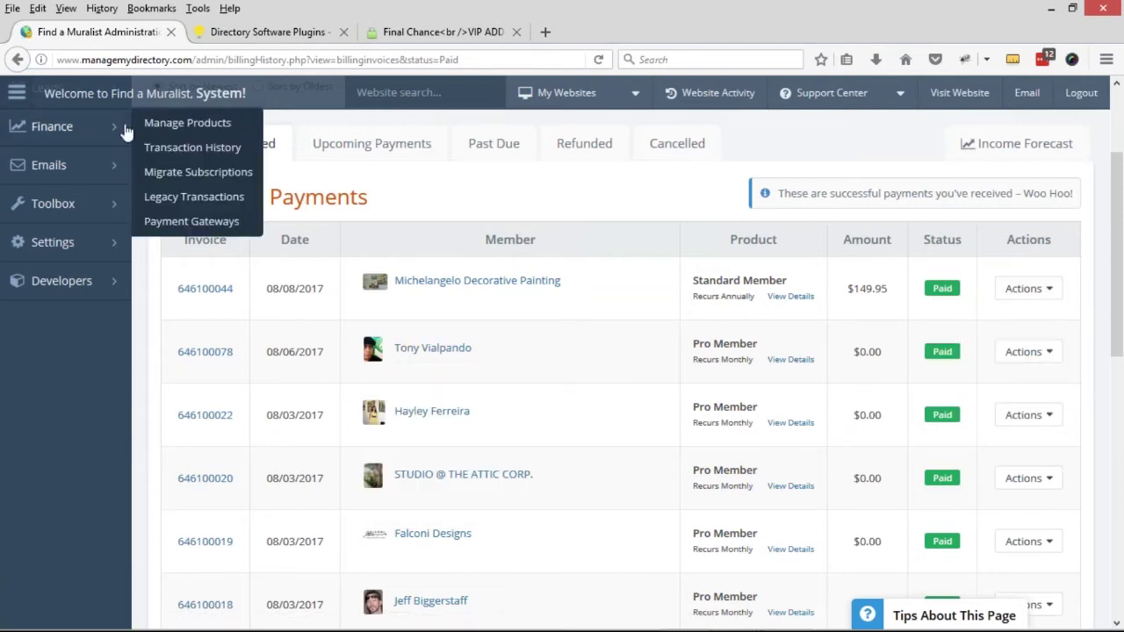
click(197, 228)
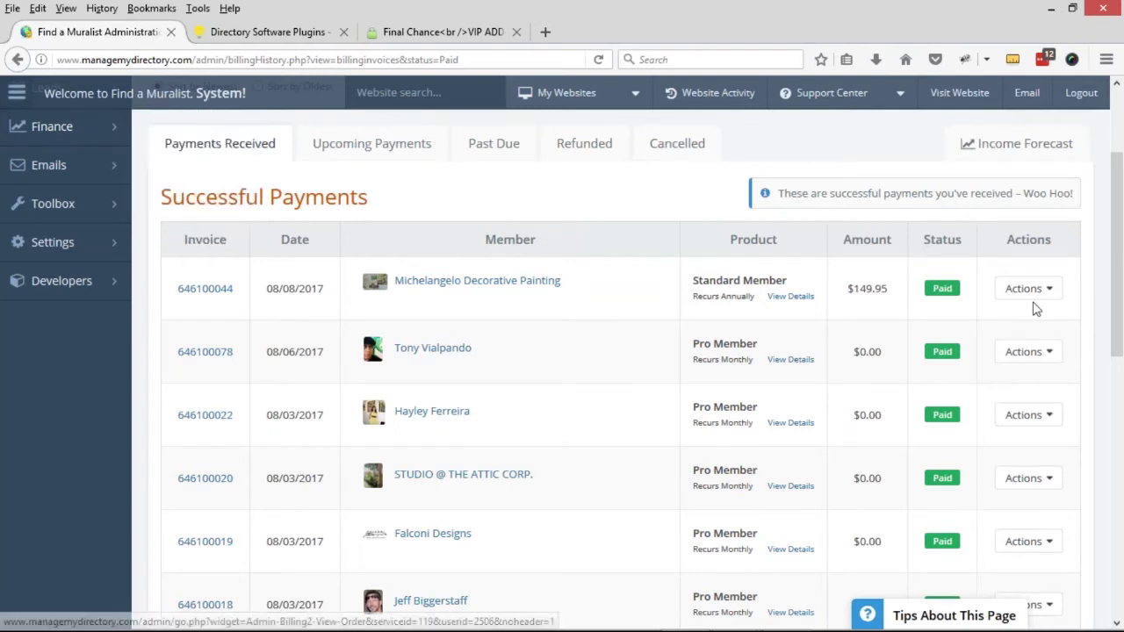
mouse_move(1036, 291)
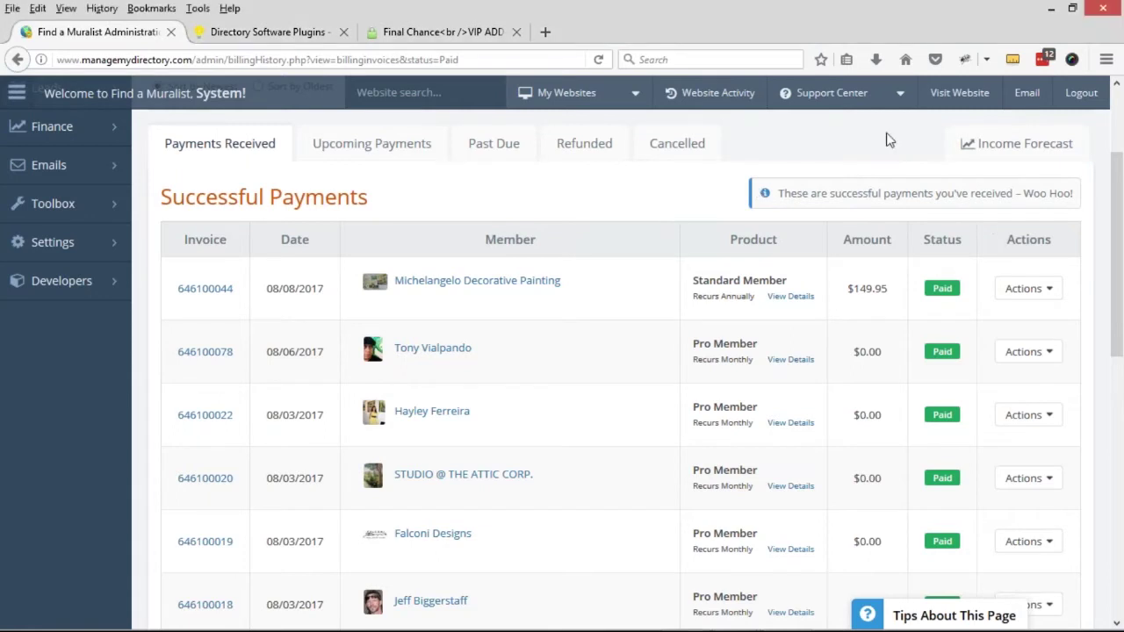
drag(694, 344, 767, 347)
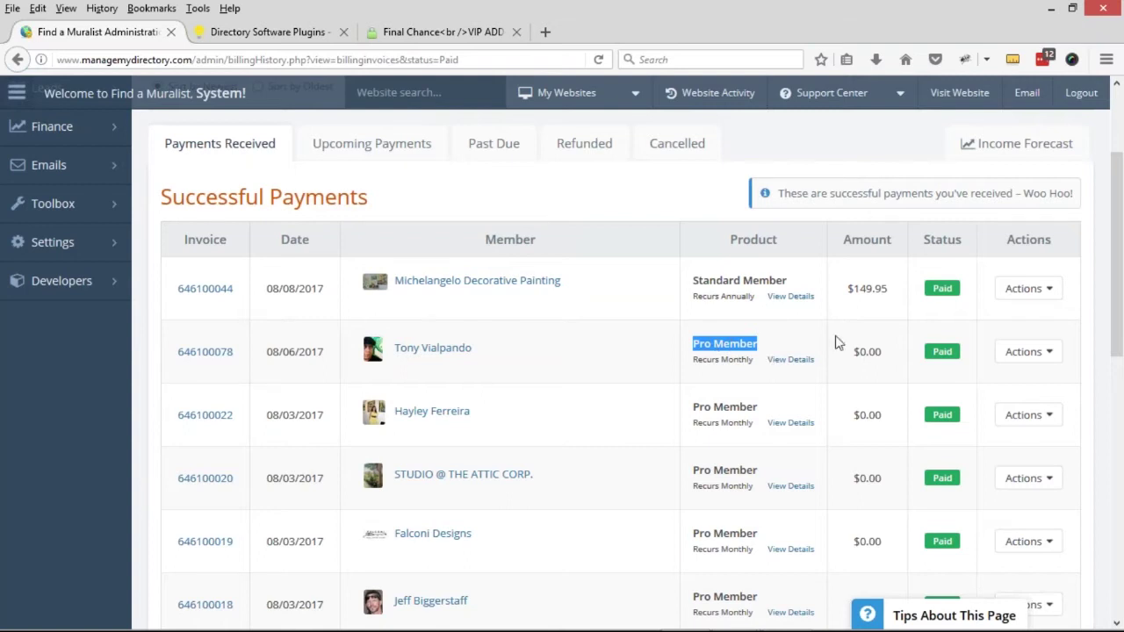
mouse_move(651, 351)
click(1023, 354)
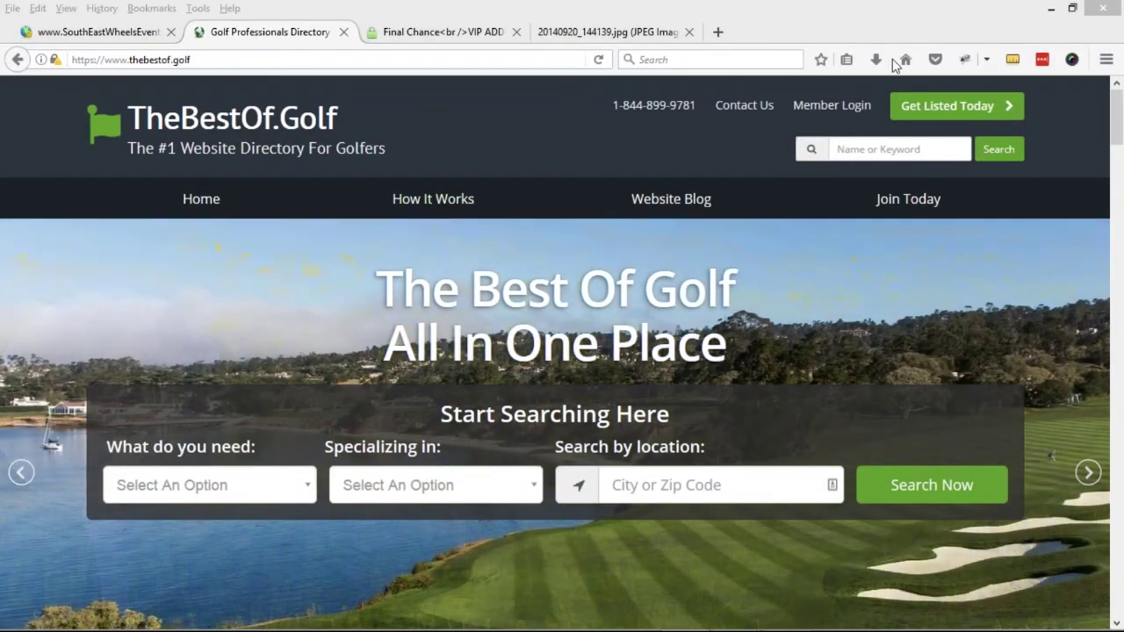
Highlight the TheBestOf.Golf homepage headline "The Best Of Golf All In One Place" to examine its wording
click(817, 295)
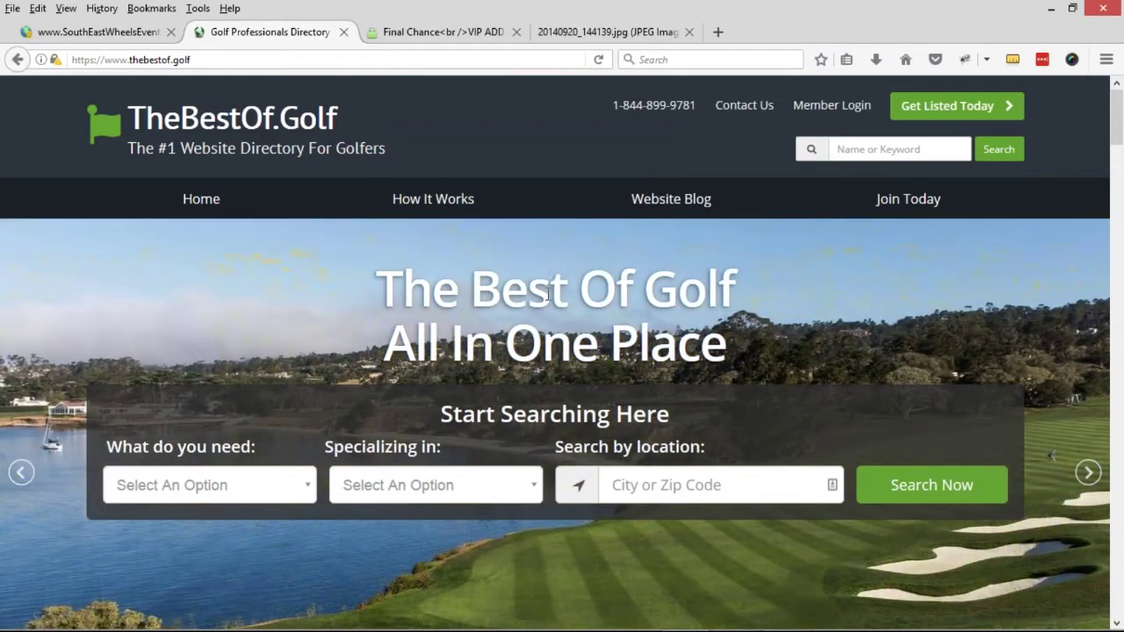
scroll(504, 303, down, 2)
scroll(562, 262, up, 2)
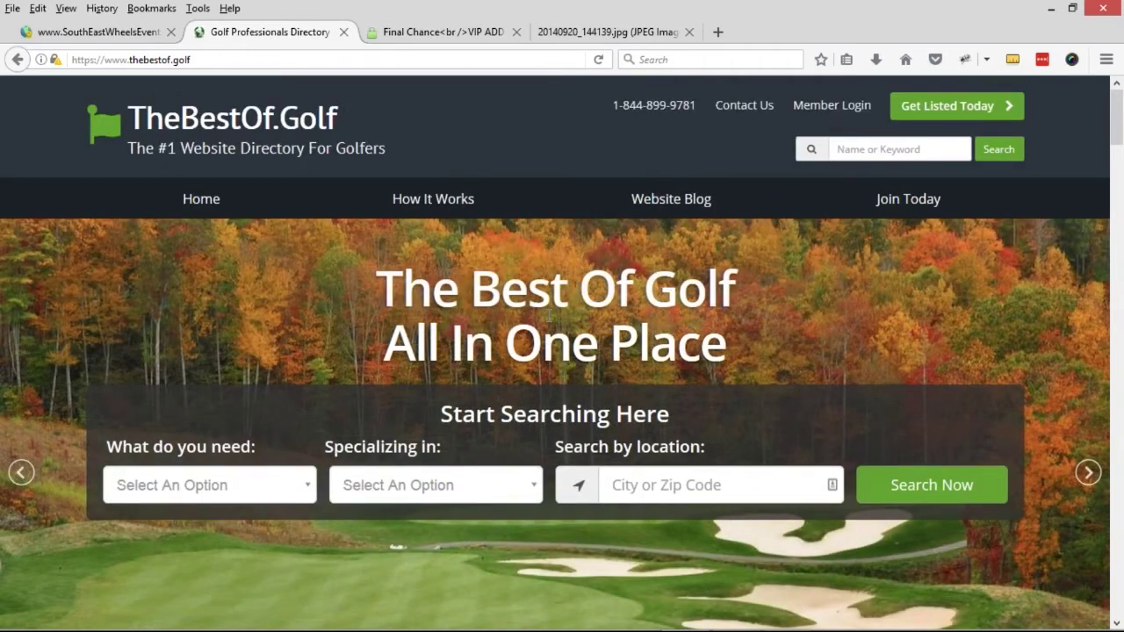
drag(376, 279, 644, 290)
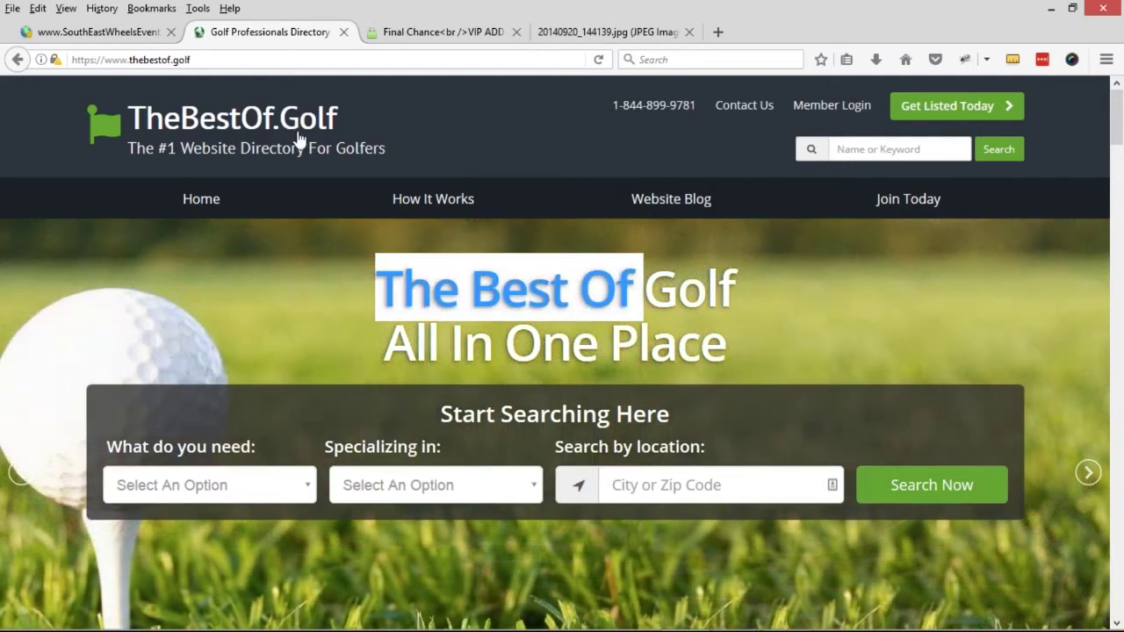
click(389, 281)
drag(389, 281, 732, 281)
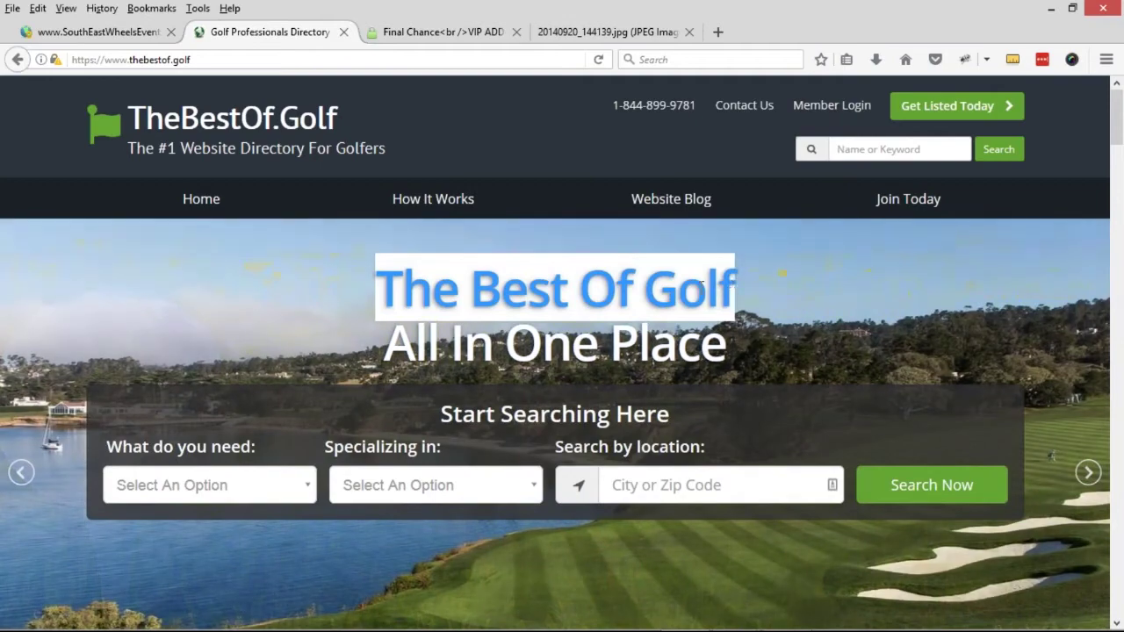
click(445, 291)
drag(384, 293, 738, 290)
click(546, 283)
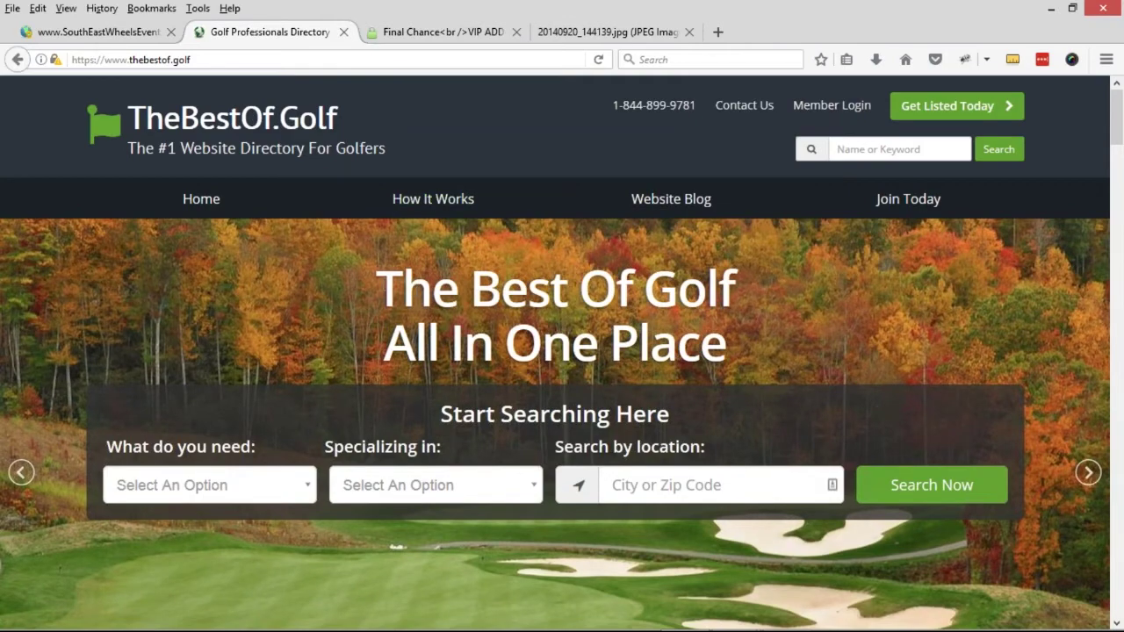
triple_click(553, 290)
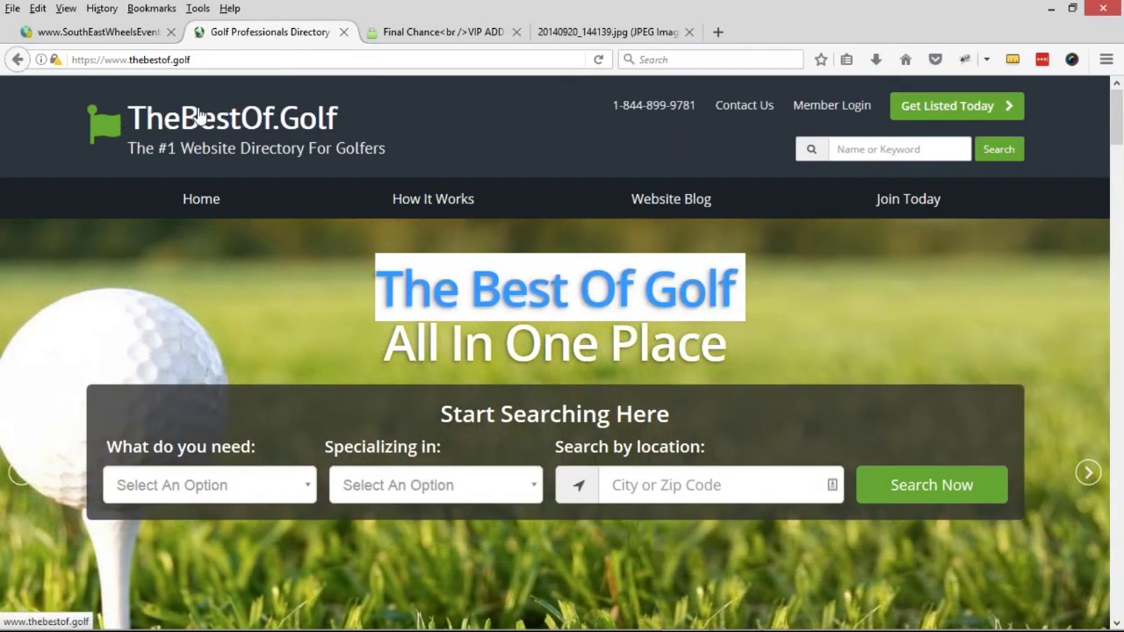
click(468, 303)
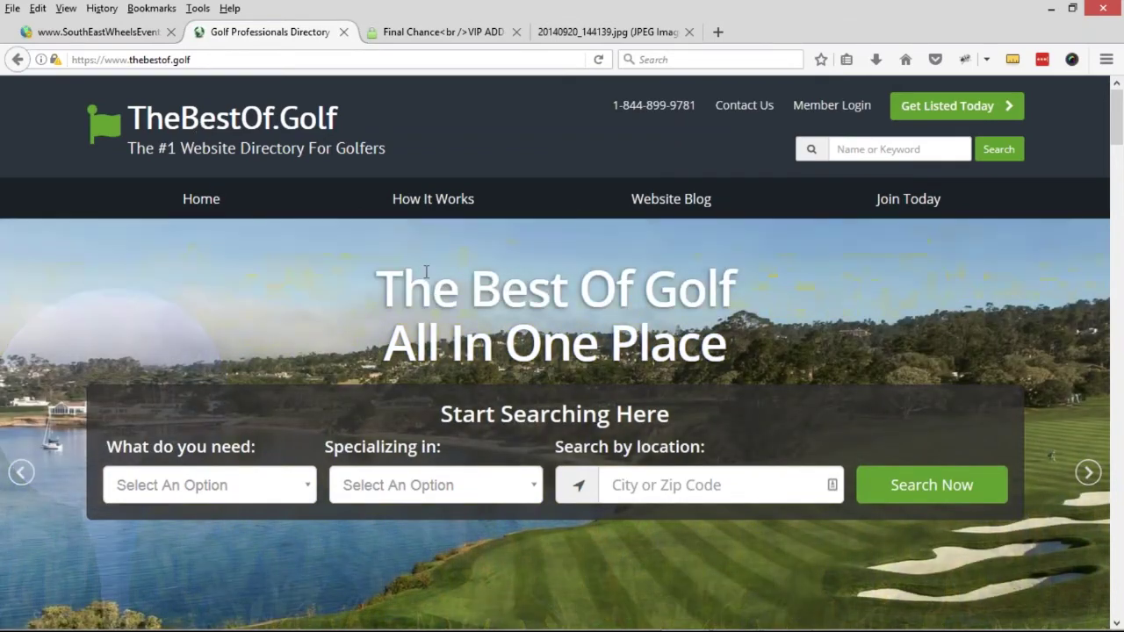
drag(381, 283, 773, 347)
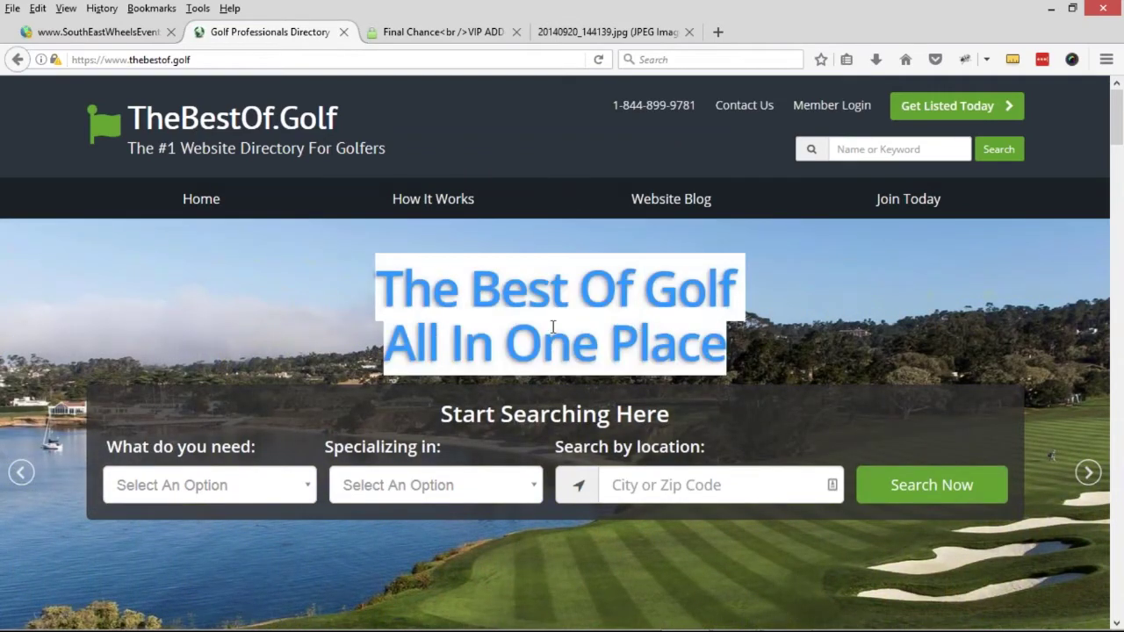
click(553, 327)
Inspect the homepage headline in Firebug and open its h1 HTML for editing with the code selected
right_click(503, 291)
click(570, 472)
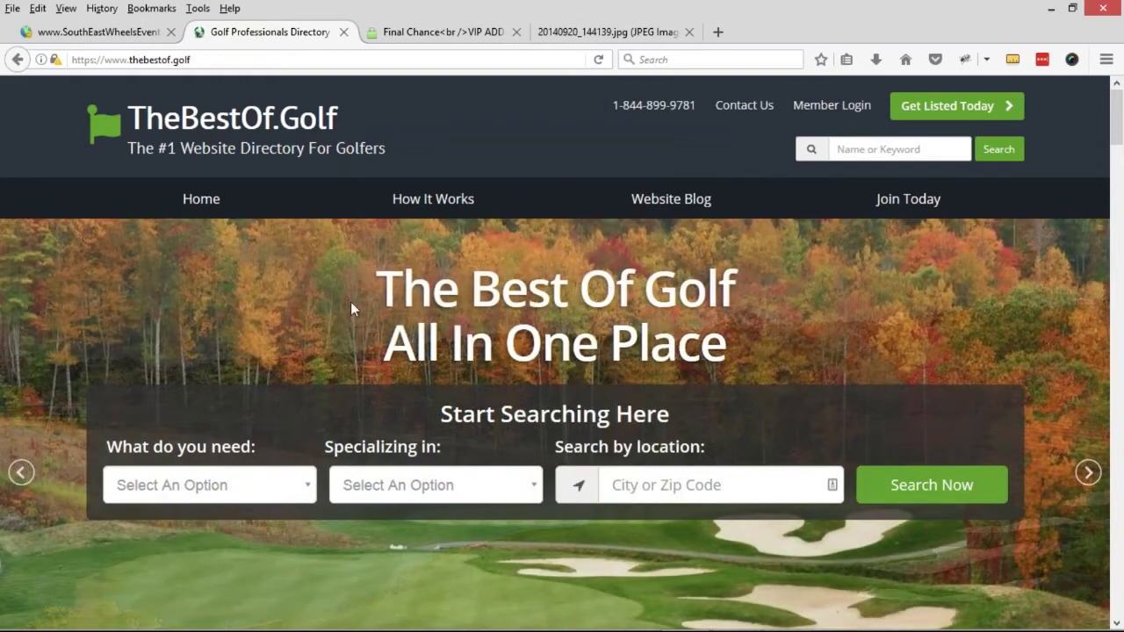
click(46, 436)
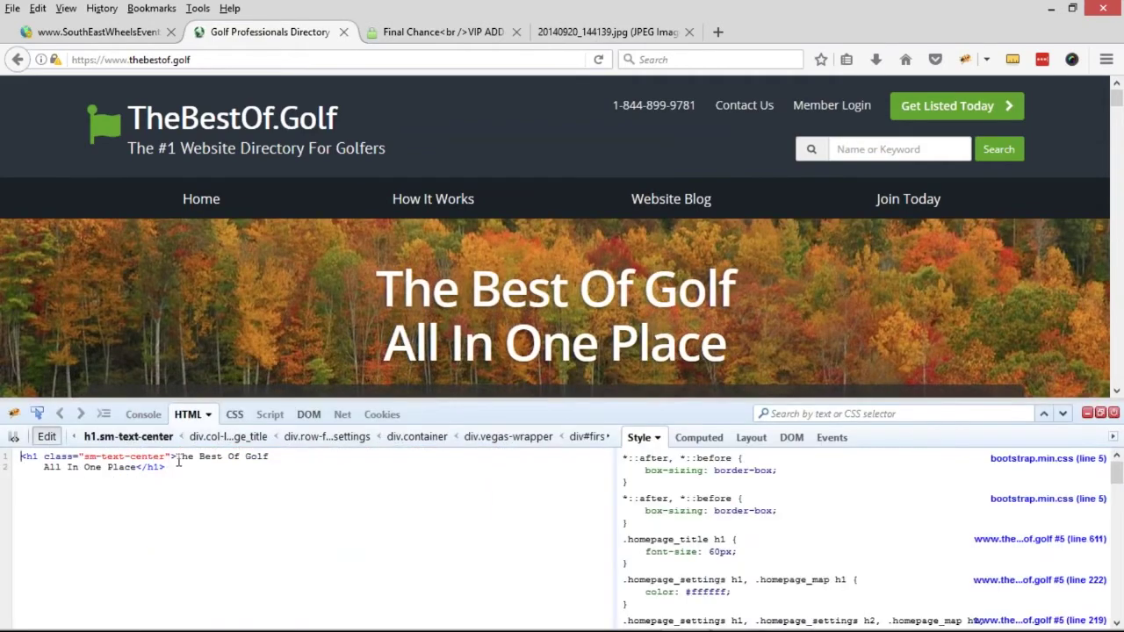
key(ctrl+a)
scroll(205, 292, down, 2)
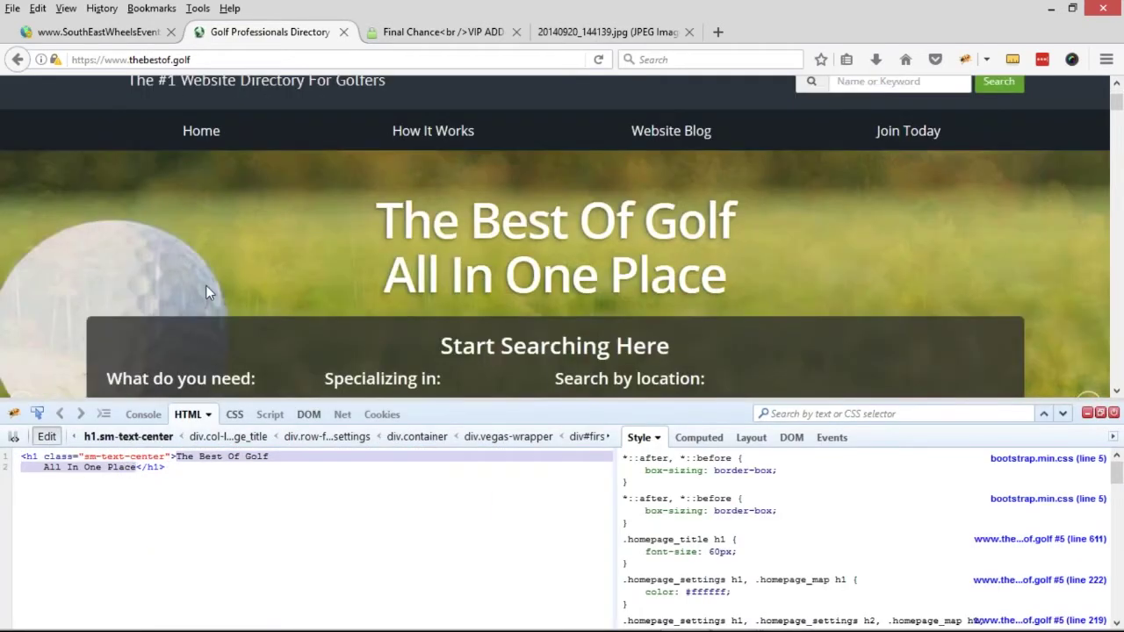
Check the first "What do you need" search options against the headline, and dismiss the HTML inspector and the option list
scroll(205, 291, down, 5)
click(203, 255)
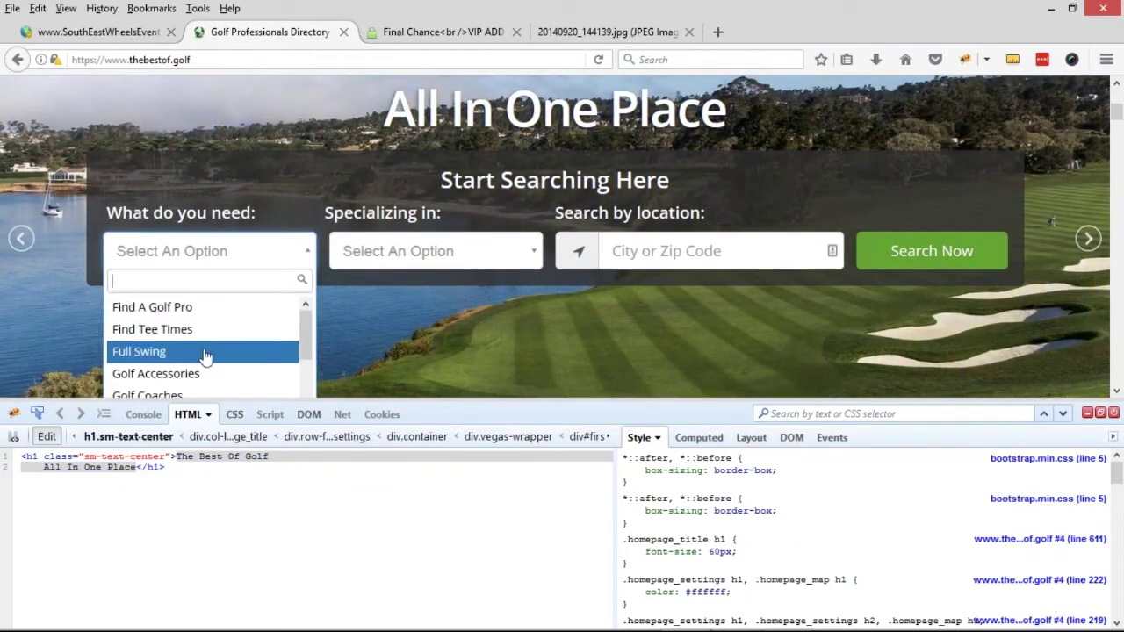
click(109, 467)
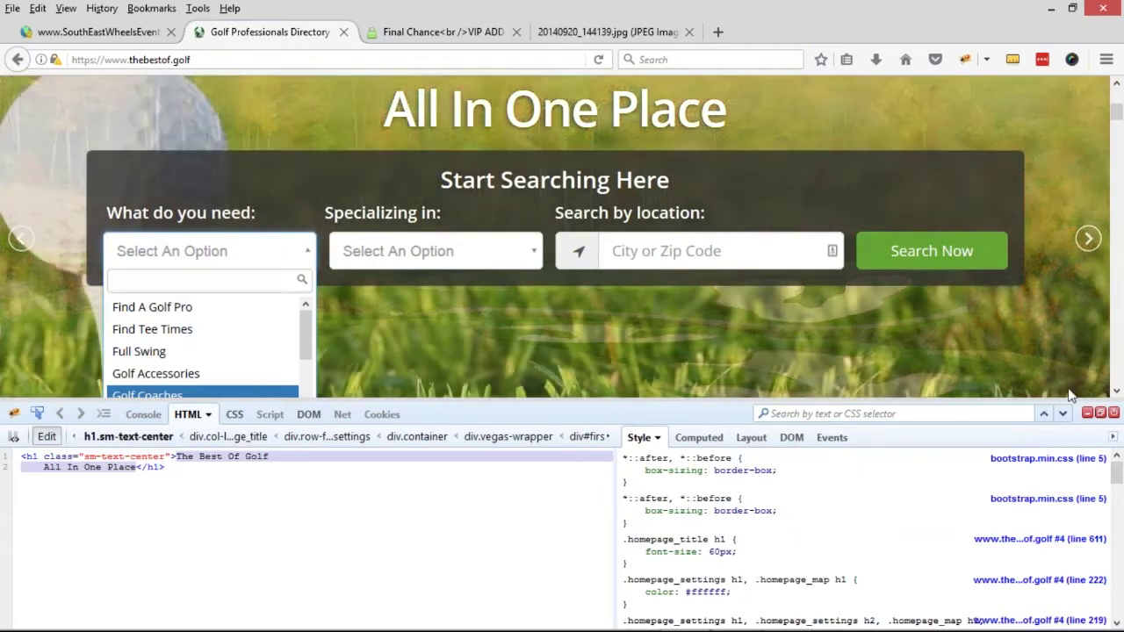
click(1101, 415)
scroll(710, 392, up, 5)
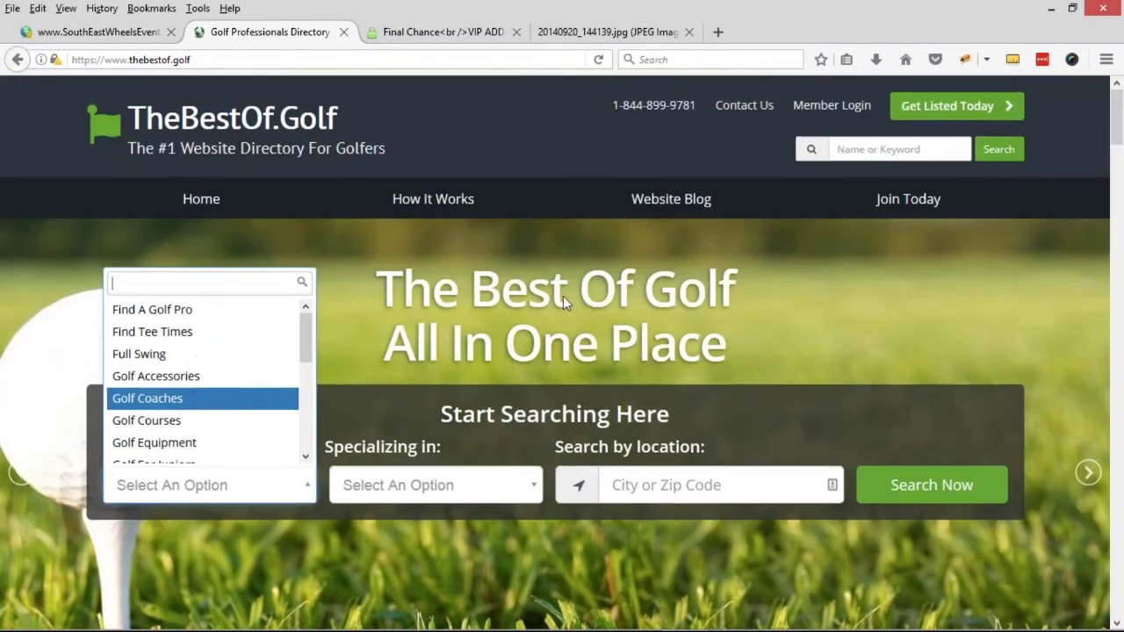
click(563, 296)
scroll(527, 307, down, 5)
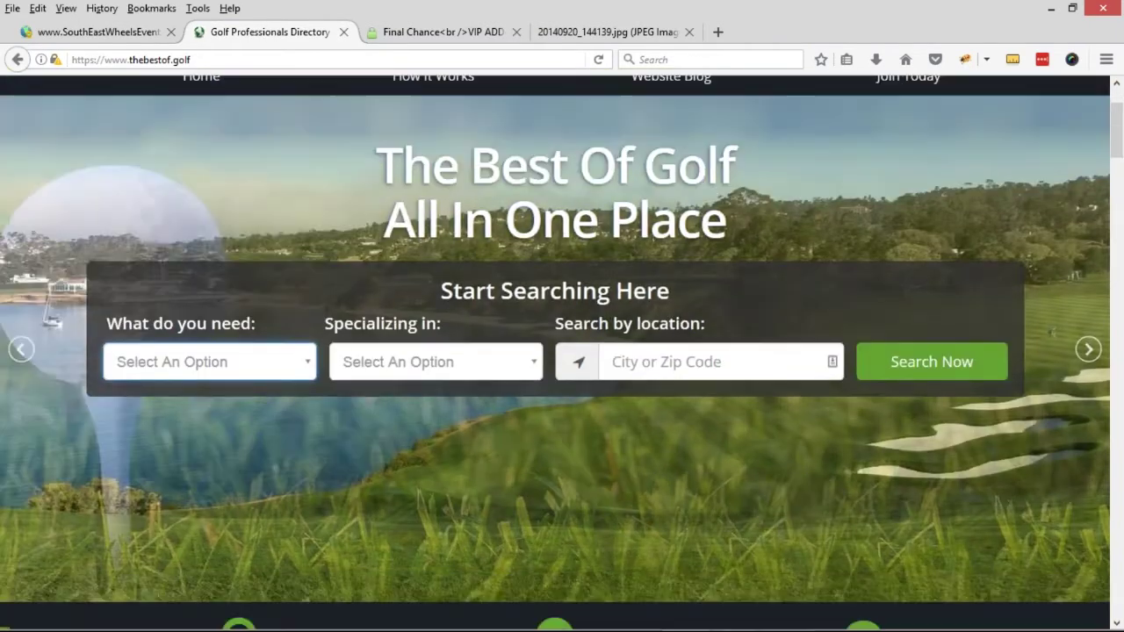
scroll(527, 316, up, 10)
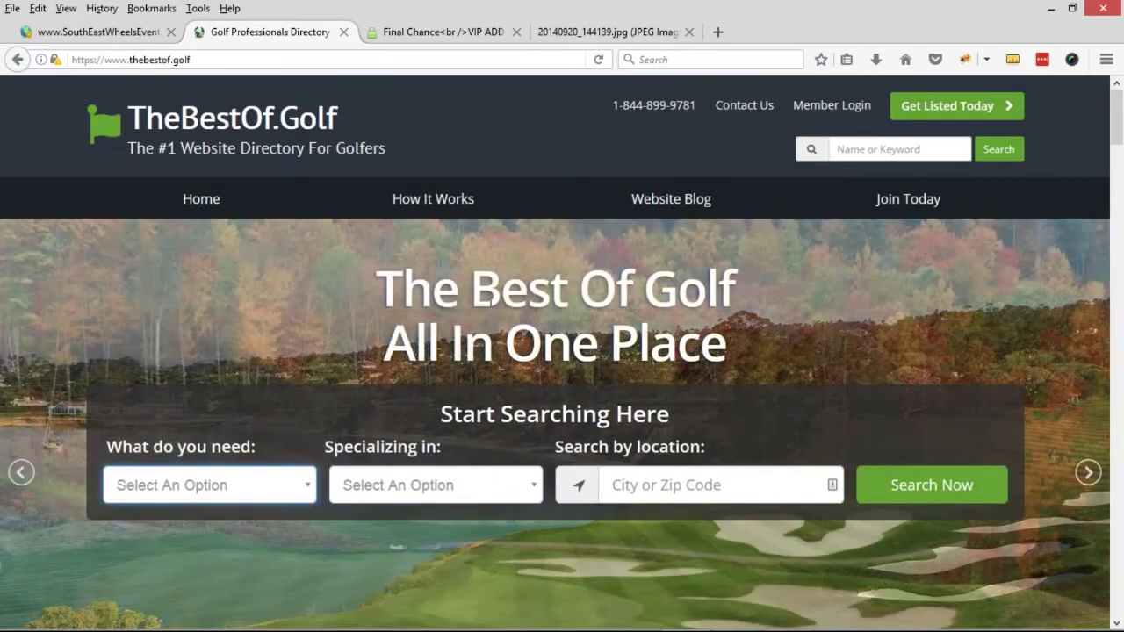
Inspect the headline's h1 element again and compare it with the "What do you need" categories, then hide the inspector
right_click(490, 306)
click(540, 489)
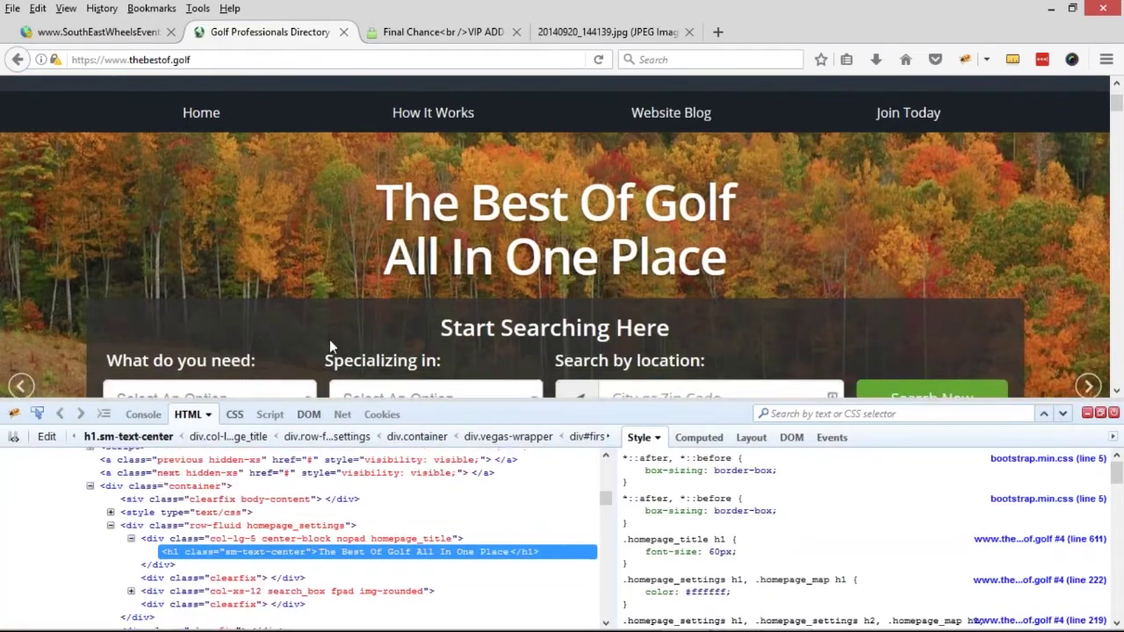
scroll(330, 345, down, 1)
click(220, 328)
scroll(219, 281, down, 2)
scroll(215, 279, down, 3)
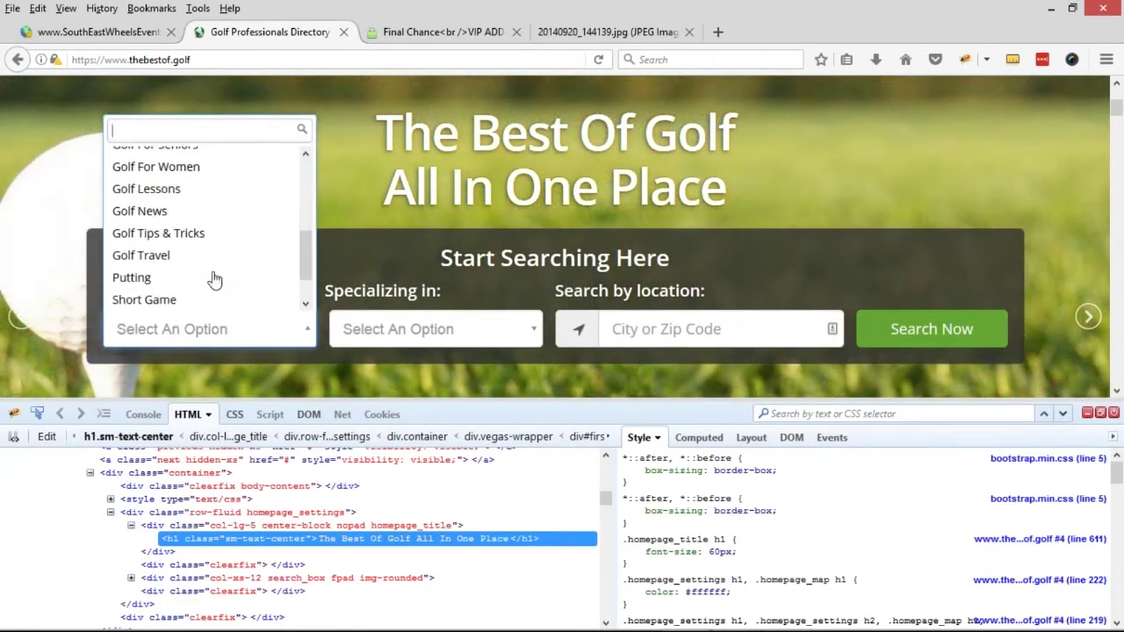
click(1087, 414)
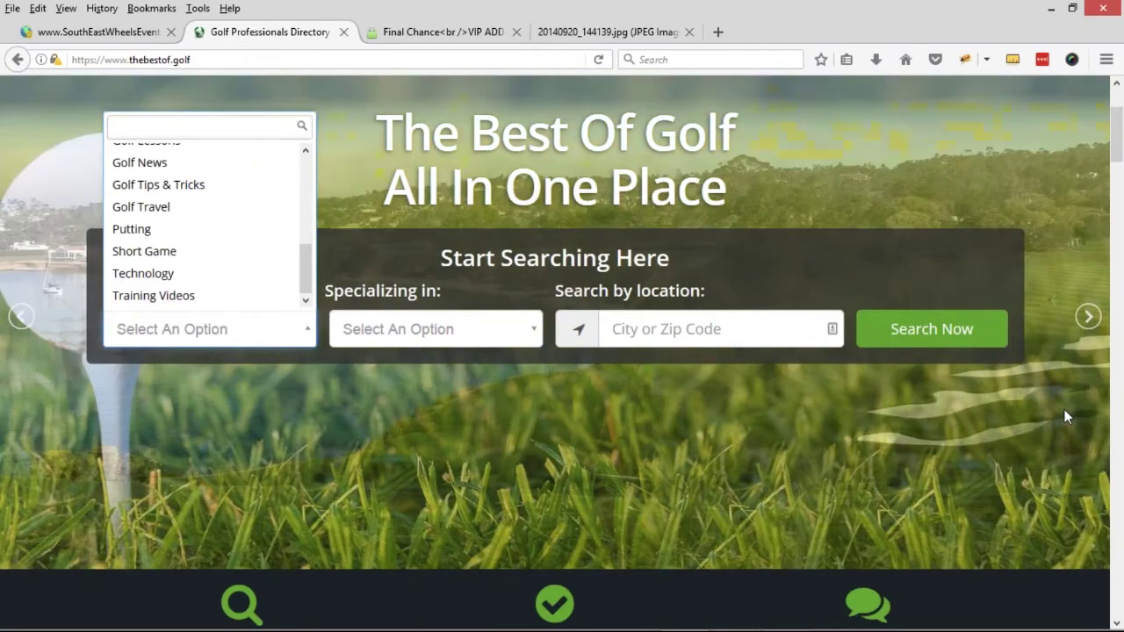
Read through the whole "What do you need" category list from Find A Golf Pro to Training Videos
click(437, 413)
click(299, 338)
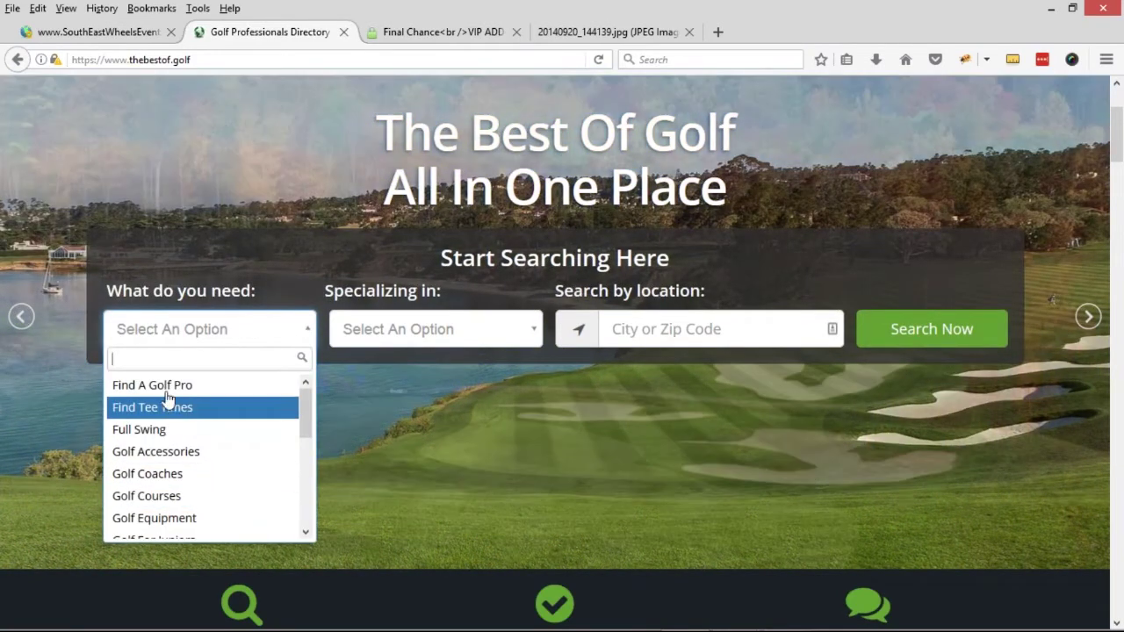
scroll(216, 421, down, 3)
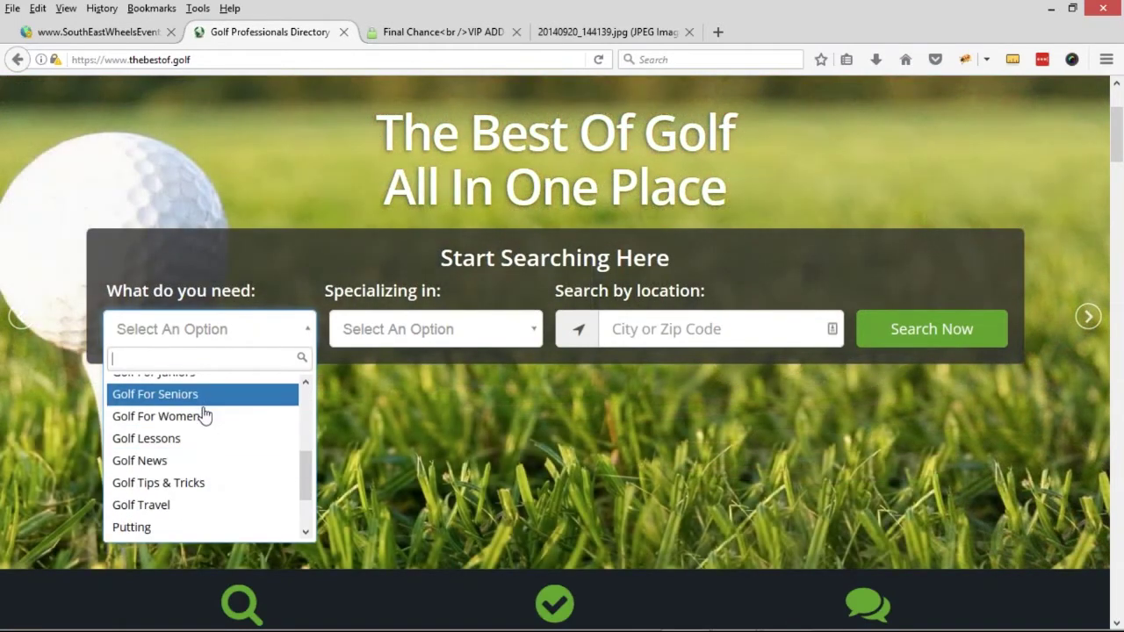
scroll(204, 416, down, 2)
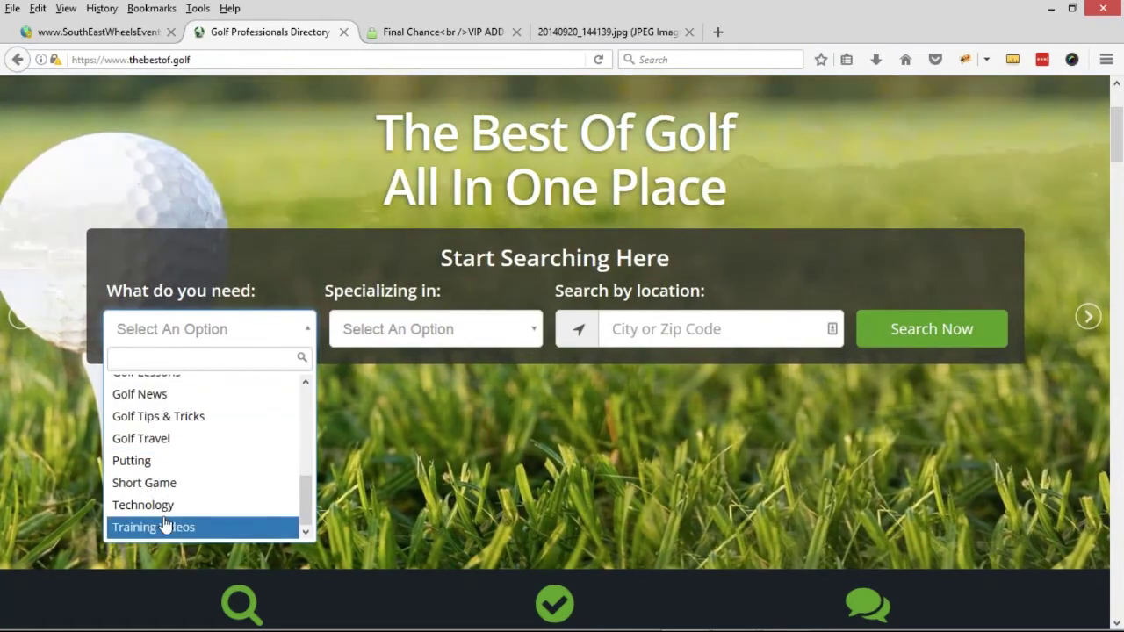
scroll(166, 527, down, 2)
scroll(172, 409, up, 5)
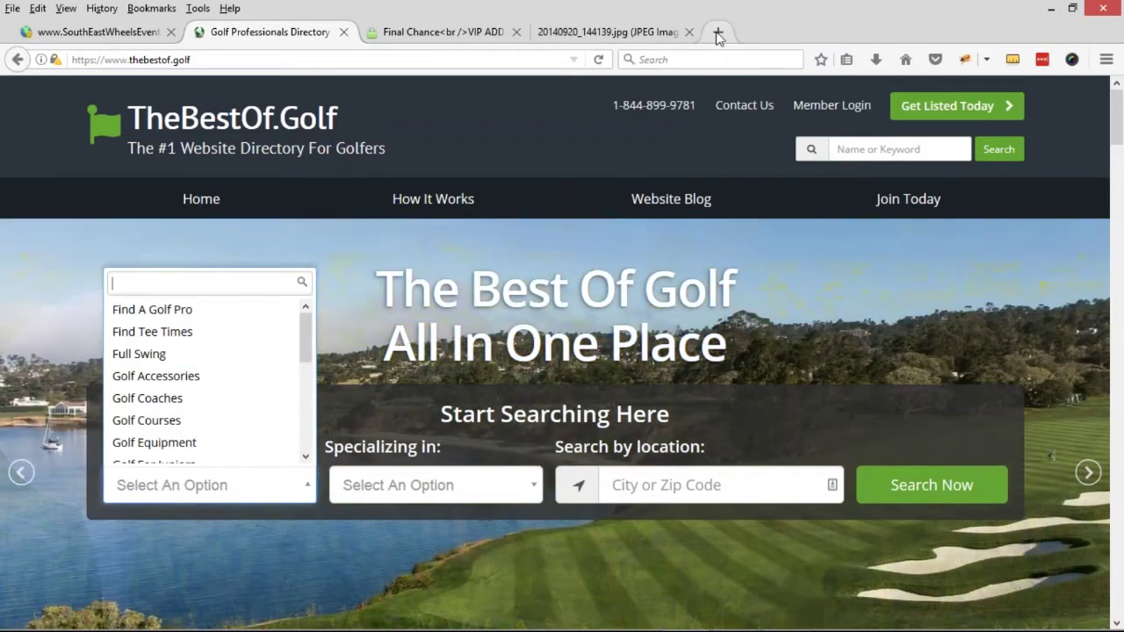
Open the interior designers demo site, interiordesignersdemo.directoryup.com, in a new browser tab
click(718, 36)
text(inte)
key(Return)
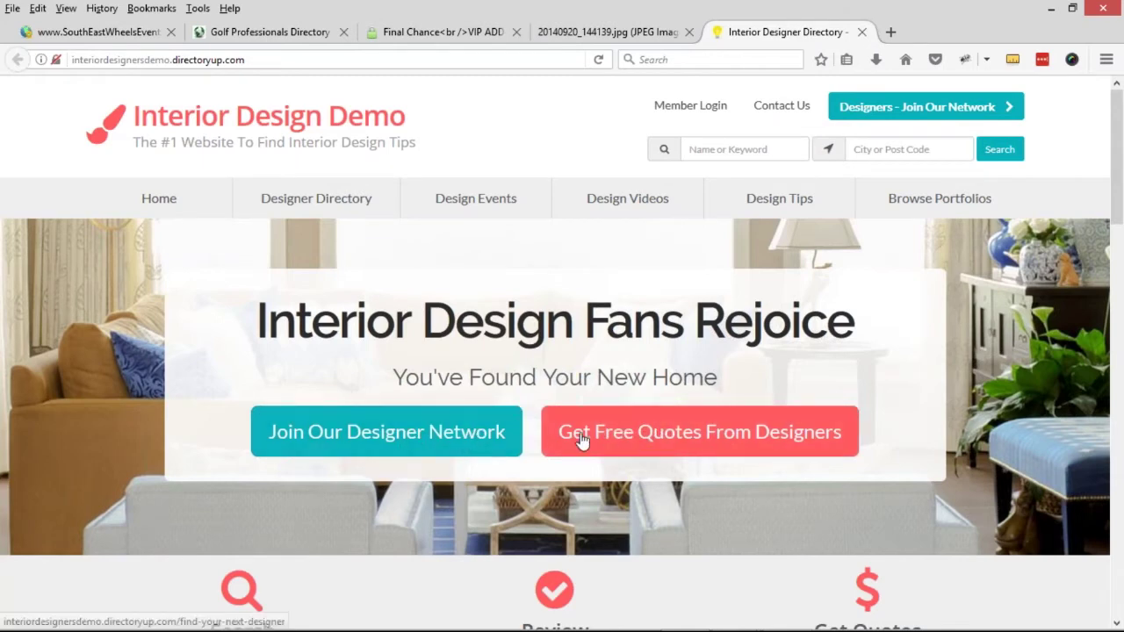
Inspect the "Join Our Designer Network" button, open its HTML for editing and highlight its label text
right_click(409, 430)
click(420, 392)
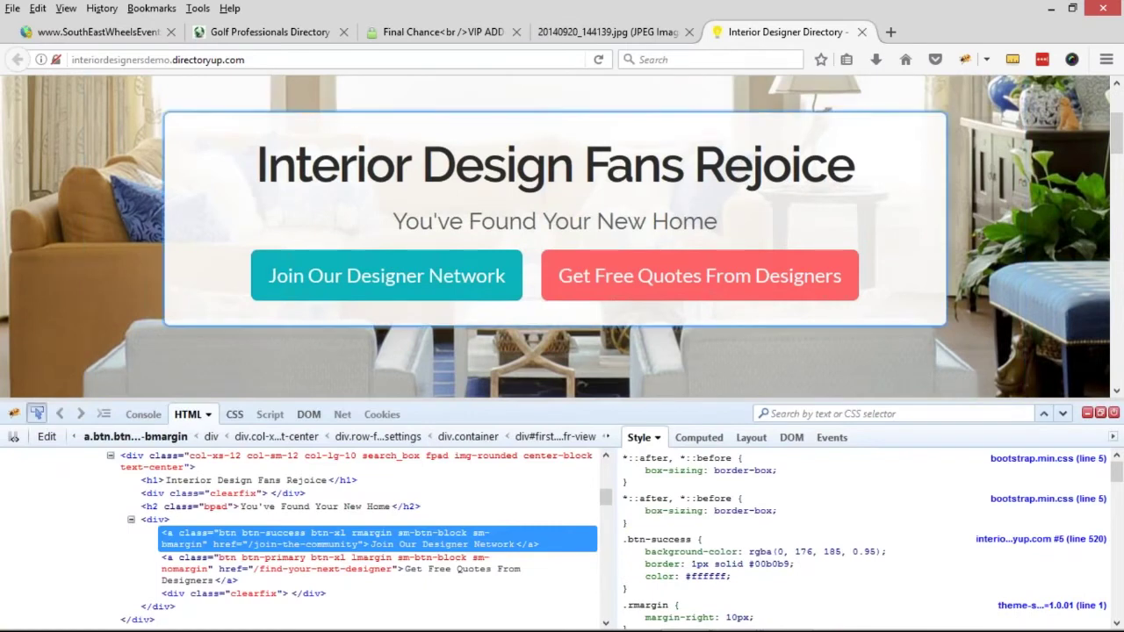
click(46, 436)
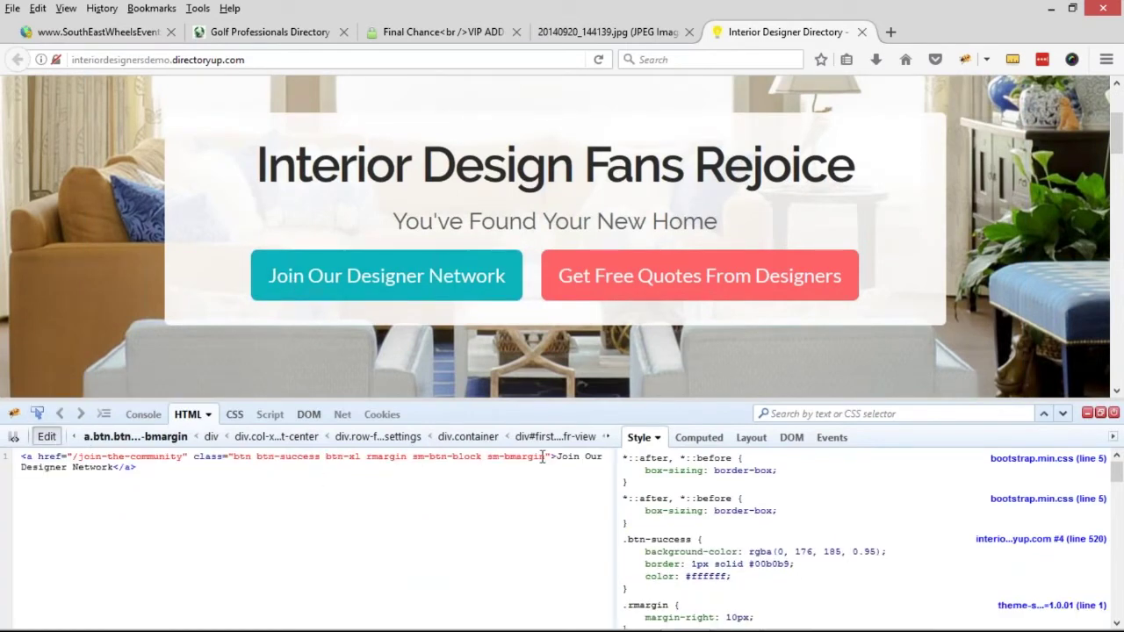
drag(559, 458, 114, 473)
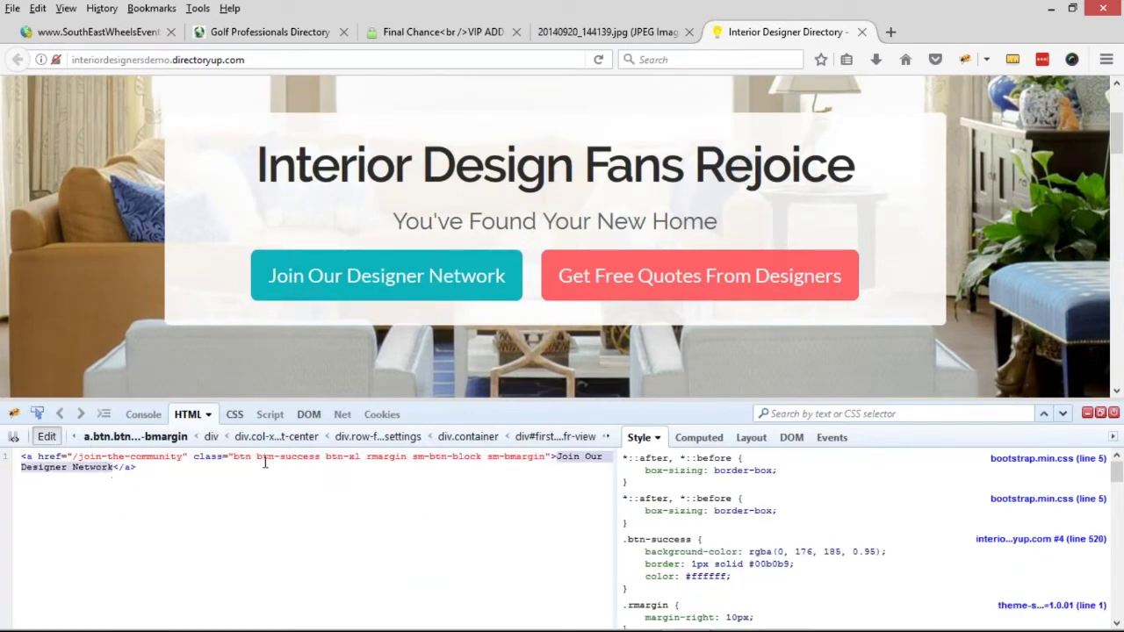
Relabel the two hero buttons "Find Everything for Golf" and "List Your Golf Services »" in the HTML, then hide the inspector
text(Find)
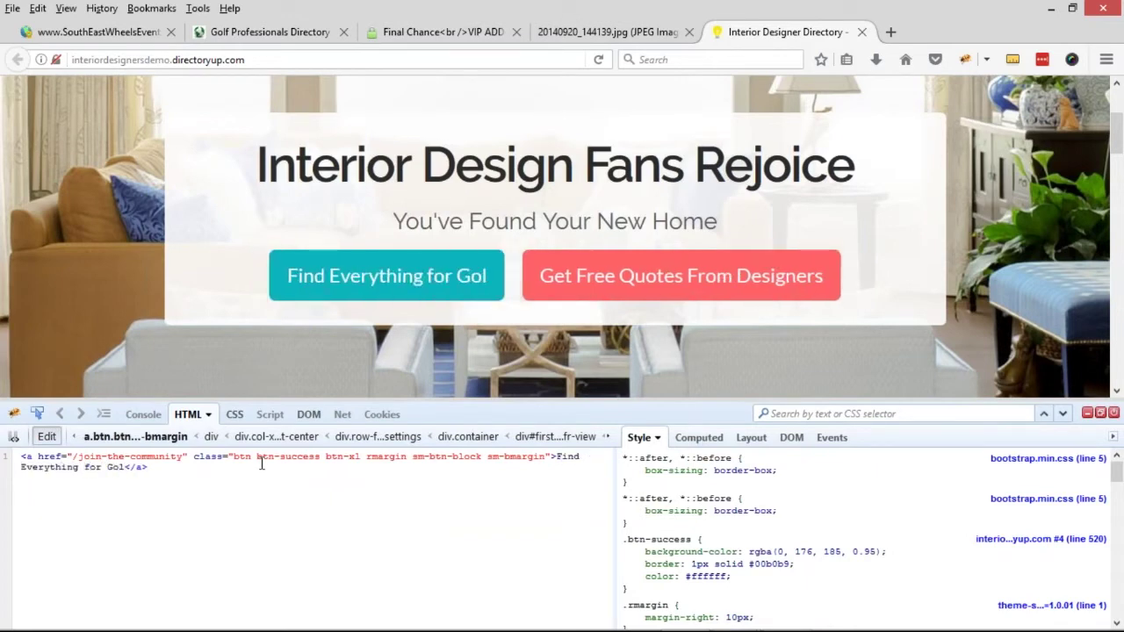
click(36, 413)
click(571, 299)
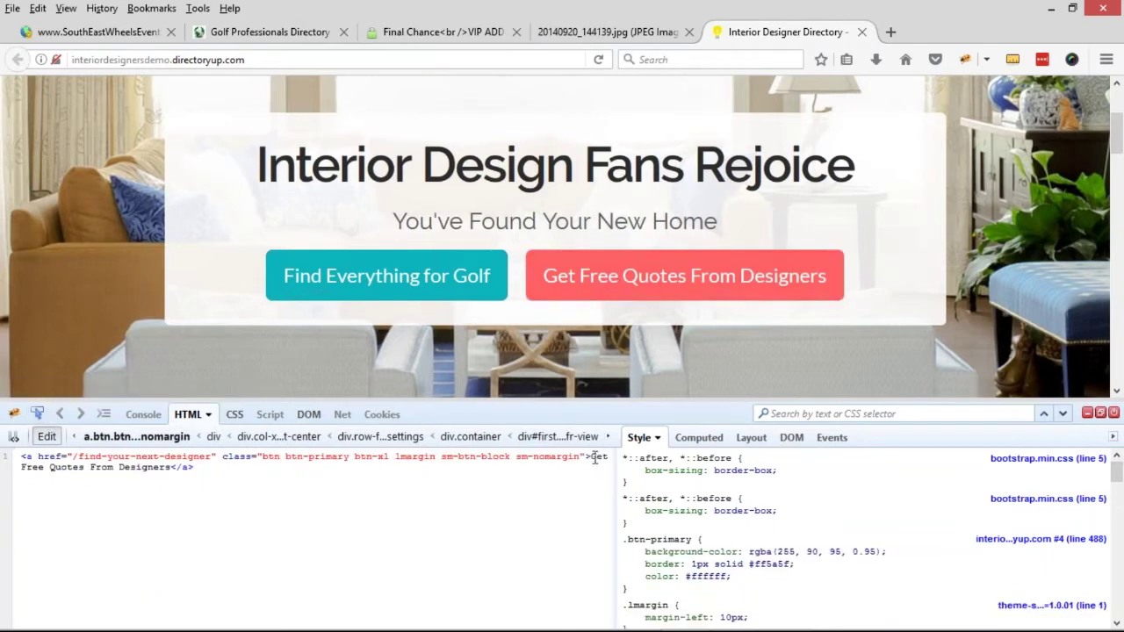
drag(595, 457, 350, 477)
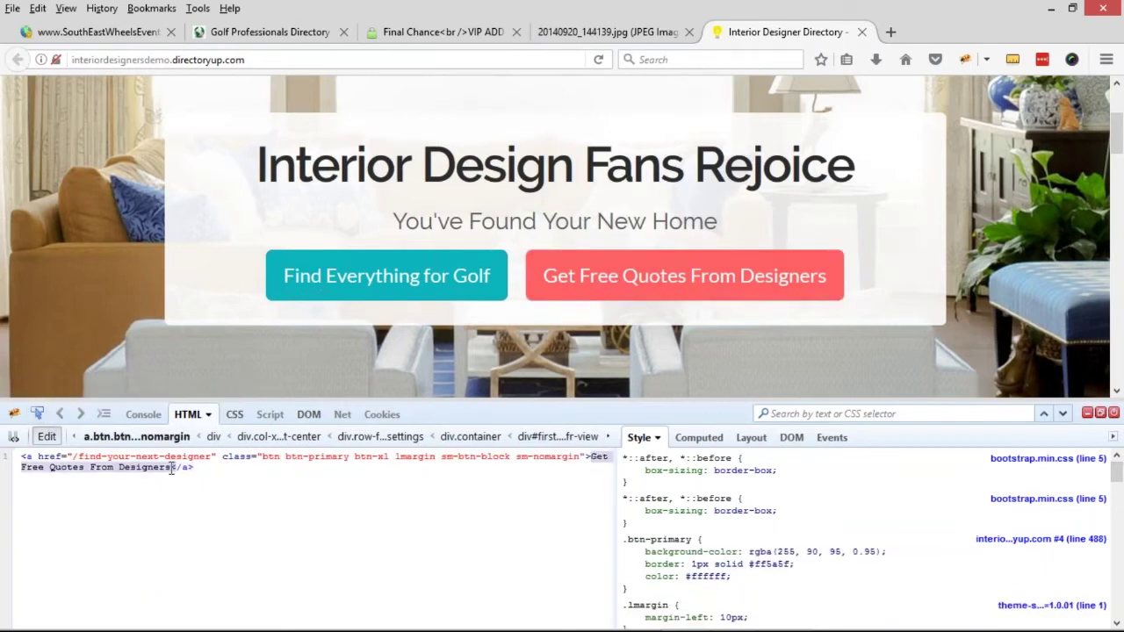
text(List Your Golf Servic)
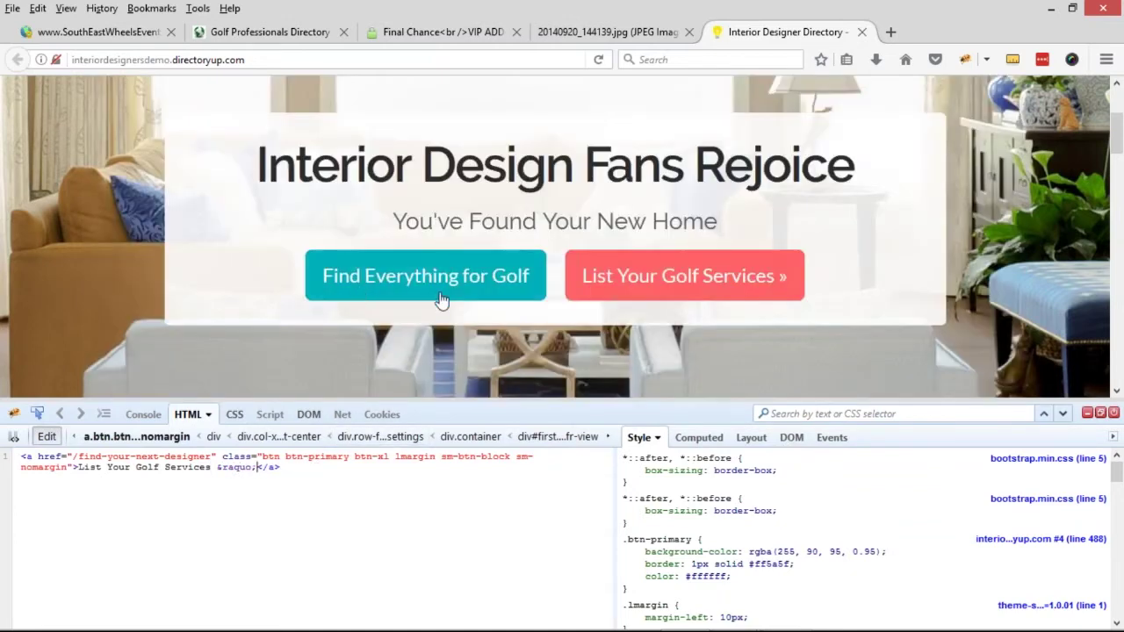
click(1088, 413)
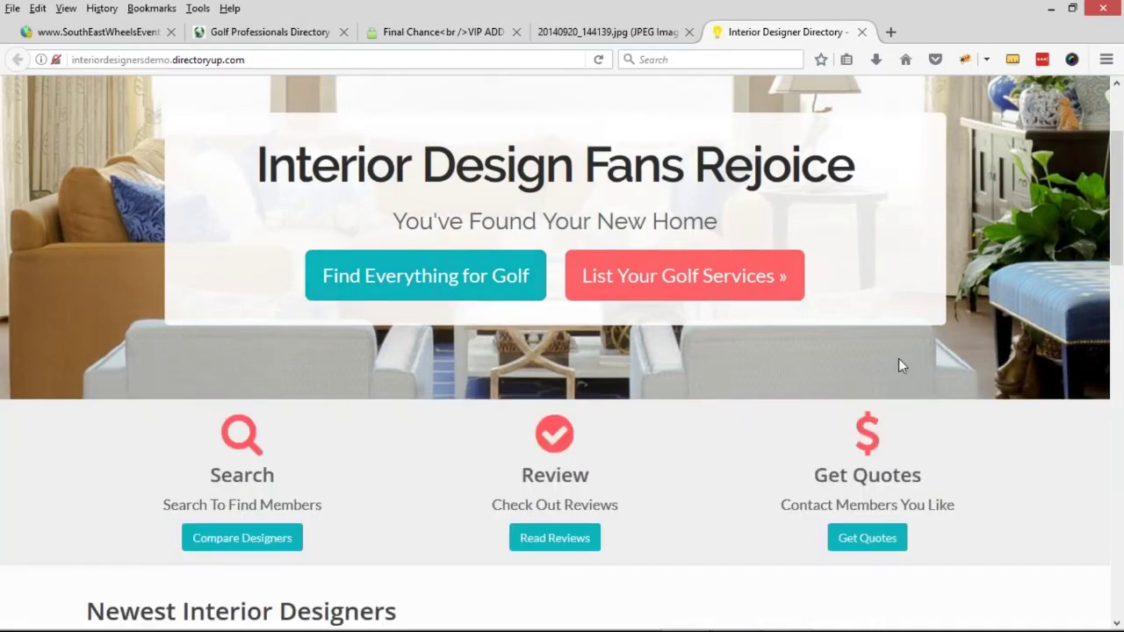
scroll(899, 359, up, 3)
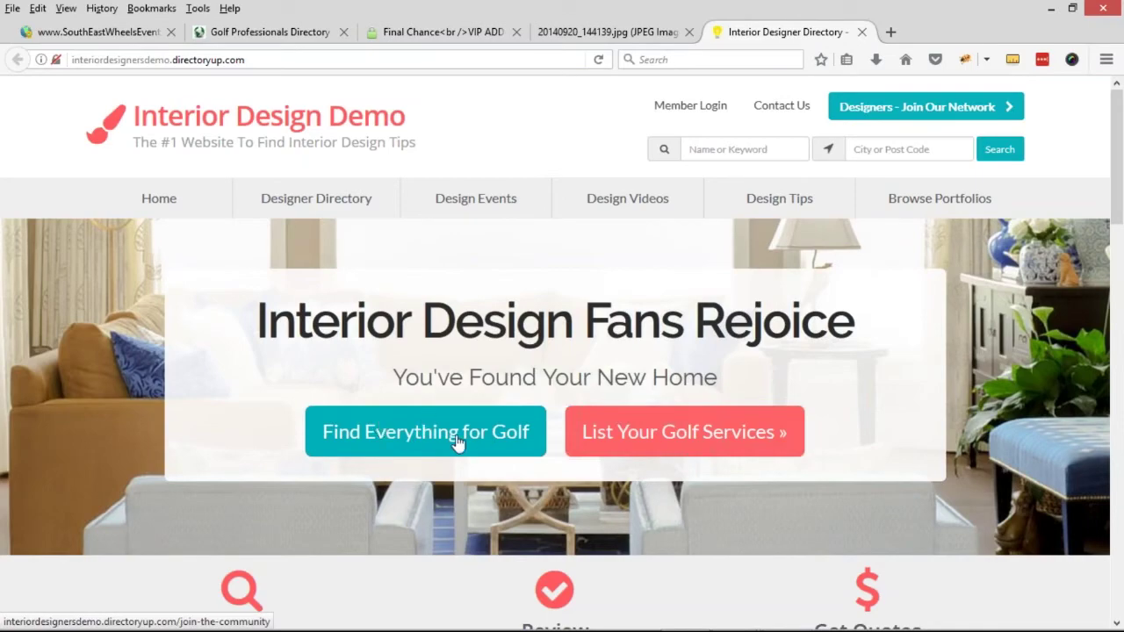
Return to the TheBestOf.Golf site and open its /categories page
key(alt+Tab)
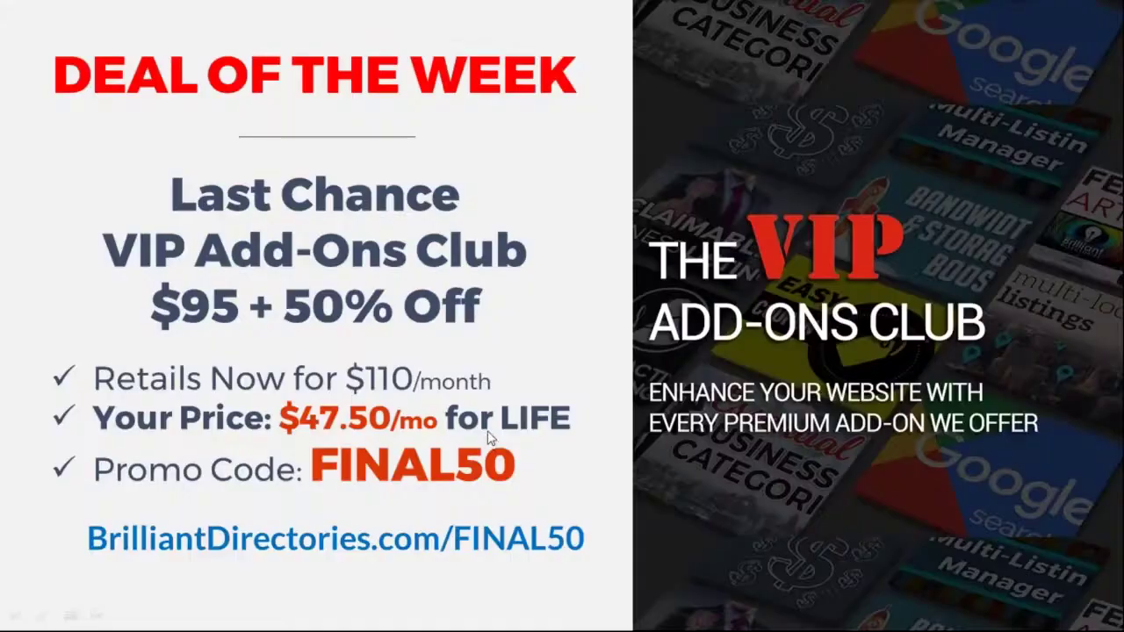
key(alt+Tab)
click(259, 35)
click(238, 59)
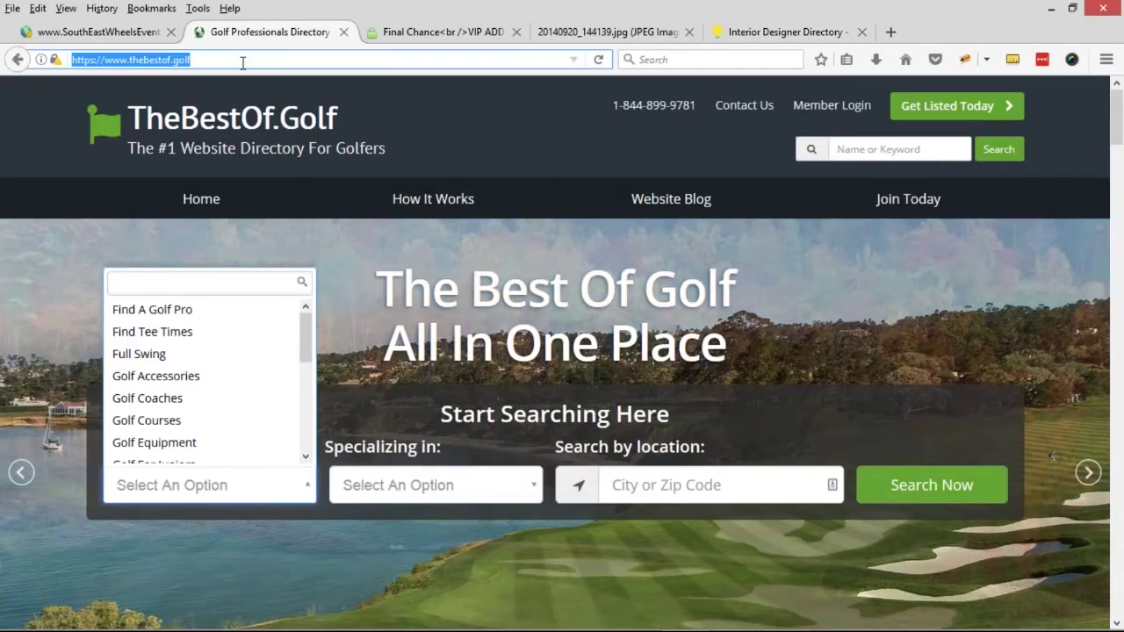
click(238, 59)
text(/categories)
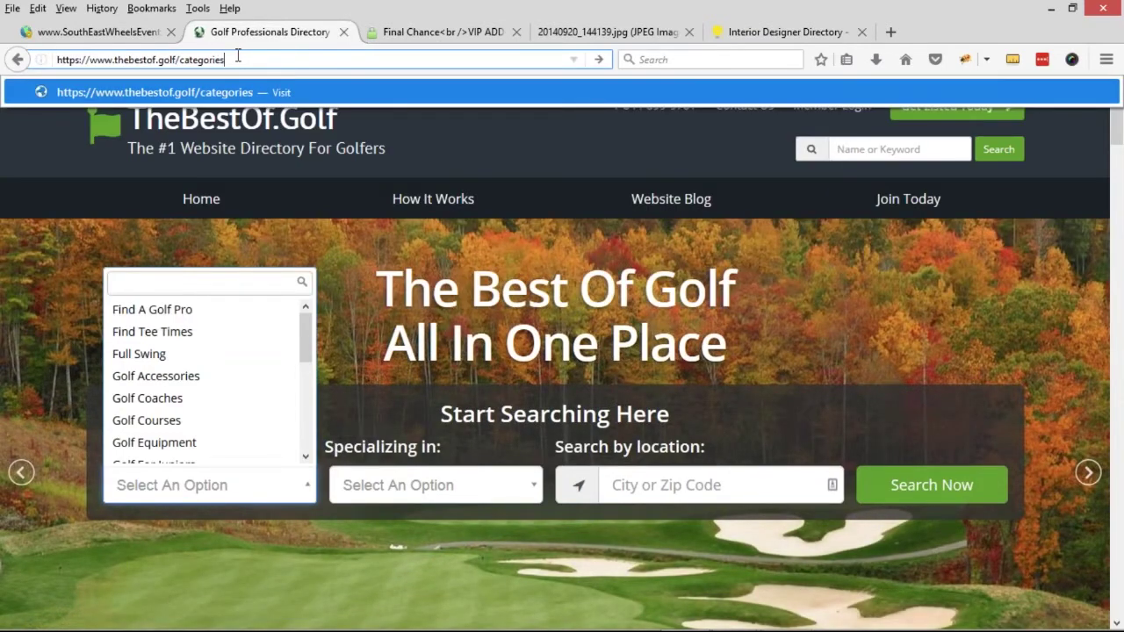
key(Return)
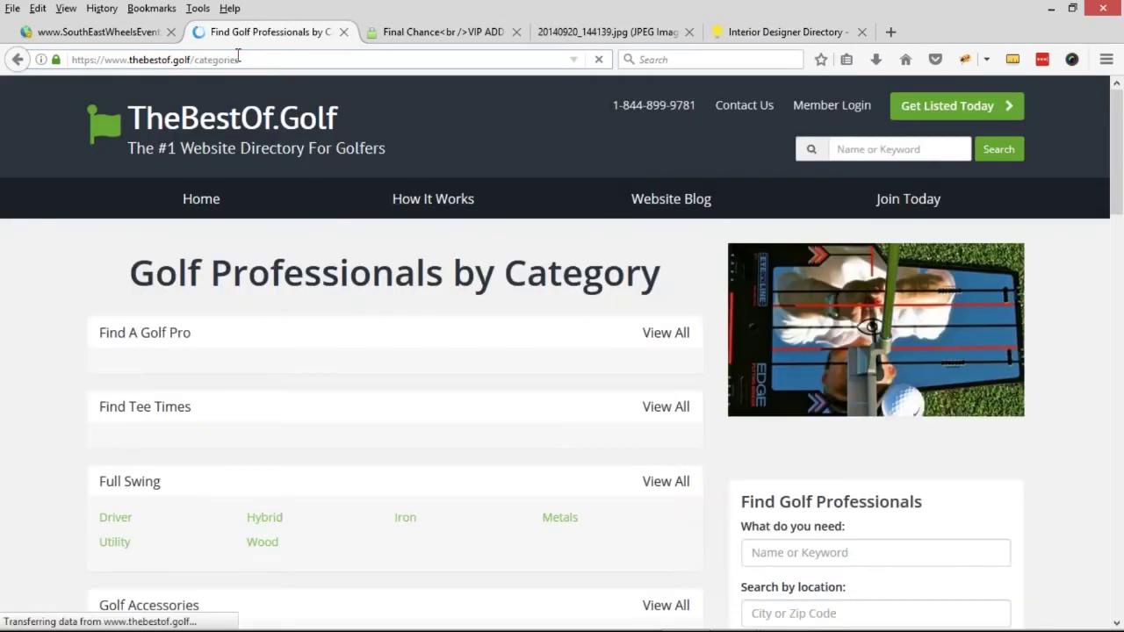
Review the golf categories and their subcategories on the "Golf Professionals by Category" page
scroll(108, 230, down, 3)
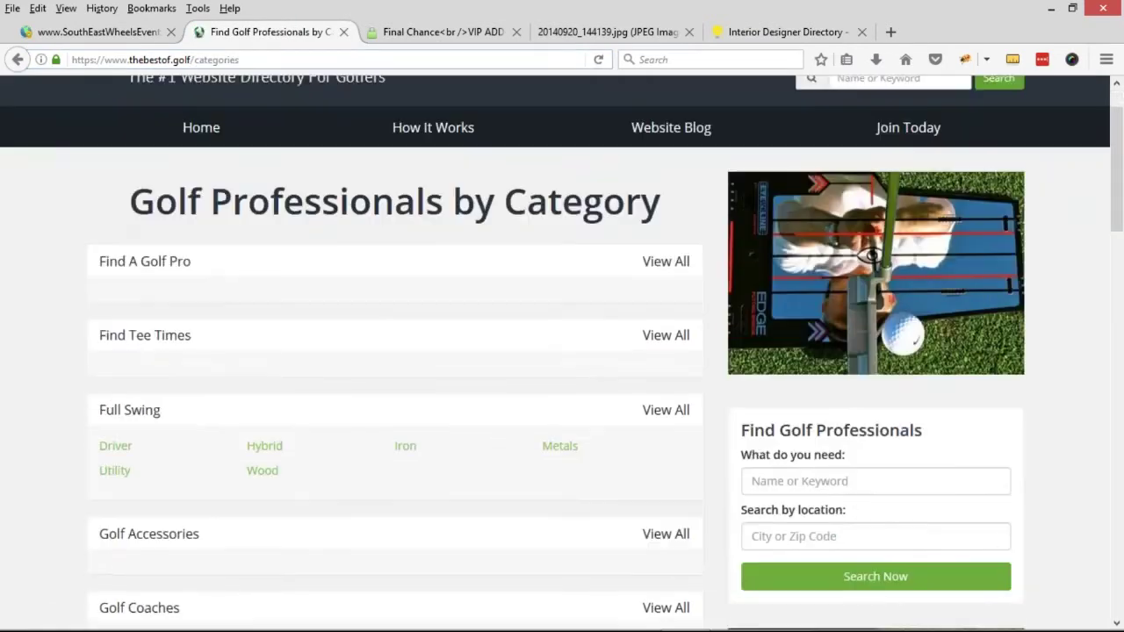
drag(452, 193, 475, 165)
scroll(570, 296, down, 5)
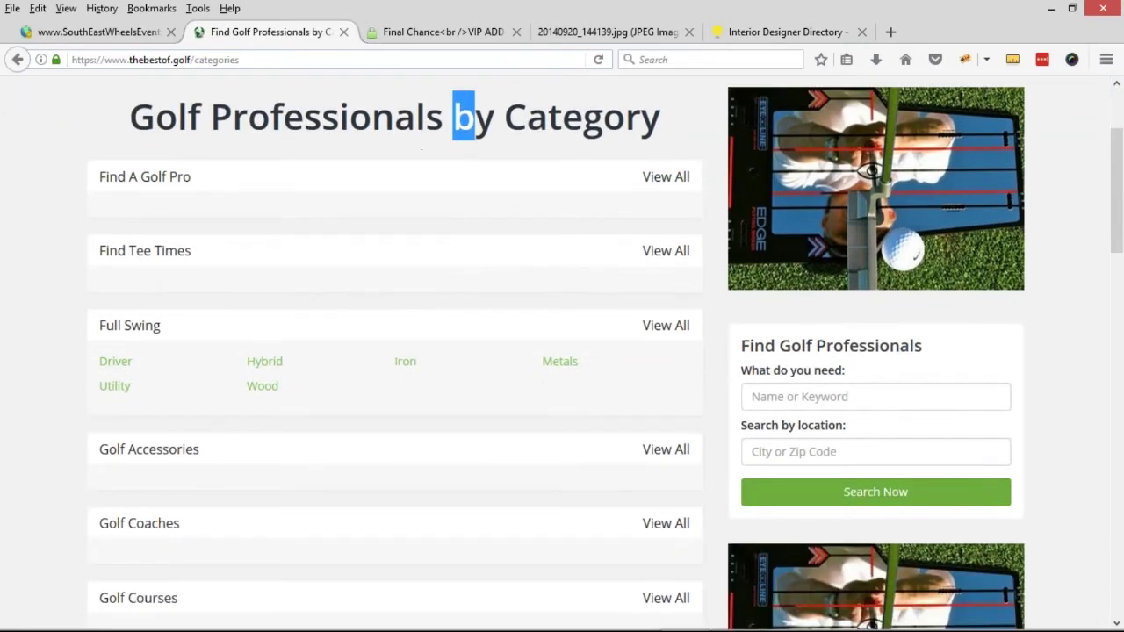
scroll(183, 408, down, 5)
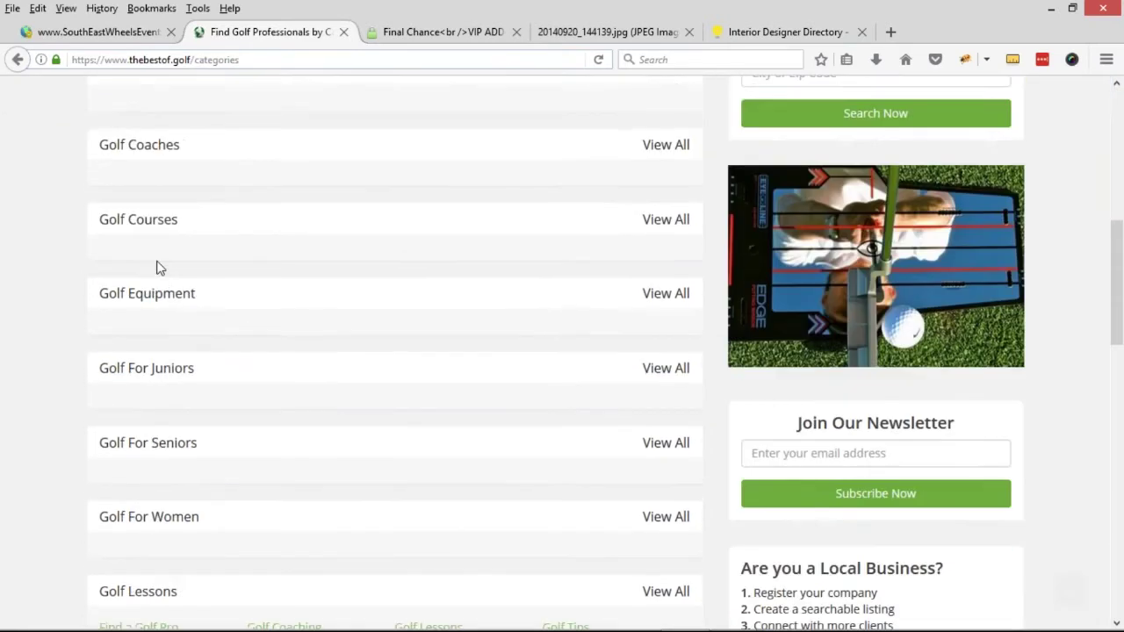
scroll(170, 347, down, 4)
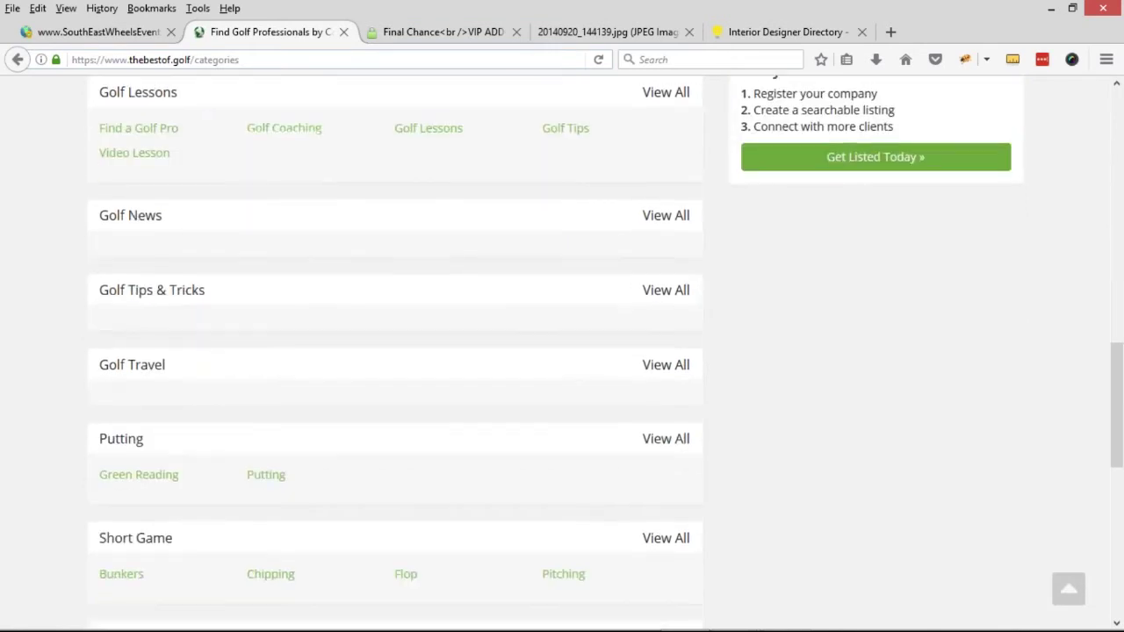
scroll(174, 357, up, 4)
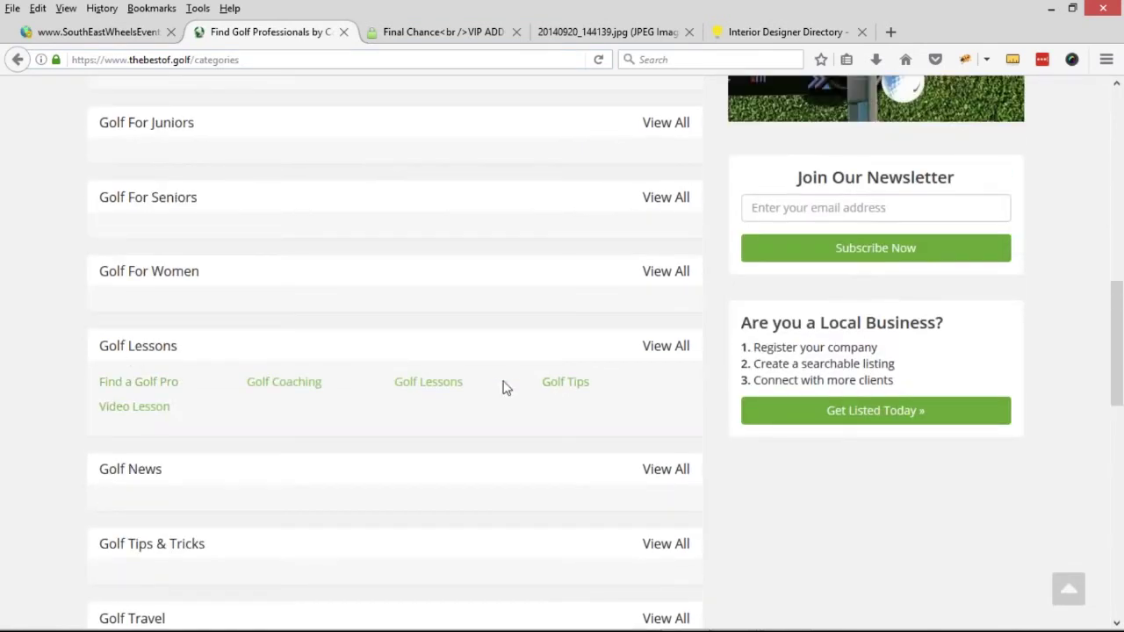
scroll(163, 391, up, 2)
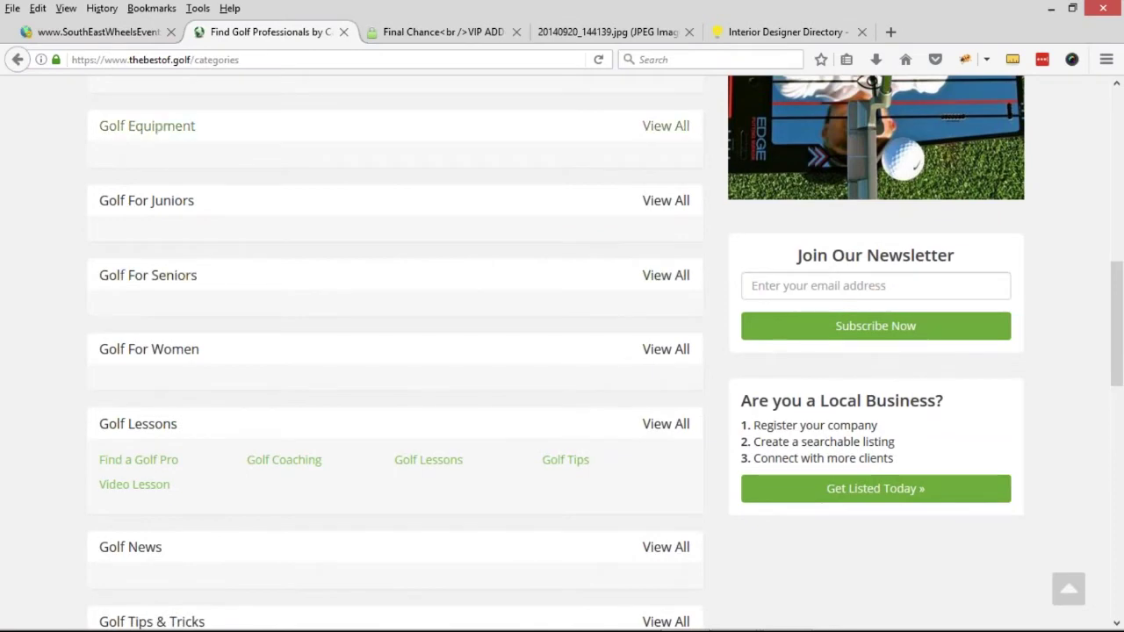
scroll(125, 283, down, 2)
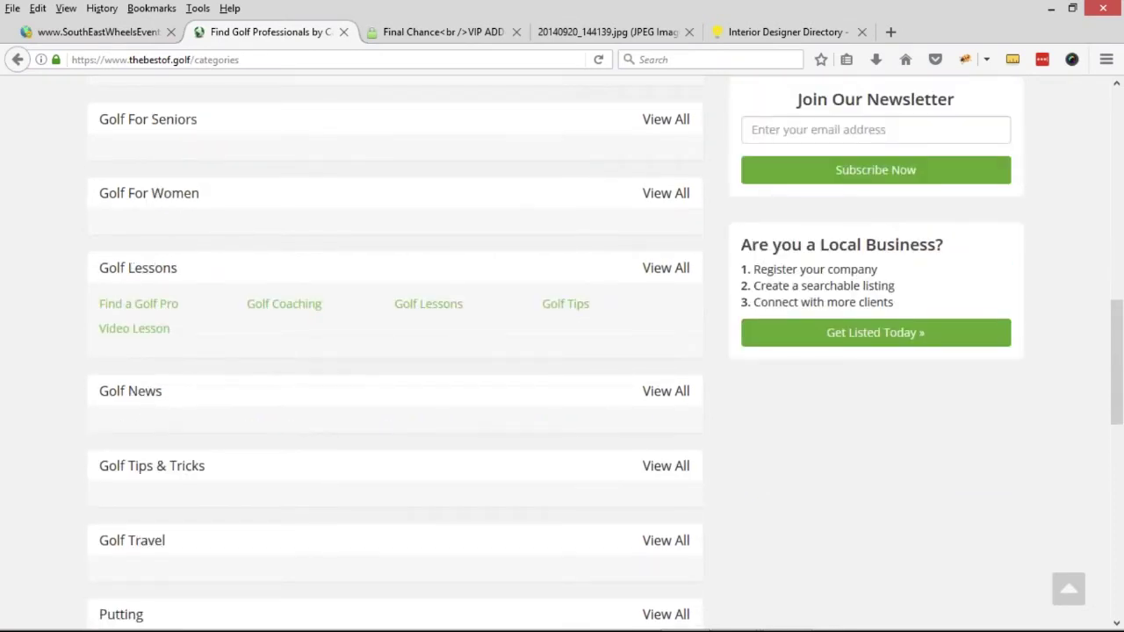
scroll(416, 349, up, 5)
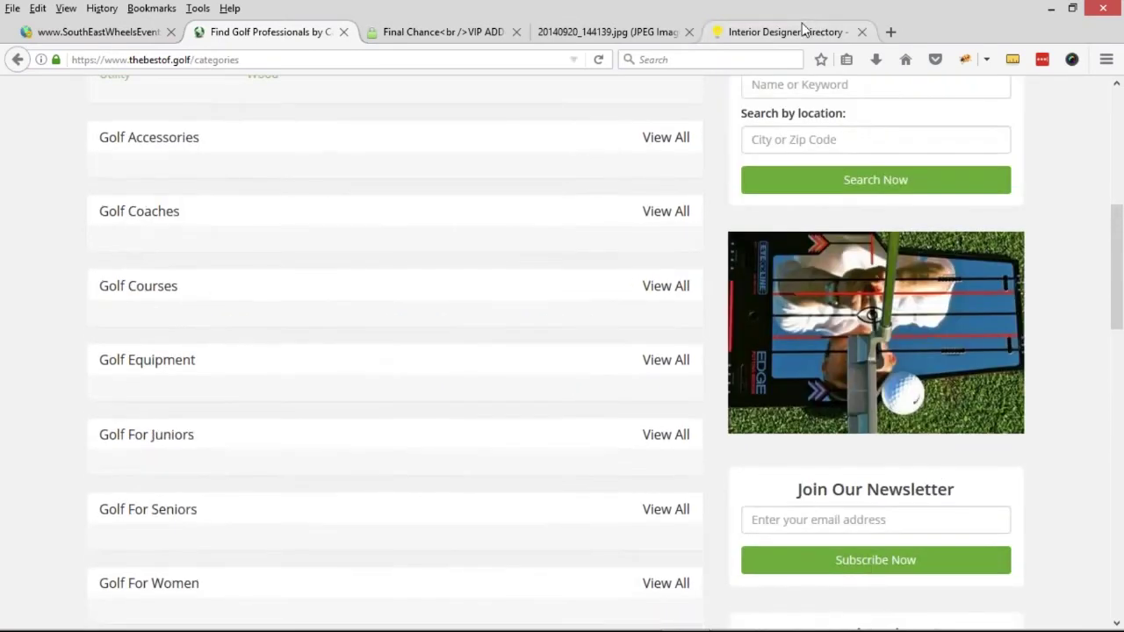
Check the relabelled buttons on the interior design demo, then go back to the TheBestOf.Golf homepage
click(802, 29)
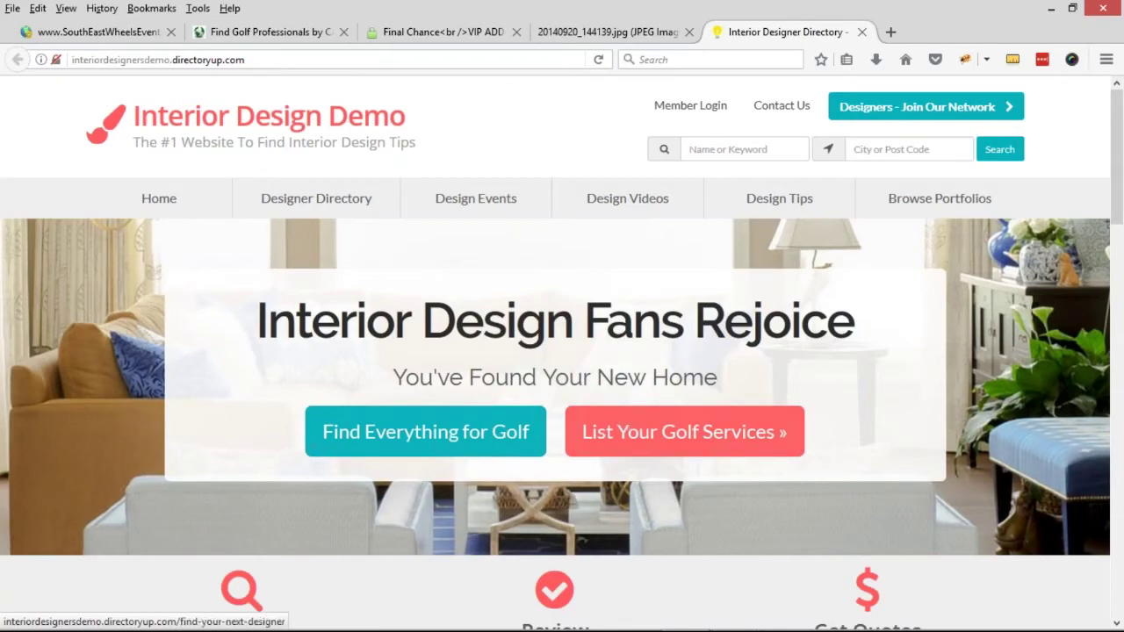
click(263, 32)
scroll(325, 304, up, 5)
click(333, 167)
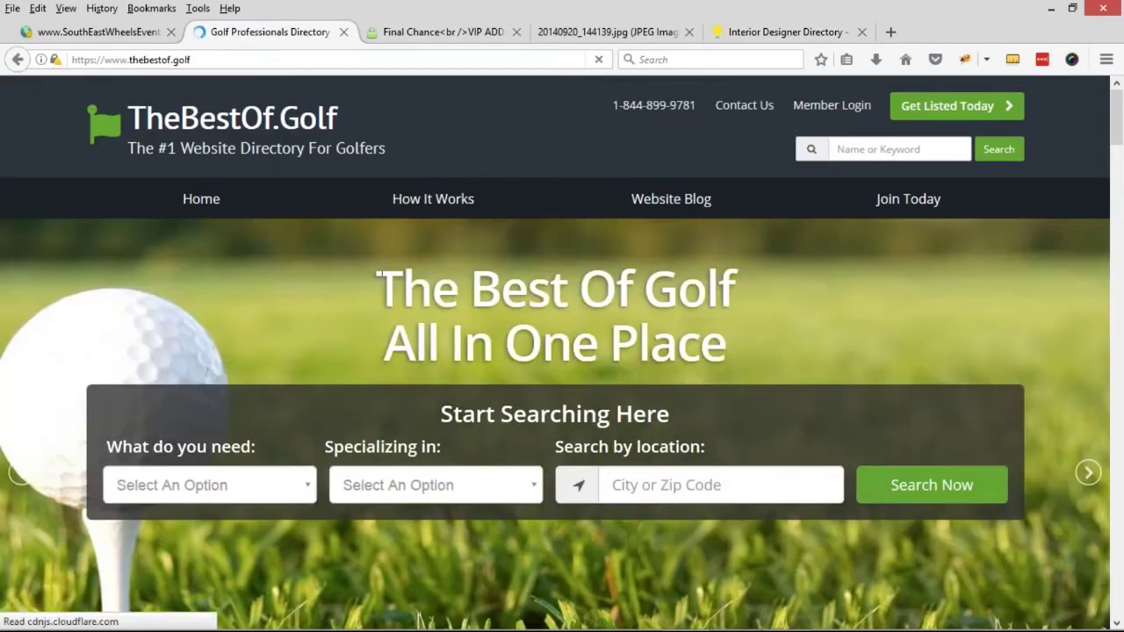
Inspect the homepage headline's h1 and replace its text with "Search Everything You Need to Improve Your Golfing Skills"
drag(376, 281, 736, 289)
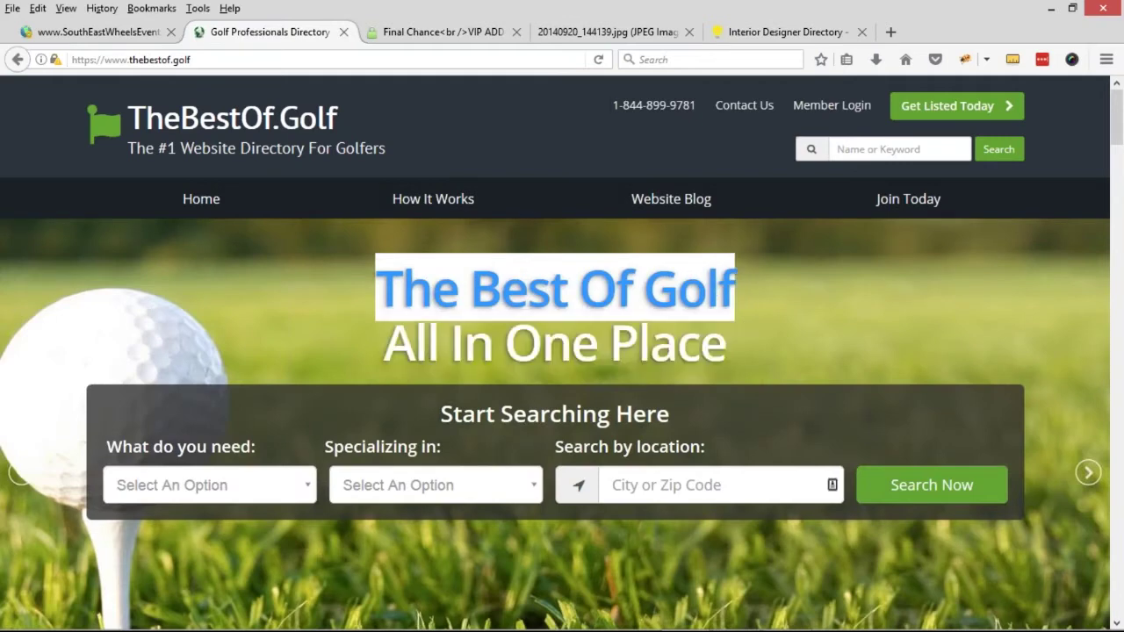
click(411, 290)
right_click(409, 293)
click(478, 480)
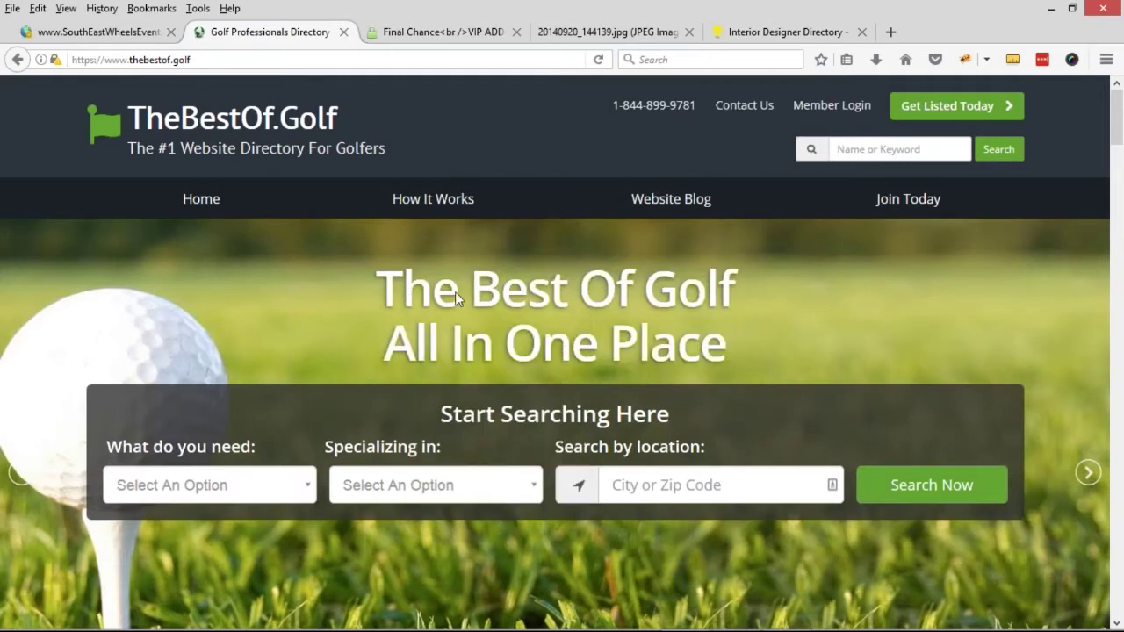
click(46, 437)
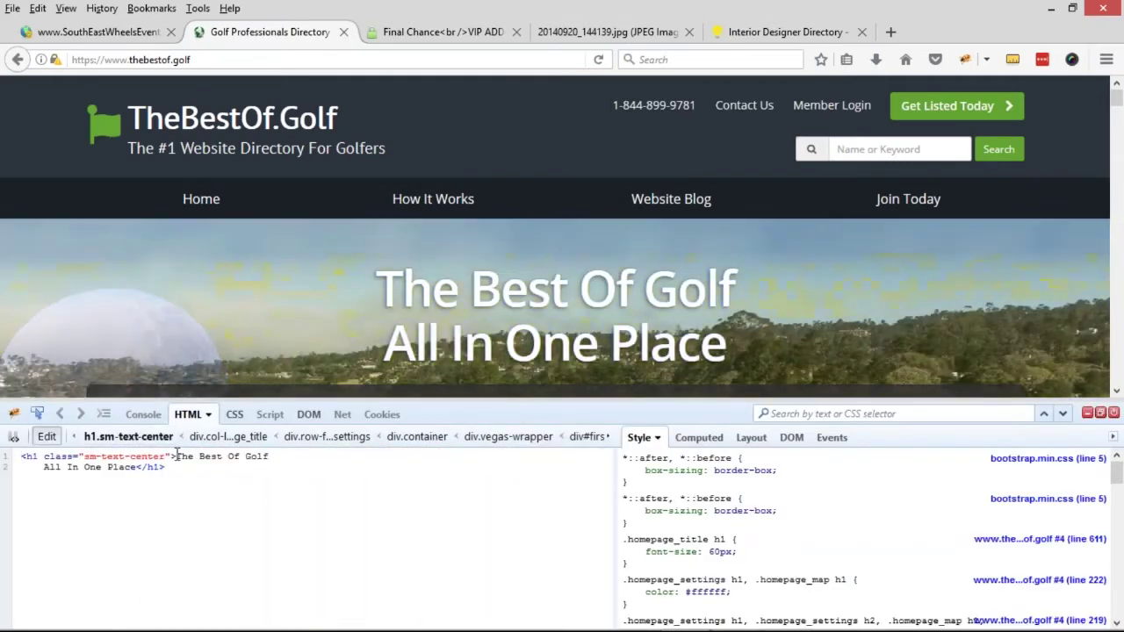
drag(176, 456, 130, 470)
text(Search Everything Yo)
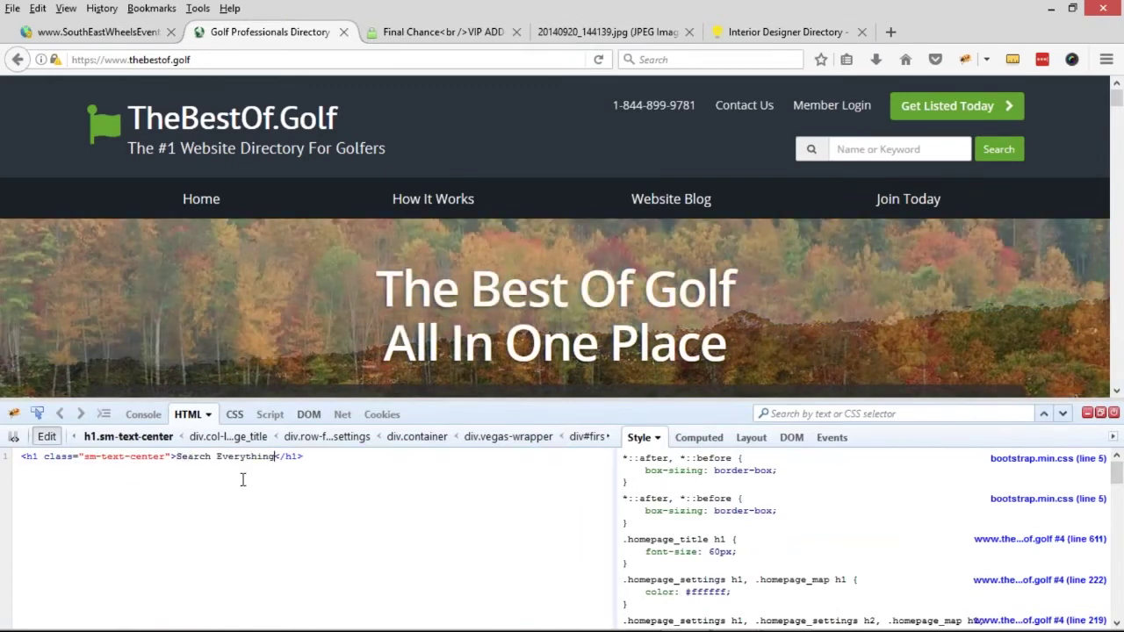
text(u Ne)
text(ed to i)
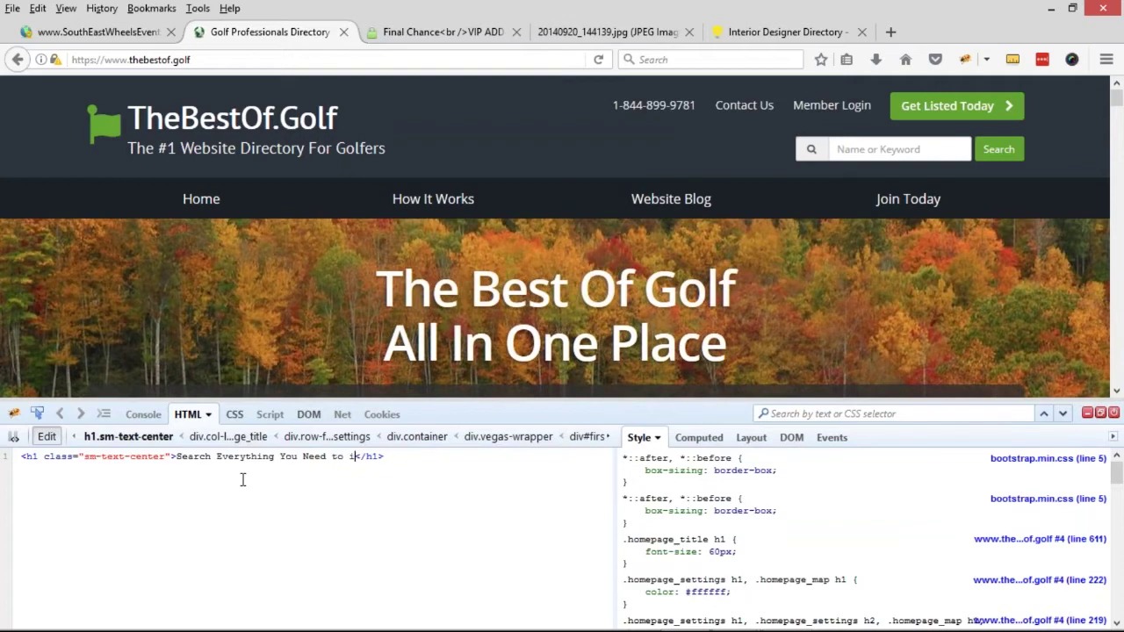
key(BackSpace)
text(Im)
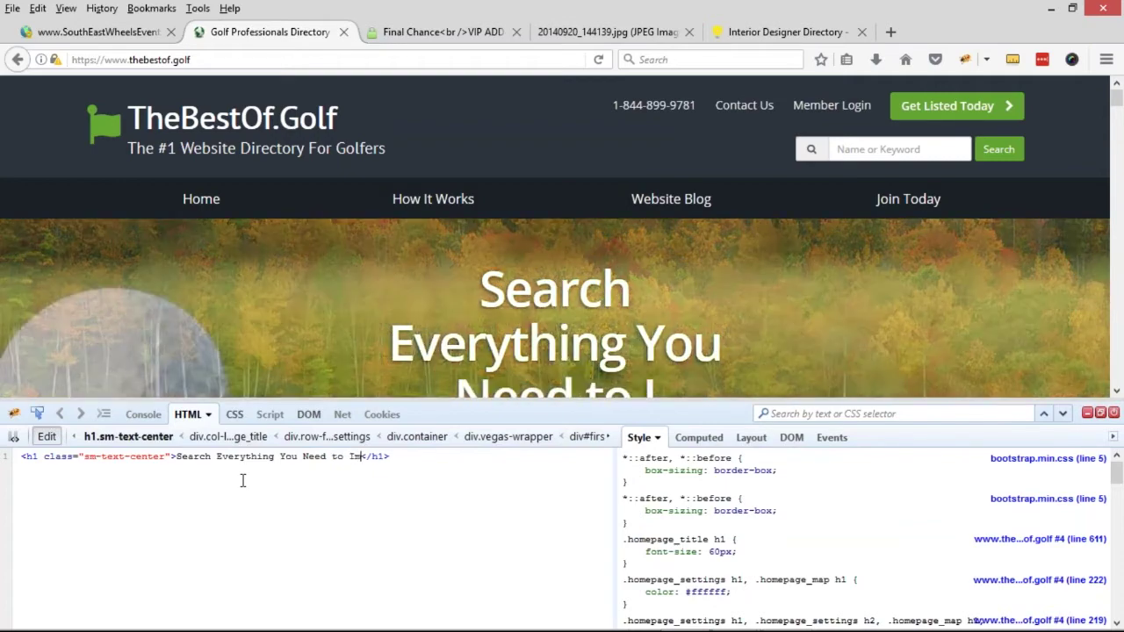
text(prove Your)
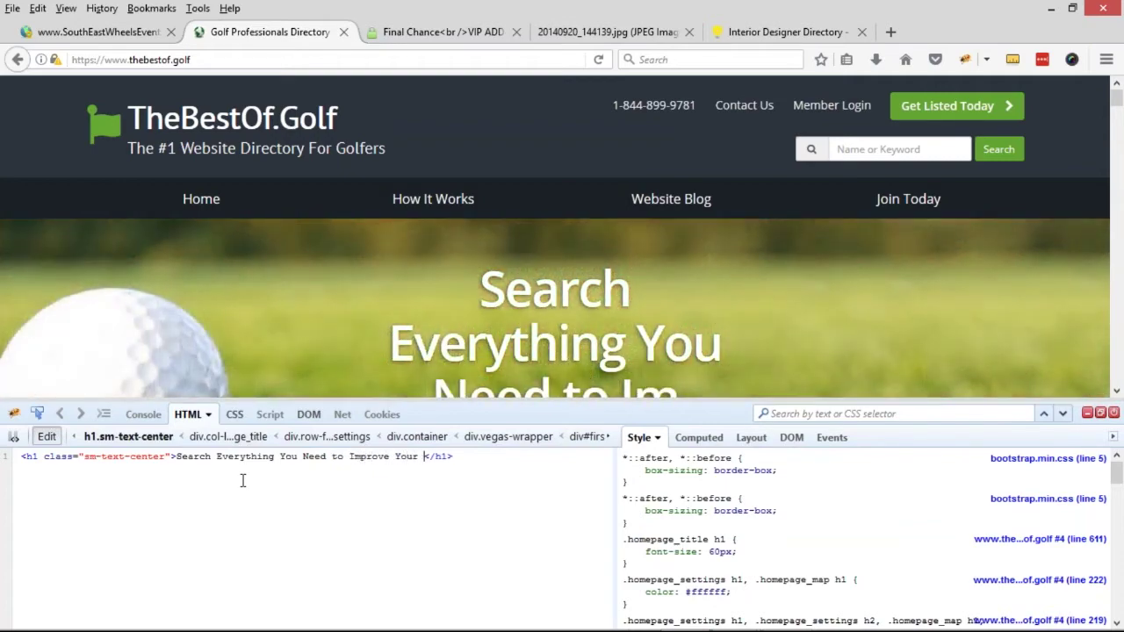
text( Golfing Kill)
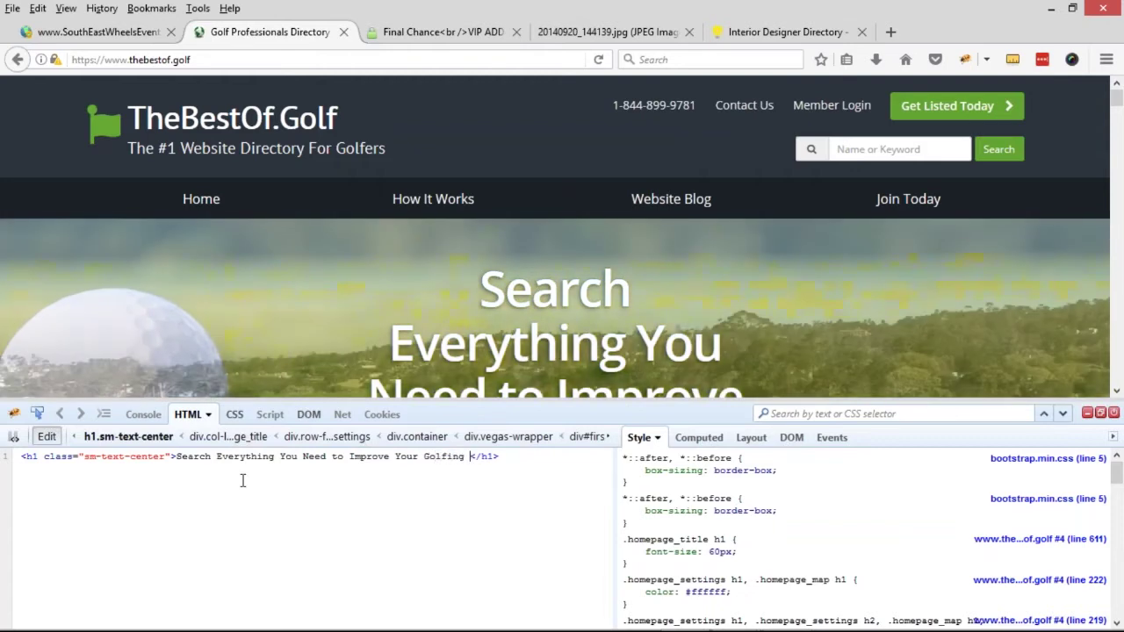
key(BackSpace)
key(BackSpace)
key(BackSpace)
key(BackSpace)
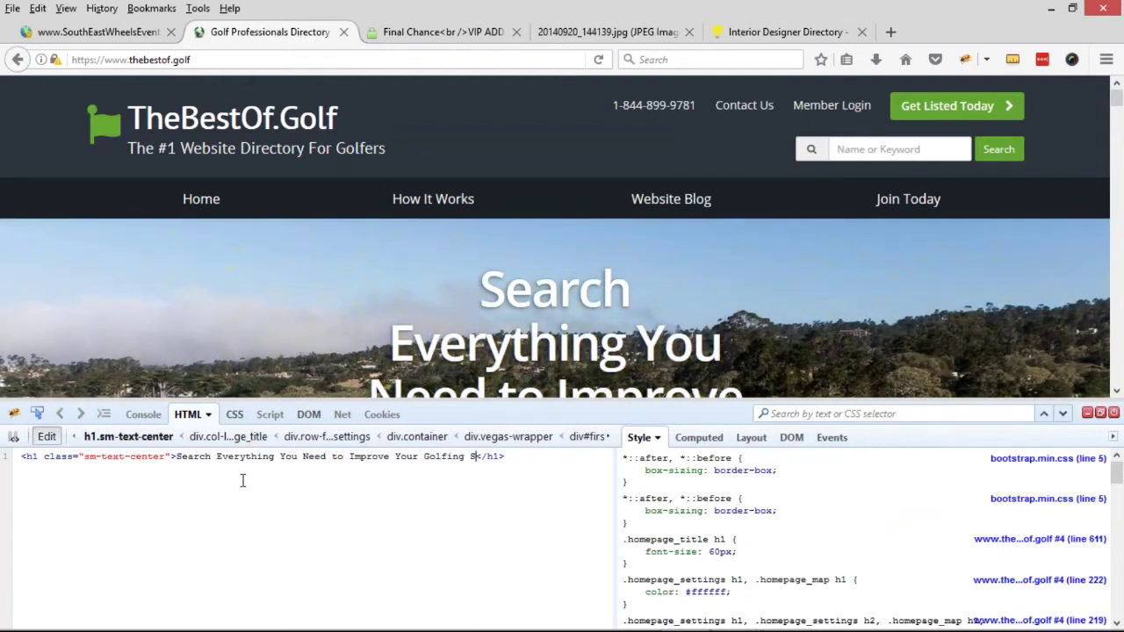
text(Skills)
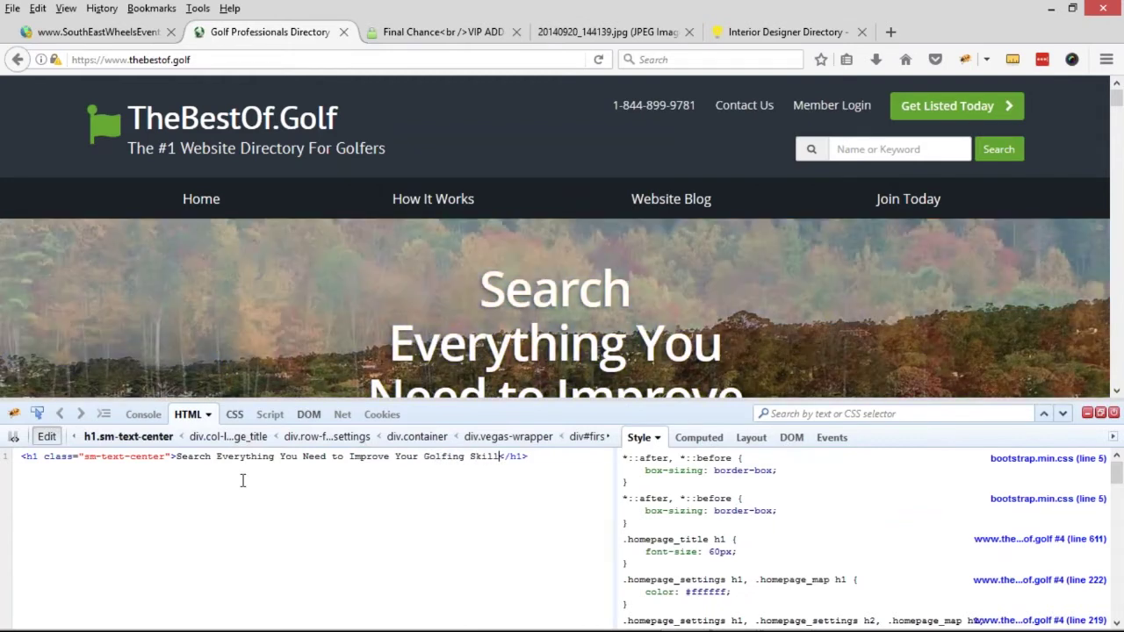
Widen the headline's parent div by setting its column class to col-lg-10, then hide the inspector
click(197, 436)
click(138, 457)
key(BackSpace)
text(8)
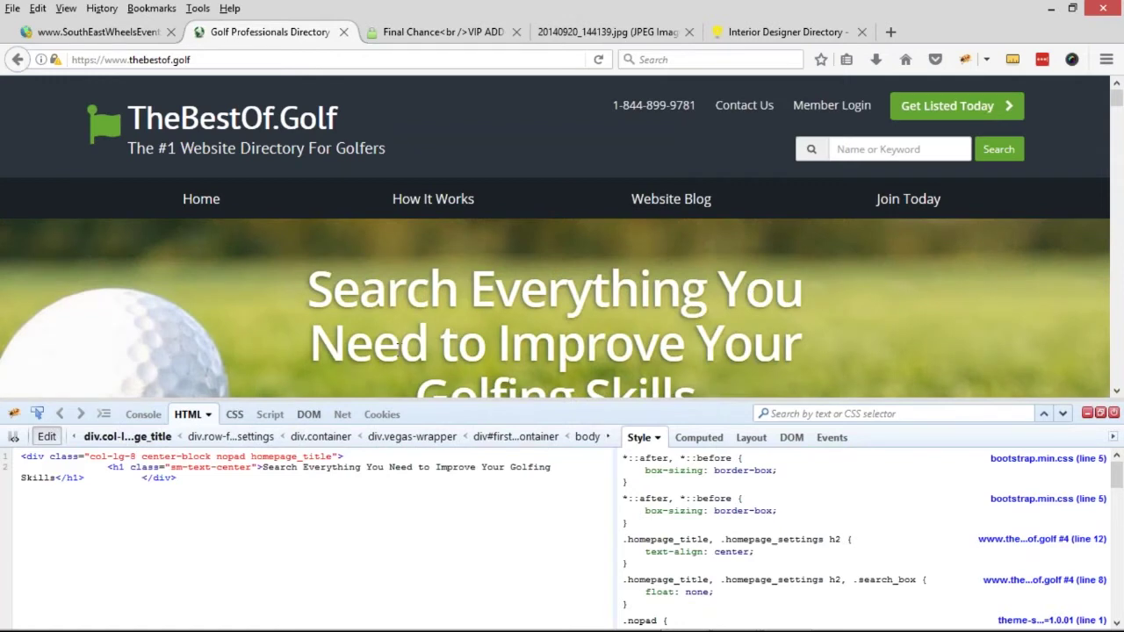
key(BackSpace)
text(10)
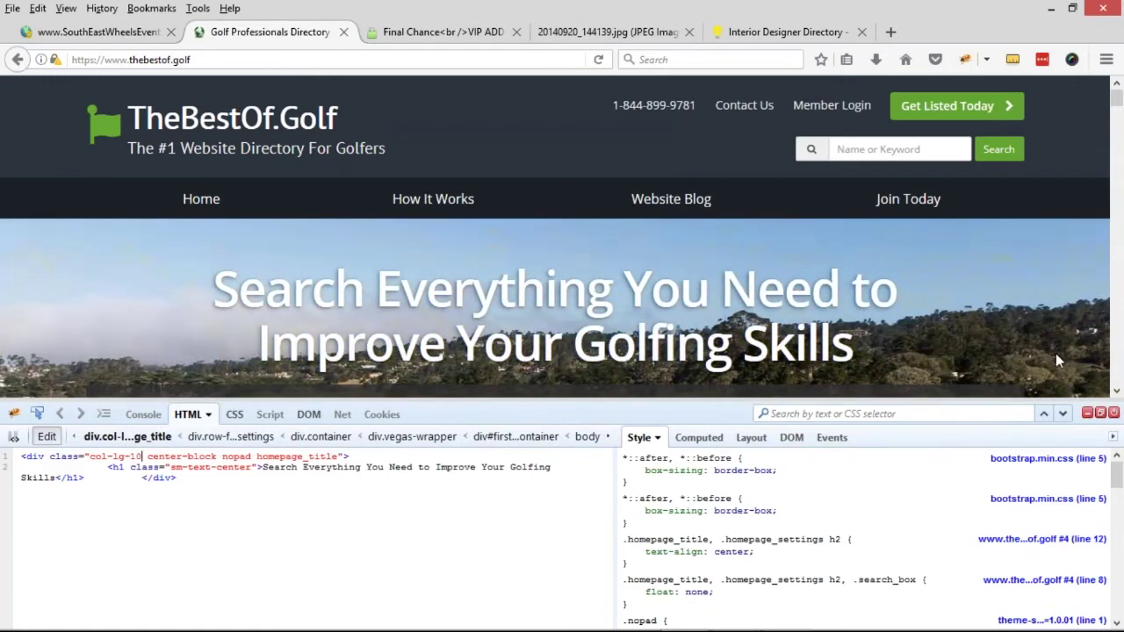
click(1088, 412)
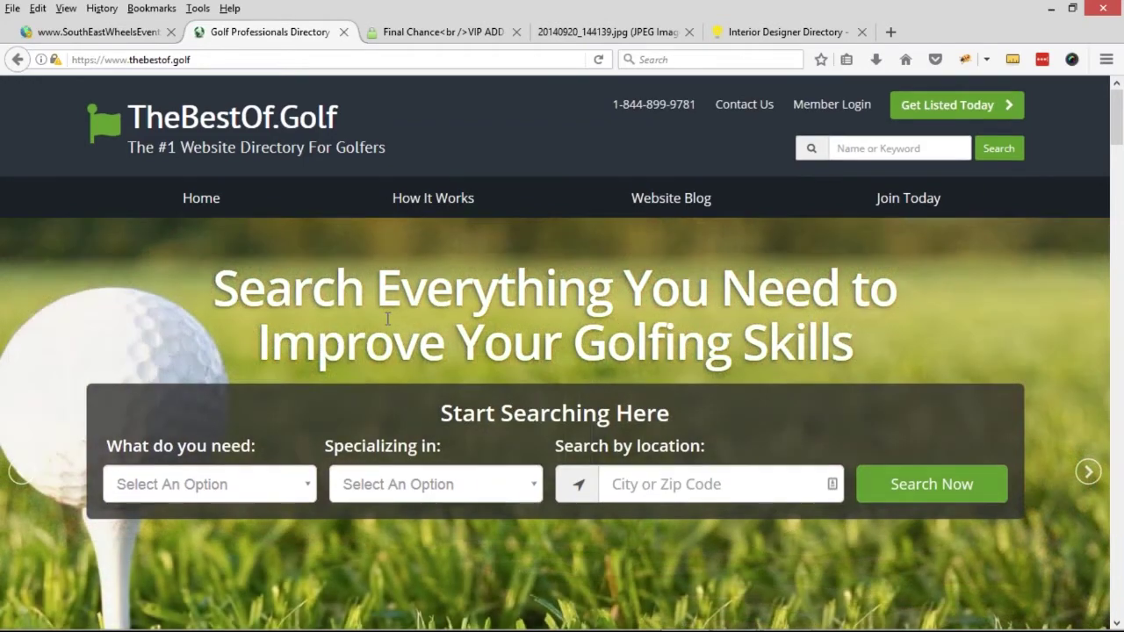
Open the "What do you need" category list beneath the new headline and look over its options
scroll(687, 341, down, 2)
click(235, 404)
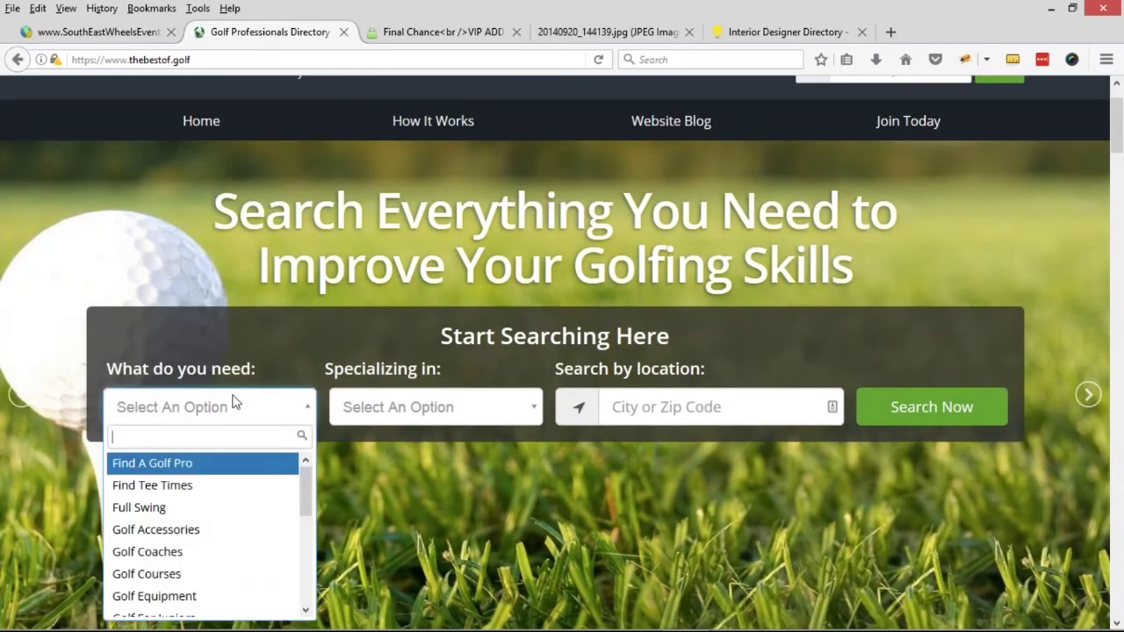
scroll(234, 400, down, 2)
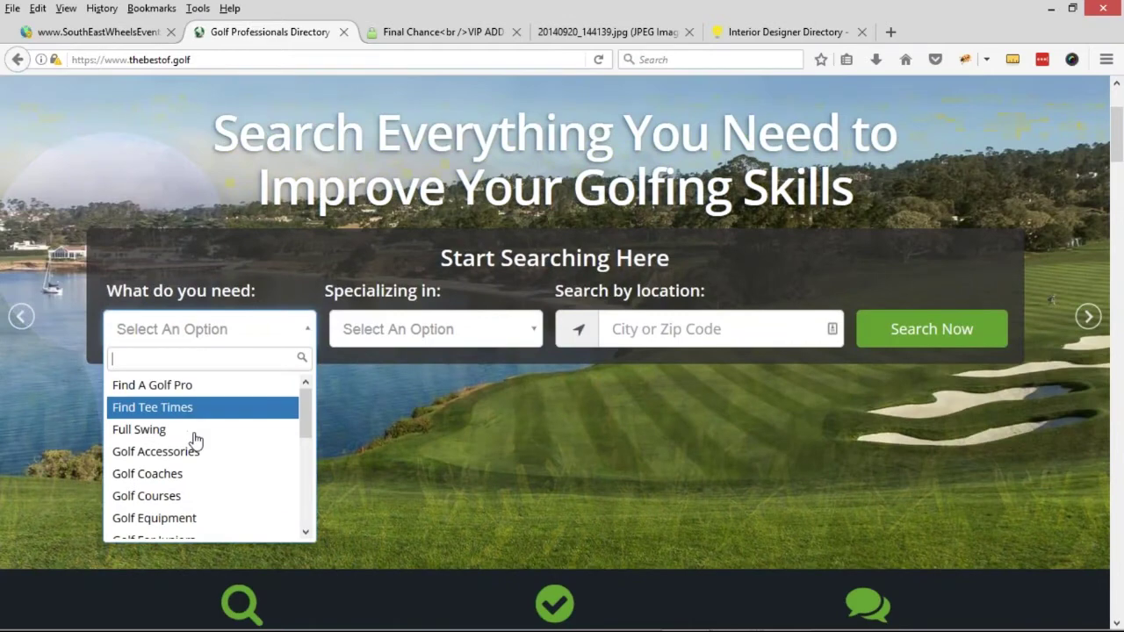
Look through the remaining category options, then return to the page top and highlight the homepage headline
scroll(200, 452, down, 3)
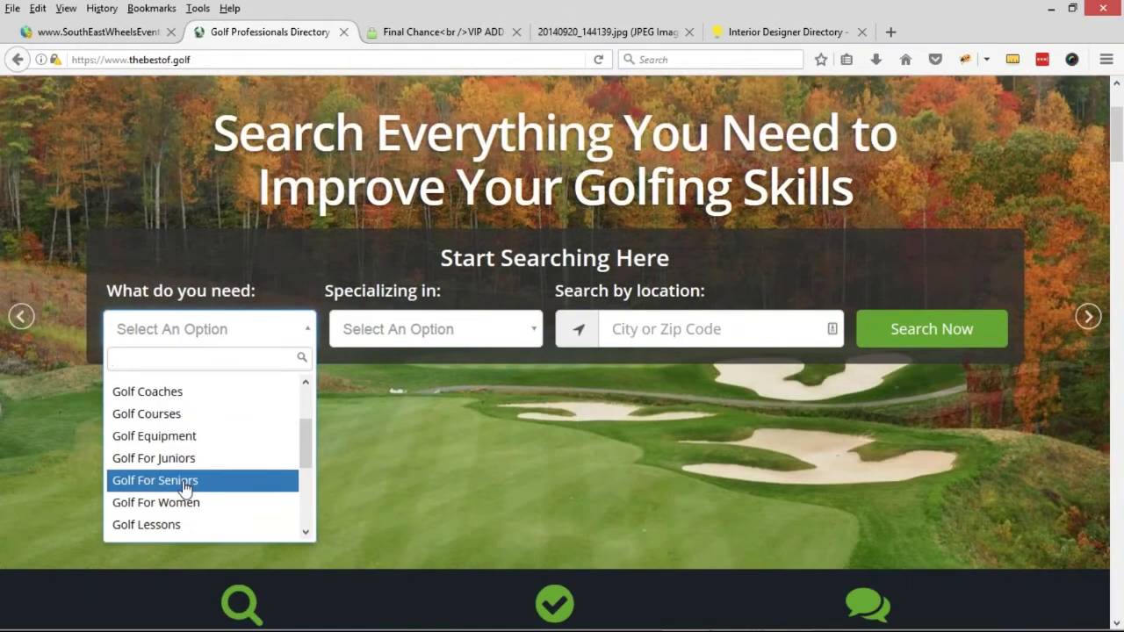
scroll(217, 475, up, 5)
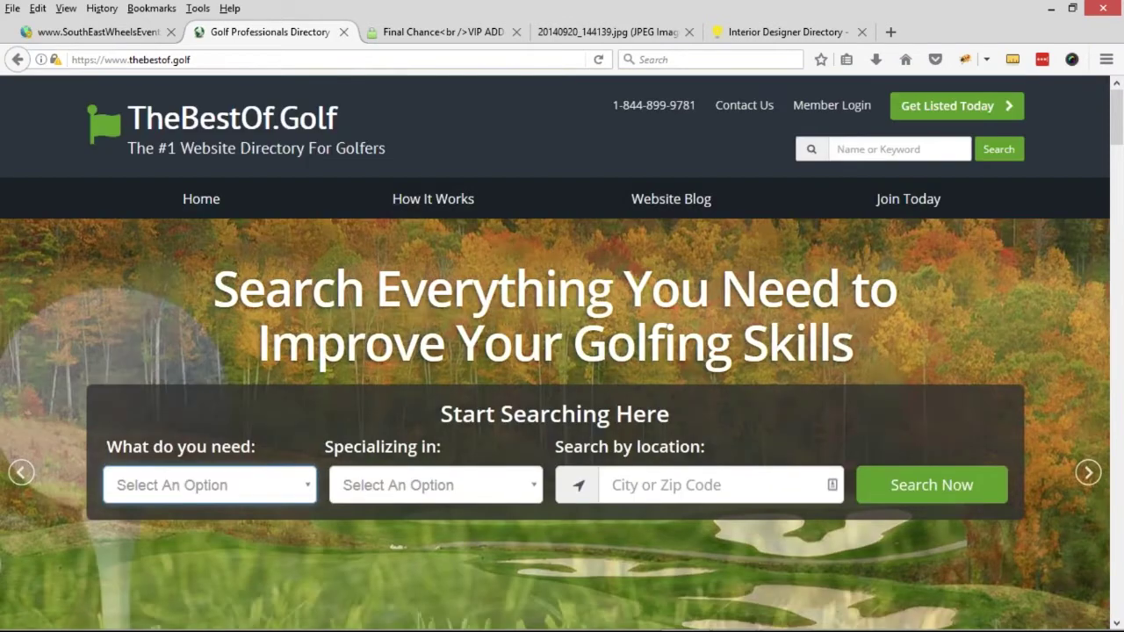
drag(215, 288, 882, 337)
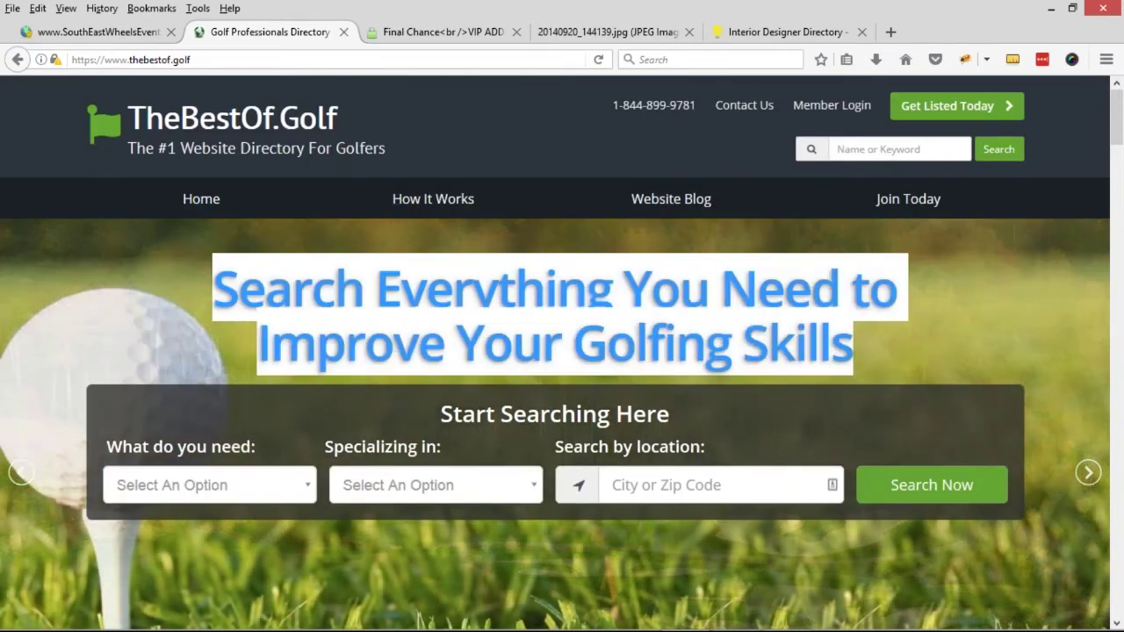
click(419, 319)
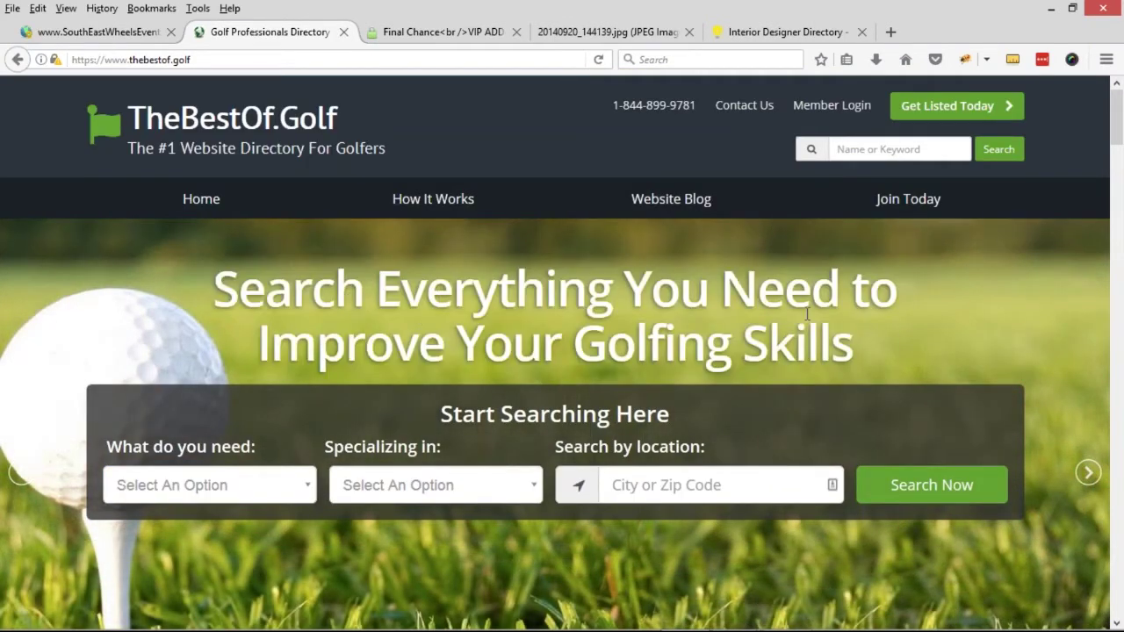
Inspect the homepage headline with Firebug, shorten "Golfing" to "Golf" in its h1 text, and hide the inspector
right_click(648, 334)
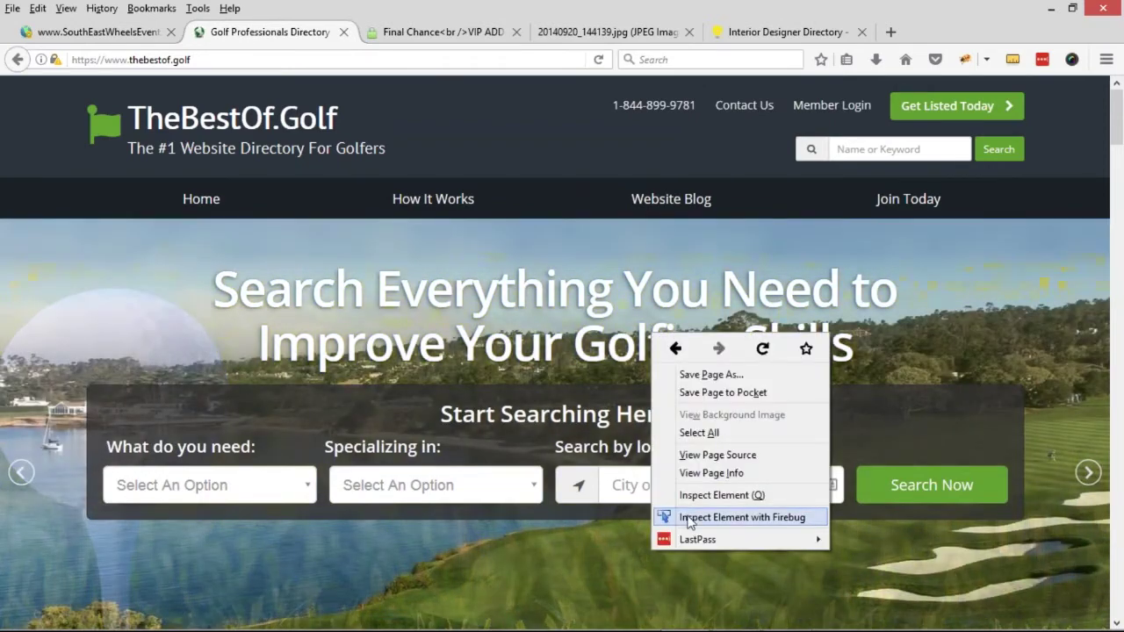
click(685, 511)
click(46, 436)
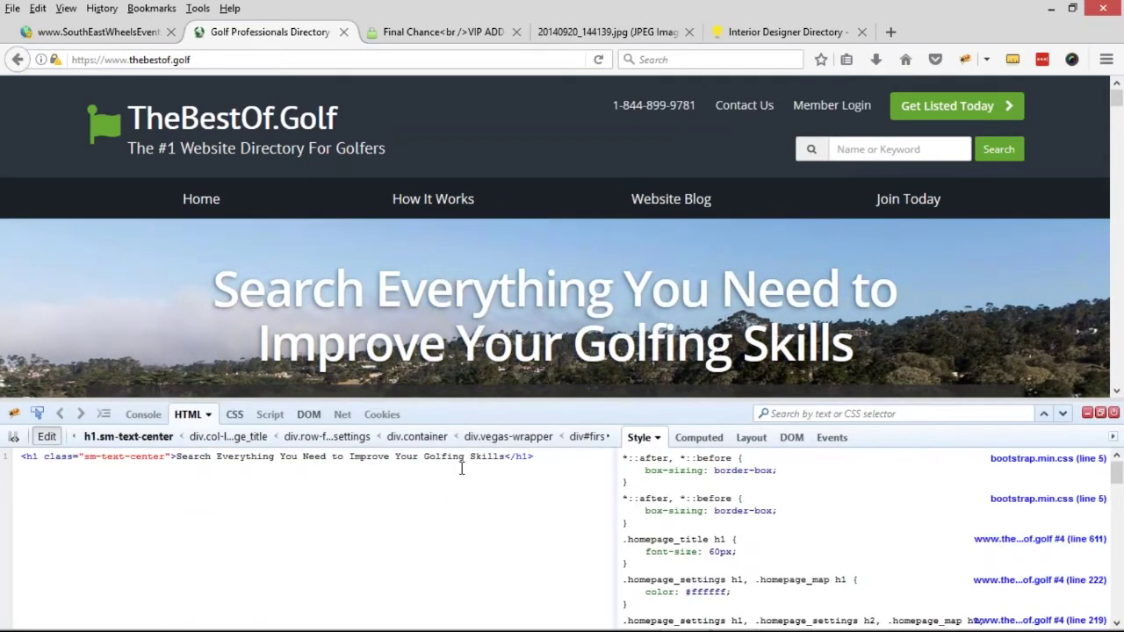
key(BackSpace)
key(BackSpace)
key(BackSpace)
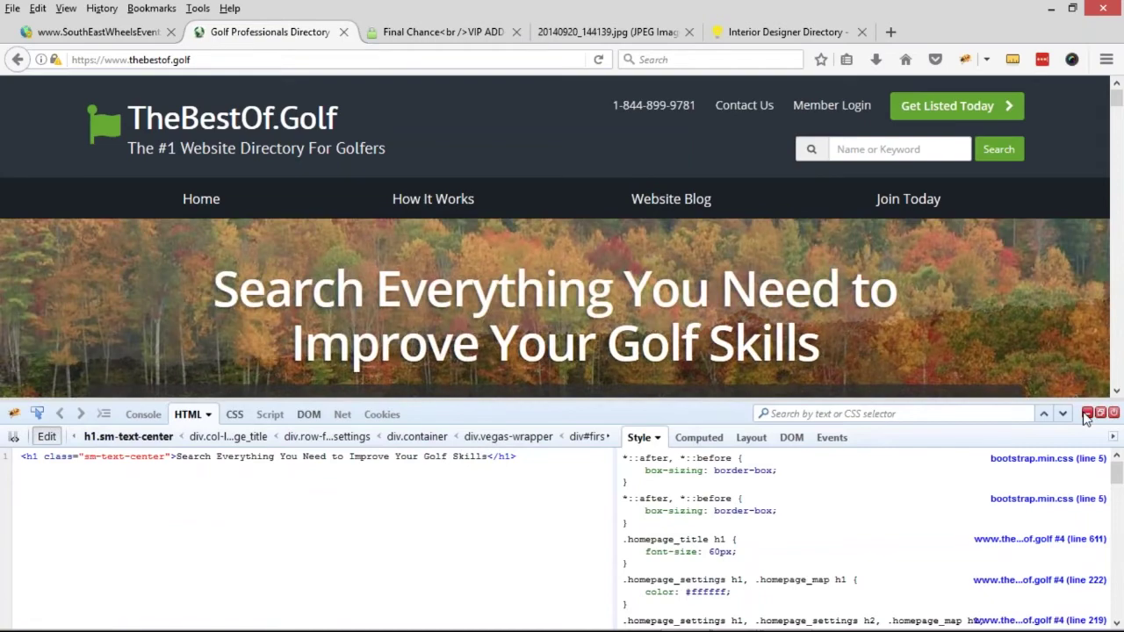
key(F12)
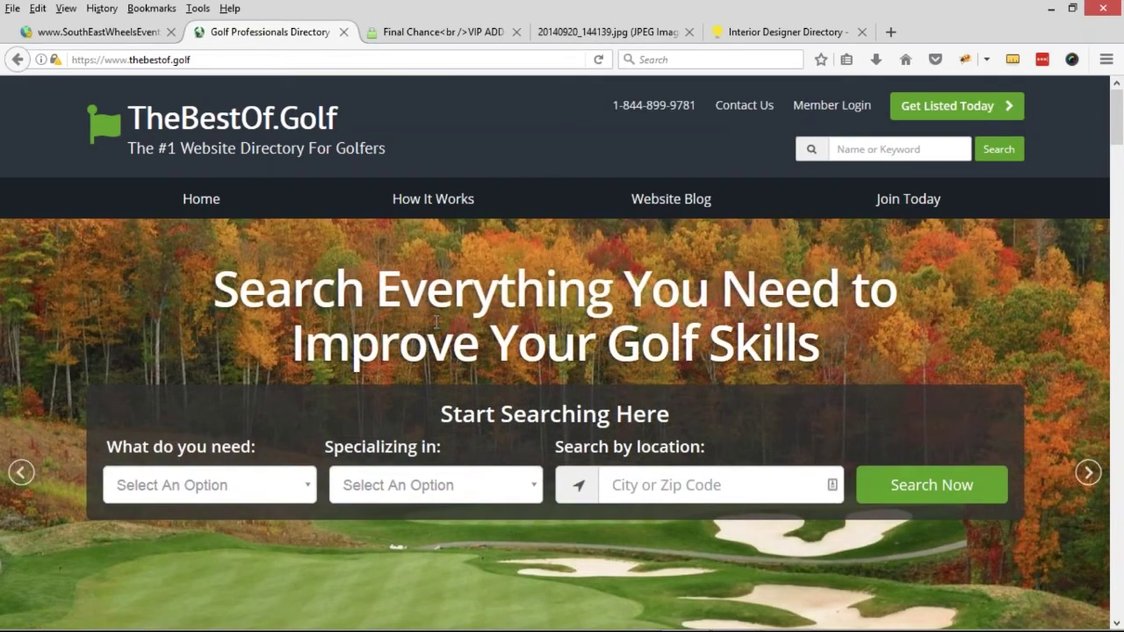
Highlight the reworded headline "Search Everything You Need to Improve Your Golf Skills" for review, then clear the selection
double_click(225, 288)
drag(225, 288, 890, 353)
click(839, 346)
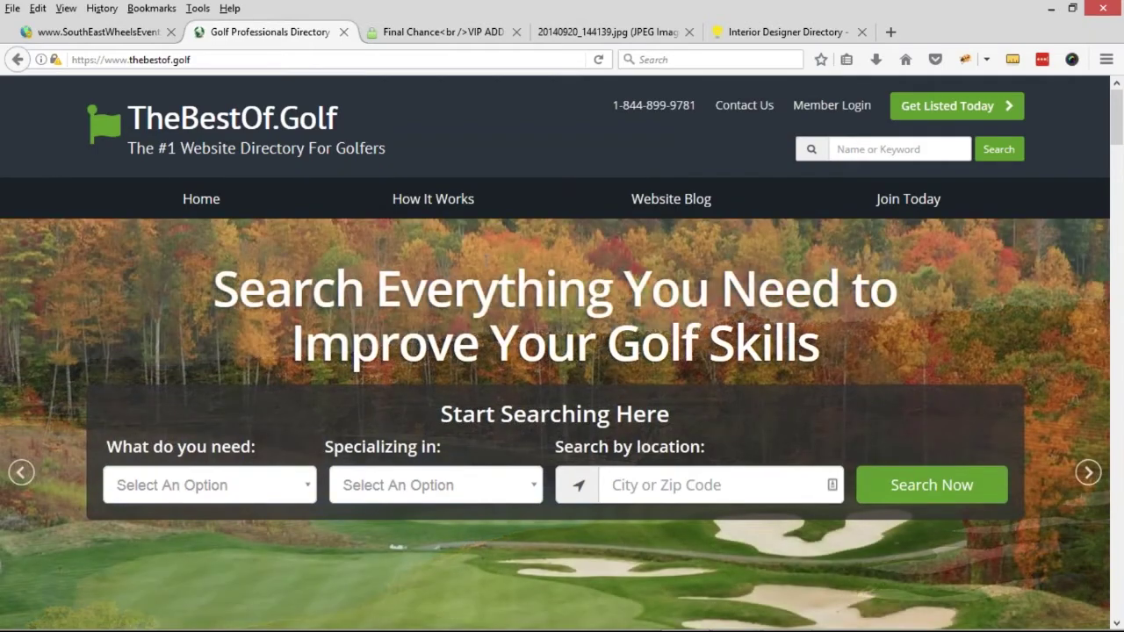
Review the homepage sections below the search box, from the category tiles through articles, videos, classifieds and events to the footer
scroll(602, 281, down, 3)
scroll(463, 303, down, 15)
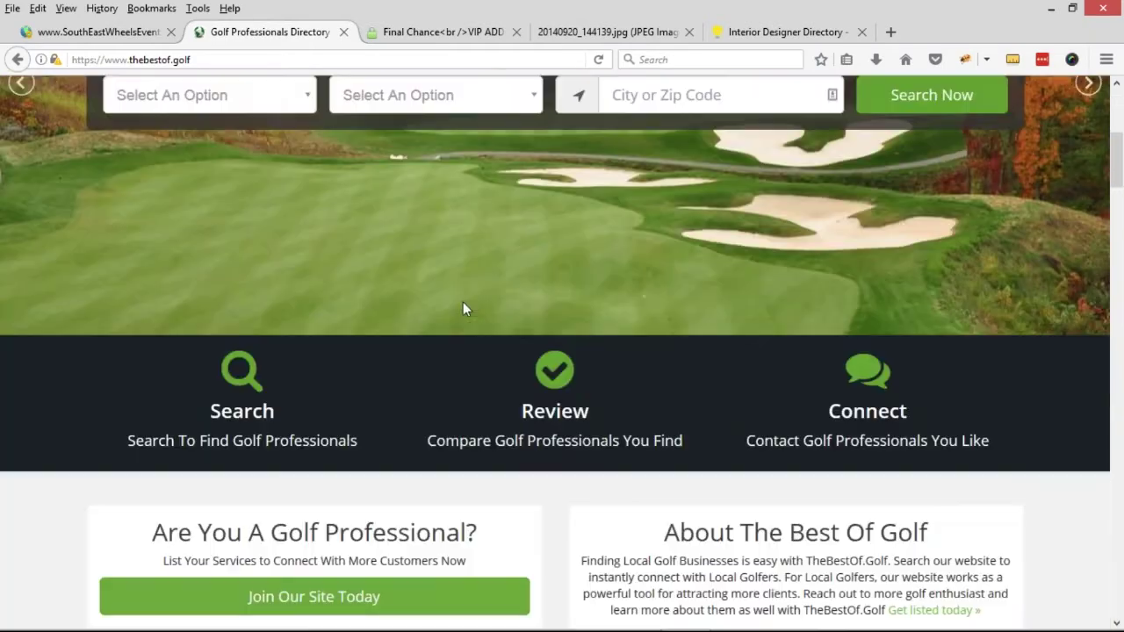
scroll(434, 132, down, 18)
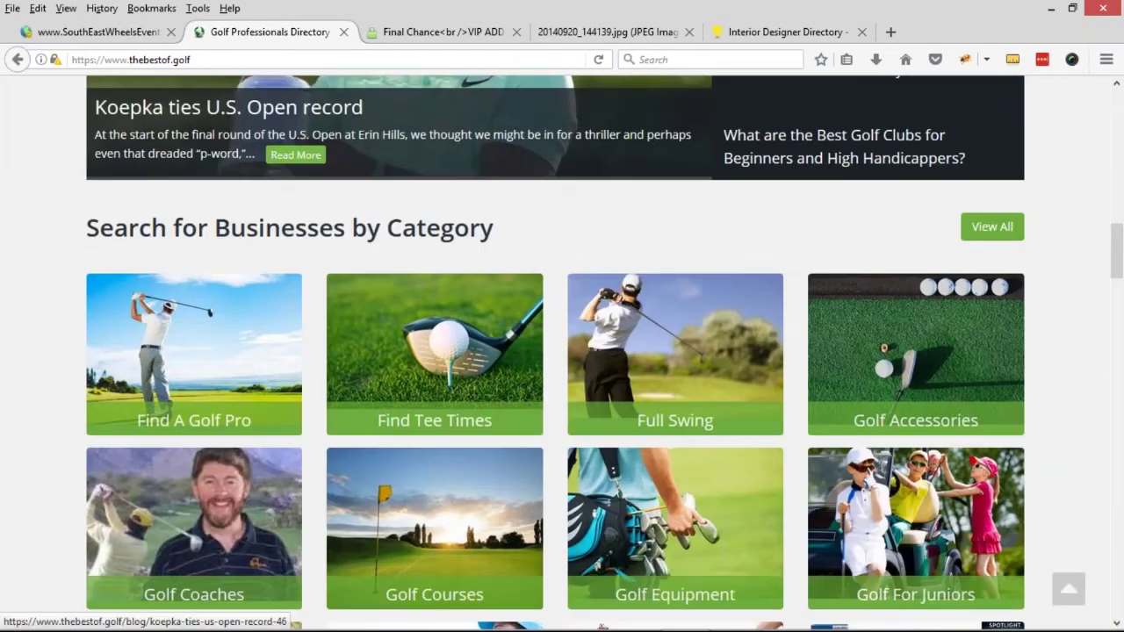
scroll(435, 132, down, 14)
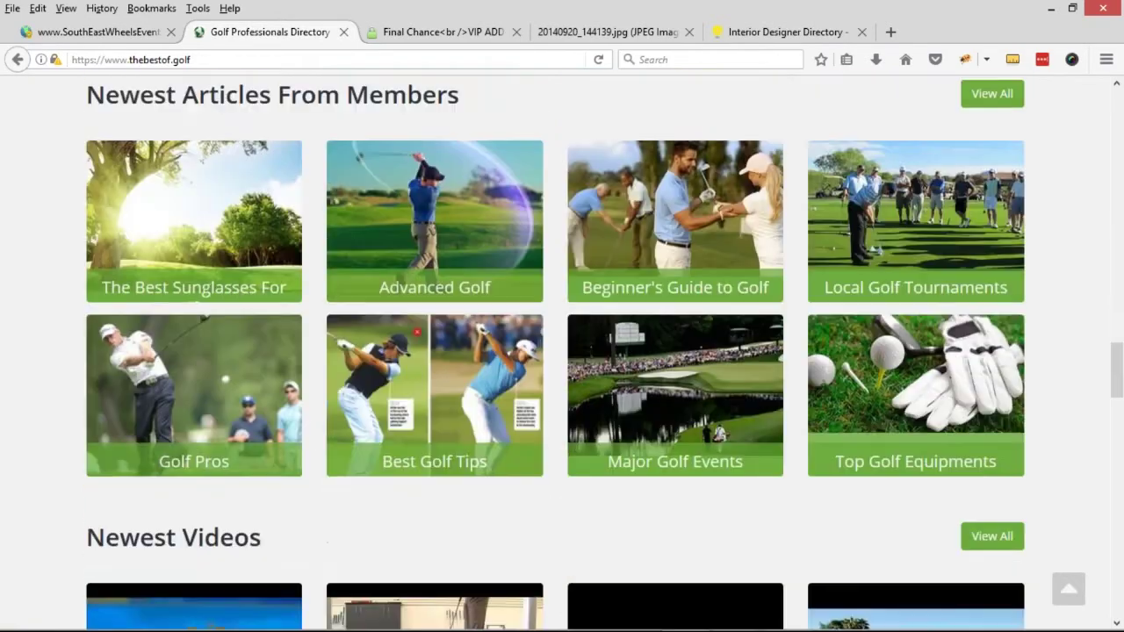
scroll(527, 312, down, 20)
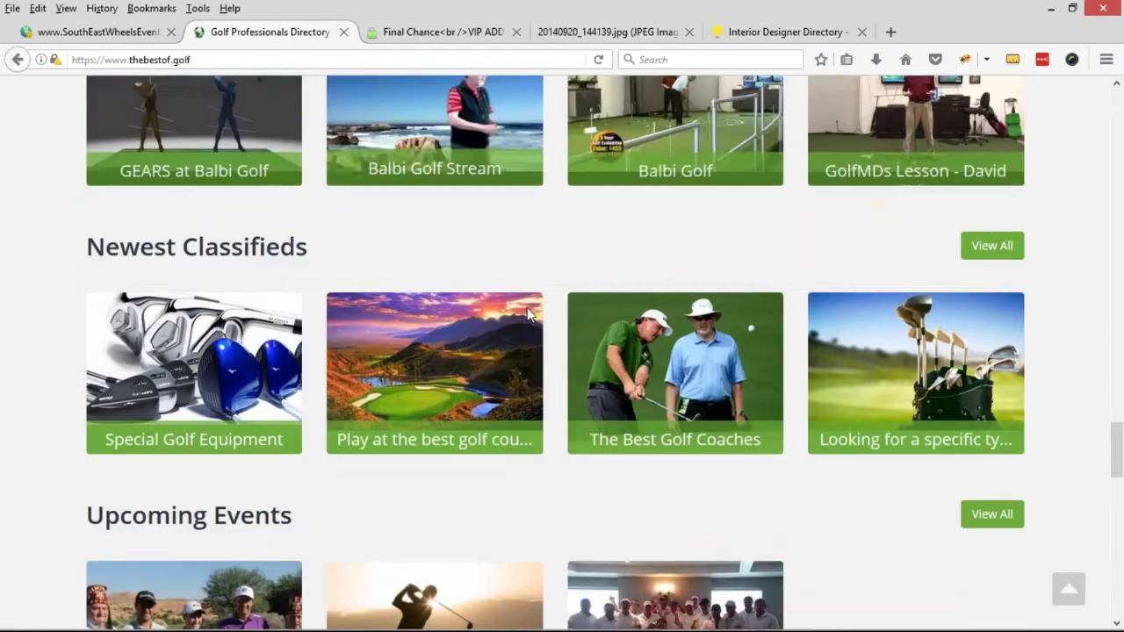
scroll(527, 314, down, 3)
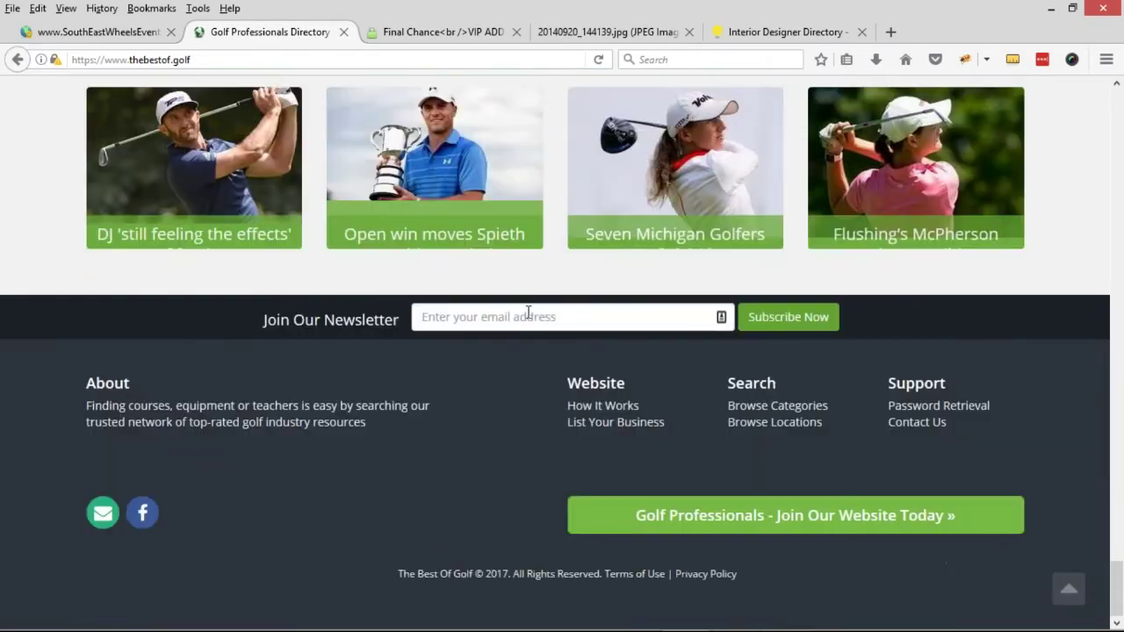
Examine the "Search for Businesses by Category" tiles, then go back to the headline at the top of the homepage
scroll(527, 334, up, 20)
scroll(527, 354, up, 16)
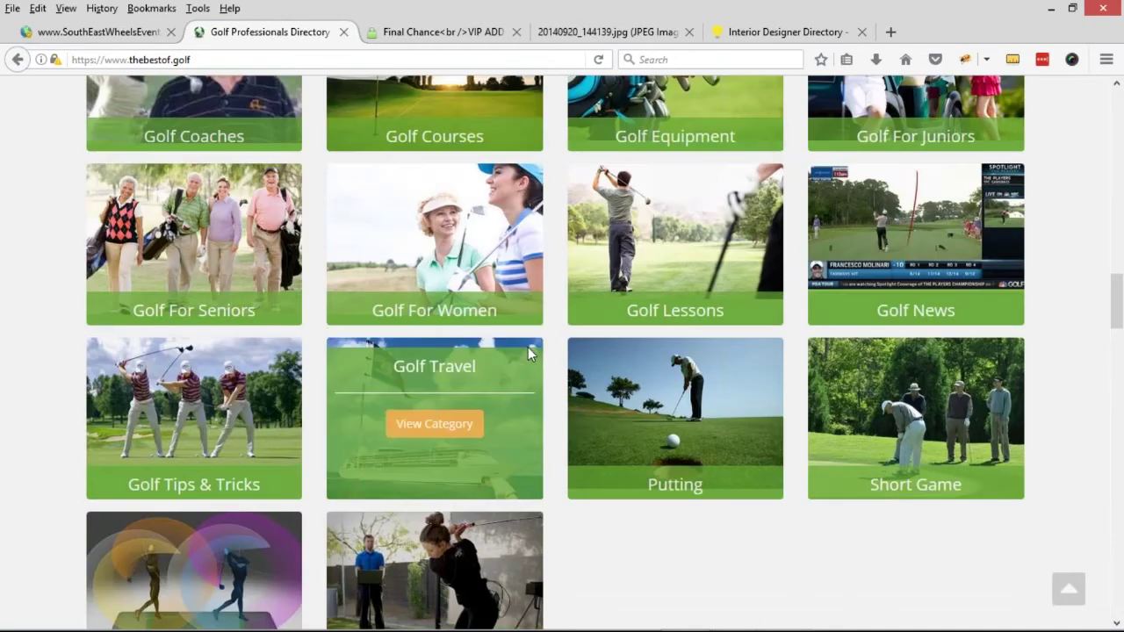
scroll(516, 364, up, 2)
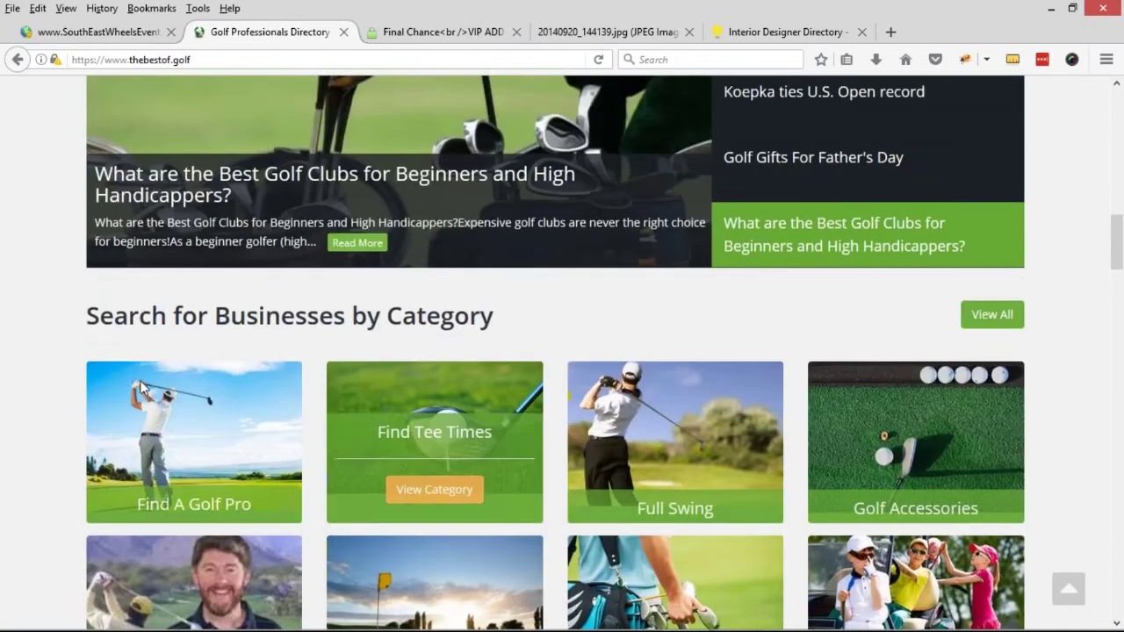
scroll(771, 243, down, 6)
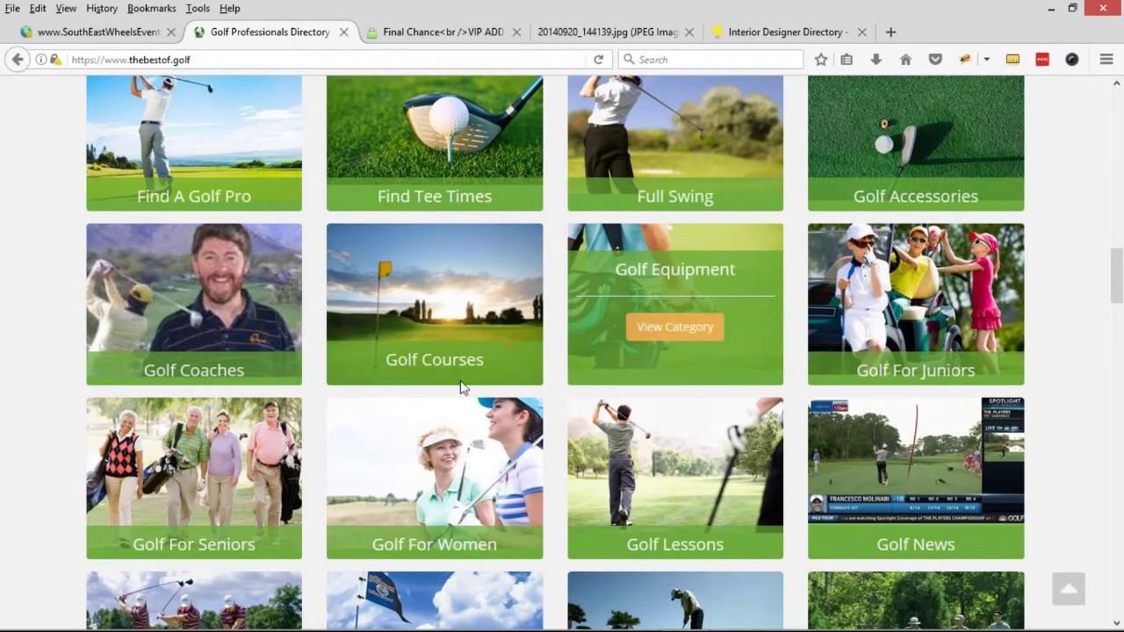
scroll(322, 377, down, 2)
scroll(650, 391, down, 9)
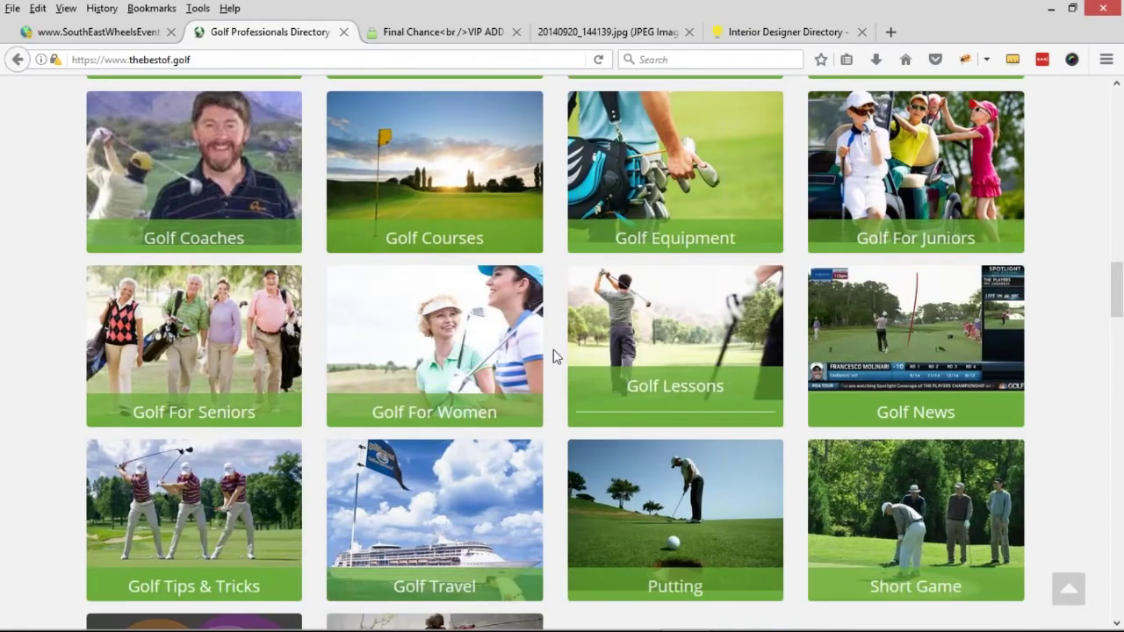
scroll(525, 340, up, 20)
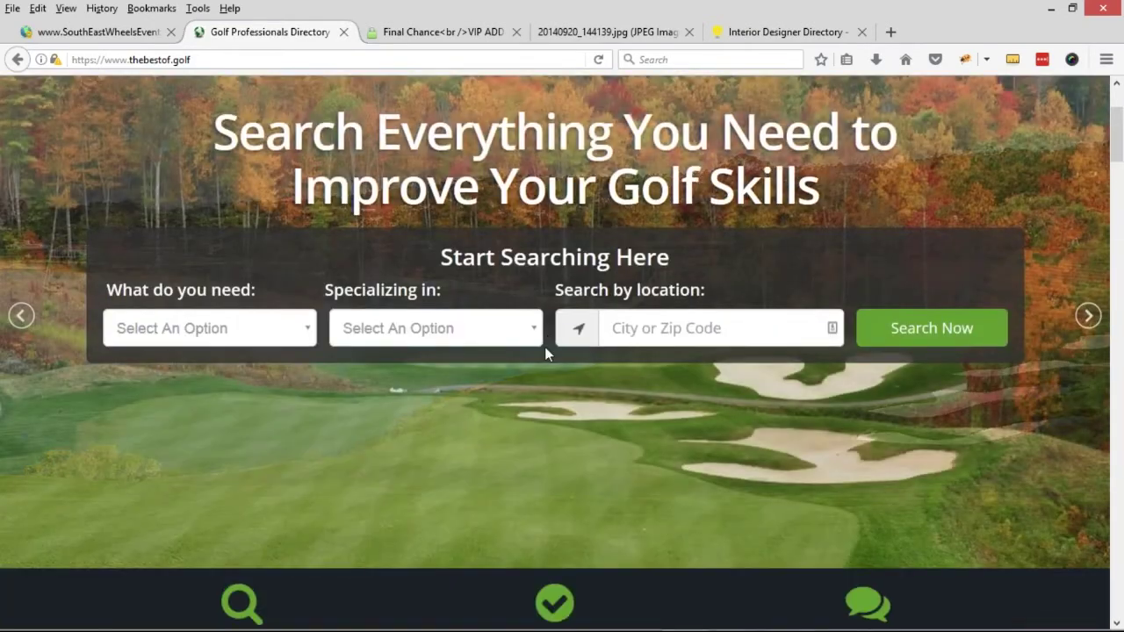
scroll(544, 347, up, 2)
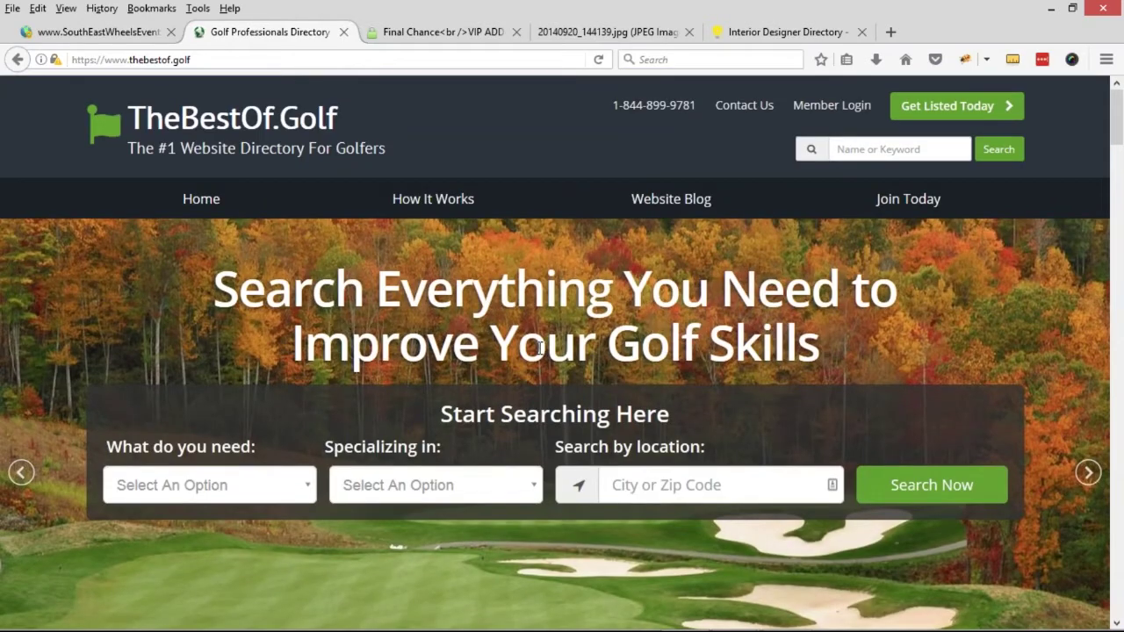
Open the unedited TheBestOf.Golf homepage in a new tab and compare its original headline with the edited one
middle_click(307, 103)
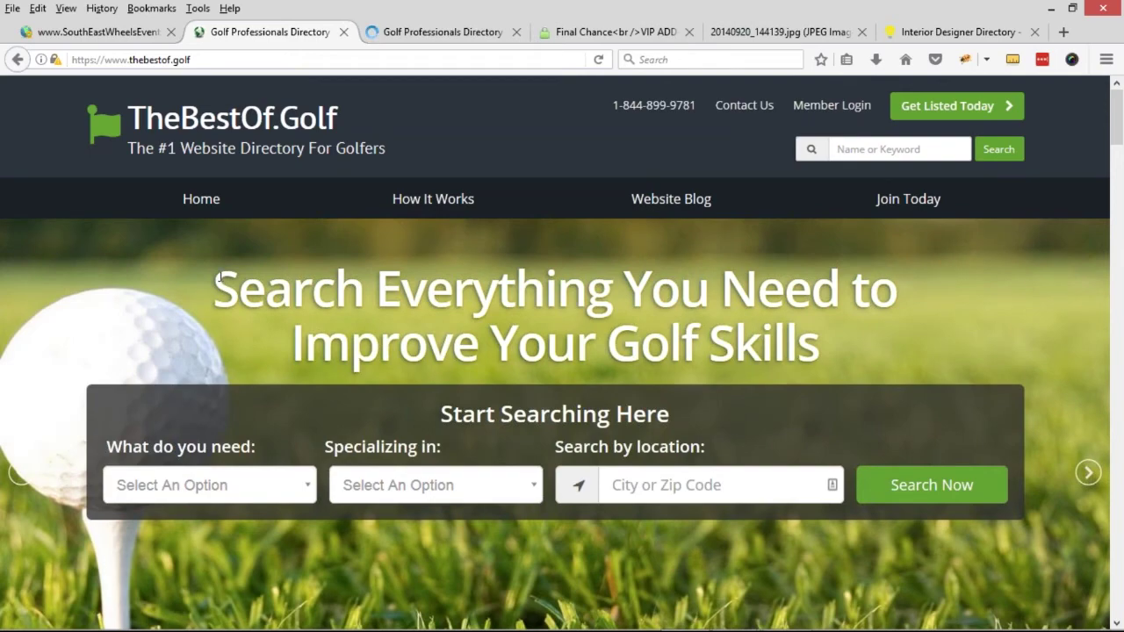
drag(217, 276, 835, 342)
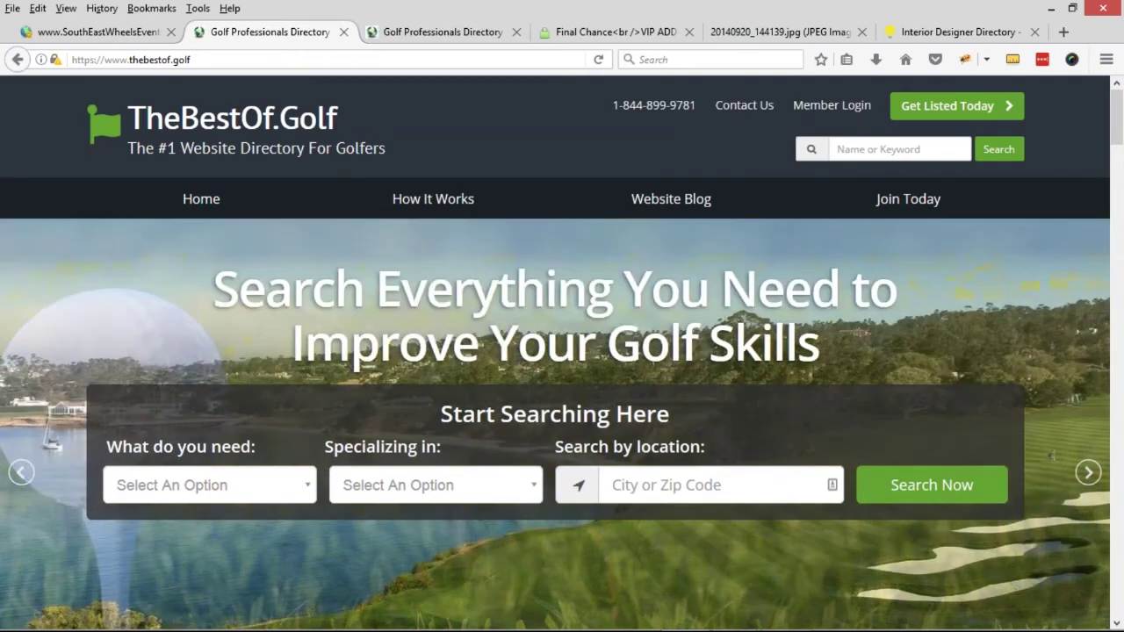
click(456, 33)
drag(402, 308, 752, 372)
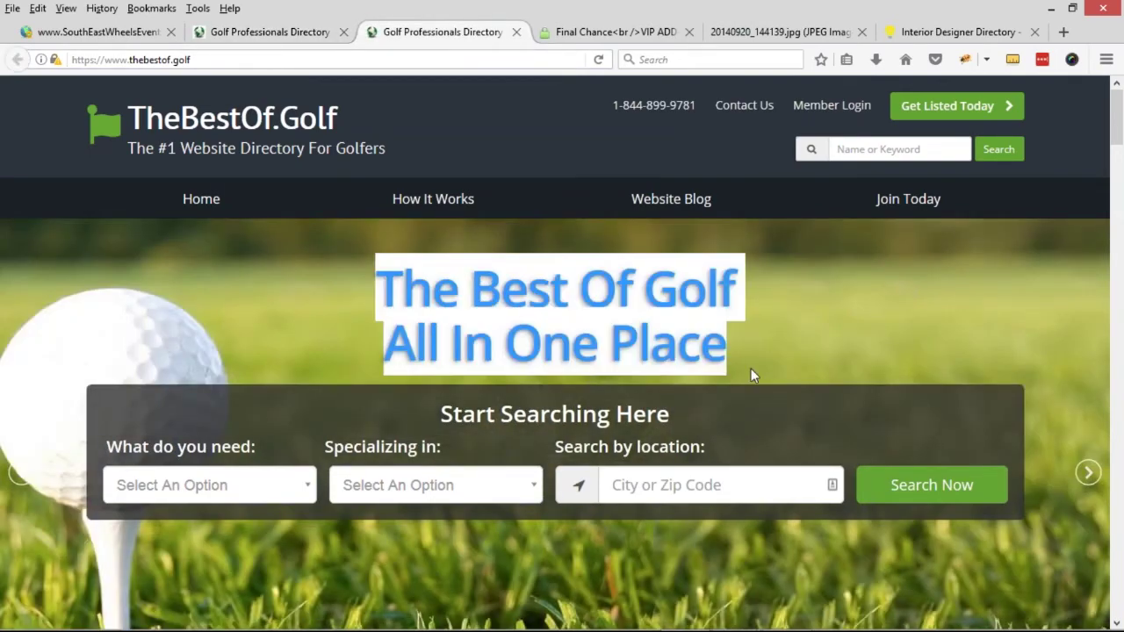
click(338, 79)
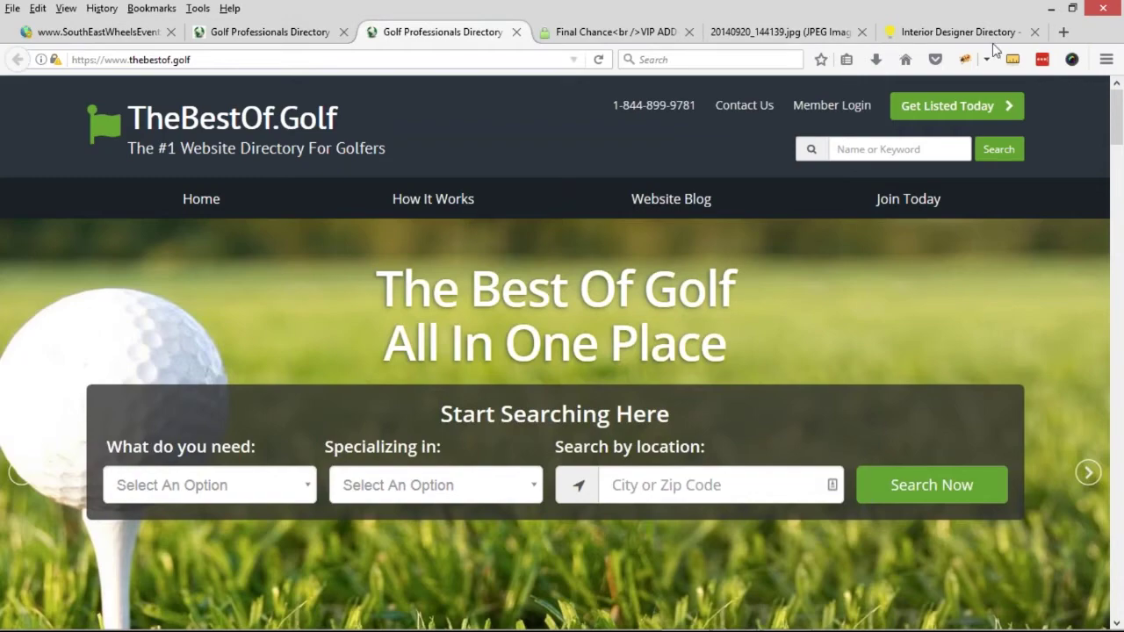
Load brilliantdirectories.com in a new tab and open the free workshop videos page from its community section
click(1063, 32)
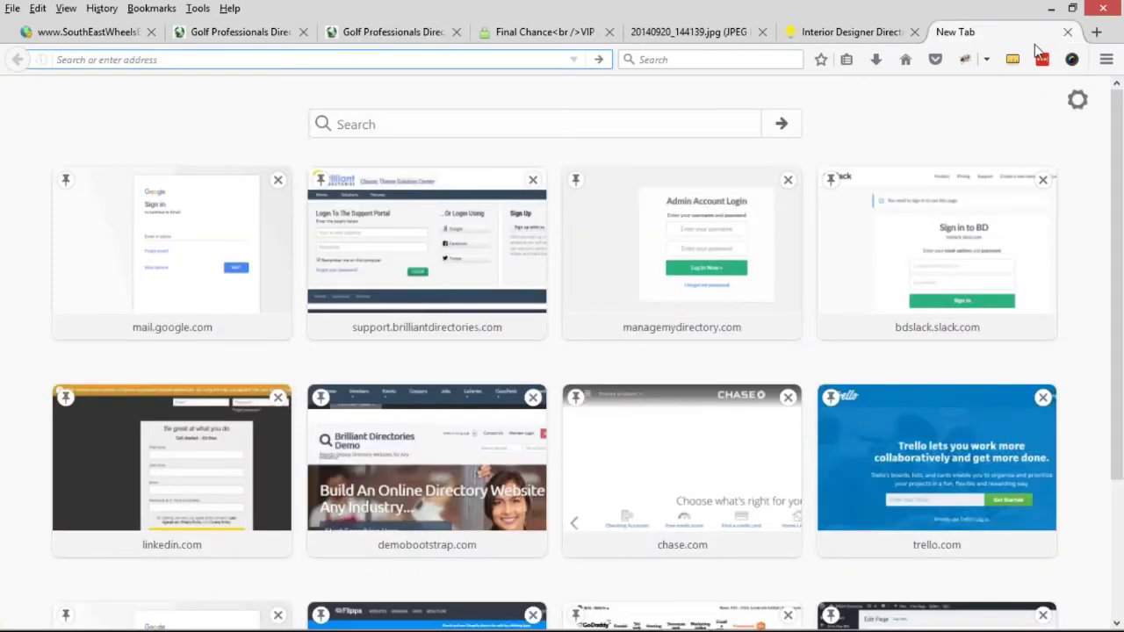
text(brilliantdirectories.com)
key(Return)
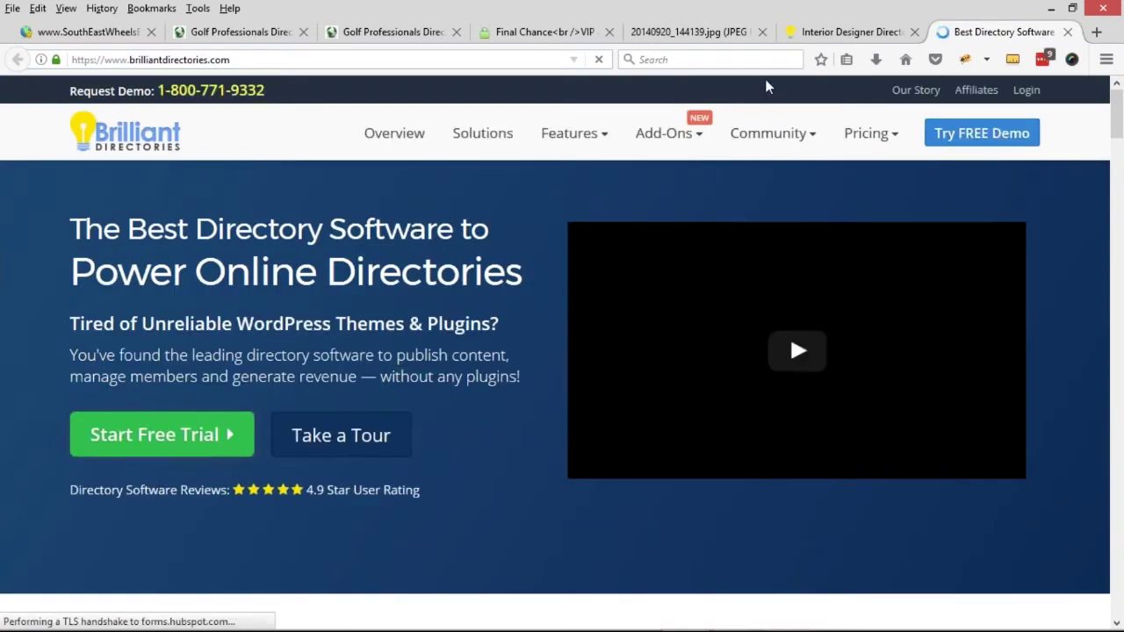
mouse_move(665, 132)
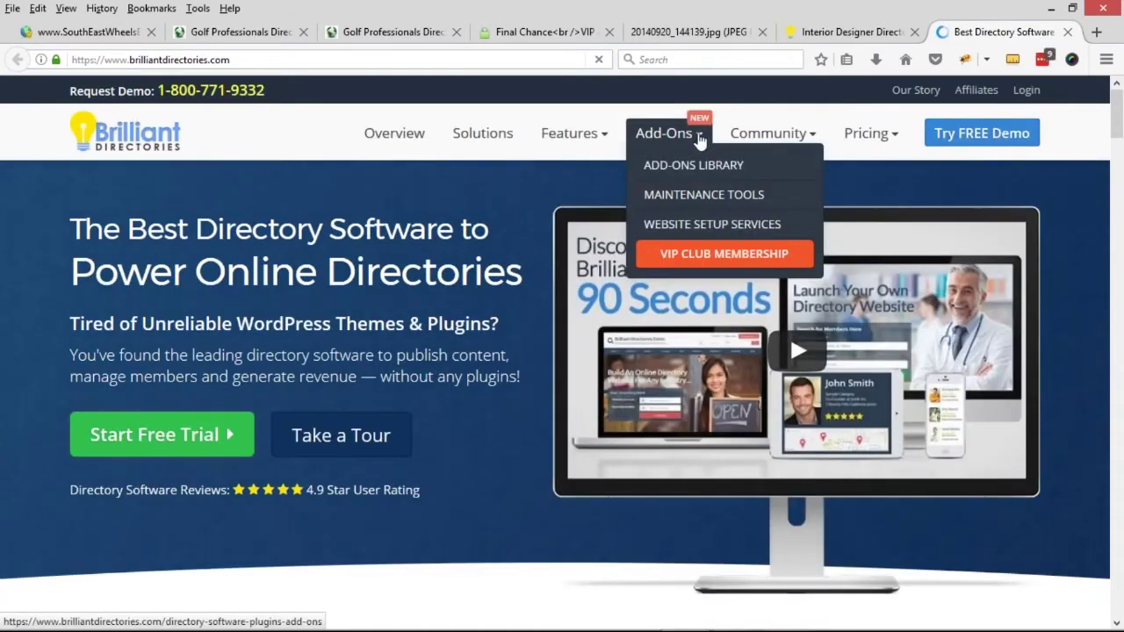
mouse_move(745, 137)
click(785, 229)
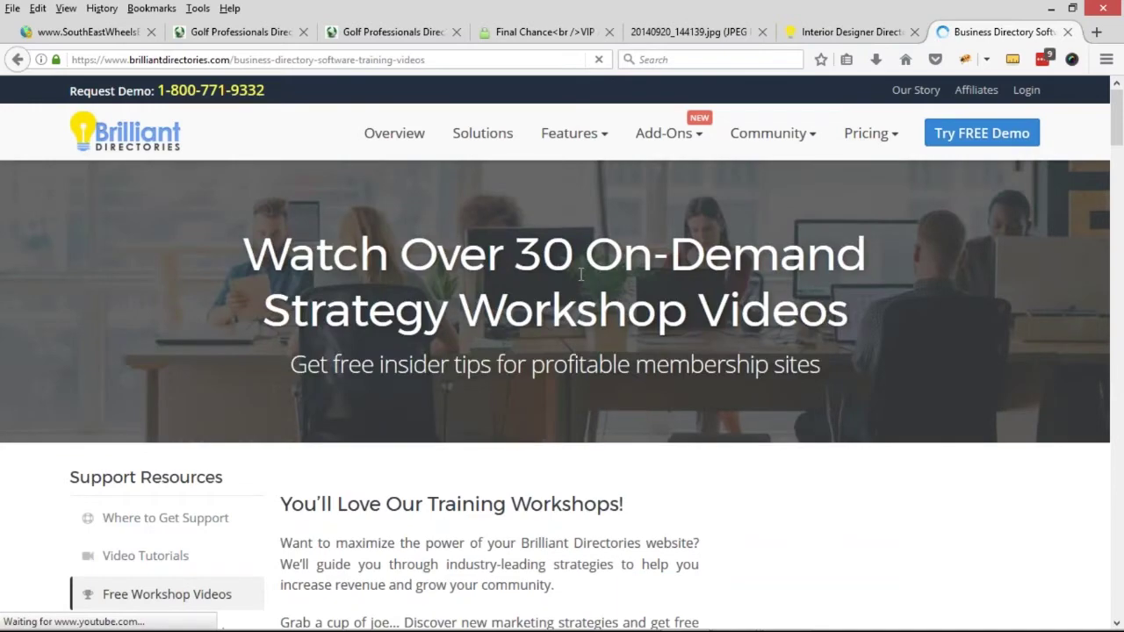
scroll(581, 275, down, 5)
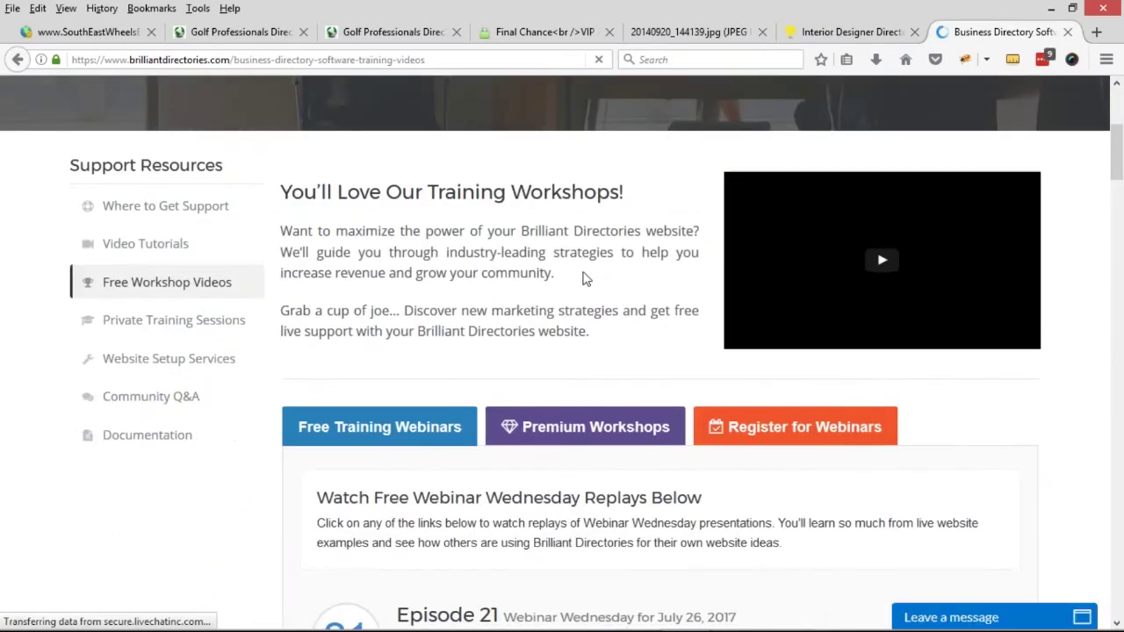
Switch to the presentation to view the "Deal of the Week" slide, then return to the browser
key(alt+Tab)
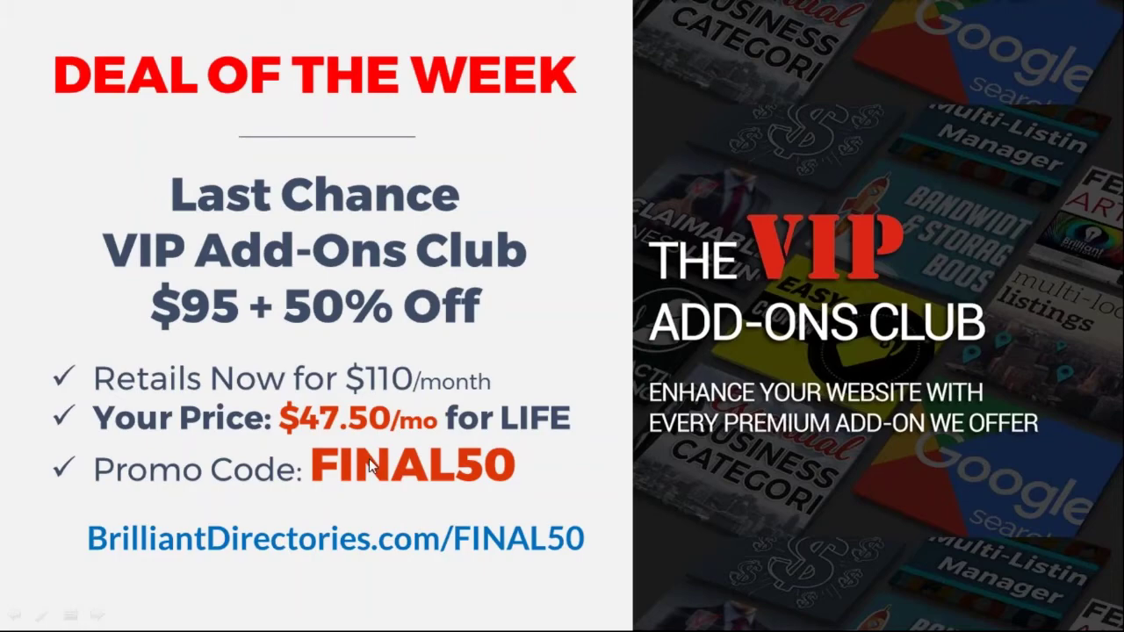
key(alt+Tab)
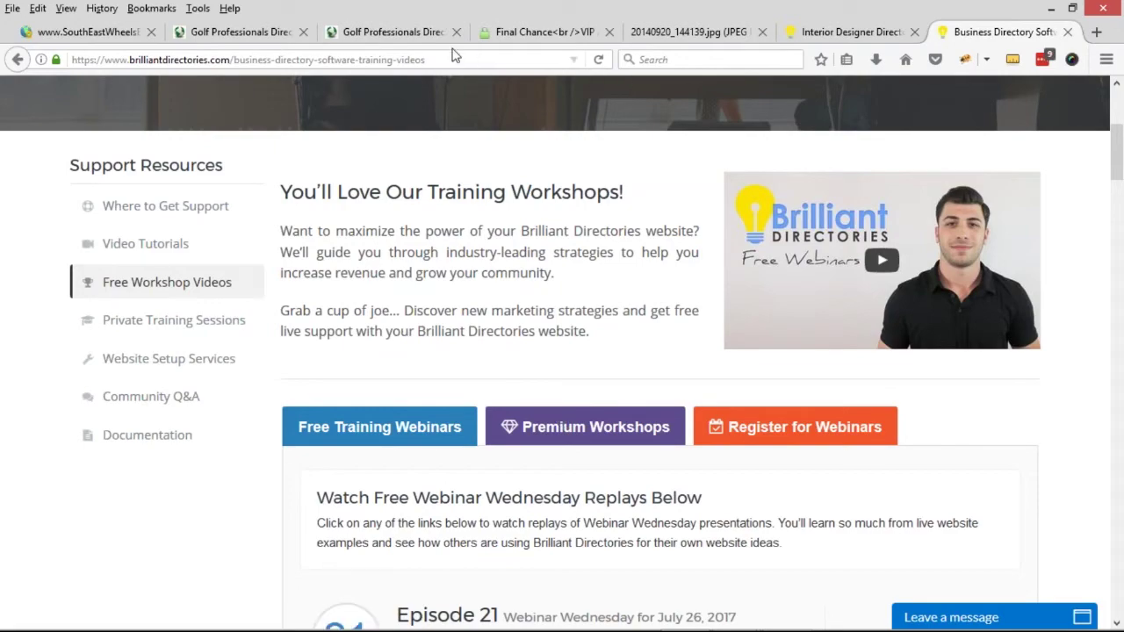
Compare the original headline "The Best Of Golf All In One Place" with the reworded version in the other homepage tab
click(378, 33)
drag(379, 263, 728, 347)
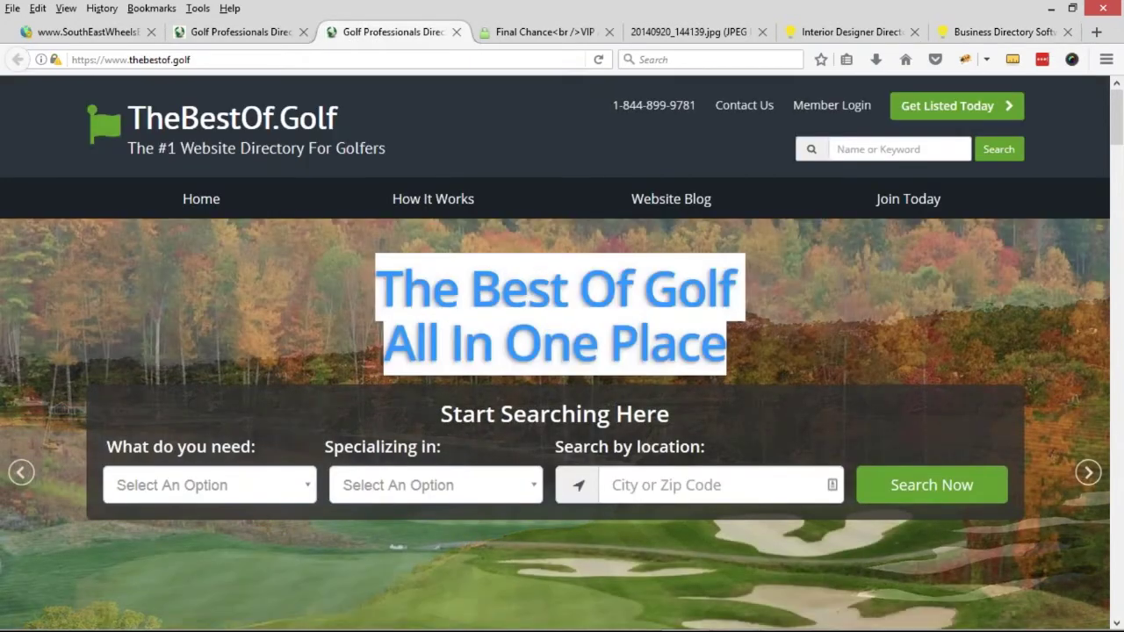
click(246, 34)
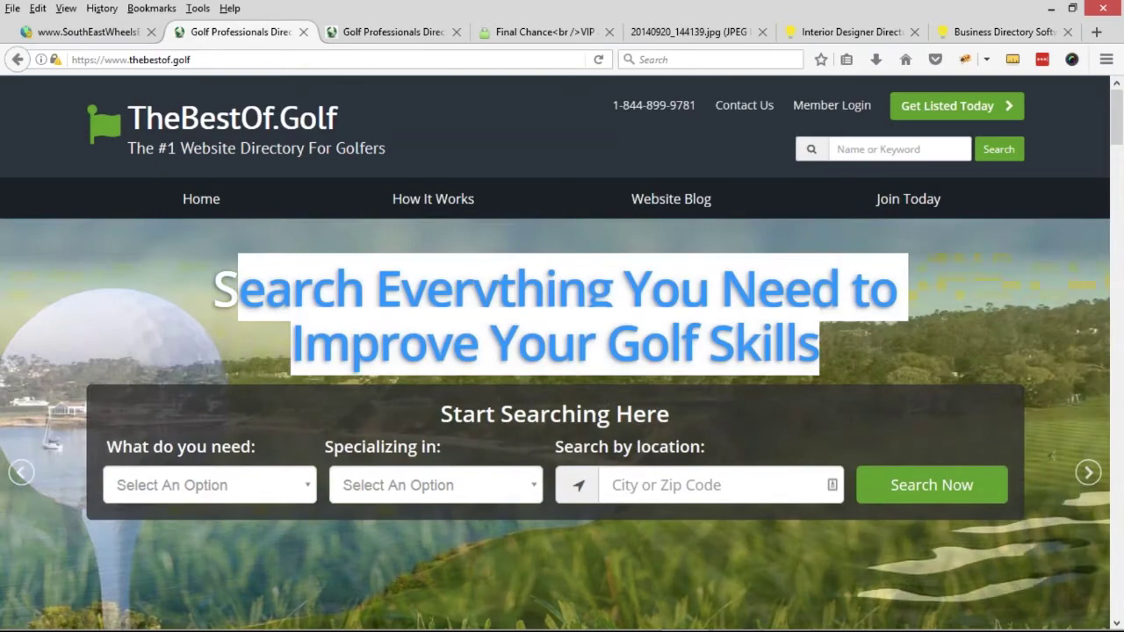
click(274, 283)
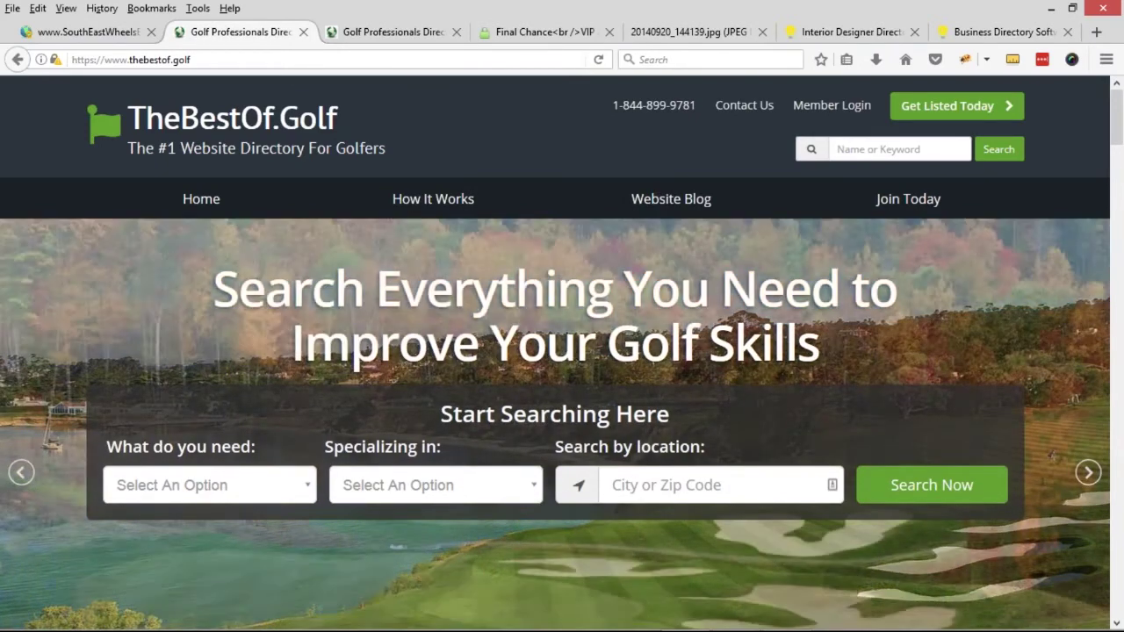
Go back to the Brilliant Directories workshop videos page and view the list of Webinar Wednesday replays
click(997, 32)
scroll(590, 254, down, 5)
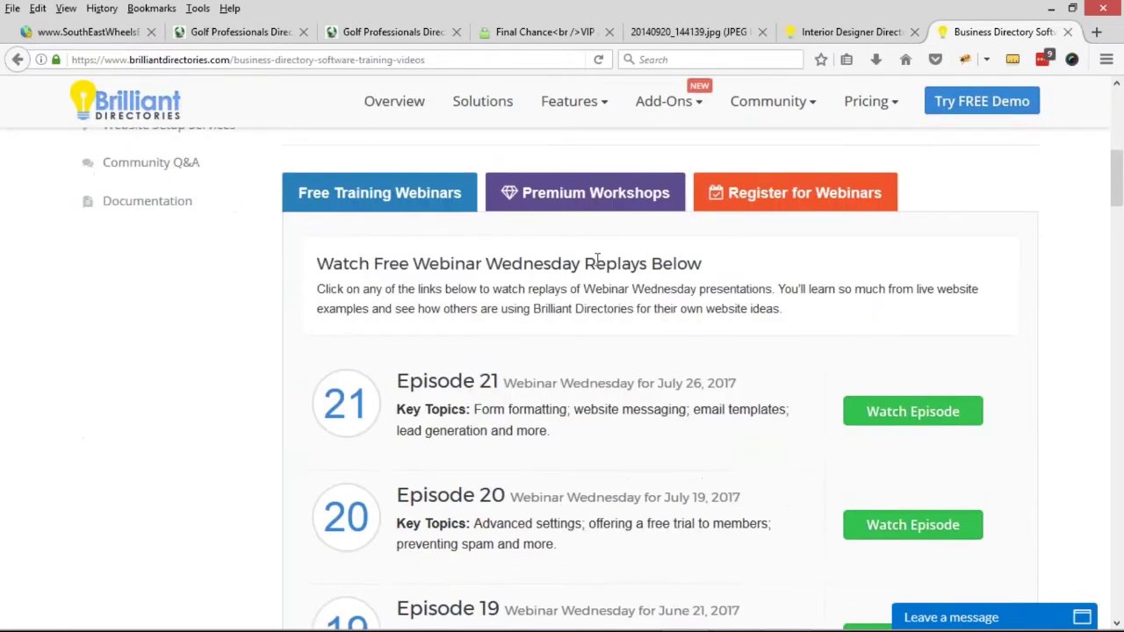
Show the premium workshops and highlight the titles "Creating Awesome Content to Boost Website Traffic" and "8 Ways to Attract and Profit From New Website Visitors"
click(573, 203)
scroll(514, 285, down, 10)
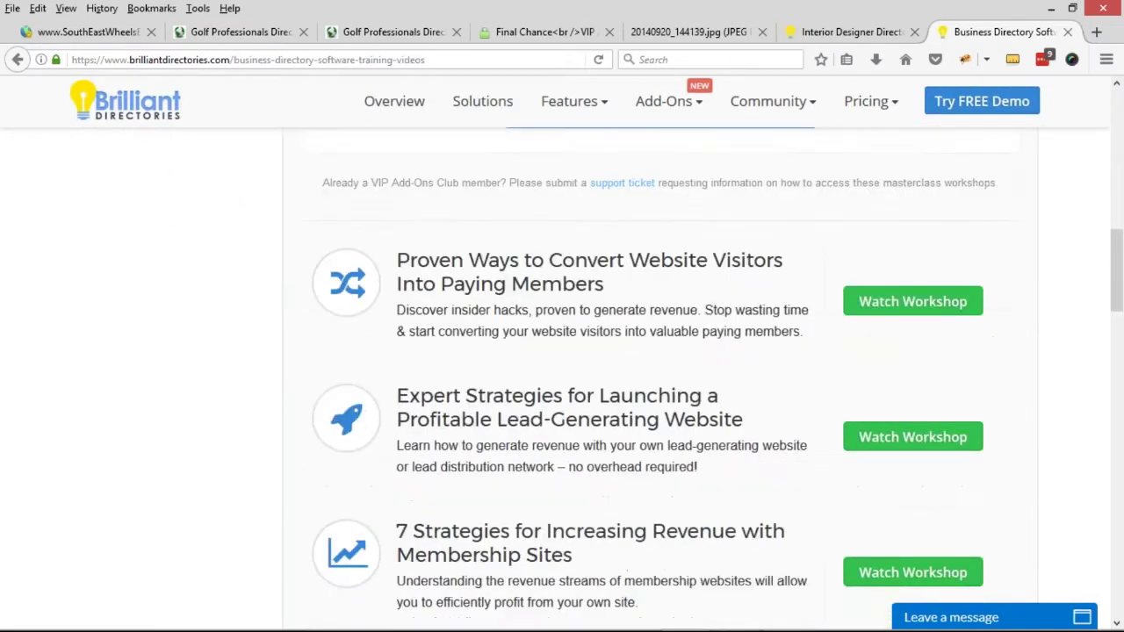
scroll(562, 378, up, 1)
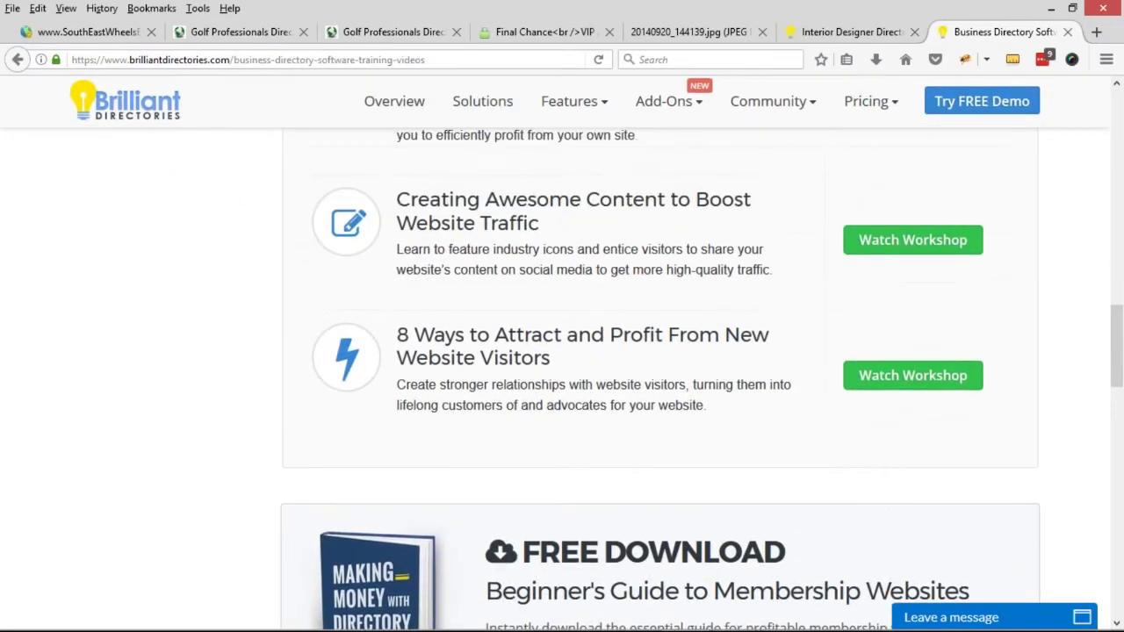
triple_click(434, 206)
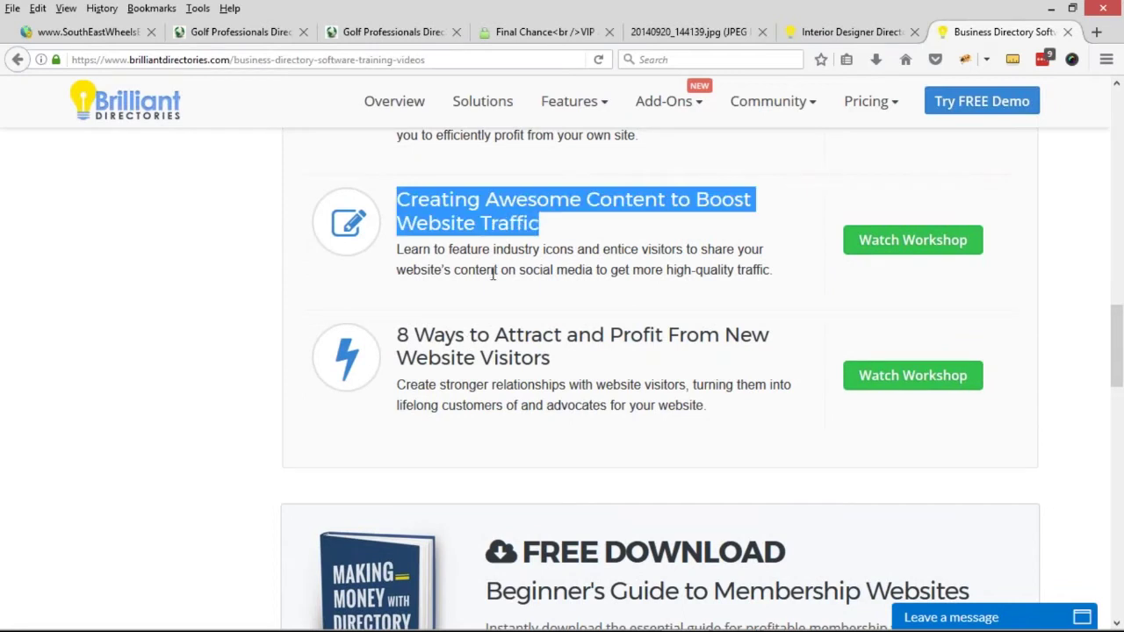
drag(399, 336, 394, 378)
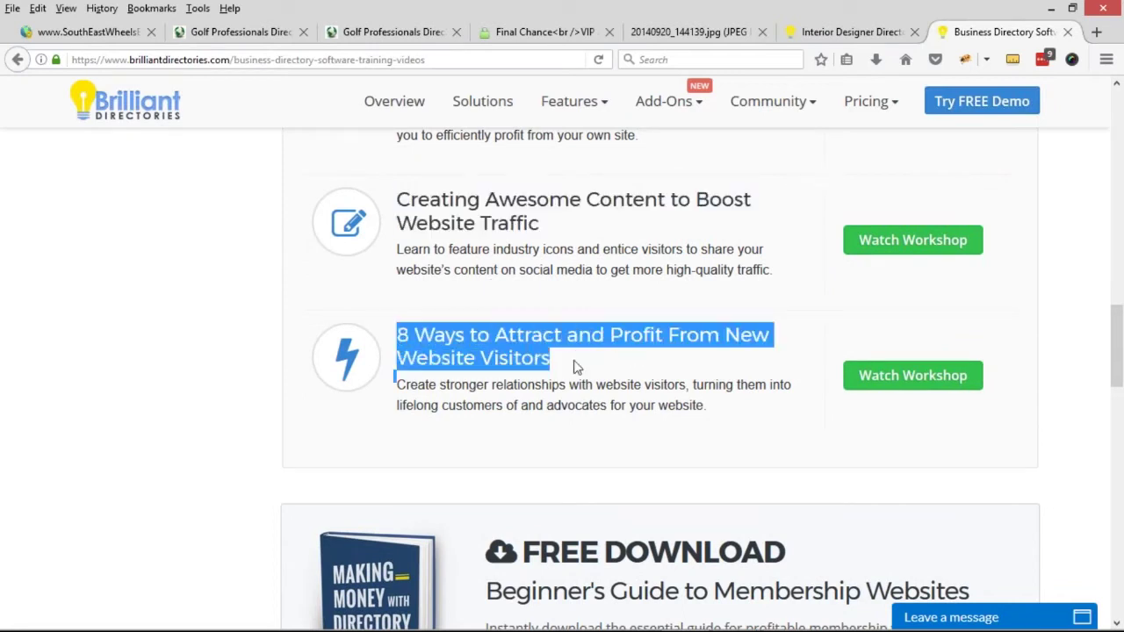
drag(399, 198, 564, 224)
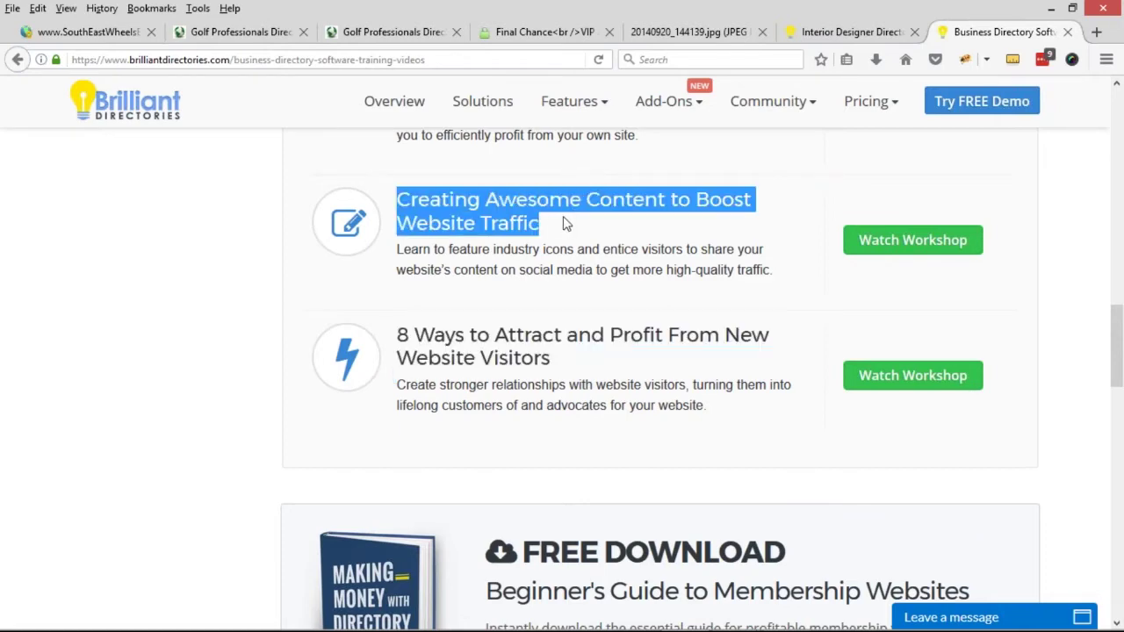
scroll(543, 286, up, 3)
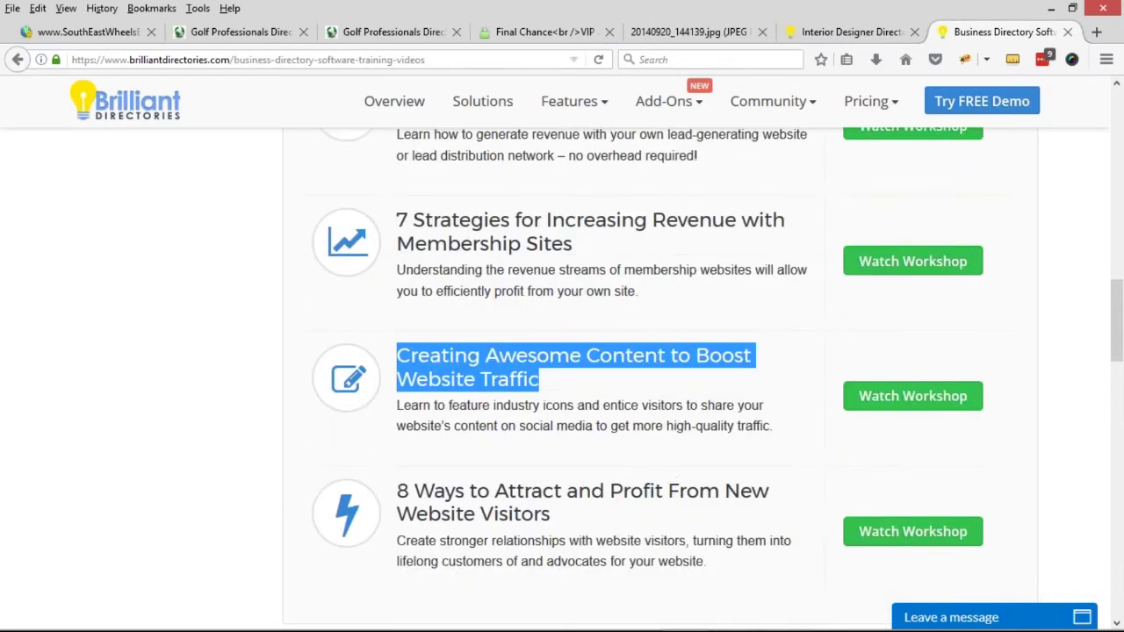
Glance at the reworded TheBestOf.Golf homepage, then open the Website Audit Review details from the Brilliant Directories maintenance tools
click(244, 32)
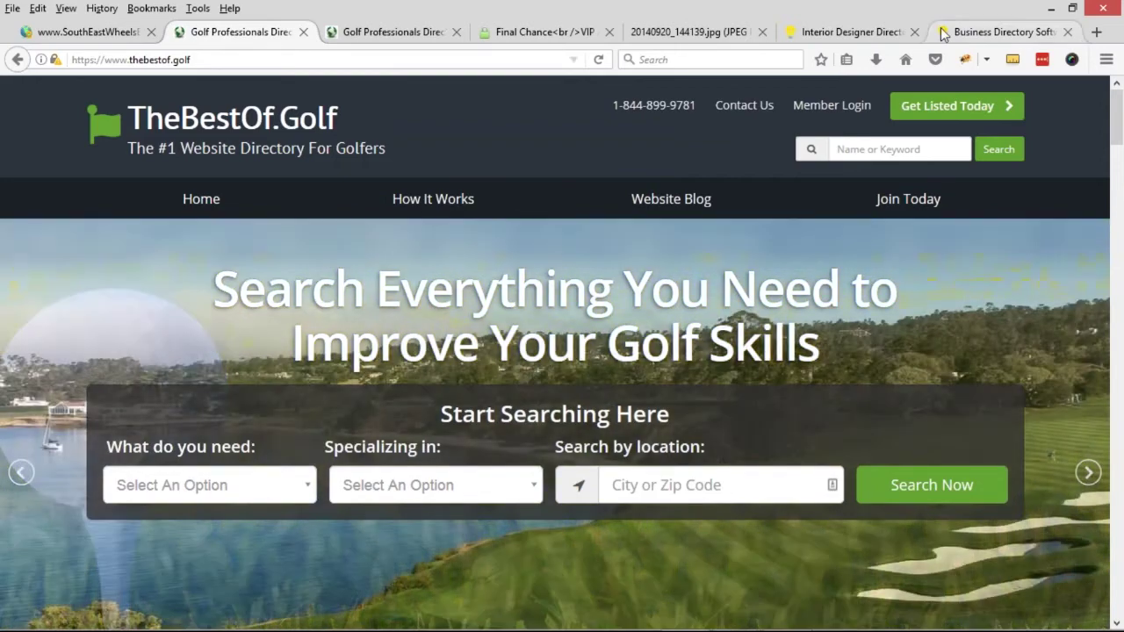
key(ctrl+9)
scroll(640, 258, up, 15)
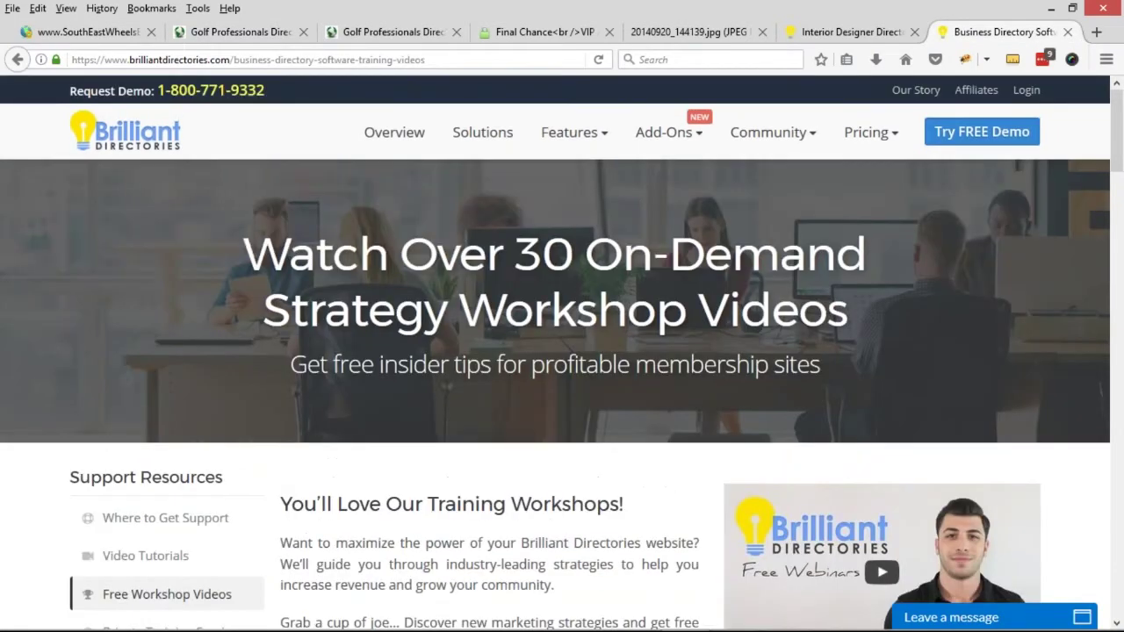
mouse_move(667, 132)
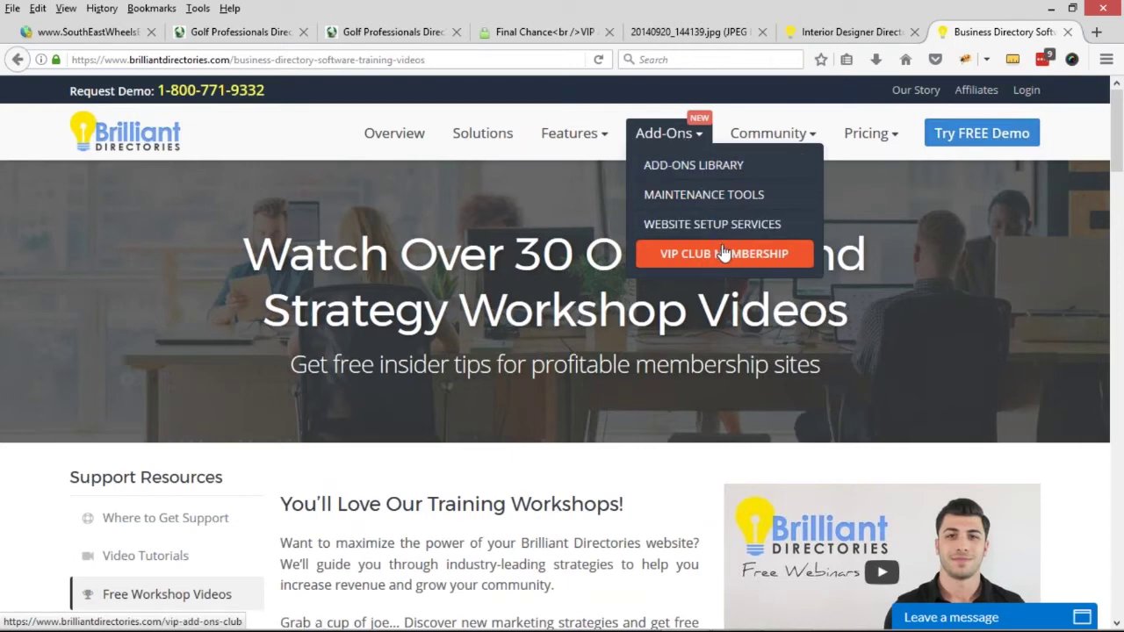
mouse_move(598, 133)
click(689, 202)
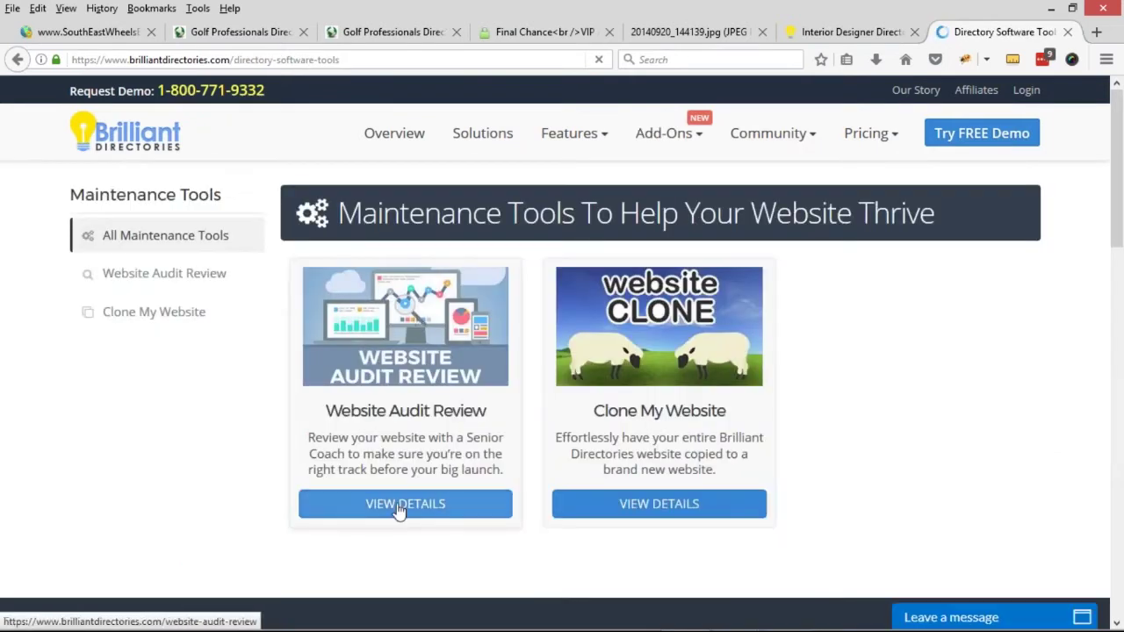
click(405, 504)
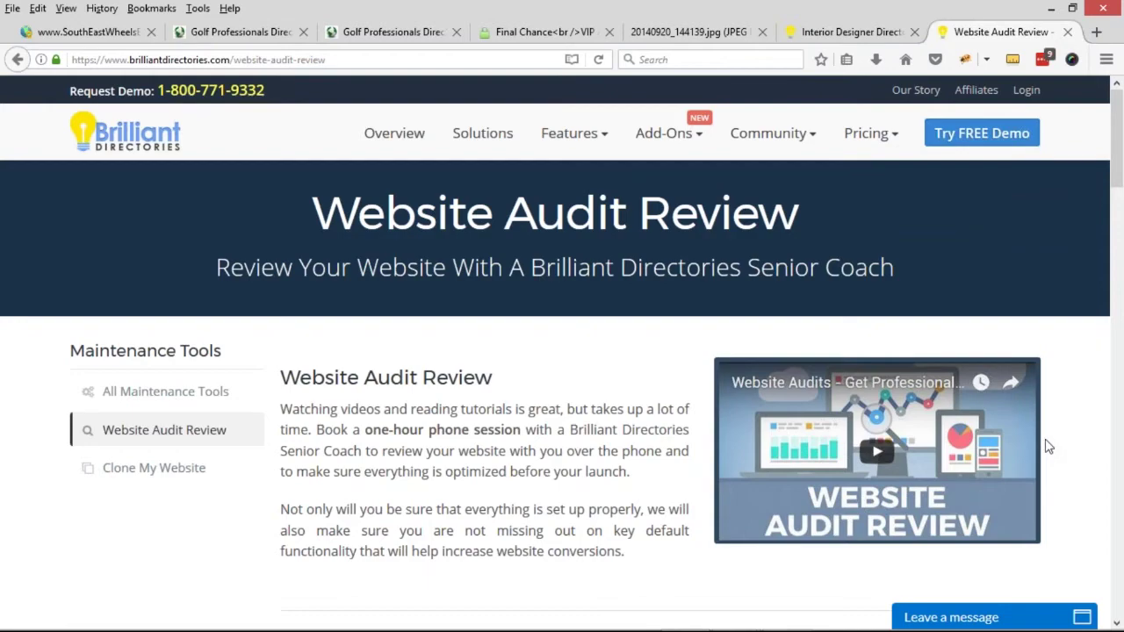
Review the key areas covered by the website audit, the optional upgrade and the Advanced Website Audit Review offer
scroll(564, 270, down, 6)
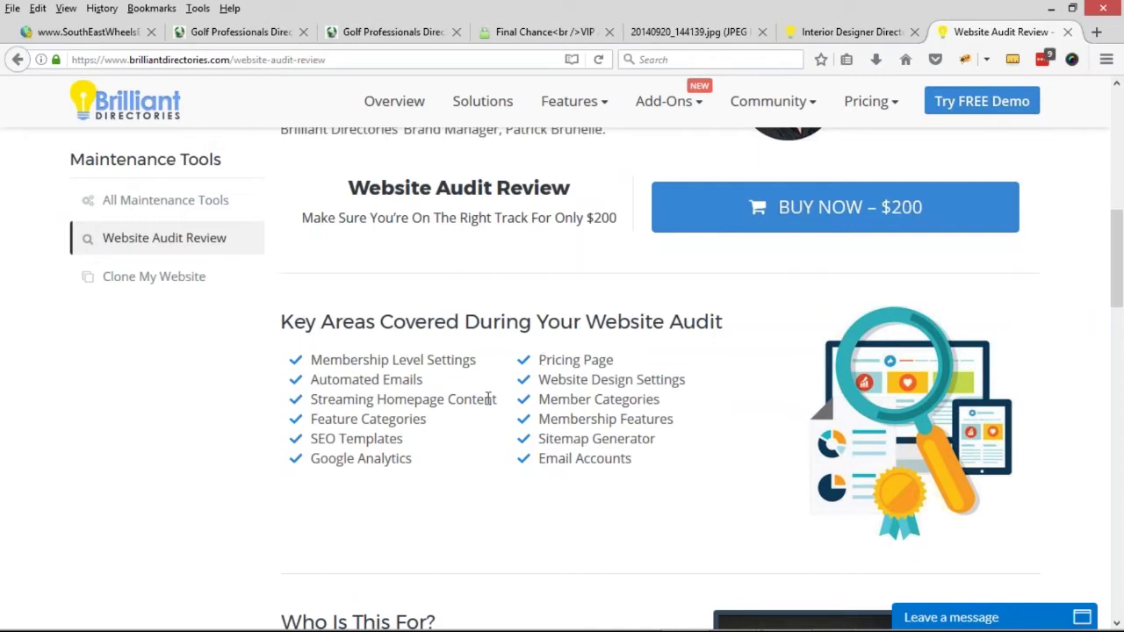
drag(540, 364, 618, 360)
click(609, 397)
scroll(466, 342, down, 5)
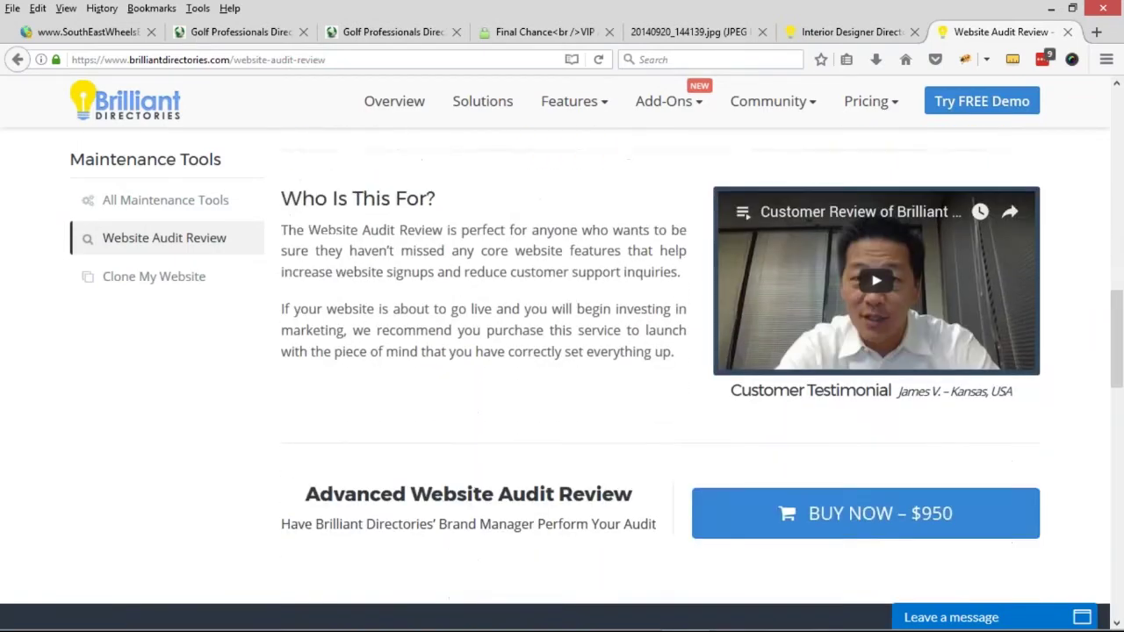
scroll(466, 351, up, 5)
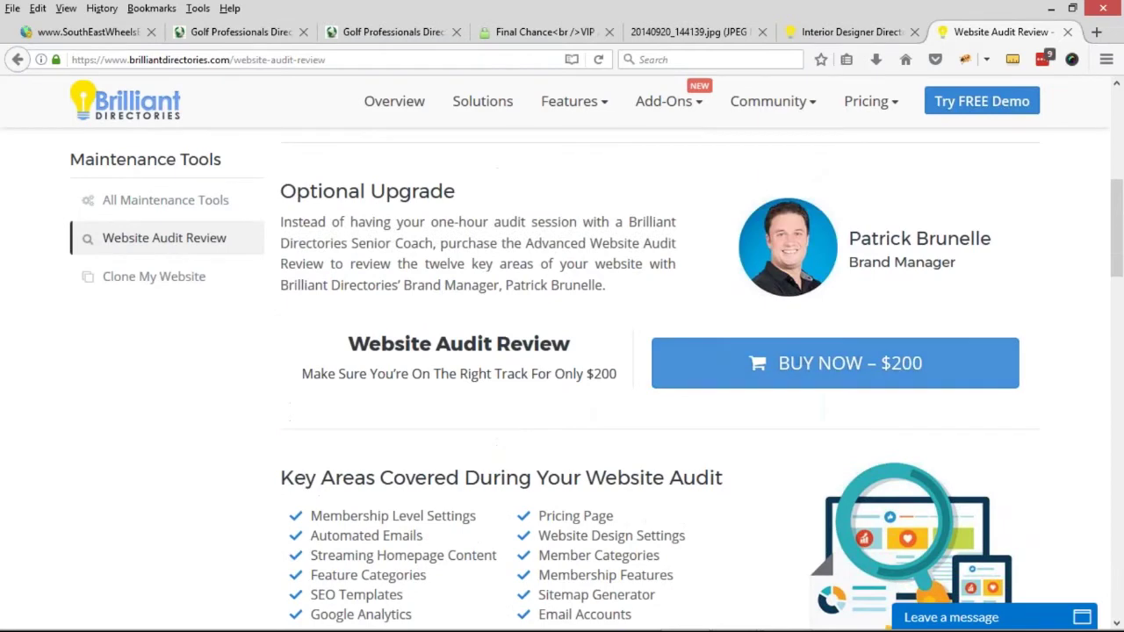
scroll(517, 369, down, 5)
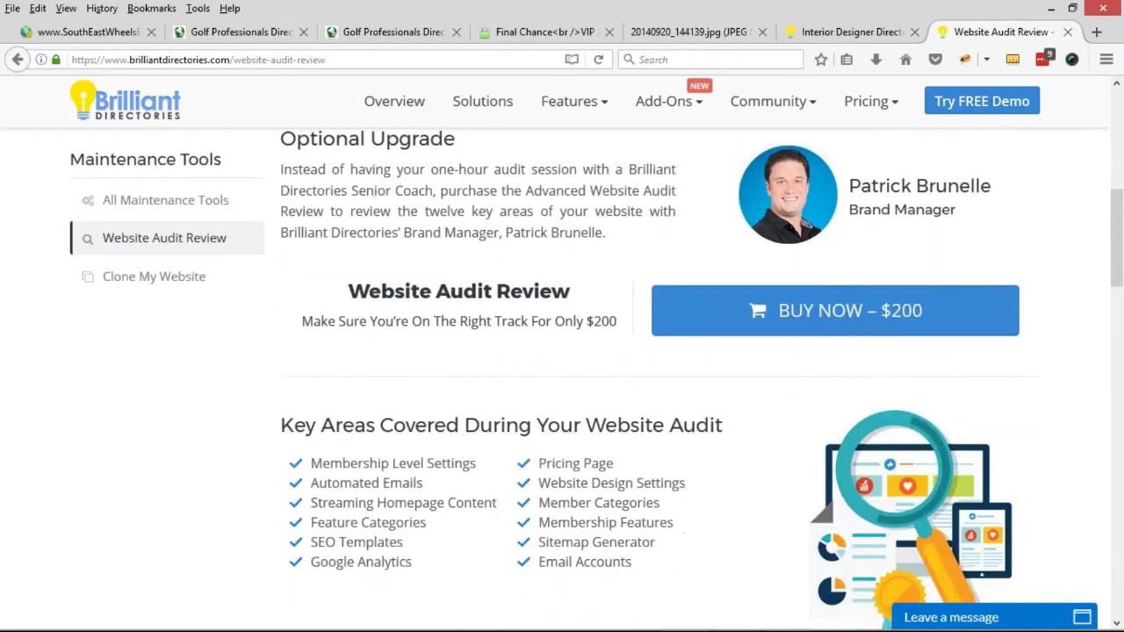
scroll(481, 386, down, 3)
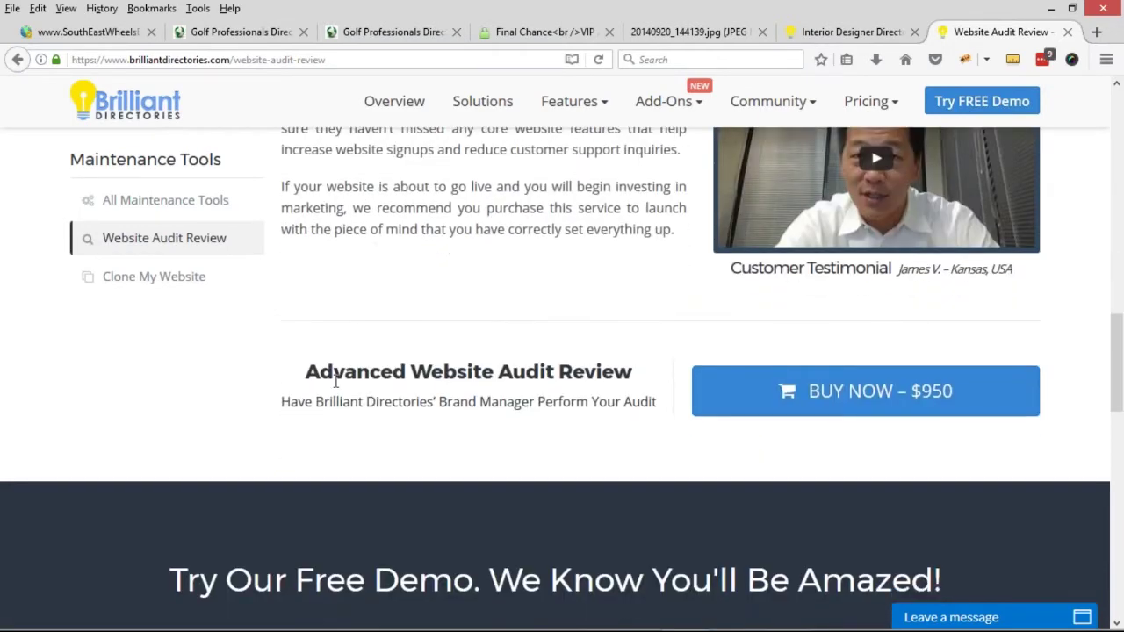
scroll(335, 381, down, 2)
drag(306, 217, 573, 226)
click(574, 249)
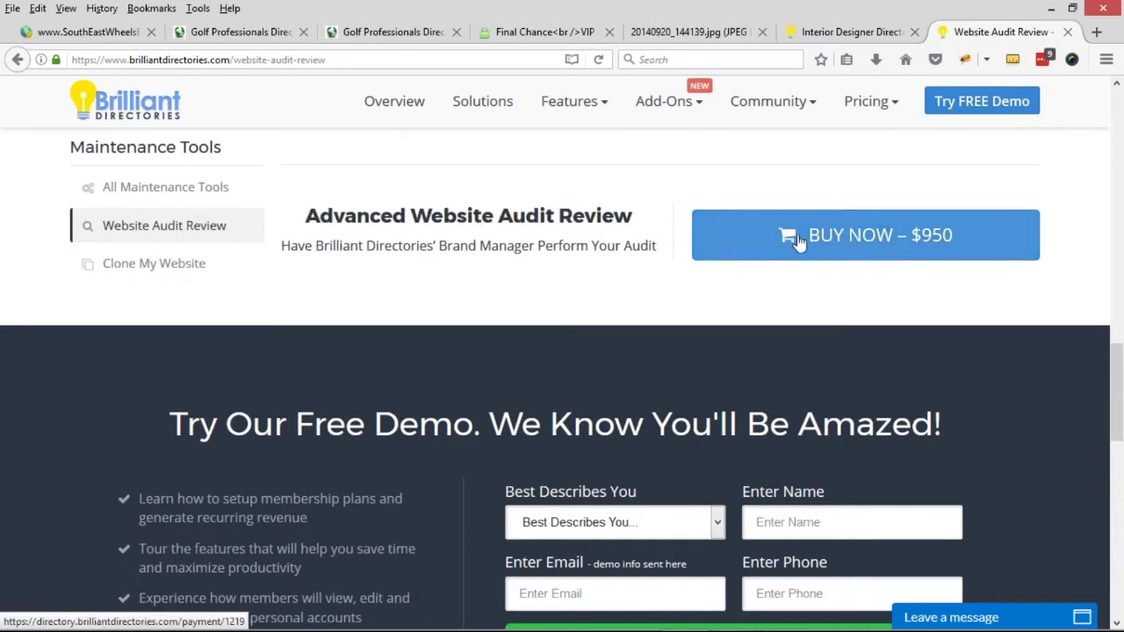
Open the Advanced Website Audit Review checkout in a new tab, look through its form and highlight the one-time payment amount
middle_click(878, 238)
click(991, 35)
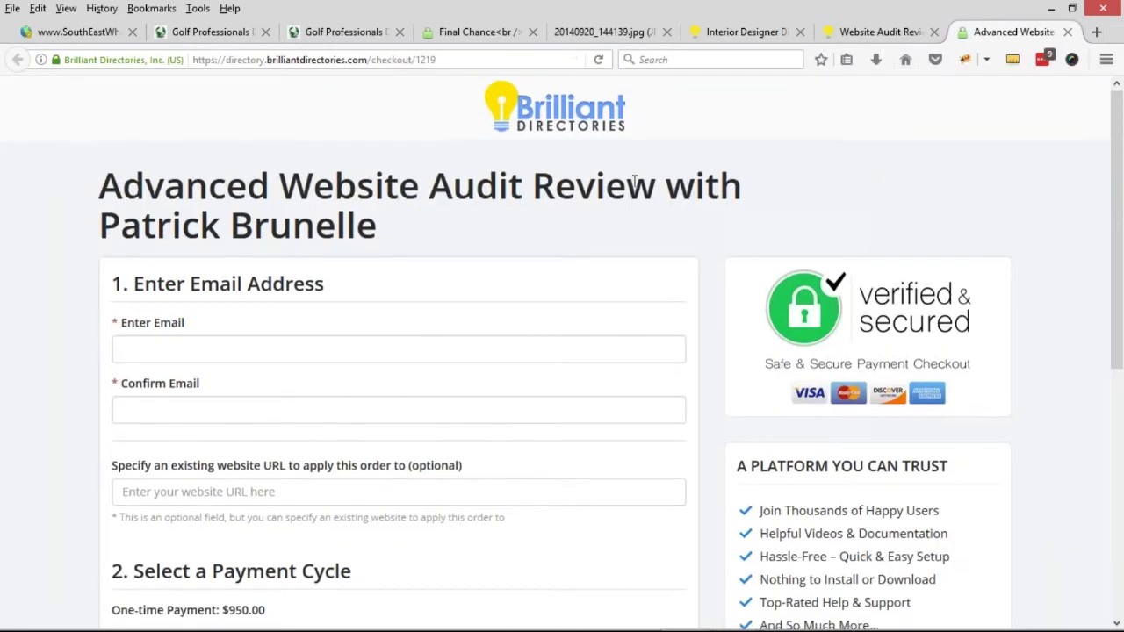
scroll(634, 180, down, 5)
scroll(548, 299, up, 3)
scroll(502, 319, down, 3)
scroll(527, 312, down, 1)
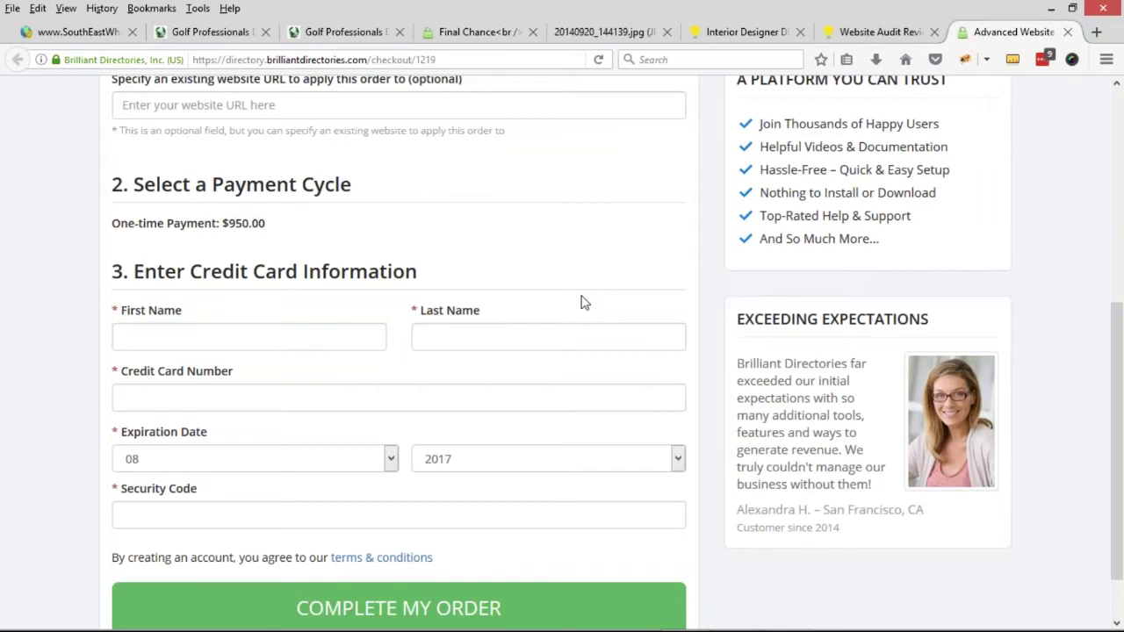
scroll(324, 364, up, 3)
scroll(324, 363, up, 1)
scroll(324, 363, down, 1)
drag(265, 458, 219, 466)
drag(240, 463, 225, 460)
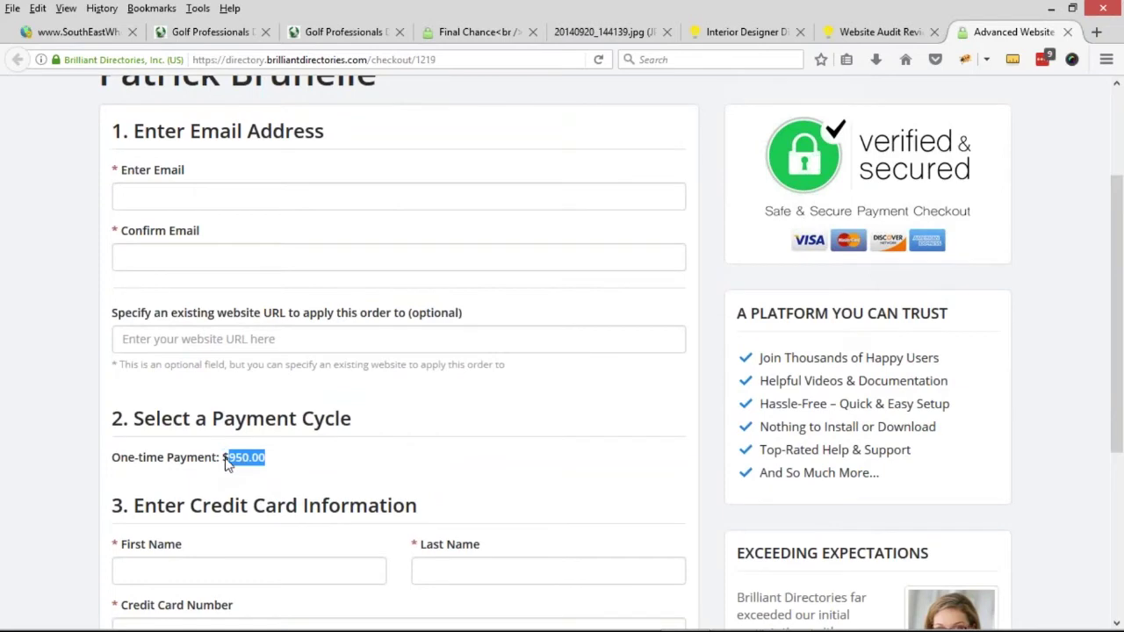
Compare the reworded TheBestOf.Golf headline with the original "The Best Of Golf All In One Place" and advance the reworded homepage's slideshow
click(227, 37)
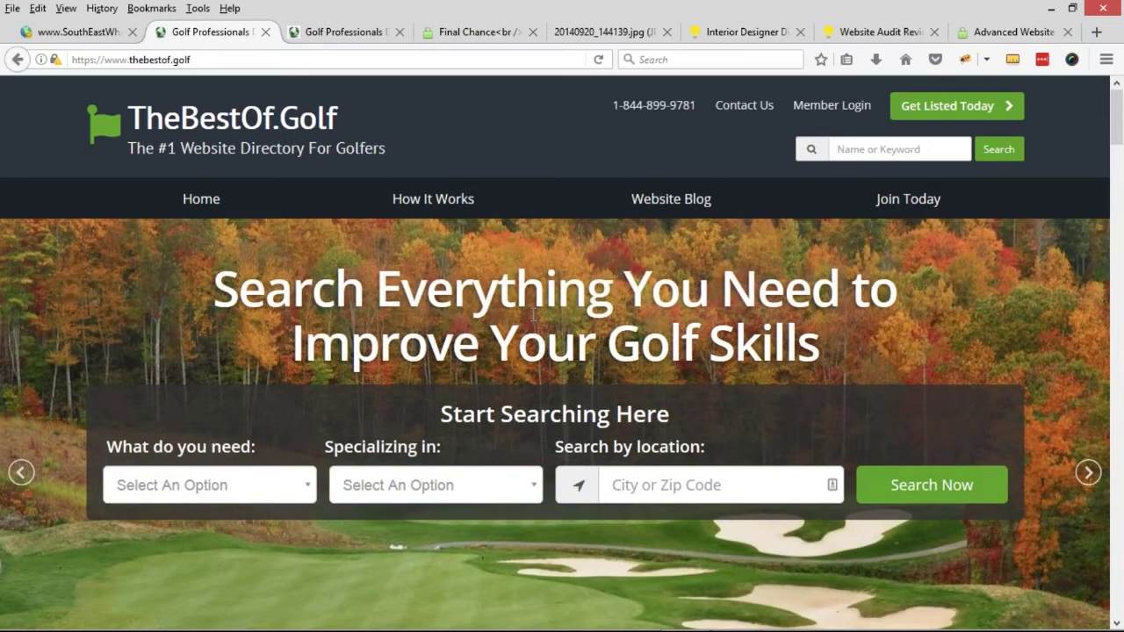
click(347, 31)
drag(377, 283, 734, 353)
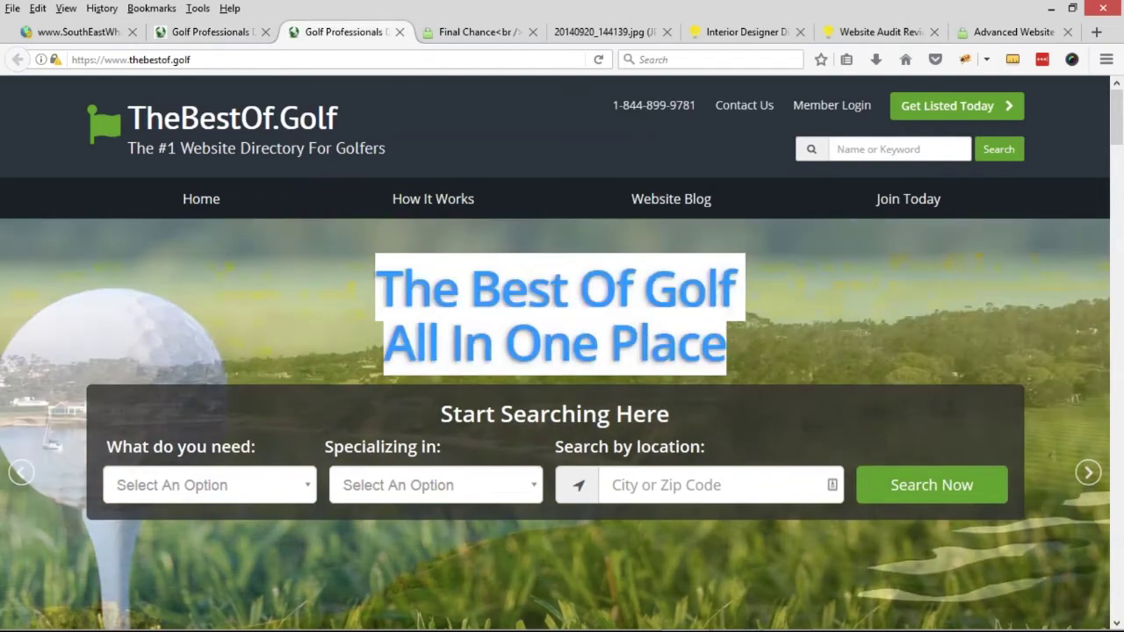
key(ctrl+Page_Up)
drag(224, 288, 826, 343)
click(830, 341)
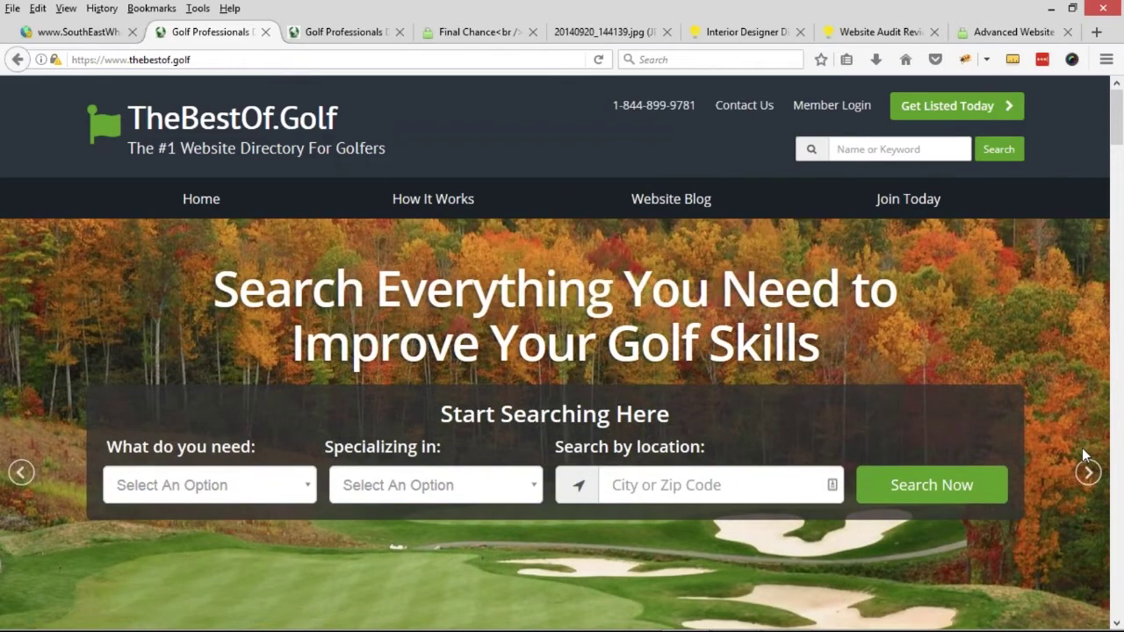
click(1087, 471)
Open the live FindBestBid.com site from its admin dashboard and look over the homepage header and instant bids form
key(alt+Tab)
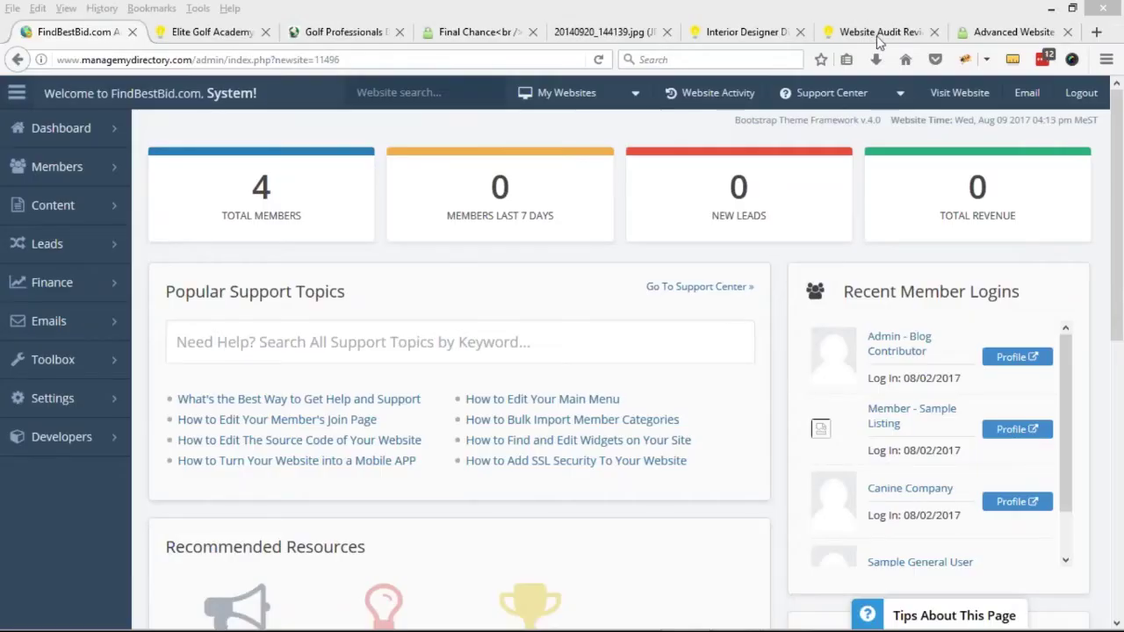
click(959, 92)
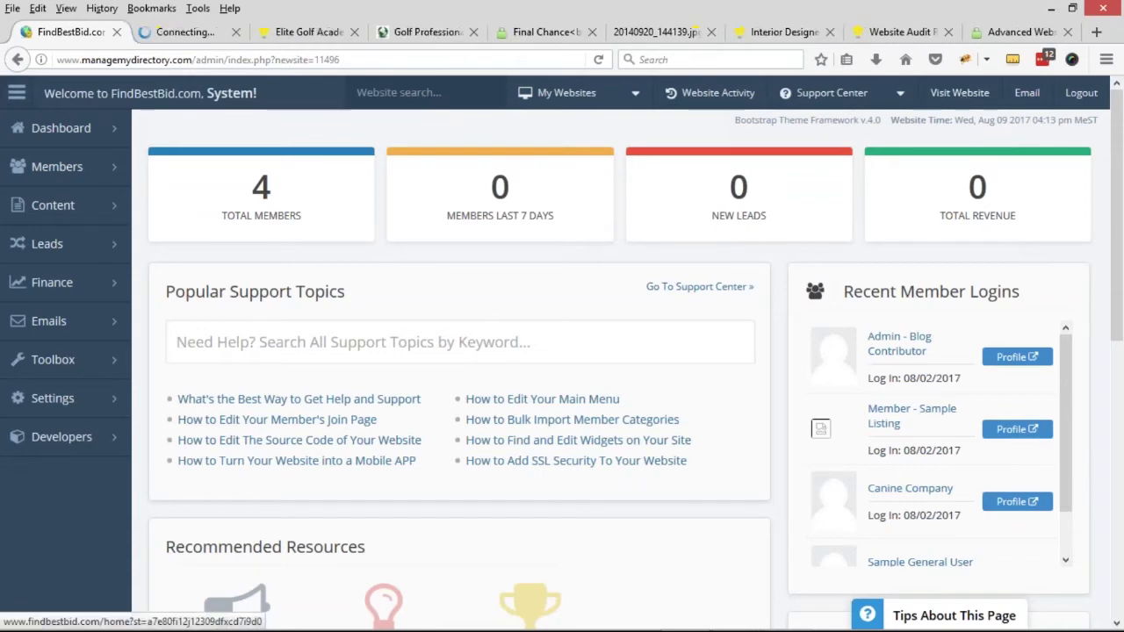
click(197, 33)
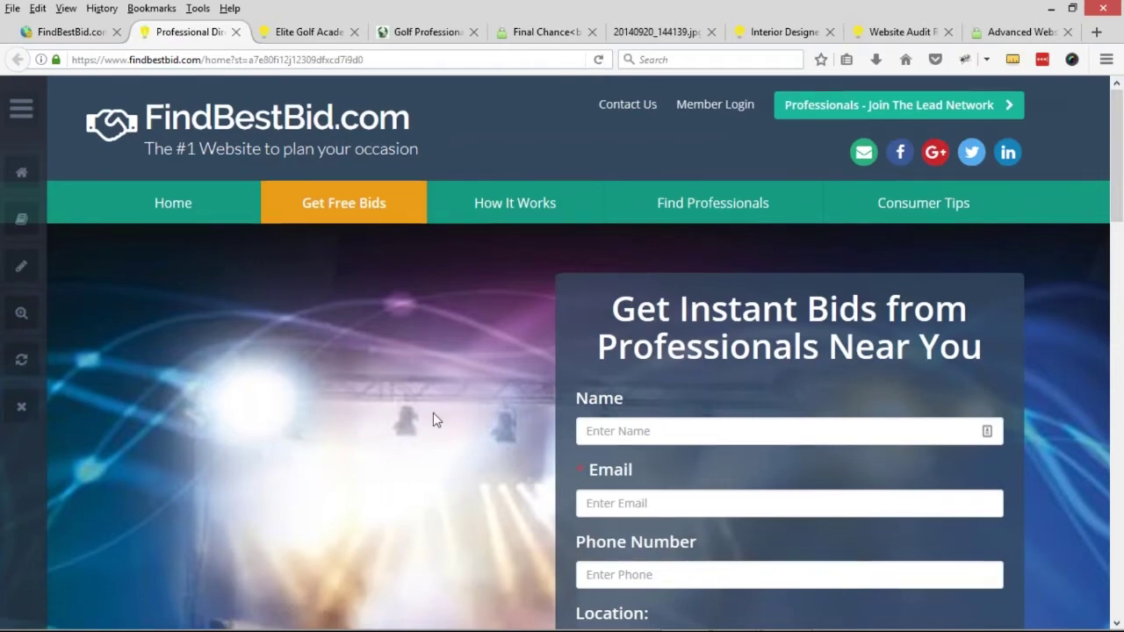
scroll(432, 419, down, 4)
scroll(668, 472, down, 4)
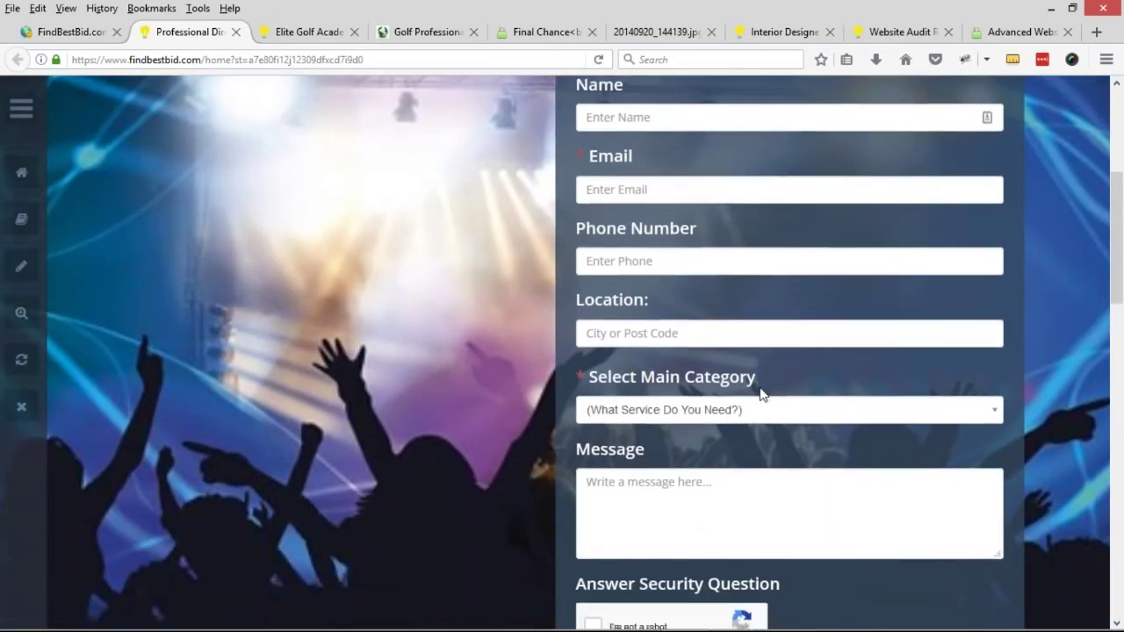
scroll(682, 377, up, 7)
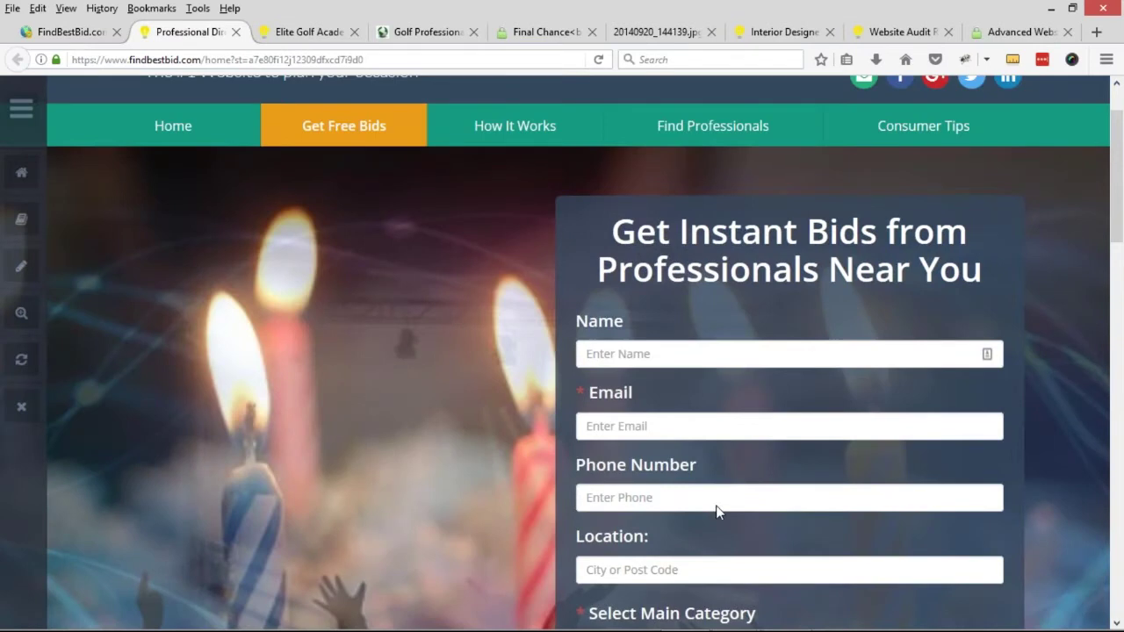
scroll(410, 393, up, 2)
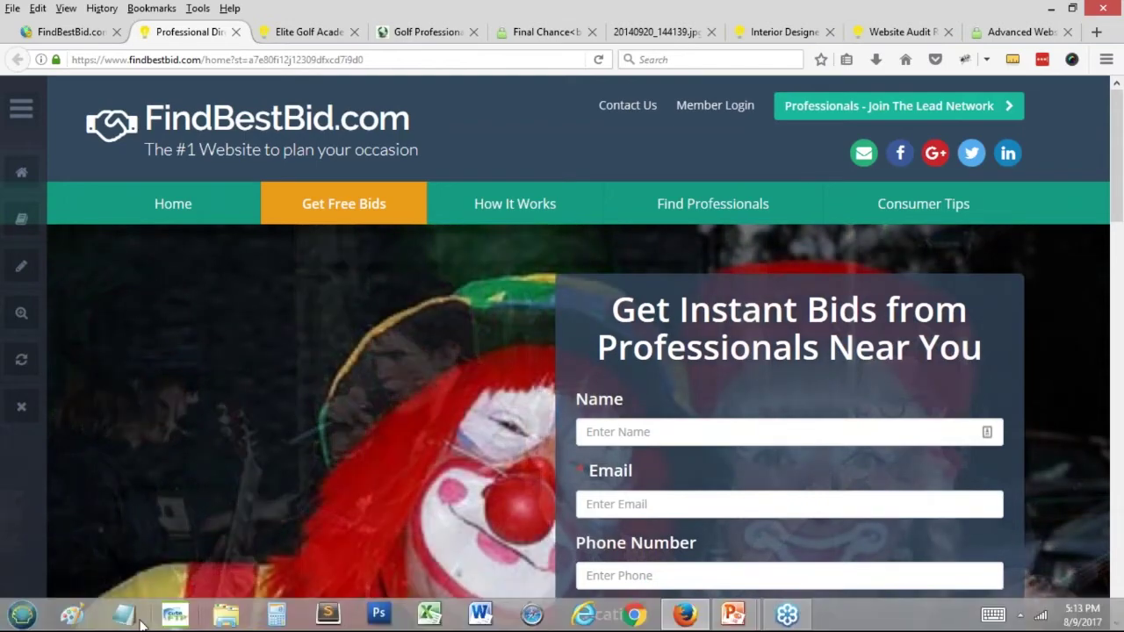
Open a blank Notepad document, place it over the lower part of the homepage, and return to the browser to view Top Categories
click(131, 618)
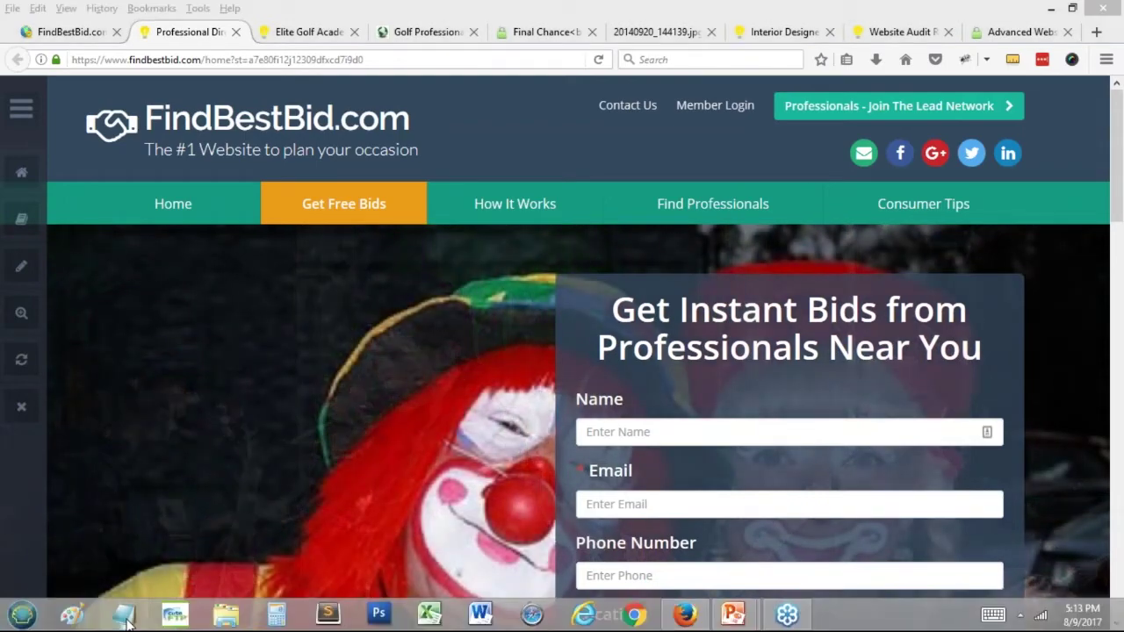
drag(432, 40, 210, 192)
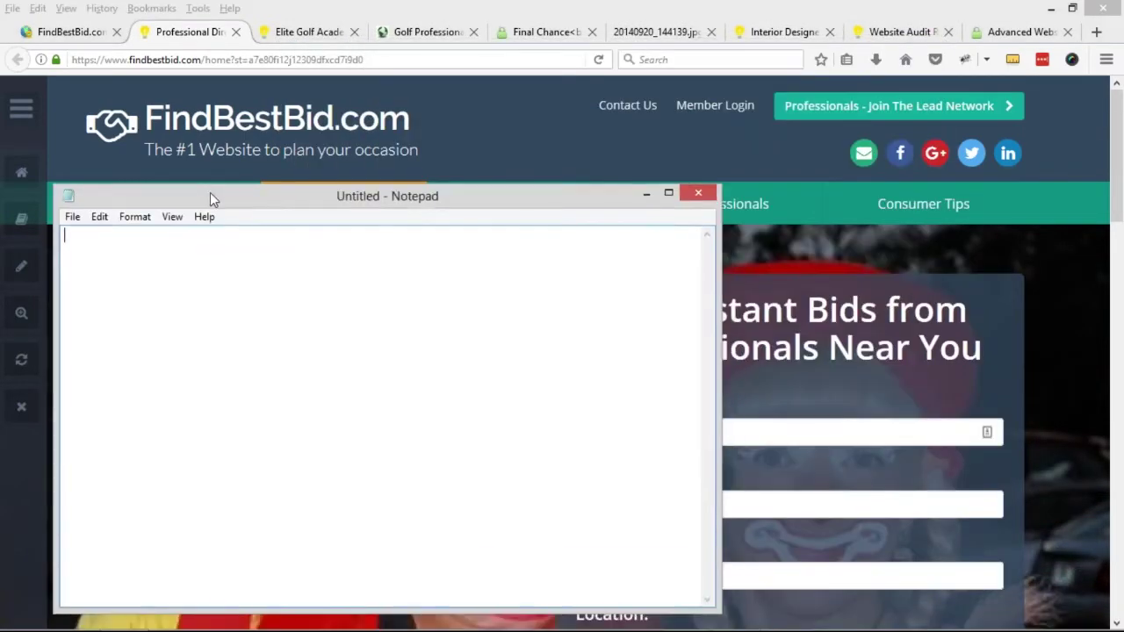
click(211, 175)
scroll(317, 266, down, 10)
scroll(317, 263, down, 3)
Write "plan your occassion" and "event bids" as separate lines in the Notepad document, then return to the FindBestBid.com homepage
key(alt+Tab)
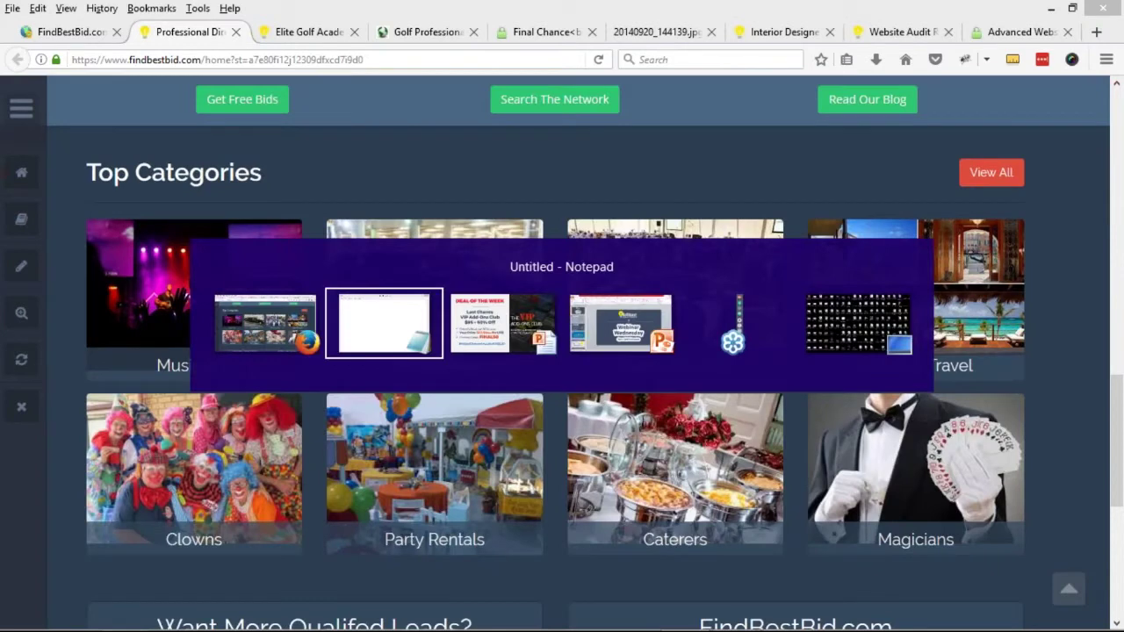
text(plan your occassion)
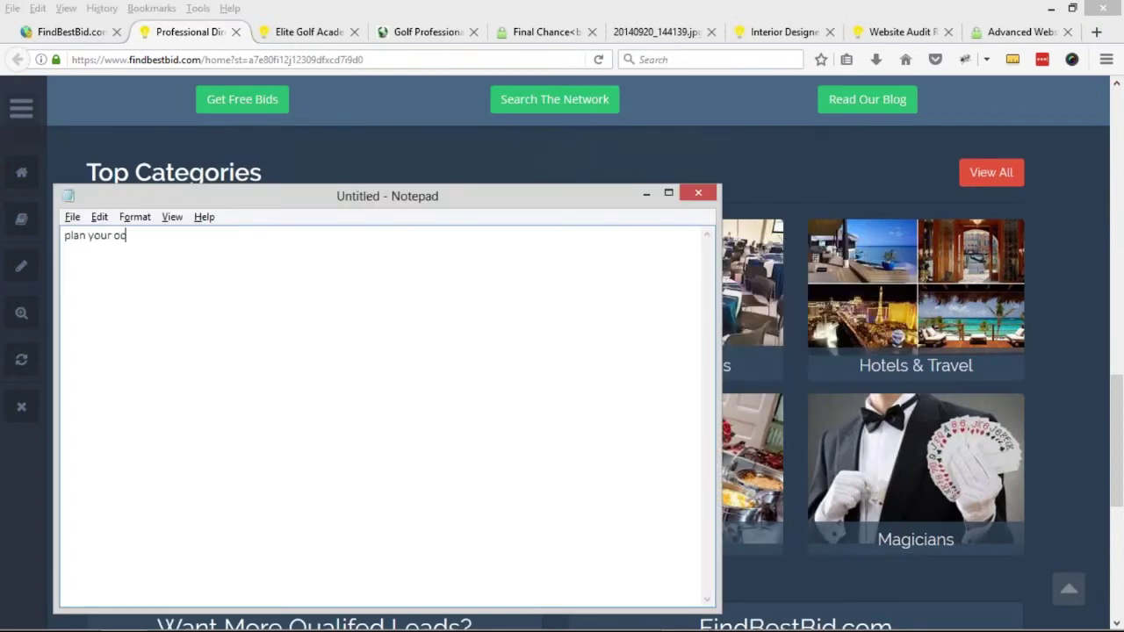
key(Return)
key(Return)
text(event bids)
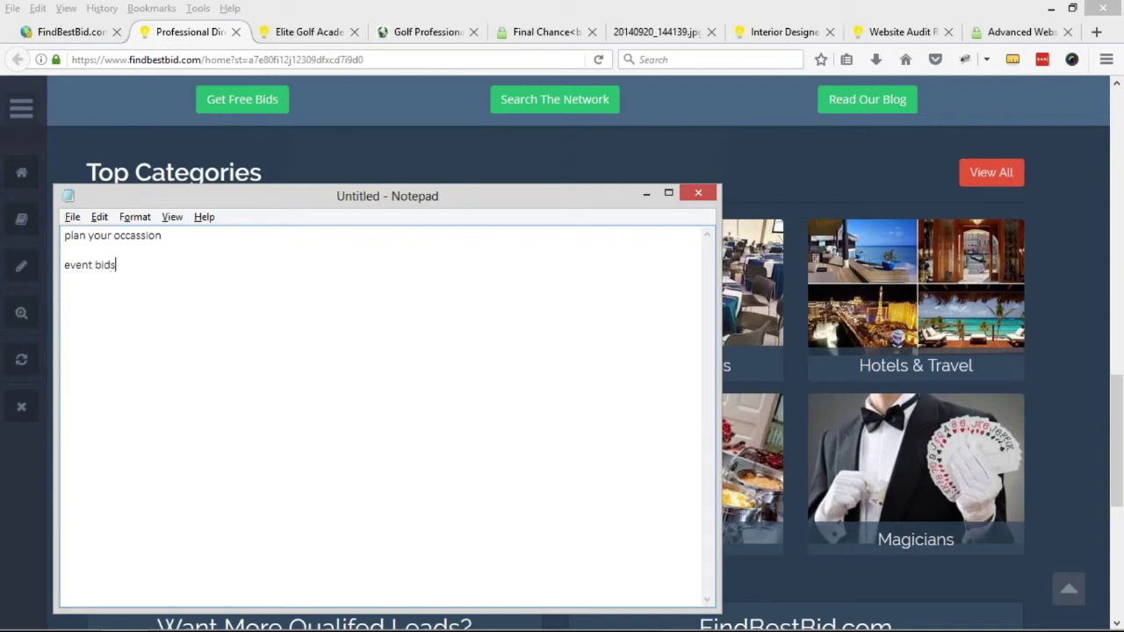
key(Return)
key(Return)
key(alt+Tab)
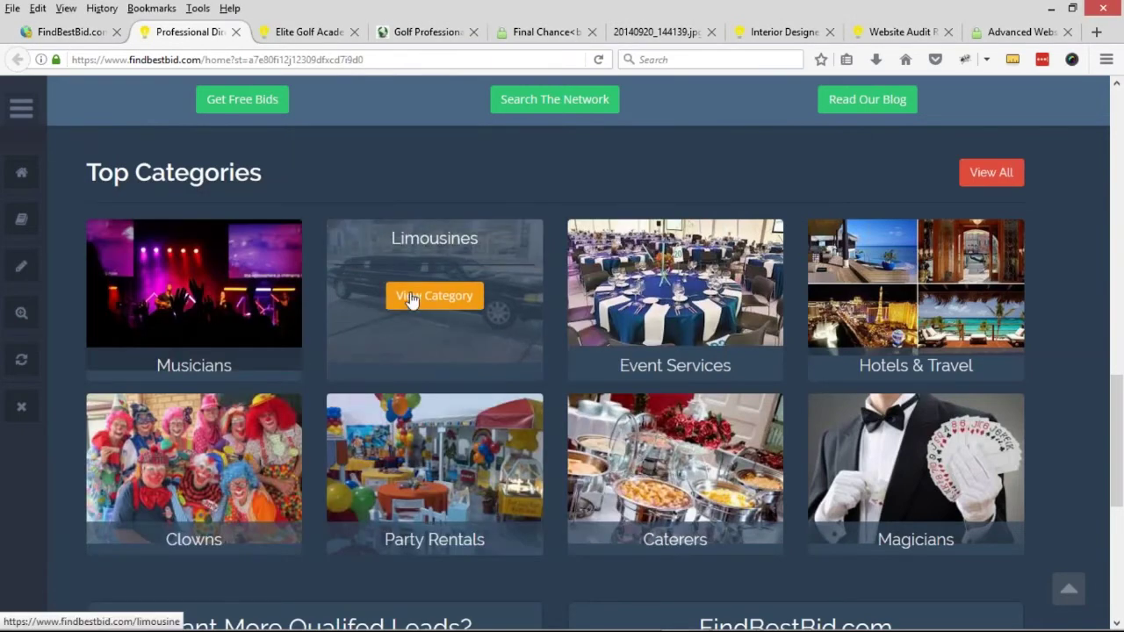
Look over the FindBestBid.com homepage from the instant bids form to Top Categories and return to its header
scroll(363, 293, down, 10)
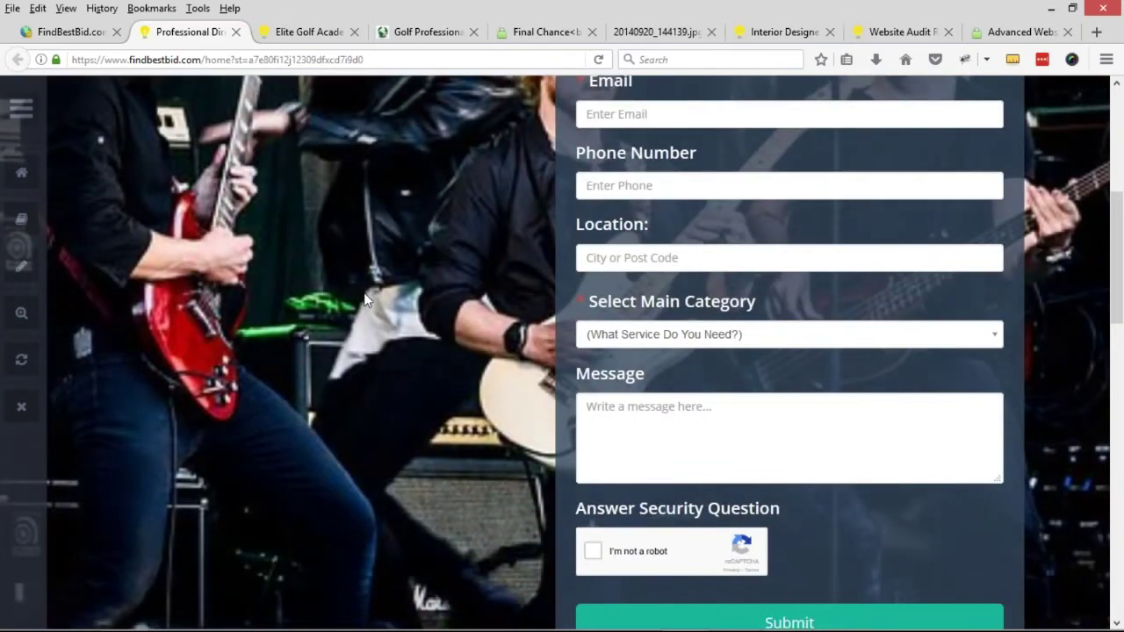
scroll(326, 283, up, 1)
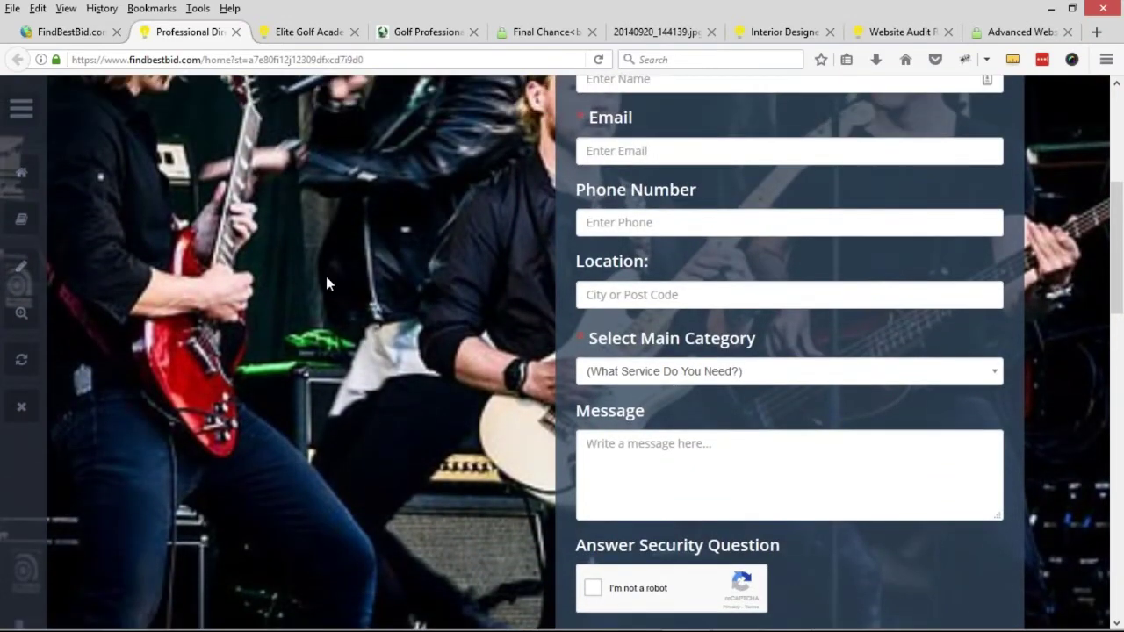
scroll(411, 255, down, 6)
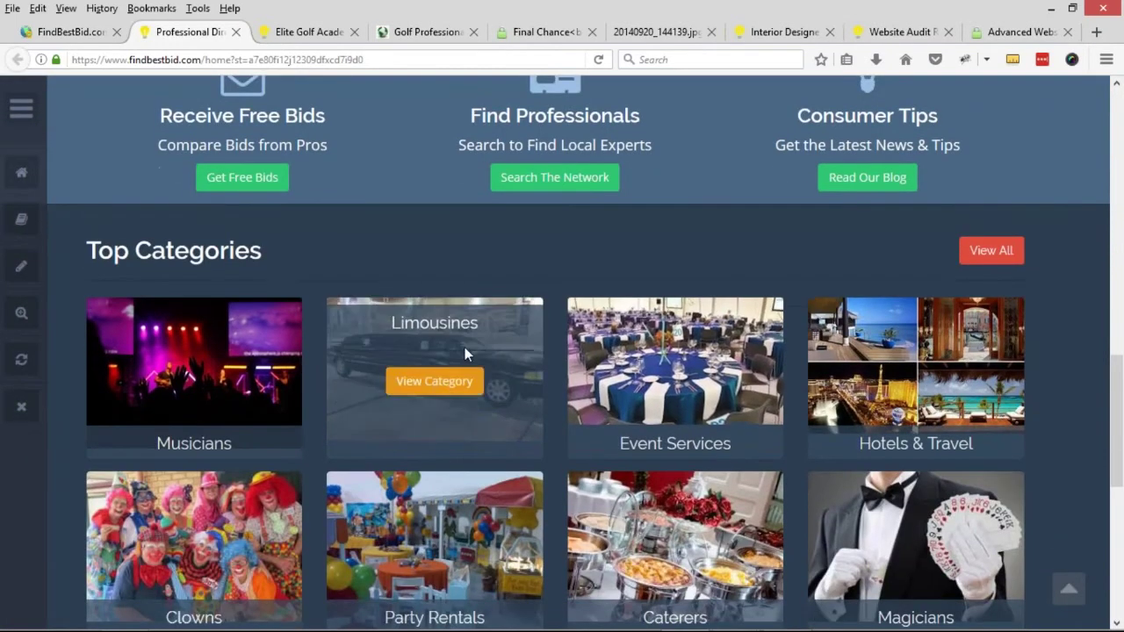
scroll(325, 237, up, 5)
scroll(394, 270, up, 3)
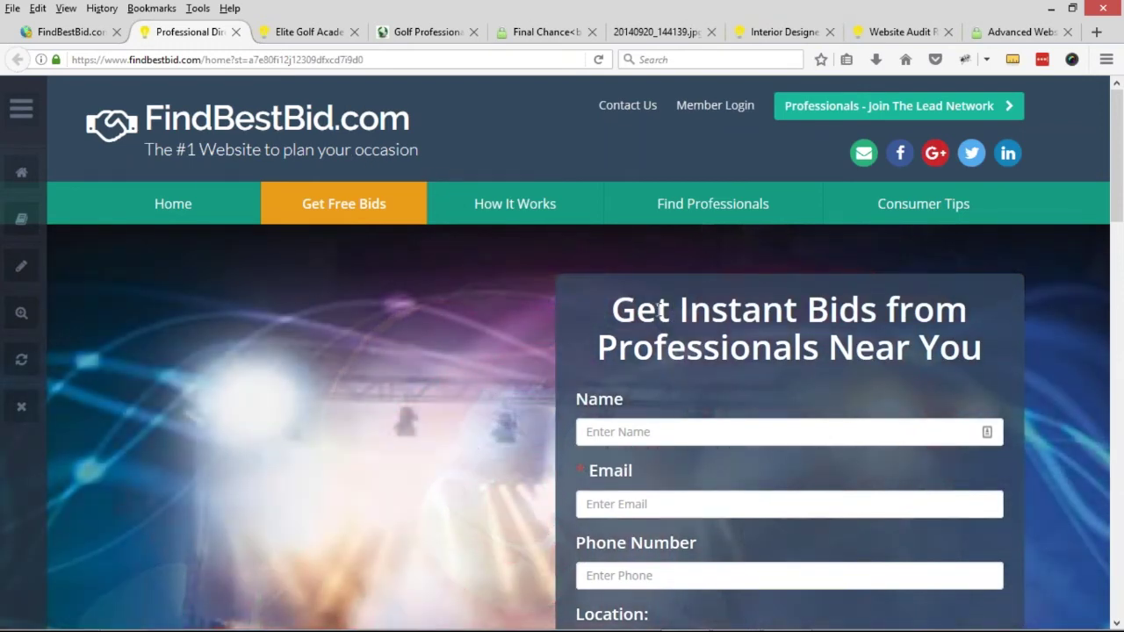
Load movingquotepros.com in place of the Website Audit Review page and place its tab right after the FindBestBid.com homepage
click(782, 31)
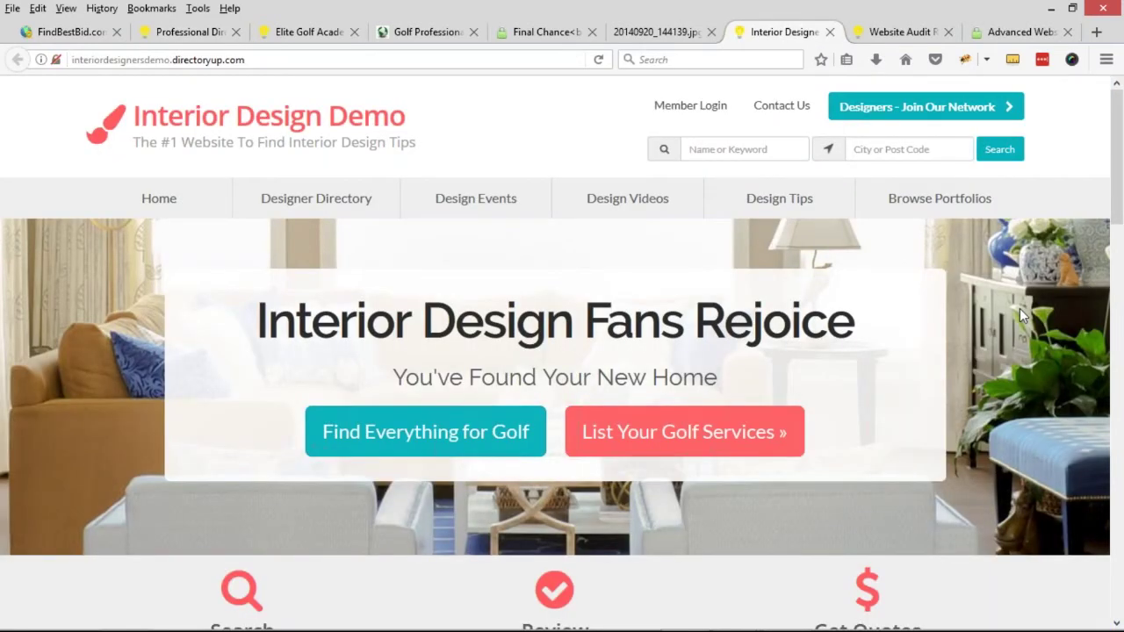
click(885, 39)
click(439, 58)
text(ea)
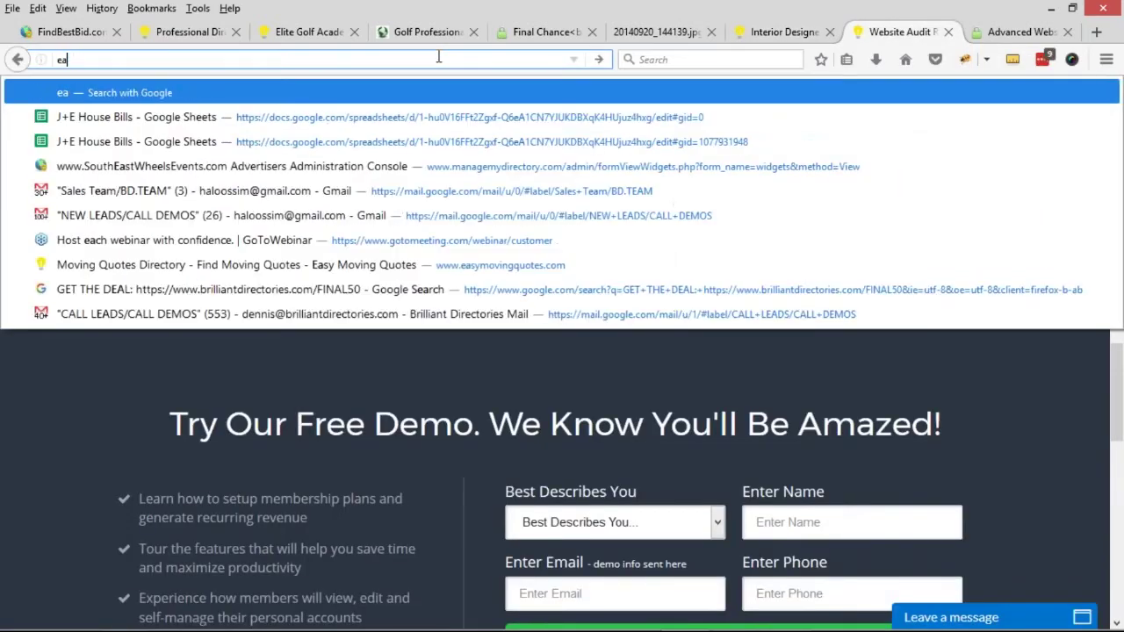
key(BackSpace)
key(BackSpace)
text(movingquotepros.com)
key(Return)
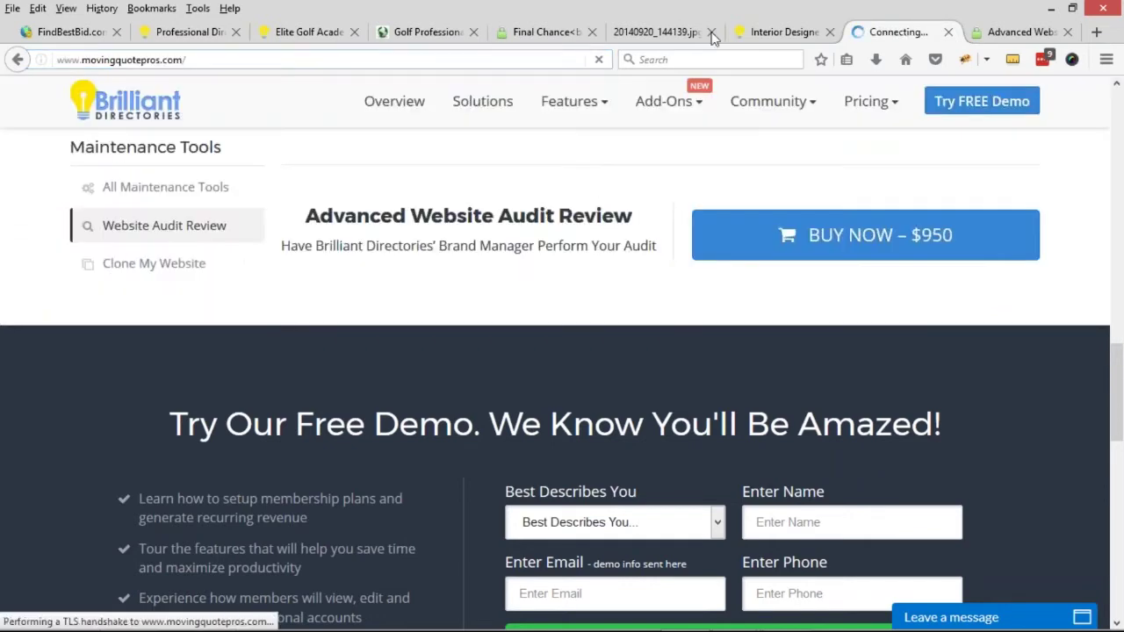
drag(891, 35, 306, 36)
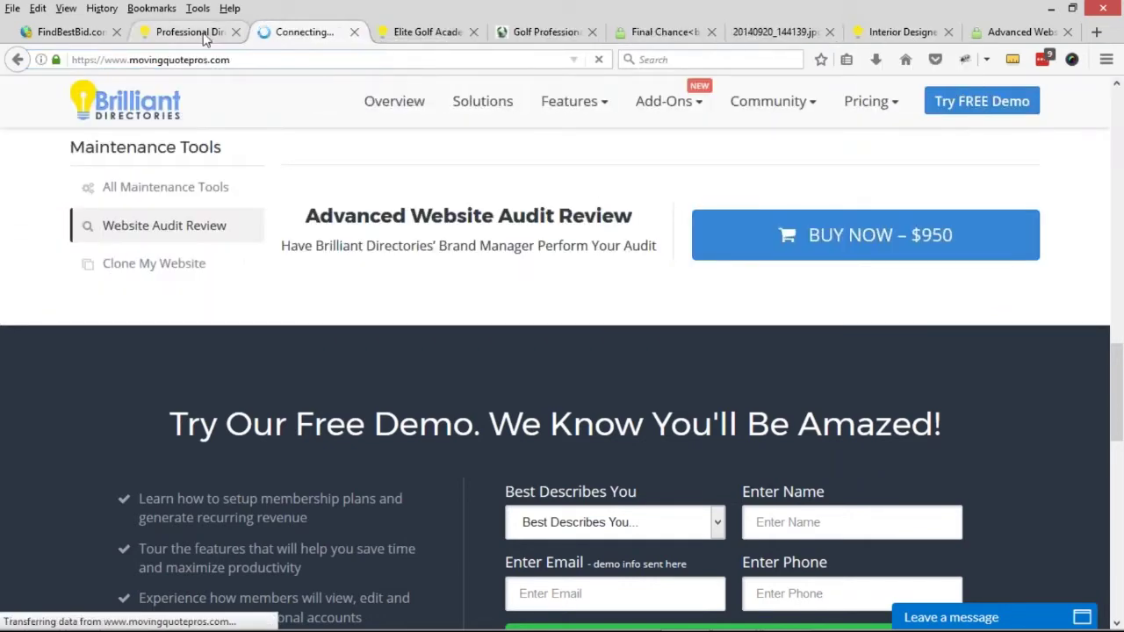
Return to the FindBestBid.com homepage, open its Get Free Bids page in a separate tab, and look over that page
click(203, 33)
scroll(417, 297, down, 1)
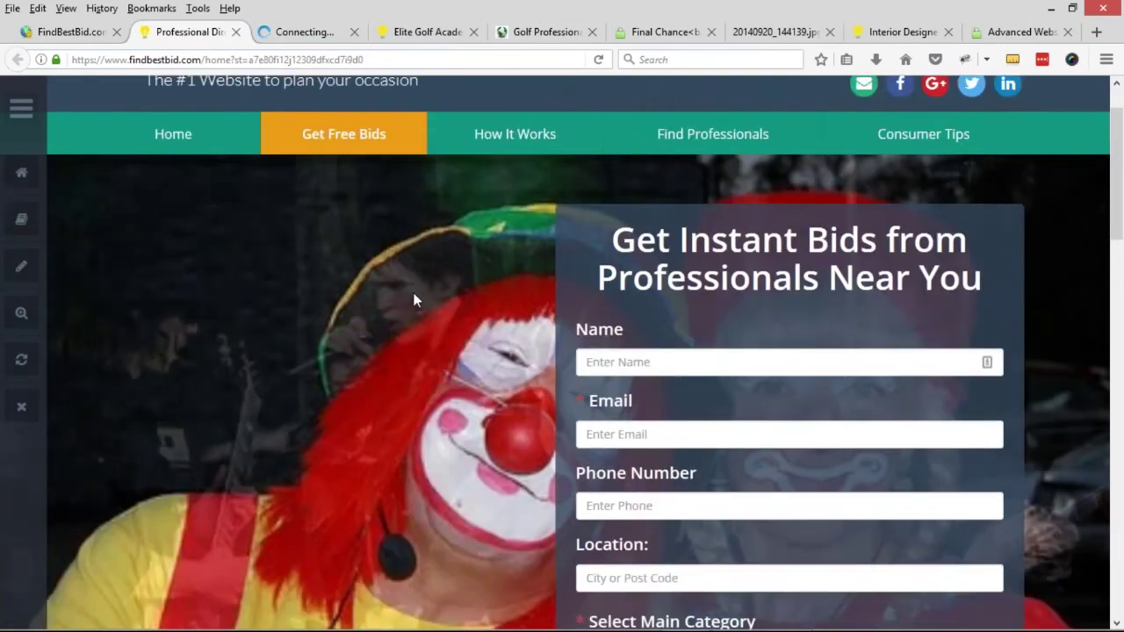
scroll(413, 295, down, 2)
scroll(410, 290, up, 3)
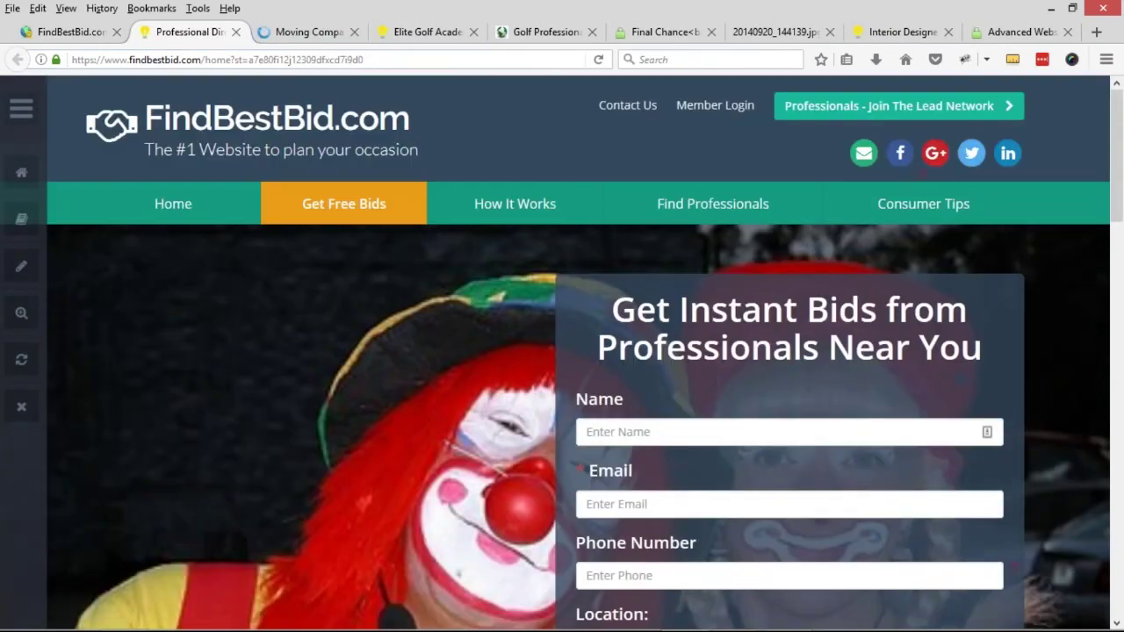
middle_click(360, 216)
click(277, 32)
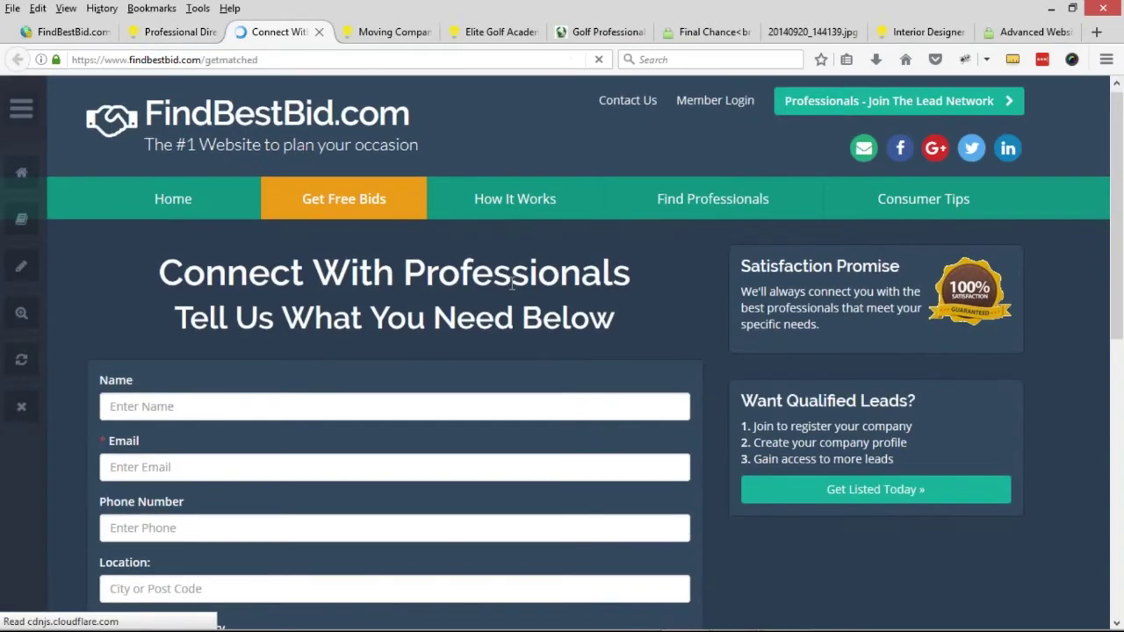
scroll(510, 282, down, 2)
scroll(507, 281, up, 2)
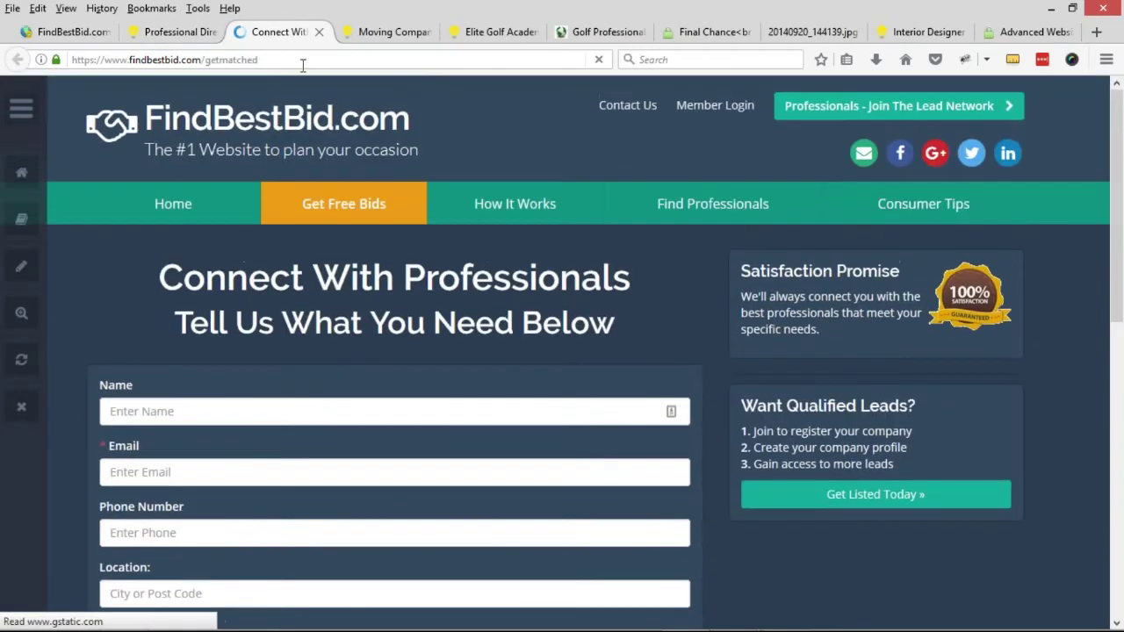
Review the instant bids form on the FindBestBid.com homepage against the "Connect With Professionals" form page
click(176, 35)
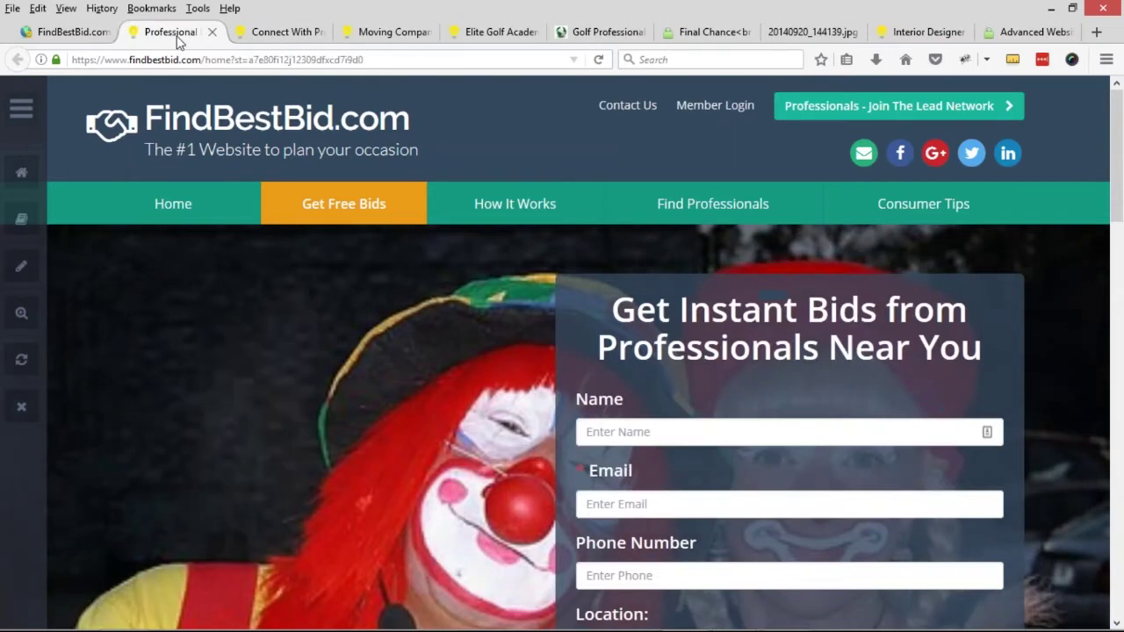
scroll(421, 299, down, 4)
scroll(422, 298, up, 4)
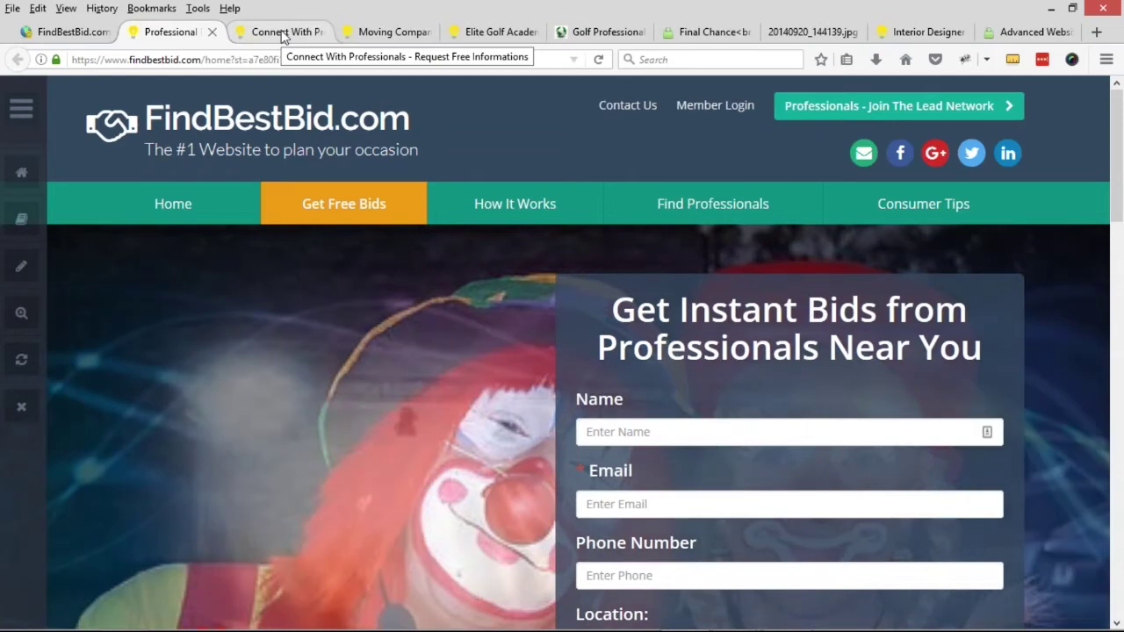
click(281, 35)
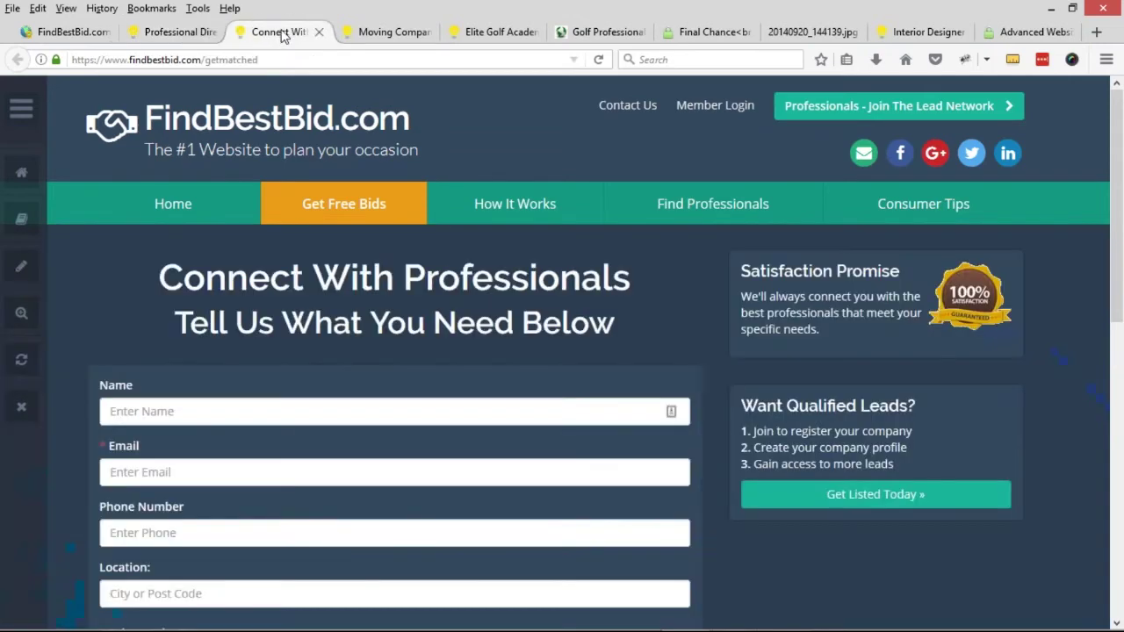
Compare the Moving Quote Pros homepage headline and quote form with the FindBestBid.com homepage
click(397, 35)
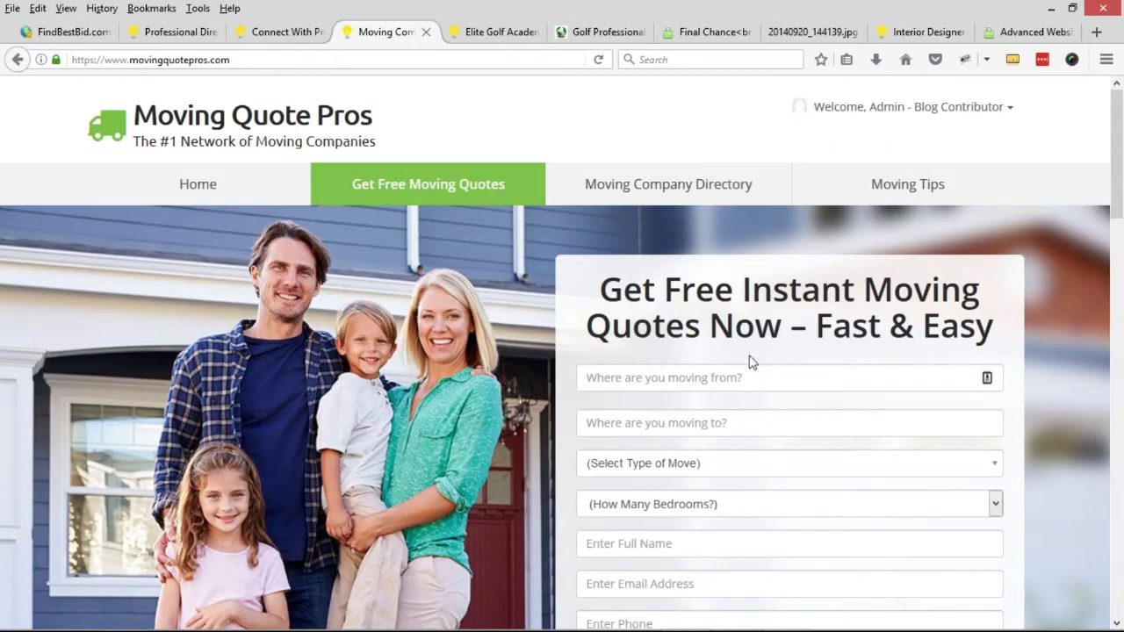
click(180, 31)
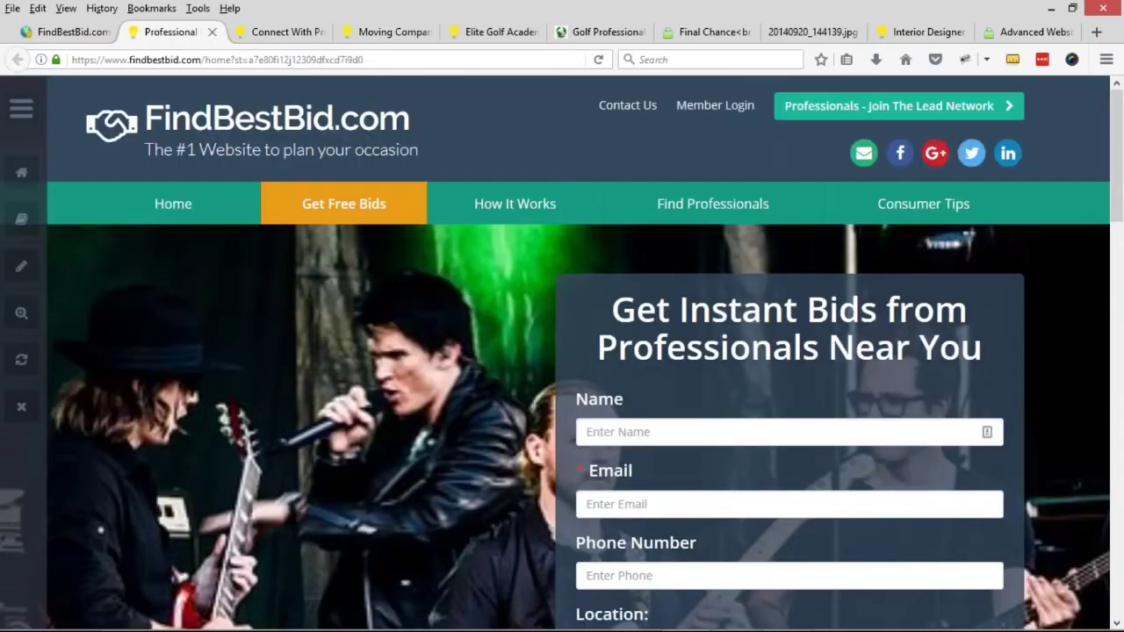
scroll(549, 324, down, 2)
scroll(281, 334, up, 2)
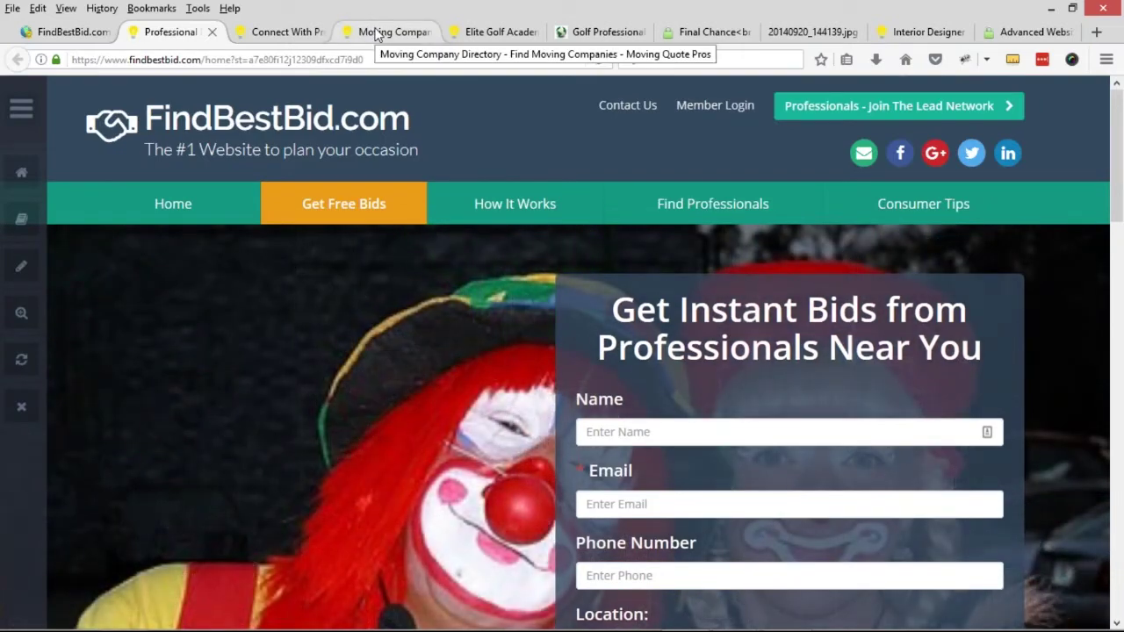
click(375, 33)
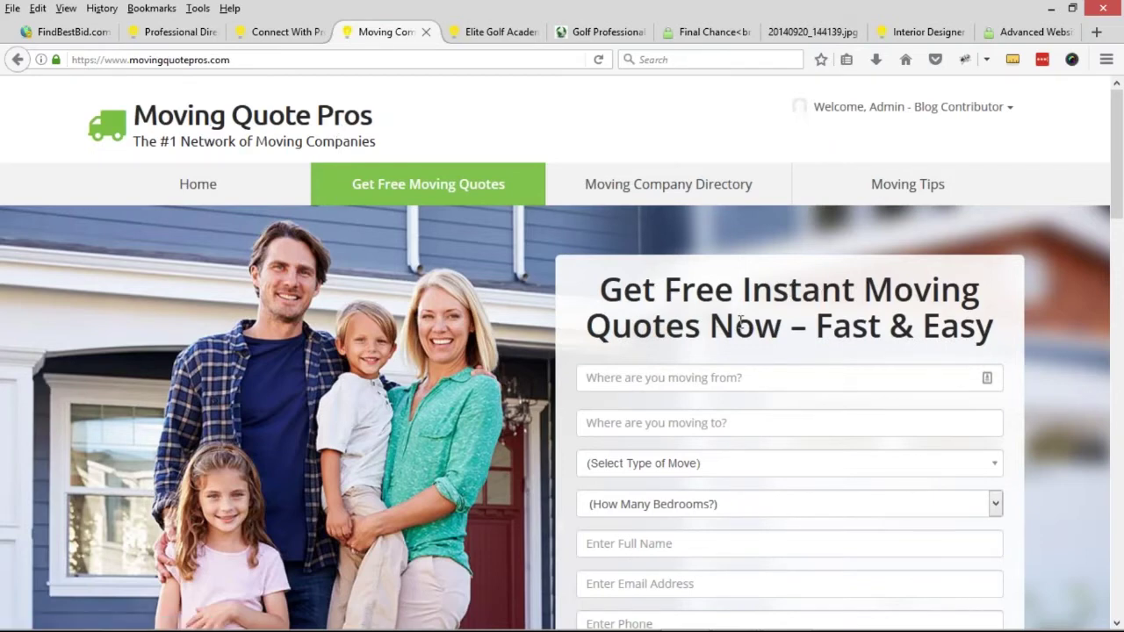
Fill in "Los Angeles, CA, USA" as the moving-from location in the Moving Quote Pros quote form
scroll(797, 297, down, 2)
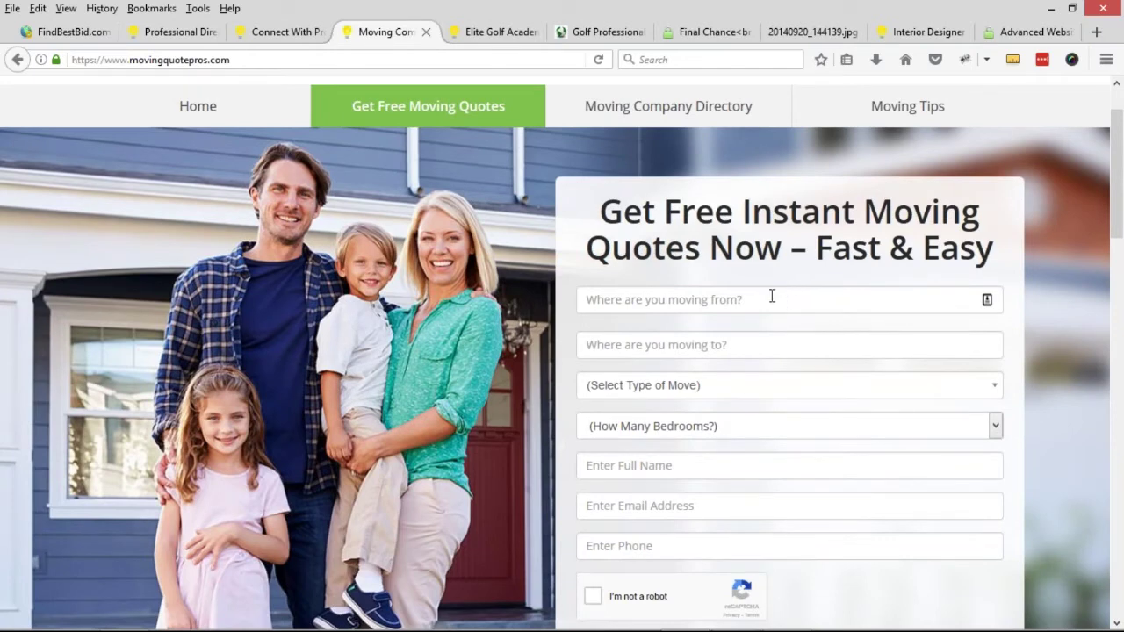
click(723, 299)
text(los ane)
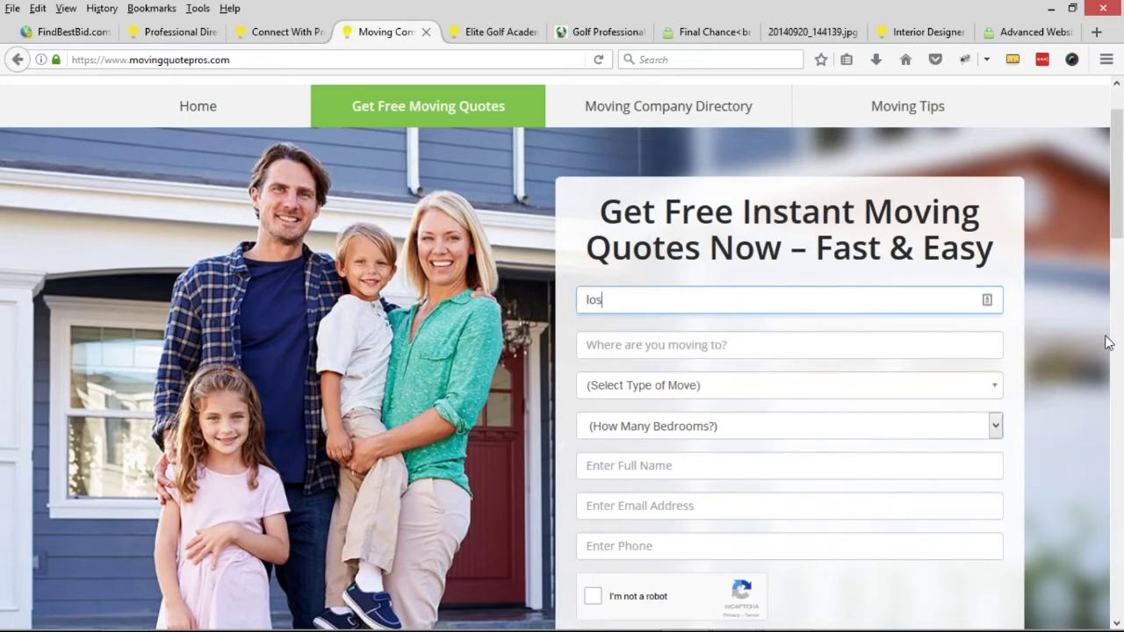
click(753, 338)
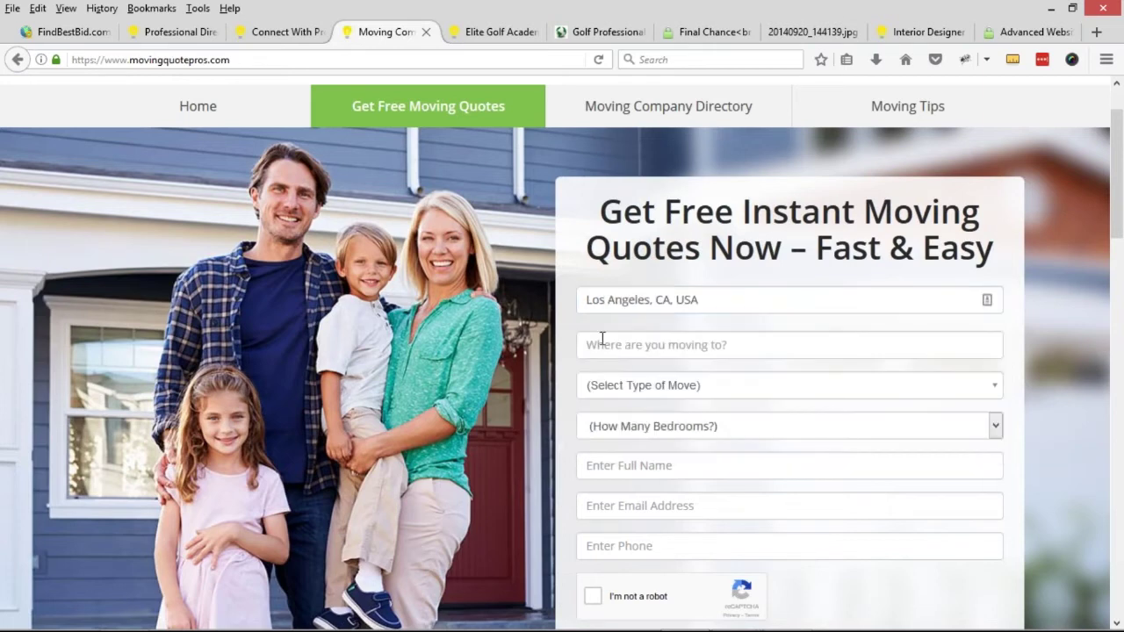
scroll(477, 360, up, 2)
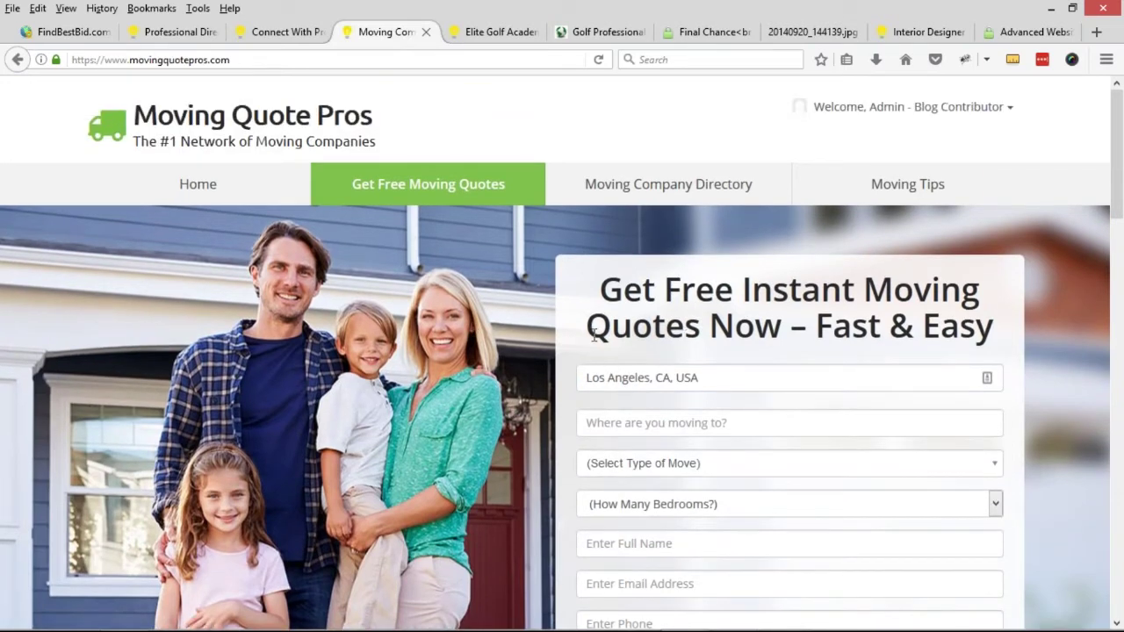
Open loanbrokerpros.com in the same tab and briefly highlight its "Get Matched Now & Get Instant Loan Quotes" headline
click(260, 53)
text(loanbrokerpros.com/)
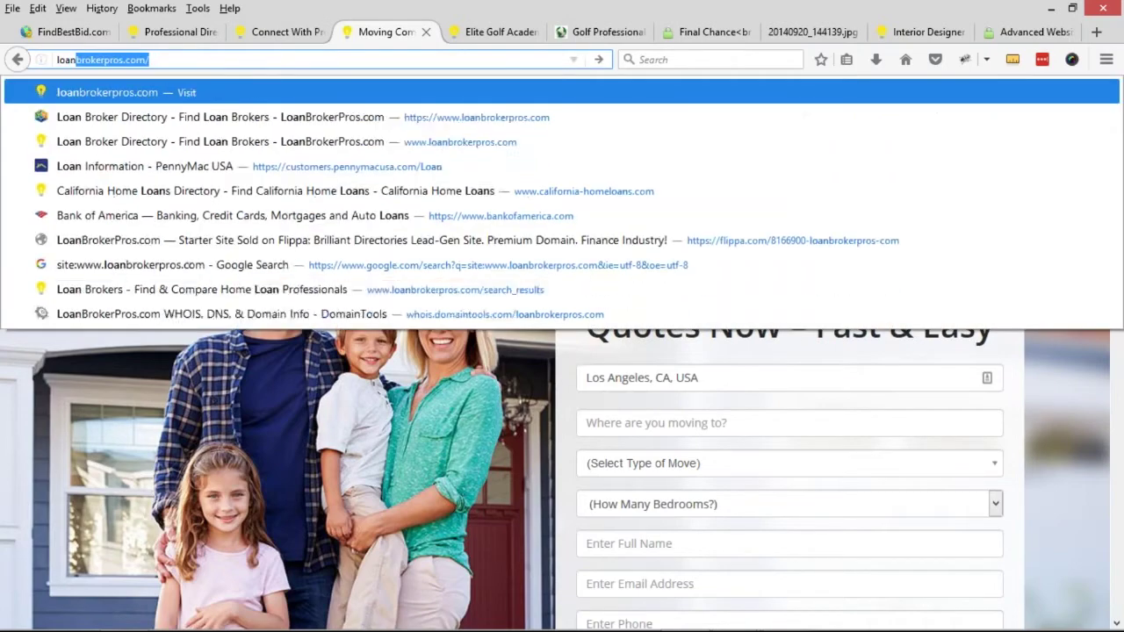
key(Return)
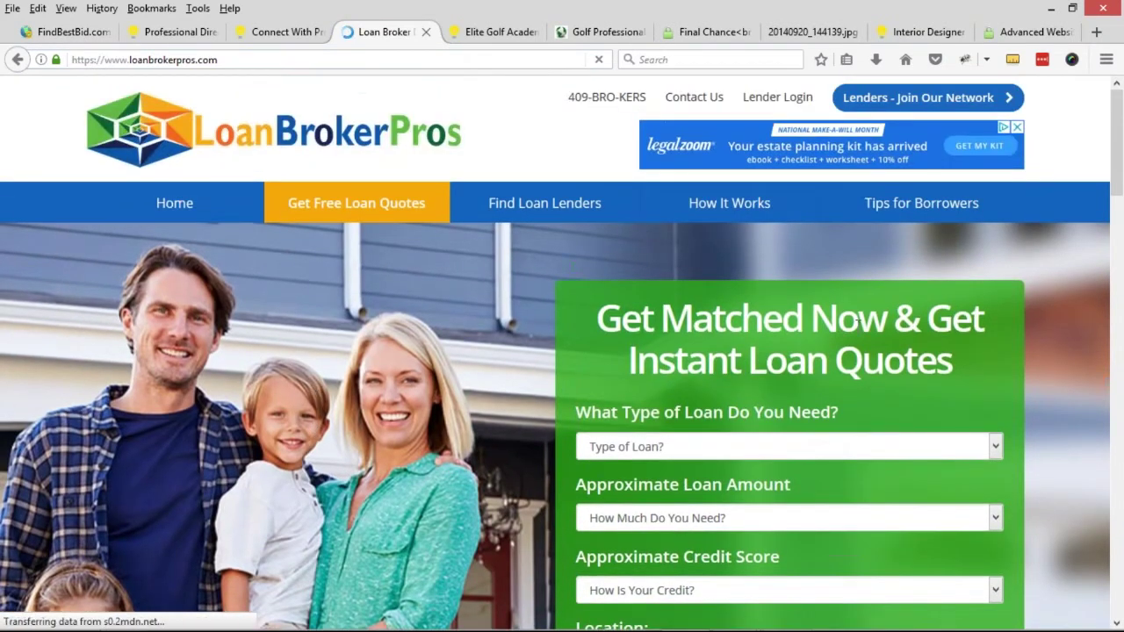
drag(948, 342, 597, 318)
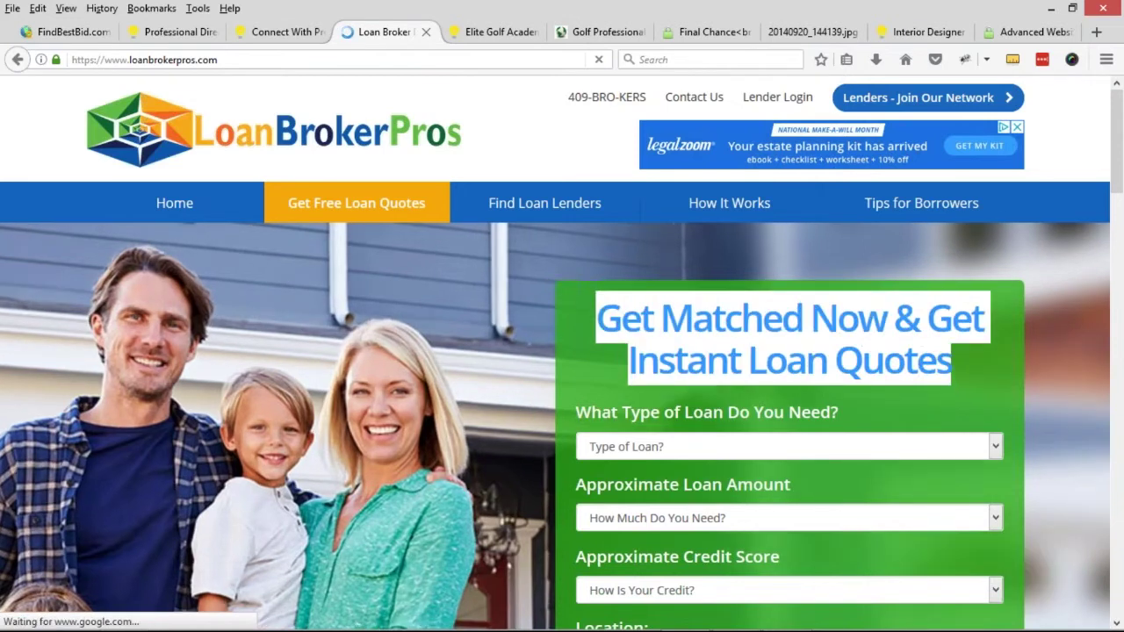
click(847, 347)
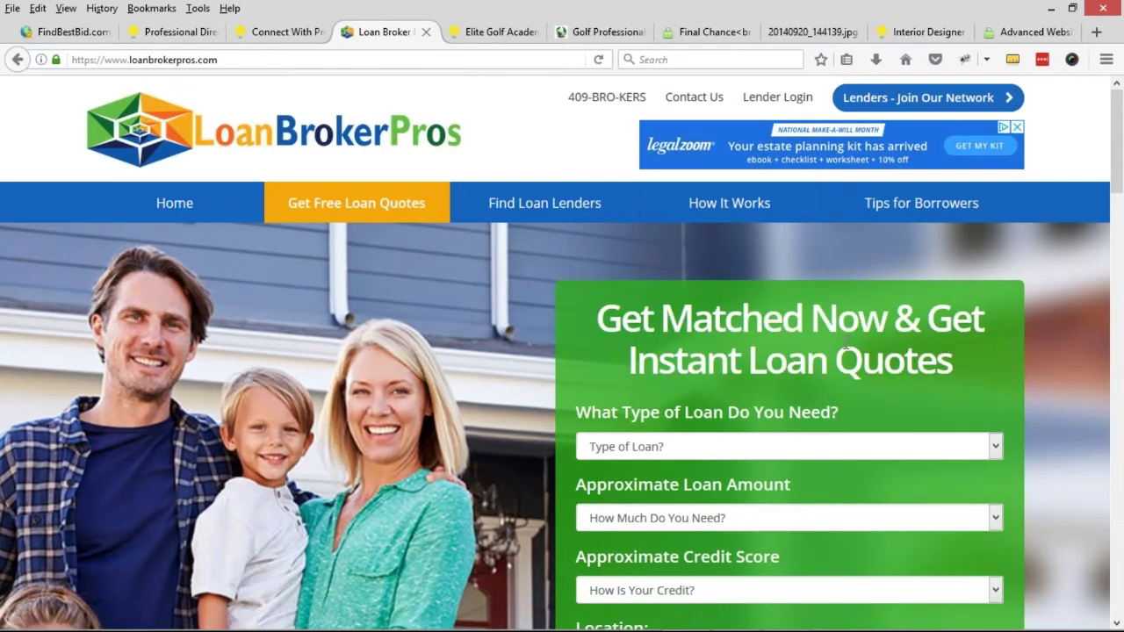
Review the FindBestBid.com homepage once more, followed by its Get Free Bids page
click(175, 33)
scroll(367, 325, down, 1)
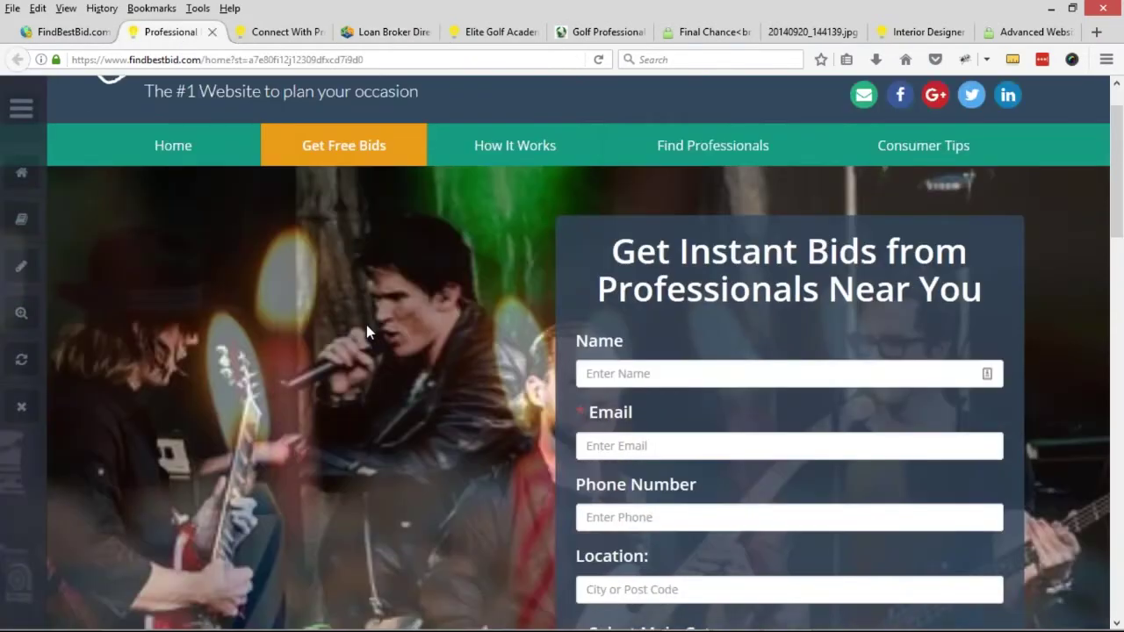
scroll(1026, 120, up, 2)
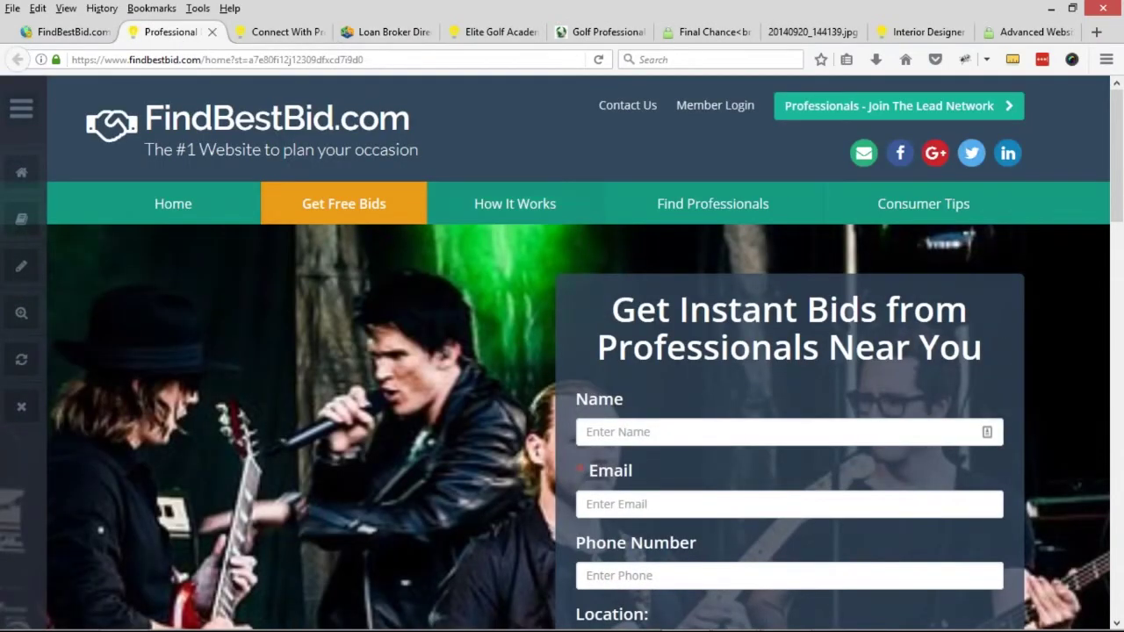
click(279, 32)
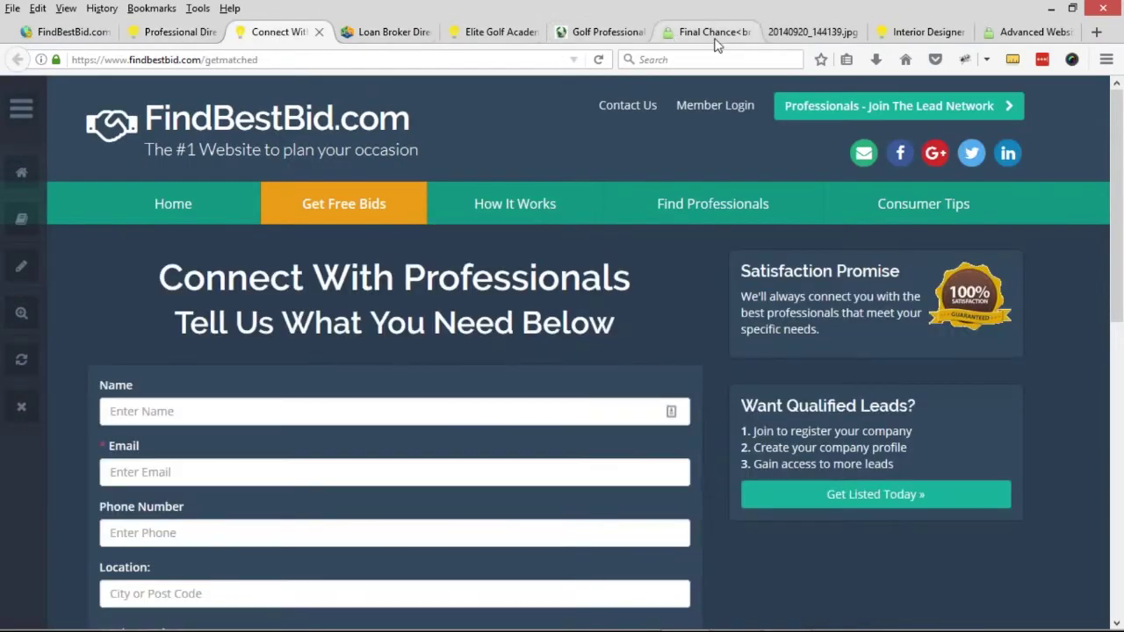
On the Interior Design Demo homepage, inspect the "Find Everything for Golf" button with Firebug, open its HTML for editing, and close the inspector
click(898, 37)
scroll(676, 359, down, 2)
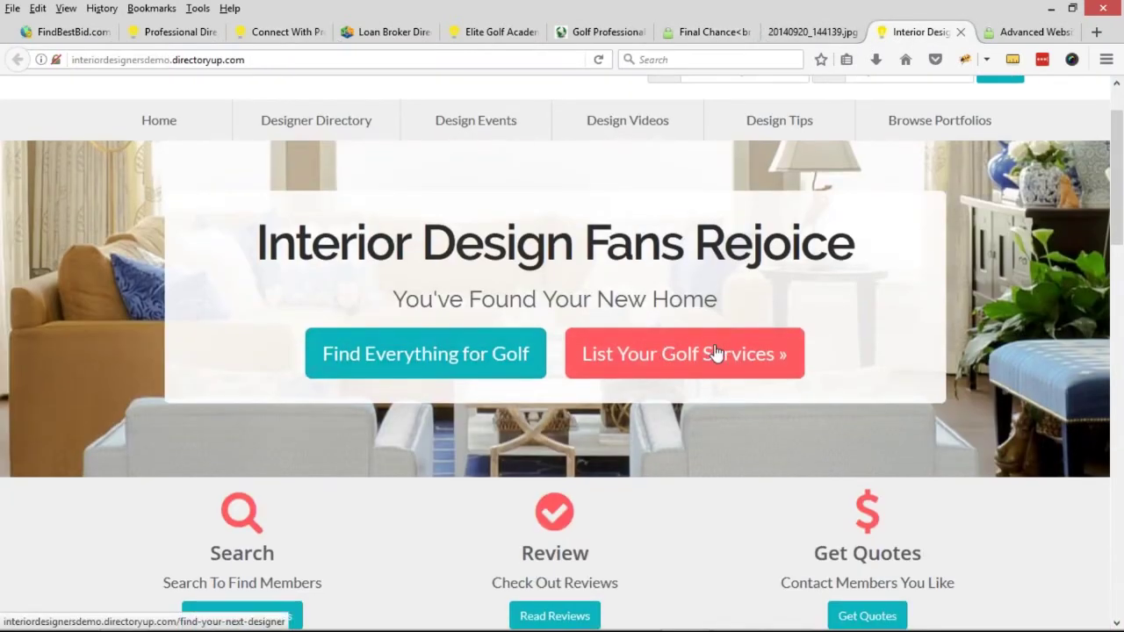
right_click(428, 338)
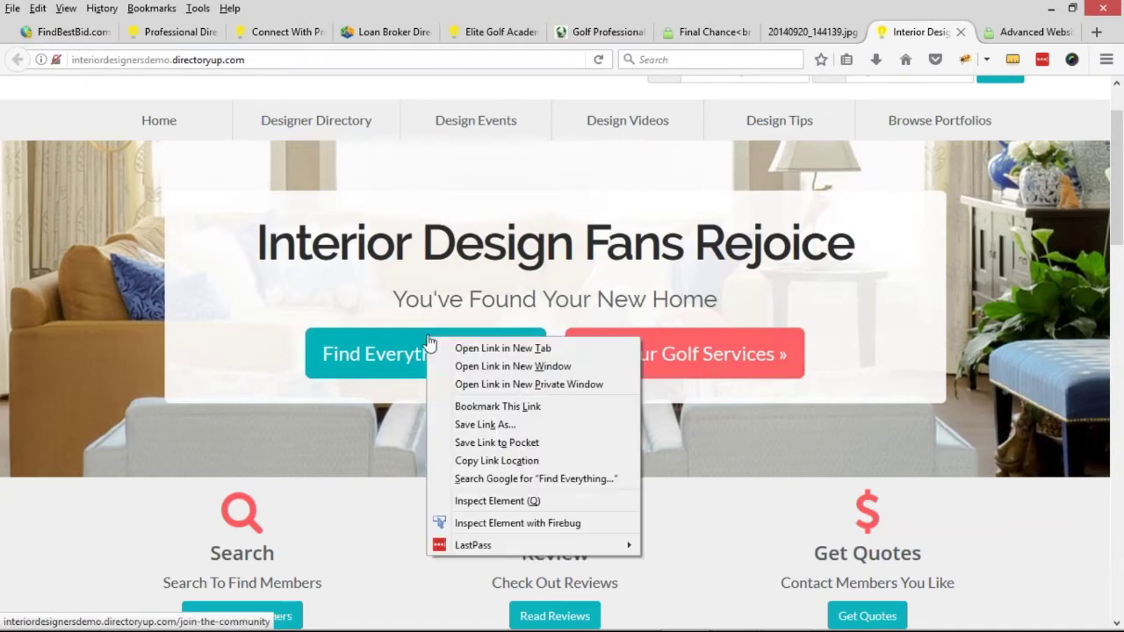
click(505, 525)
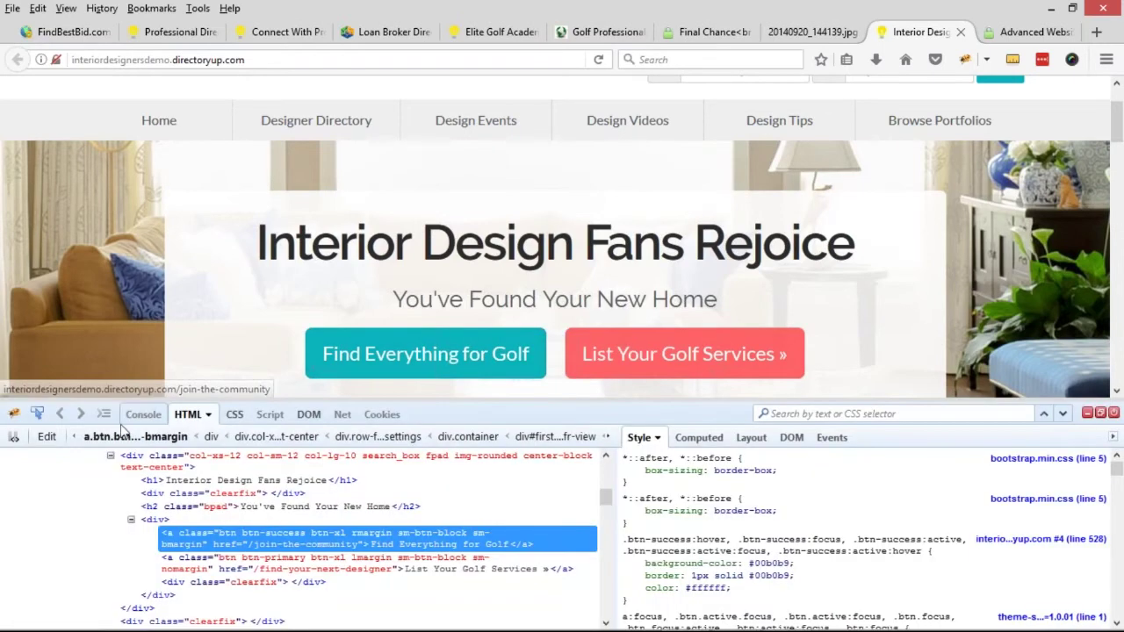
click(48, 437)
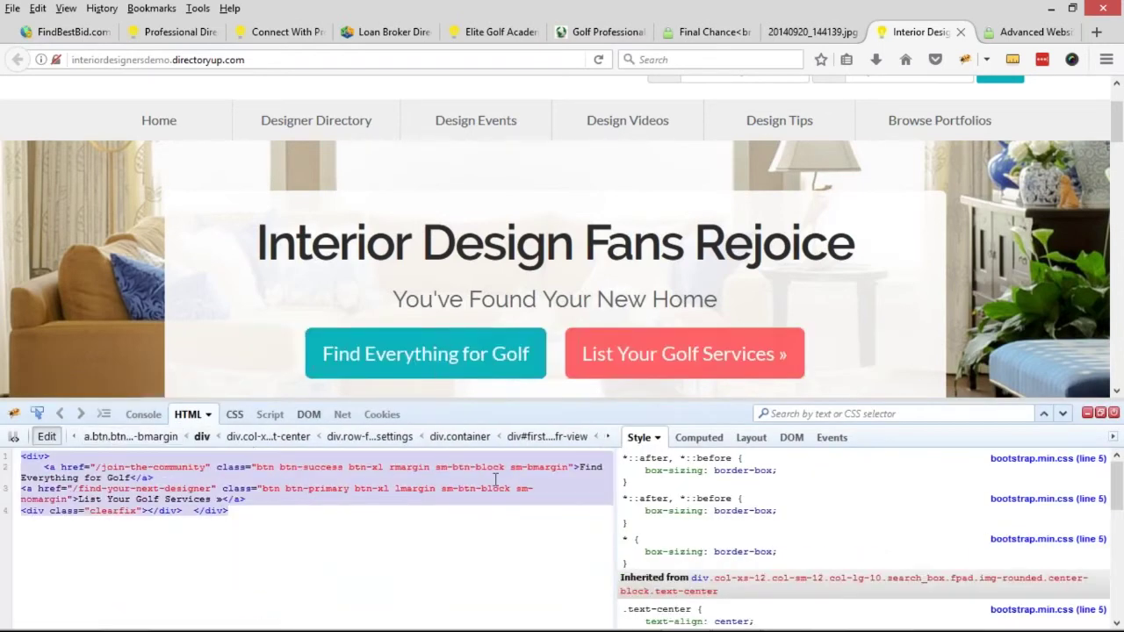
click(1088, 411)
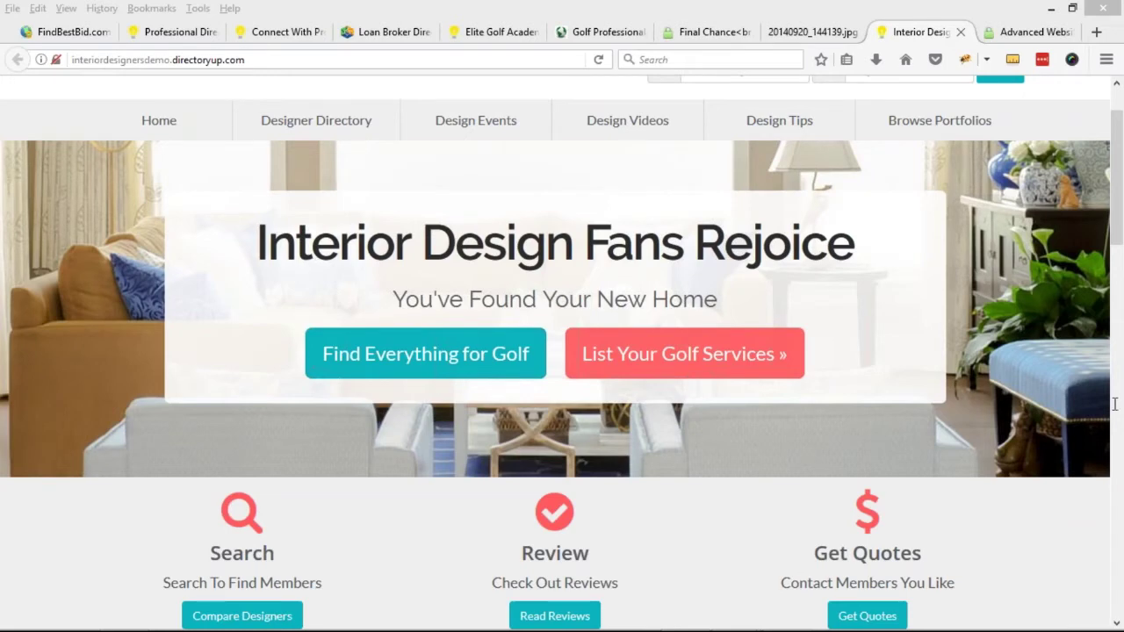
Open Design Settings in the FindBestBid.com admin dashboard and look over the site's public homepage in its own tab
click(35, 32)
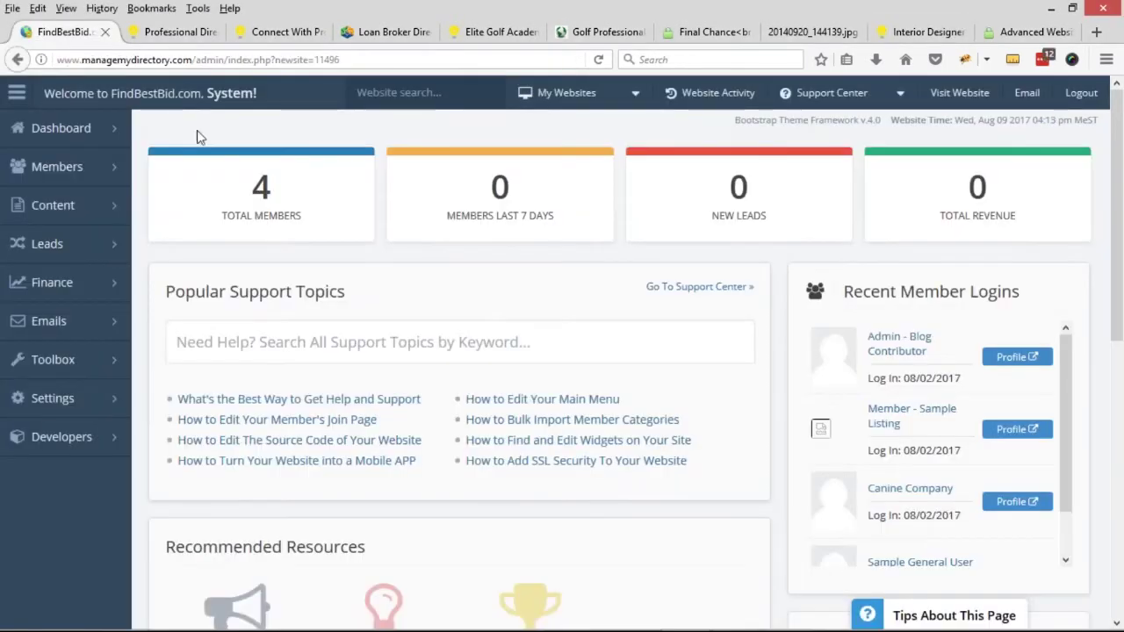
mouse_move(53, 398)
click(188, 351)
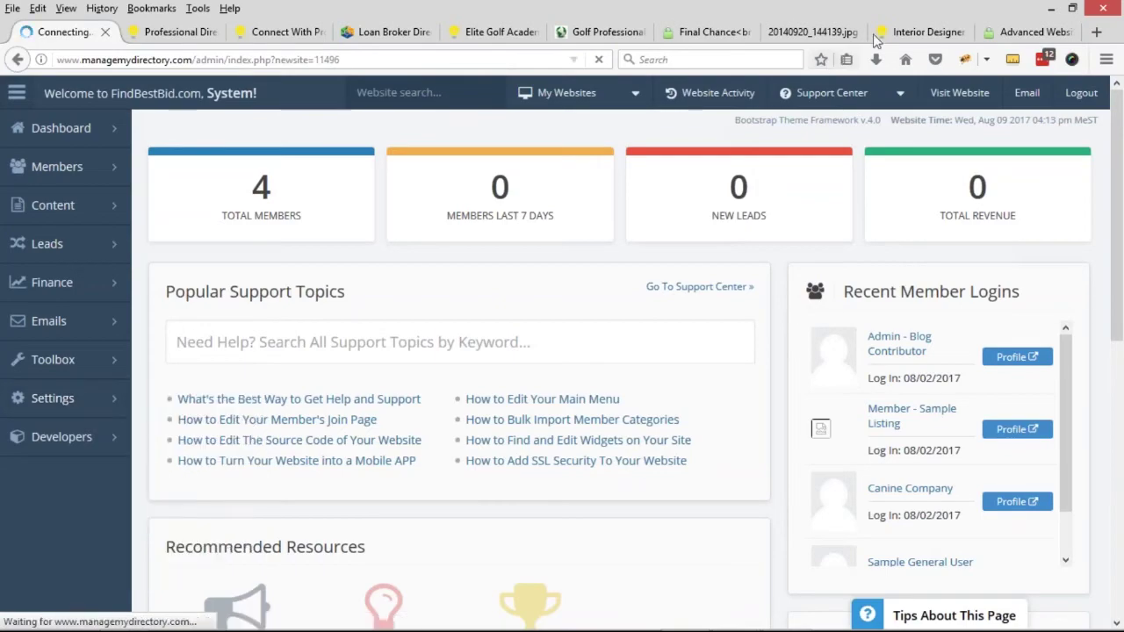
key(ctrl+Tab)
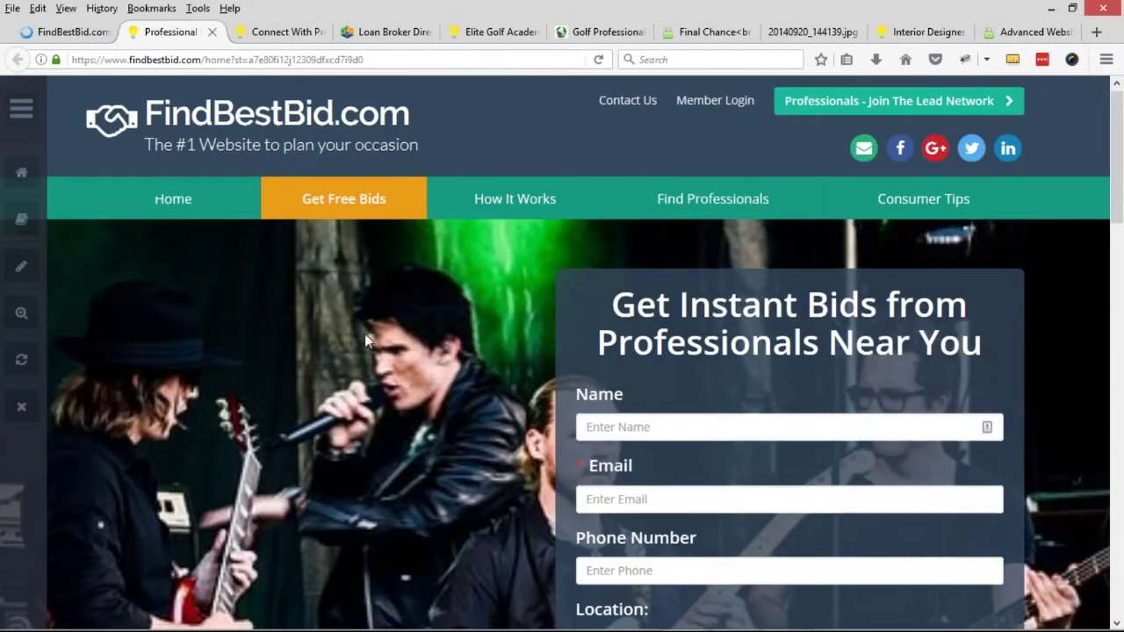
scroll(365, 333, down, 5)
scroll(366, 340, up, 4)
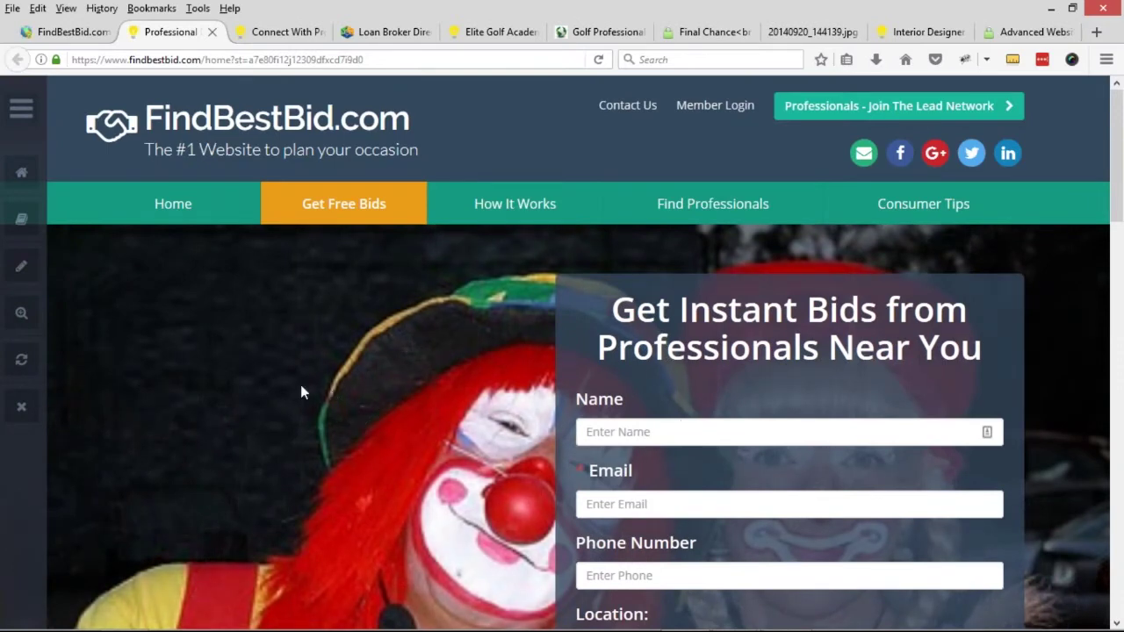
Return to the FindBestBid.com admin and expand the Homepage Search Settings under Homepage Layout
click(48, 35)
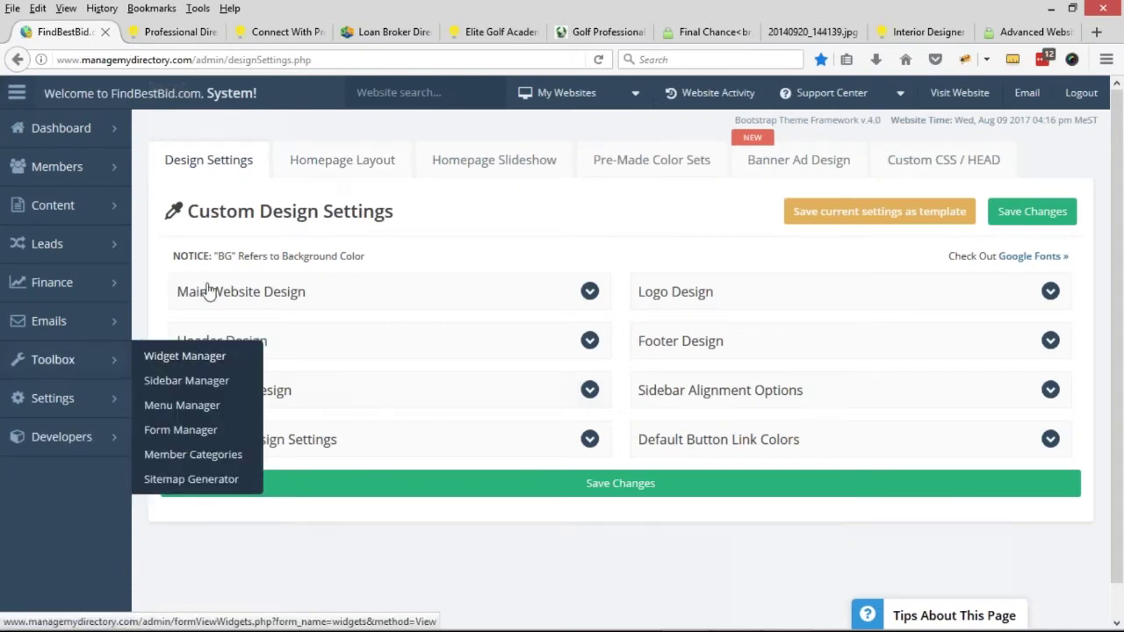
click(354, 163)
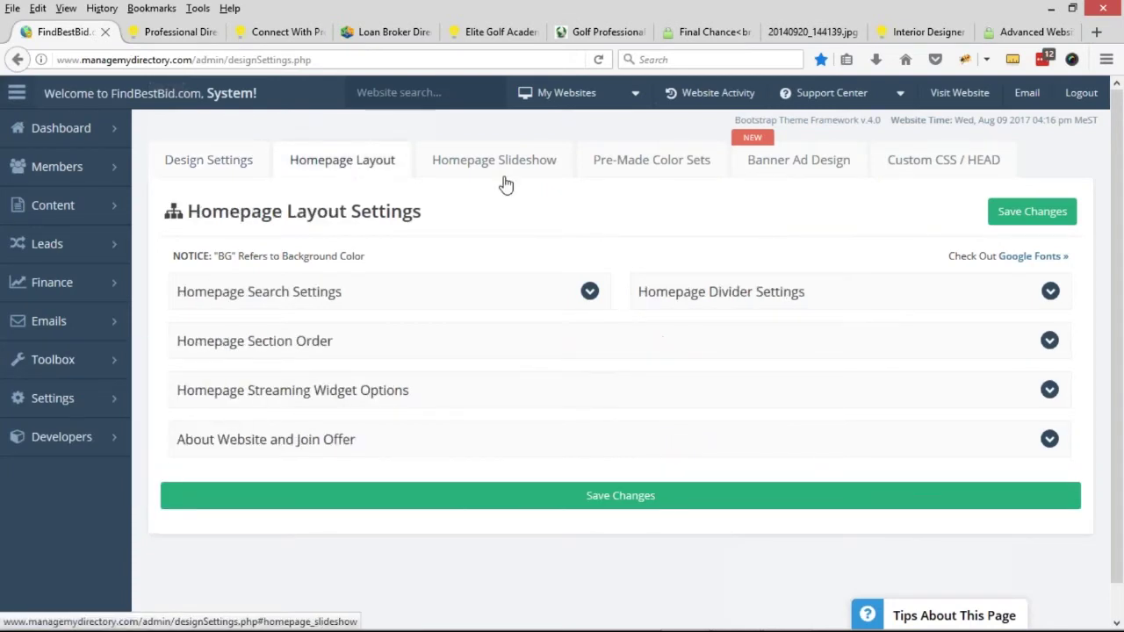
click(347, 297)
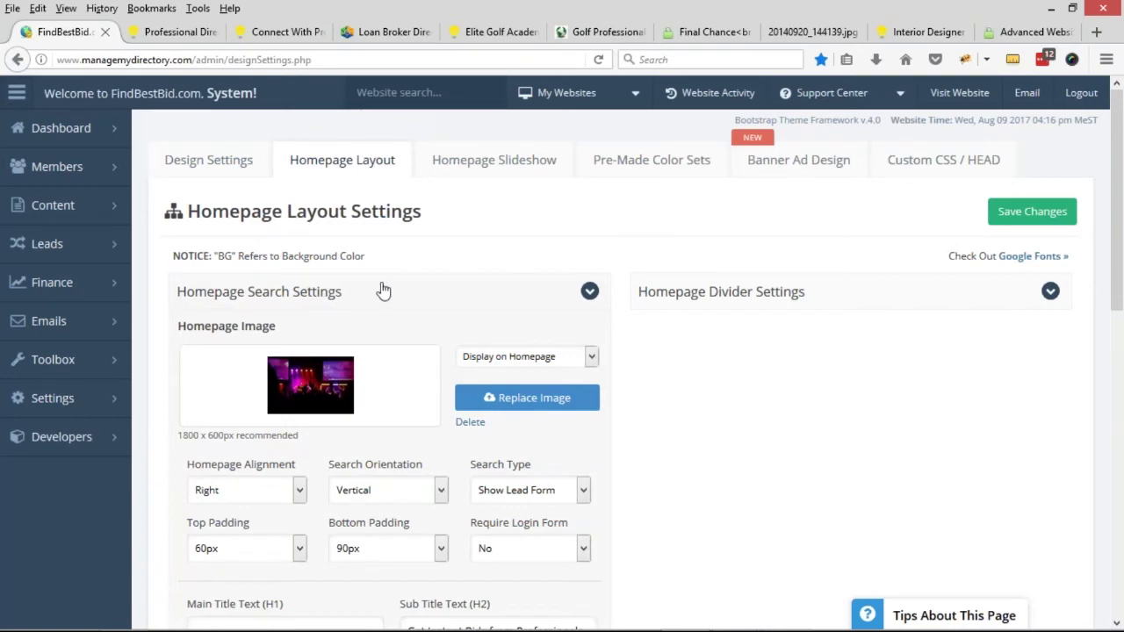
Set the homepage Search Type to Hero Message with Link
scroll(473, 318, down, 2)
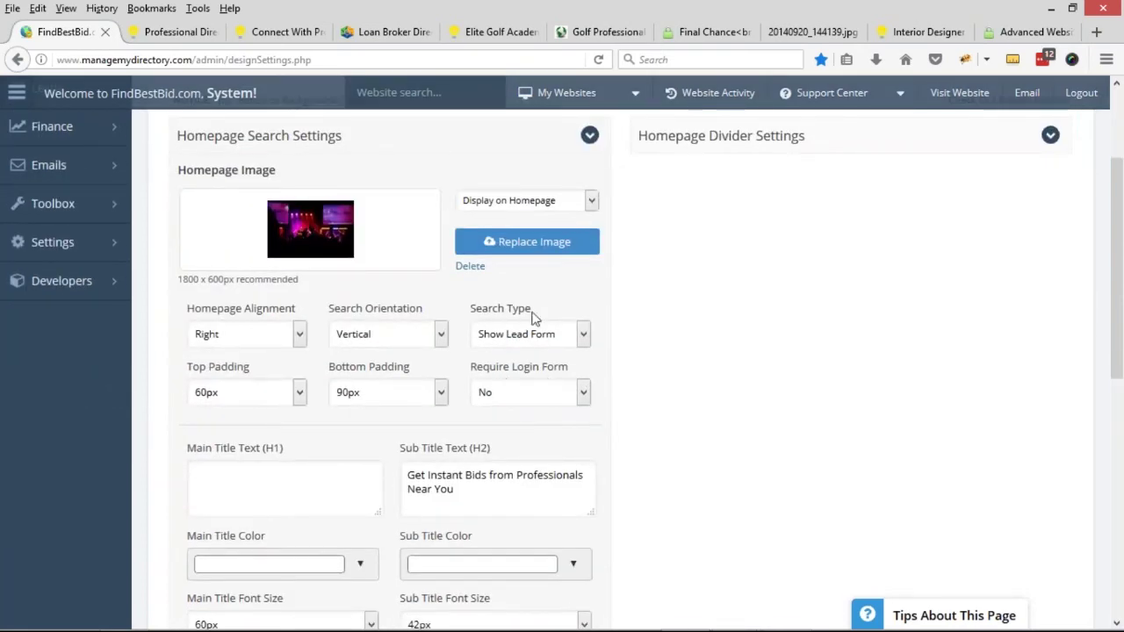
click(553, 339)
click(553, 336)
click(541, 336)
scroll(555, 446, up, 5)
scroll(555, 446, up, 1)
scroll(563, 422, down, 10)
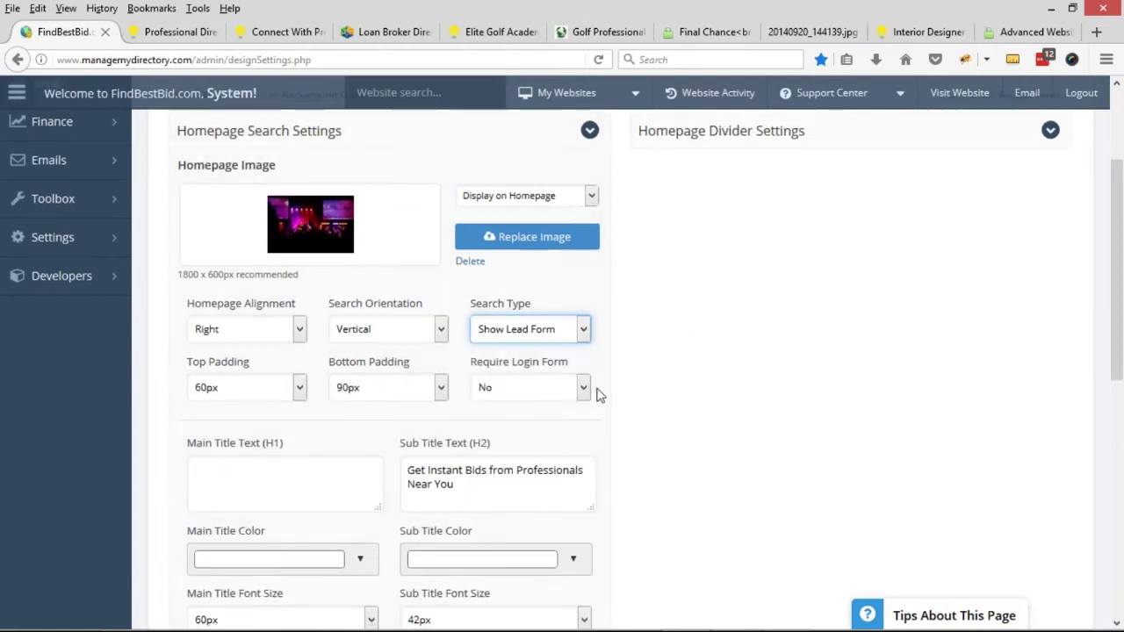
click(542, 257)
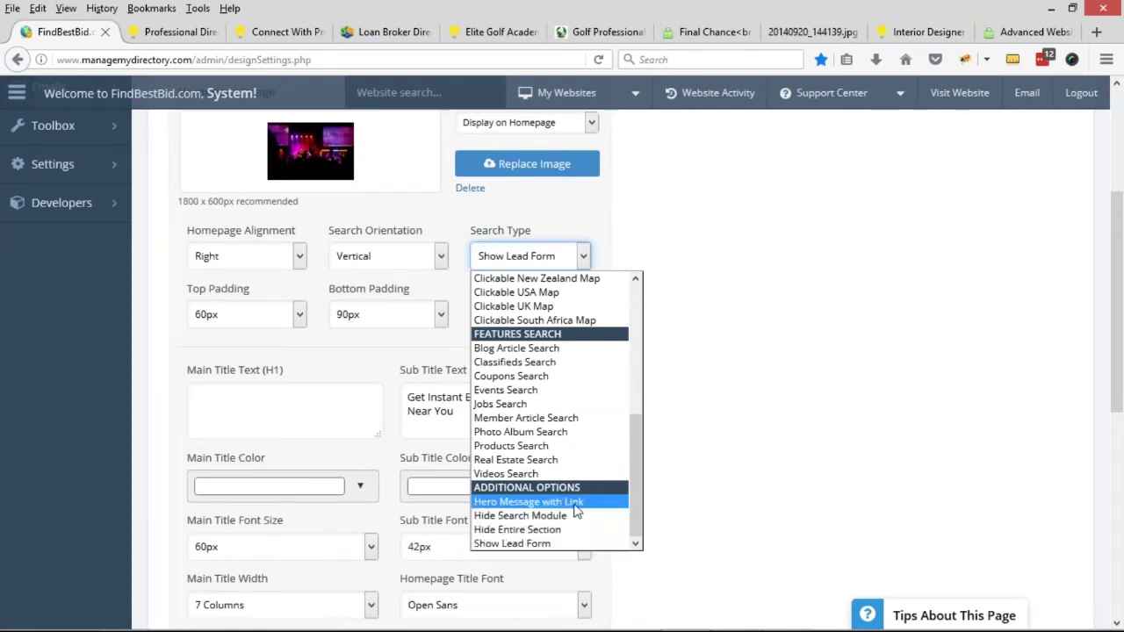
click(528, 502)
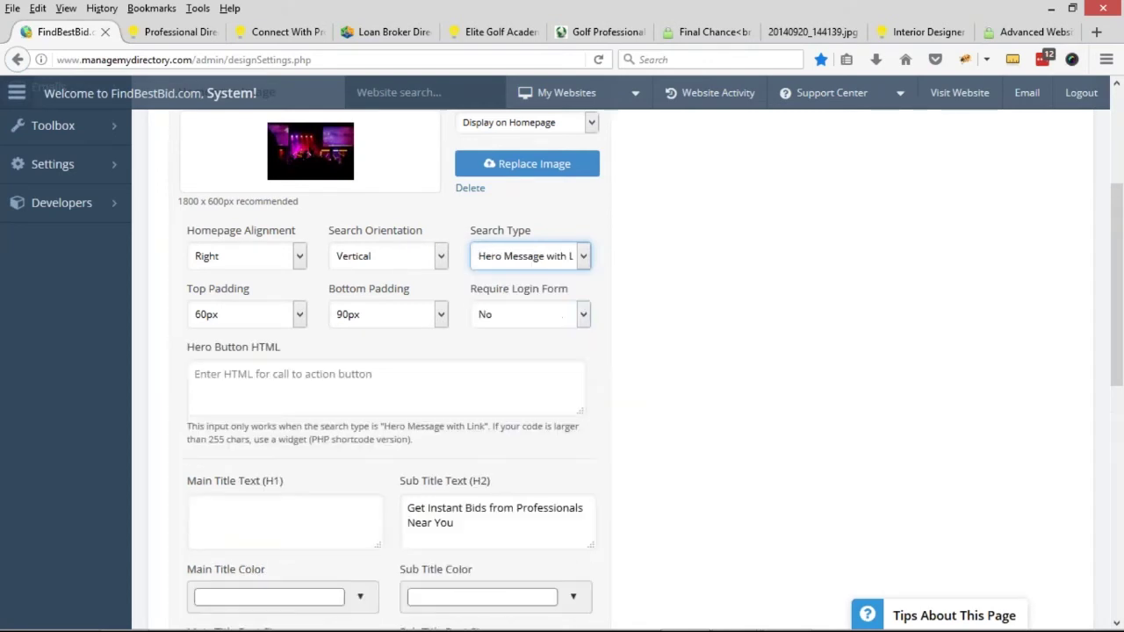
Paste the copied two-button code into the Hero Button HTML field and enlarge the field to show all the code
click(306, 391)
key(ctrl+v)
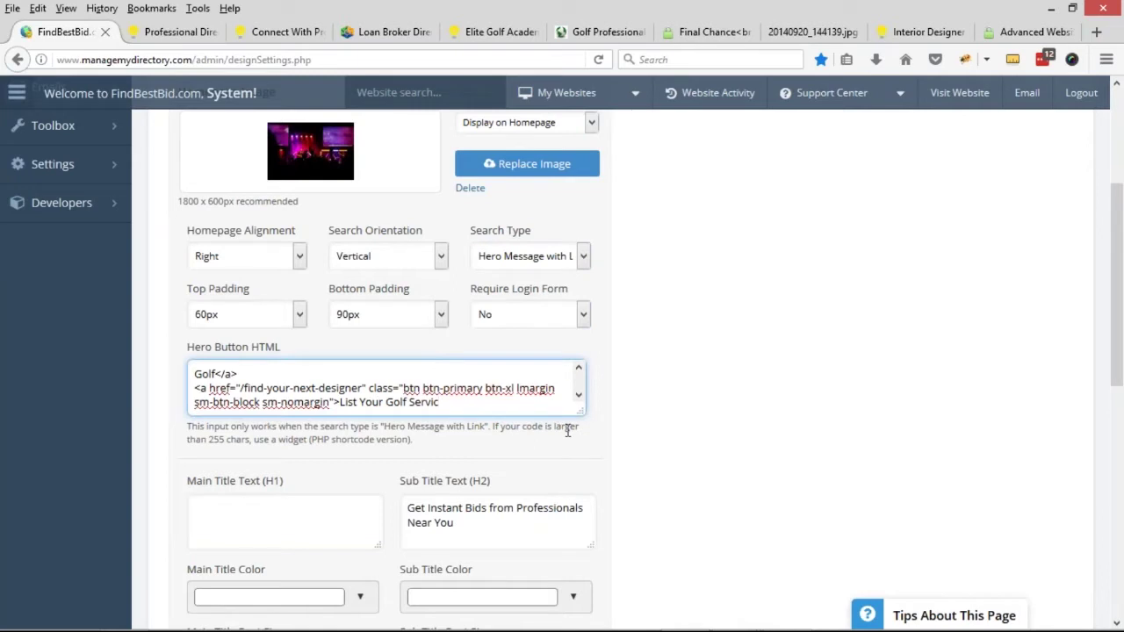
drag(571, 410, 569, 511)
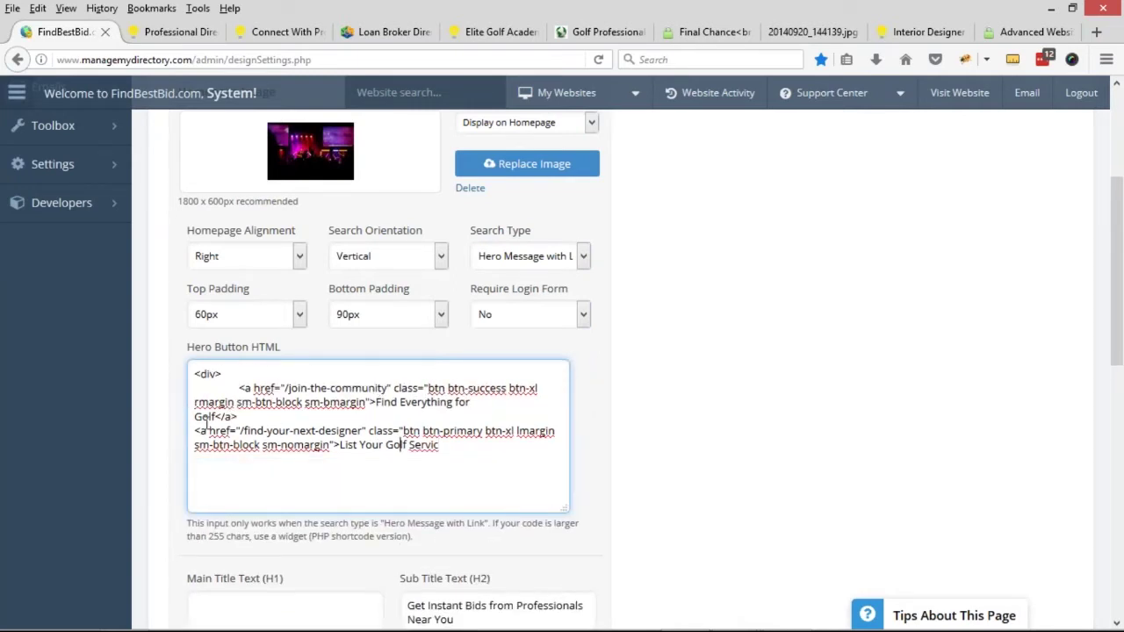
In the hero button HTML, point the first link to /getmatched and the second link to /join
drag(287, 387, 388, 387)
text(getmatched)
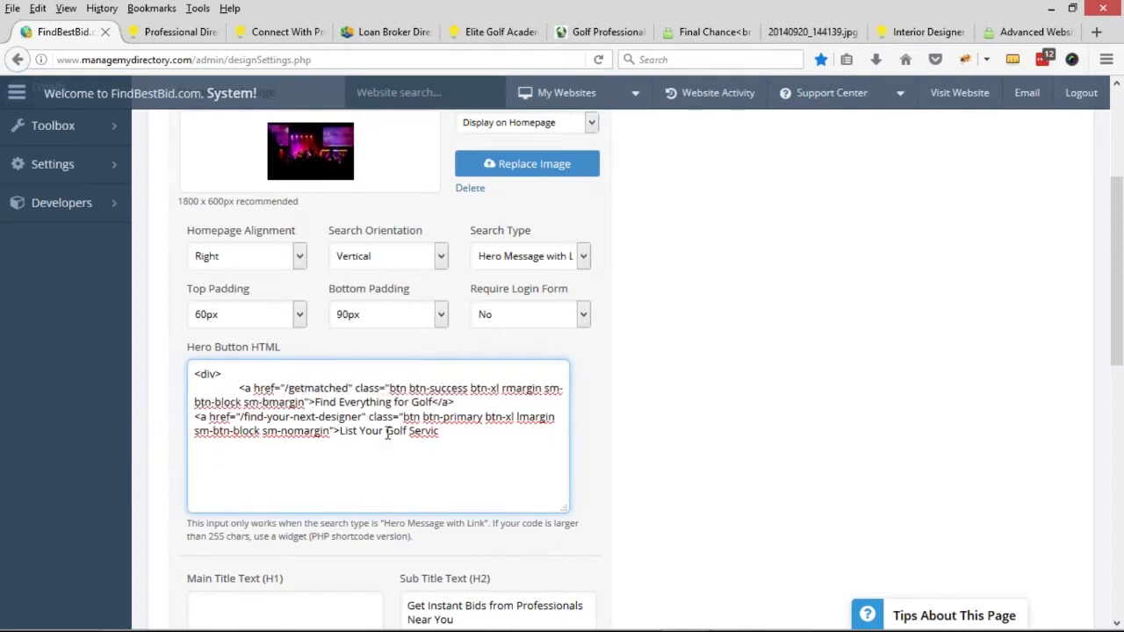
drag(244, 417, 362, 417)
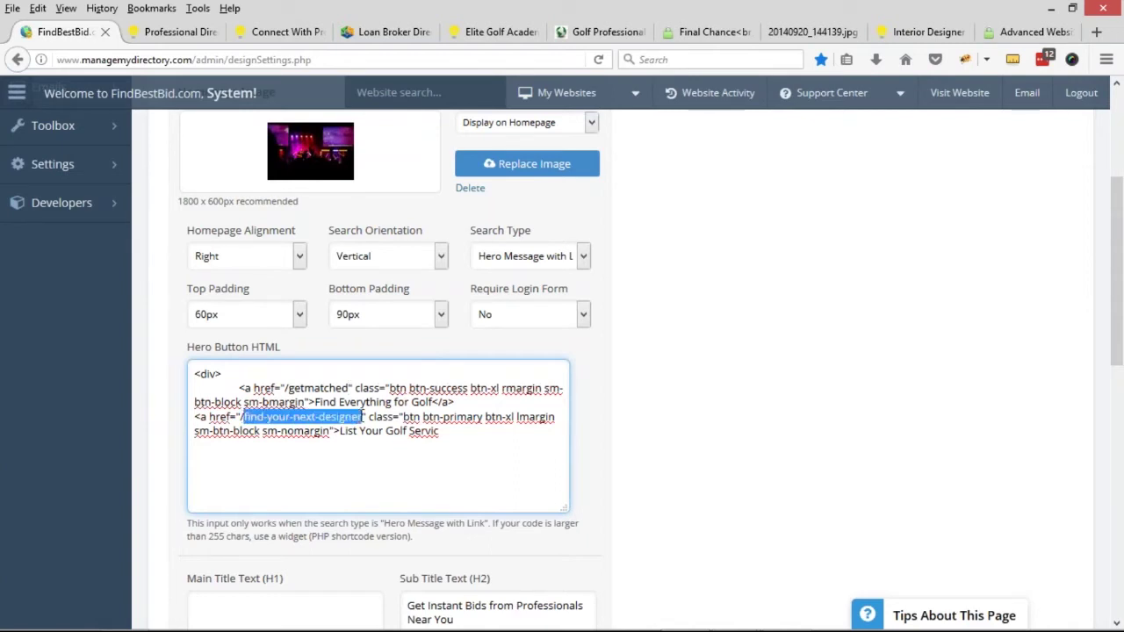
key(BackSpace)
text(join)
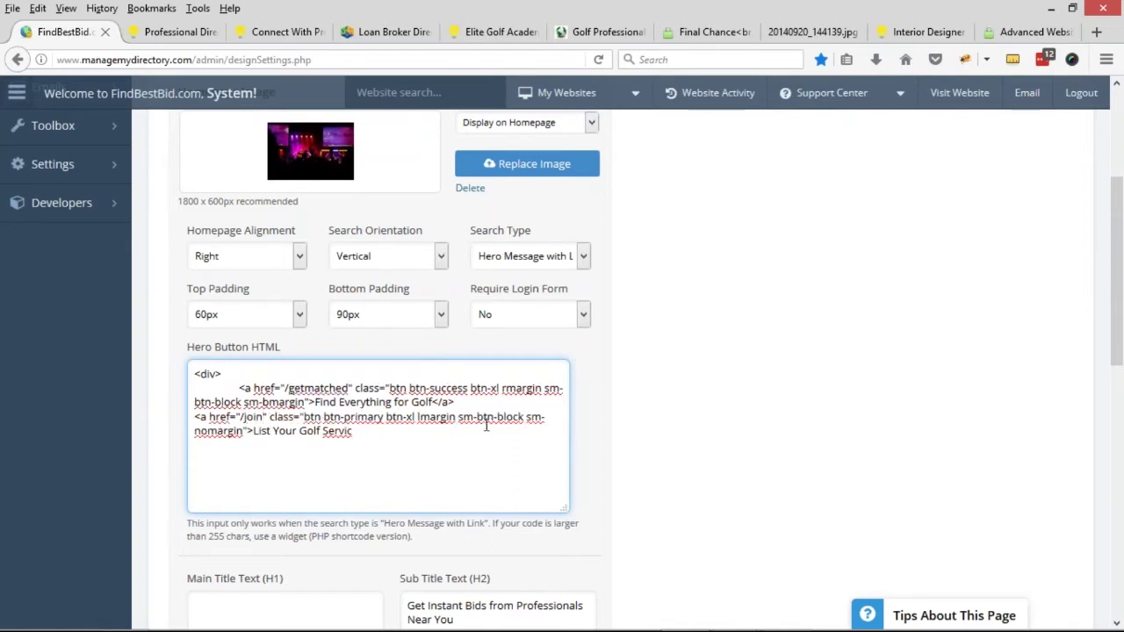
Replace the first hero button's label with "Get Bids for Your Event"
drag(314, 402, 433, 399)
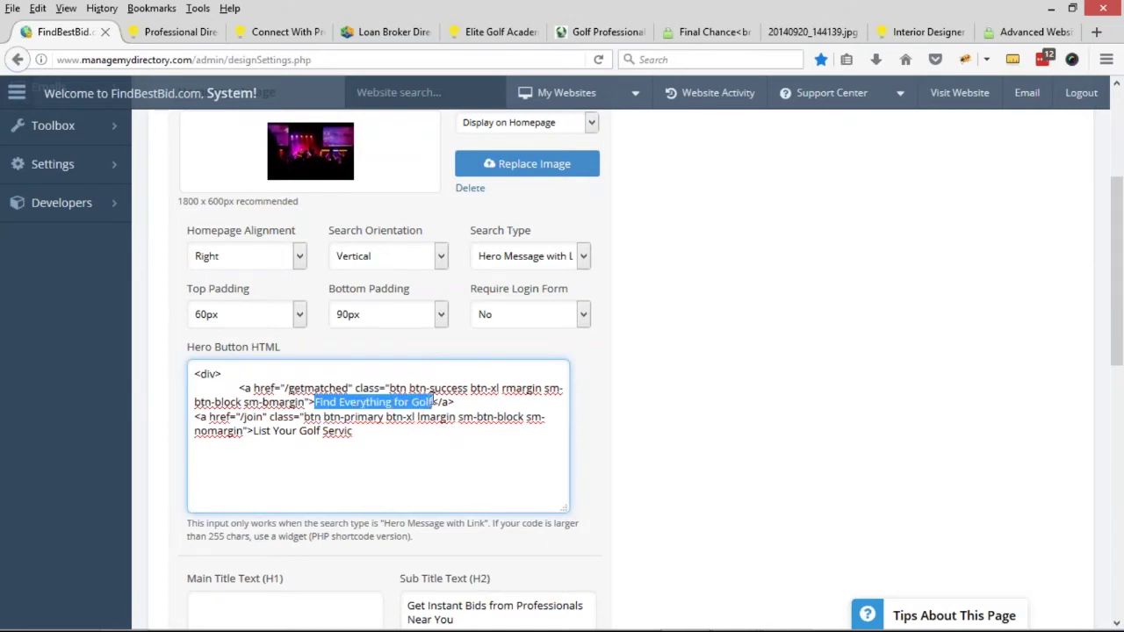
text(Find Deals for )
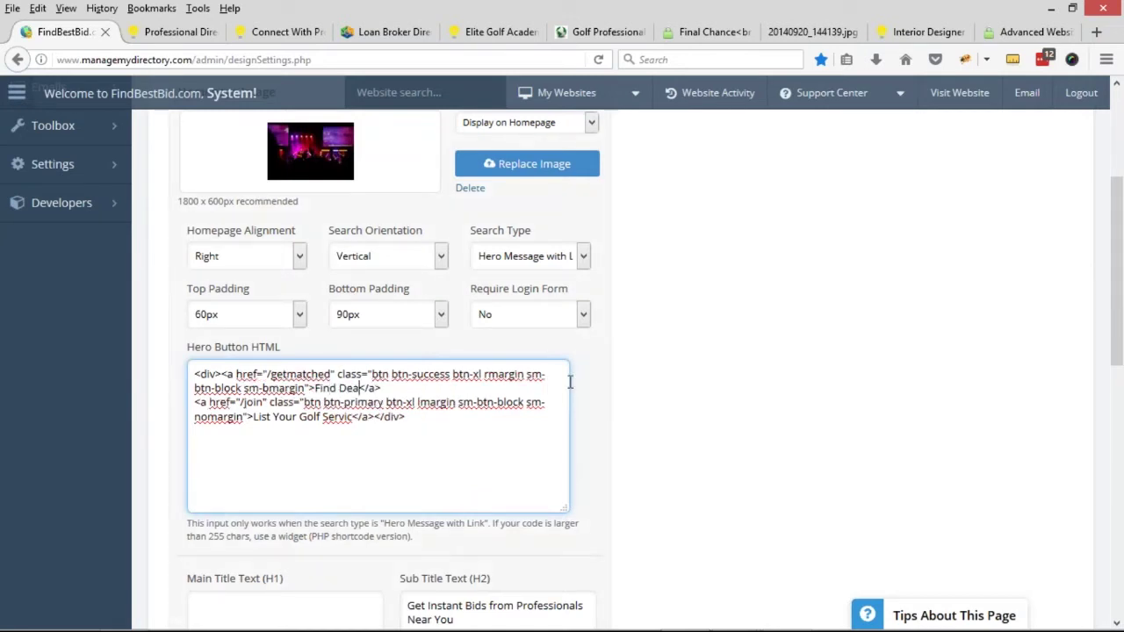
text(Your Event)
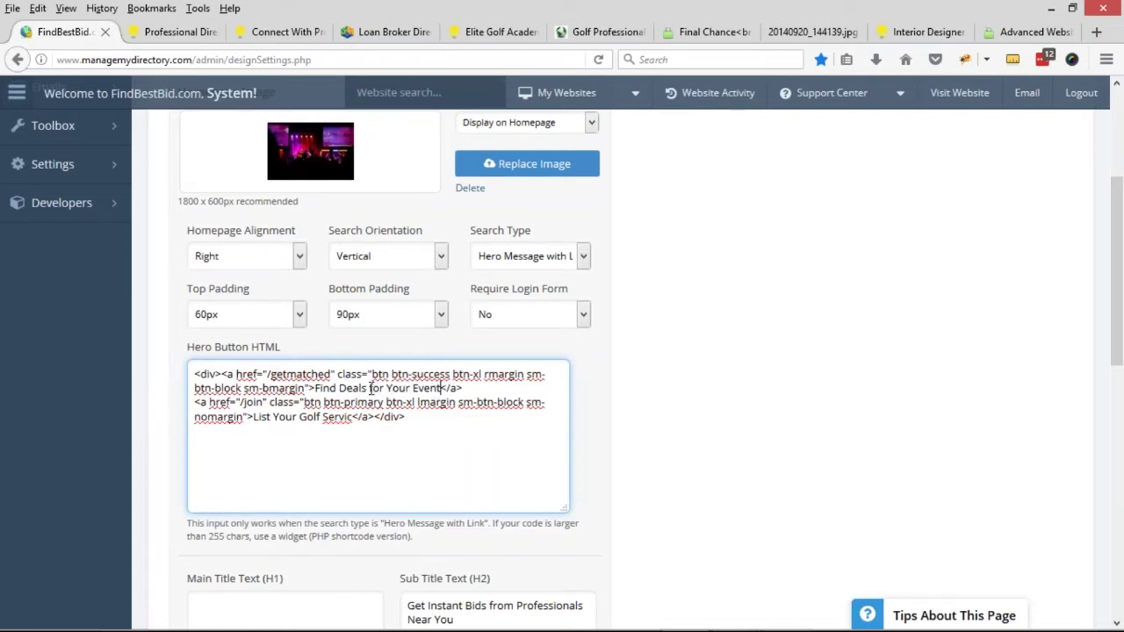
drag(369, 388, 315, 388)
text(Get B)
text(ds)
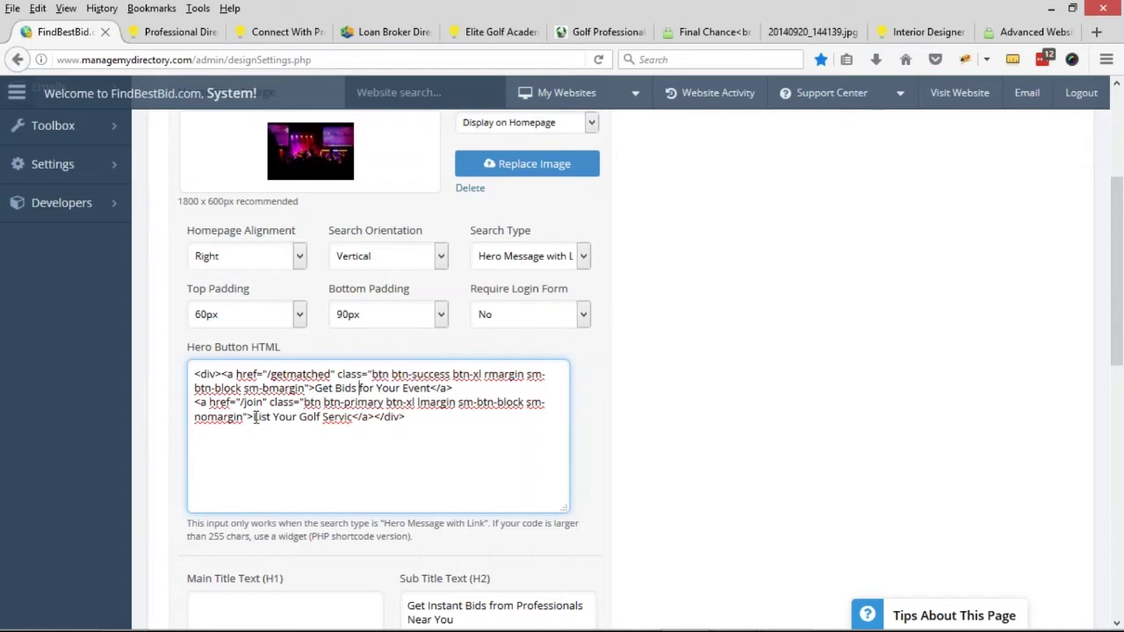
Replace the second hero button's label with "List Your Event Services"
drag(255, 418, 344, 418)
text(L)
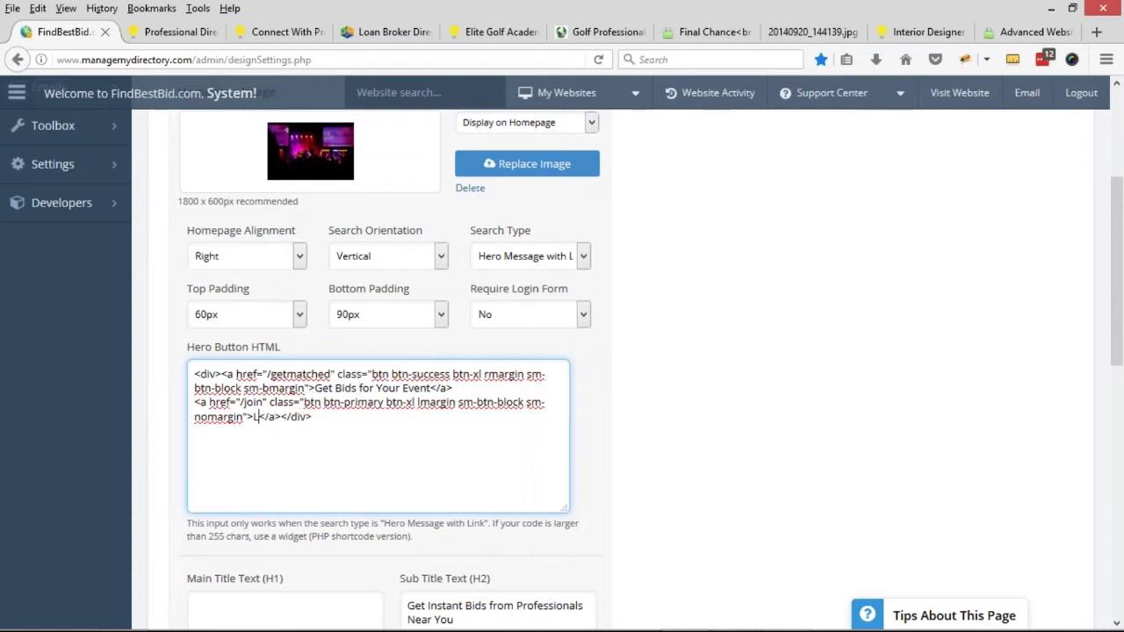
text(ist Your Event Services)
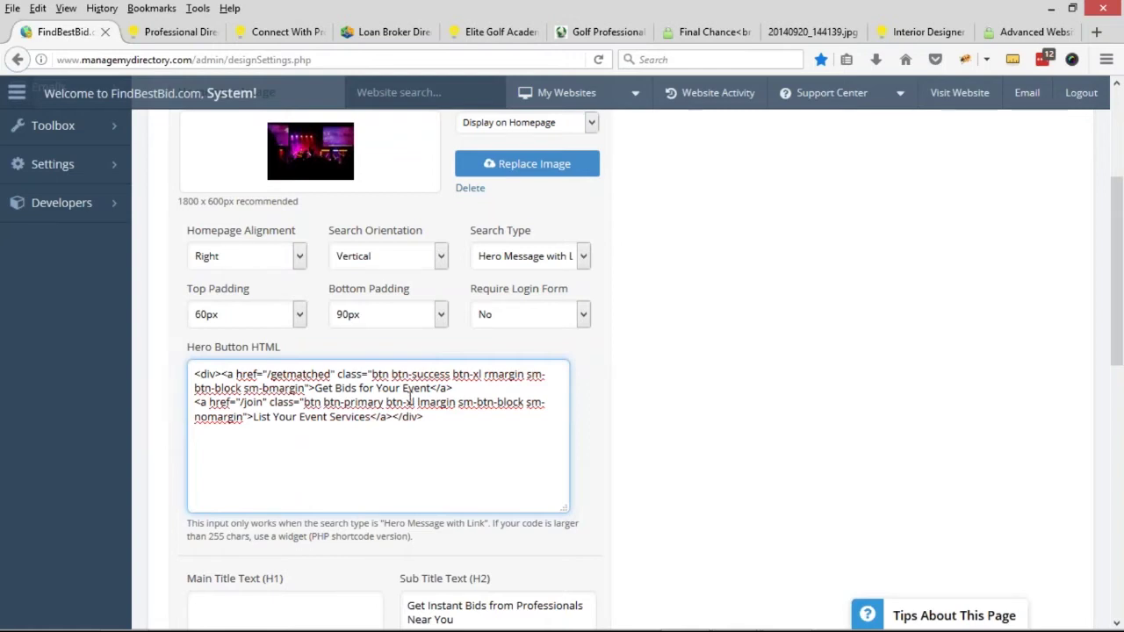
Set the homepage background slideshow to Disable Slideshow
scroll(682, 376, up, 2)
scroll(677, 349, up, 4)
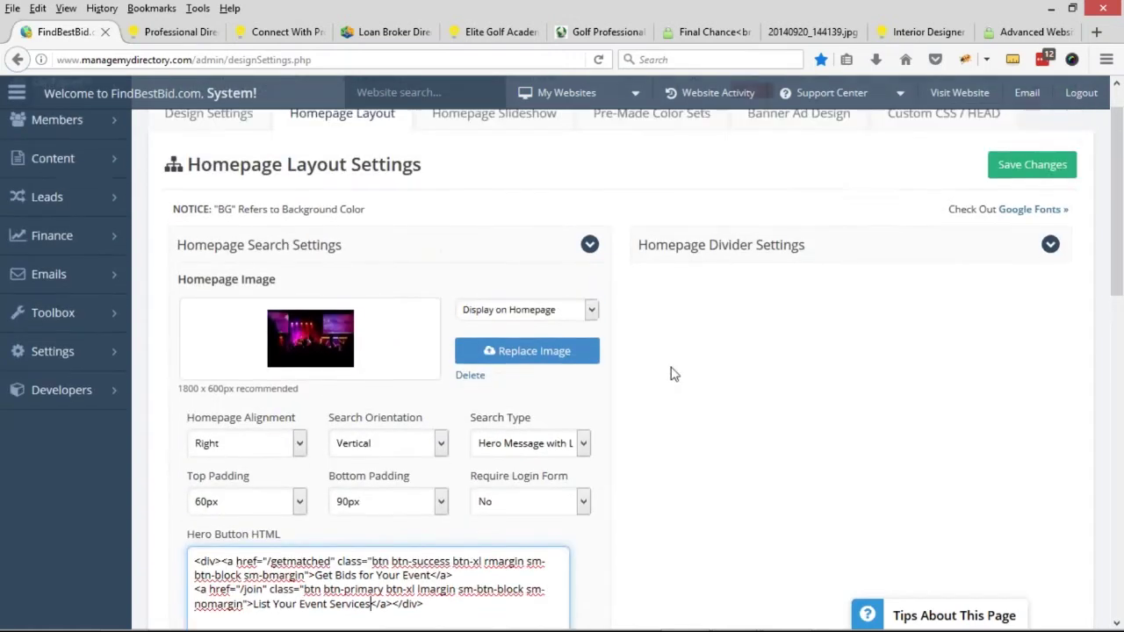
click(494, 159)
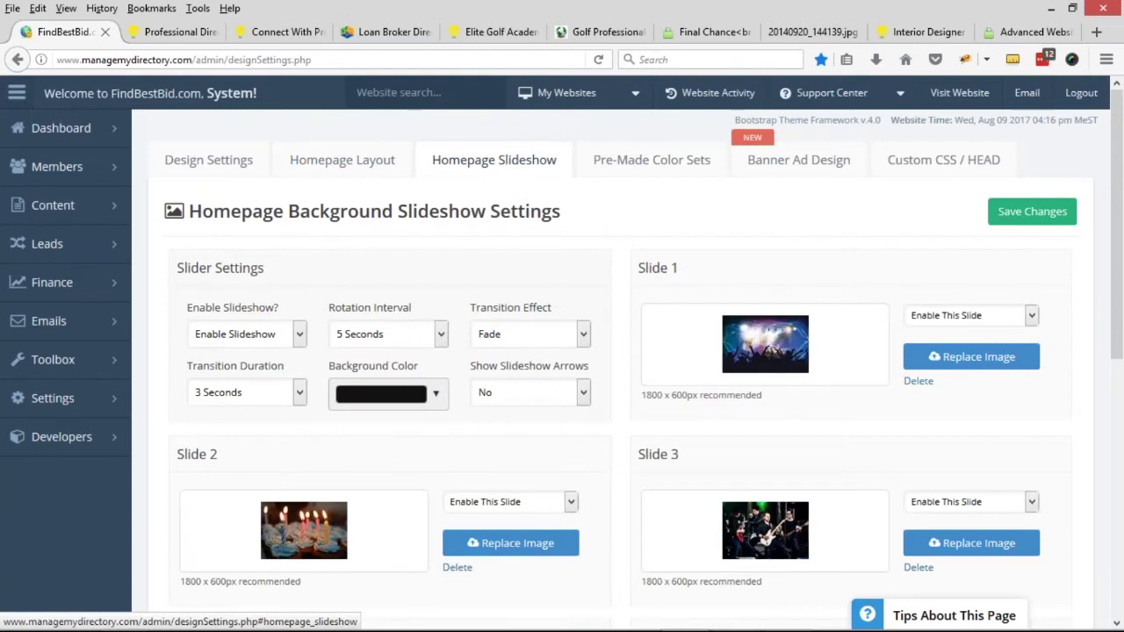
click(299, 335)
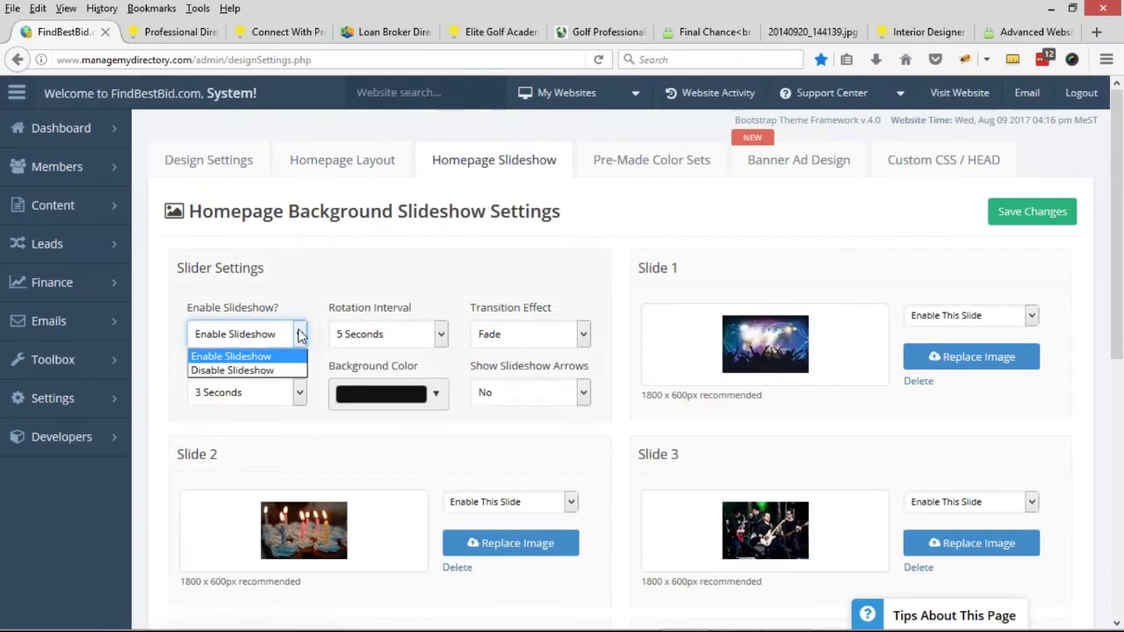
click(217, 370)
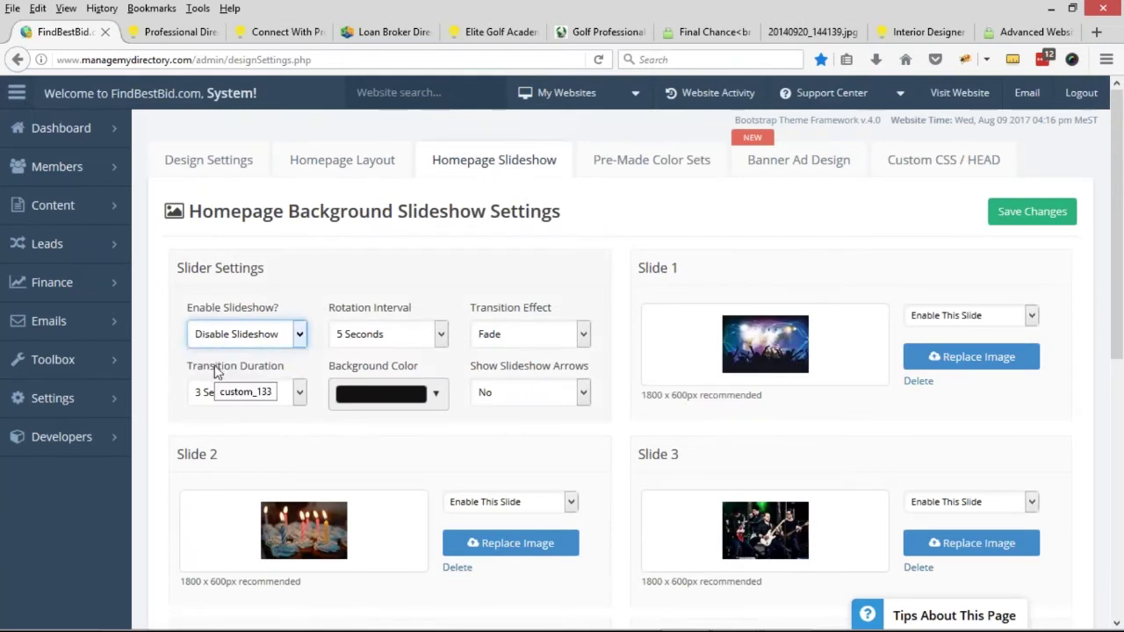
In the car photo's browser tab, run a Google image search for "wedding beach happy"
click(801, 31)
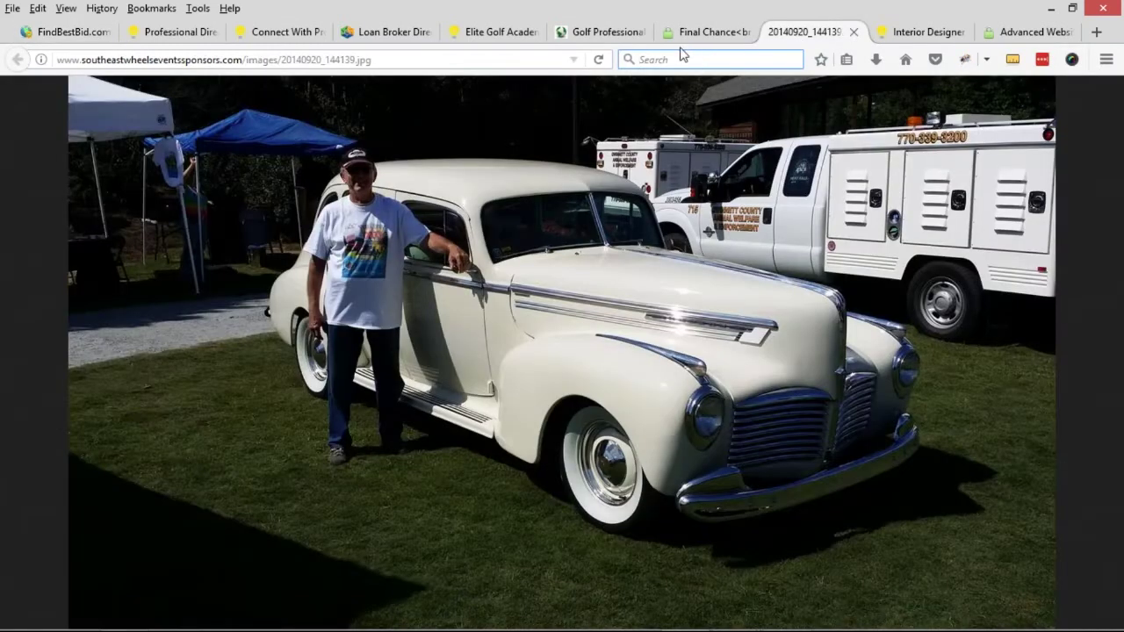
text(party)
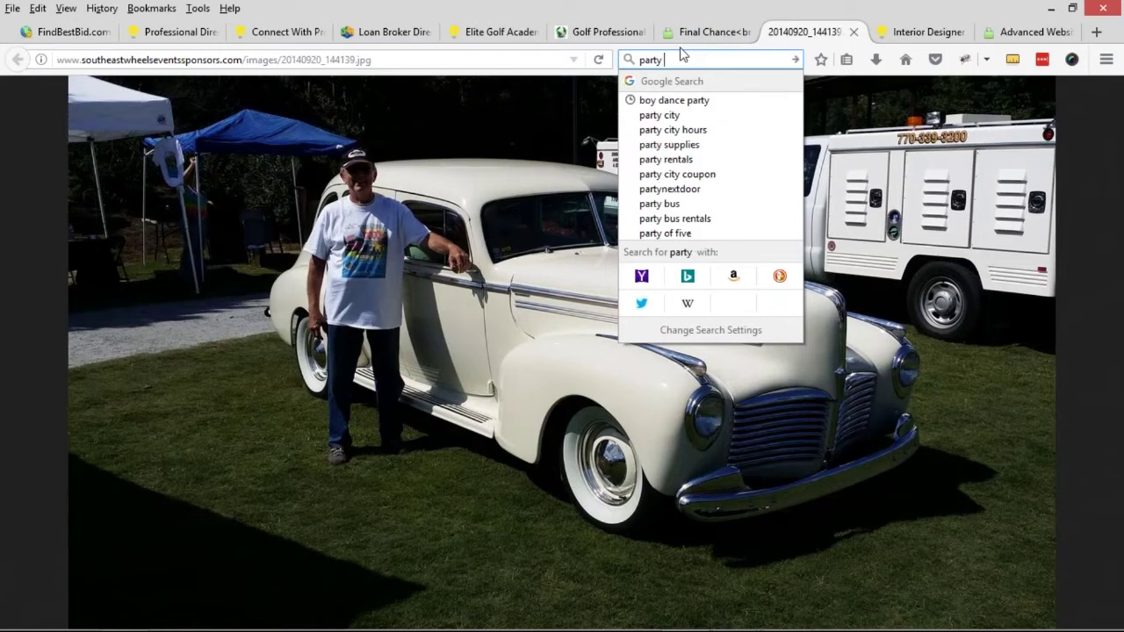
text( happy)
key(ctrl+a)
text(wedding be)
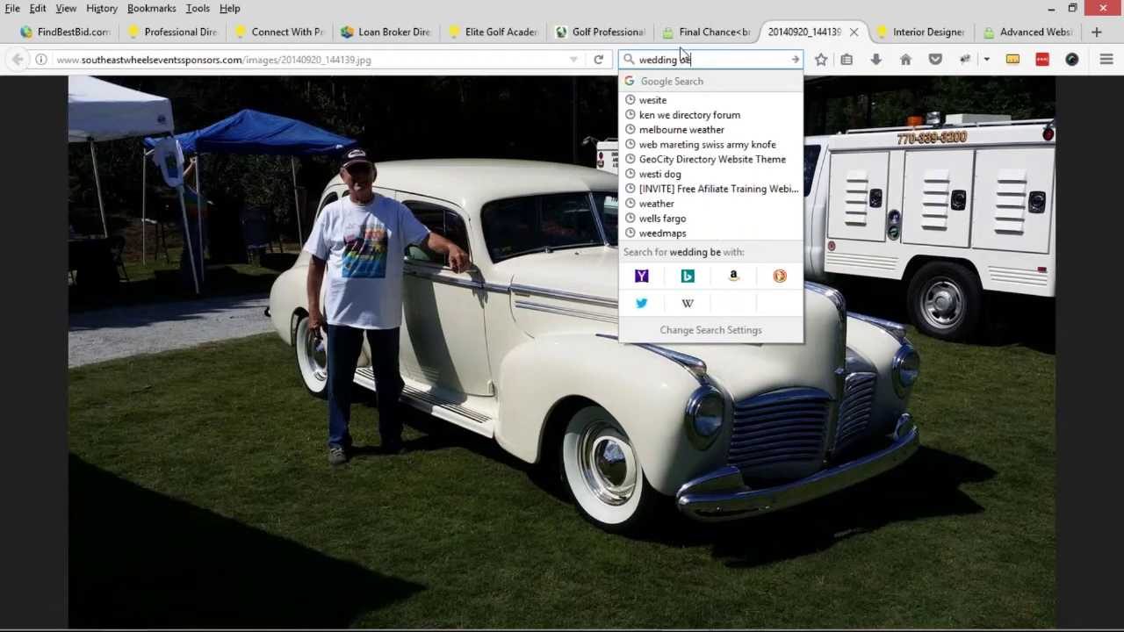
text(ach happy)
key(Return)
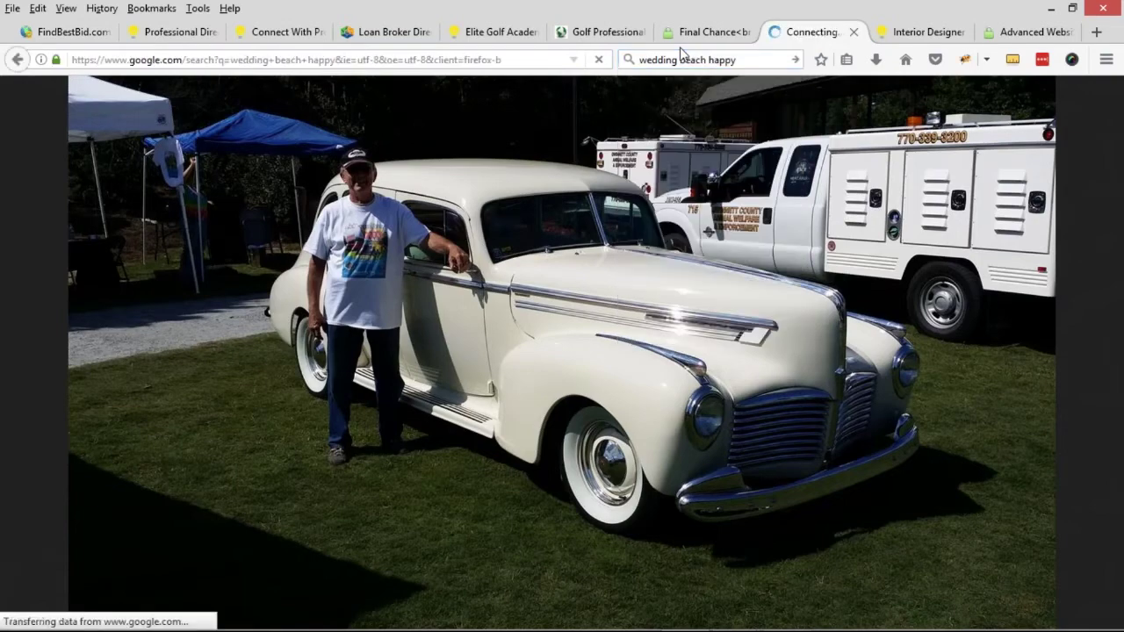
click(194, 159)
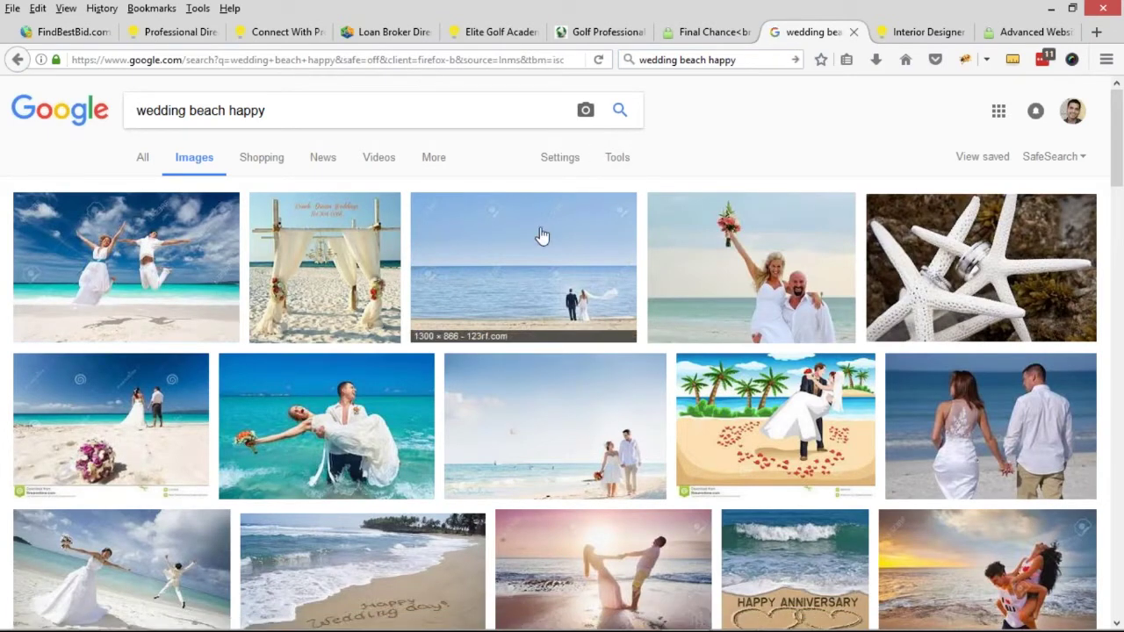
Limit the image results to Large size and browse them for a beach wedding photo
click(618, 157)
click(167, 191)
click(200, 243)
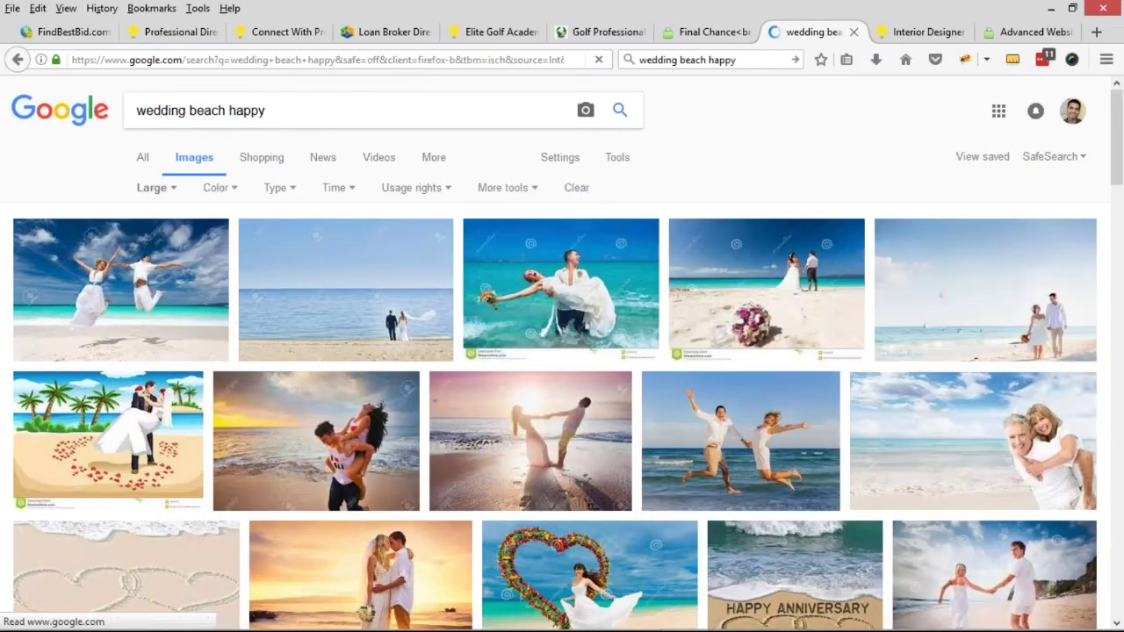
scroll(480, 218, down, 2)
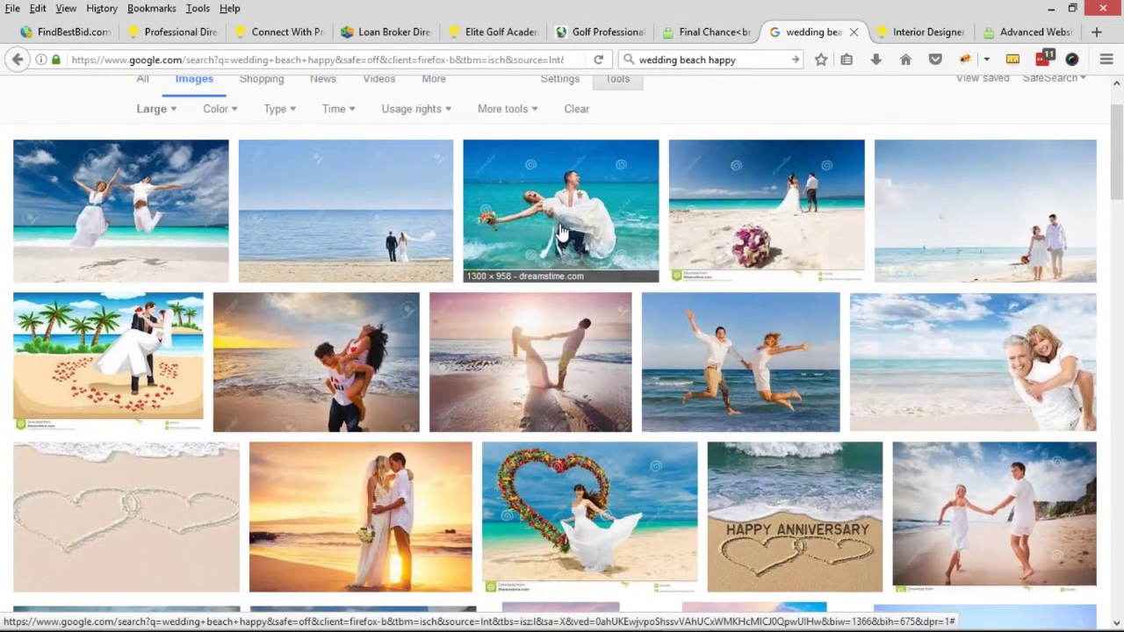
scroll(560, 230, down, 4)
scroll(603, 276, up, 5)
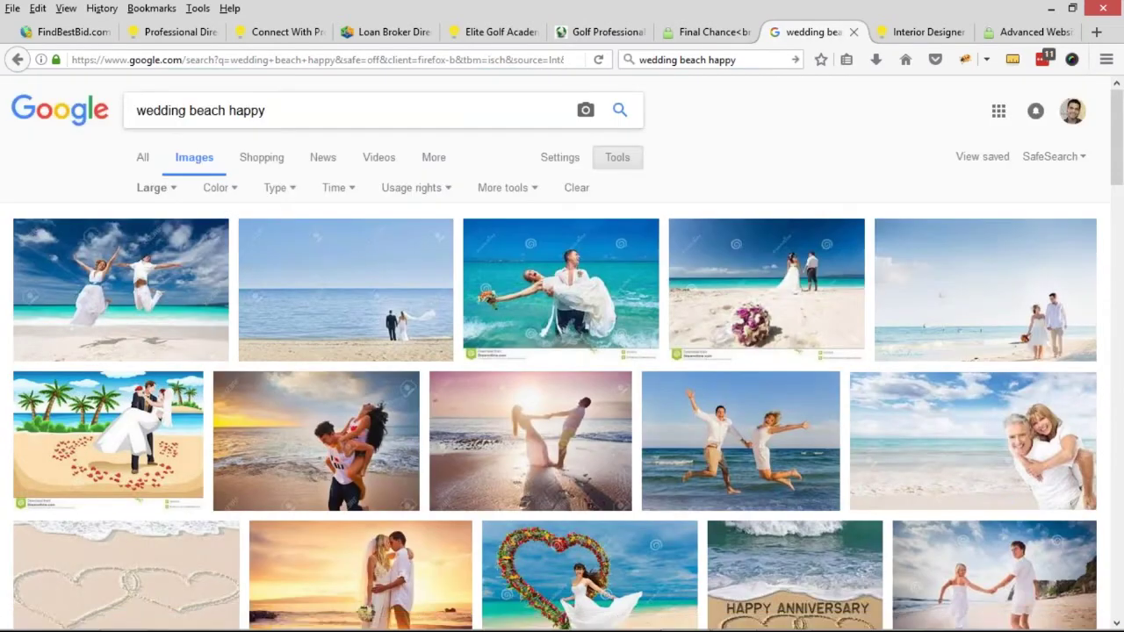
scroll(409, 281, down, 10)
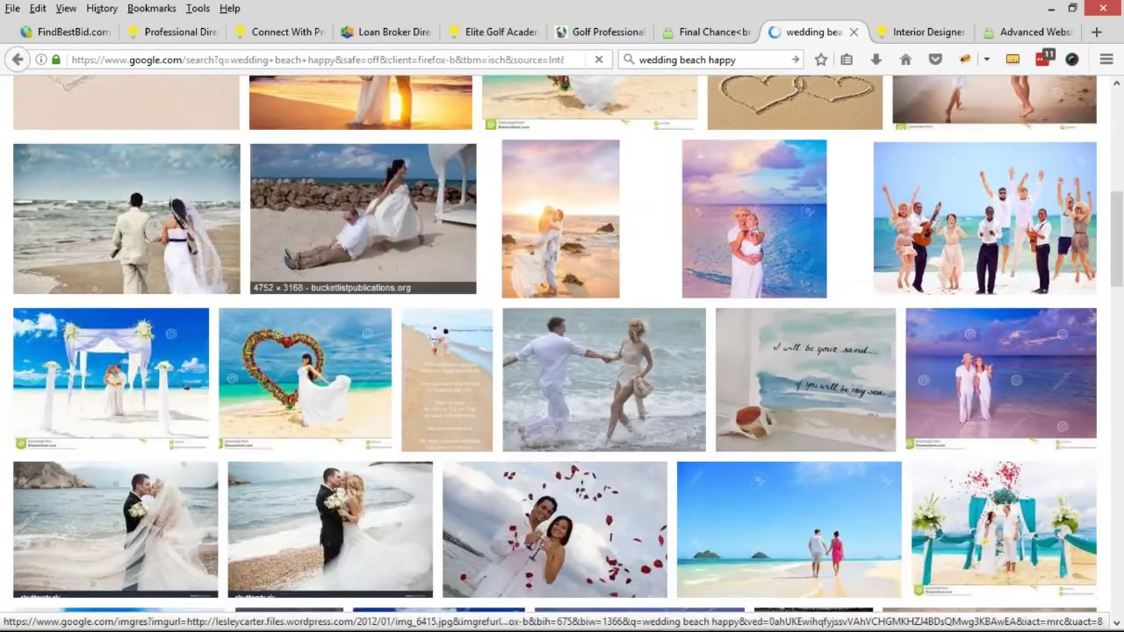
Find the Flamenco Beach wedding photo with the pink-draped arch and chairs in the image results and copy the image
scroll(439, 264, down, 2)
scroll(444, 294, down, 7)
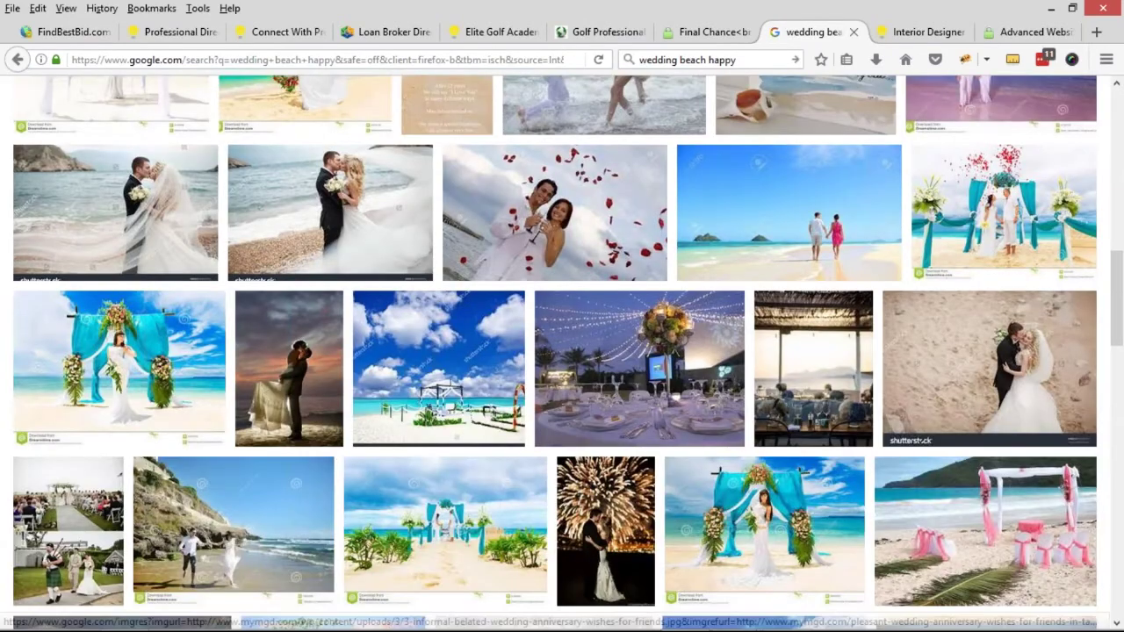
scroll(858, 296, down, 4)
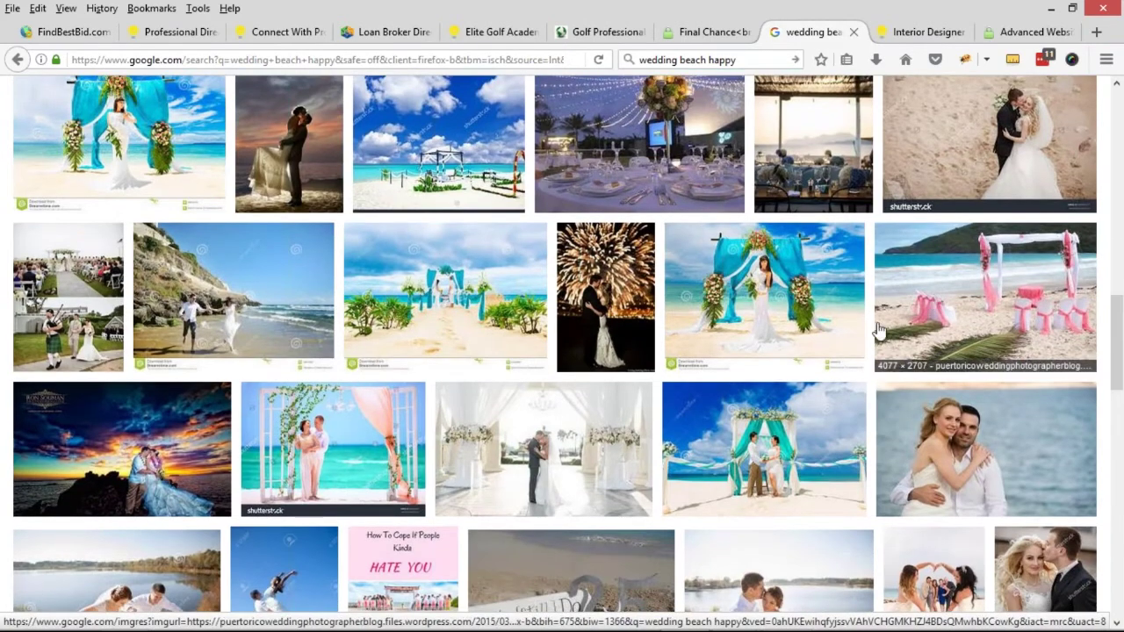
click(972, 310)
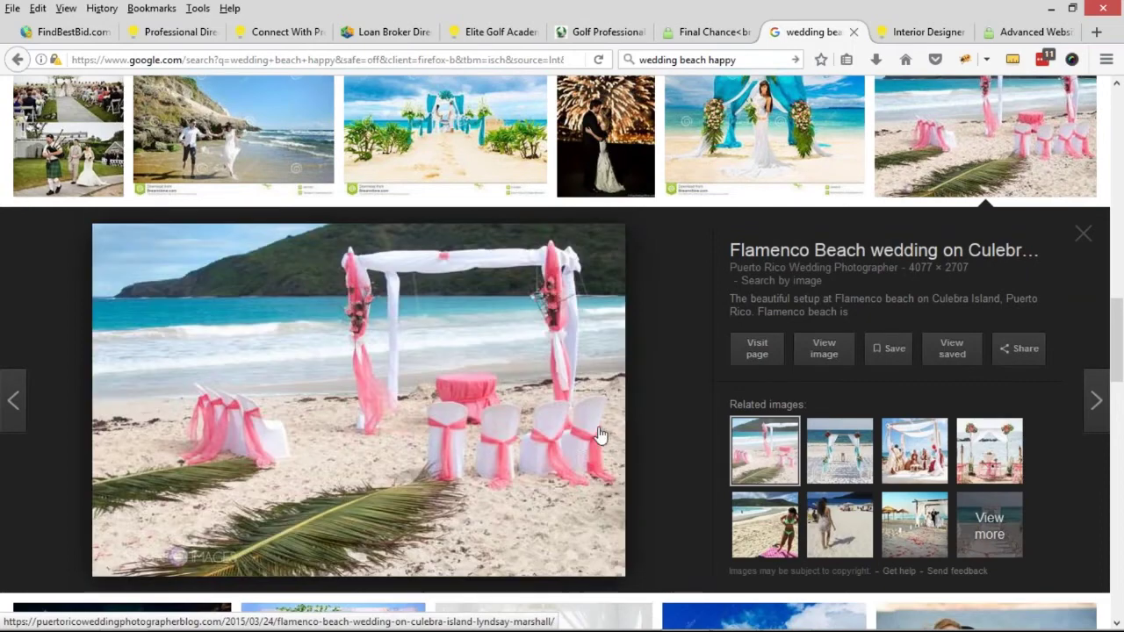
right_click(482, 343)
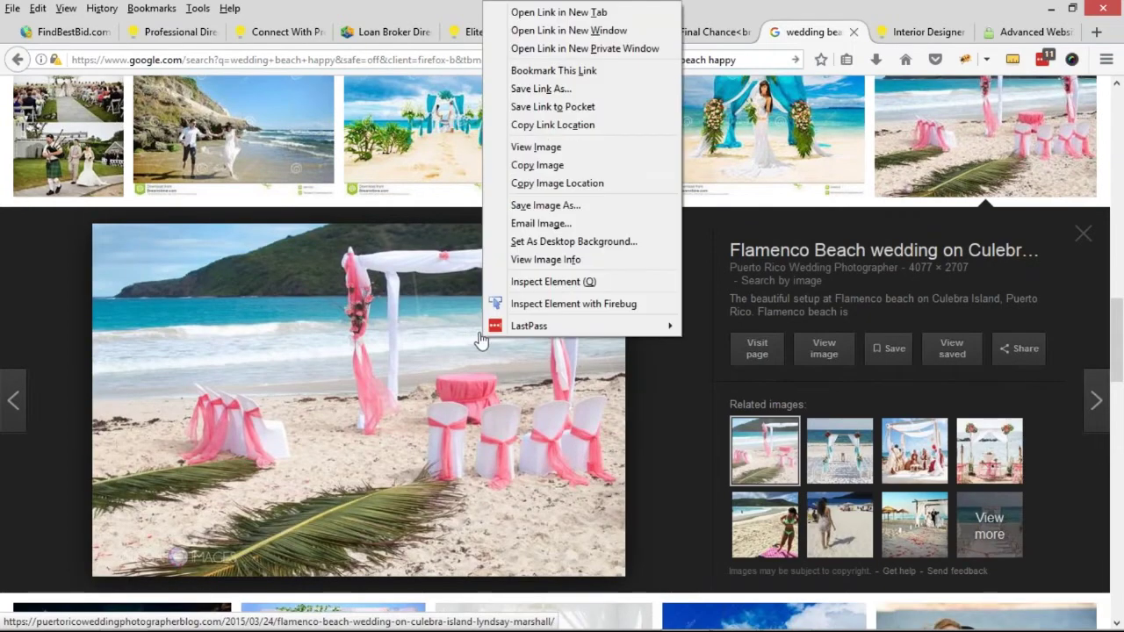
click(564, 170)
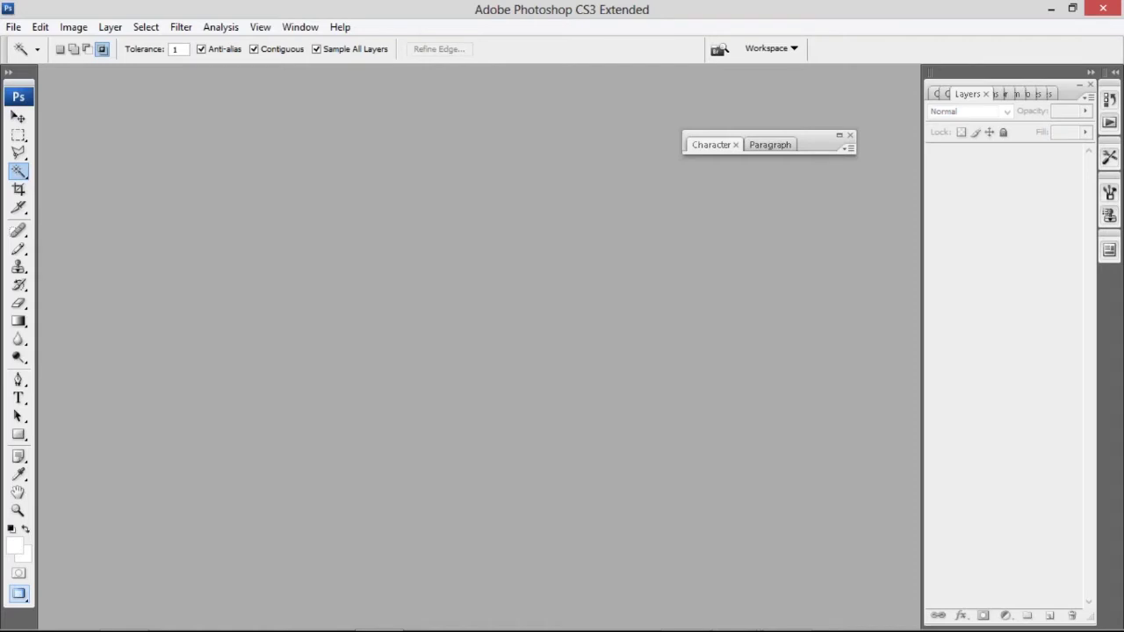
In Photoshop, create a new document at the copied image's size and paste the beach wedding photo into it
key(ctrl+n)
key(Return)
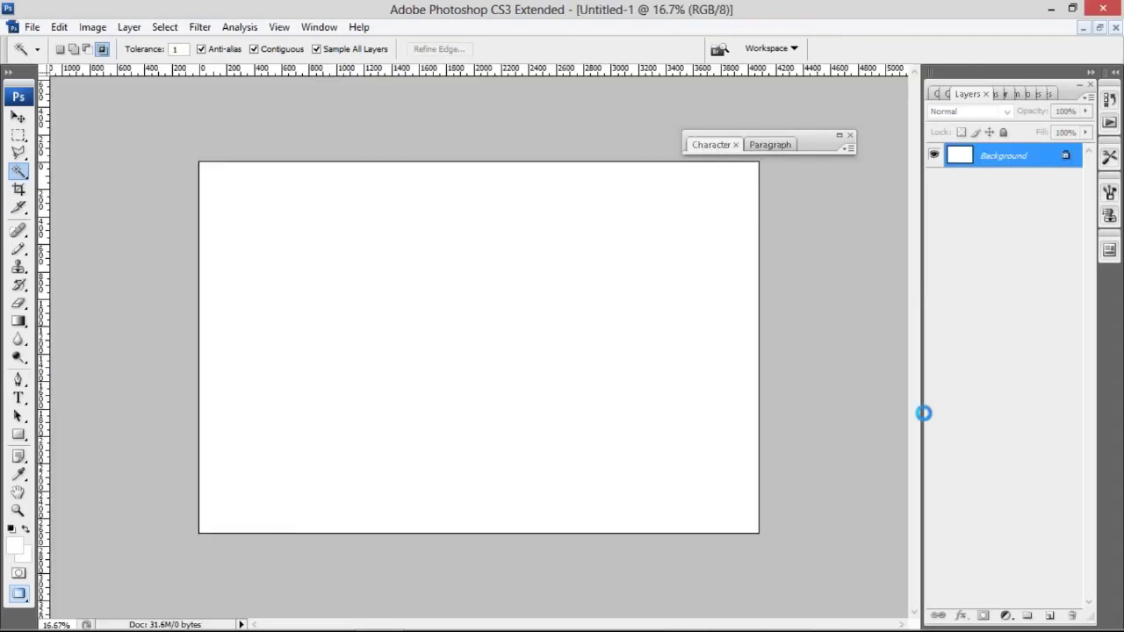
key(ctrl+v)
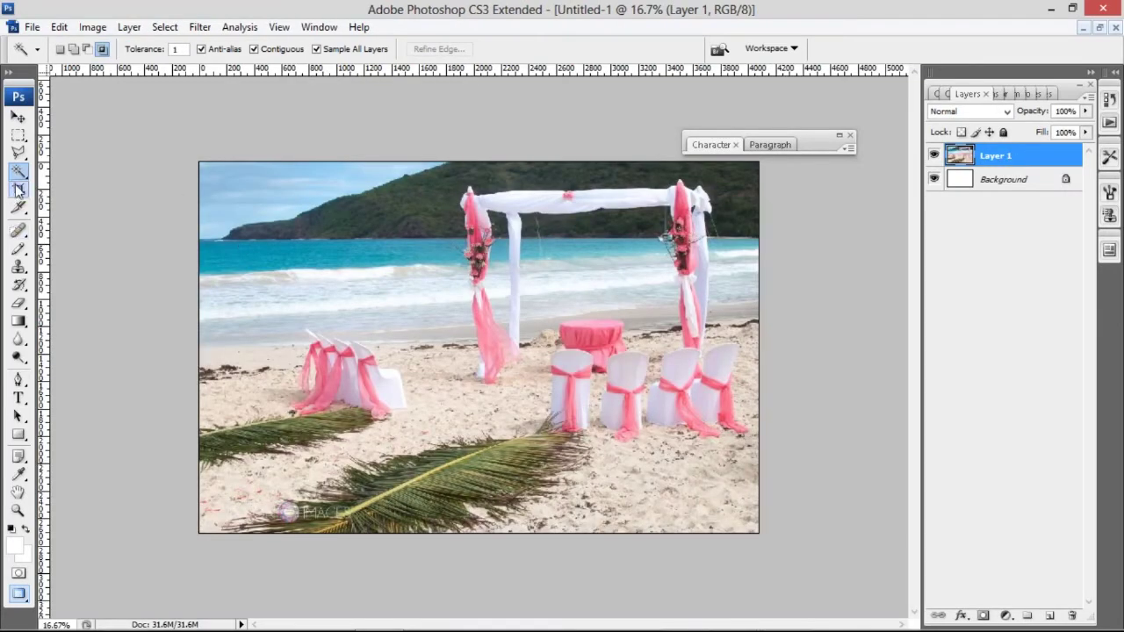
Crop the beach photo to a wider format, keeping its full width and cutting off the lower strip with the palm frond
click(18, 189)
drag(669, 321, 843, 459)
key(Return)
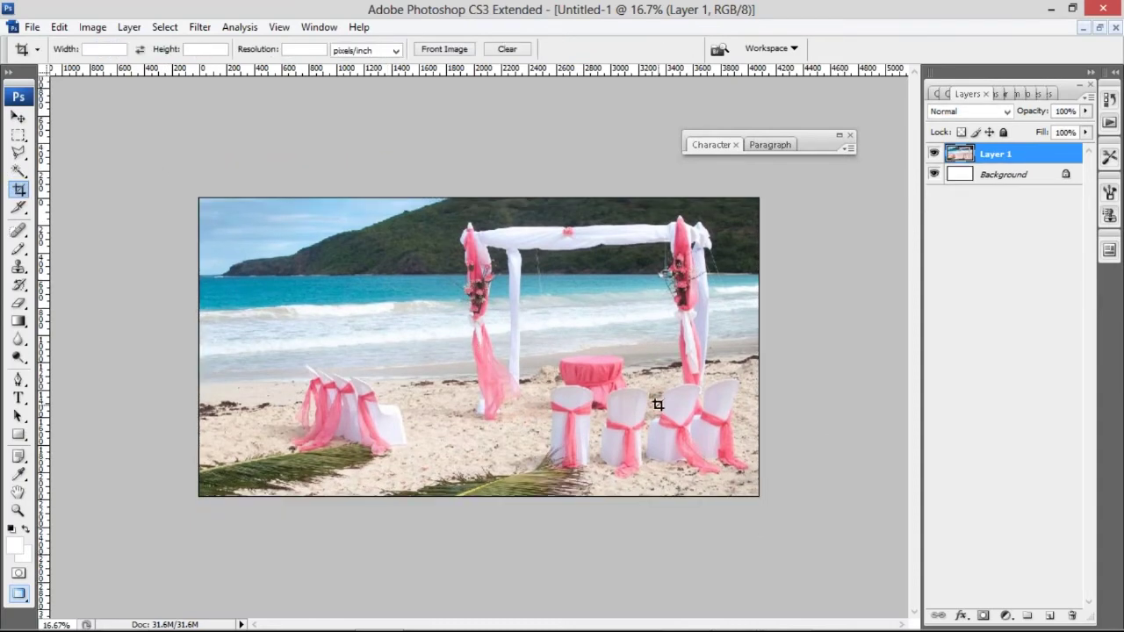
Resize the cropped image to a width of 2000 pixels with proportions constrained
click(93, 27)
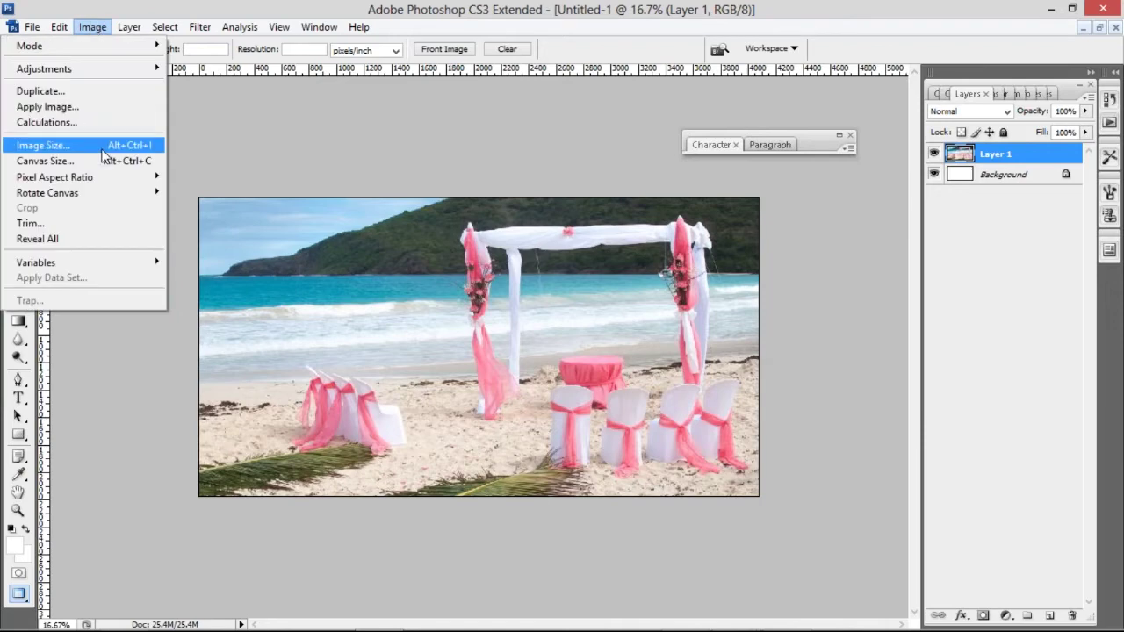
click(99, 145)
text(200)
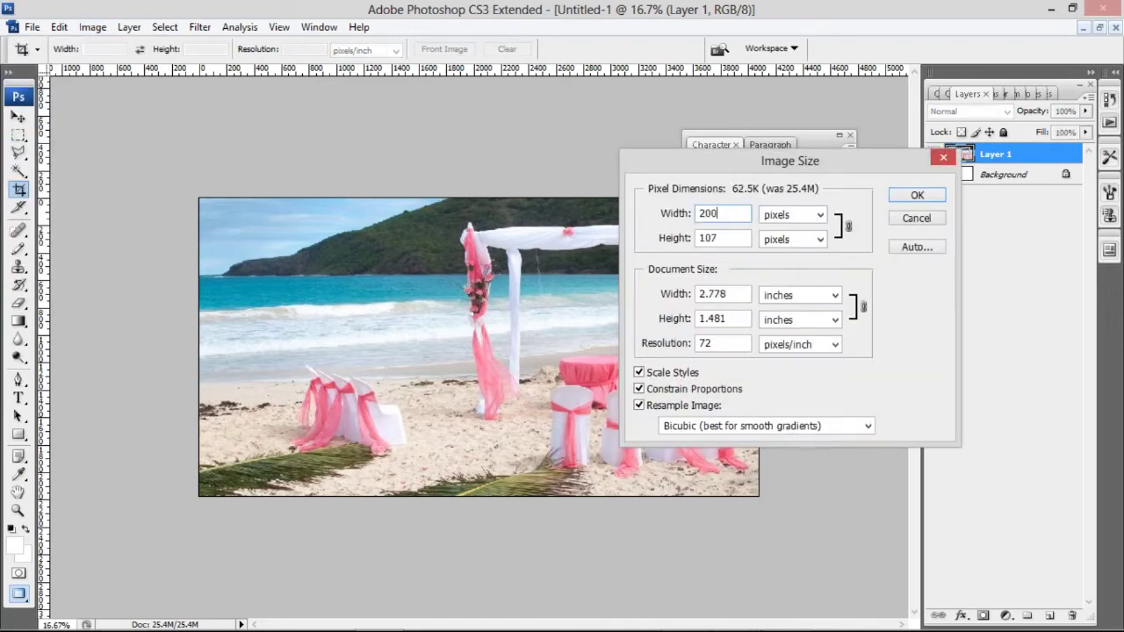
text(0)
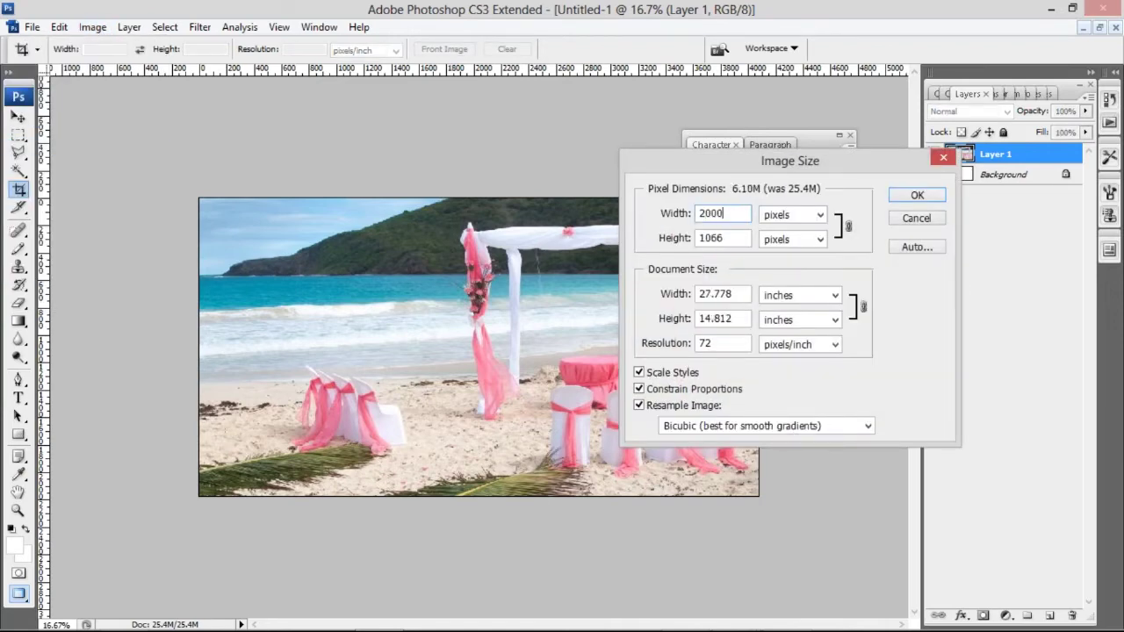
click(913, 195)
Save the image for web as a JPEG named bg on the Desktop, replacing the existing file
click(32, 26)
click(53, 259)
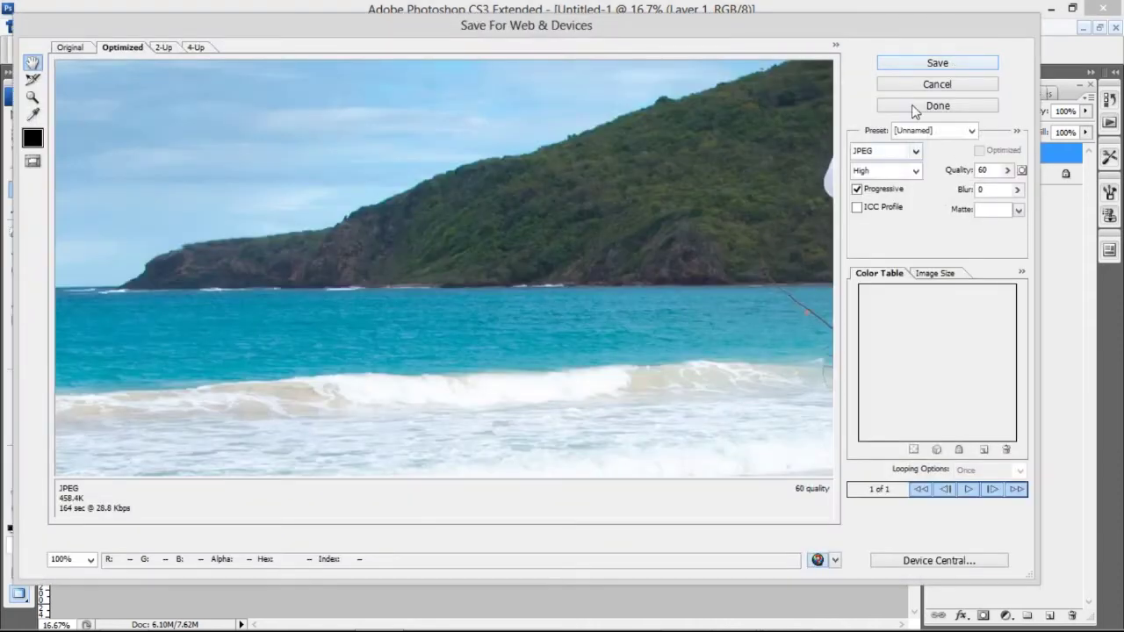
click(917, 63)
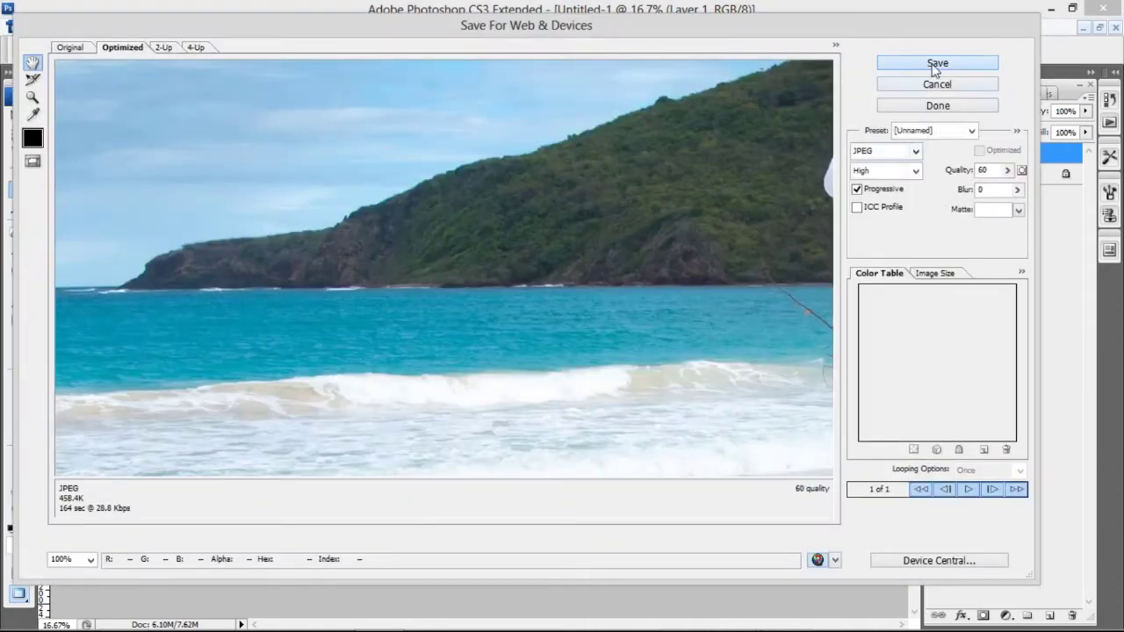
text(bg)
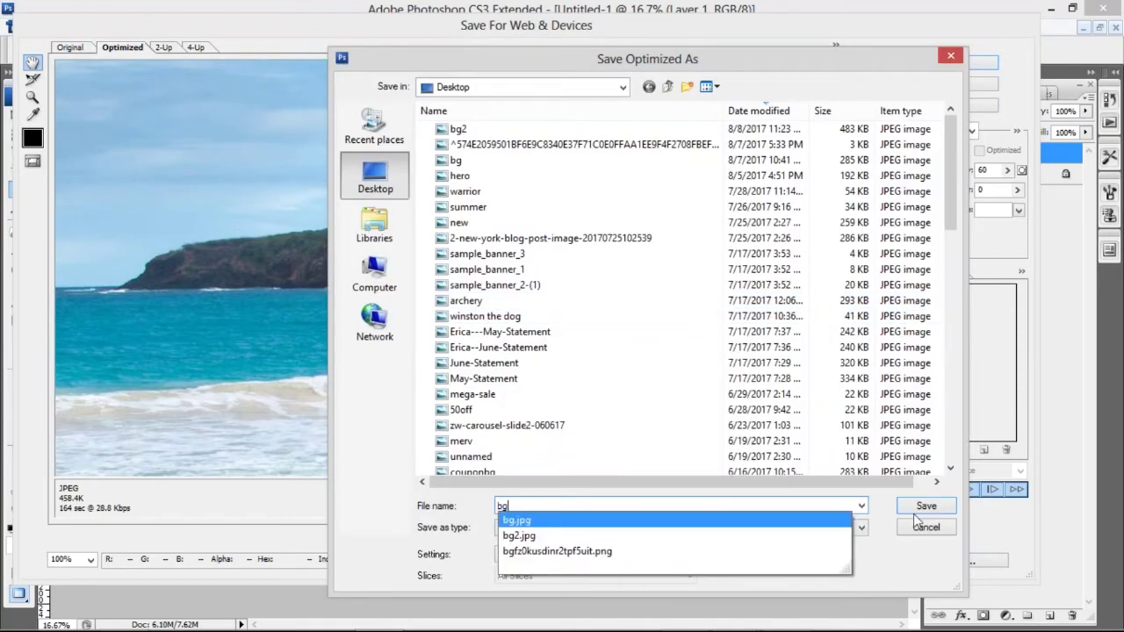
click(924, 508)
click(755, 206)
Back in the site admin's Homepage Layout settings in Firefox, upload the bg image from the Desktop to the image library
key(alt+Tab)
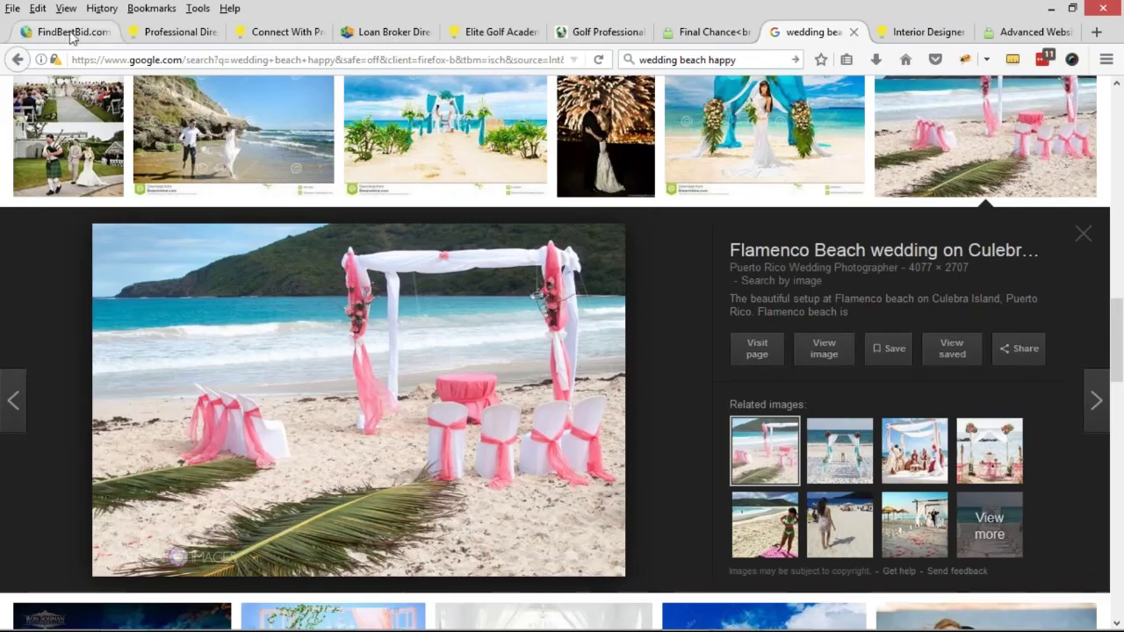
click(72, 36)
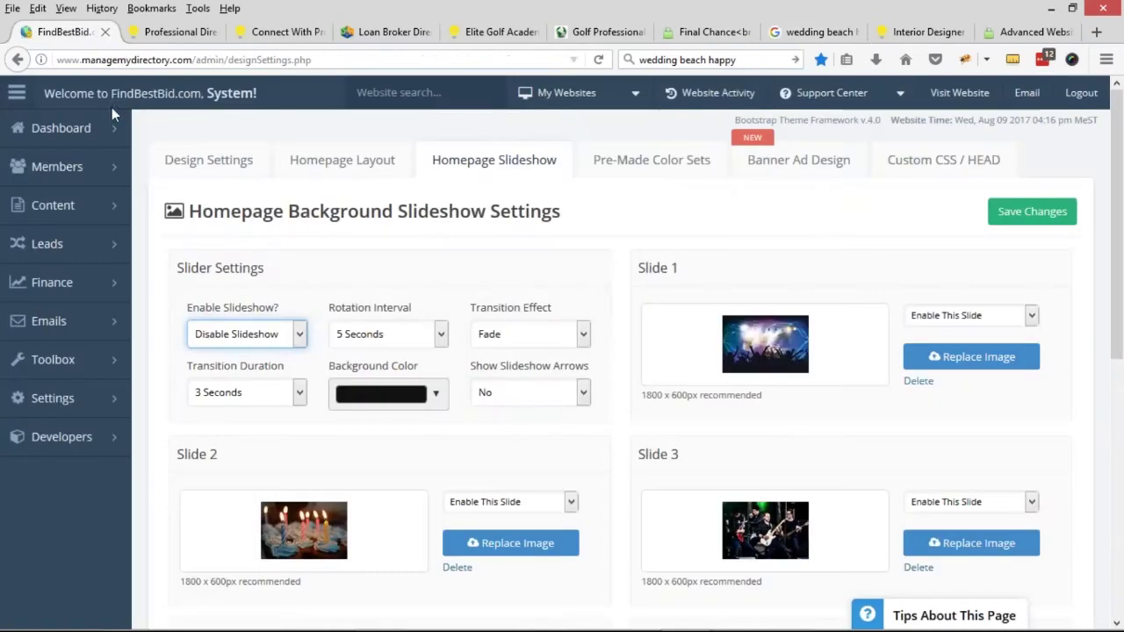
click(370, 159)
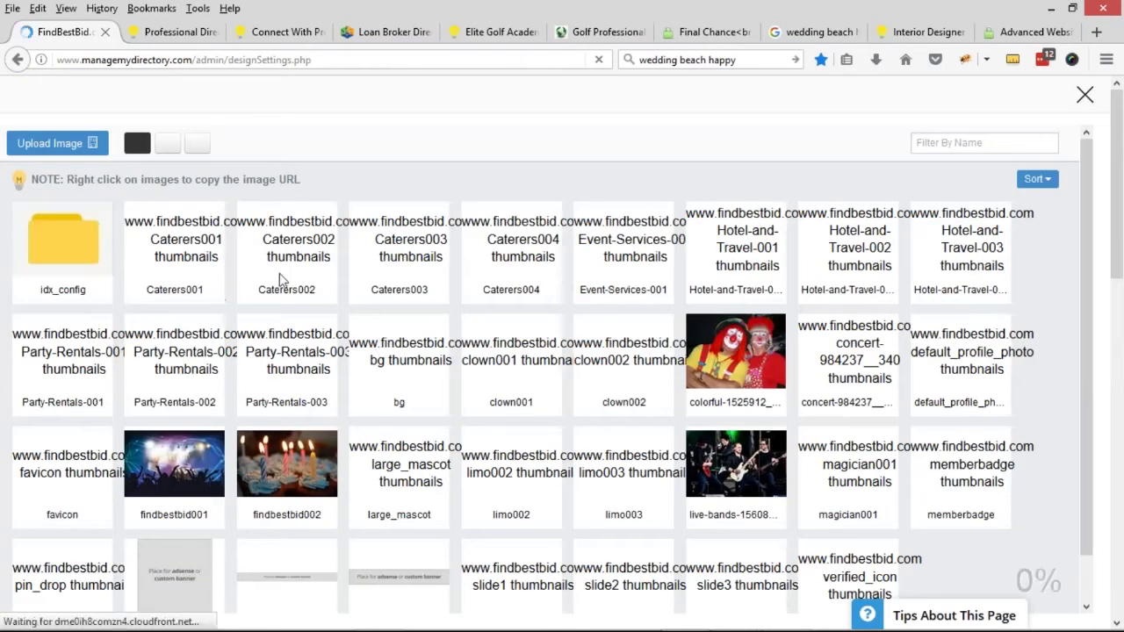
click(86, 146)
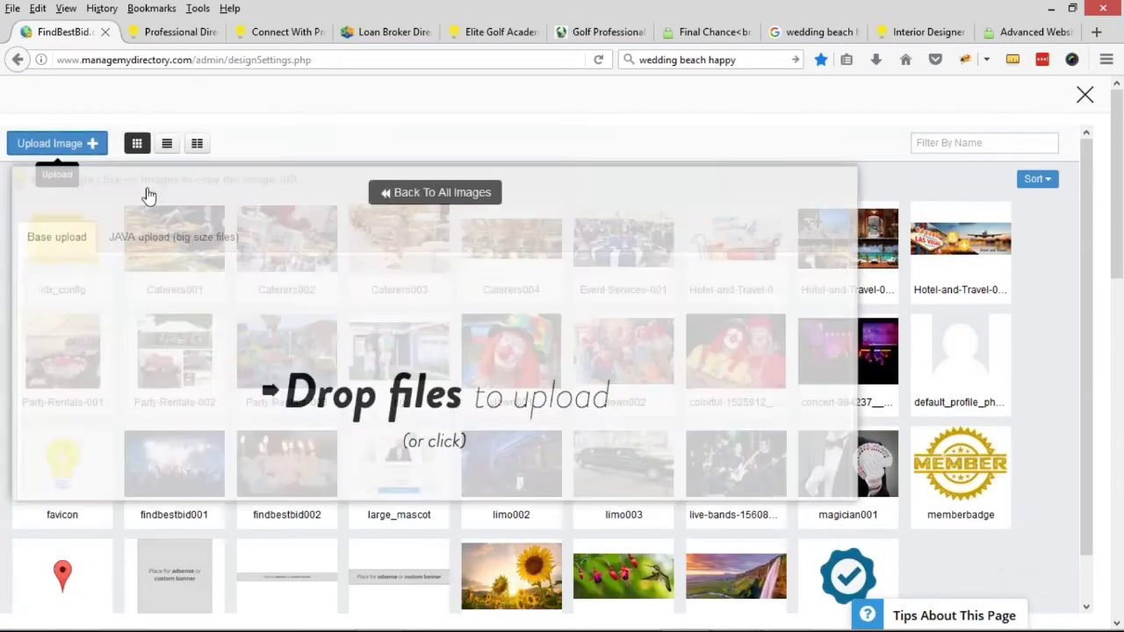
click(249, 178)
double_click(180, 115)
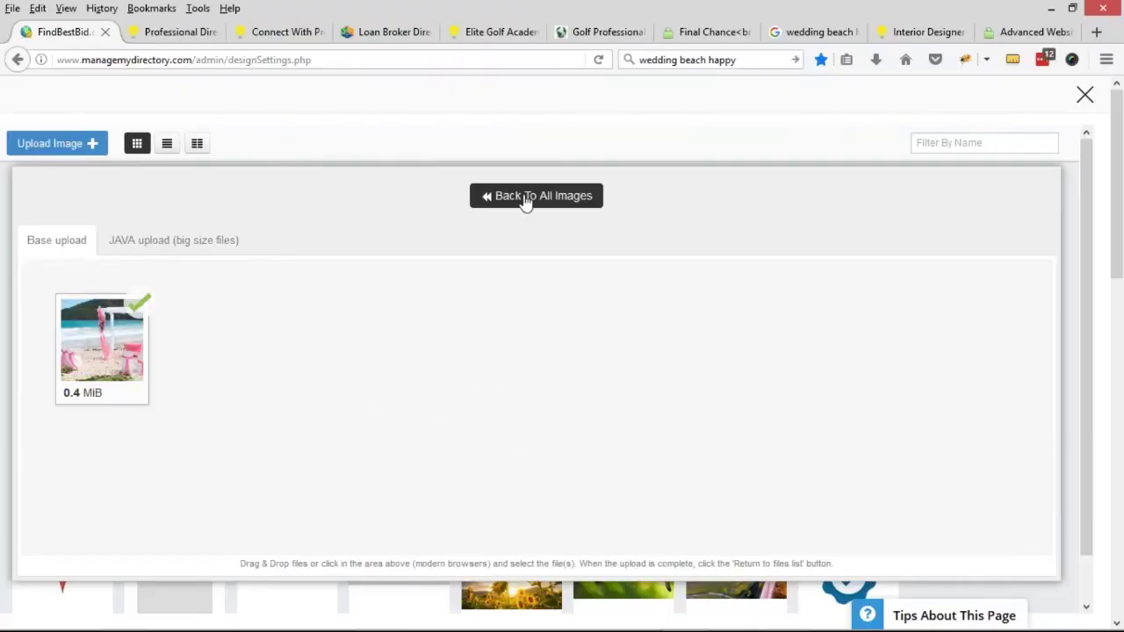
click(528, 204)
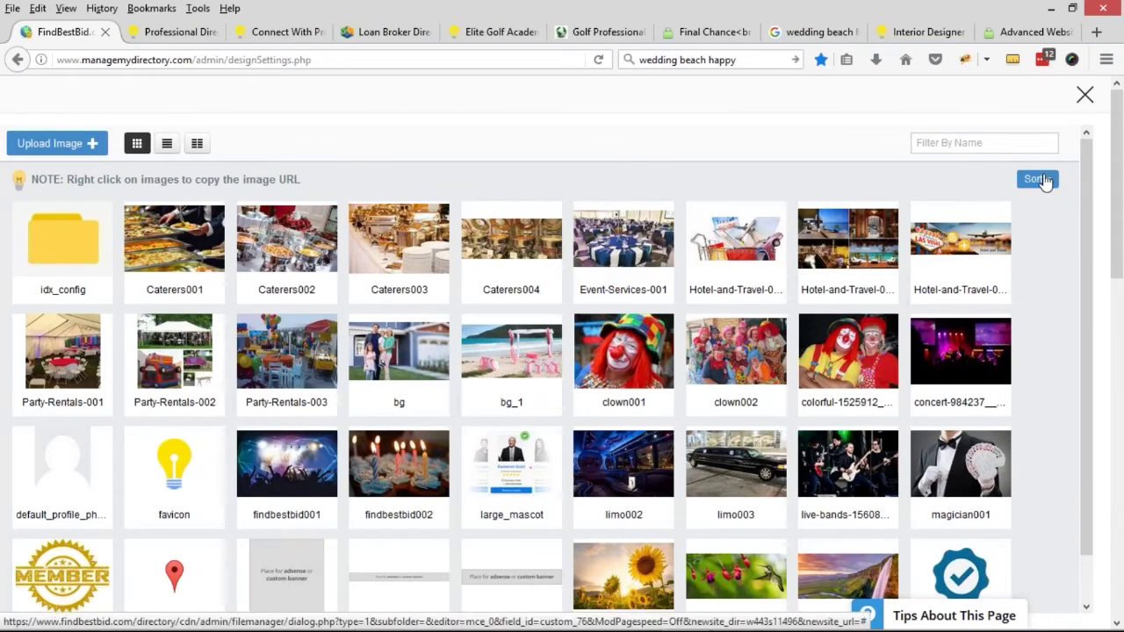
Sort the image library to bring the newest upload first and choose bg_1 as the homepage image
click(1039, 179)
click(1028, 225)
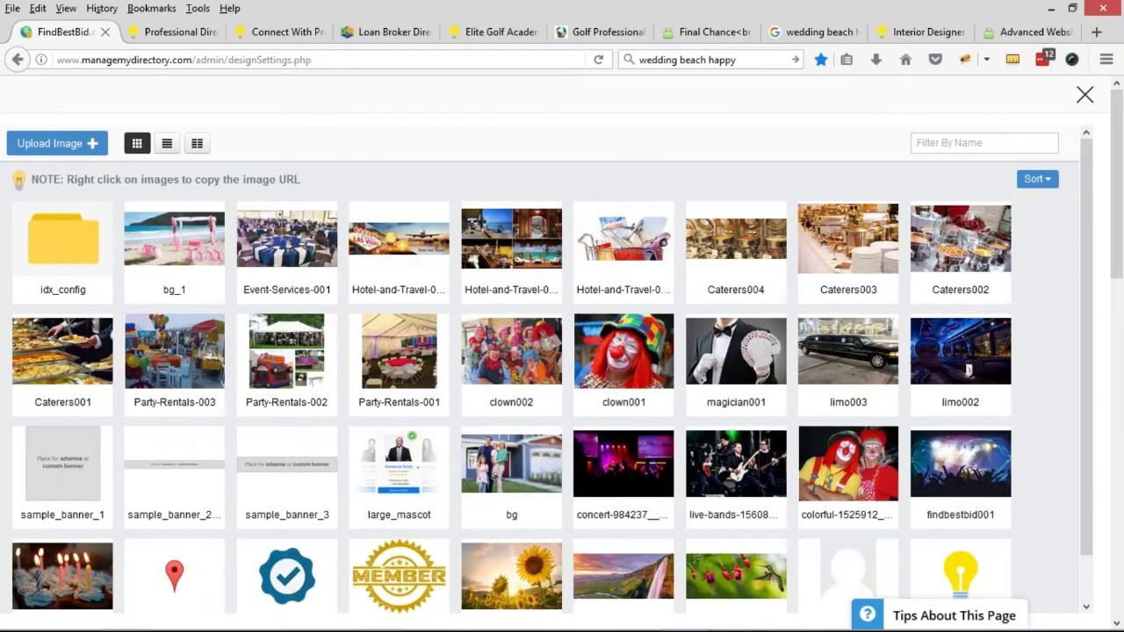
click(191, 237)
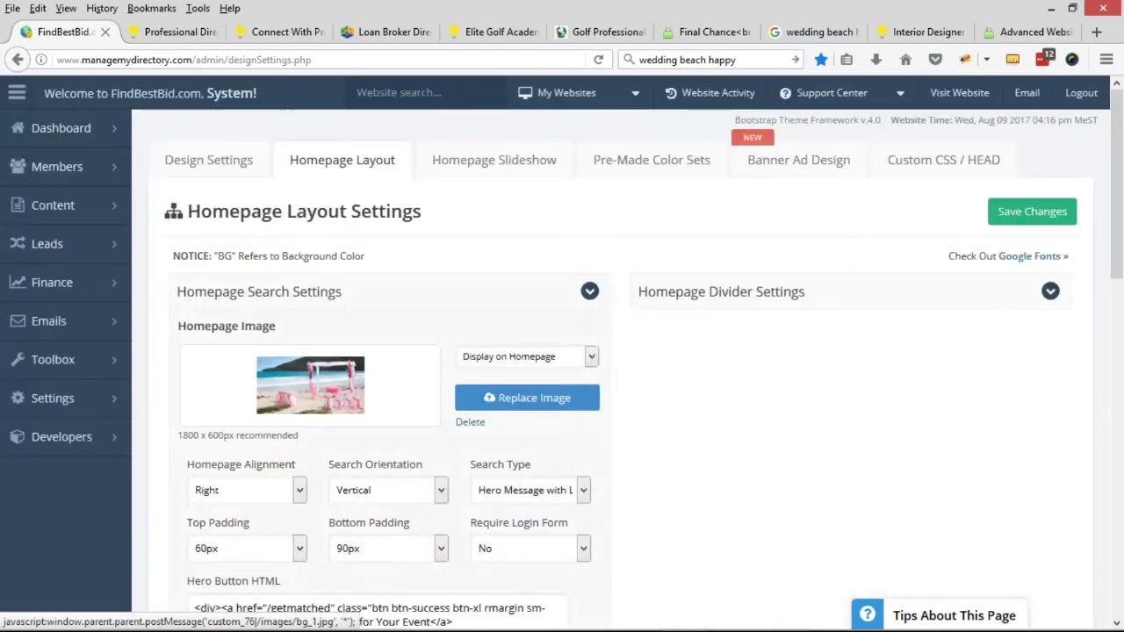
Set the Homepage Alignment to Center and save the homepage layout changes
scroll(290, 412, down, 3)
click(259, 342)
click(225, 384)
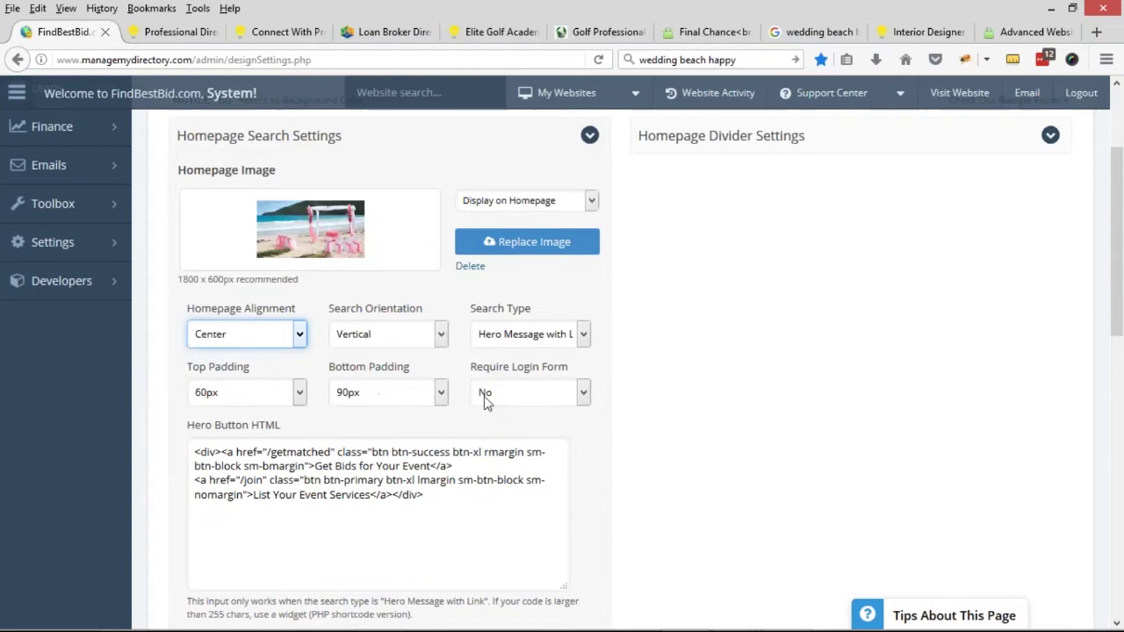
scroll(334, 461, down, 2)
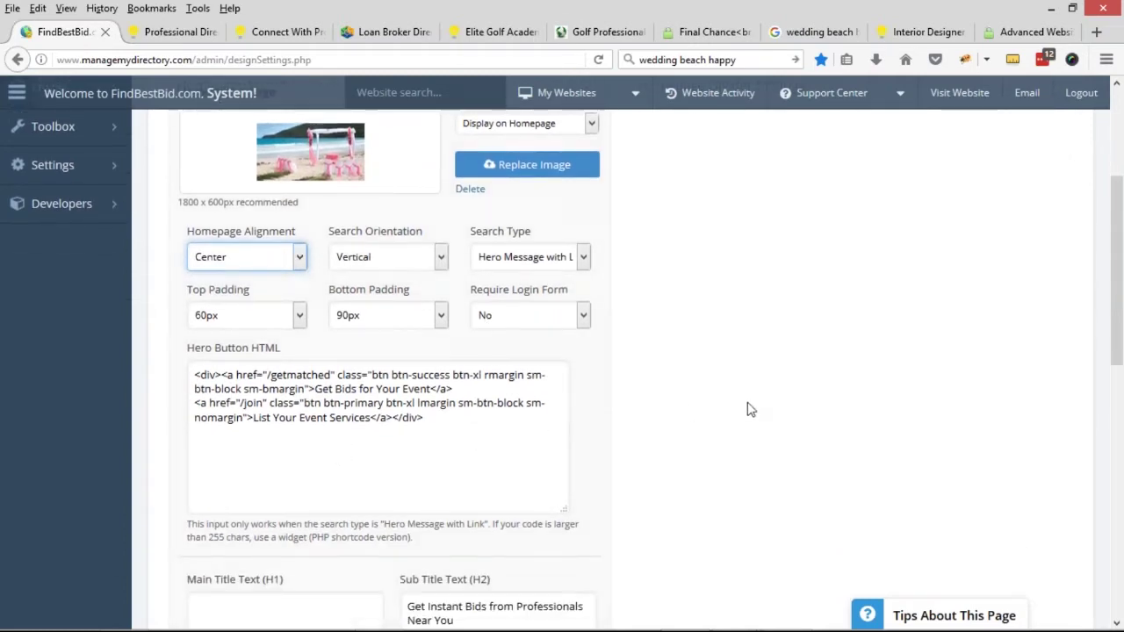
scroll(745, 419, up, 4)
scroll(746, 419, down, 6)
scroll(746, 419, down, 2)
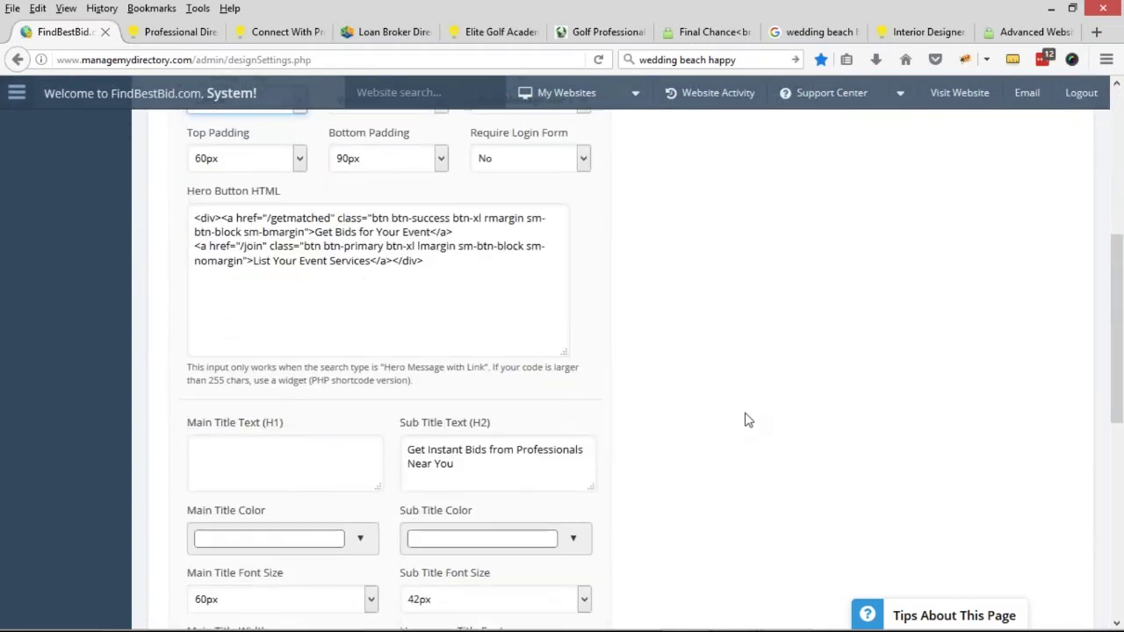
scroll(752, 407, up, 5)
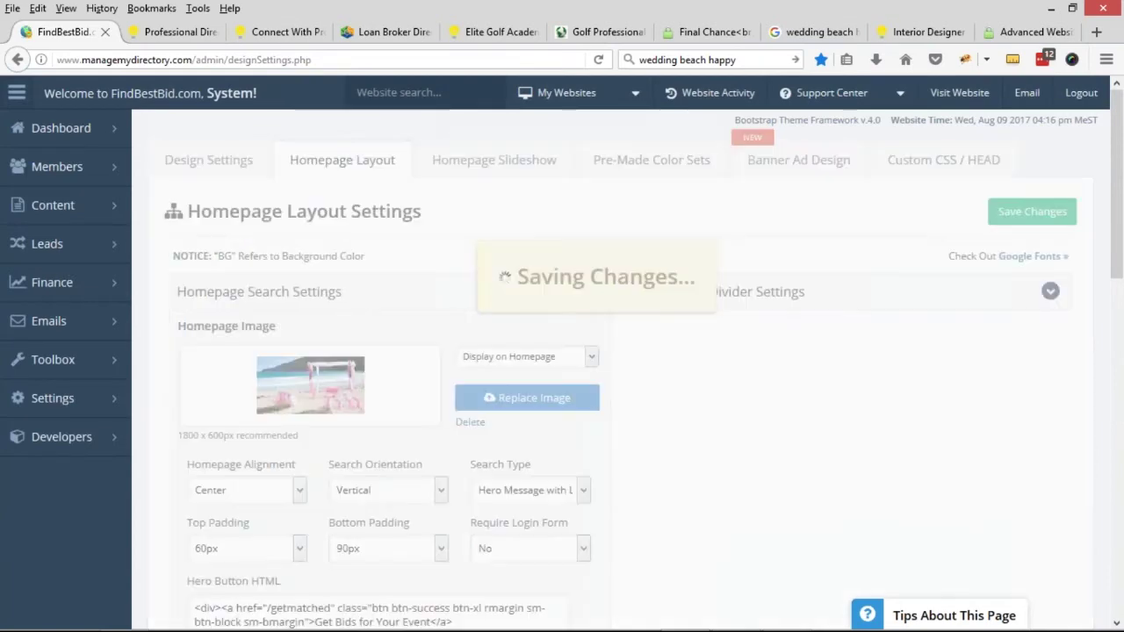
Reload the live FindBestBid.com homepage and check the new background image, hero message and buttons
click(185, 31)
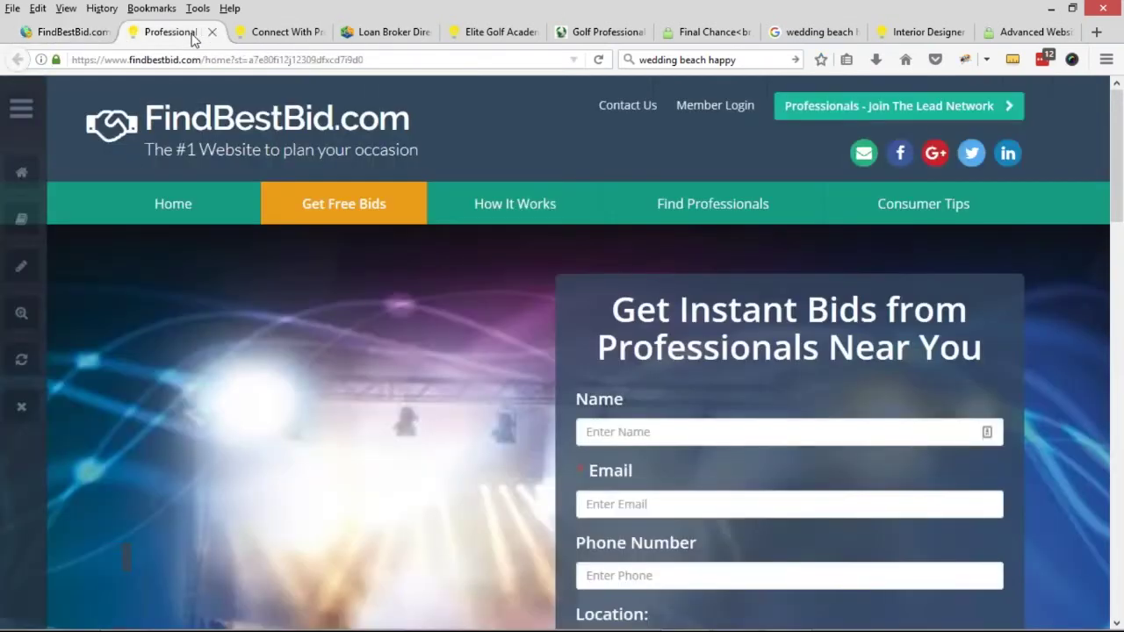
scroll(443, 310, down, 3)
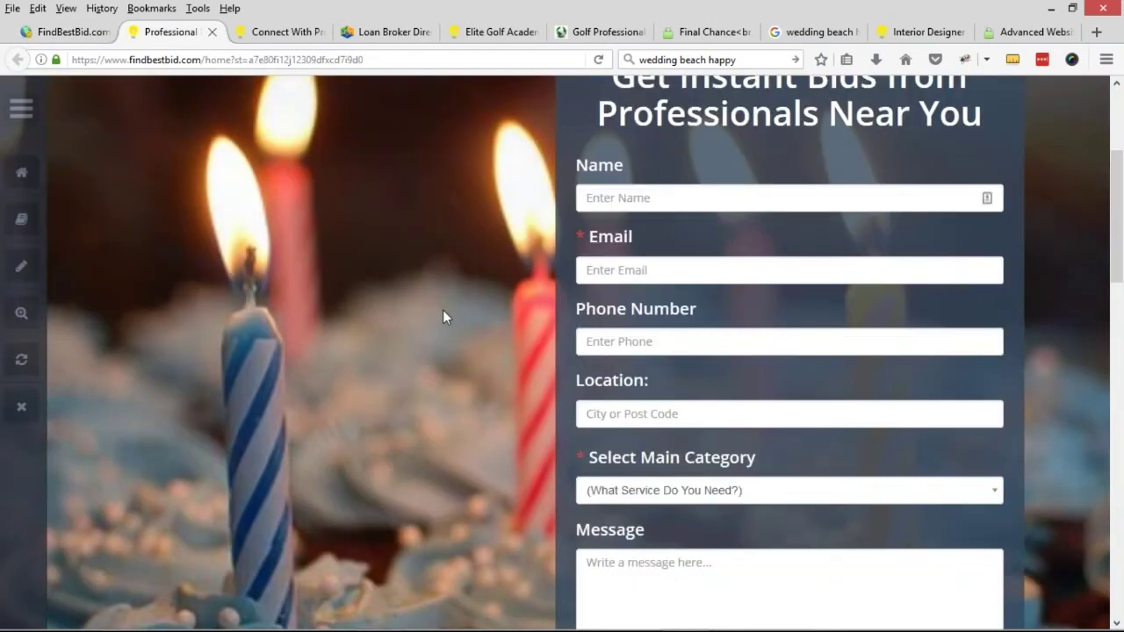
scroll(443, 310, up, 4)
click(71, 32)
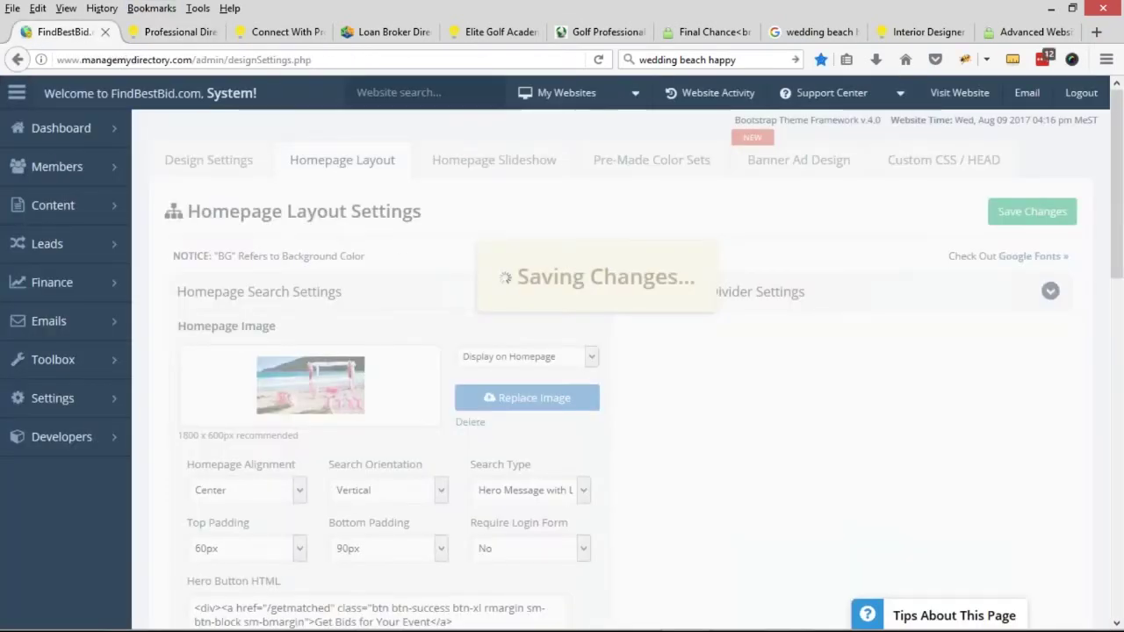
click(171, 31)
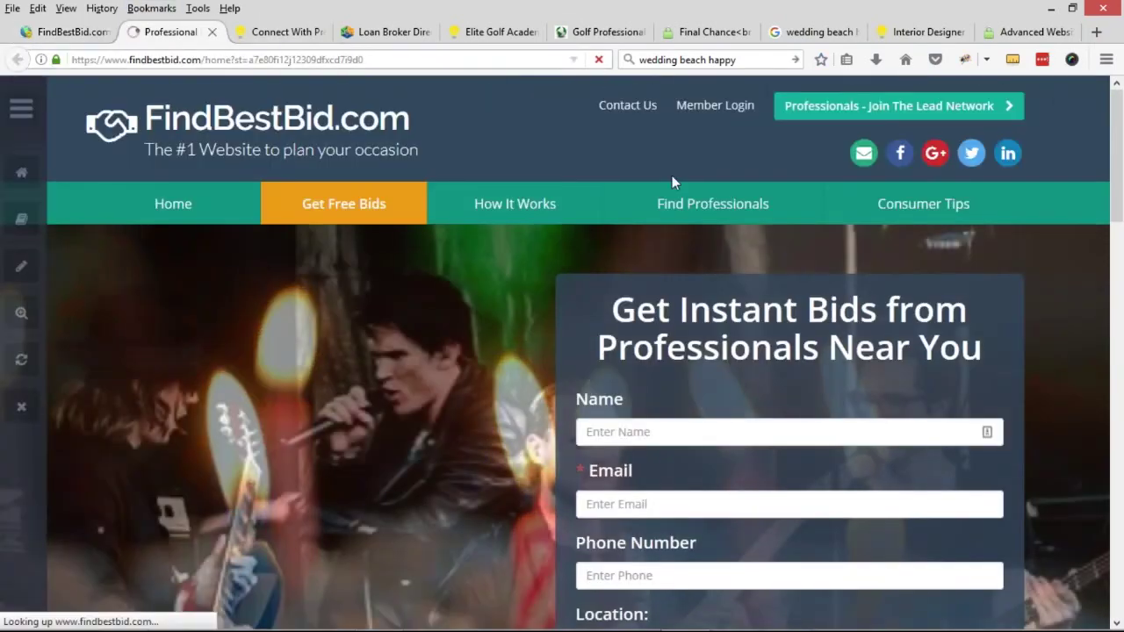
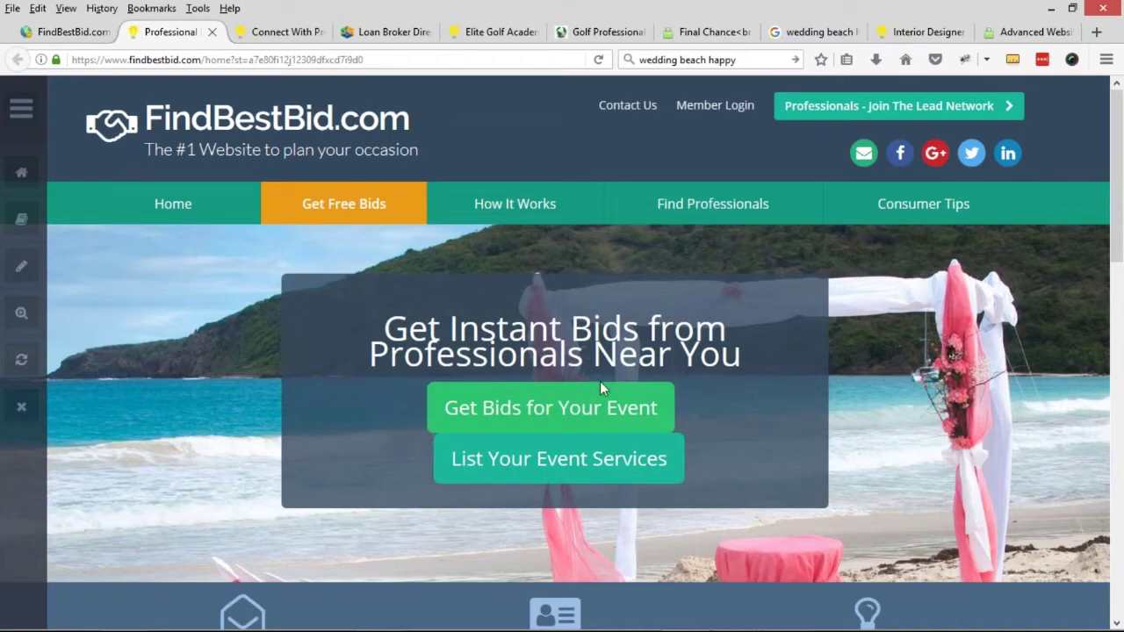
Set the Main Title Width to 10 Columns in the homepage layout settings
click(78, 35)
scroll(143, 351, down, 5)
scroll(143, 351, down, 2)
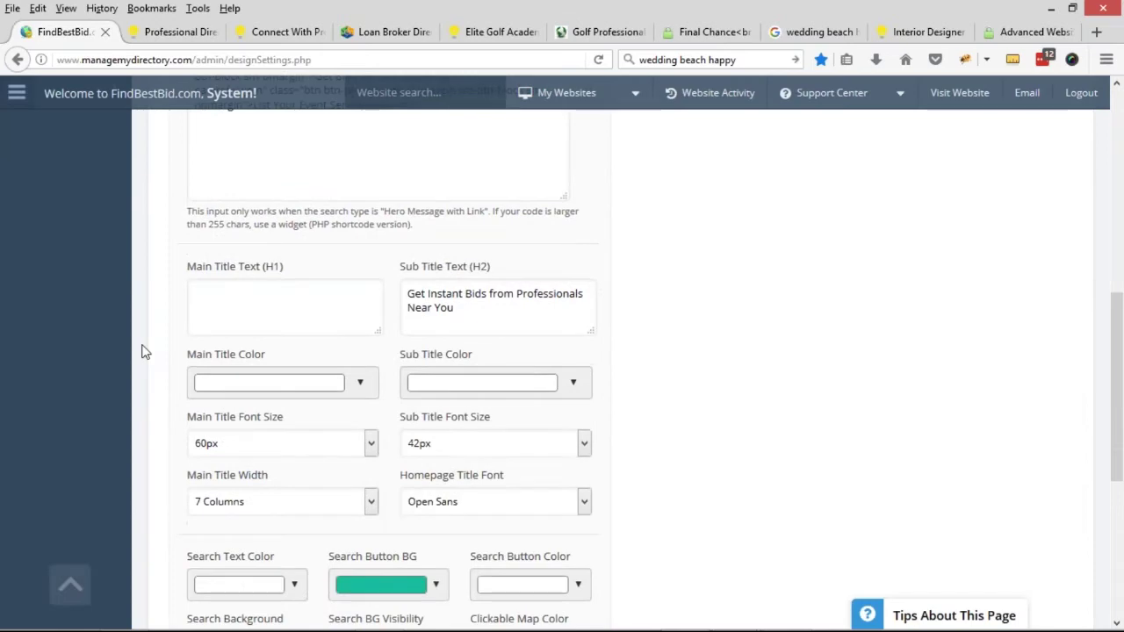
scroll(158, 366, up, 3)
scroll(150, 288, down, 5)
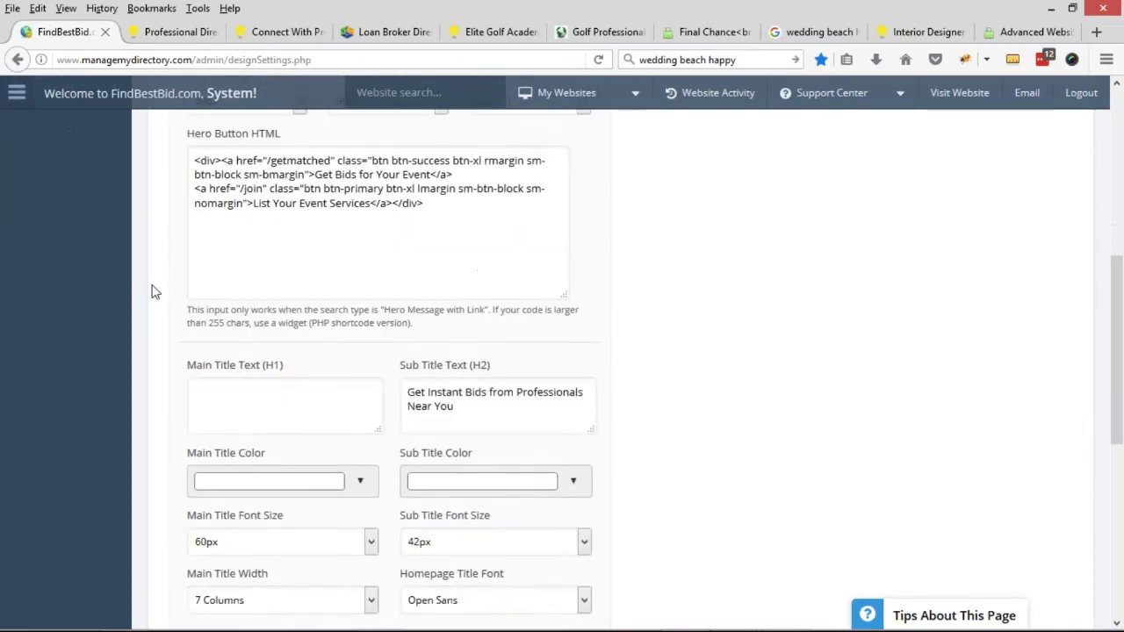
click(241, 352)
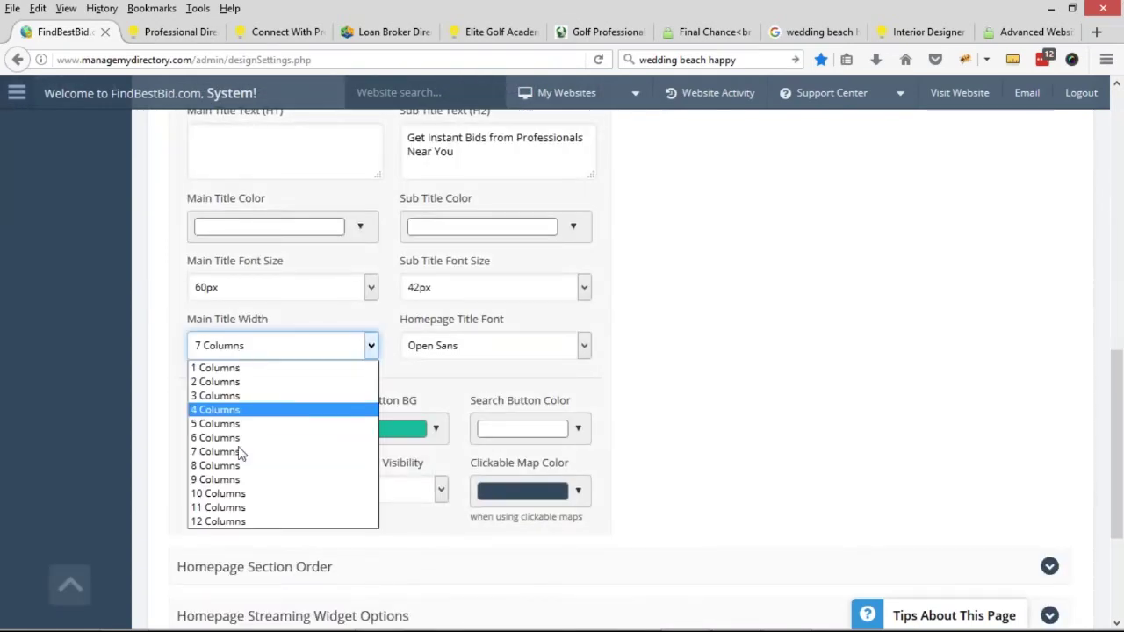
click(224, 493)
scroll(829, 389, up, 10)
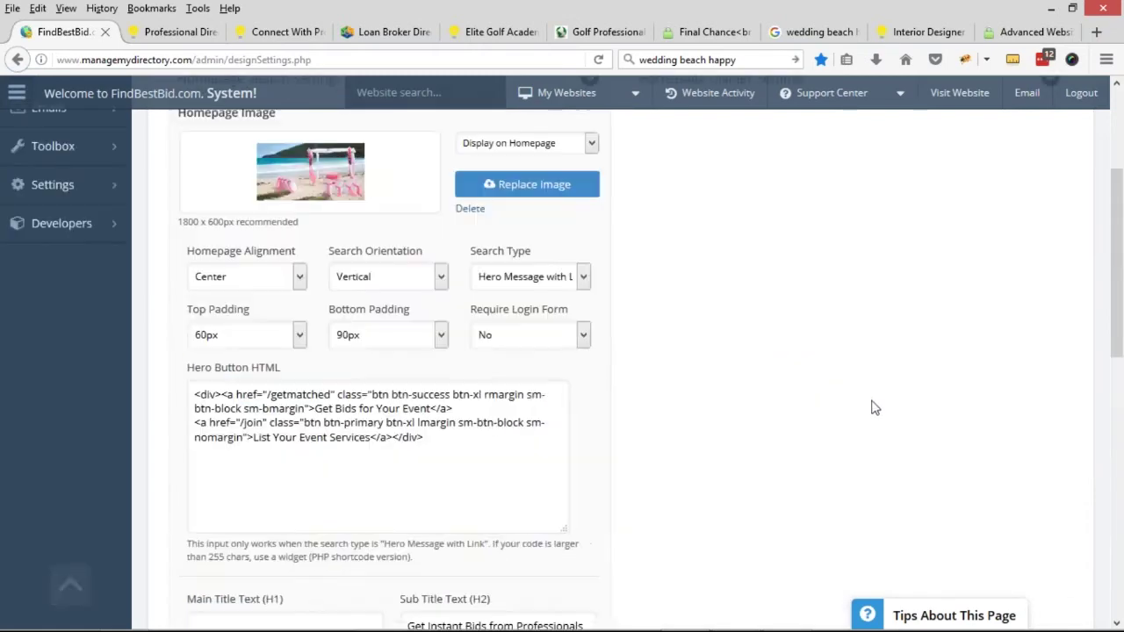
Save the homepage layout changes and check the hero message on the live FindBestBid.com homepage
click(1029, 216)
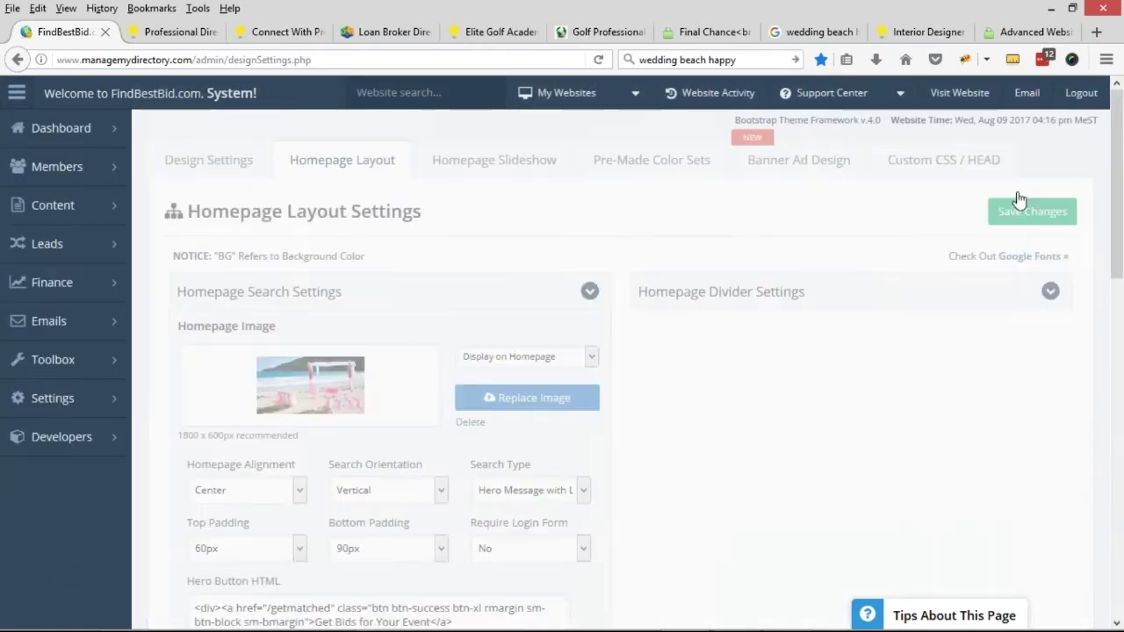
click(176, 32)
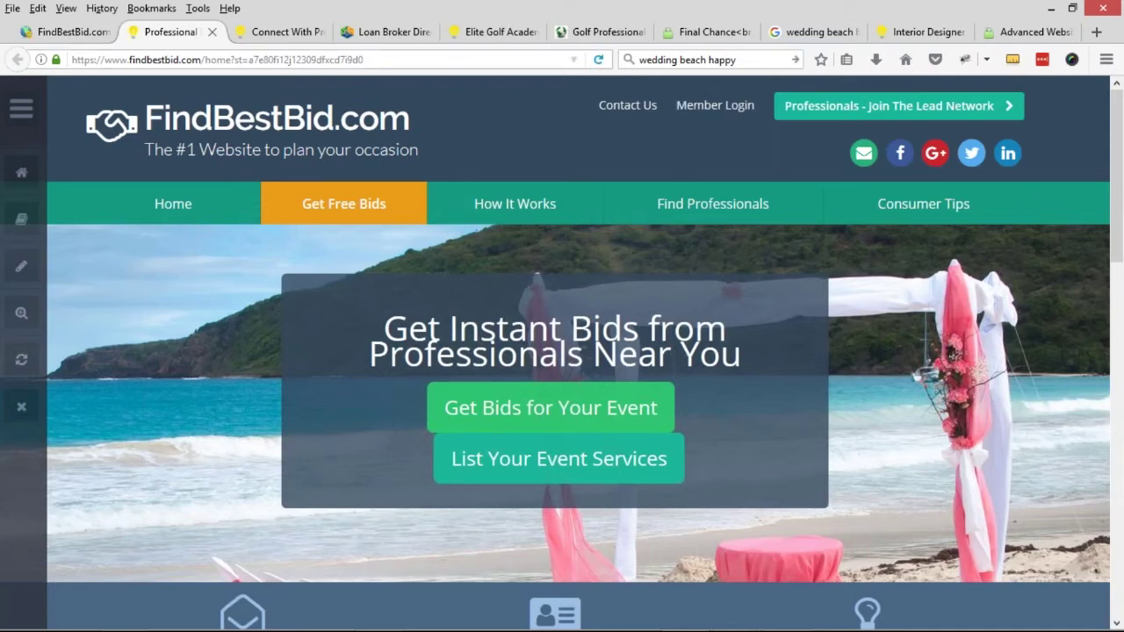
click(55, 33)
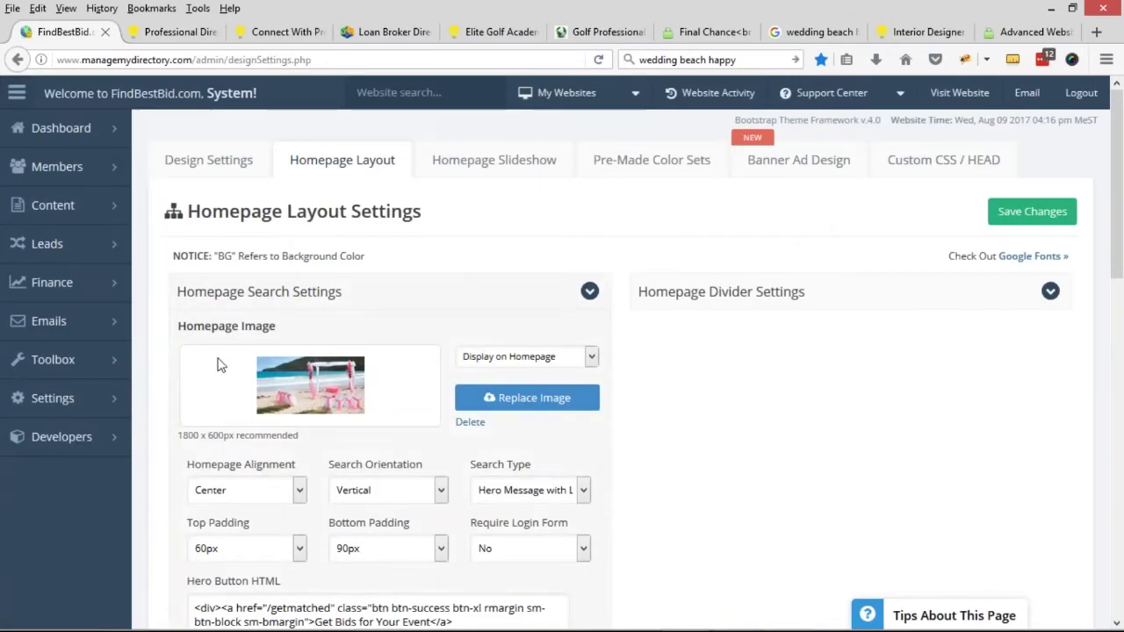
Set the homepage's Top Padding and Bottom Padding to 100px
scroll(219, 365, down, 3)
click(224, 393)
click(233, 262)
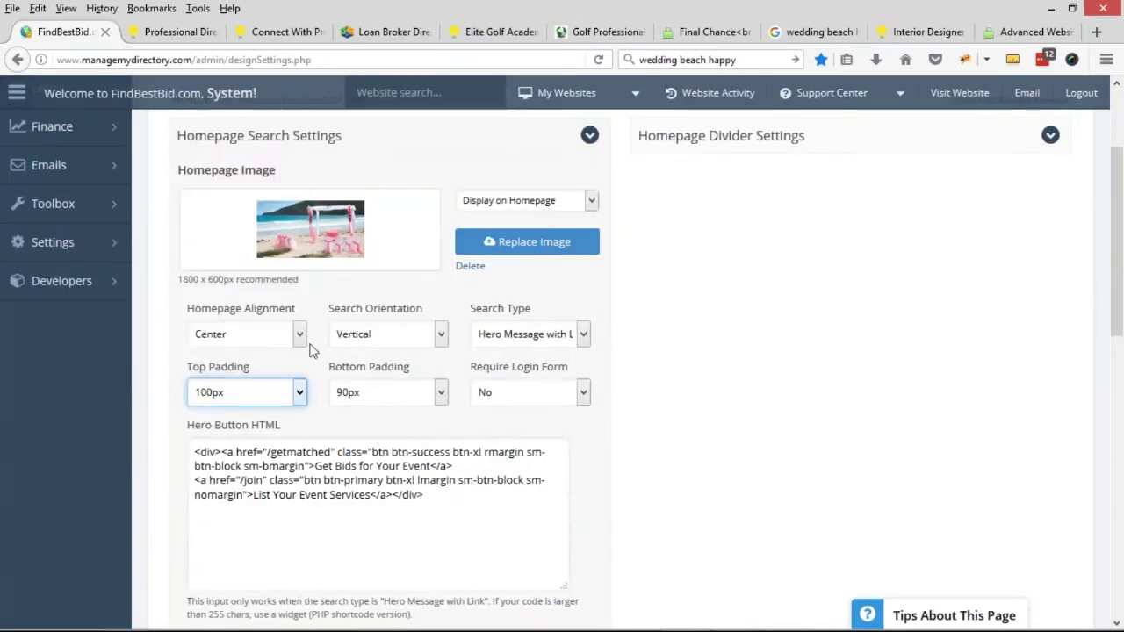
click(369, 393)
click(360, 249)
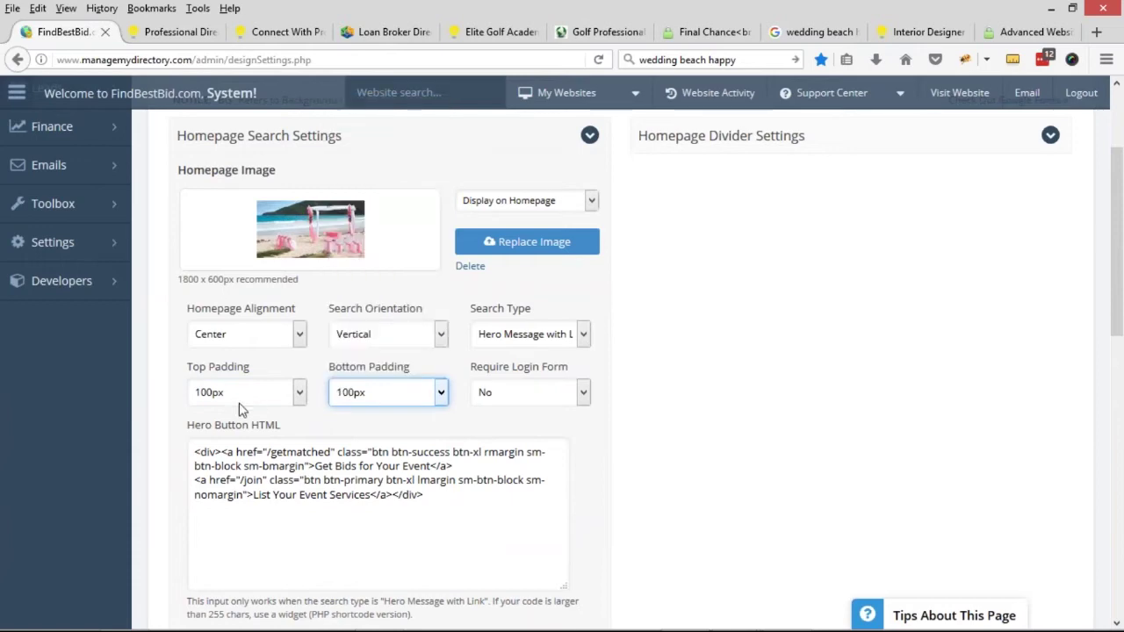
Set the homepage's Top Padding and Bottom Padding to 120px and save the layout changes
click(237, 393)
click(211, 274)
click(369, 393)
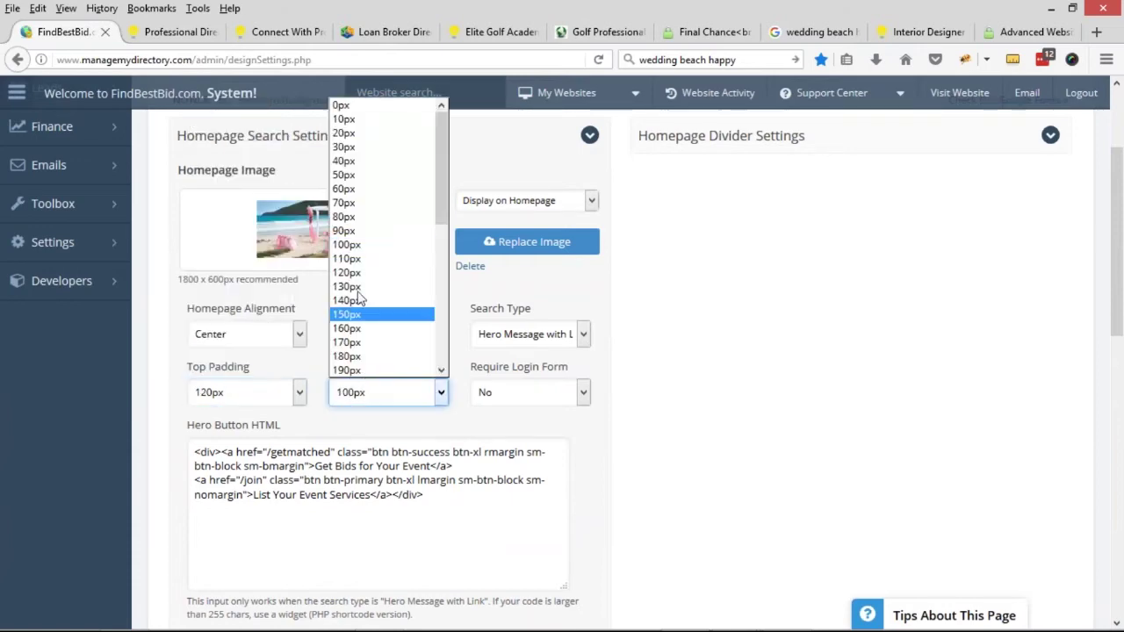
click(352, 272)
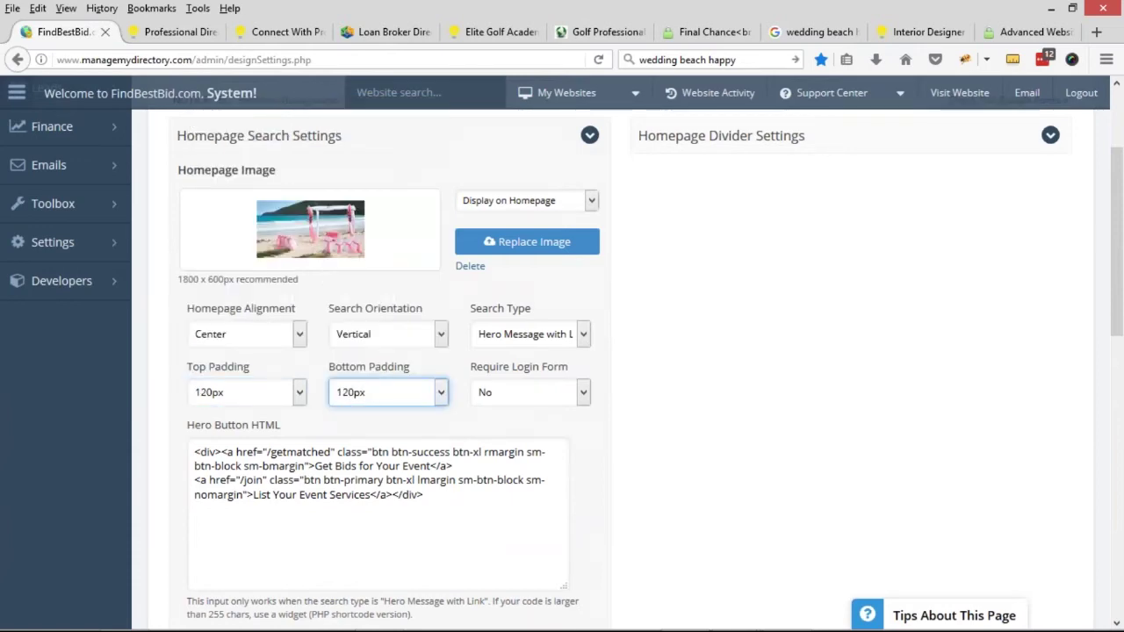
scroll(979, 221, up, 3)
click(1034, 214)
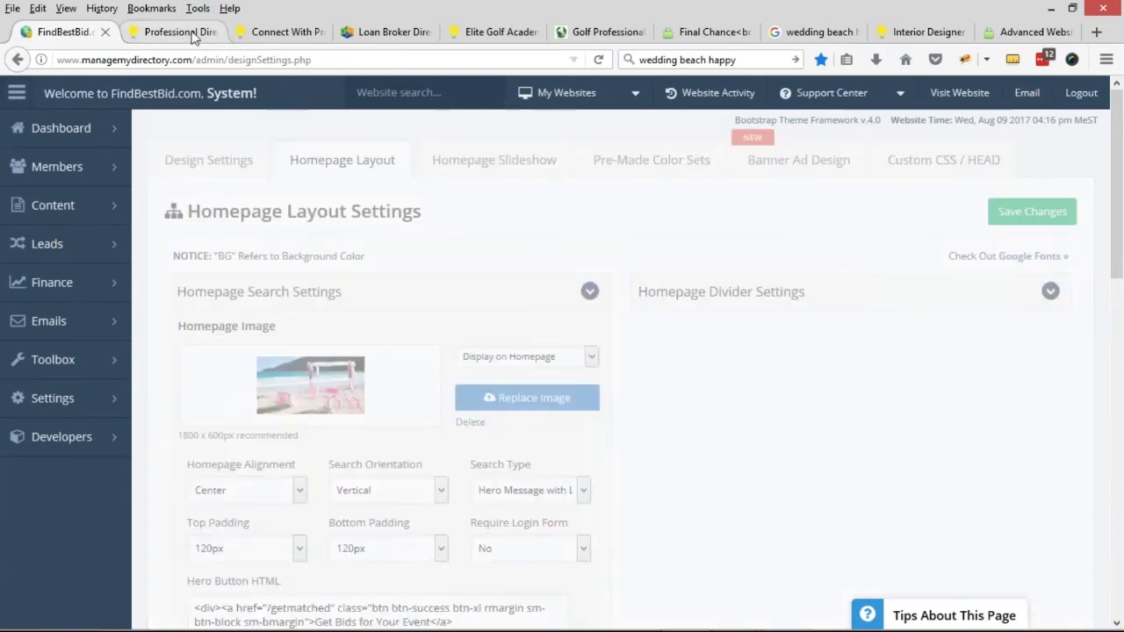
Reload the live homepage and check the hero heading's width, the button arrangement and the spacing around the message box
click(192, 34)
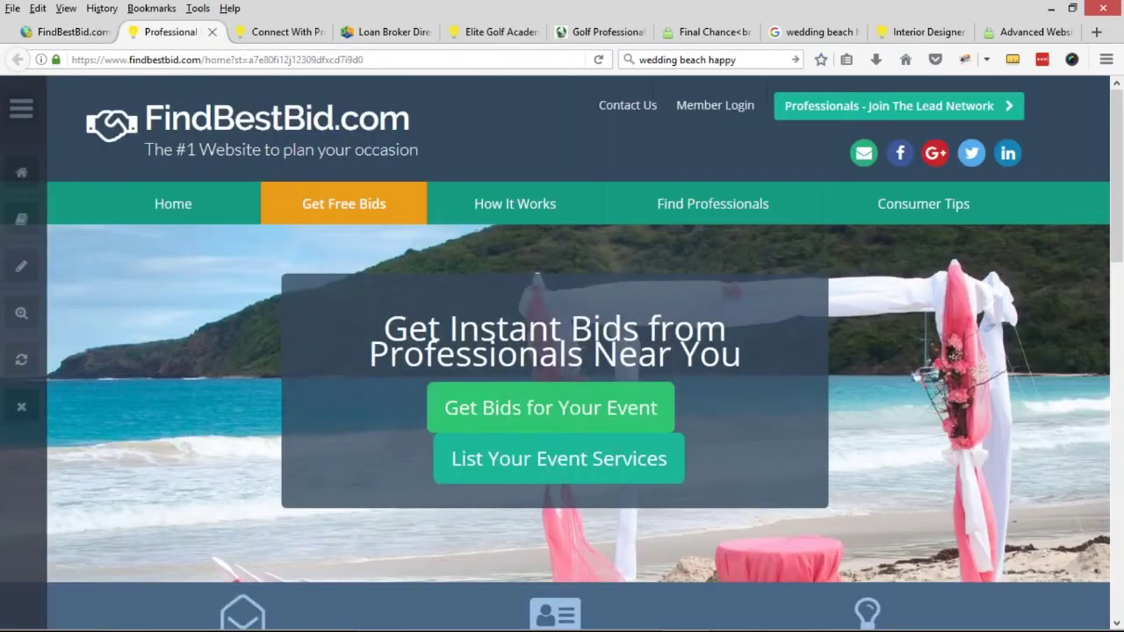
click(598, 60)
drag(381, 316, 743, 360)
click(463, 338)
double_click(489, 344)
click(597, 347)
click(598, 59)
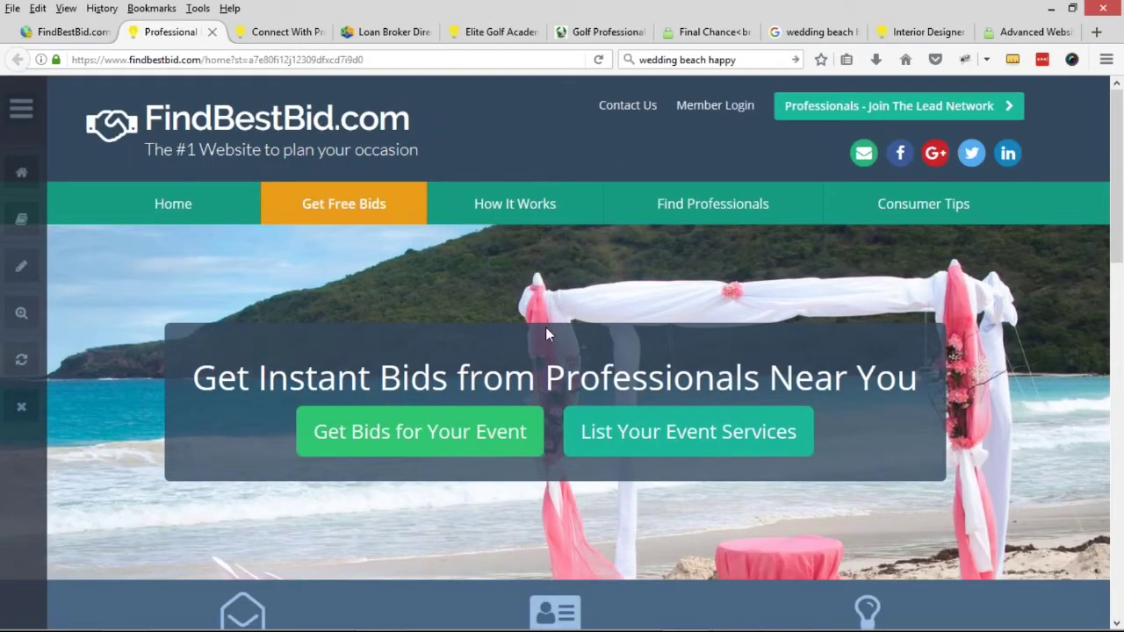
Enter "Planning an Event?" as the Main Title Text (H1) in the homepage layout settings
click(74, 35)
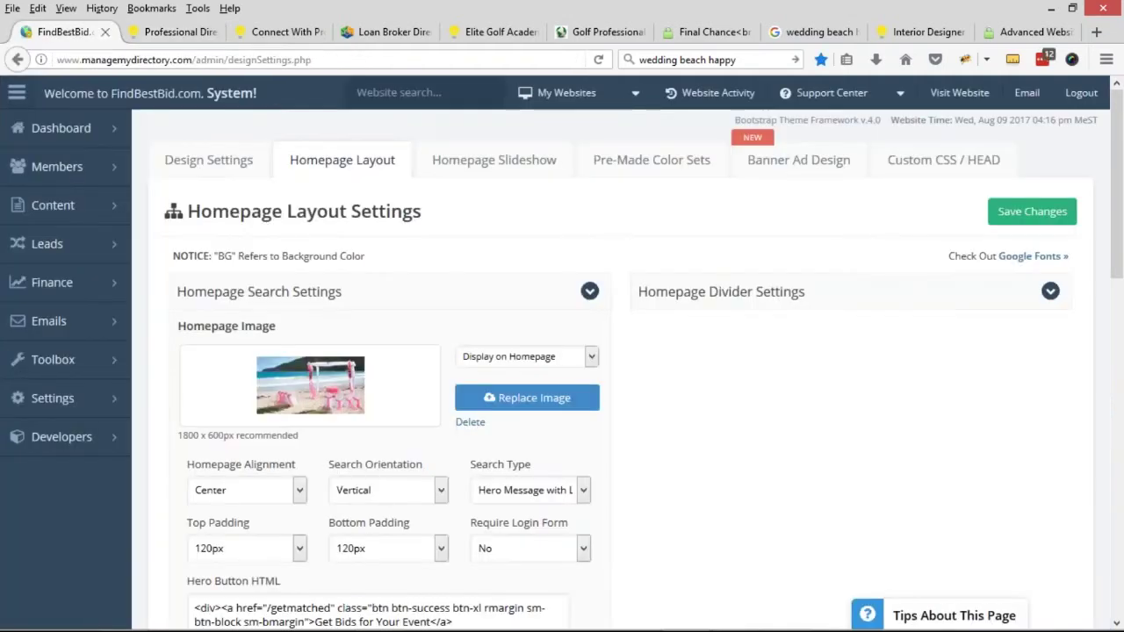
scroll(321, 235, down, 3)
scroll(154, 354, down, 3)
click(260, 290)
text(Planning an Events?)
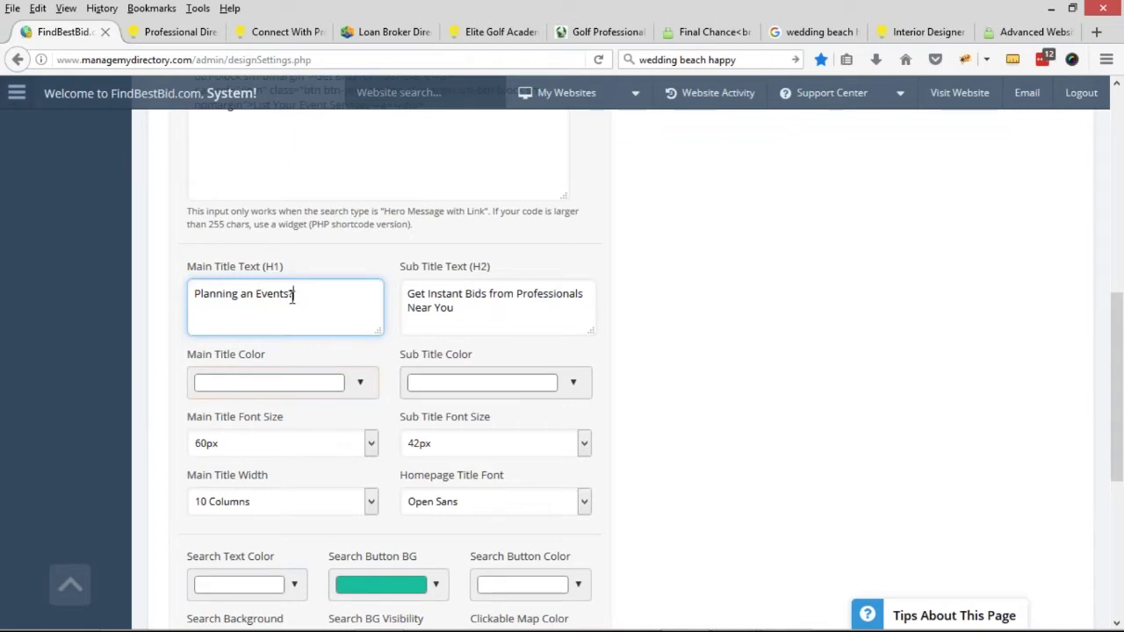
key(BackSpace)
Change the Sub Title Text (H2) to "Get Instant Bids from Event Professionals Near You"
triple_click(472, 315)
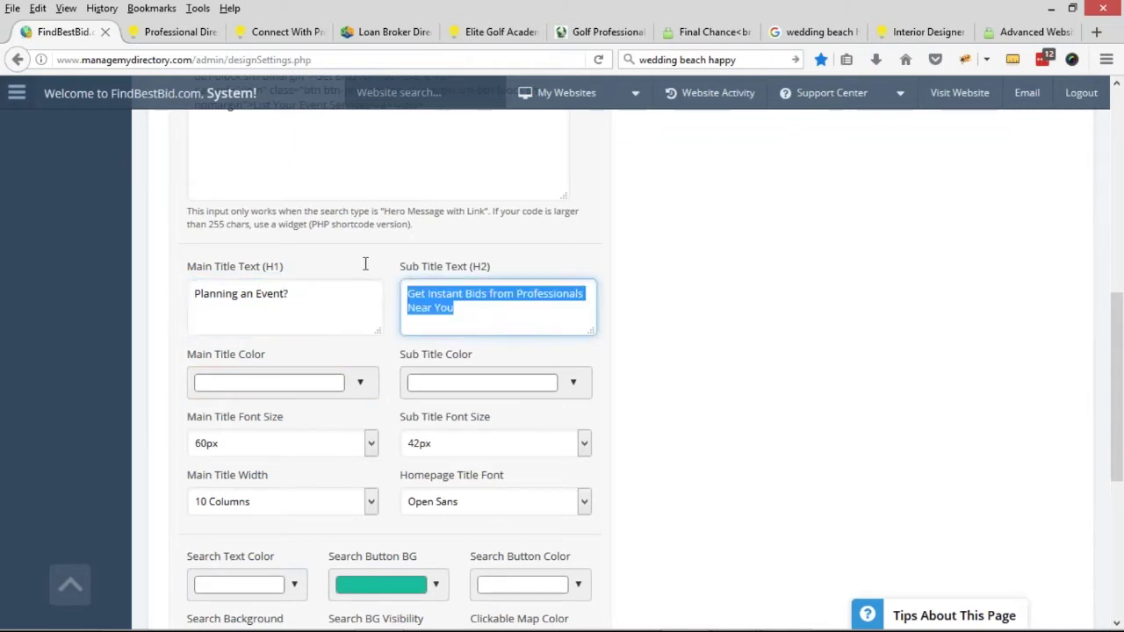
click(514, 322)
shift+click(500, 319)
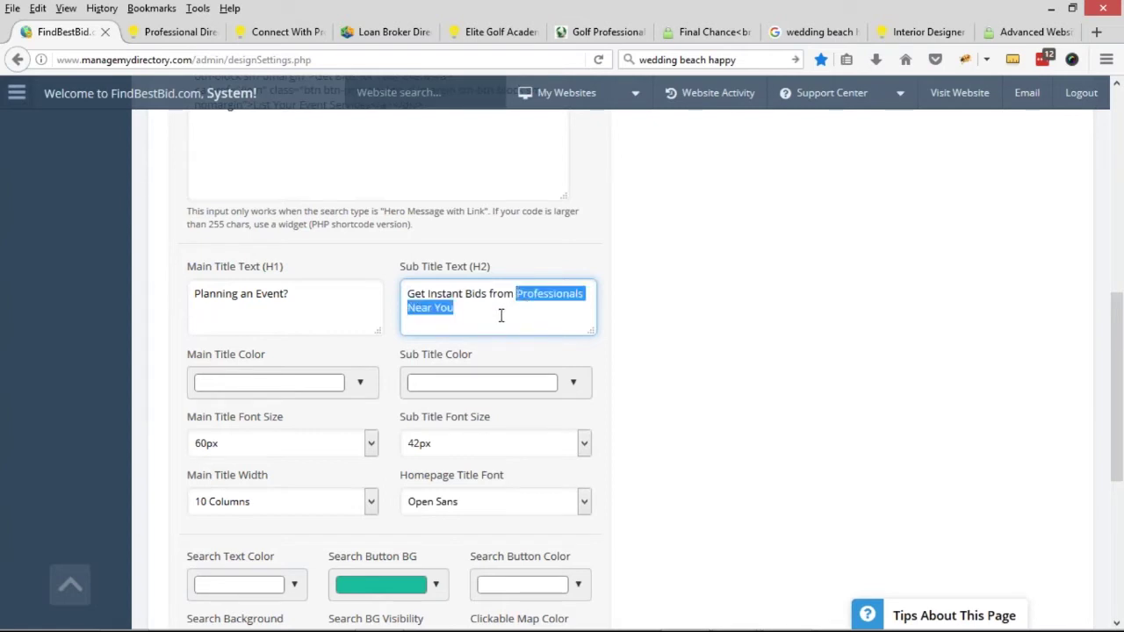
key(BackSpace)
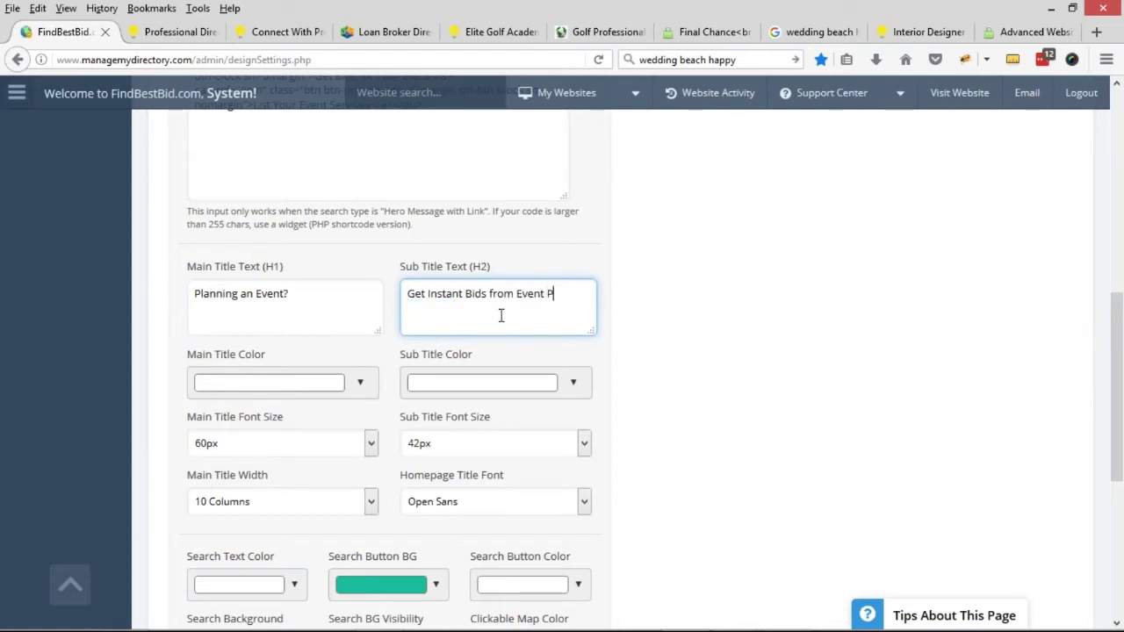
text(Event Professionals Near Yo)
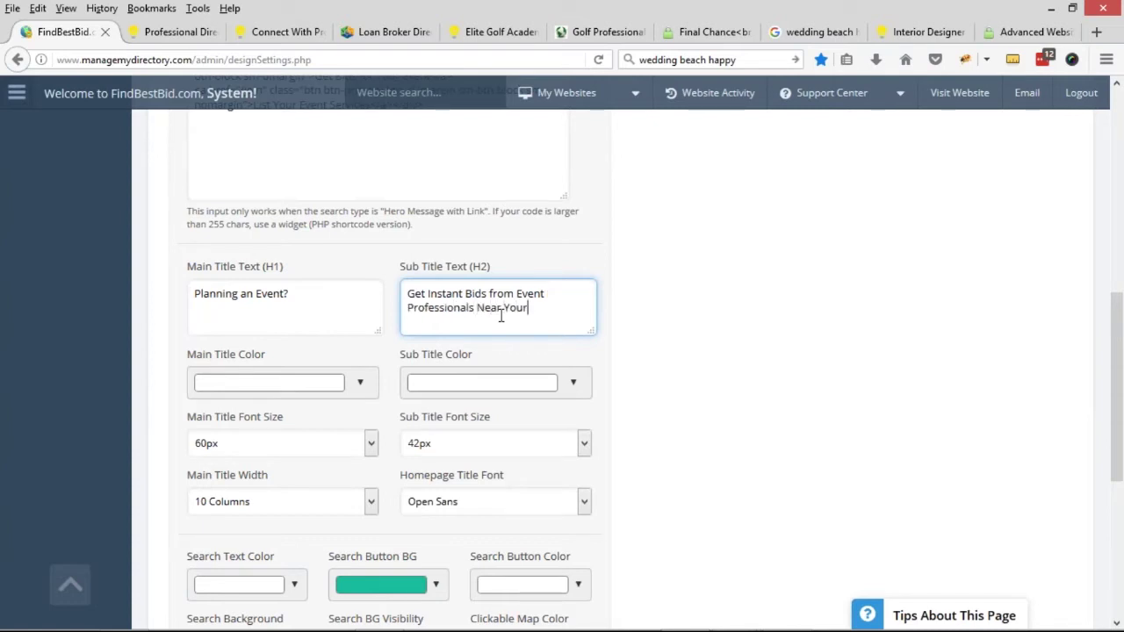
text(ur)
Set the Sub Title Font Size to 36px and the Main Title Font Size to 70px, and save the layout changes
scroll(496, 342, down, 2)
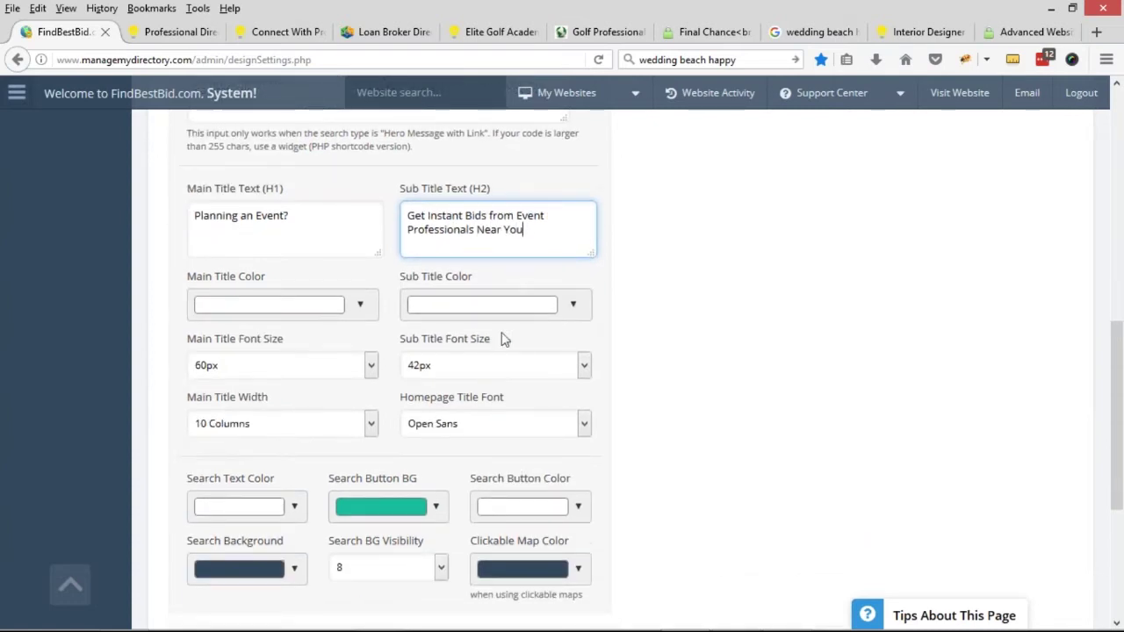
click(461, 365)
click(431, 259)
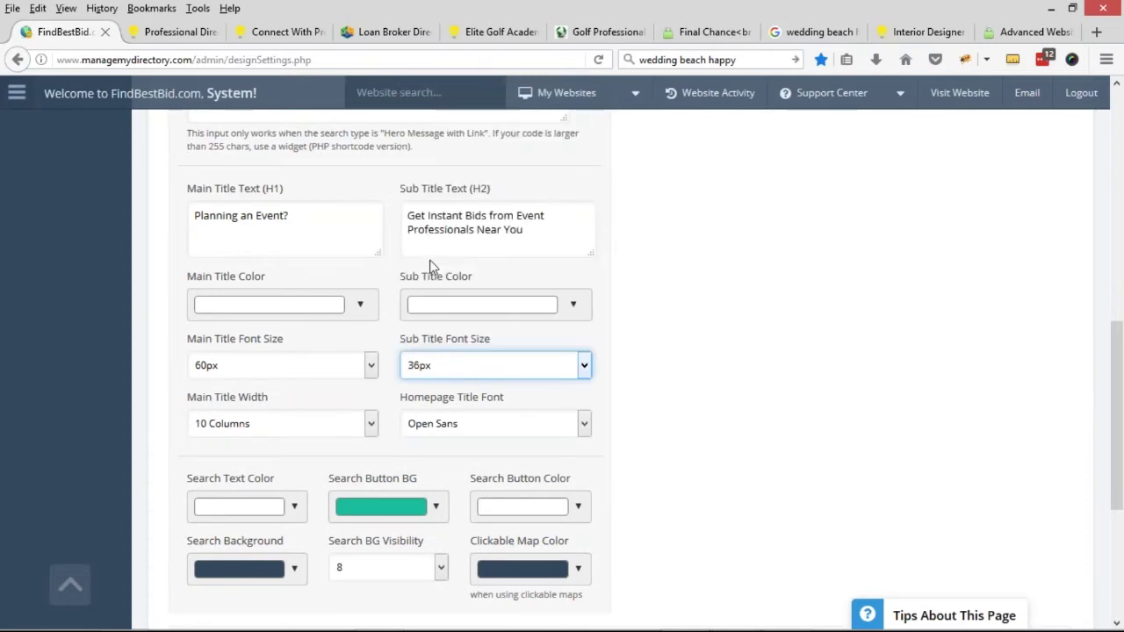
click(247, 365)
scroll(254, 276, down, 3)
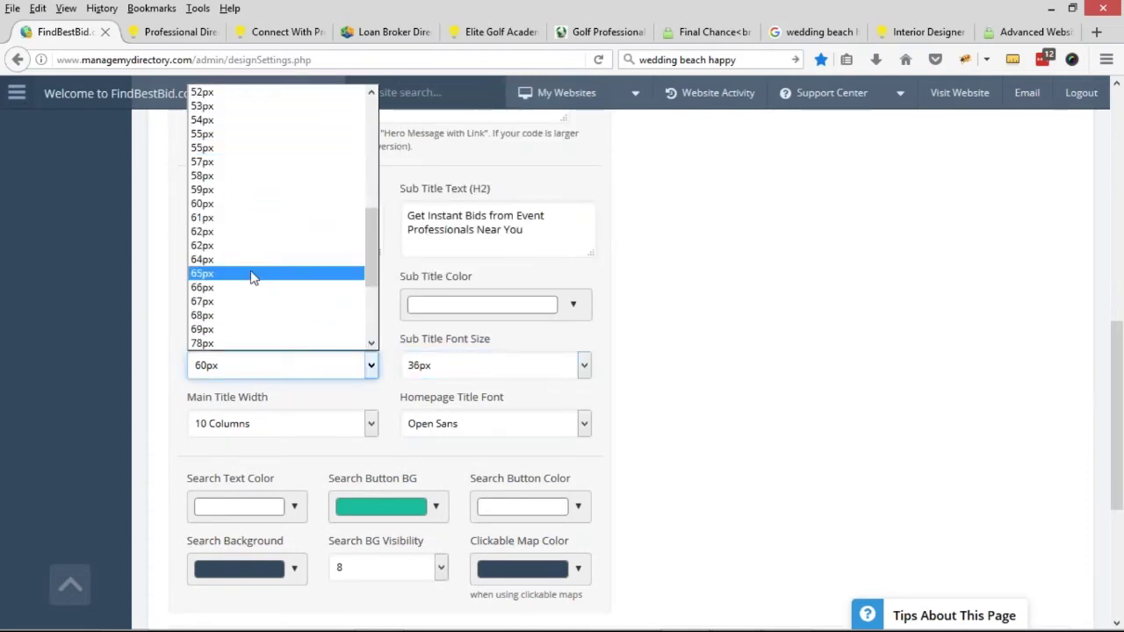
click(213, 343)
scroll(728, 371, up, 5)
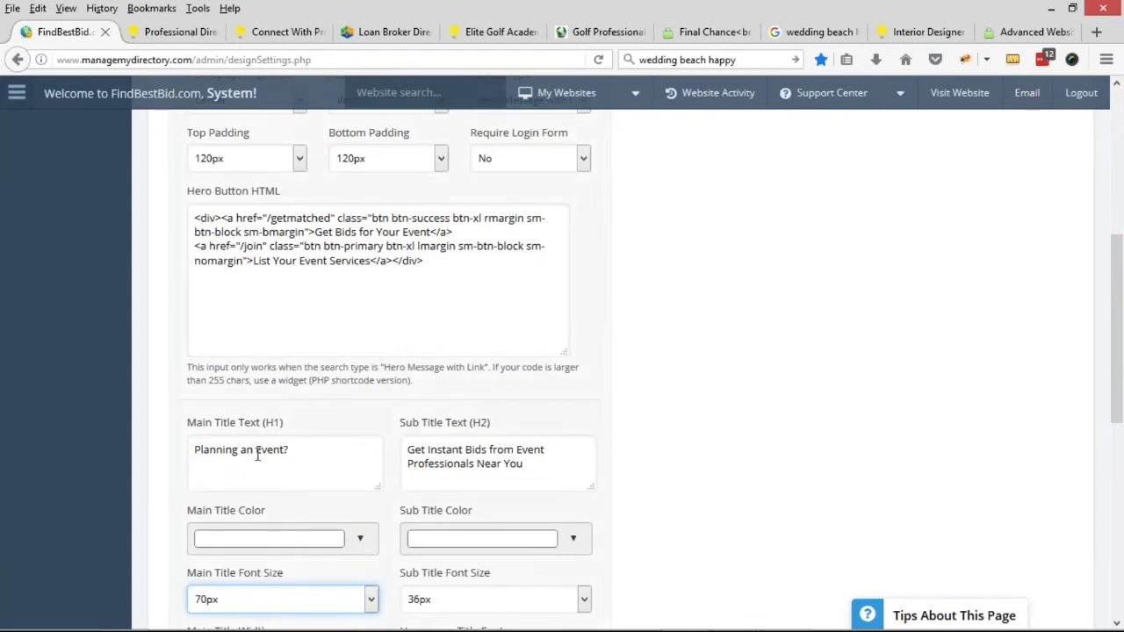
scroll(257, 454, up, 8)
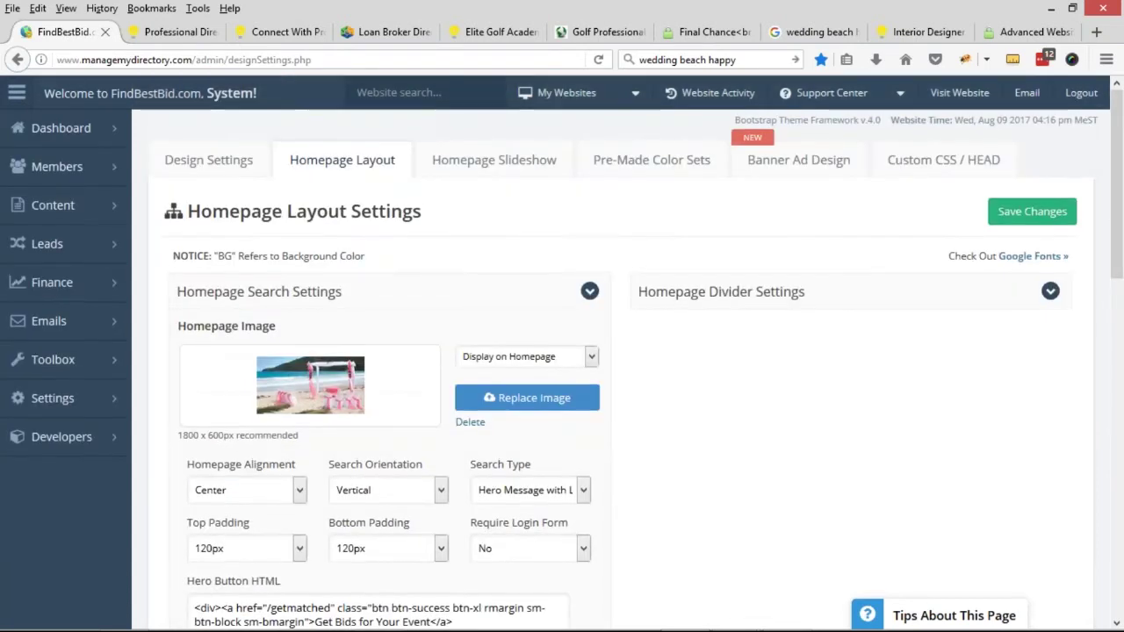
click(997, 216)
Reload the live homepage and check how the main title, subtitle and buttons look over the background image
scroll(626, 325, down, 8)
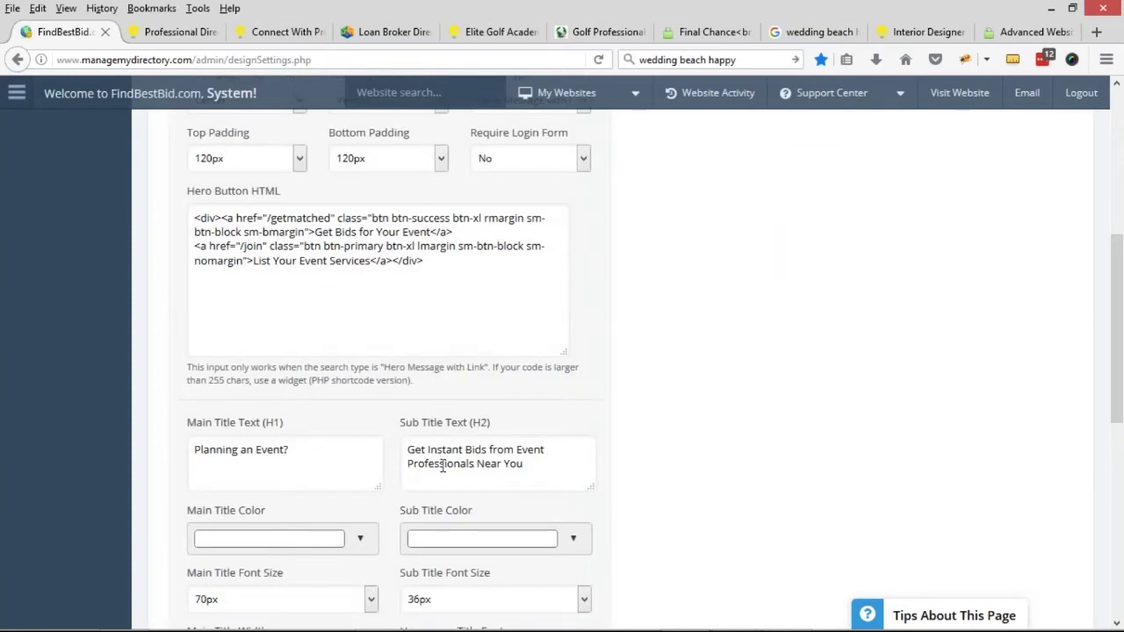
key(ctrl+Tab)
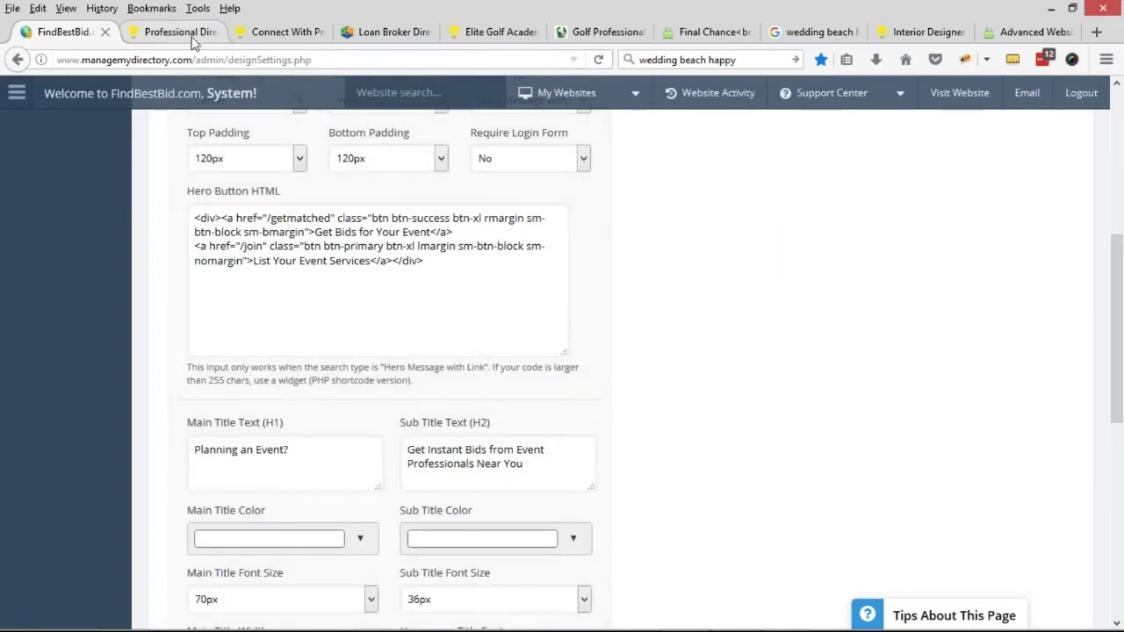
click(597, 60)
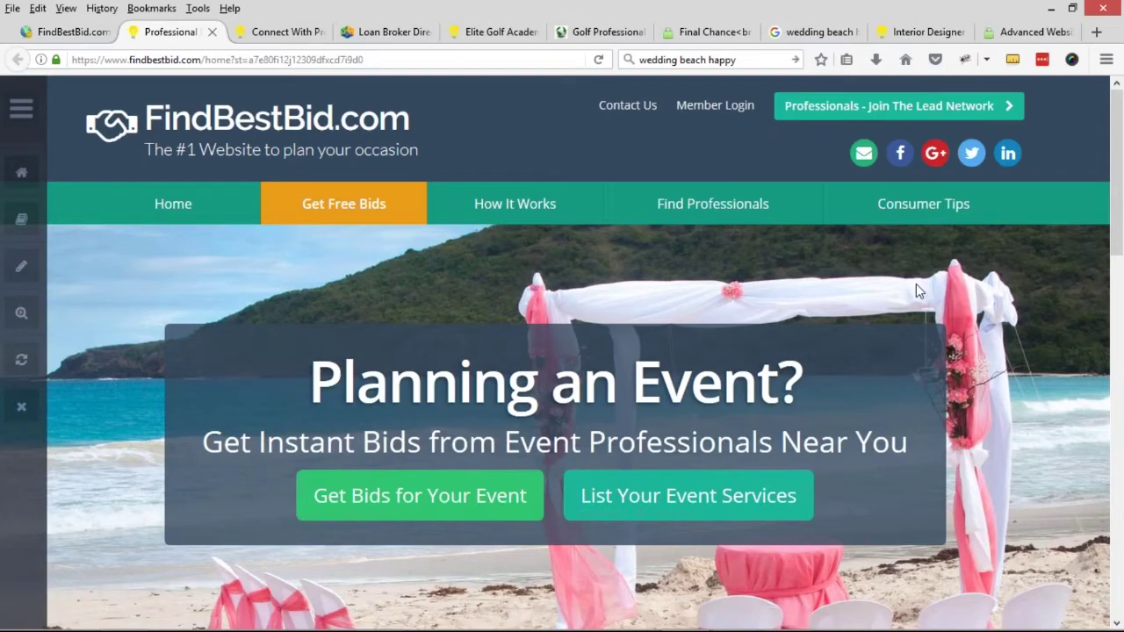
scroll(923, 329, down, 2)
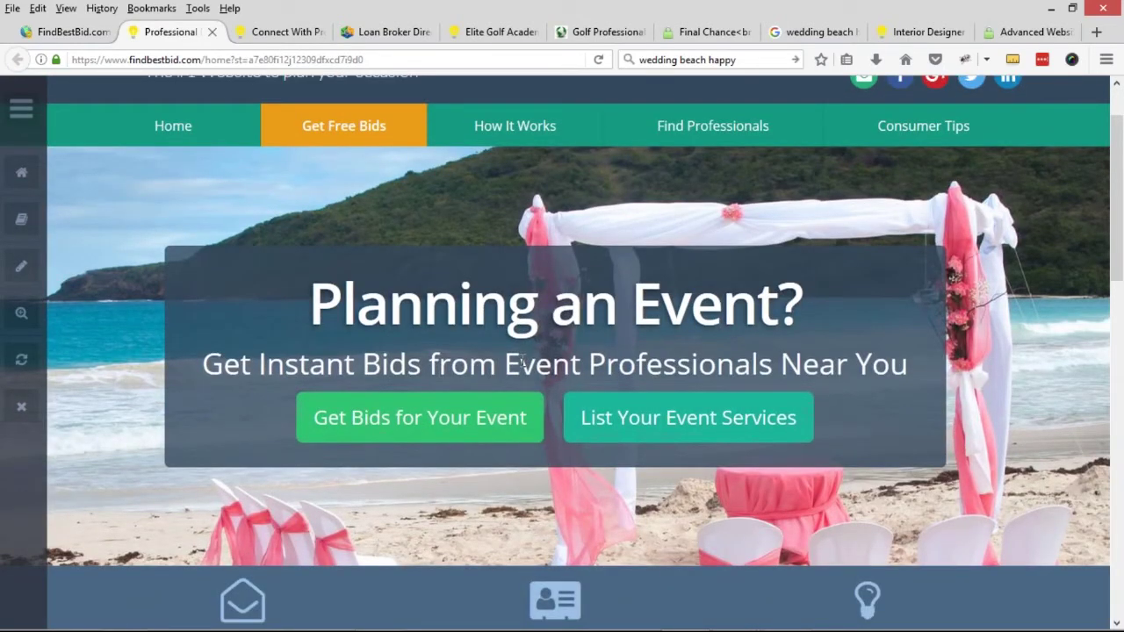
Remove the word "Event" from the Sub Title Text so it reads "Get Instant Bids from Professionals Near You"
click(92, 38)
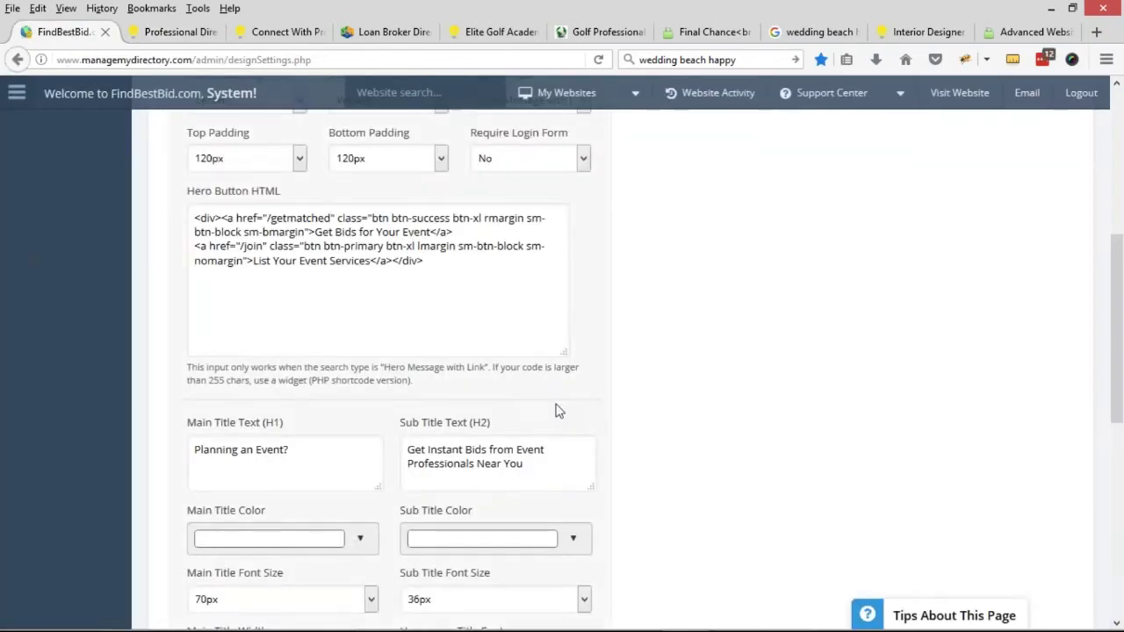
click(532, 452)
double_click(531, 452)
key(Delete)
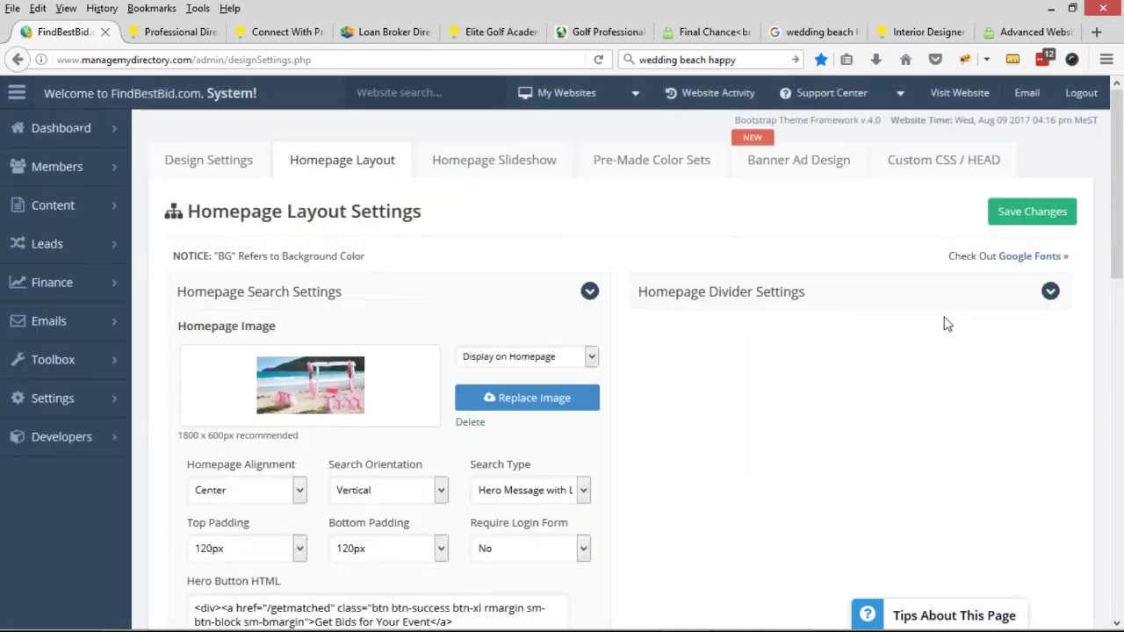
Review the title on the live homepage and capitalize "An" in the Main Title Text to read "Planning An Event?"
scroll(712, 391, down, 5)
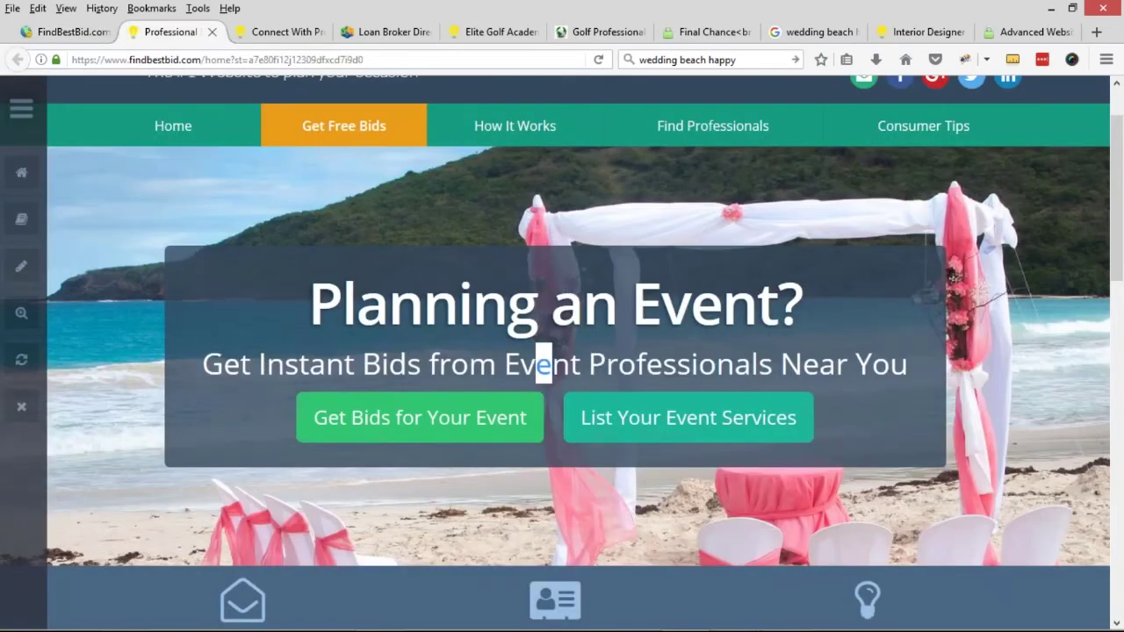
click(457, 307)
drag(555, 311, 689, 309)
click(690, 309)
click(97, 32)
click(247, 450)
key(BackSpace)
text(A)
Add class="tmargin" to the opening div in the Hero Button HTML and keep both button links inside it
click(215, 219)
text(class=")
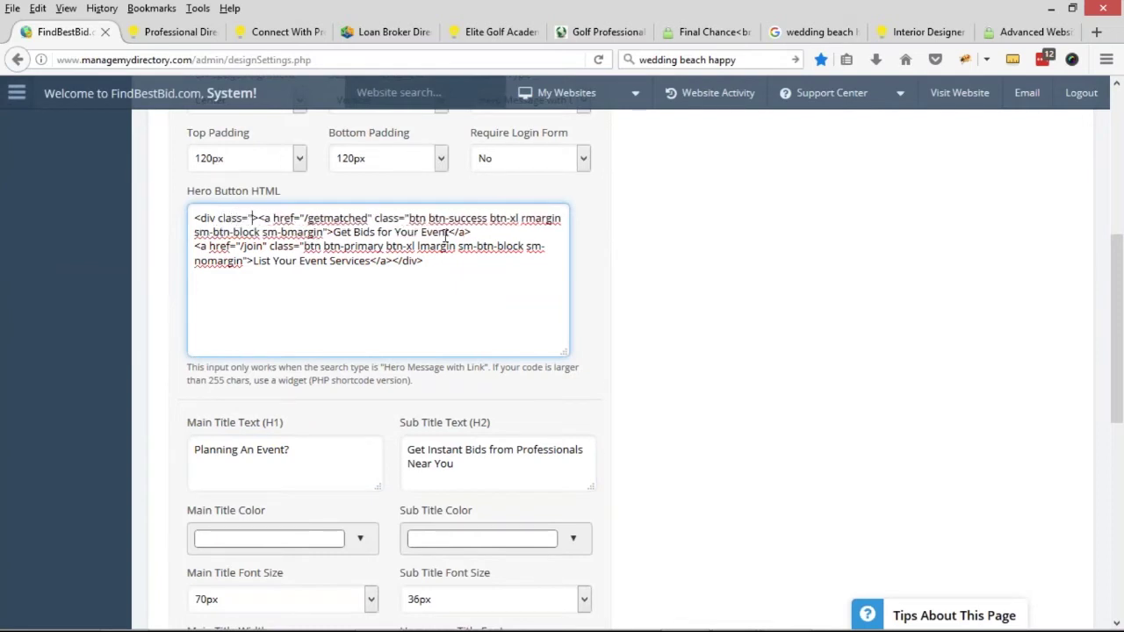
text(tmargin tp)
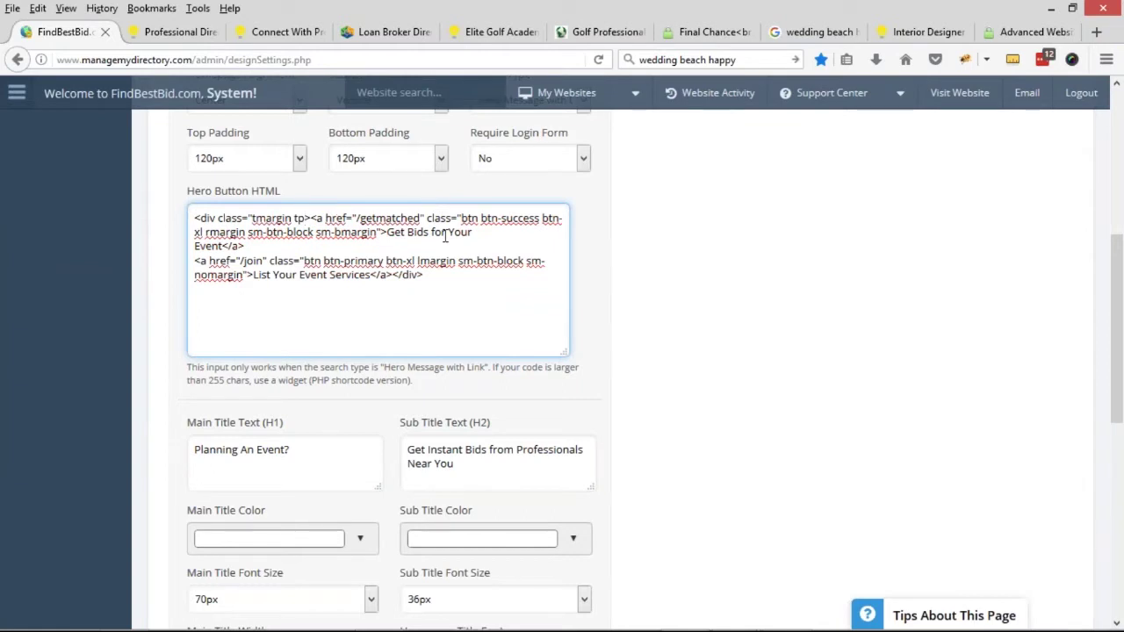
key(BackSpace)
key(BackSpace)
key(BackSpace)
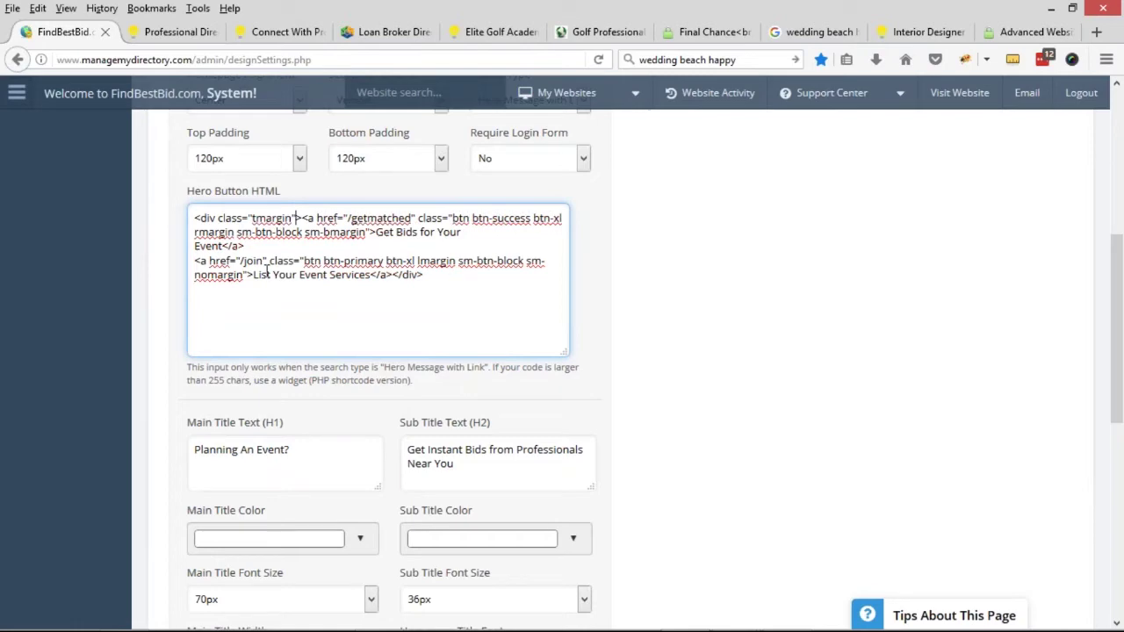
key(BackSpace)
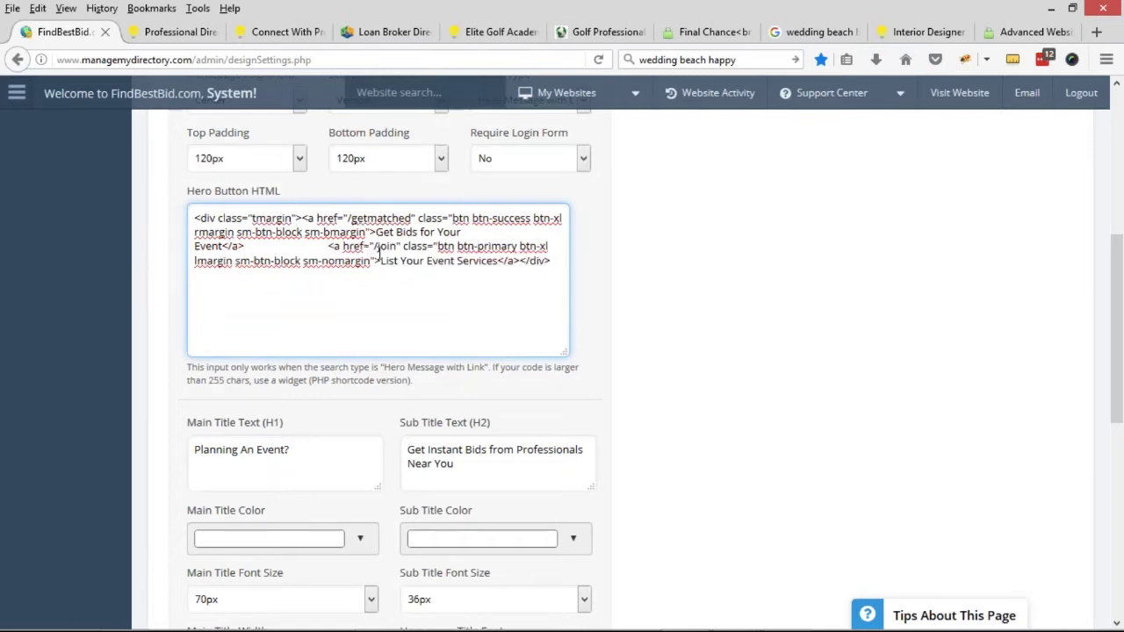
Save the homepage layout changes and reload the live homepage to check the revised title, subtitle and button spacing
key(F5)
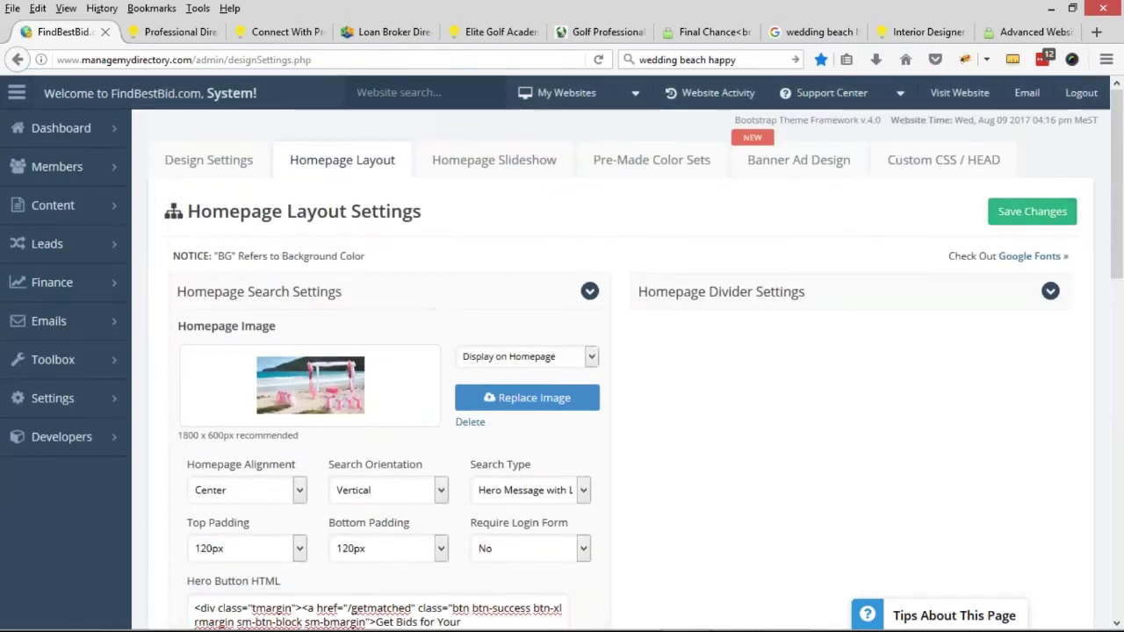
click(181, 31)
scroll(368, 245, up, 2)
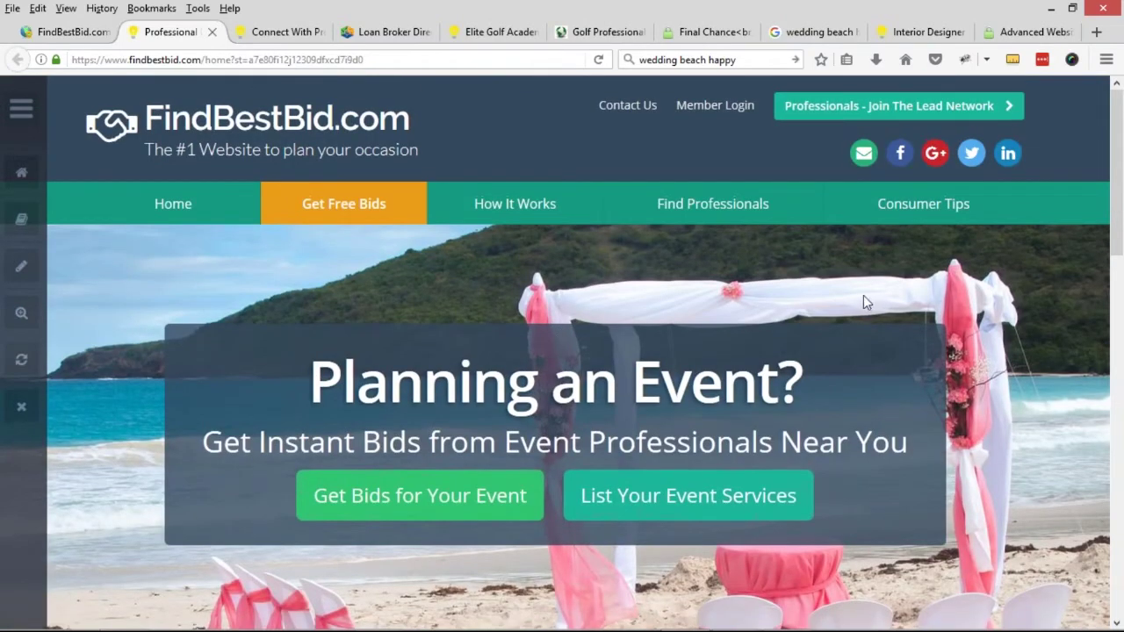
key(F5)
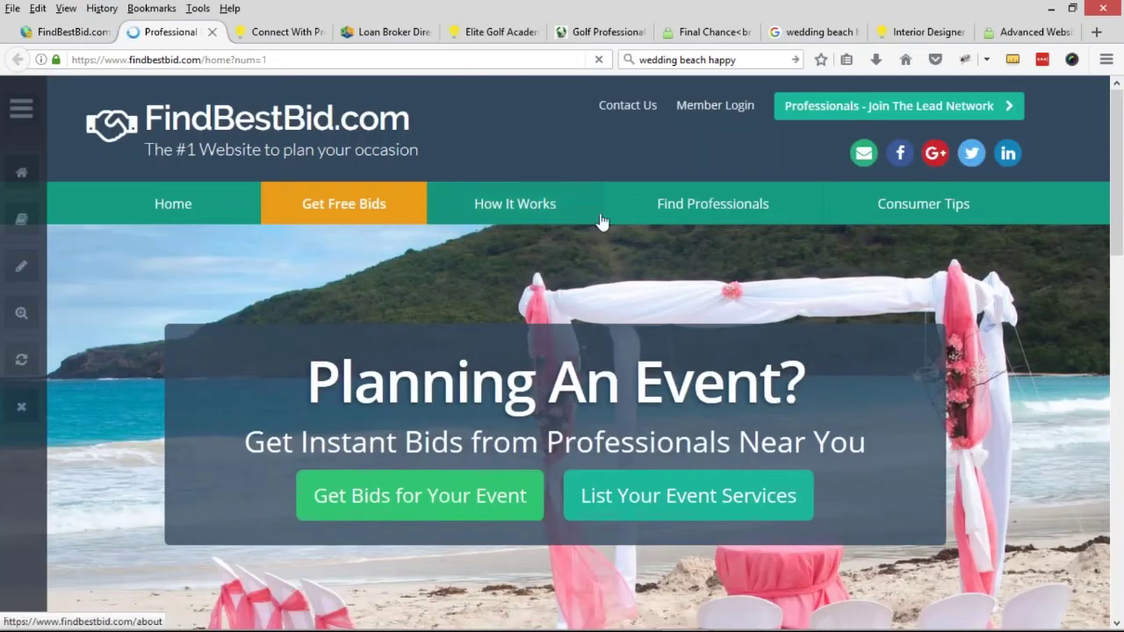
Review the hero section on the live homepage and follow the "Get Bids for Your Event" button to its request form
scroll(898, 313, down, 3)
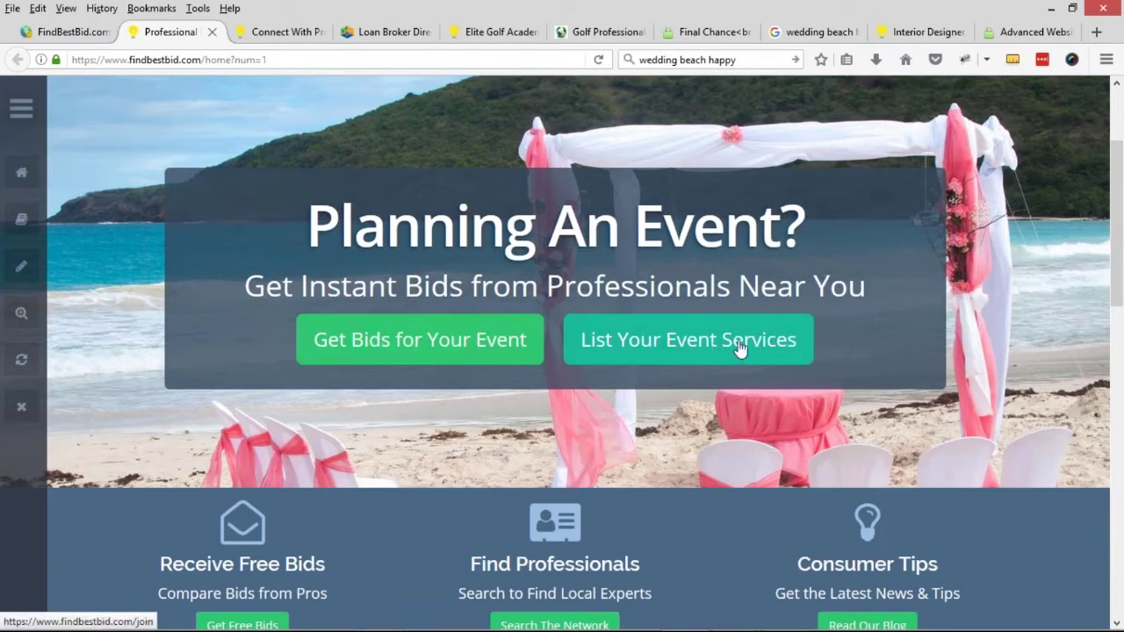
scroll(575, 350, up, 3)
scroll(615, 334, down, 1)
scroll(625, 319, up, 1)
scroll(410, 423, down, 2)
click(429, 434)
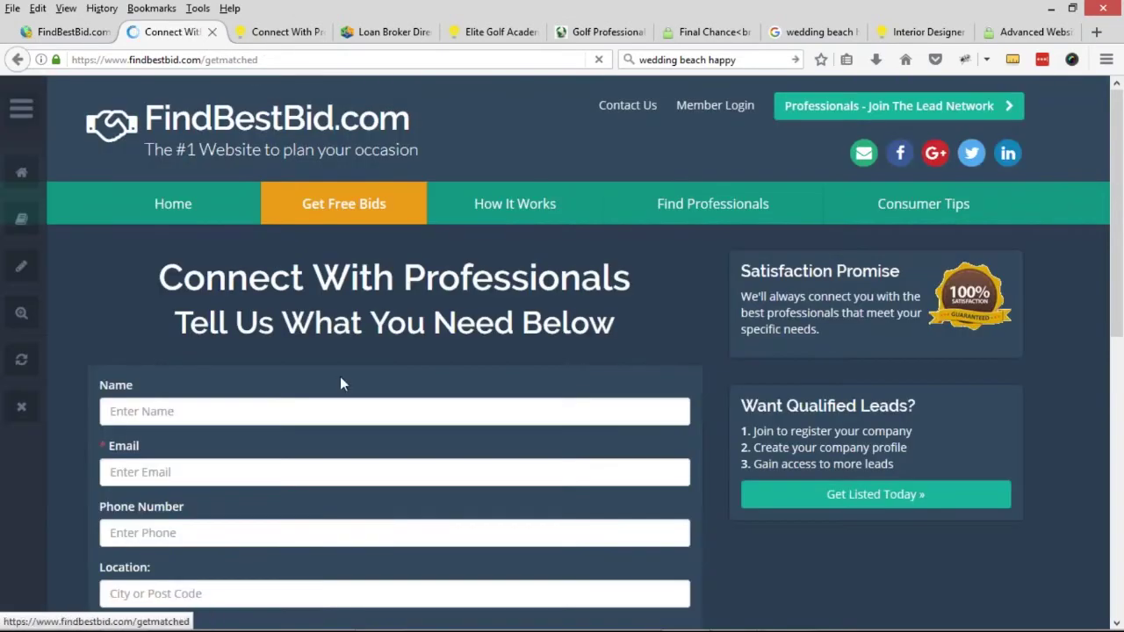
Switch to the Interior Design Demo site and view the page behind its "Join Our Designer Network" button
click(303, 35)
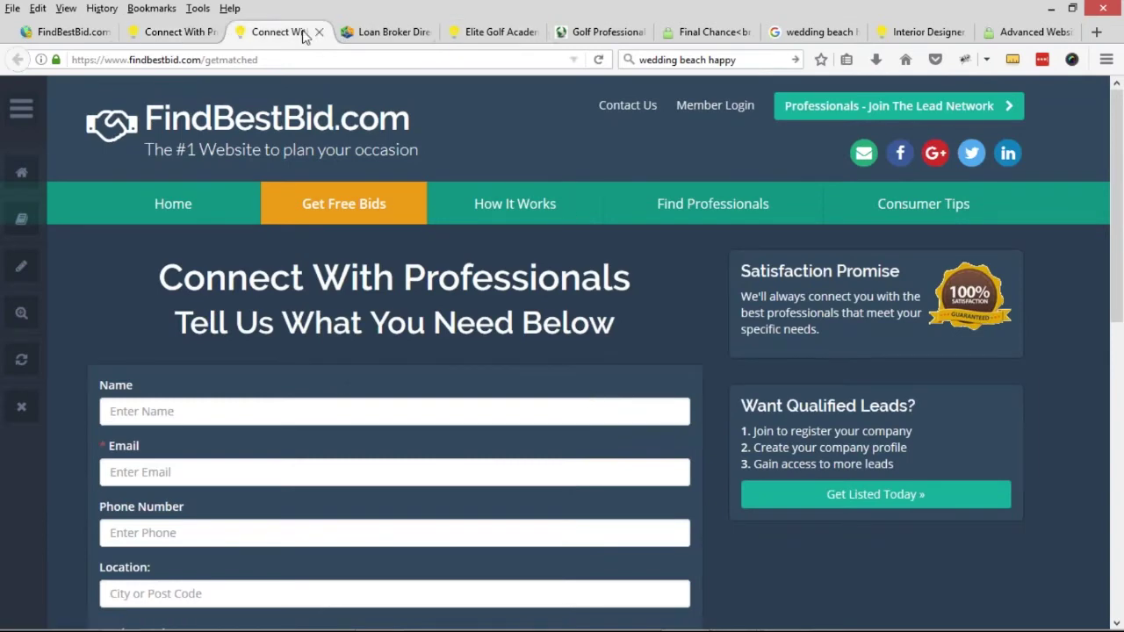
click(496, 31)
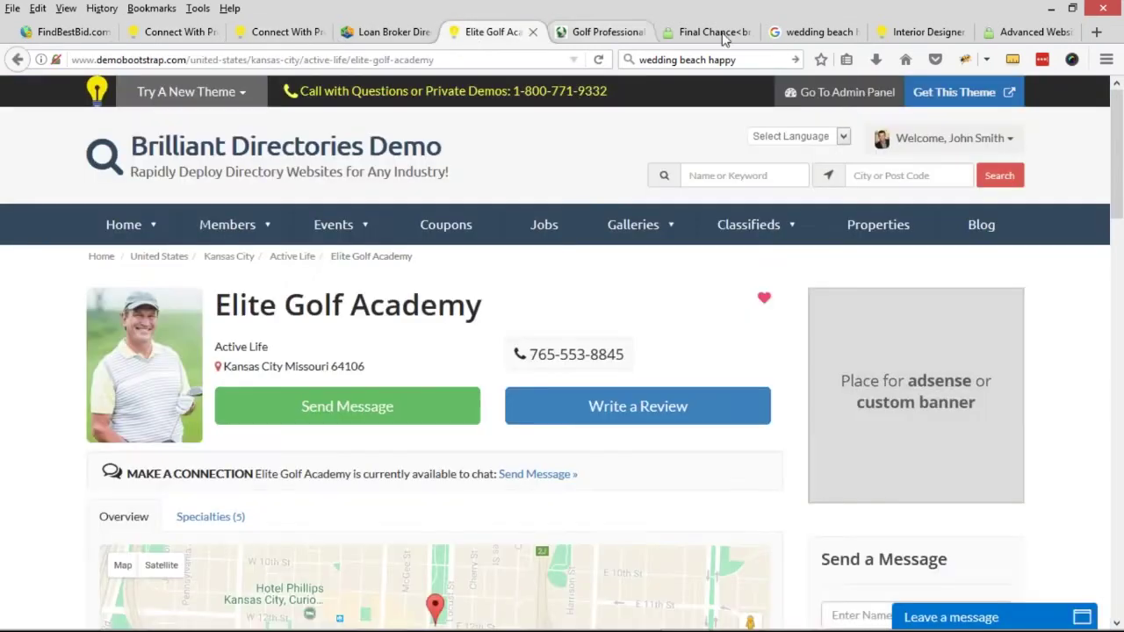
click(913, 31)
click(427, 352)
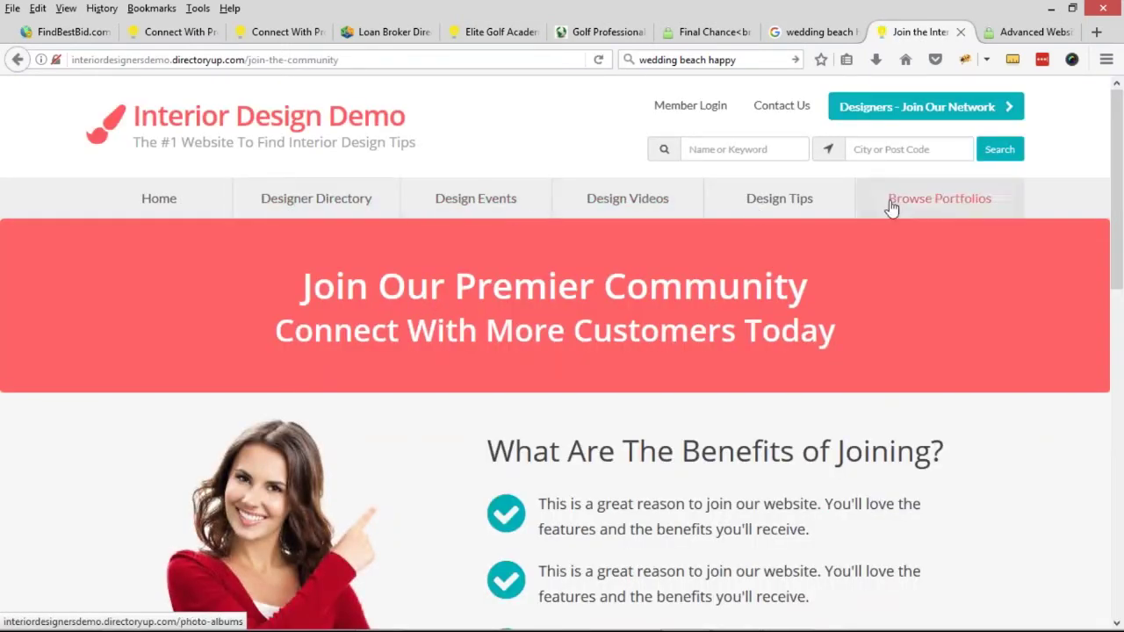
scroll(562, 352, down, 2)
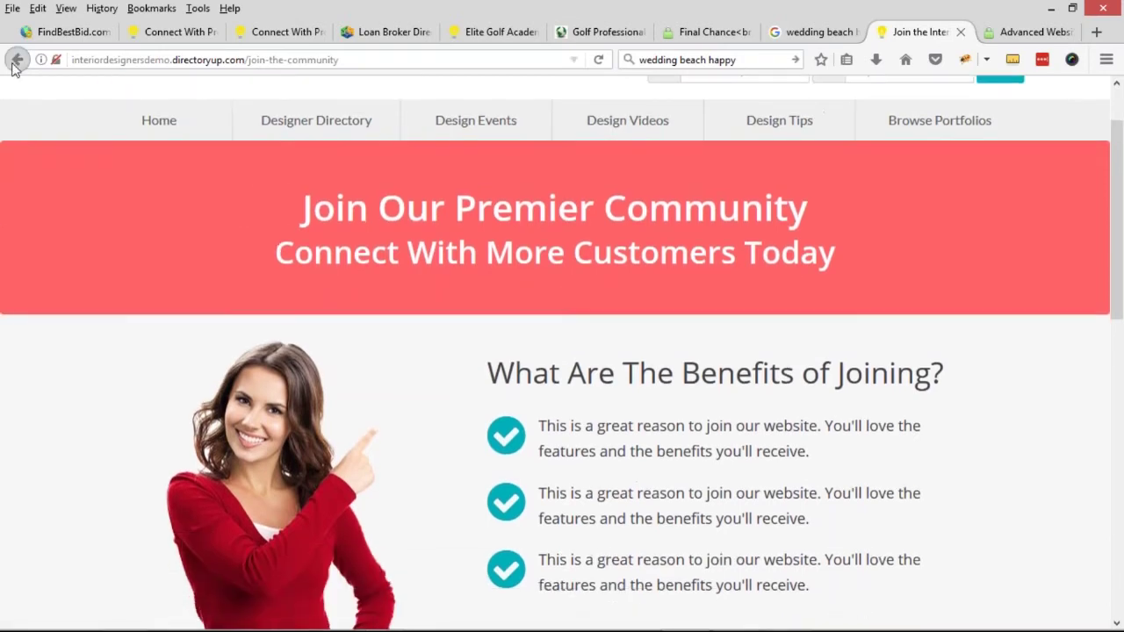
Return to the demo homepage, open "Get Free Quotes From Designers" and examine the layout and fields of its quote form
click(15, 61)
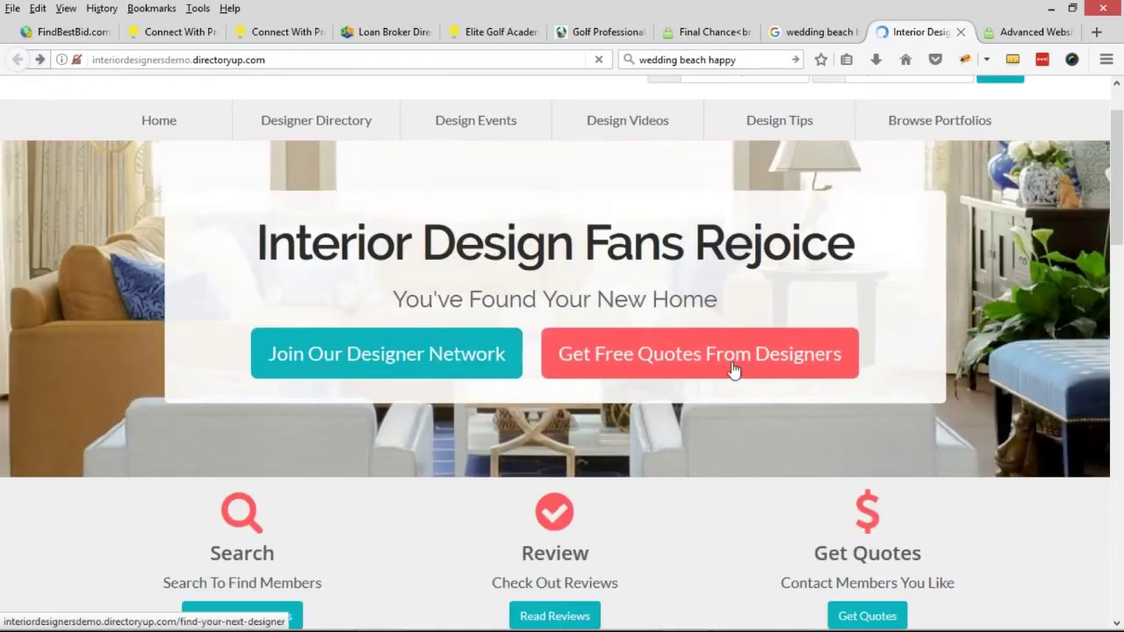
click(733, 367)
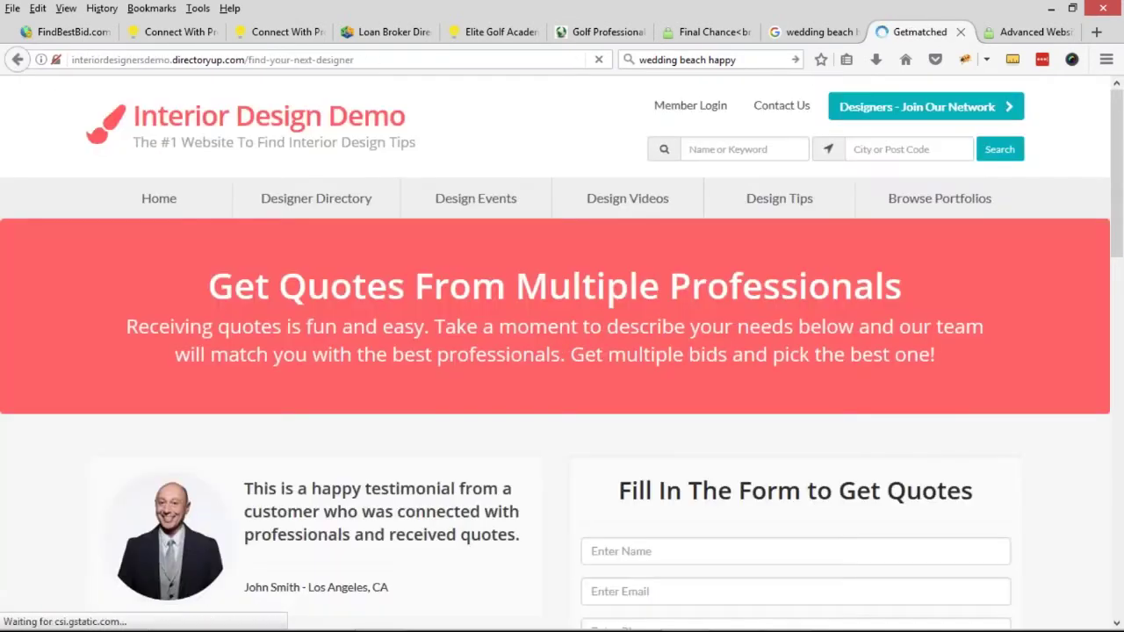
scroll(479, 339, down, 4)
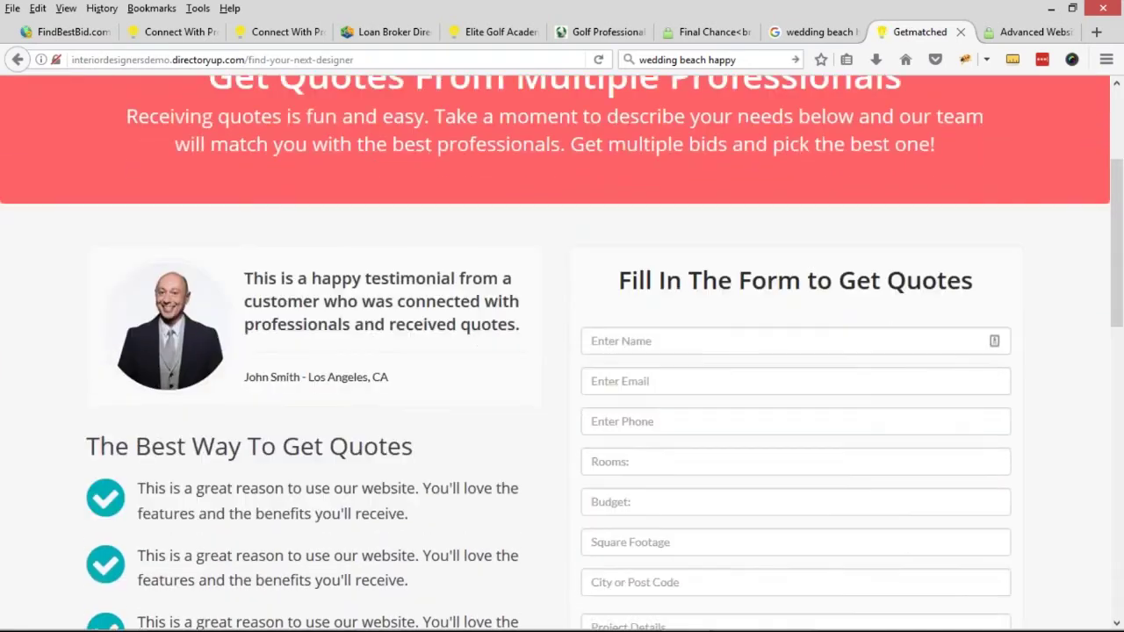
scroll(665, 366, down, 3)
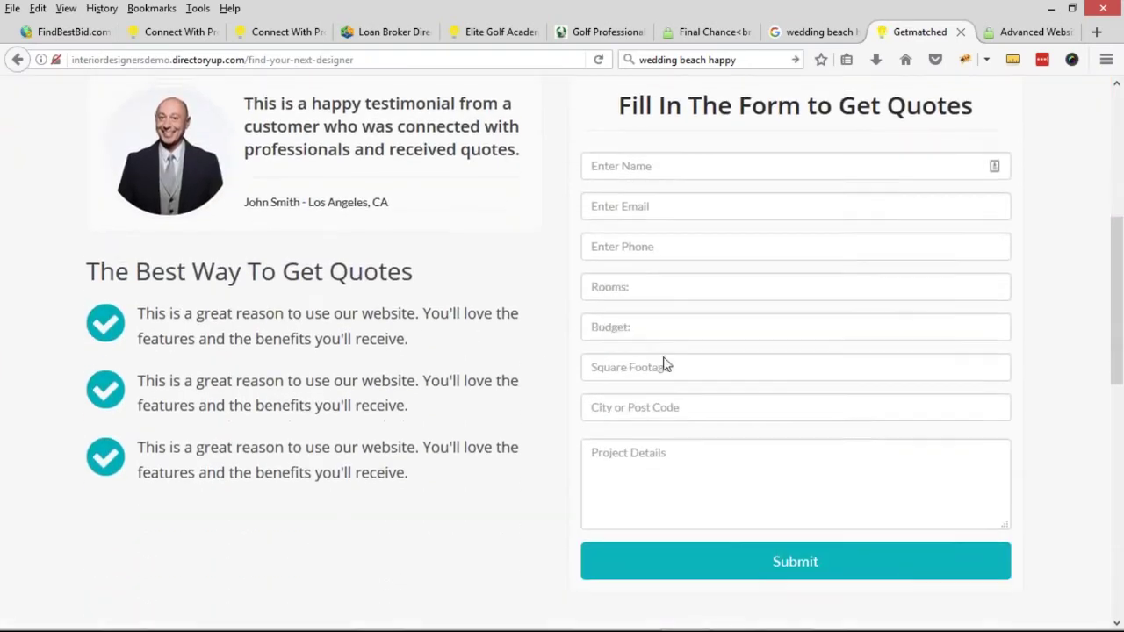
scroll(665, 365, up, 2)
scroll(519, 200, up, 3)
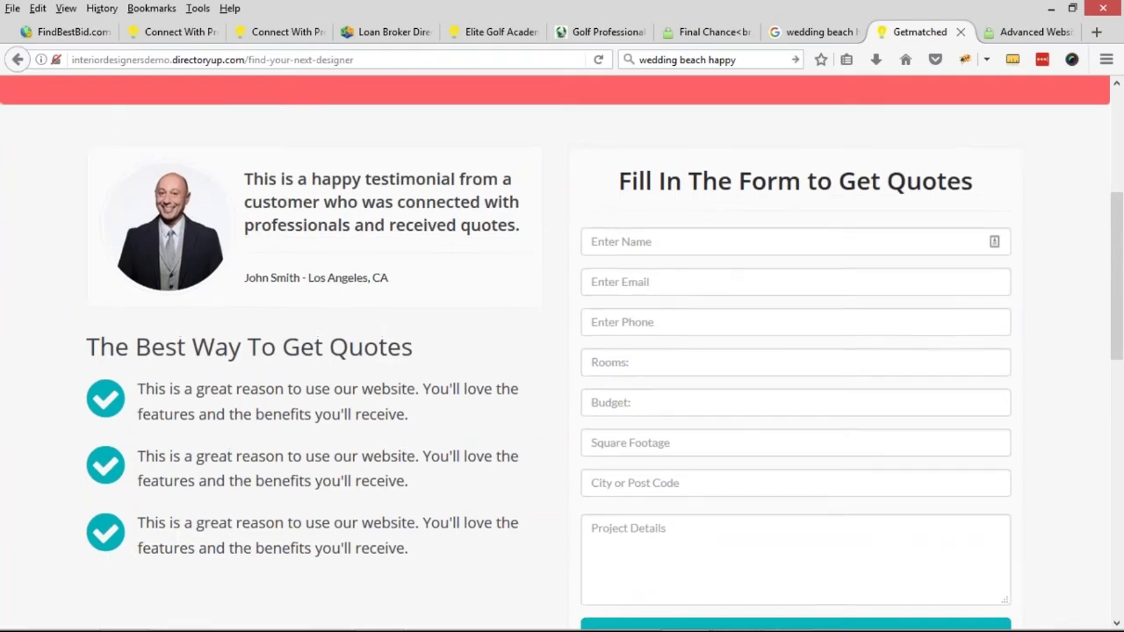
scroll(450, 327, down, 3)
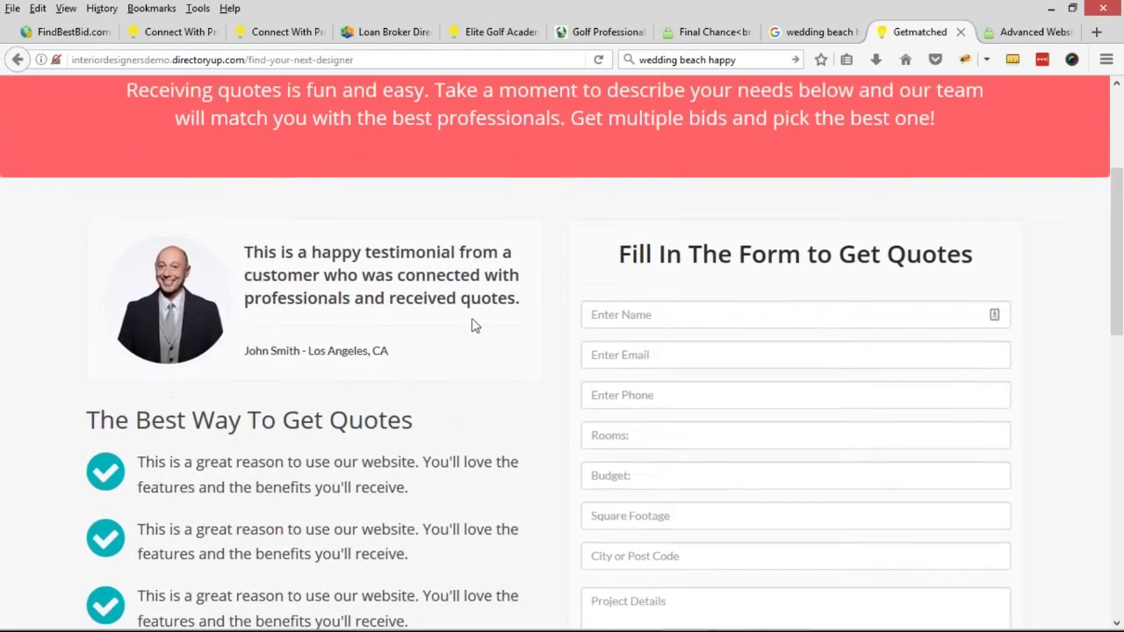
drag(628, 170, 973, 180)
click(710, 261)
scroll(710, 261, down, 2)
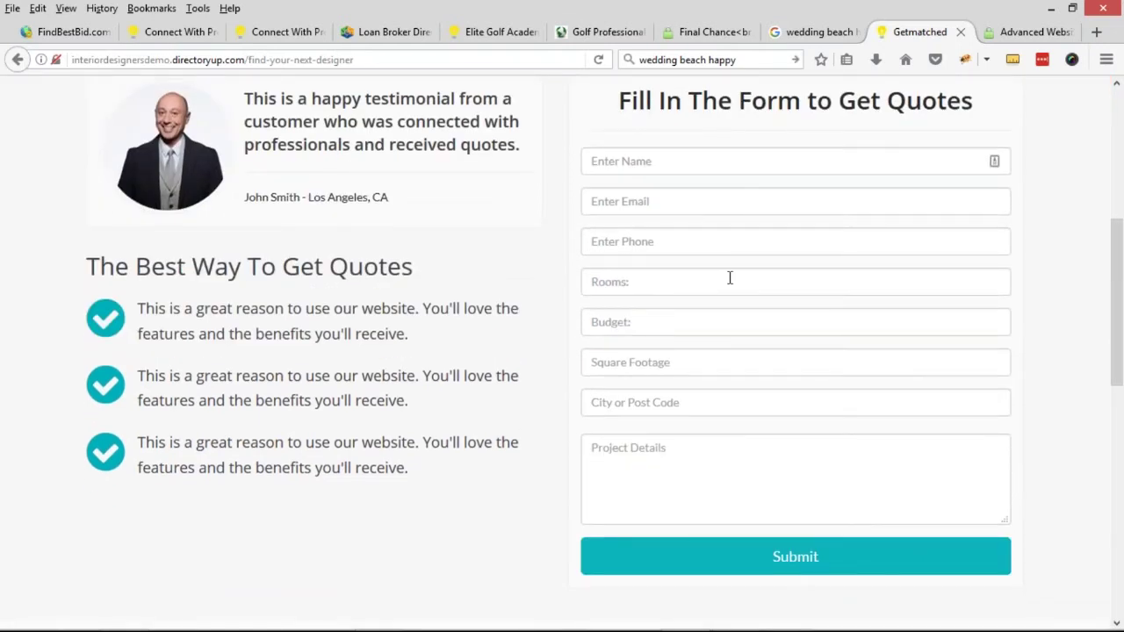
scroll(649, 323, up, 2)
Examine the testimonial, "The Best Way To Get Quotes" benefits list and header banner on the demo quote page
drag(247, 175, 527, 230)
click(356, 332)
drag(99, 344, 415, 345)
click(414, 345)
drag(86, 345, 437, 331)
scroll(269, 356, down, 2)
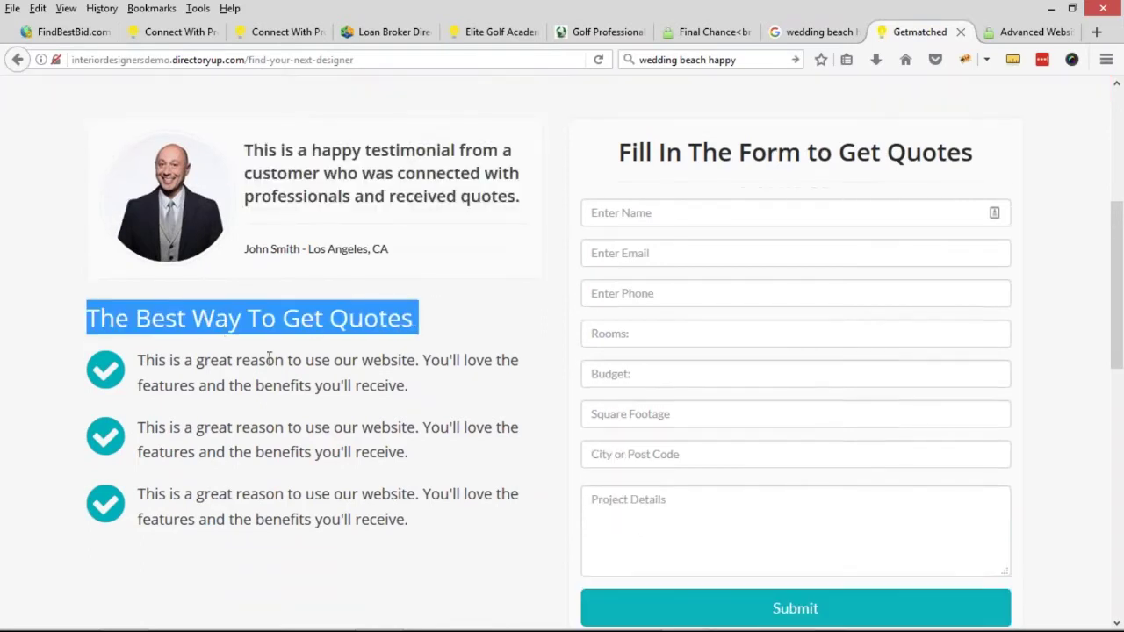
scroll(269, 355, down, 1)
scroll(277, 360, up, 5)
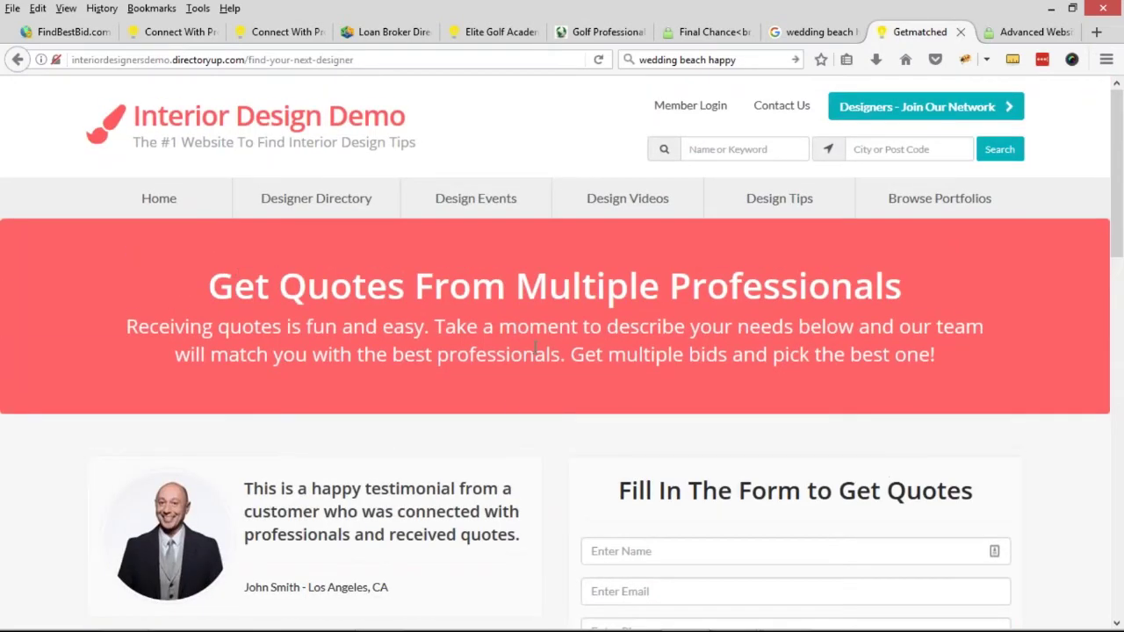
scroll(593, 281, down, 2)
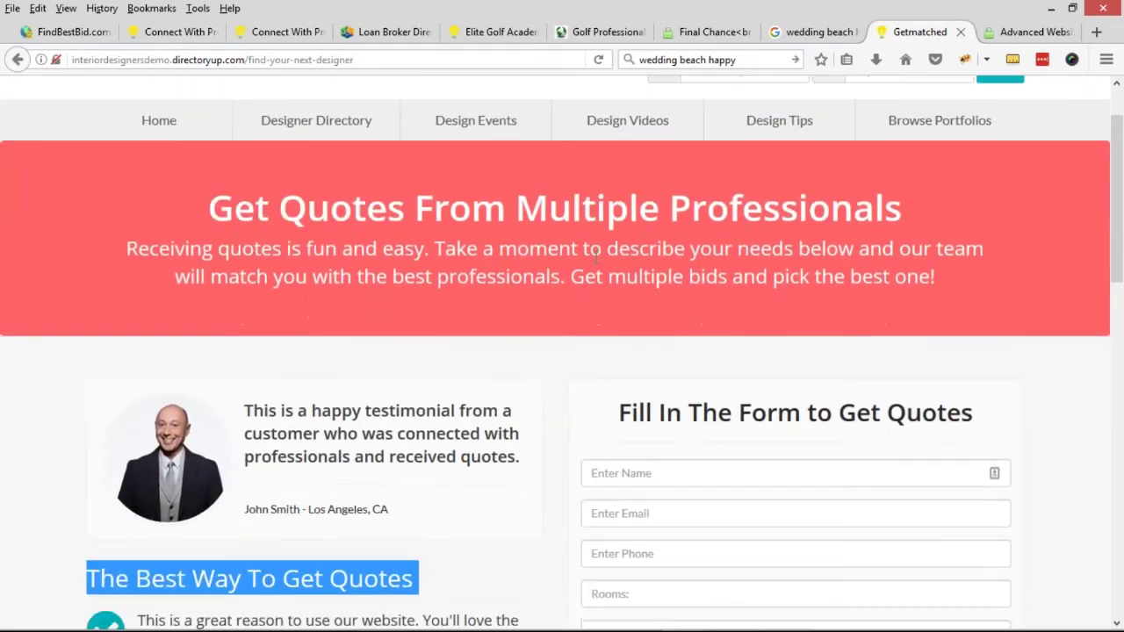
click(438, 252)
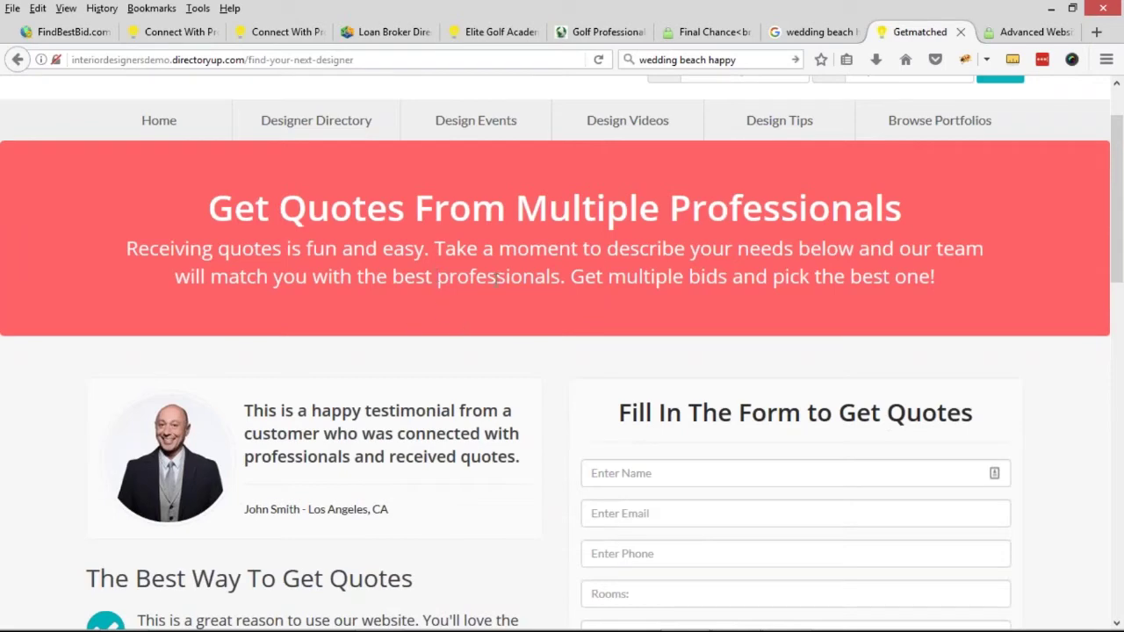
scroll(351, 342, down, 2)
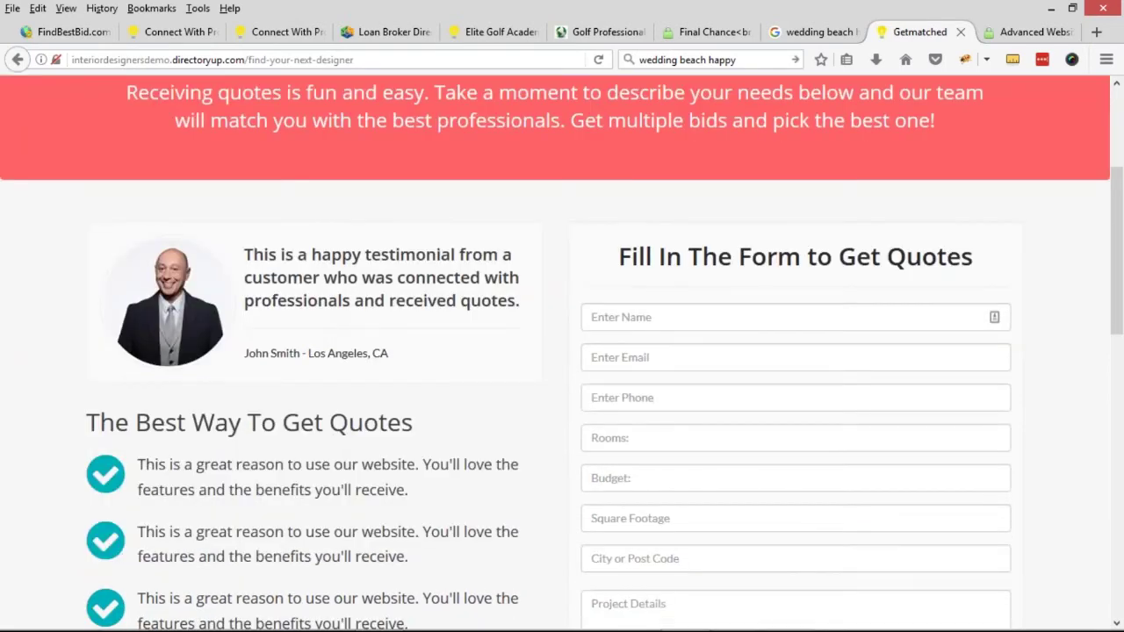
scroll(723, 229, down, 2)
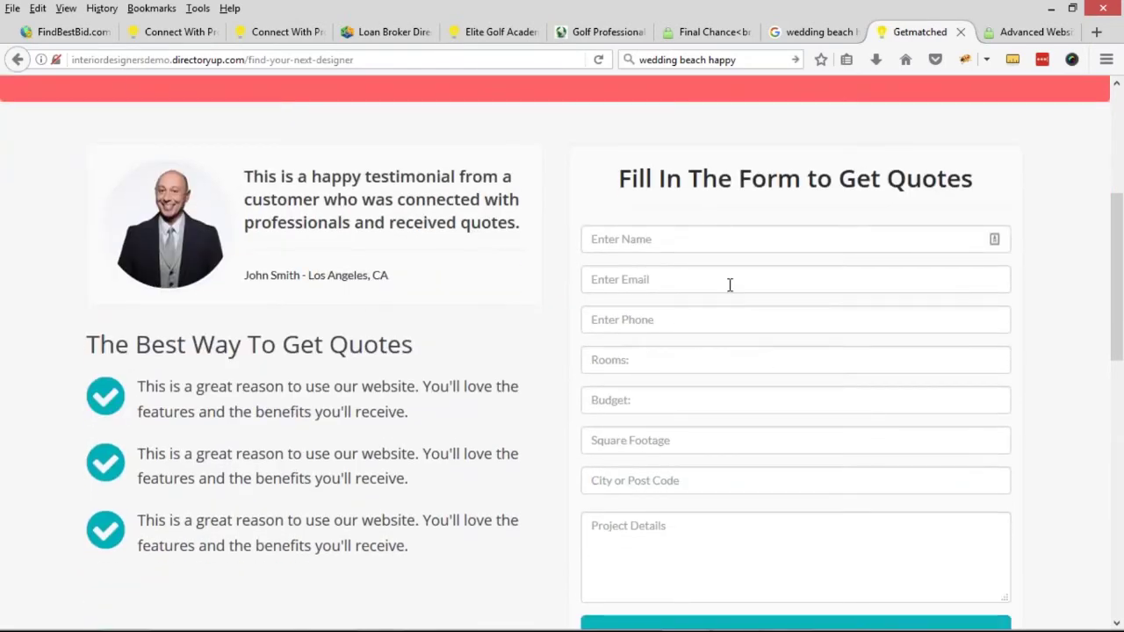
Go back to the FindBestBid.com homepage and review its Top Categories section heading
click(180, 31)
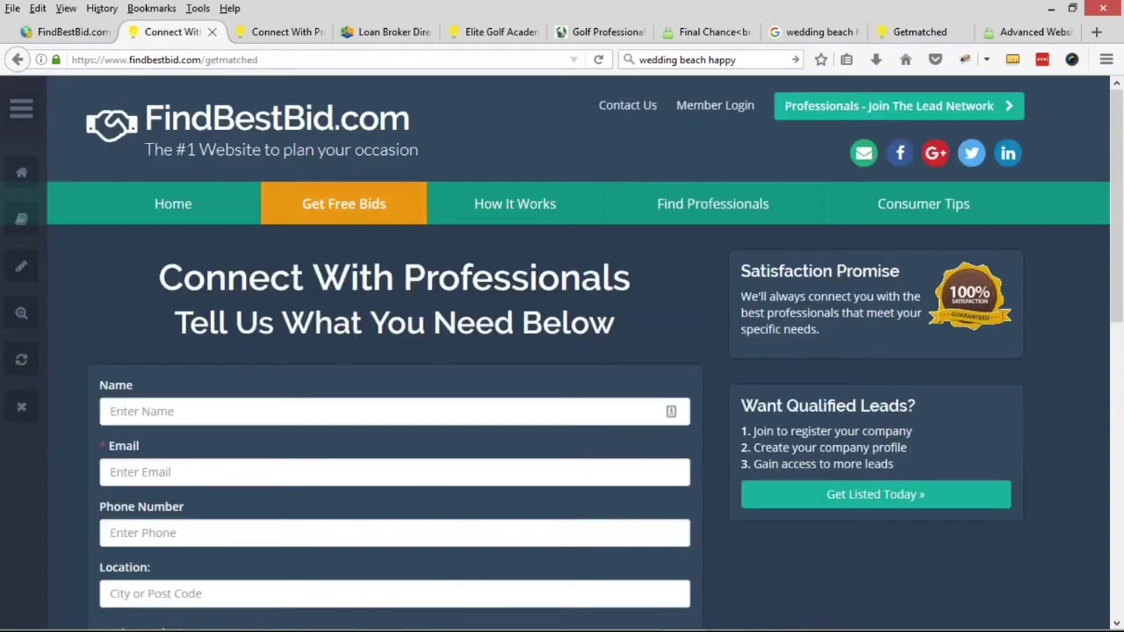
click(238, 145)
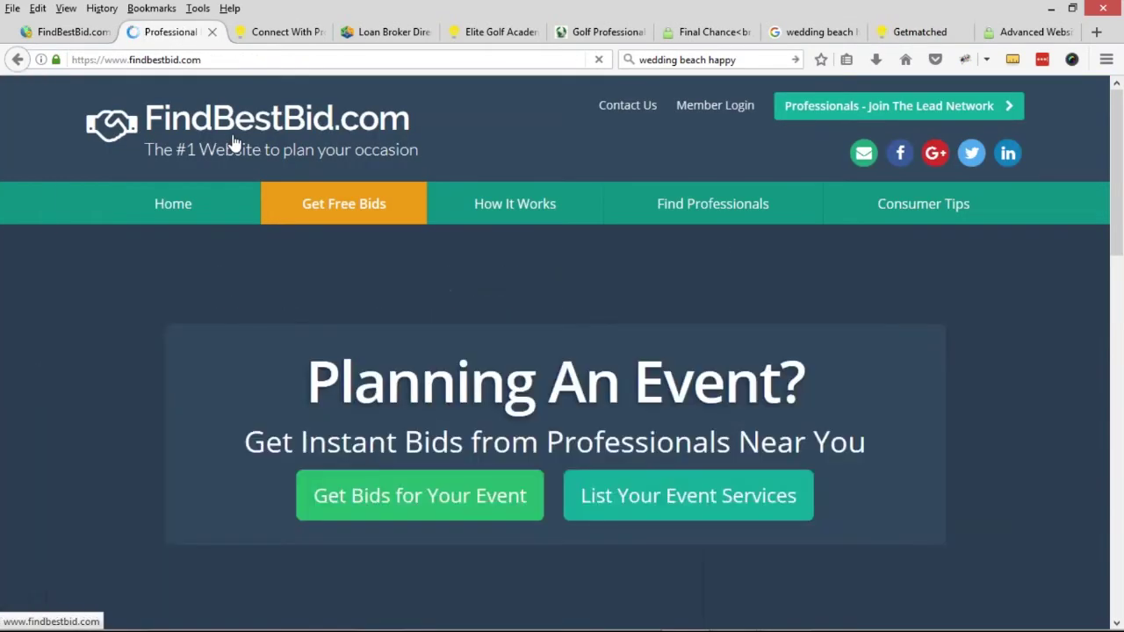
scroll(480, 336, down, 6)
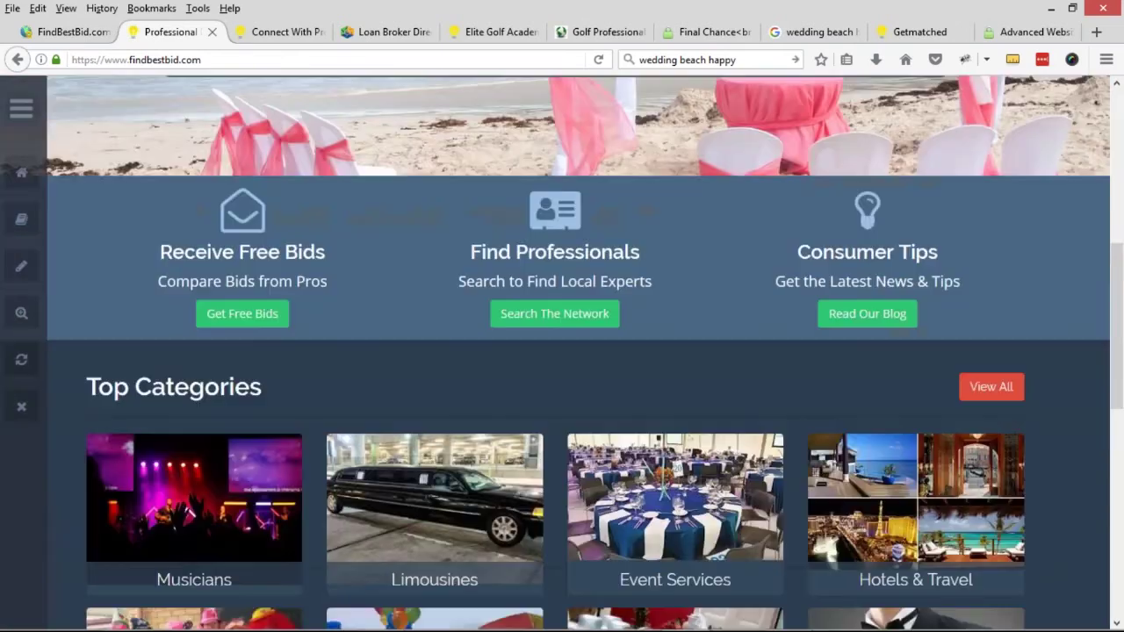
scroll(615, 334, down, 2)
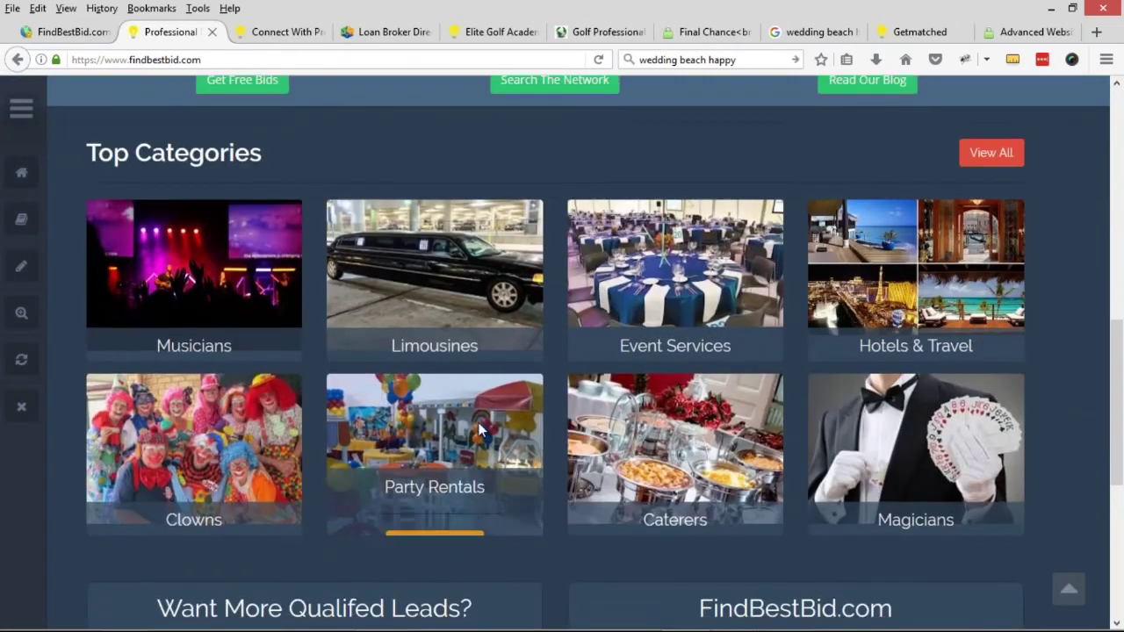
drag(87, 153, 261, 150)
click(261, 150)
drag(87, 153, 263, 153)
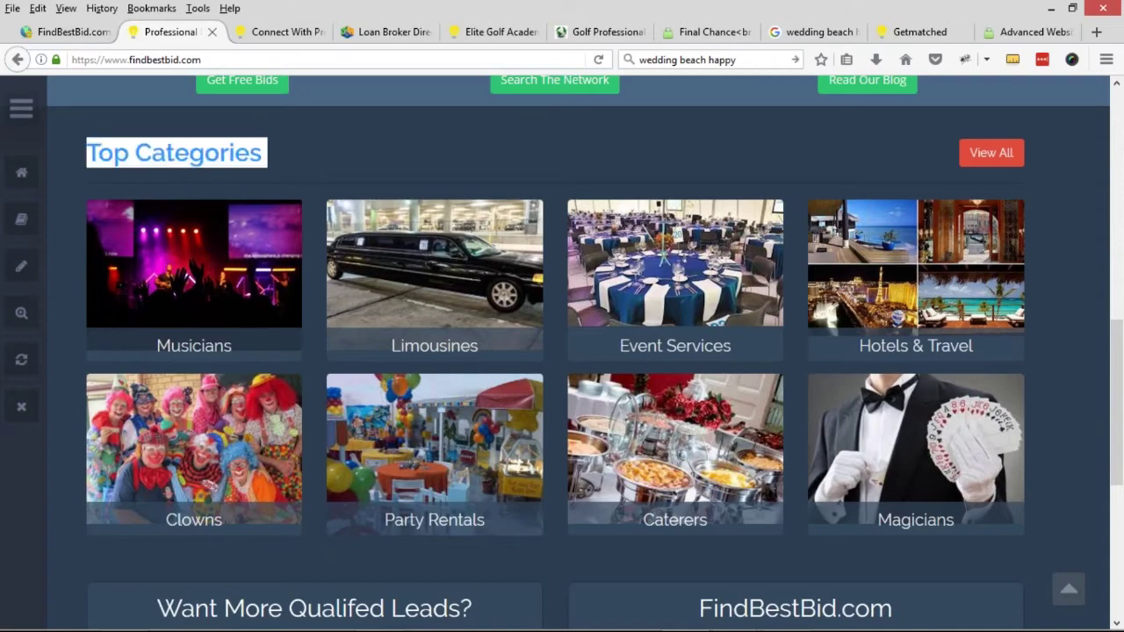
Expand the Homepage Streaming Widget Options in the admin Homepage Layout settings and find the Top Categories Title
click(69, 32)
mouse_move(77, 355)
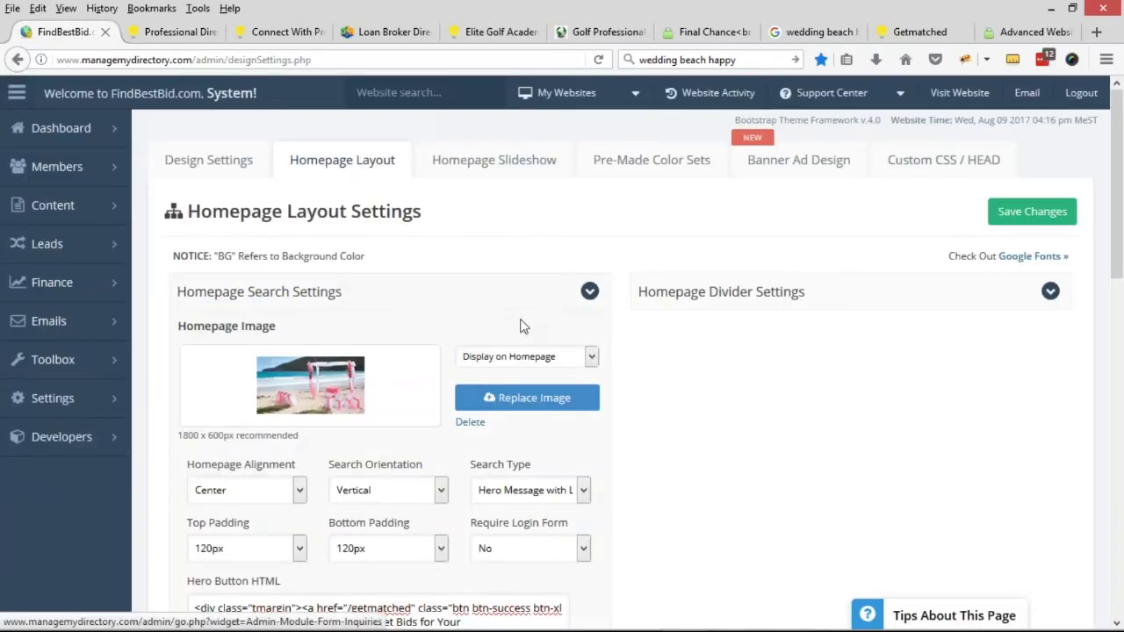
scroll(147, 258, down, 6)
scroll(141, 265, down, 5)
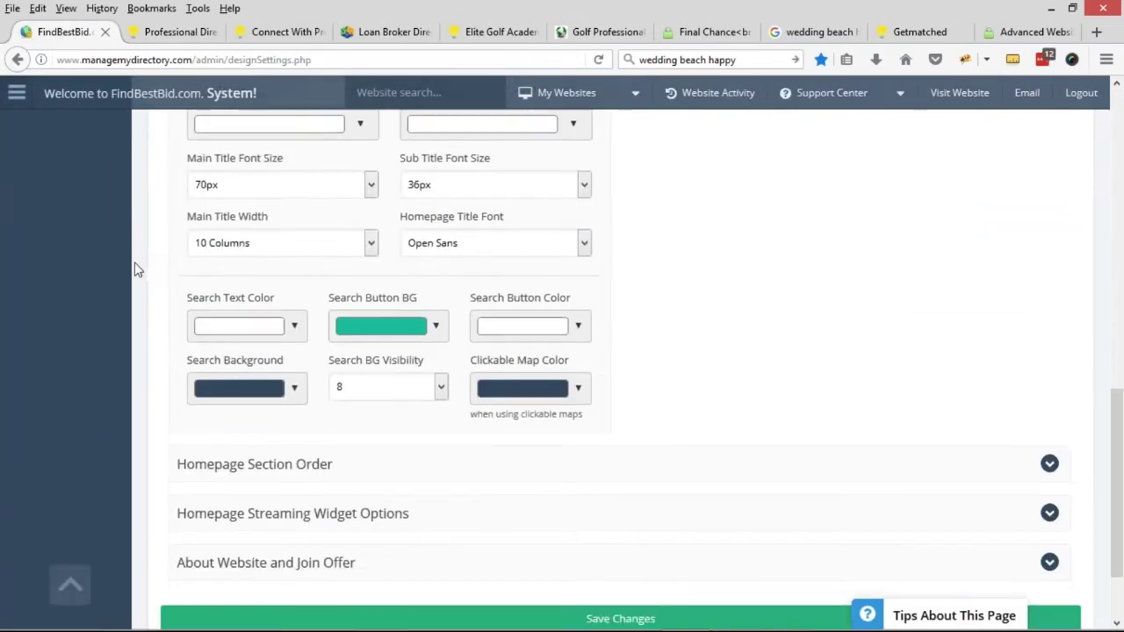
click(198, 416)
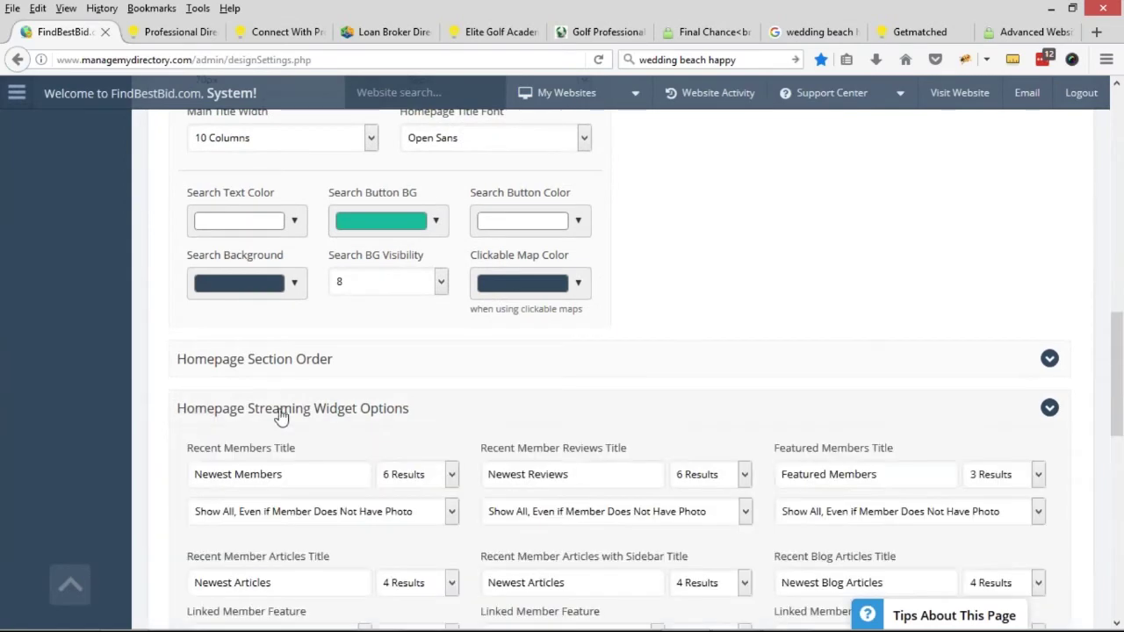
scroll(161, 383, down, 2)
scroll(160, 383, down, 5)
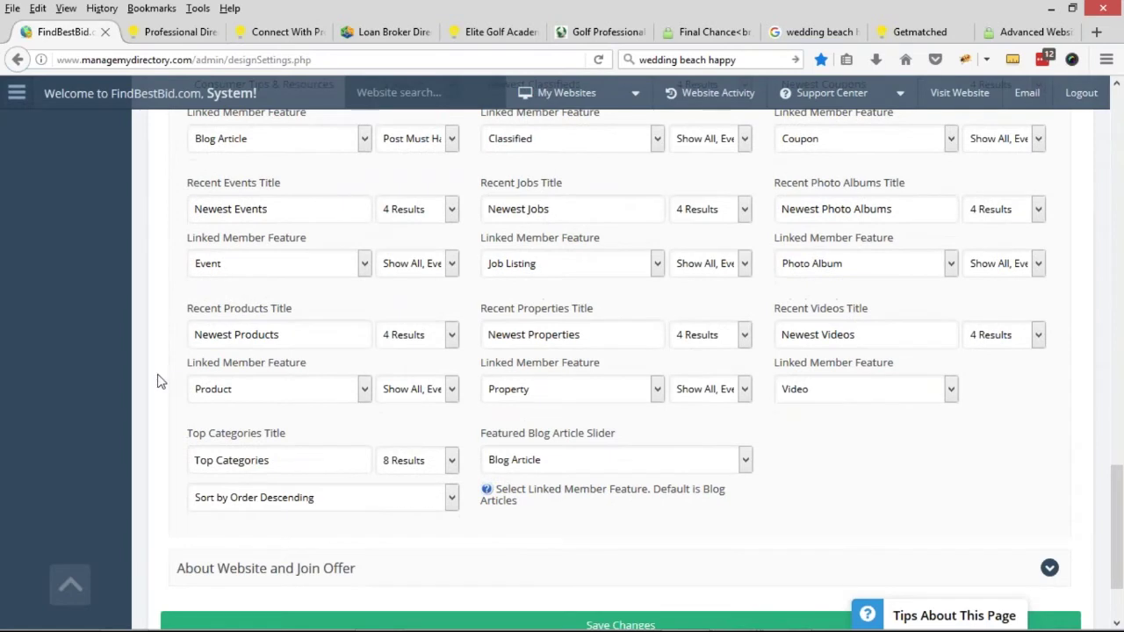
Set the Top Categories Title to "Search Vendors by Category" and save the homepage layout changes
drag(299, 462, 195, 460)
click(293, 462)
drag(293, 462, 180, 450)
text(Search )
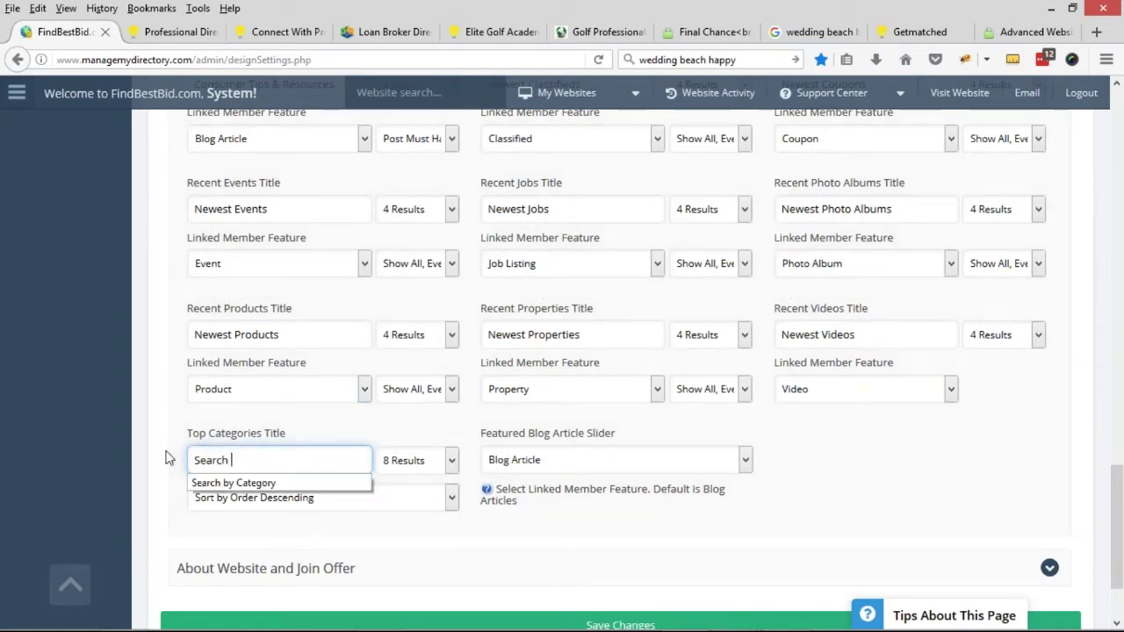
text(Ven)
key(BackSpace)
key(BackSpace)
text(ors by Category)
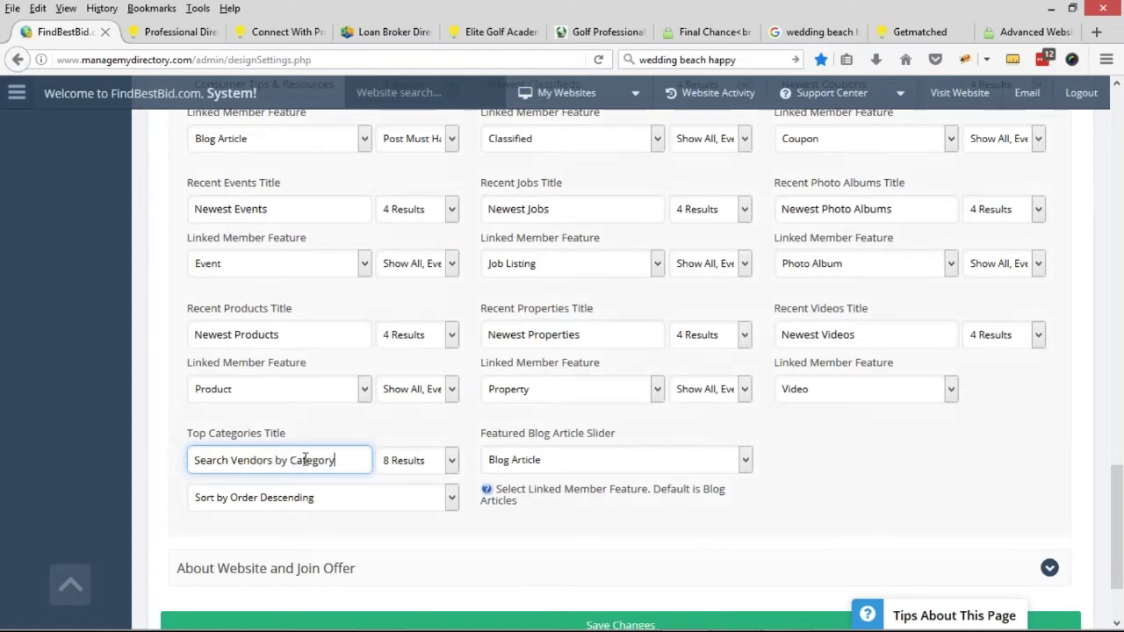
drag(336, 461, 199, 460)
scroll(193, 430, down, 2)
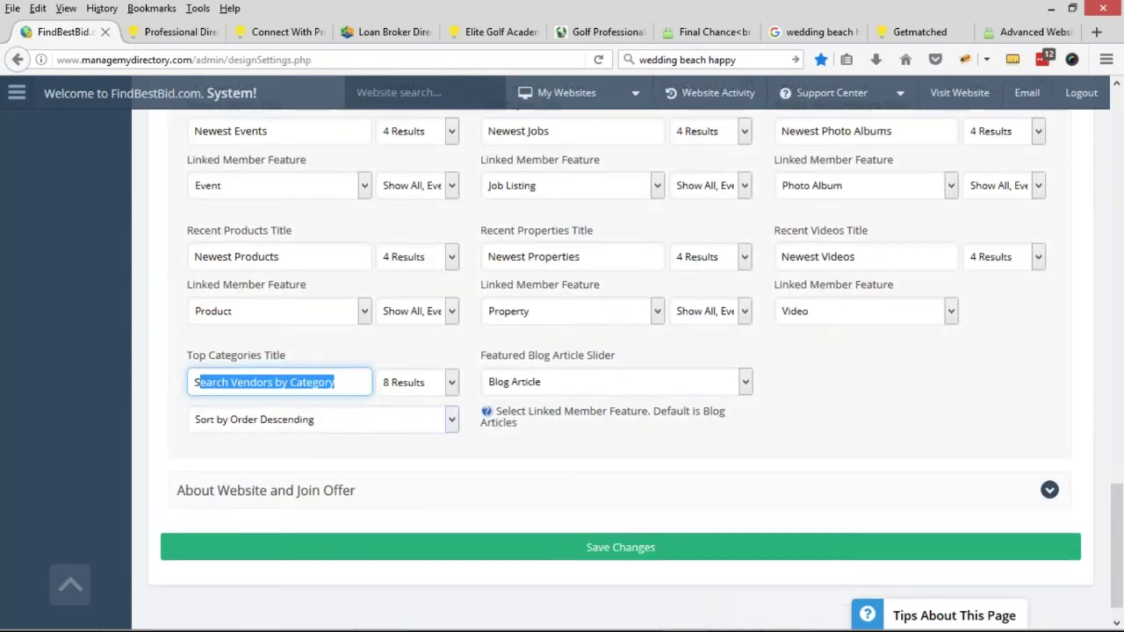
click(531, 550)
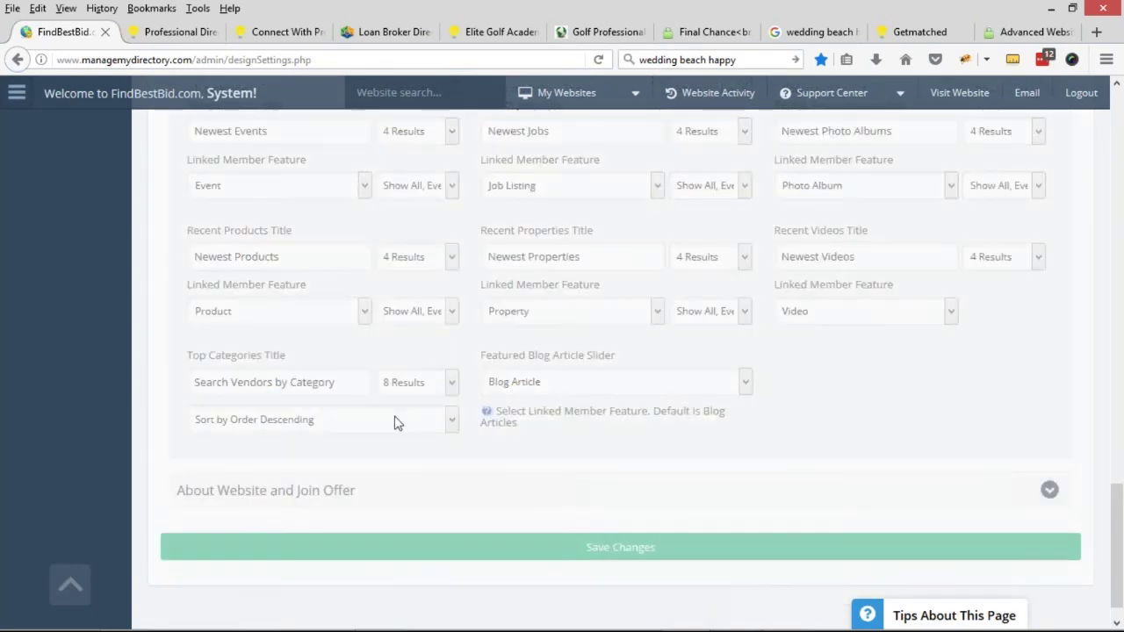
Reload the live FindBestBid.com homepage and check the revised heading above the category tiles
click(175, 32)
click(104, 153)
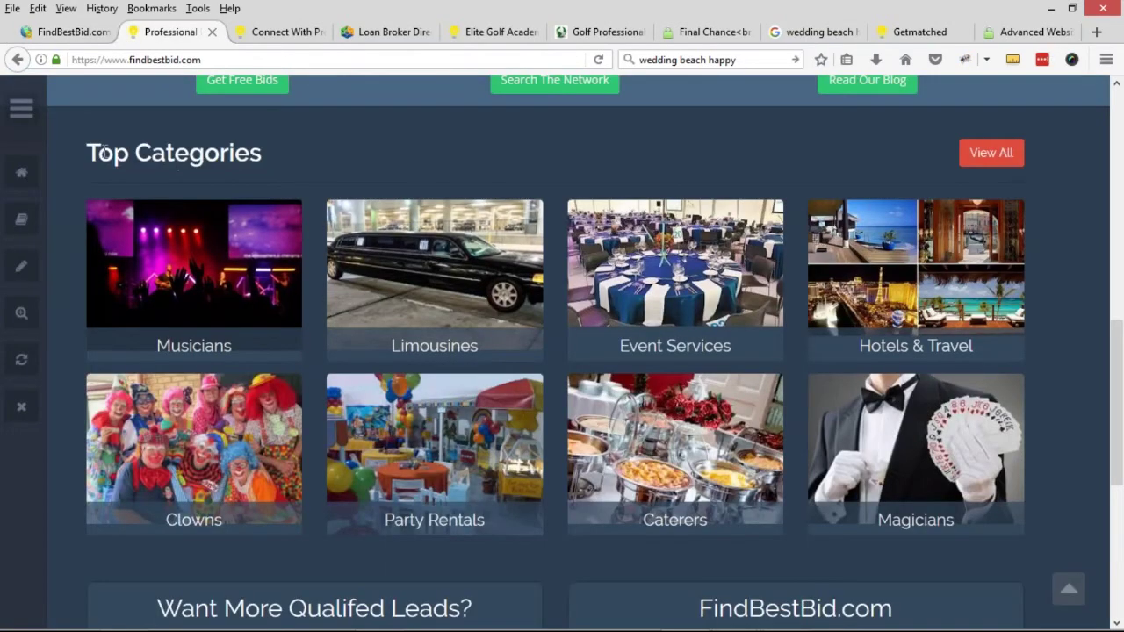
triple_click(114, 148)
click(147, 153)
click(542, 208)
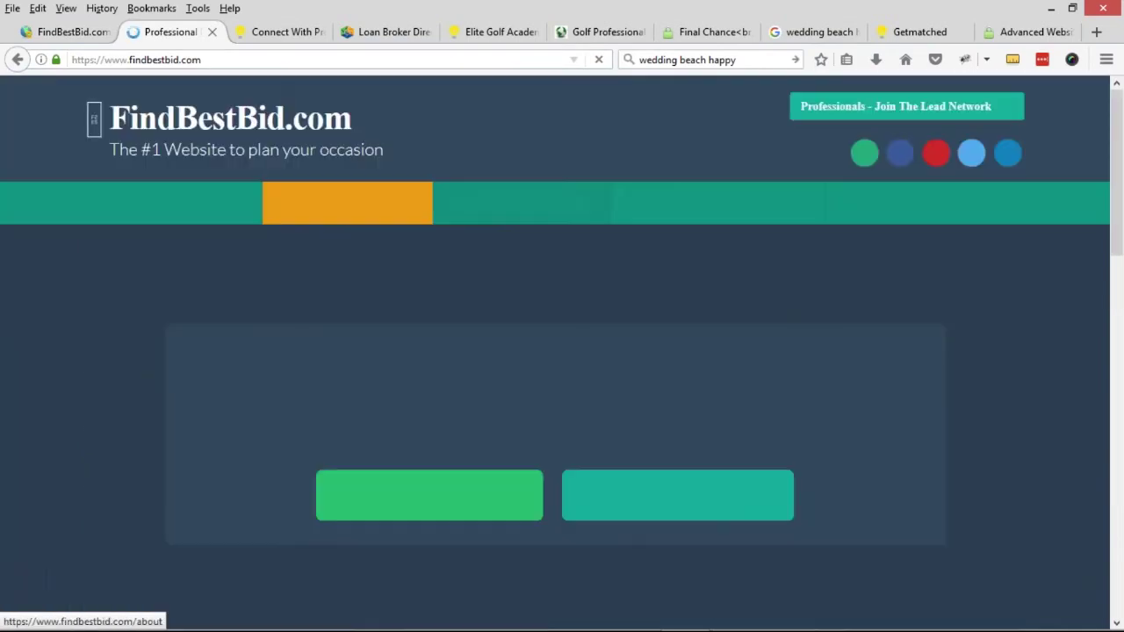
scroll(216, 275, down, 3)
scroll(216, 275, down, 2)
drag(130, 385, 384, 385)
click(400, 322)
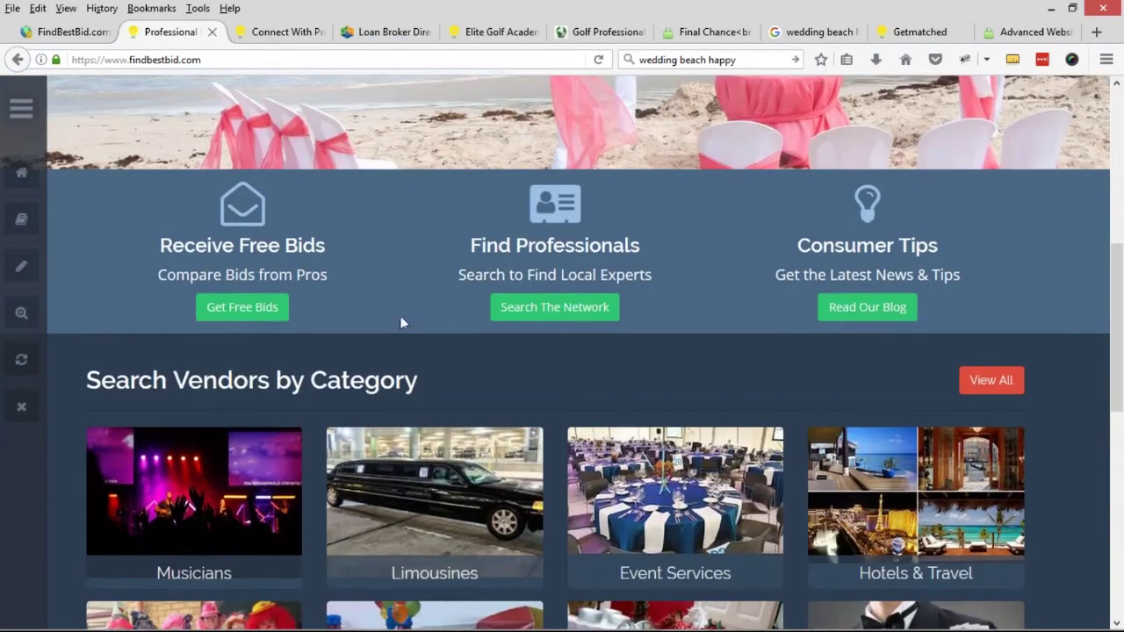
Review the live FindBestBid.com homepage, from the category tiles and lead sign-up section back up to the hero and header
scroll(369, 343, down, 2)
scroll(281, 351, down, 1)
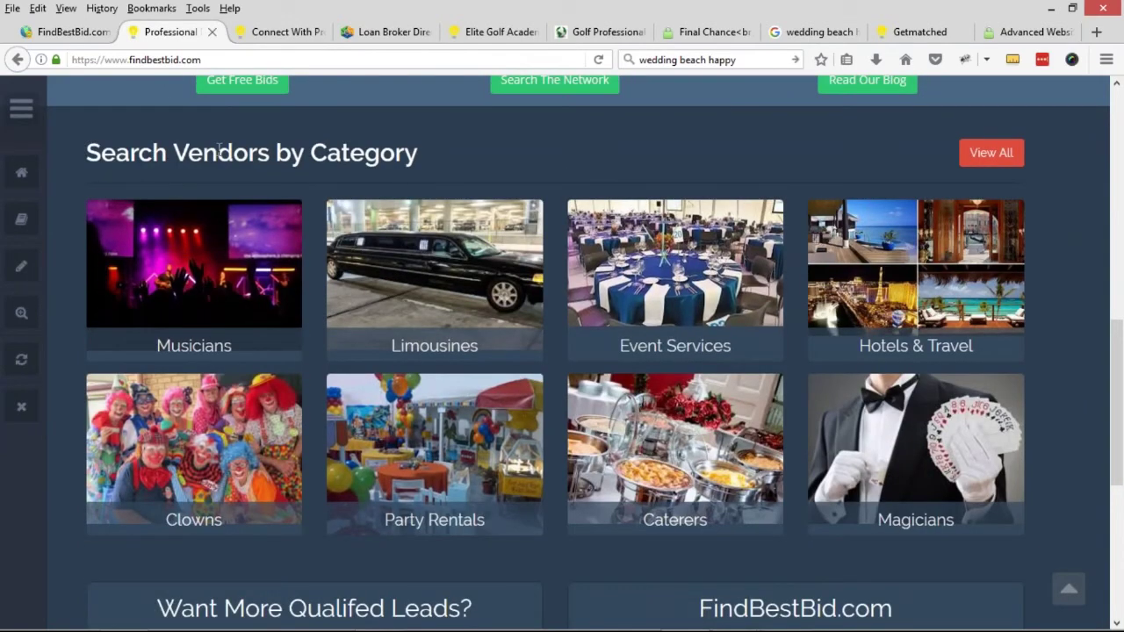
scroll(557, 378, down, 1)
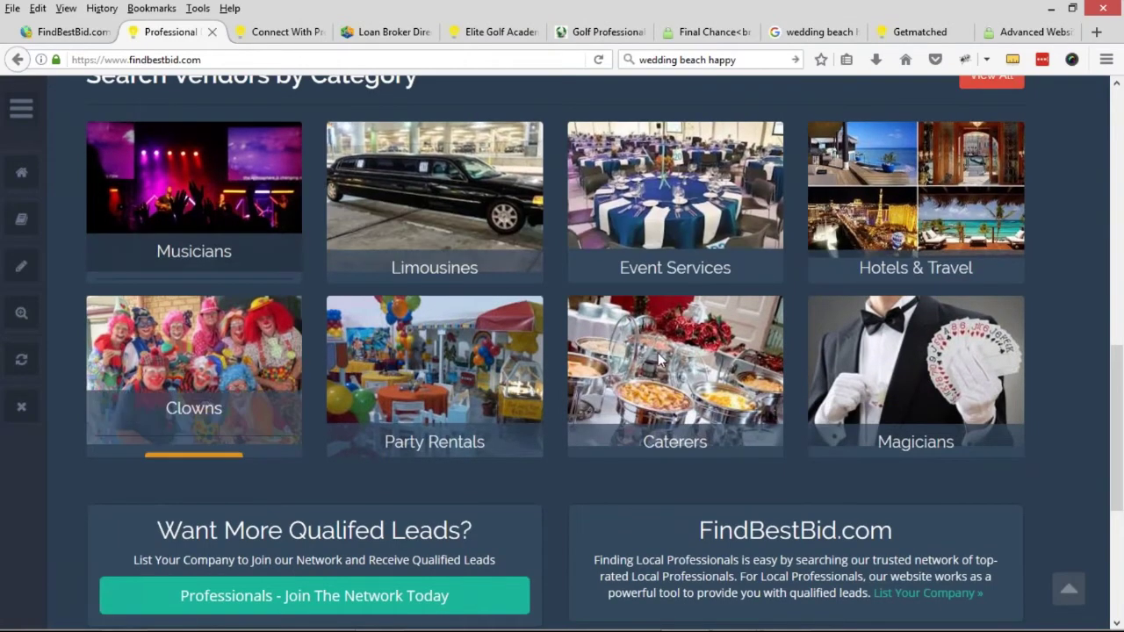
scroll(343, 369, up, 7)
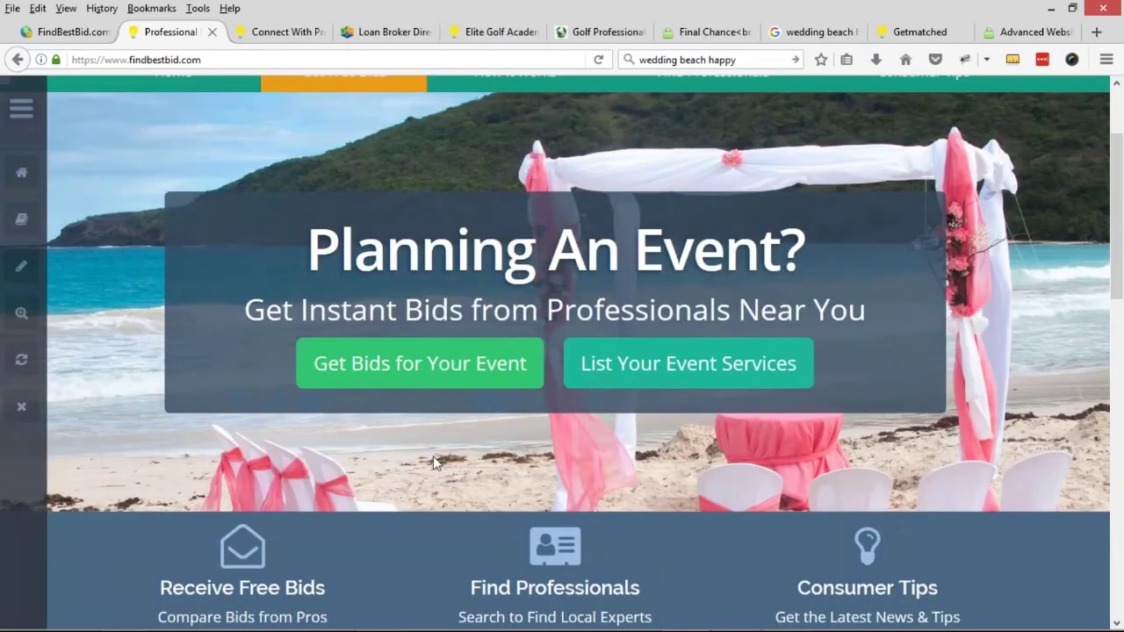
scroll(433, 458, up, 2)
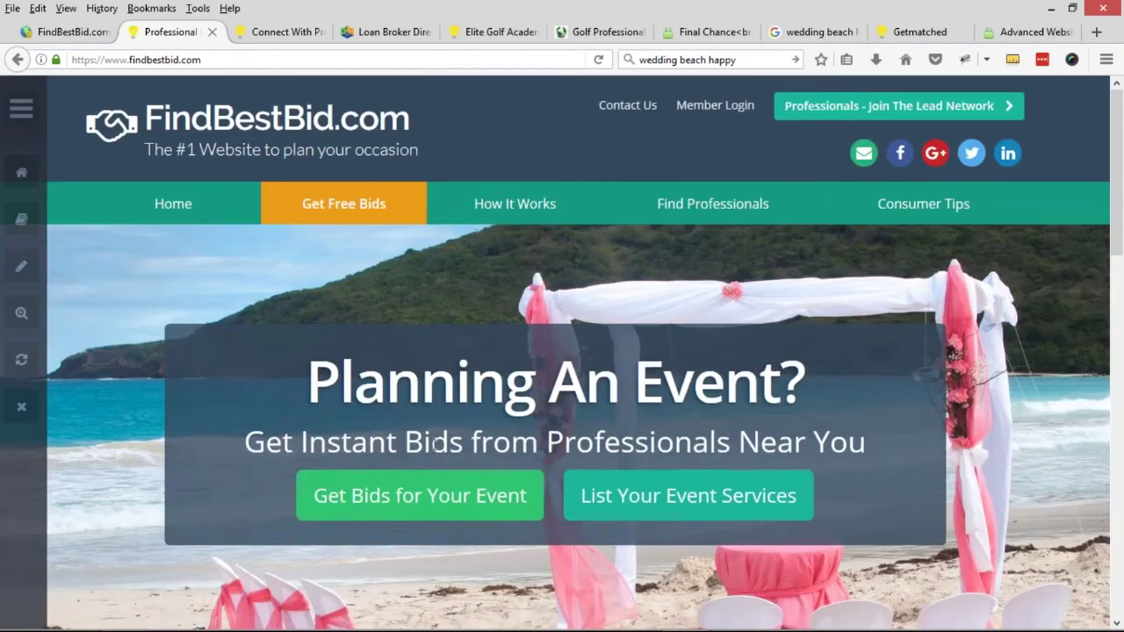
Browse the Pre-Made Color Sets in the admin design settings for the Wedding Theme and compare it with the live homepage's colors
click(63, 33)
scroll(676, 356, up, 15)
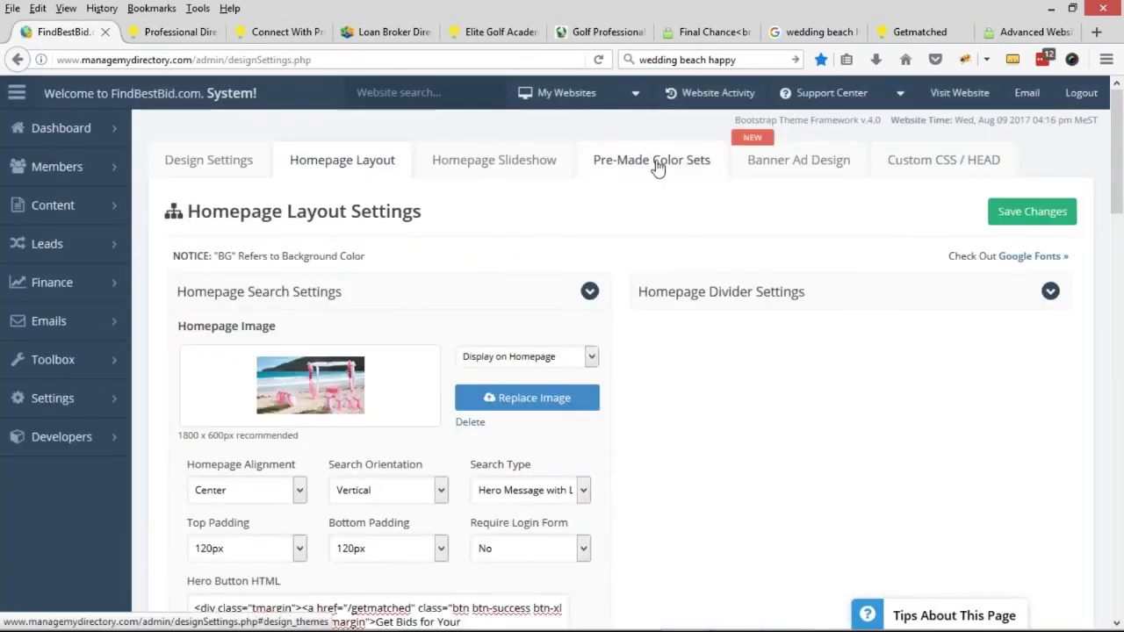
click(614, 162)
scroll(734, 295, down, 11)
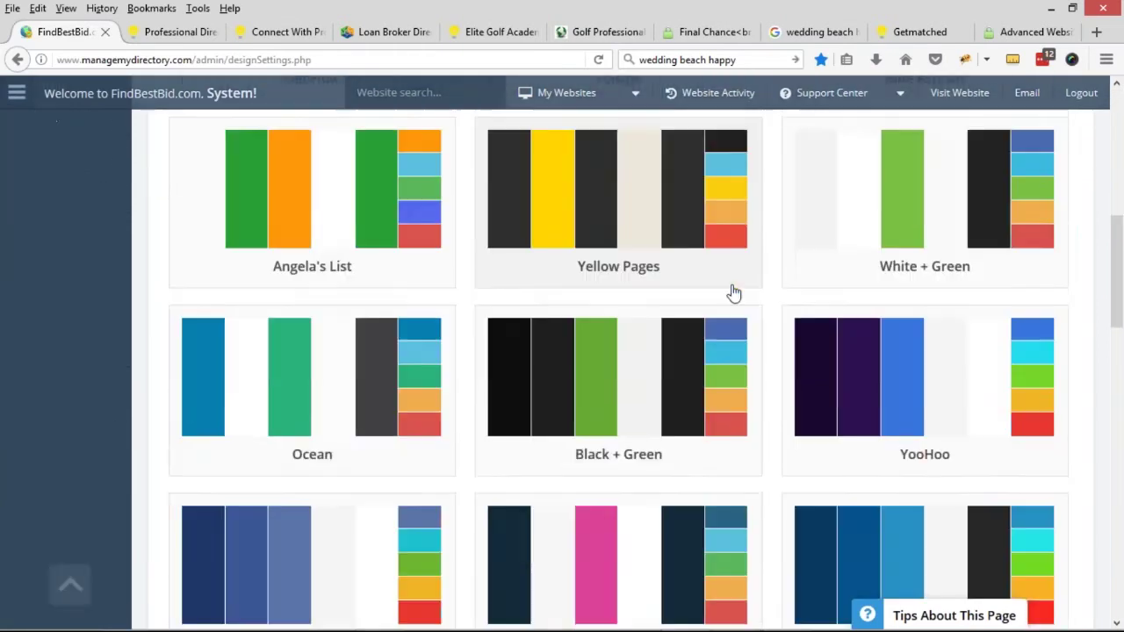
scroll(735, 295, down, 4)
scroll(612, 236, down, 3)
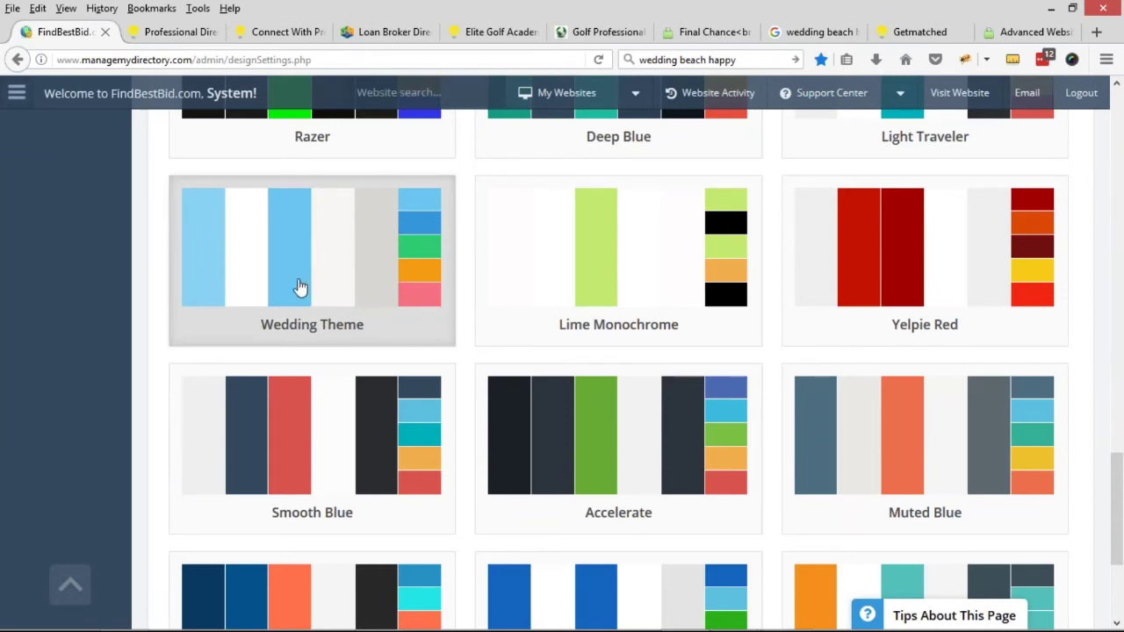
click(168, 32)
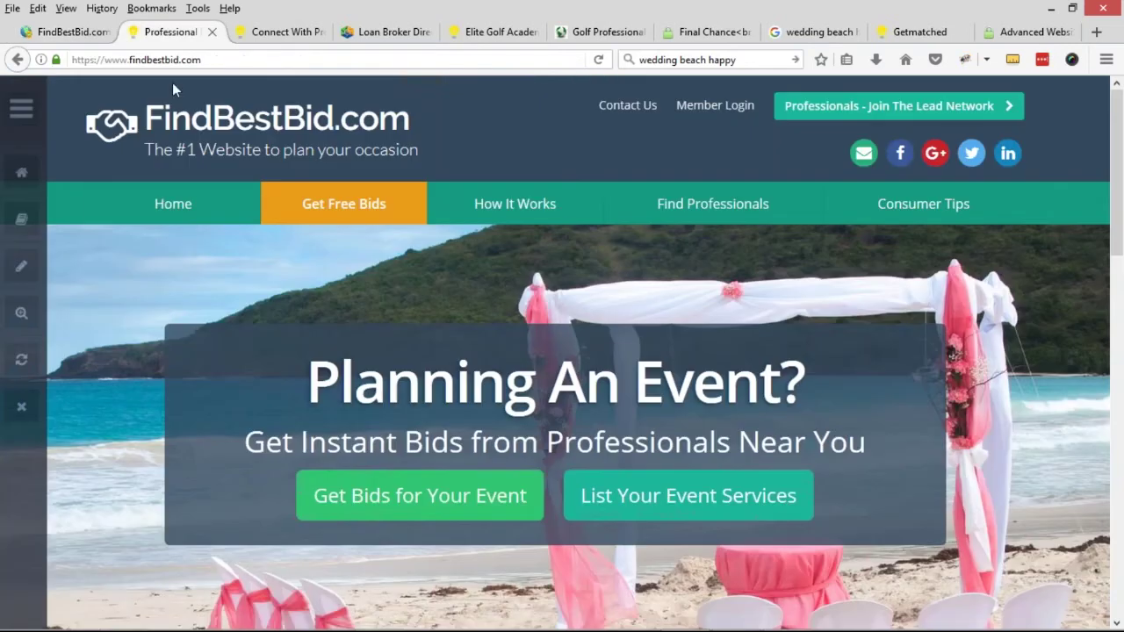
click(89, 34)
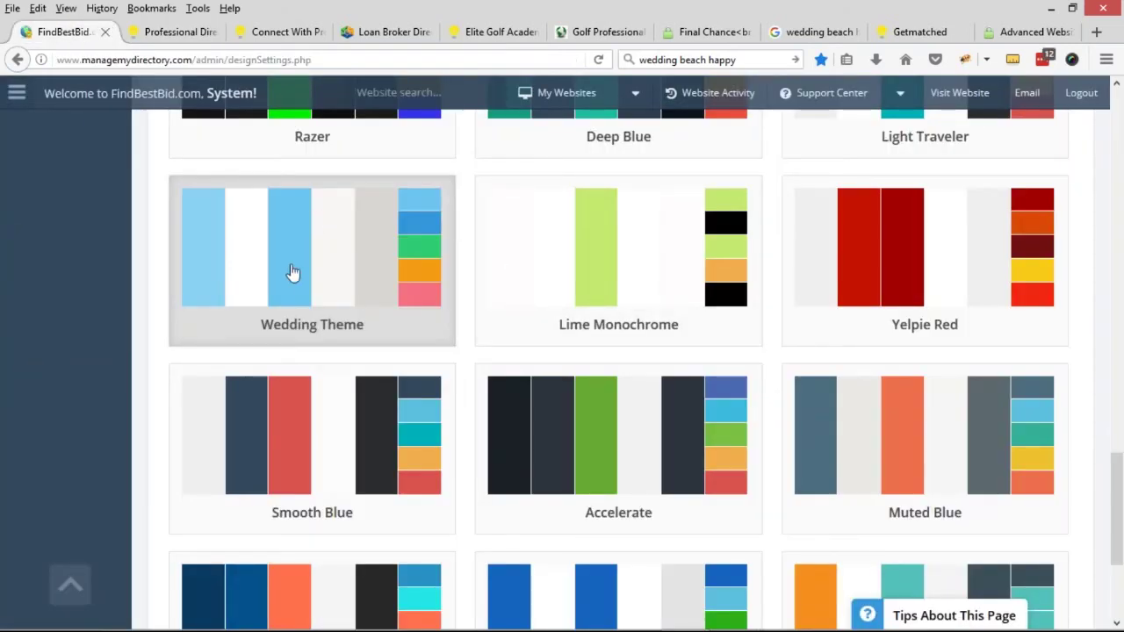
Save the Wedding Theme color scheme and reload the FindBestBid.com homepage with the new design
scroll(293, 274, down, 2)
scroll(512, 512, down, 2)
click(519, 517)
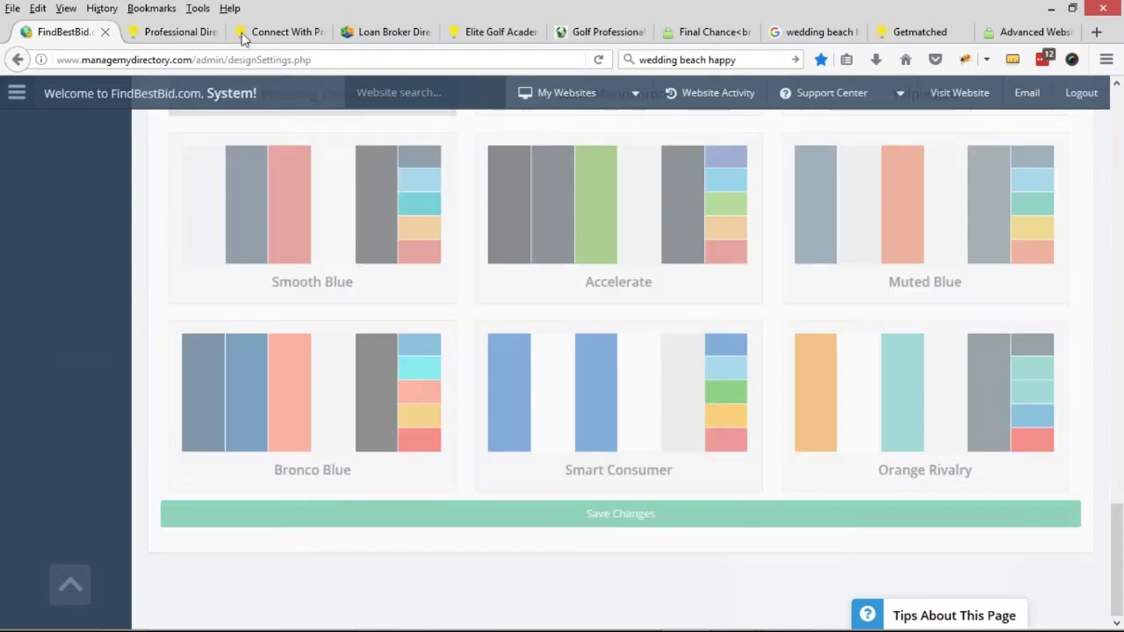
click(179, 31)
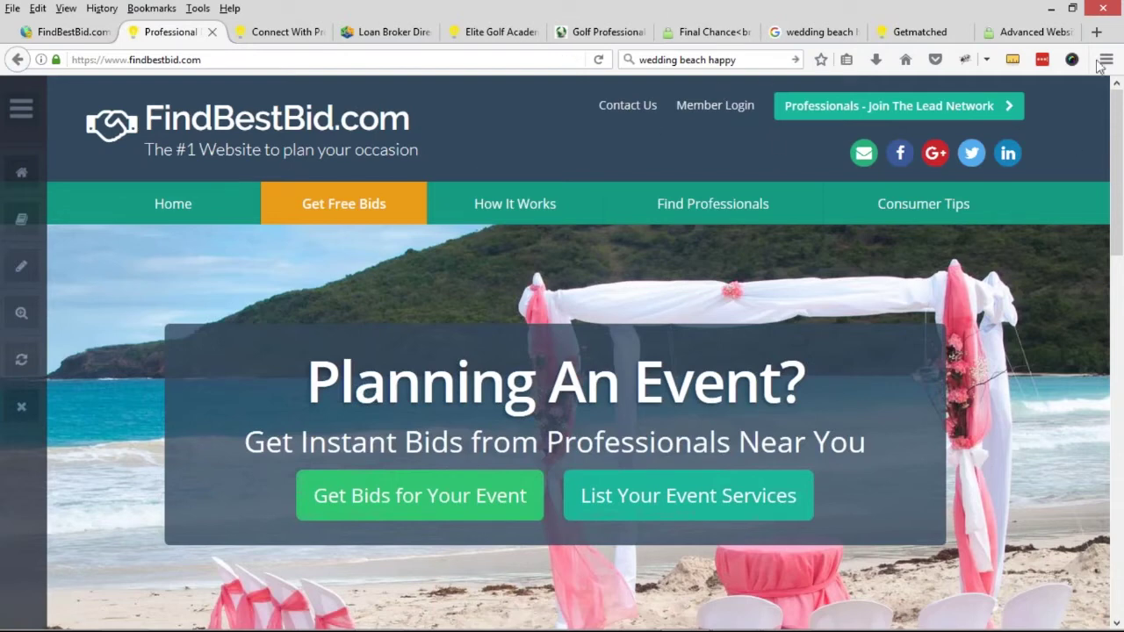
click(599, 60)
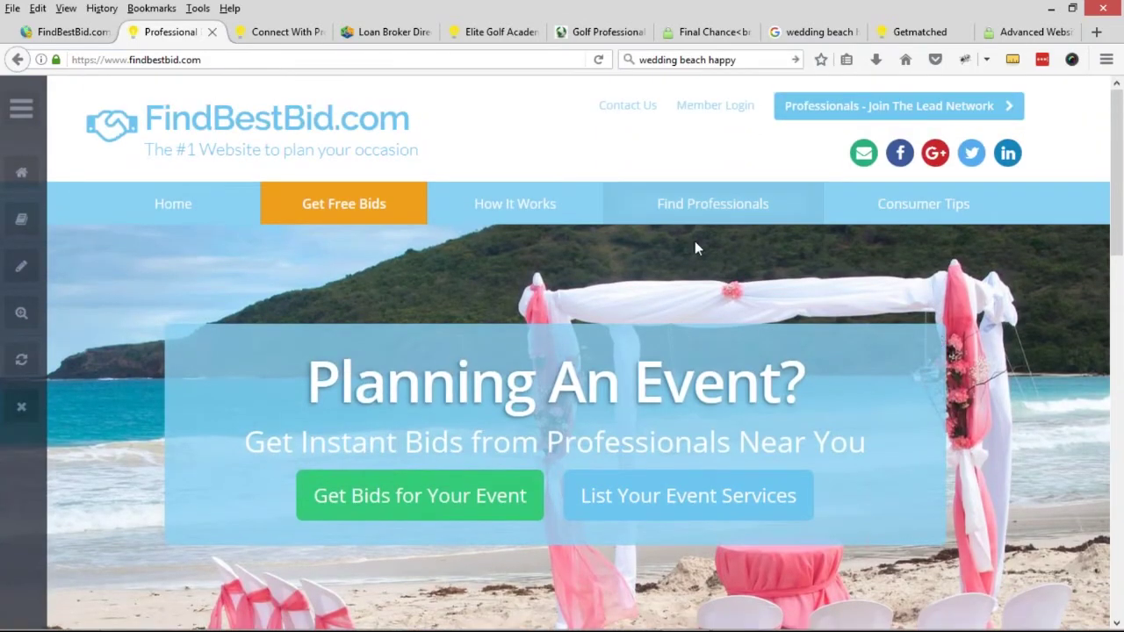
Examine the new color scheme across the FindBestBid.com homepage, from the header and hero banner through the vendor categories to the footer
scroll(377, 310, down, 1)
scroll(906, 282, down, 1)
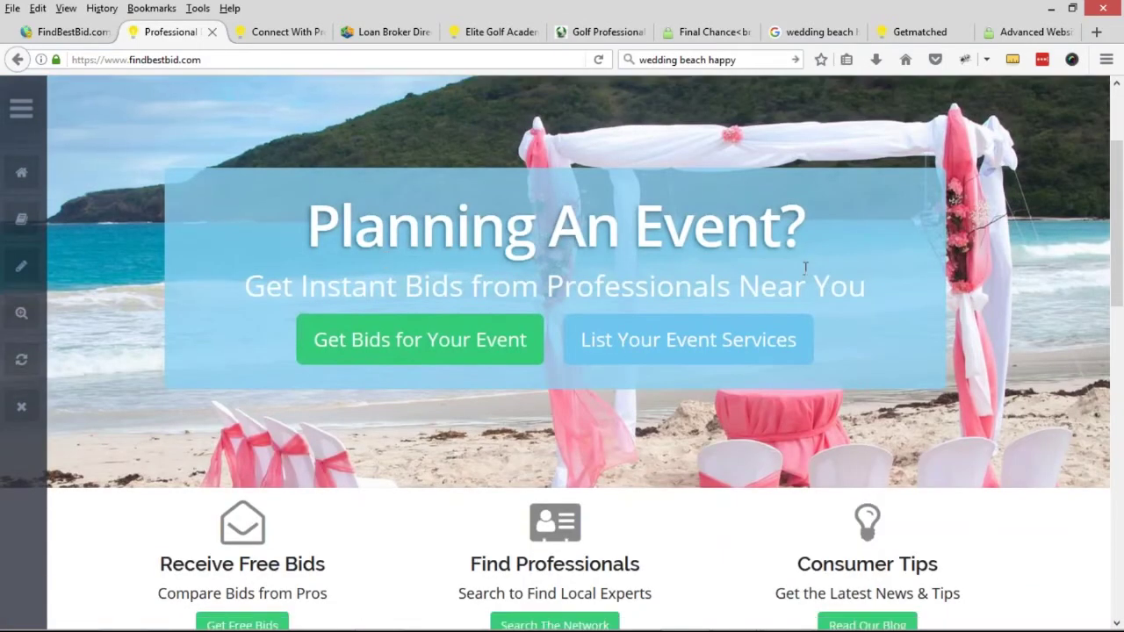
scroll(906, 282, down, 1)
scroll(905, 277, up, 3)
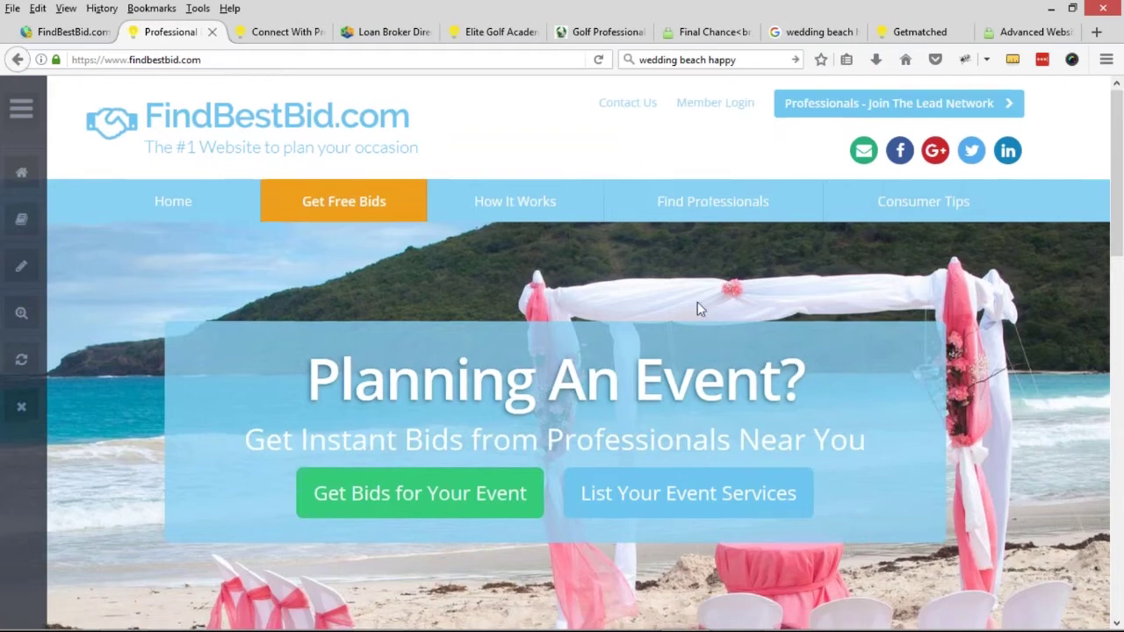
scroll(697, 306, down, 1)
scroll(859, 307, down, 5)
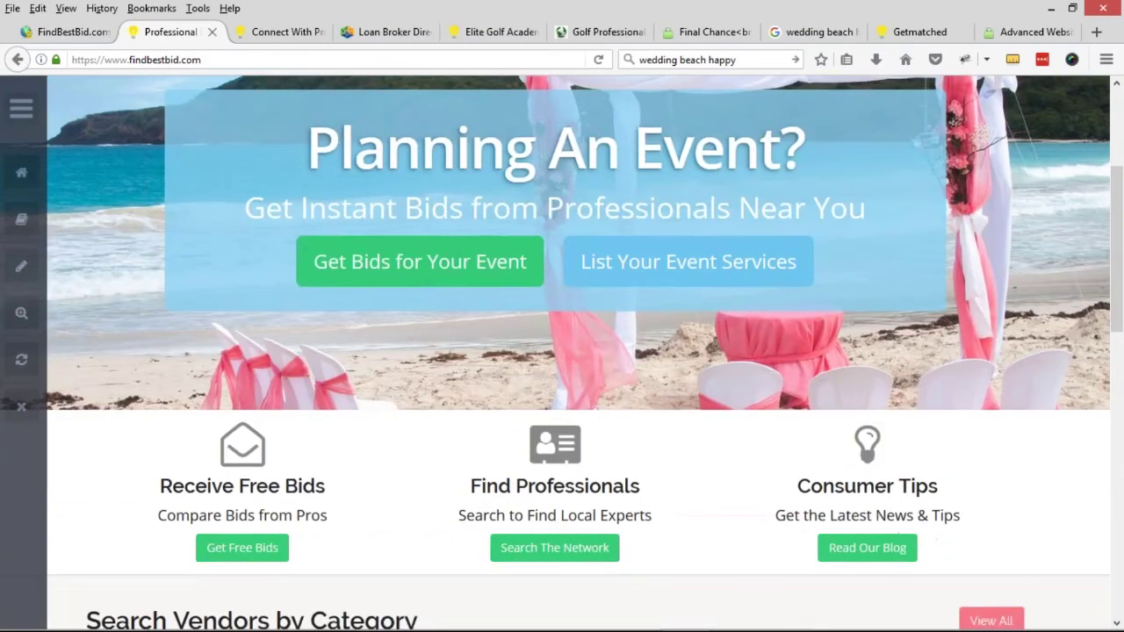
scroll(710, 271, down, 1)
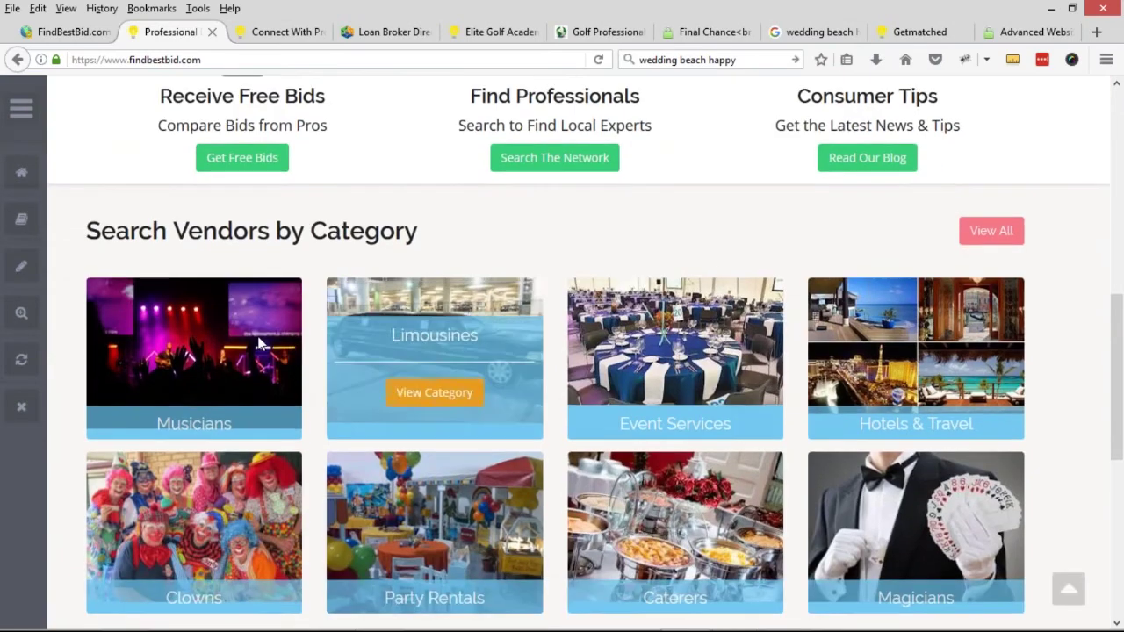
scroll(676, 290, down, 1)
scroll(675, 372, down, 5)
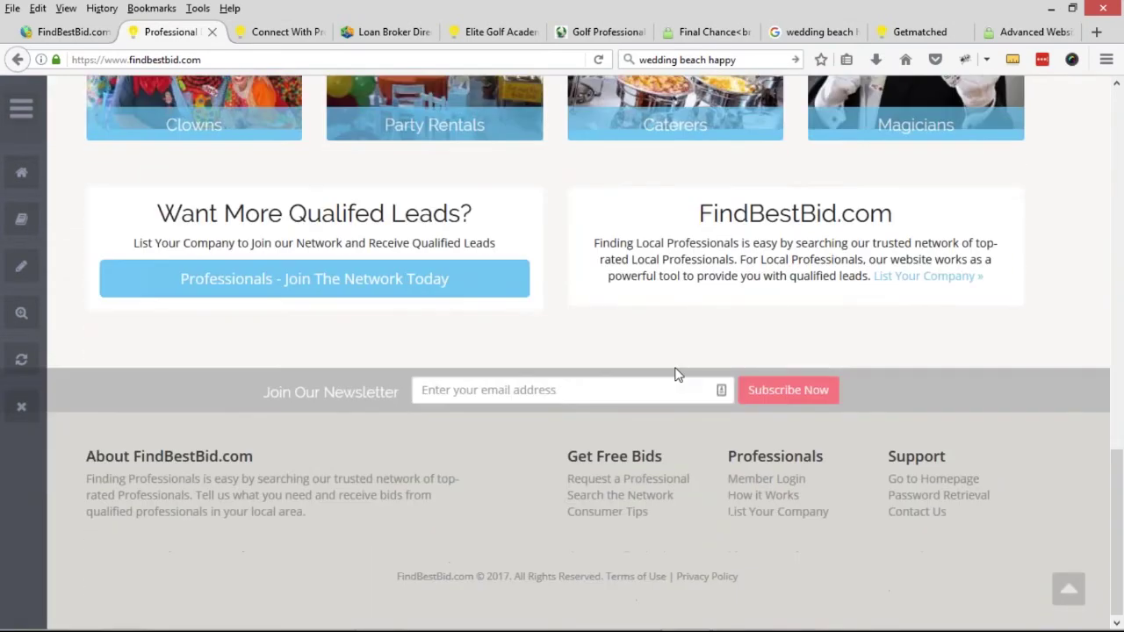
scroll(668, 373, up, 8)
scroll(651, 372, up, 4)
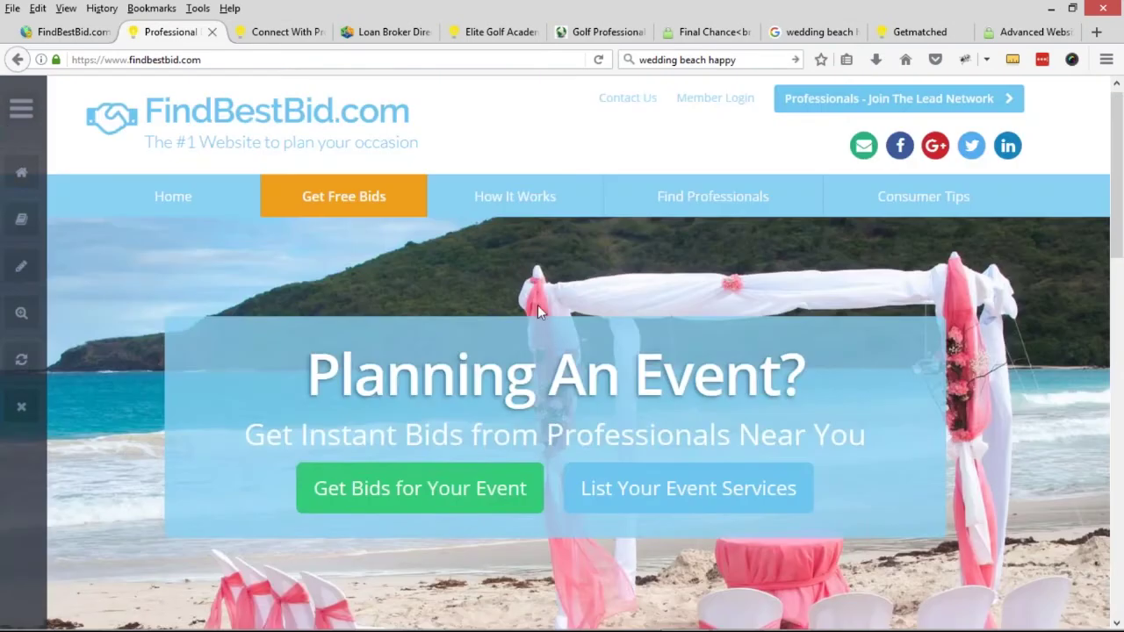
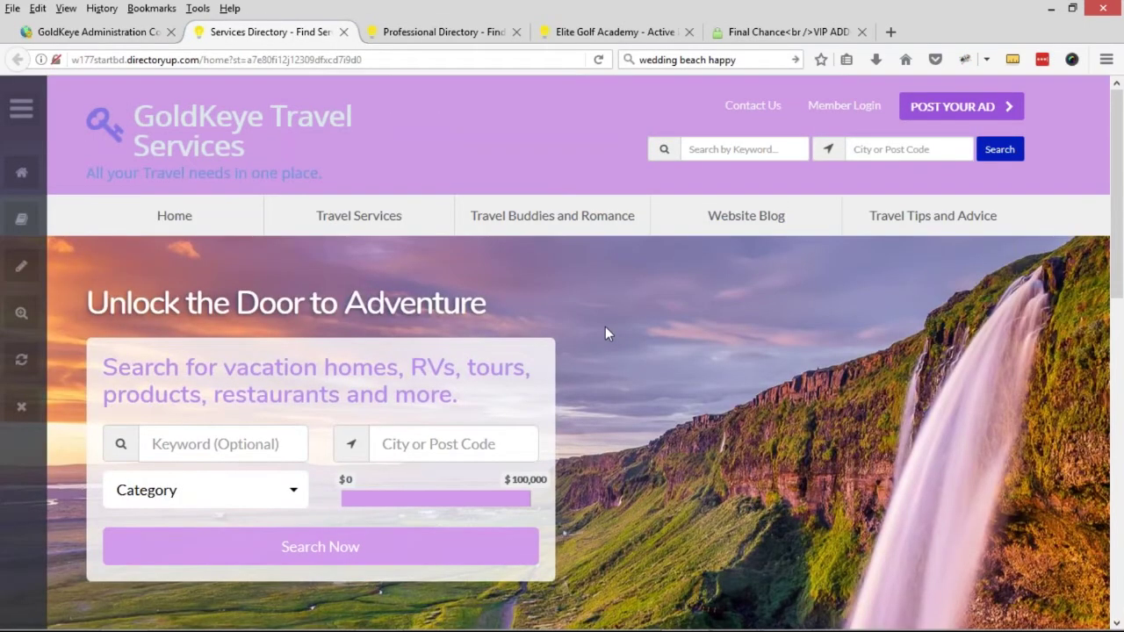
Look over the GoldKeye Travel Services homepage, including its hero search form and the sections below it
scroll(606, 327, down, 2)
scroll(605, 326, down, 2)
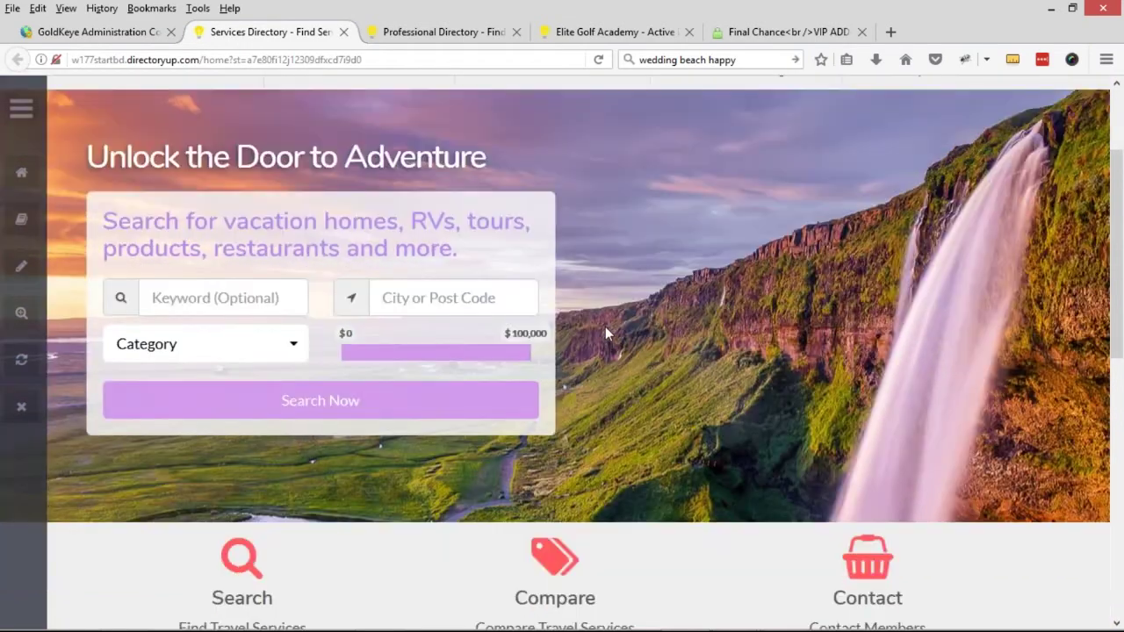
scroll(605, 327, down, 5)
scroll(605, 327, up, 8)
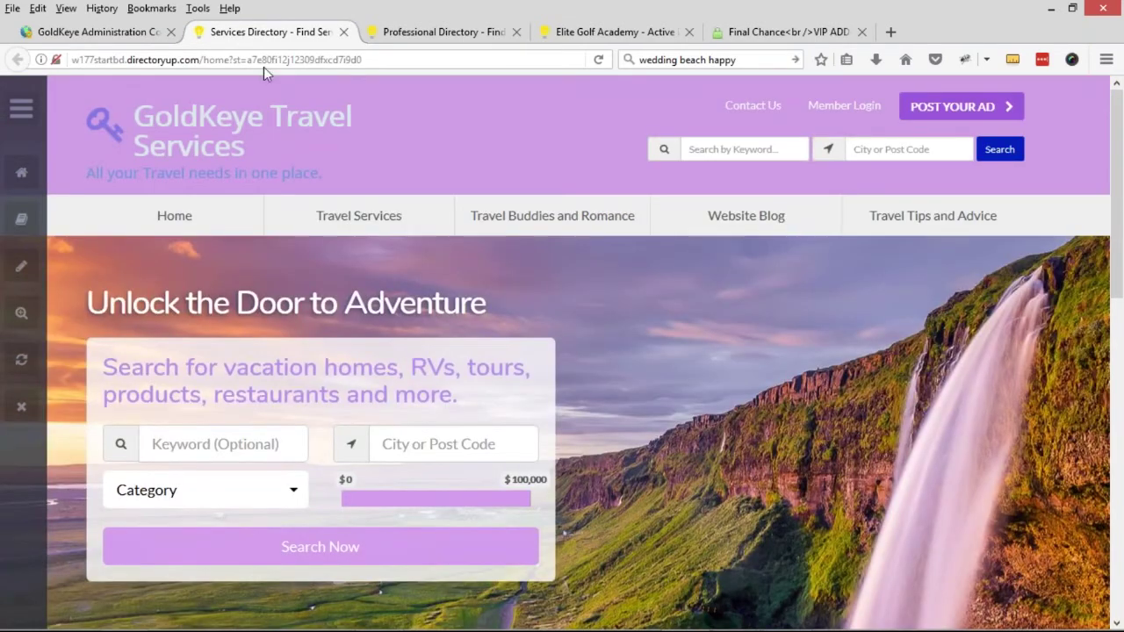
Open the member categories in the GoldKeye administration and review the names of the two top-level categories
click(97, 31)
mouse_move(79, 360)
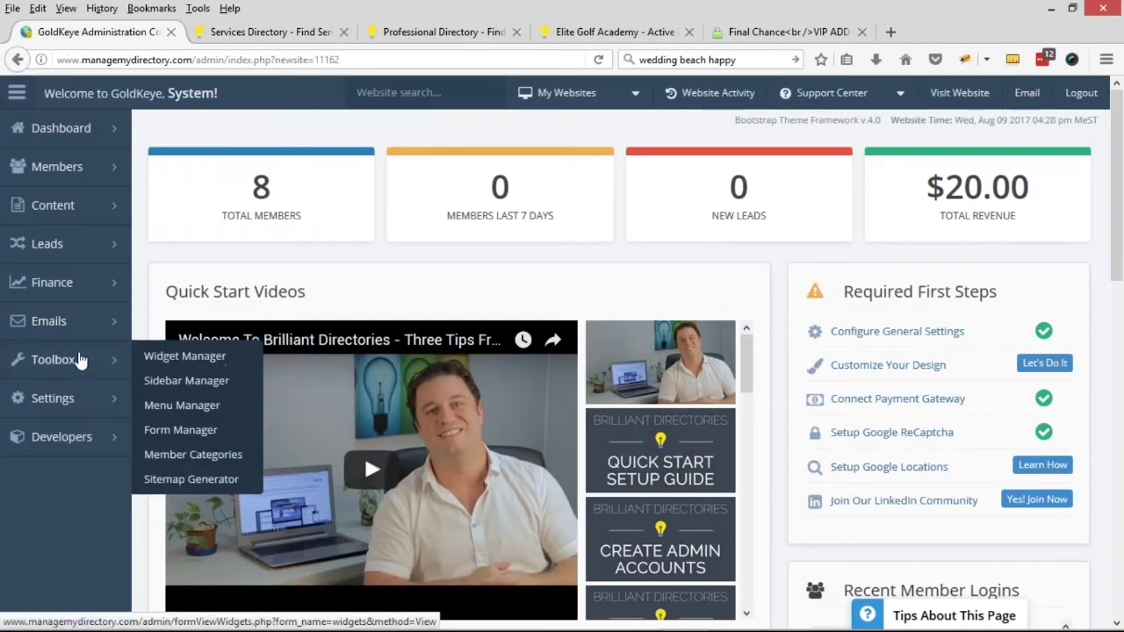
click(178, 454)
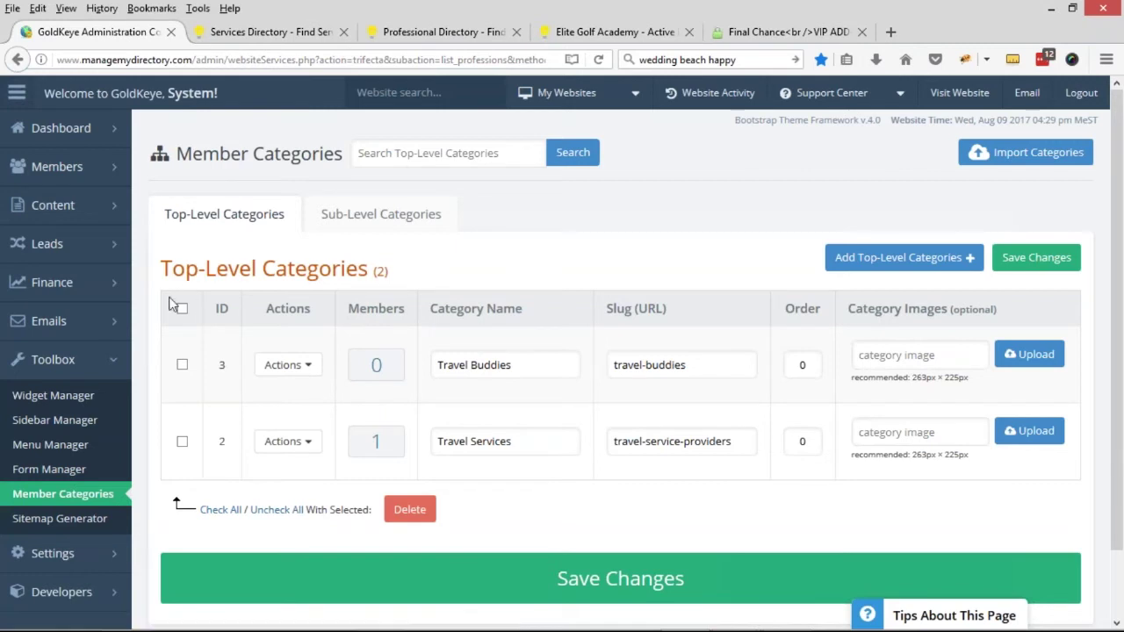
click(506, 367)
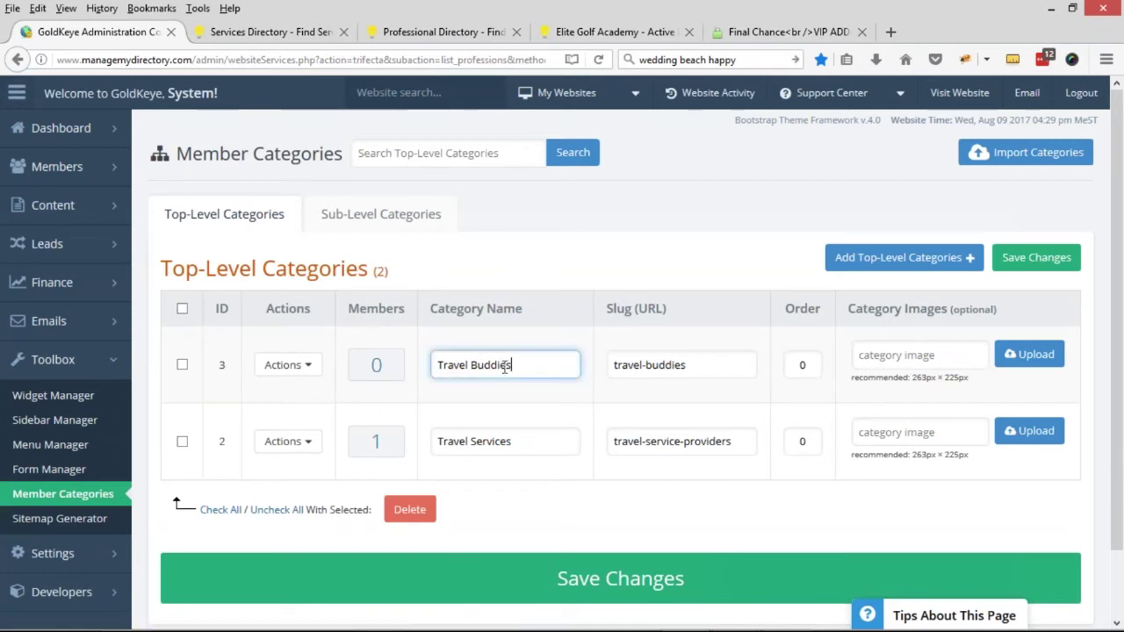
drag(506, 367, 422, 354)
drag(509, 442, 427, 434)
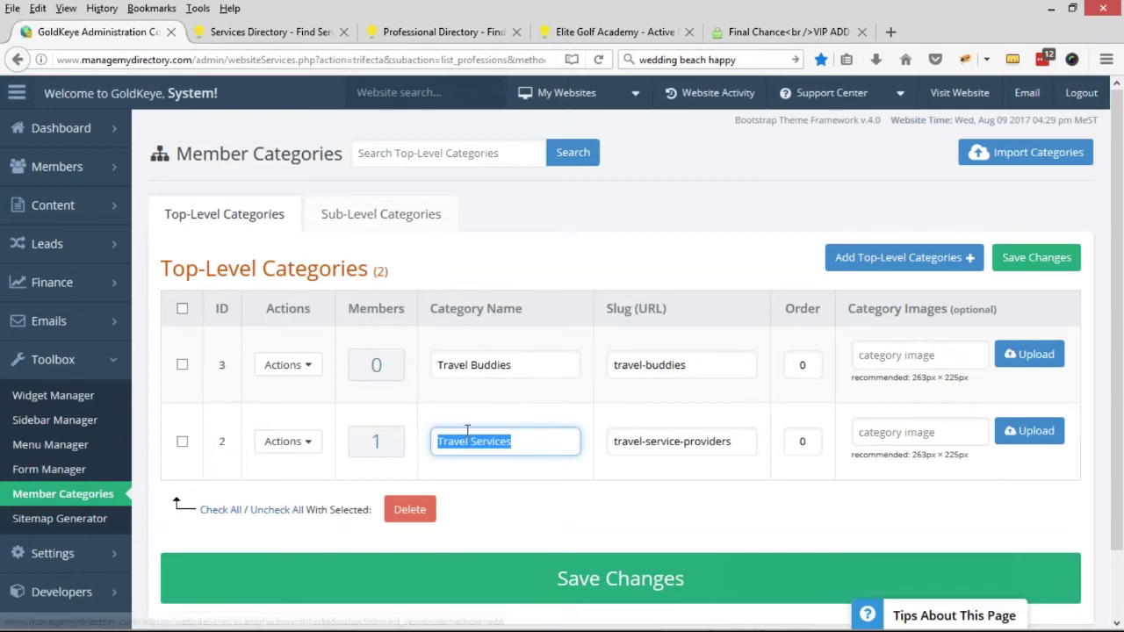
Show the sub-level categories and check the House Sitter entry and its parent category
click(381, 214)
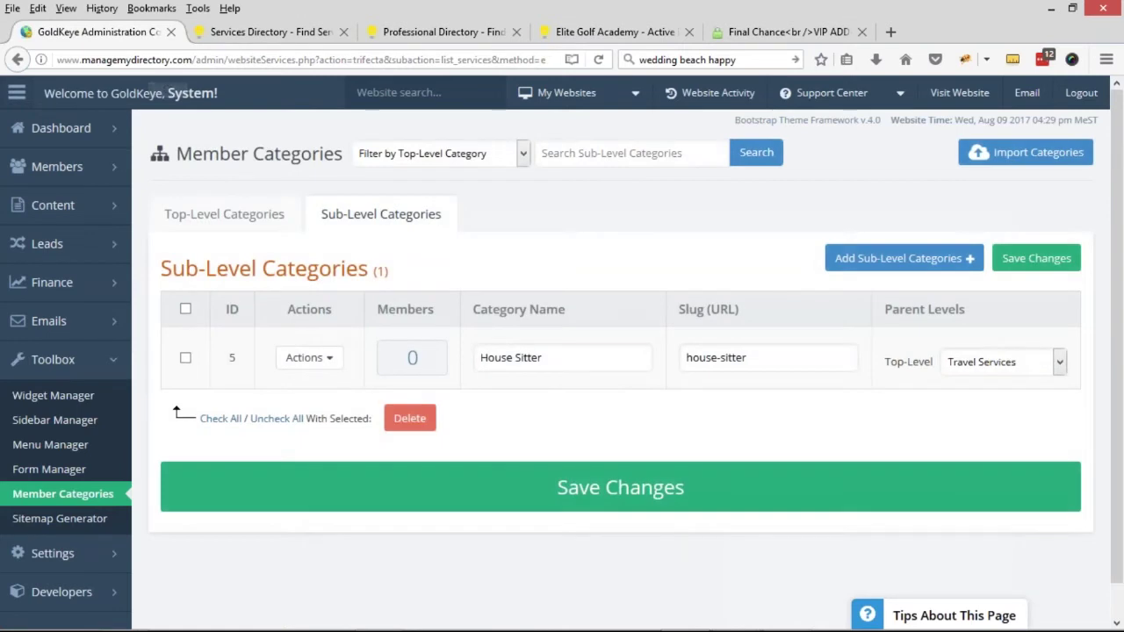
drag(545, 360, 479, 357)
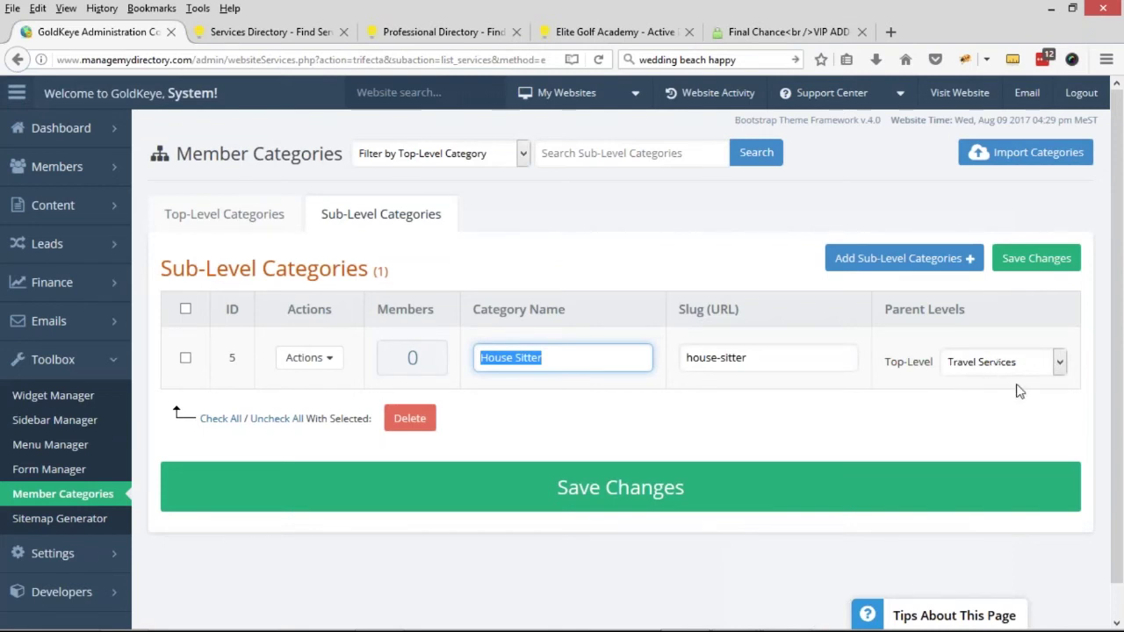
click(738, 414)
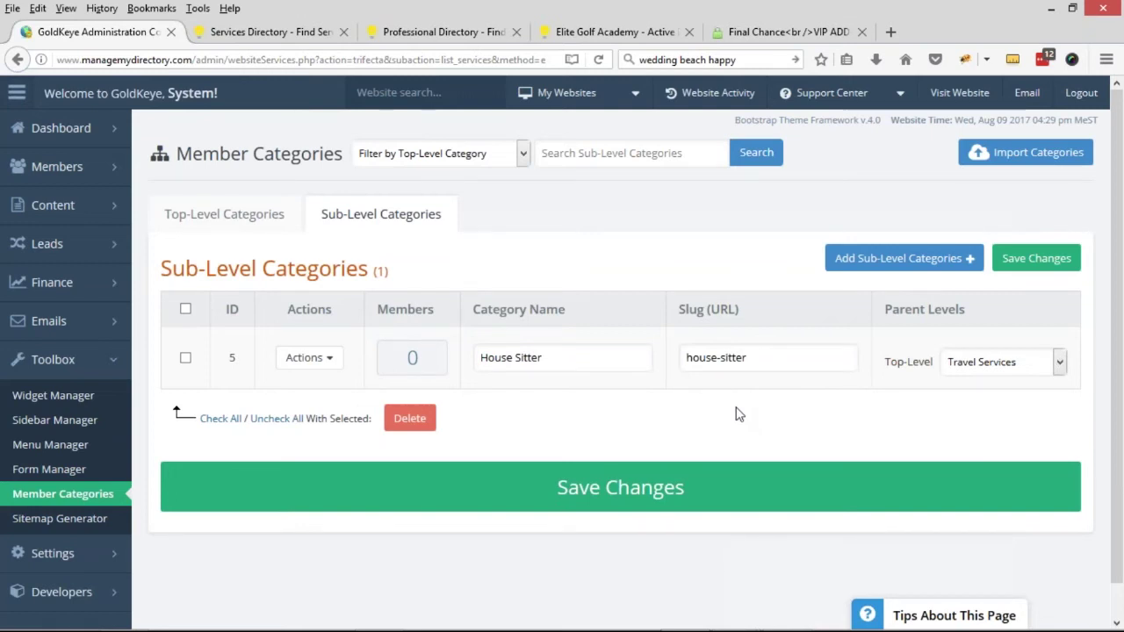
Enter new sub-level categories Accommodations, Tours & Guides, Vehicles and Dining, one per line, correcting the spelling of Accommodations
click(913, 263)
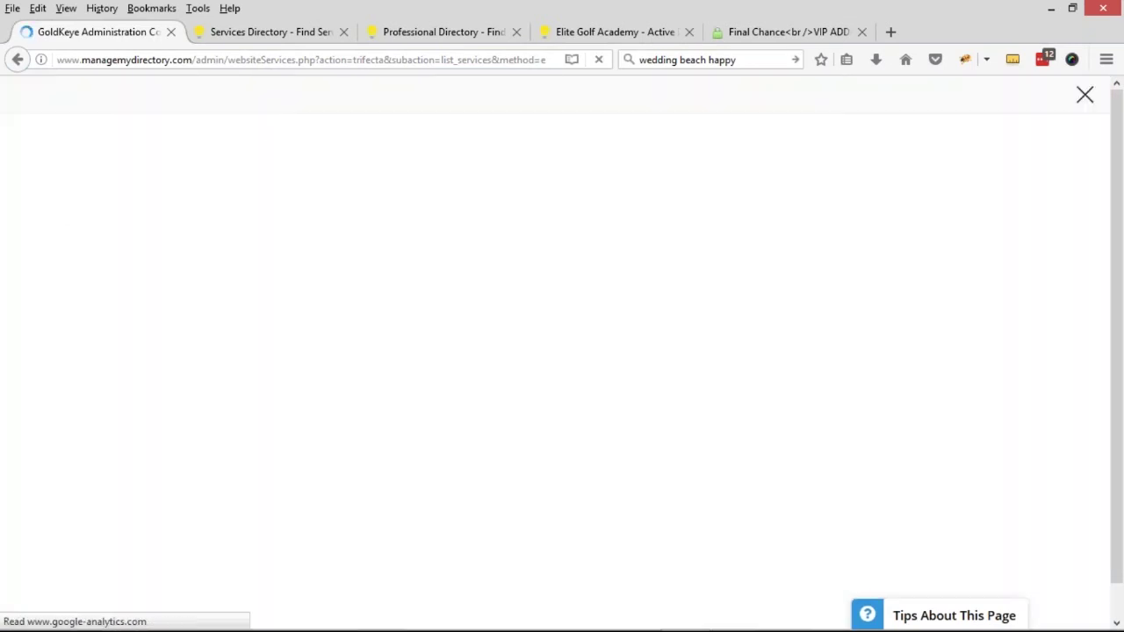
click(698, 254)
text(Ac)
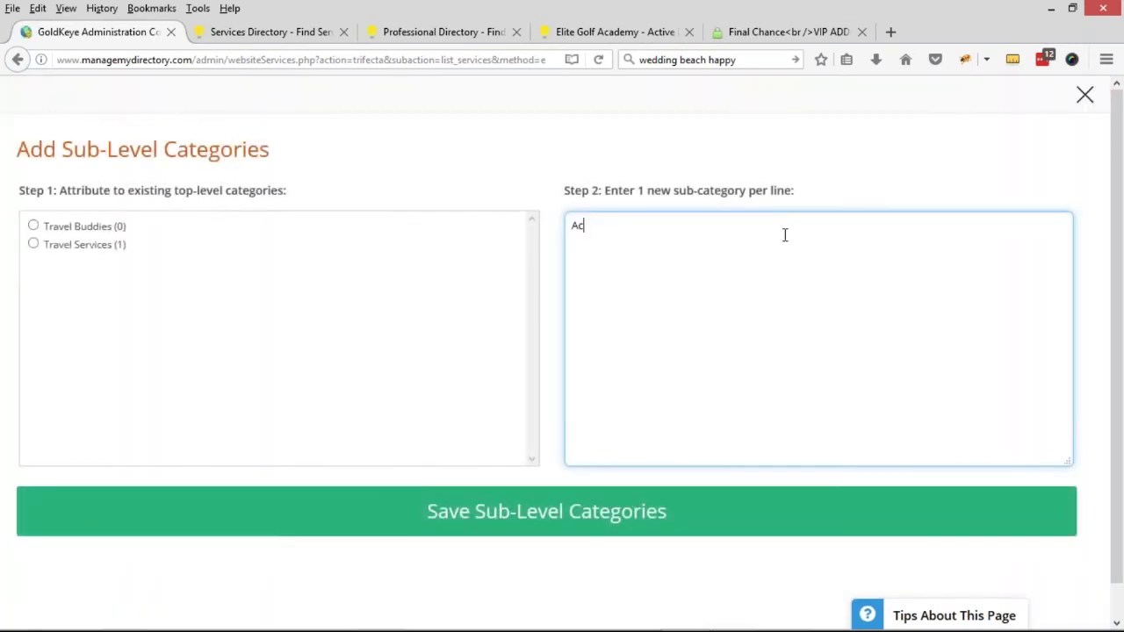
text(comdations)
key(Return)
text(Tours & Guides)
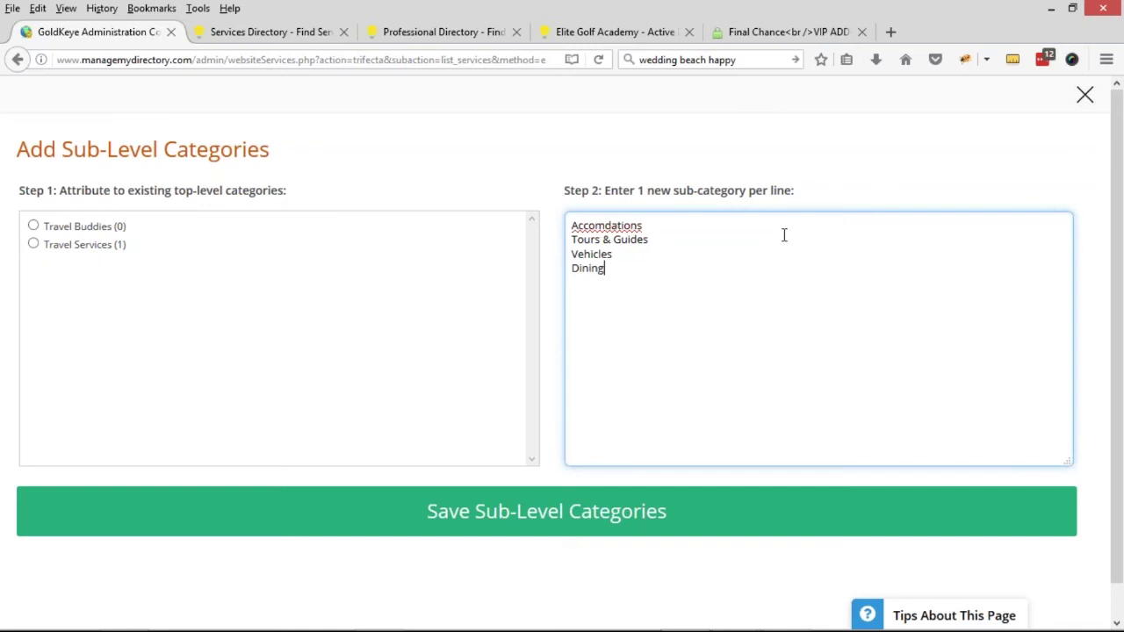
right_click(620, 221)
click(669, 235)
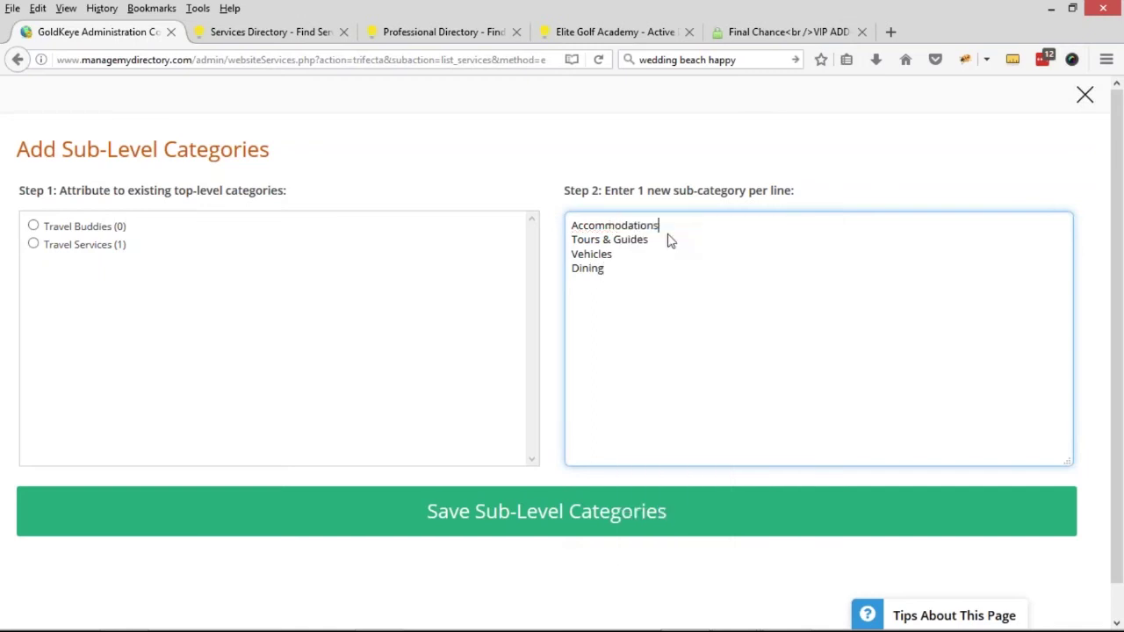
Assign the new sub-categories to Travel Services with no parent sub-level, save them, and check the sub-category list
click(34, 245)
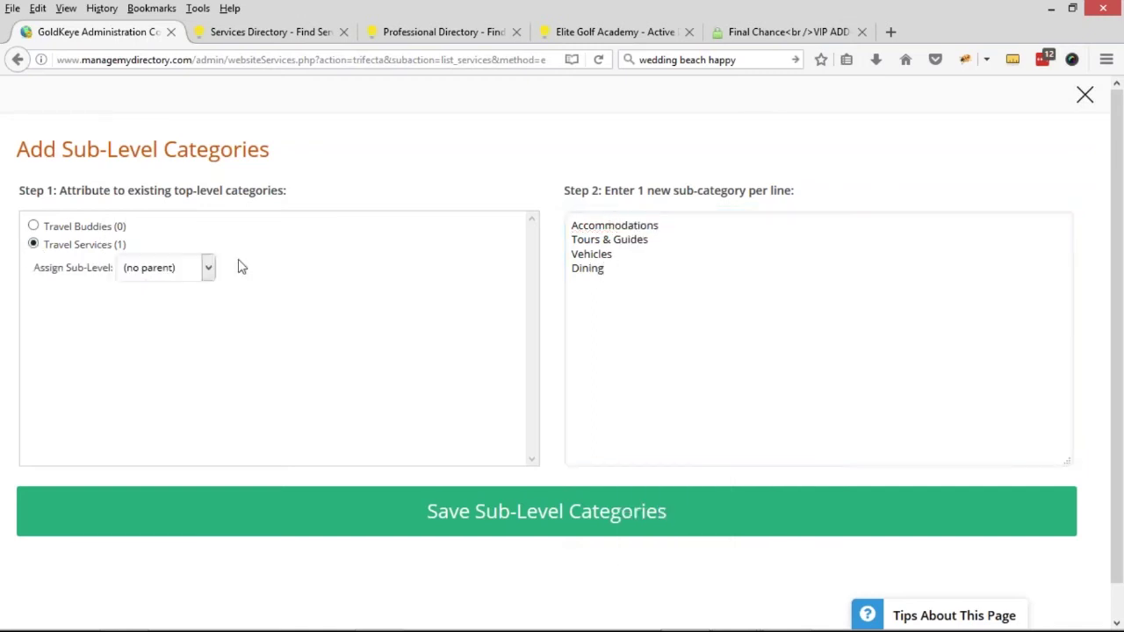
click(614, 517)
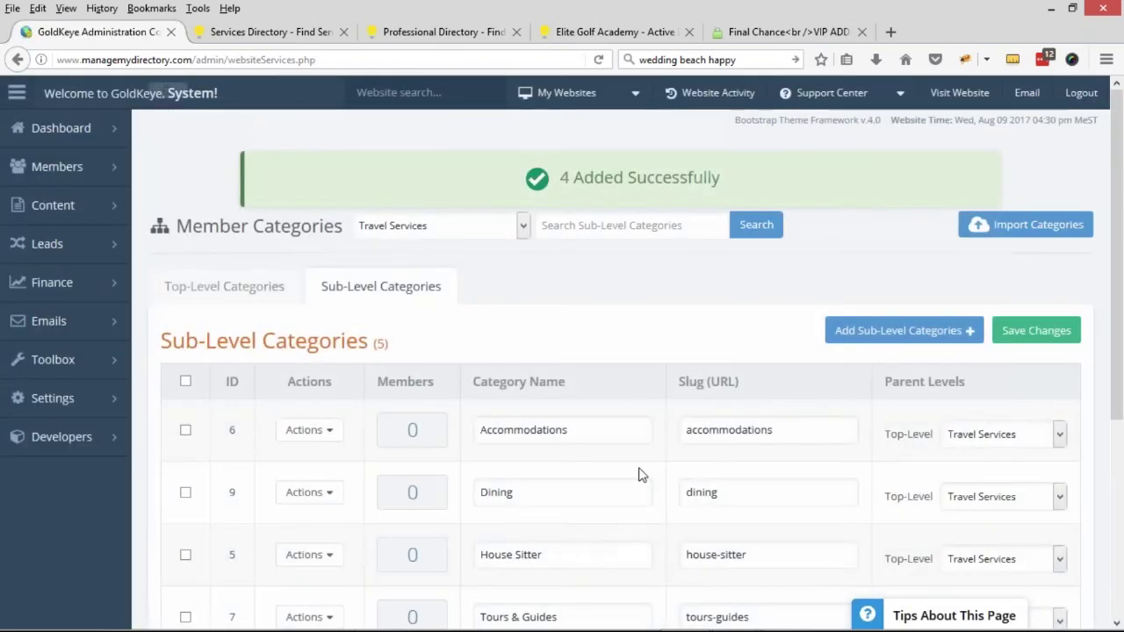
scroll(485, 319, down, 2)
scroll(545, 264, down, 2)
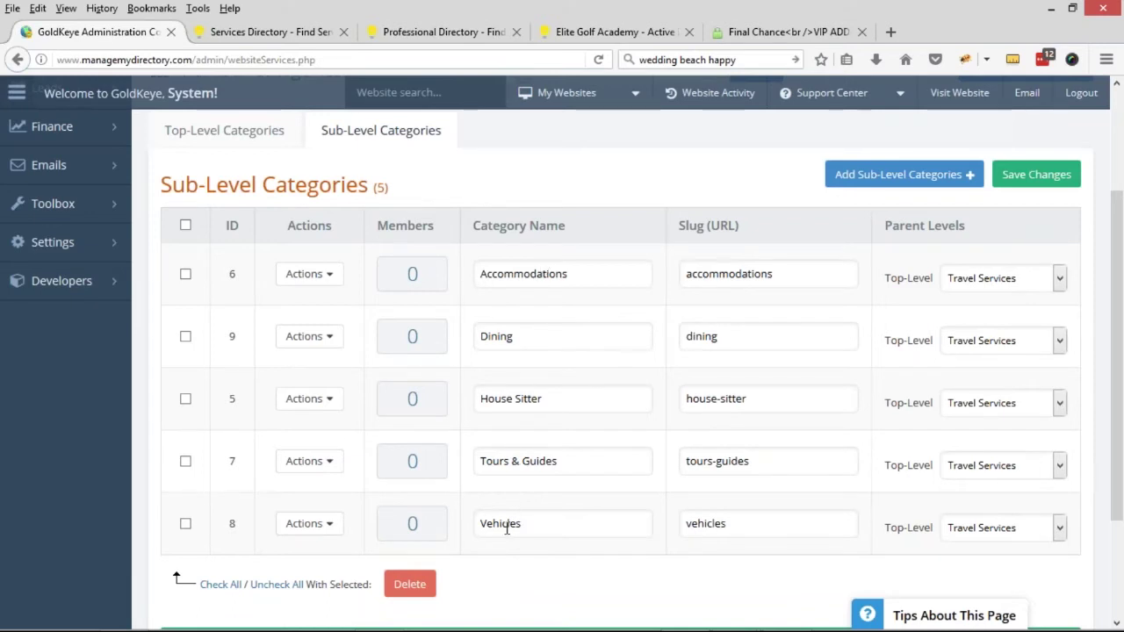
scroll(562, 492, up, 2)
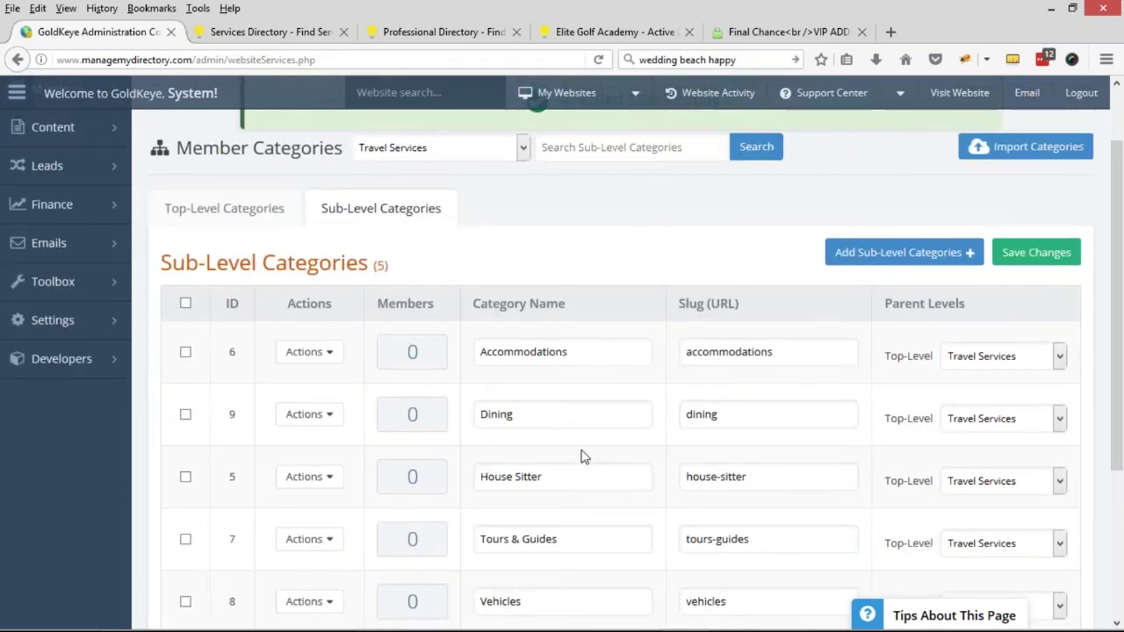
scroll(584, 457, up, 2)
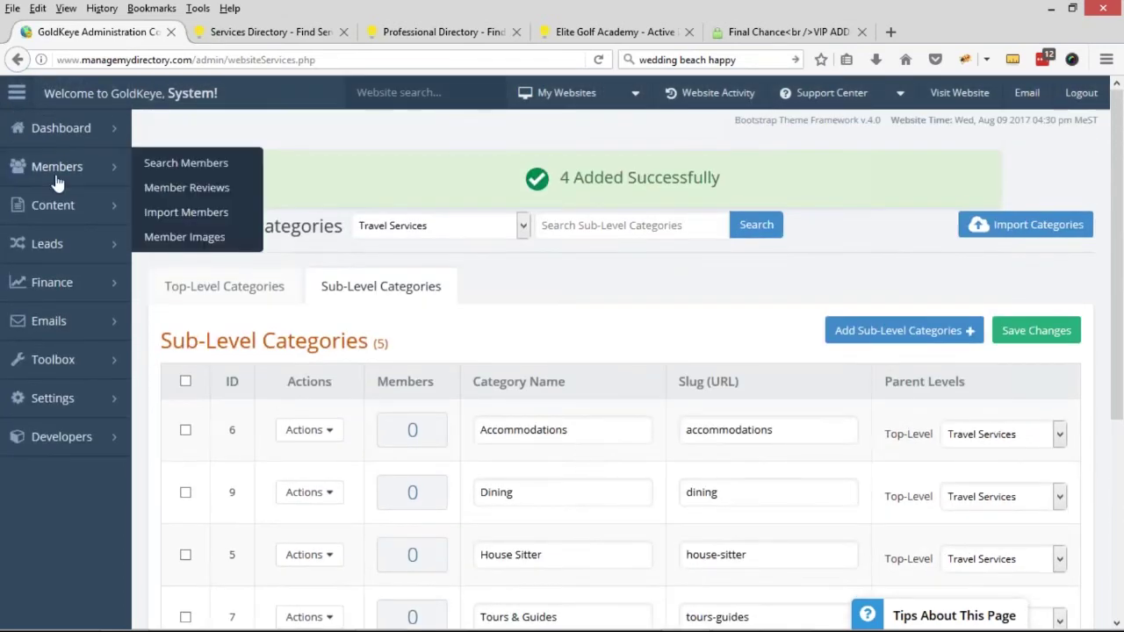
Open the member search in the GoldKeye administration and look through the full list of members
click(55, 181)
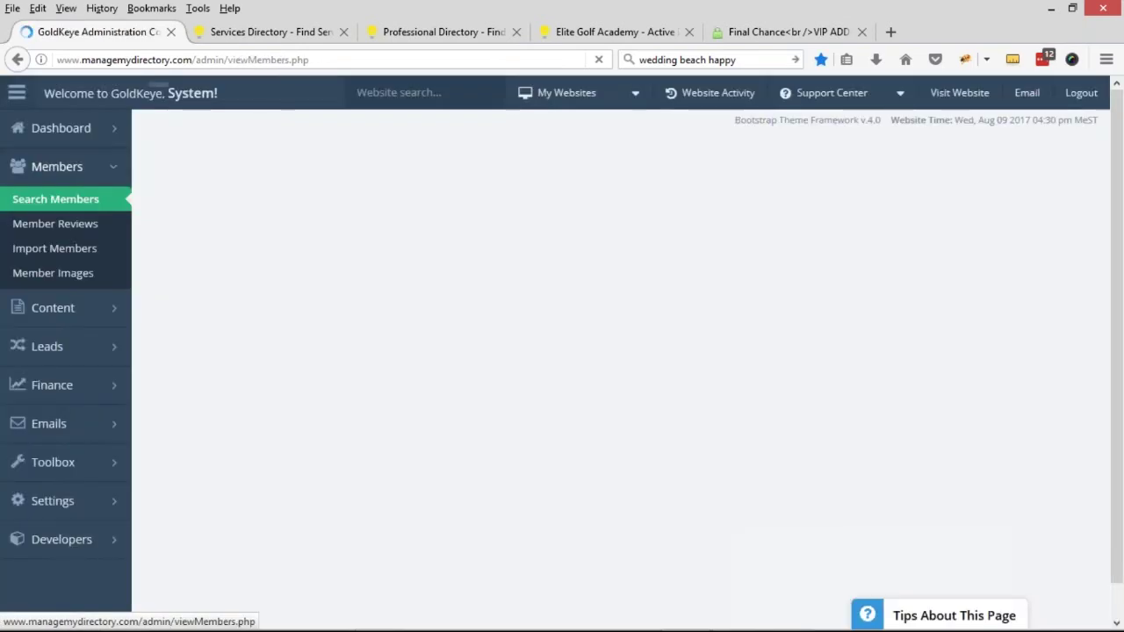
scroll(554, 338, down, 5)
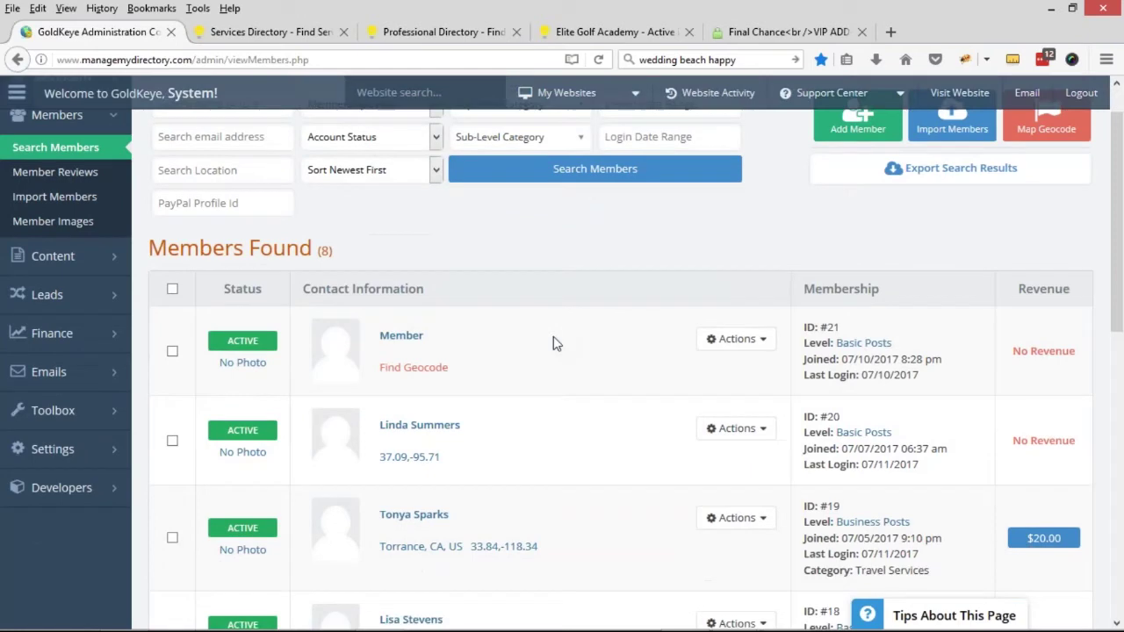
scroll(553, 343, up, 5)
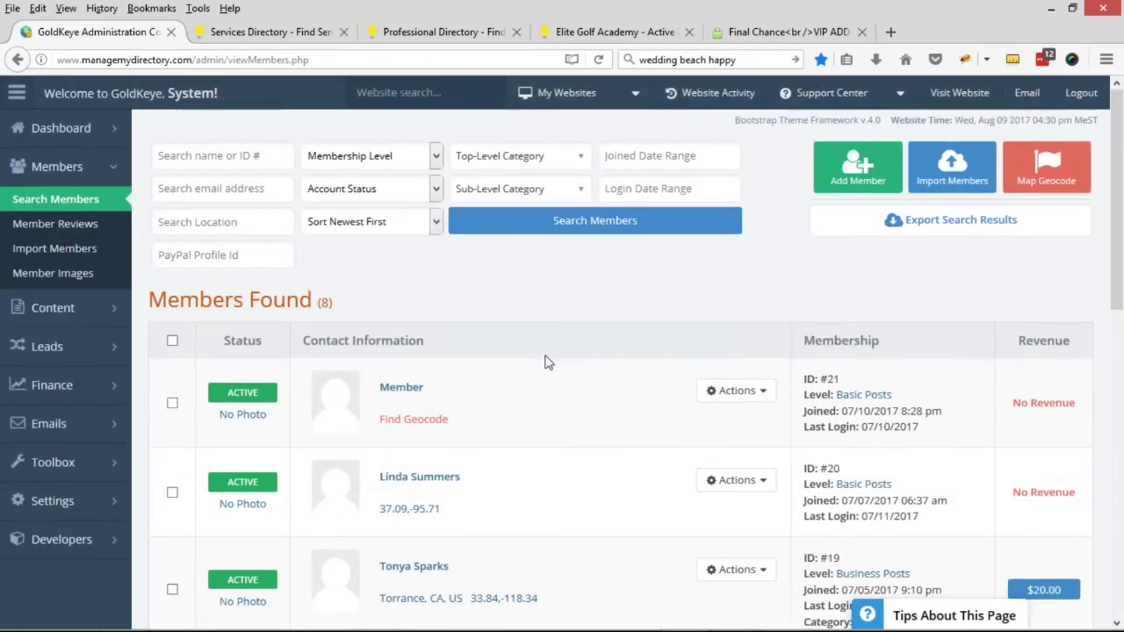
scroll(543, 358, down, 1)
scroll(542, 356, down, 10)
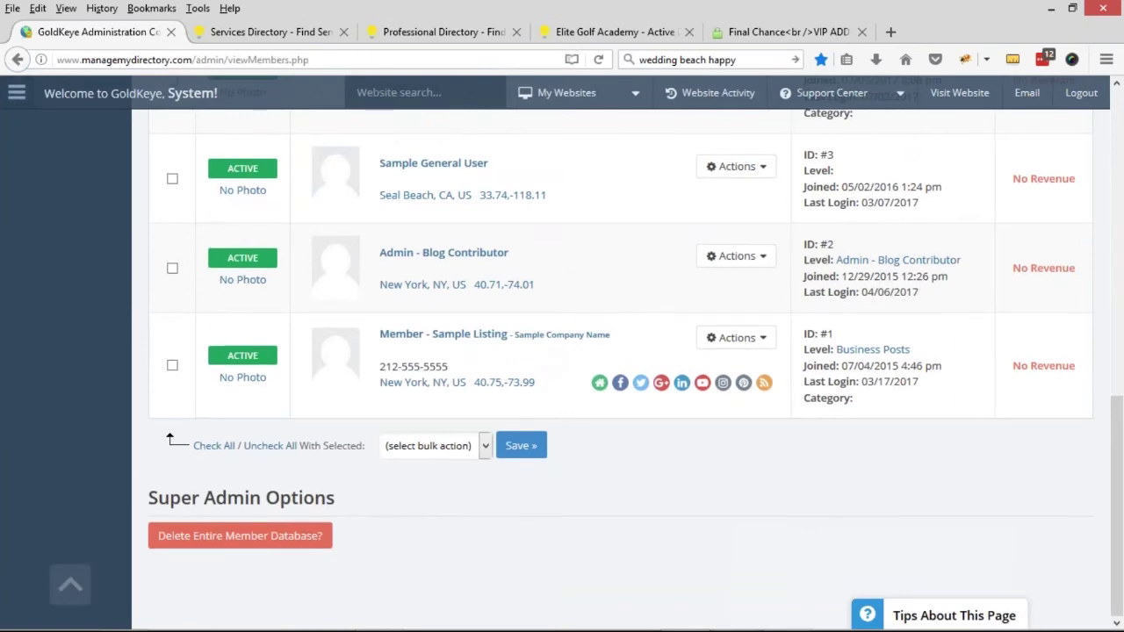
Log in as the second member in the list, on the Basic Posts level, and view the account dashboard
scroll(542, 354, up, 10)
click(736, 402)
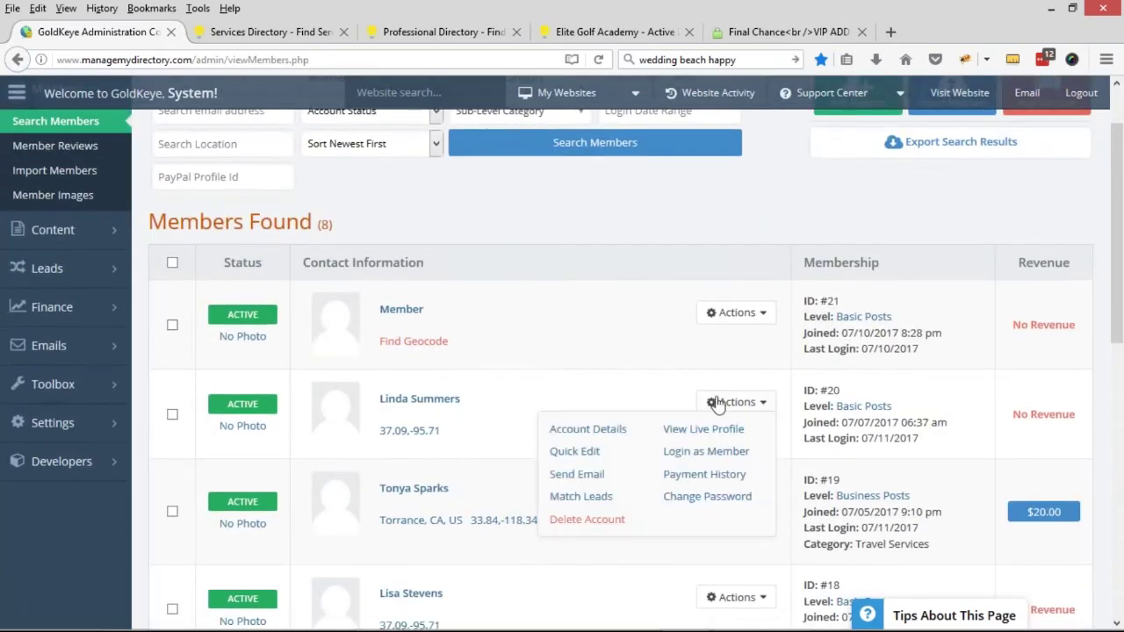
click(706, 451)
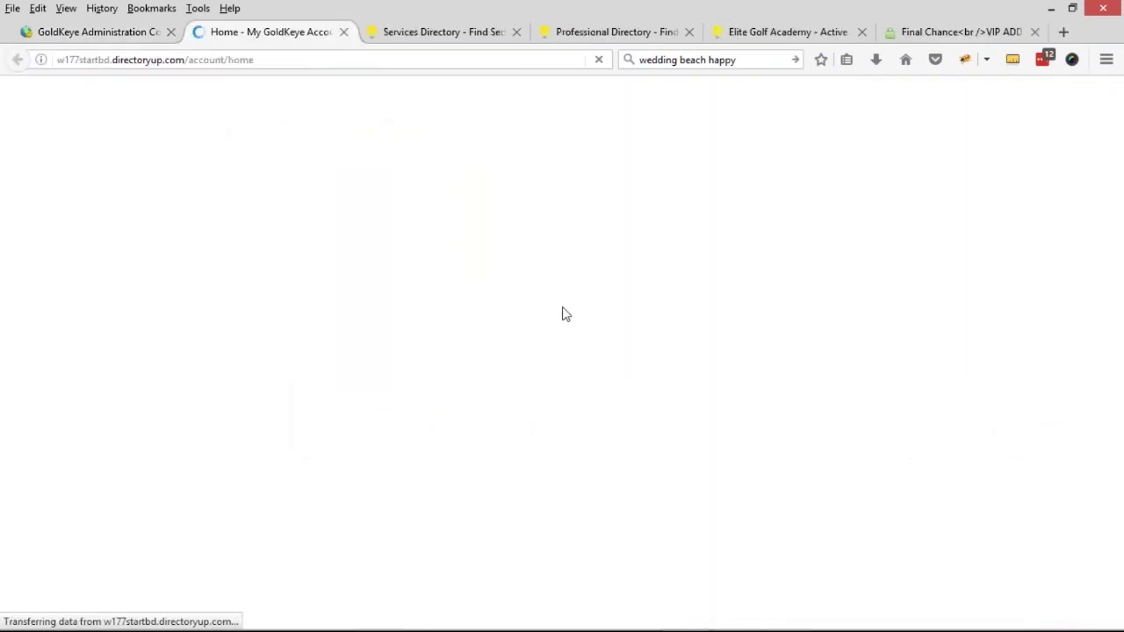
scroll(281, 367, down, 2)
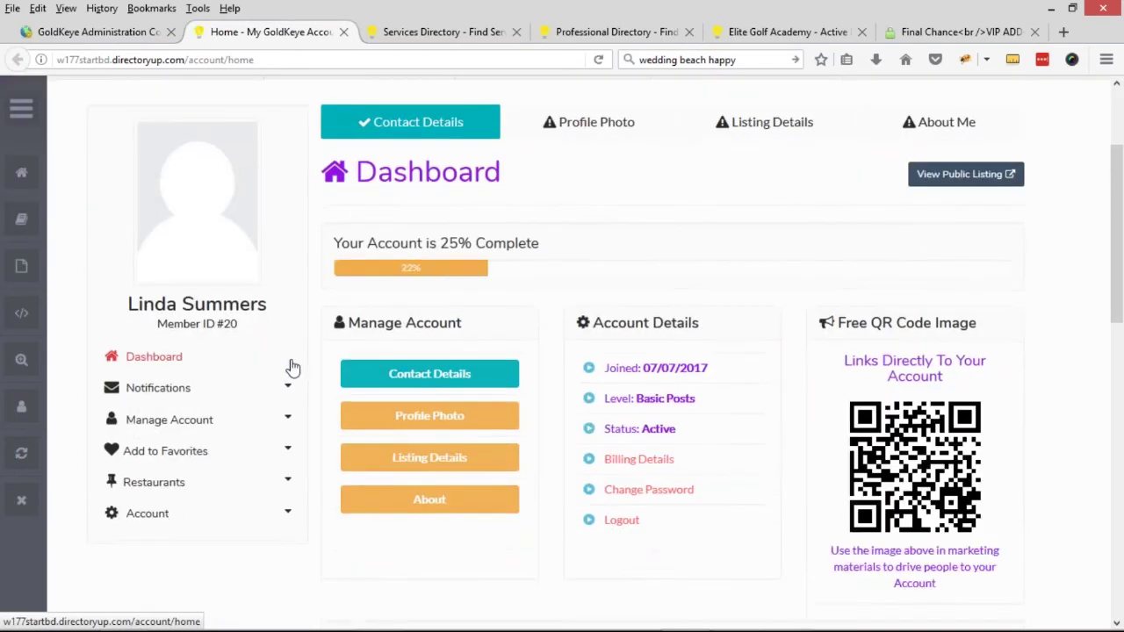
Expand the Restaurants options in the member's account menu and switch to the Elite Golf Academy listing on the demo site
click(279, 485)
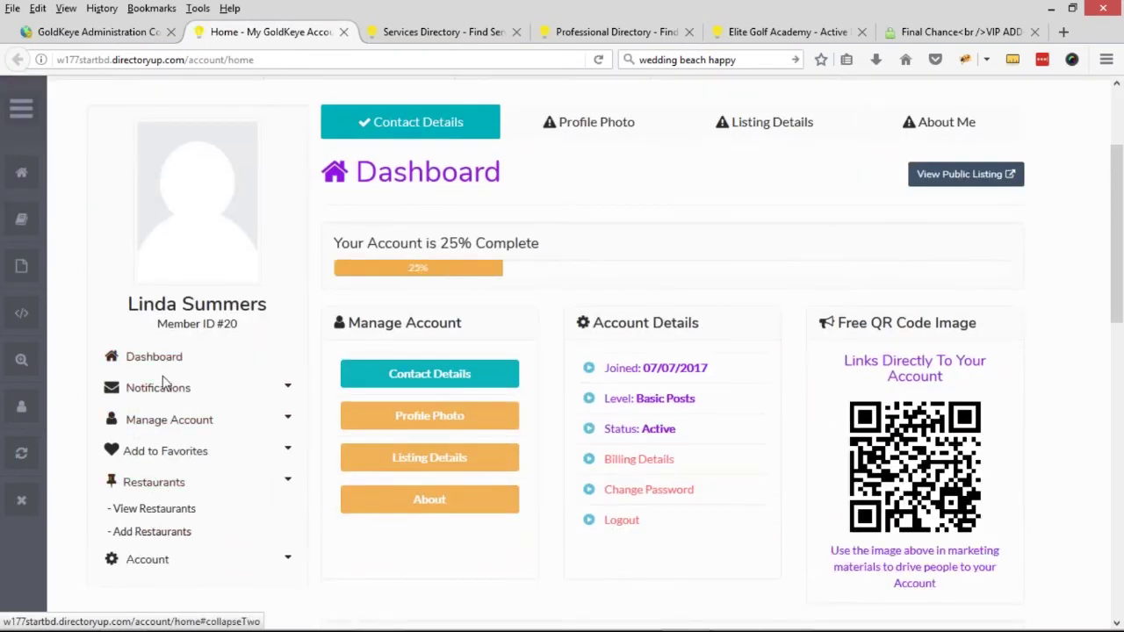
scroll(291, 334, up, 2)
click(439, 34)
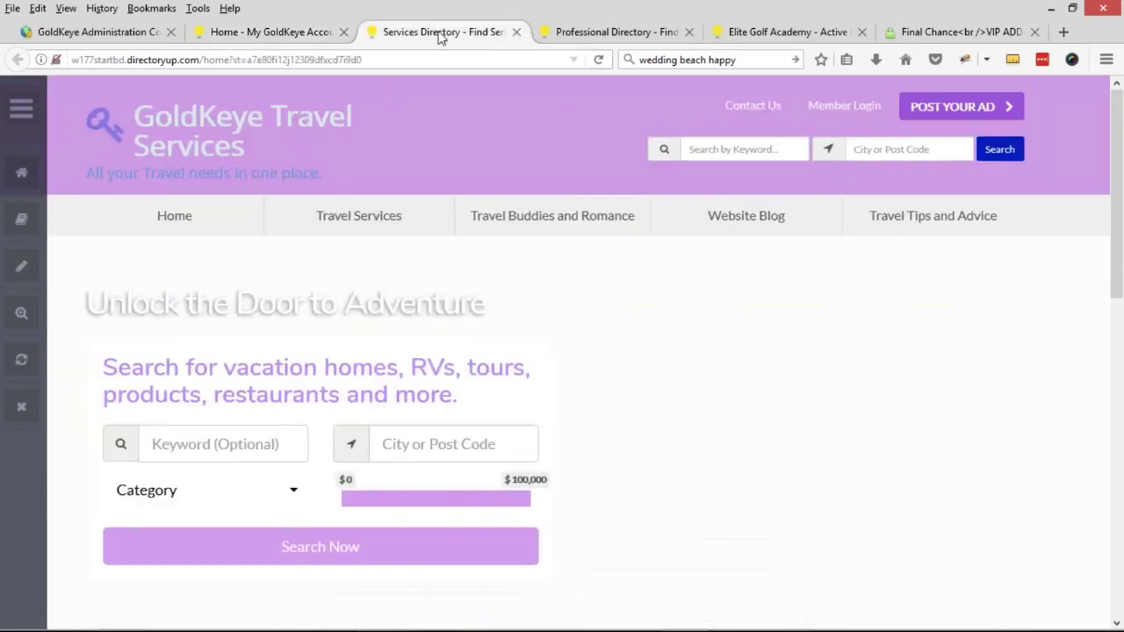
click(596, 35)
click(755, 34)
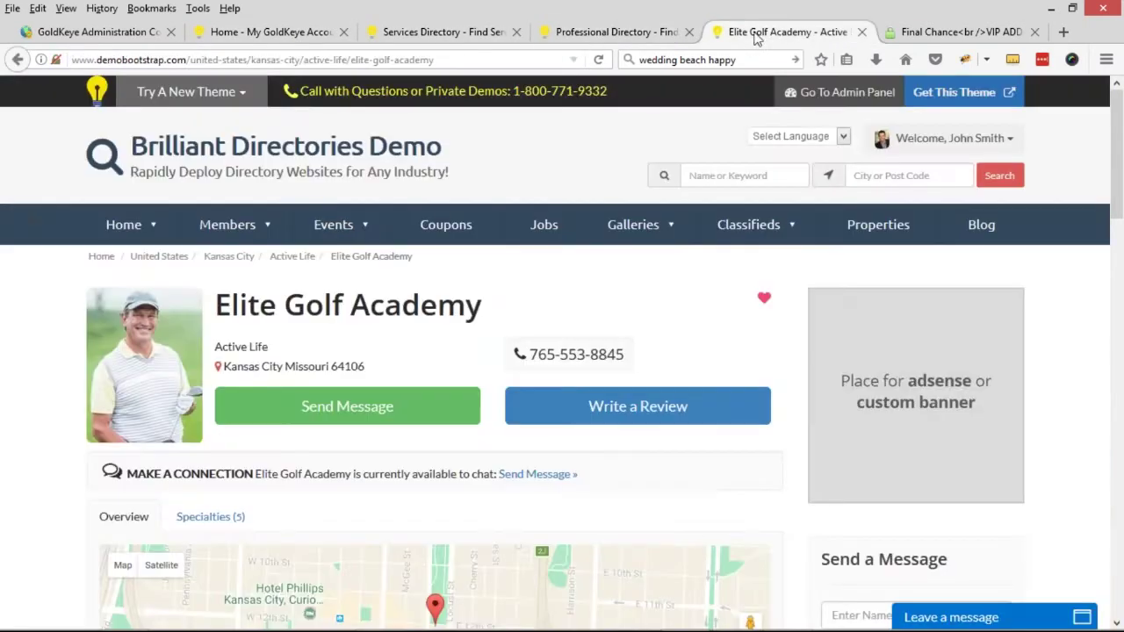
Open the 50% Off Therapy Massage coupon on the demo site and examine its author and posting date line
click(451, 226)
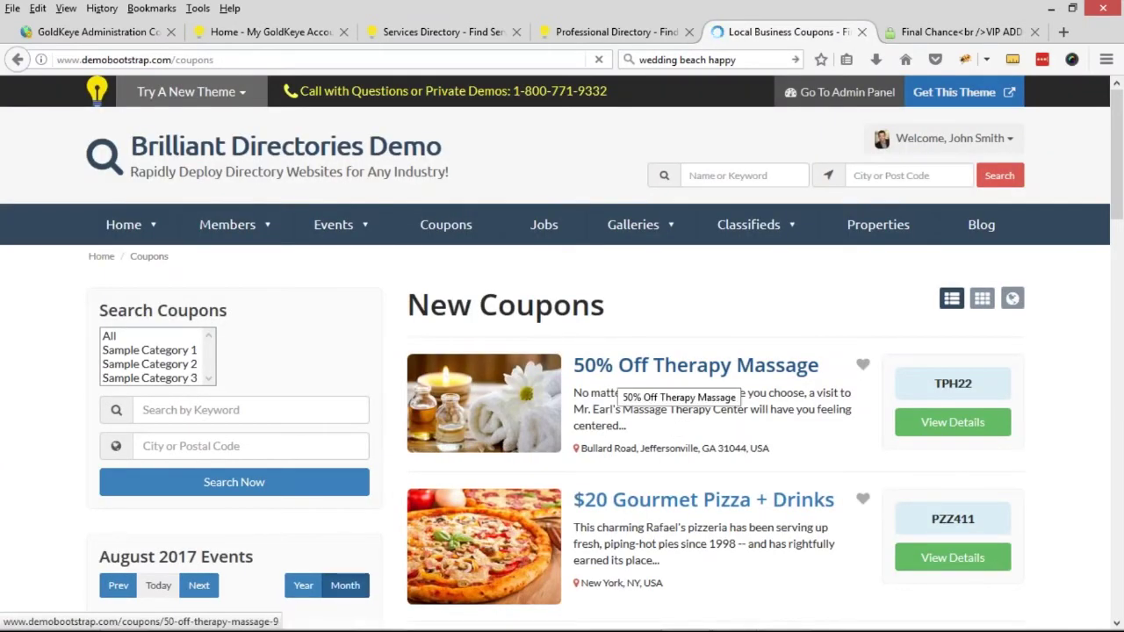
click(632, 374)
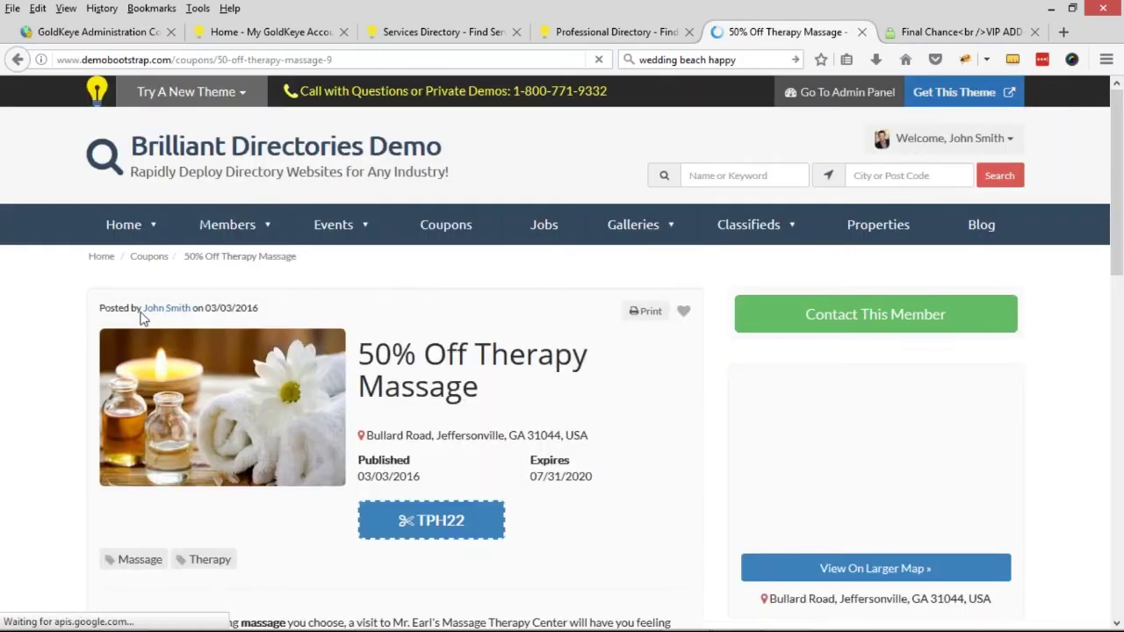
drag(99, 307, 260, 309)
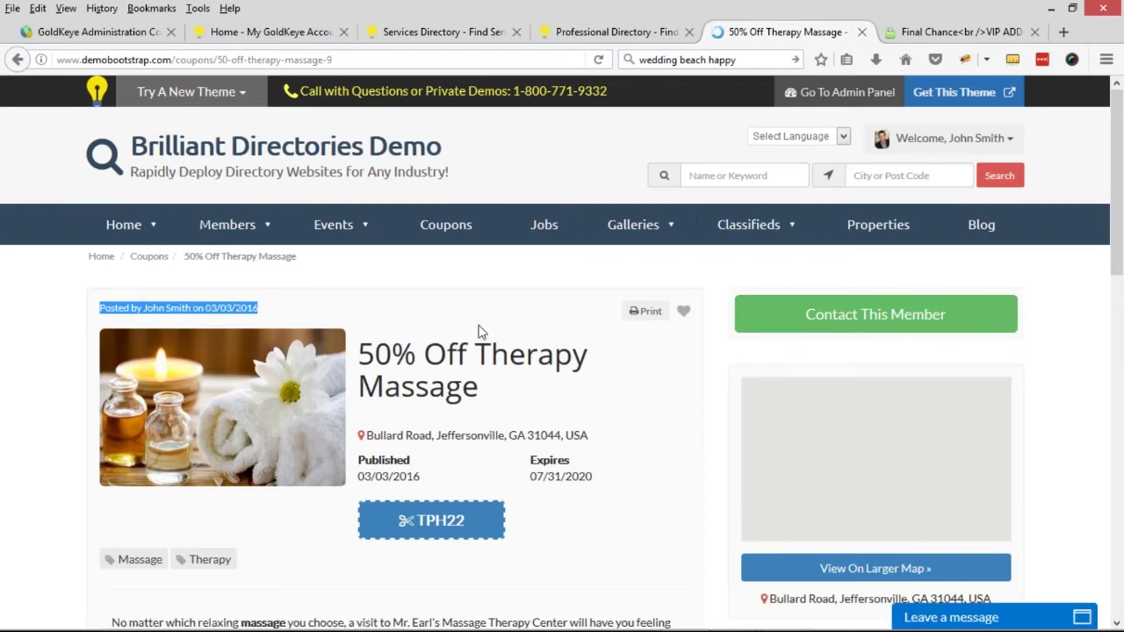
click(88, 307)
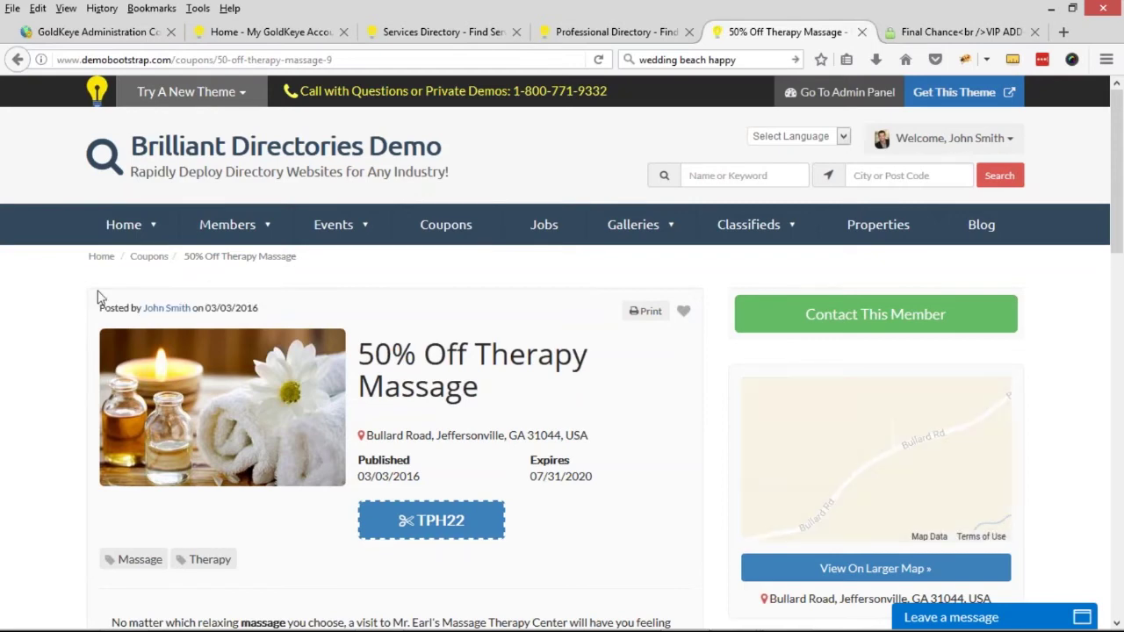
click(120, 33)
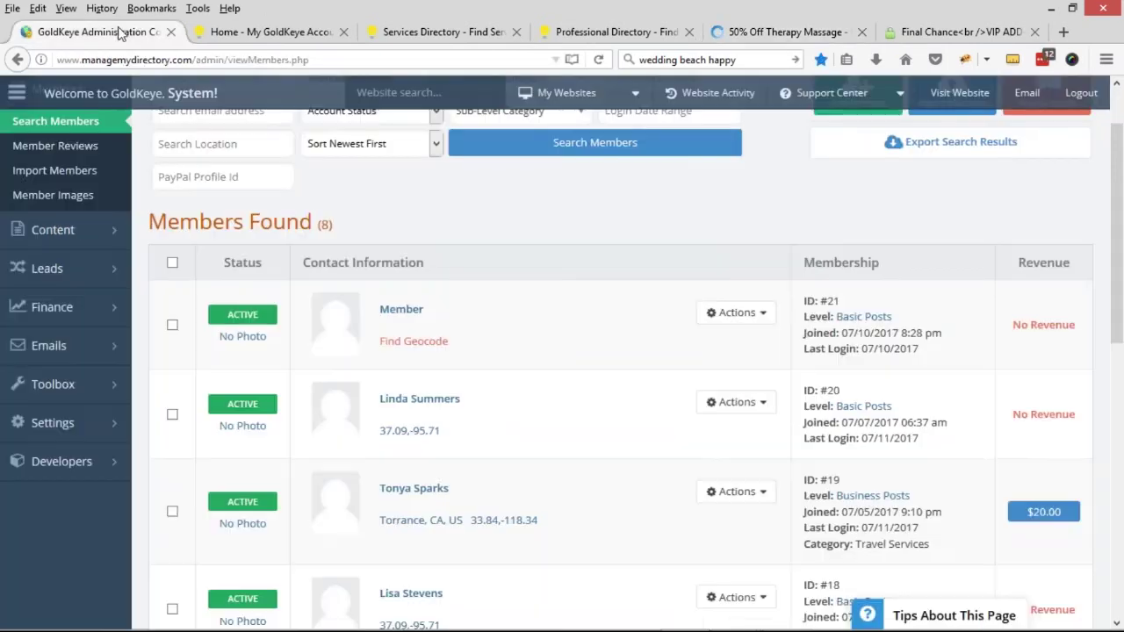
scroll(525, 317, up, 2)
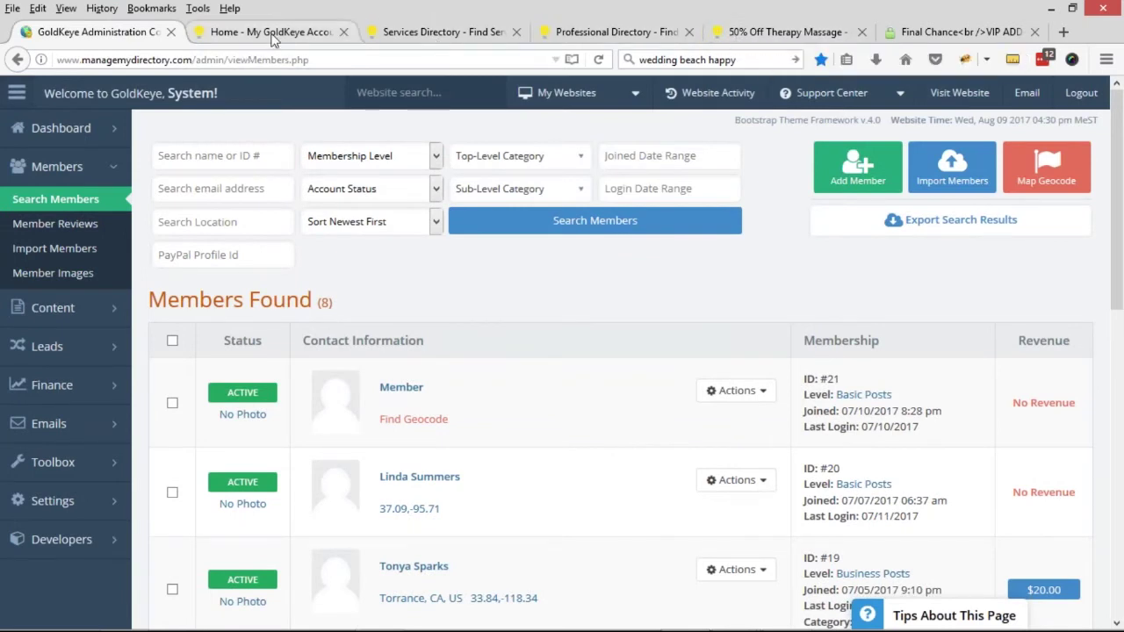
Browse the demo site's Local Classifieds and examine the author and posting date line of the McLaren P1 ad
click(751, 32)
mouse_move(749, 225)
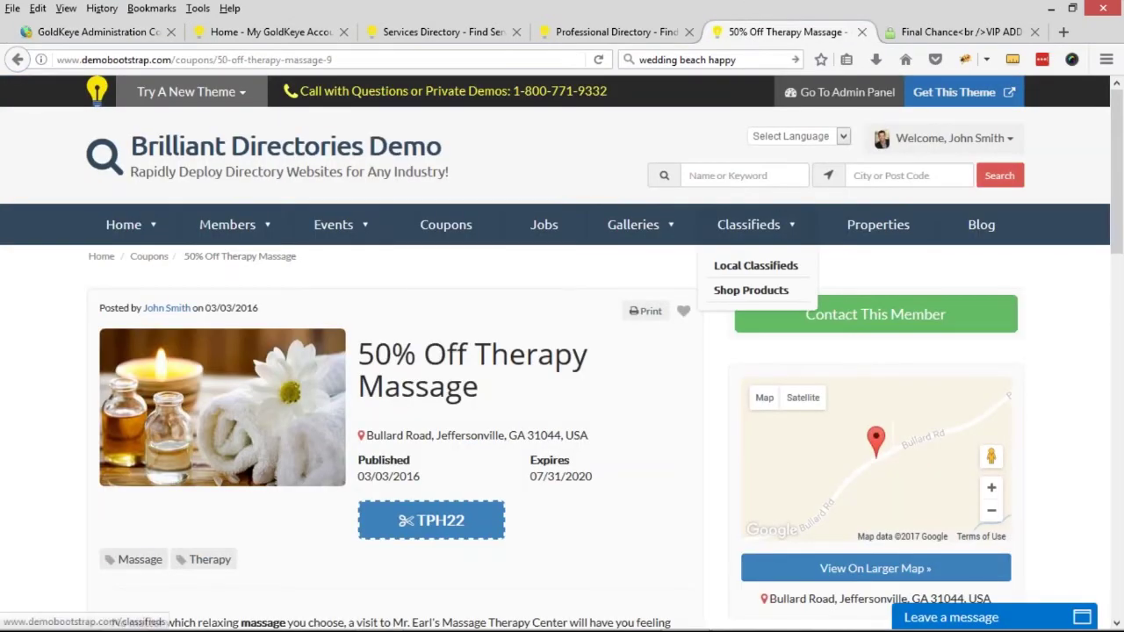
click(755, 268)
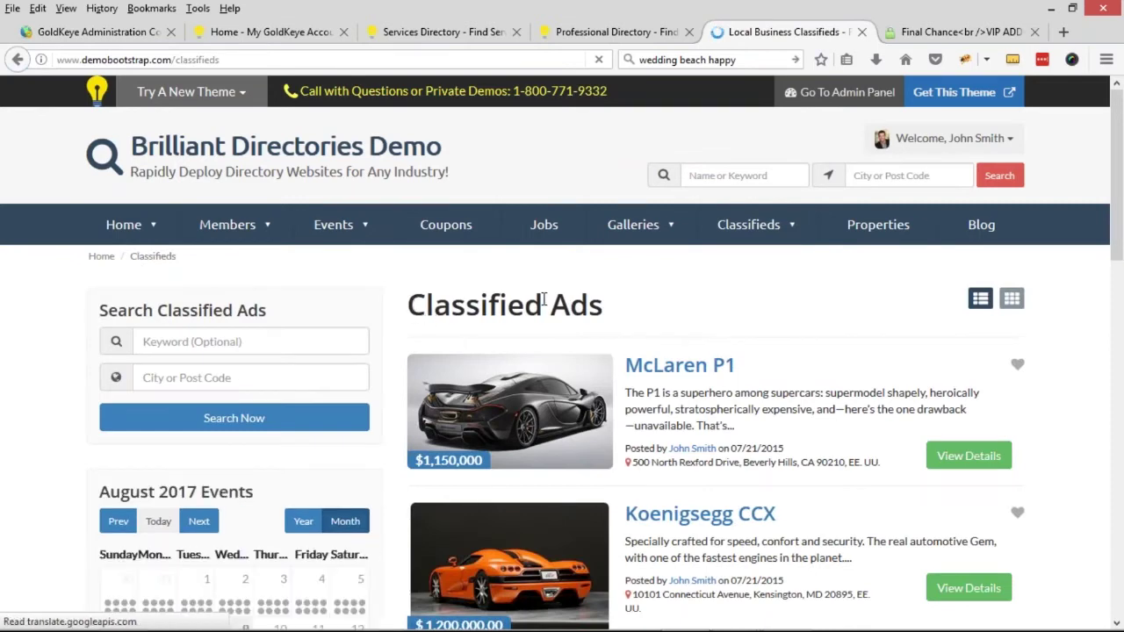
scroll(634, 279, down, 1)
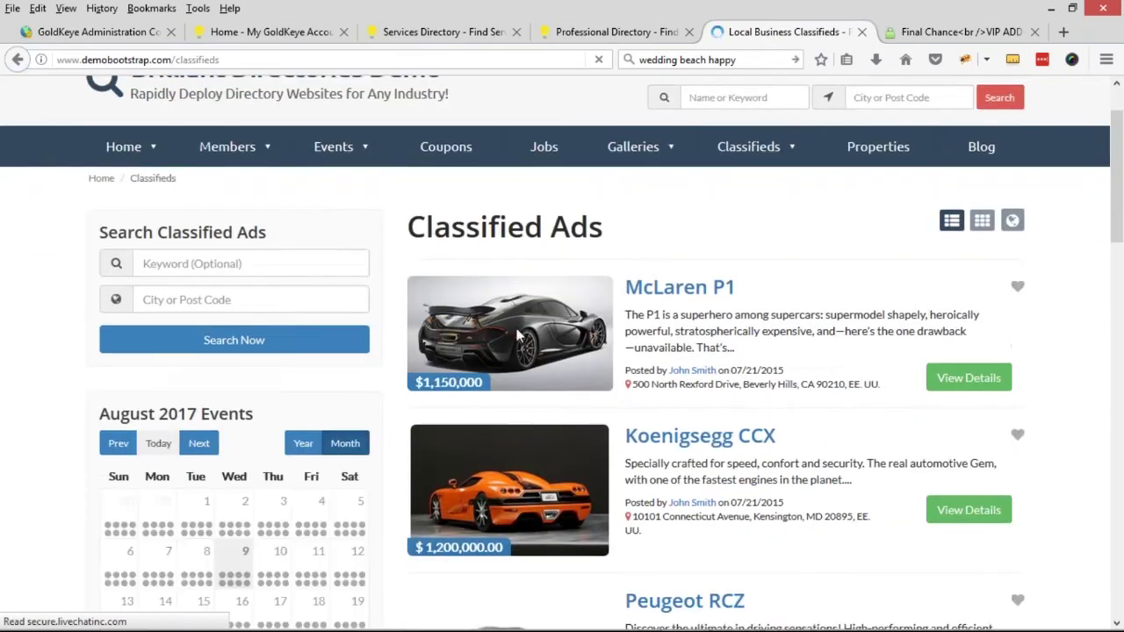
scroll(529, 318, down, 2)
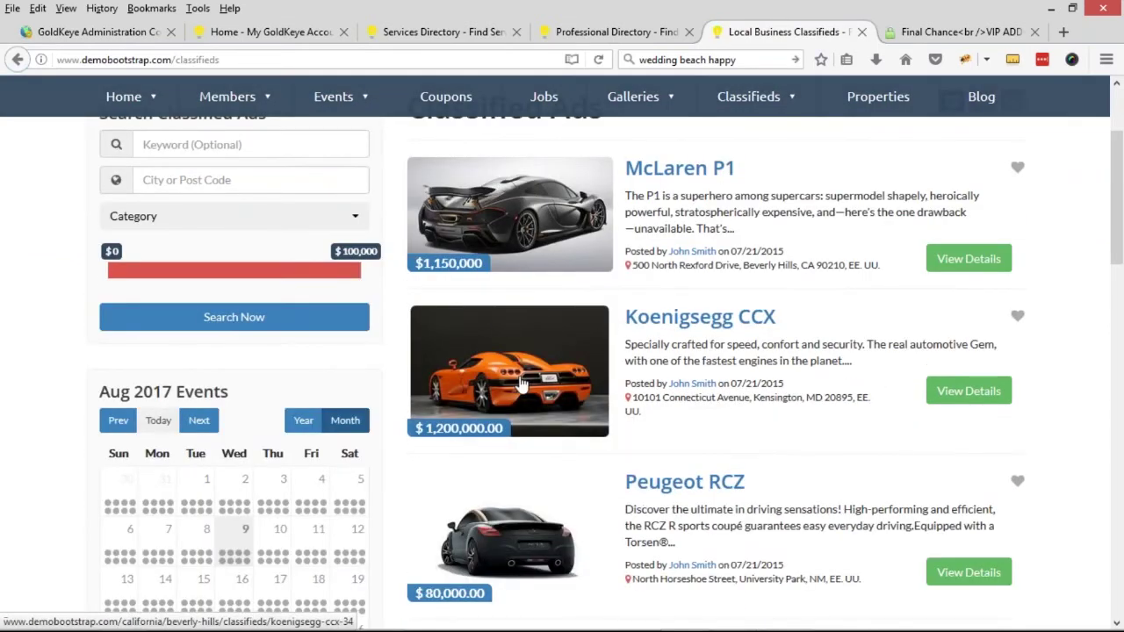
scroll(667, 175, up, 3)
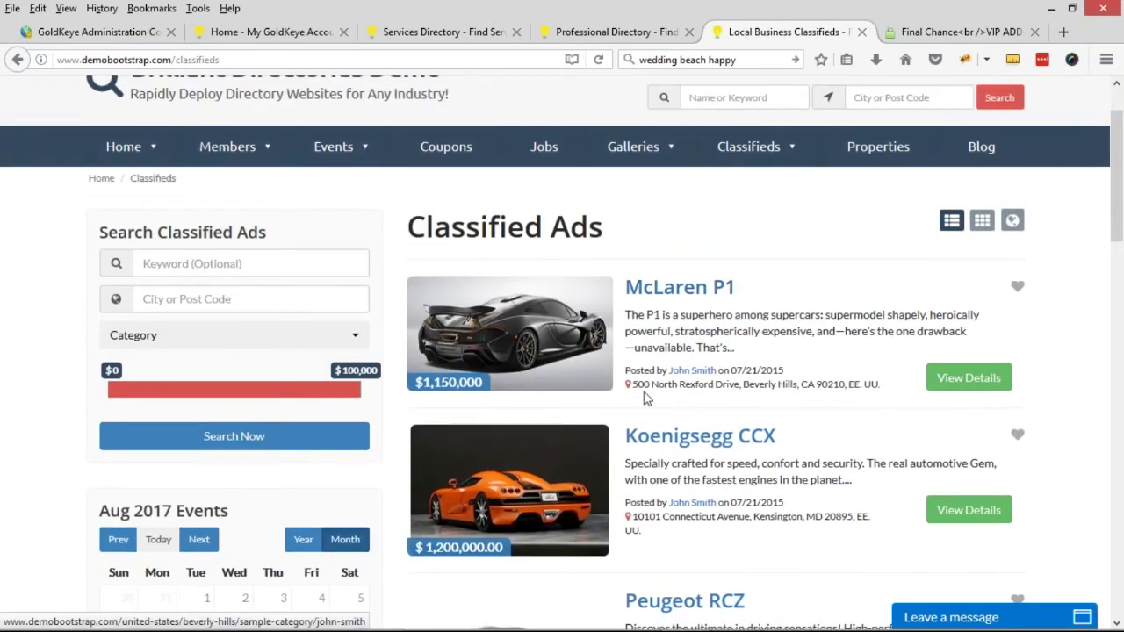
drag(625, 371, 794, 378)
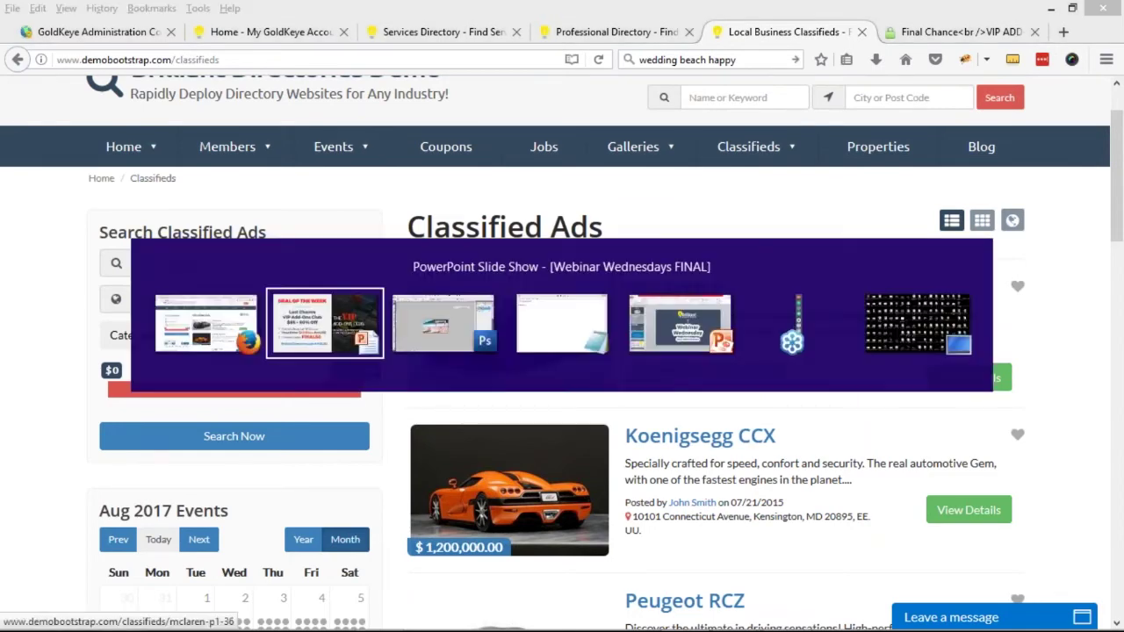
Switch to Notepad and replace the existing notes with the heading Top Category and, below a blank line, Acommodation
key(alt+Tab)
key(Tab)
click(595, 326)
key(ctrl+a)
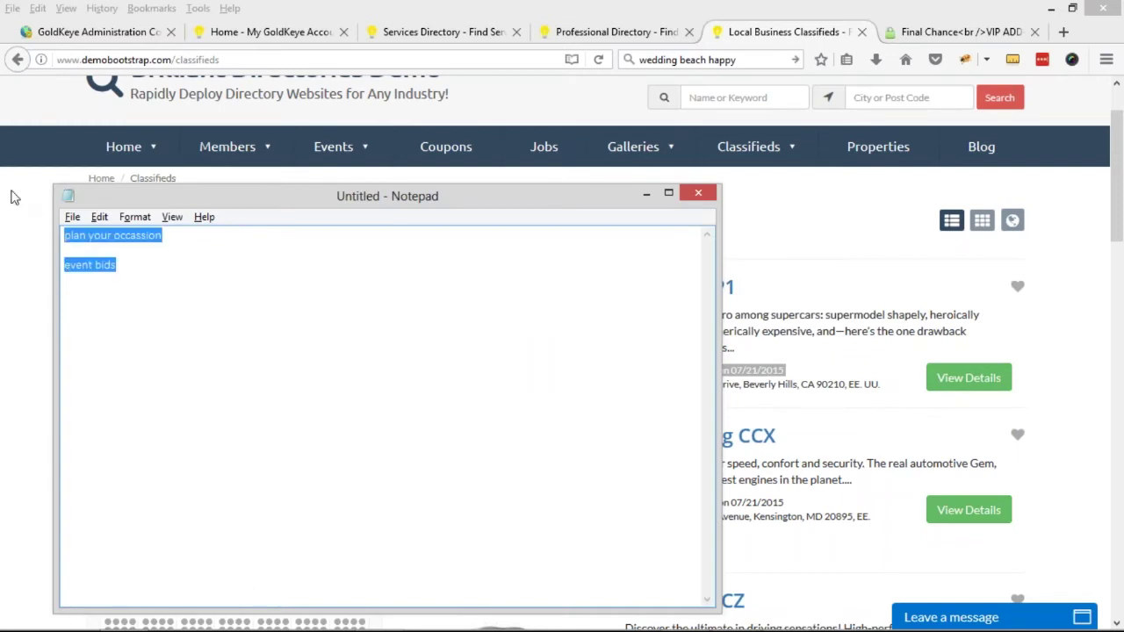
text(Top Category)
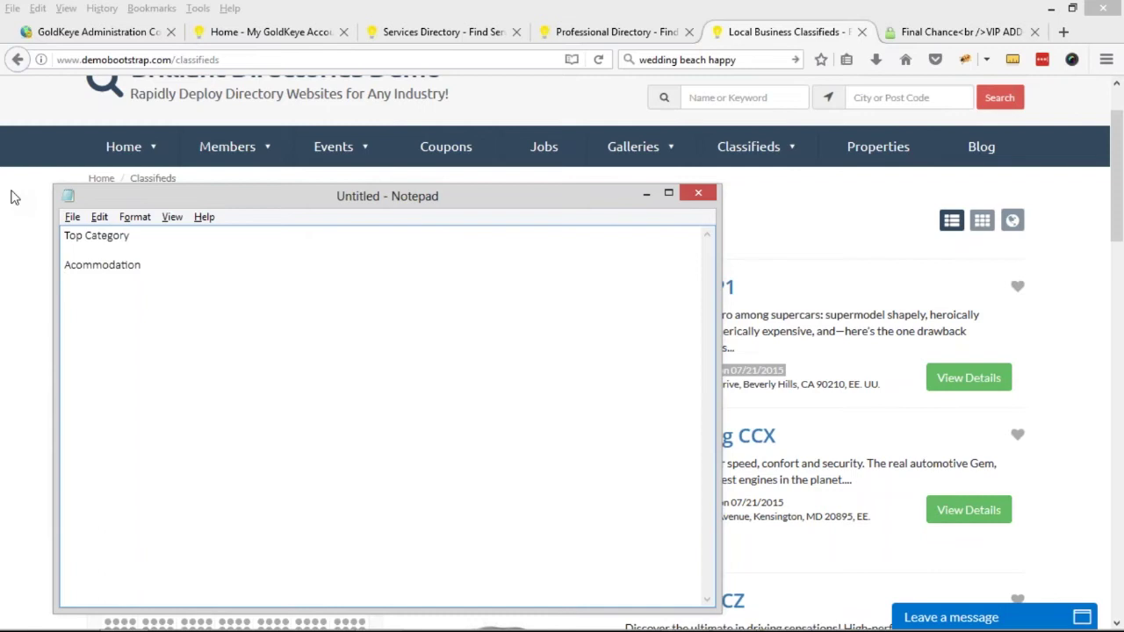
List bed & Breakfast and Resort under Acommodation, prefixing each with ---, and add one more empty --- line
text(bed & b)
key(BackSpace)
text(Breakfast)
key(Return)
text(--- )
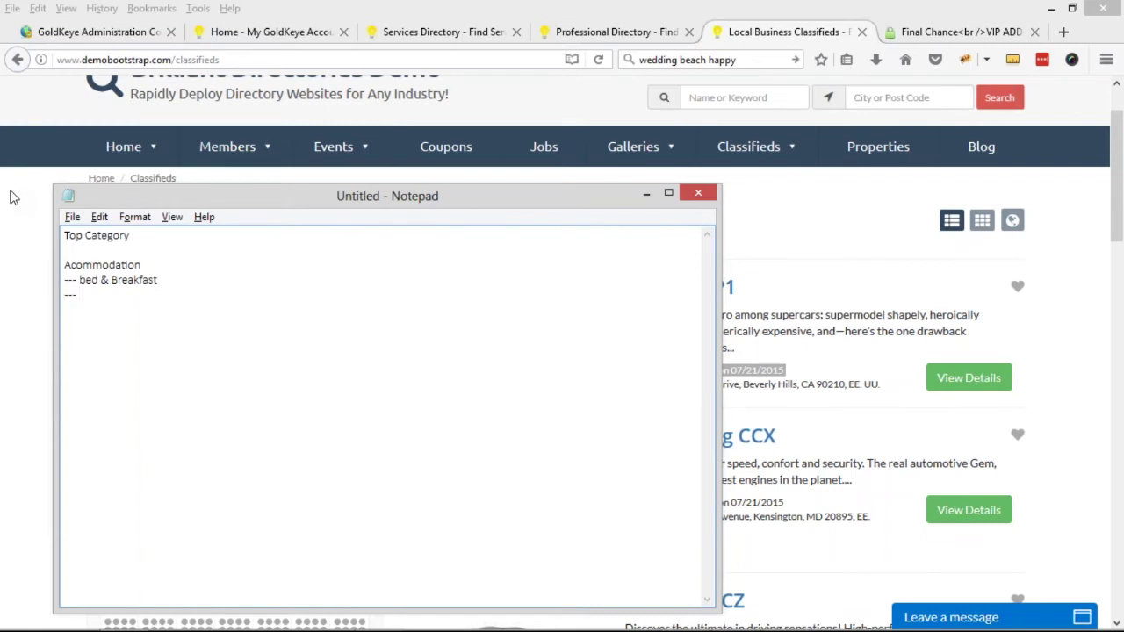
text(Resort)
key(Return)
text(---)
Insert the line "----- Ammenities: pool, wifi" beneath bed & Breakfast and minimize the notes
click(326, 286)
key(Return)
text(----- Ammenitie)
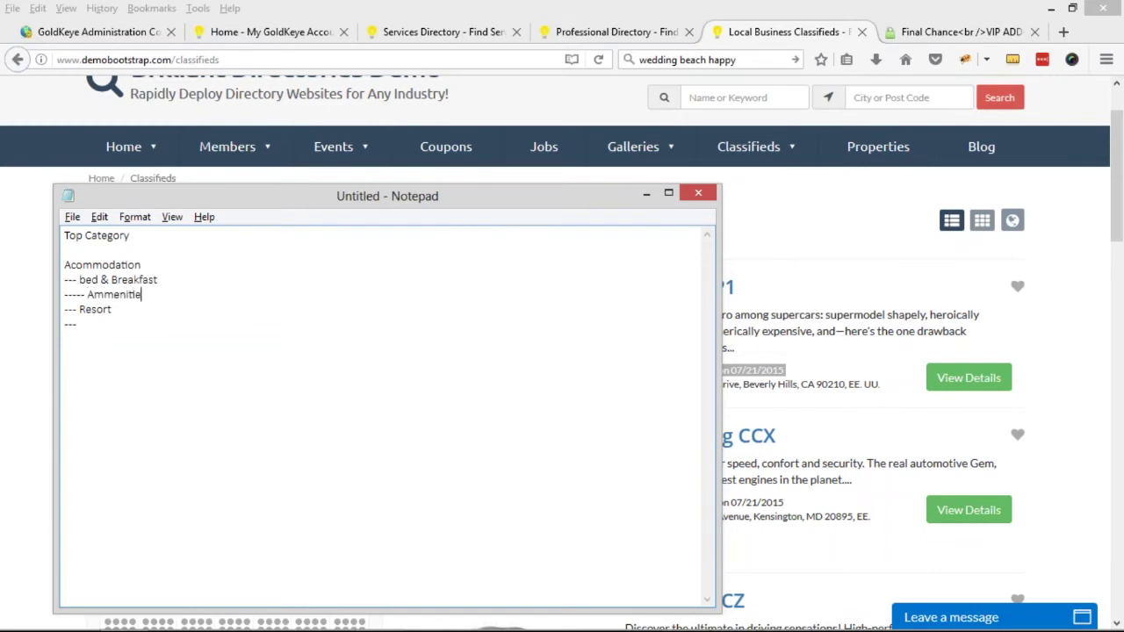
text(s: poo)
key(BackSpace)
key(BackSpace)
text(ool)
drag(175, 294, 41, 289)
click(210, 302)
text(, wifi)
click(646, 195)
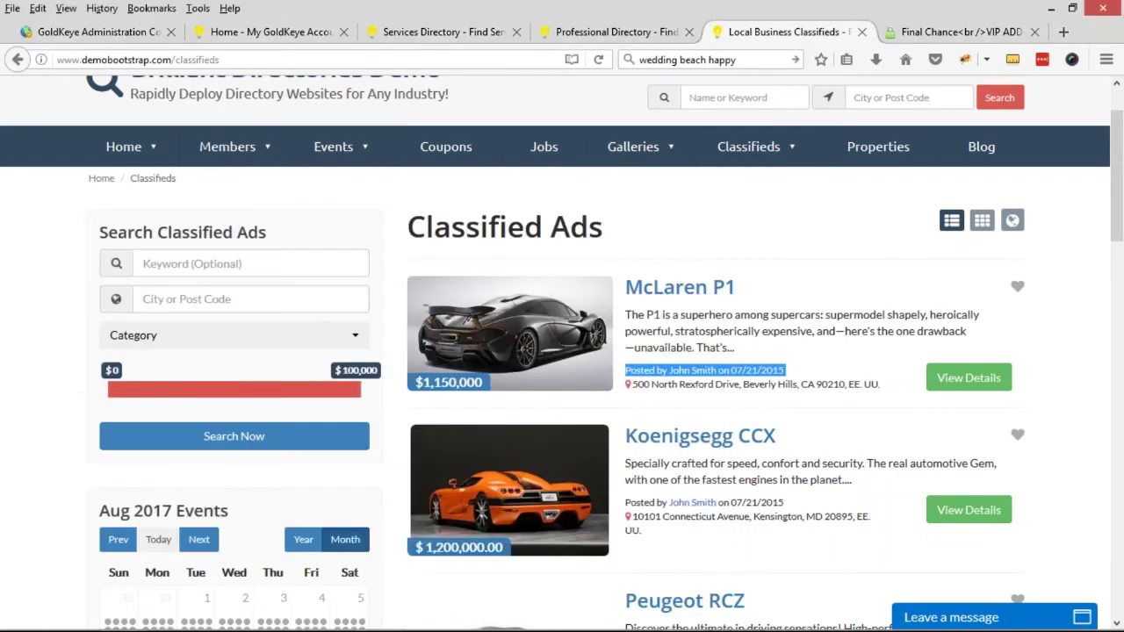
Return to the Notepad notes and add Restaurant as a second category, a blank line below the Acommodation list
scroll(638, 223, up, 2)
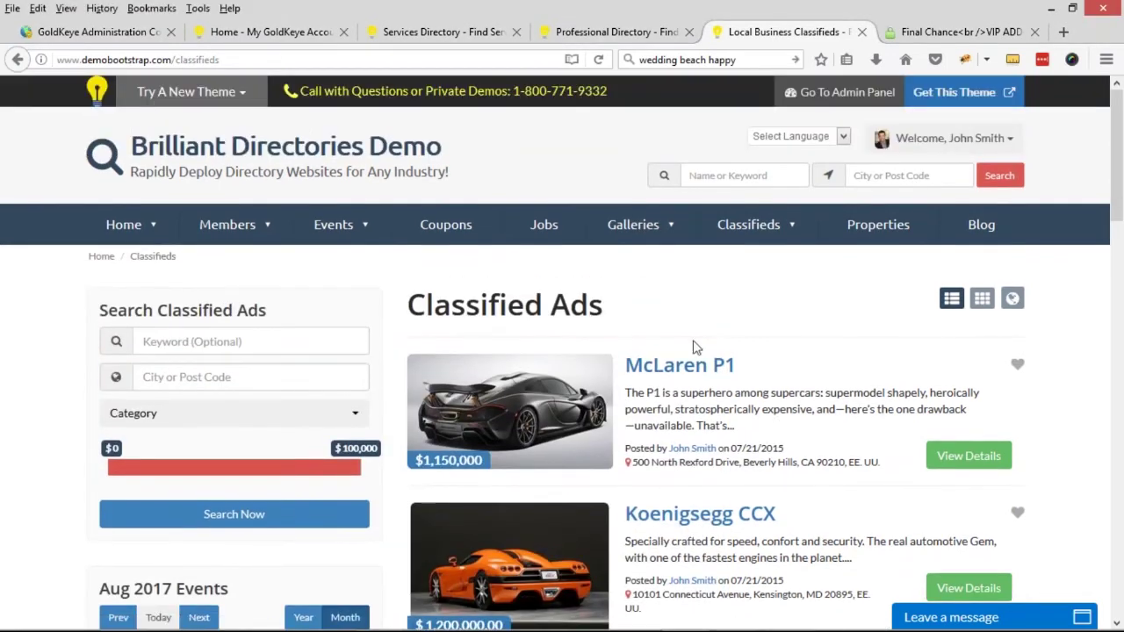
key(alt+Tab)
click(113, 326)
key(Return)
key(Return)
text(Restaurant)
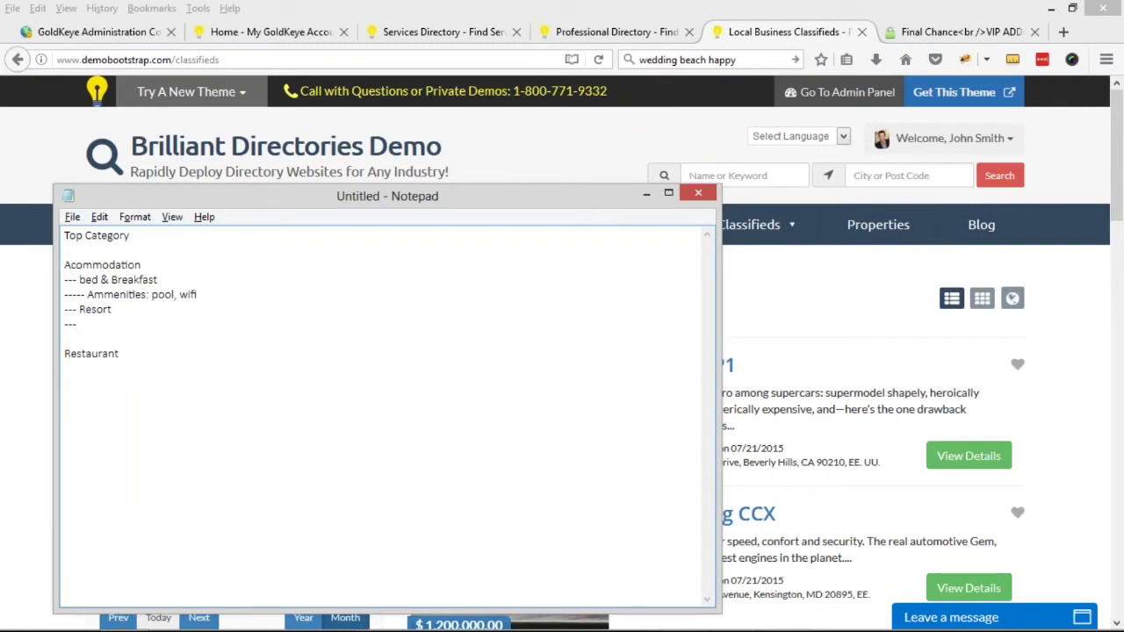
List American, Chinese and Sushi under Restaurant, prefixing each with ---, and add one more empty --- line
text(American)
key(Return)
text(--- Chinese)
key(Return)
text(--- )
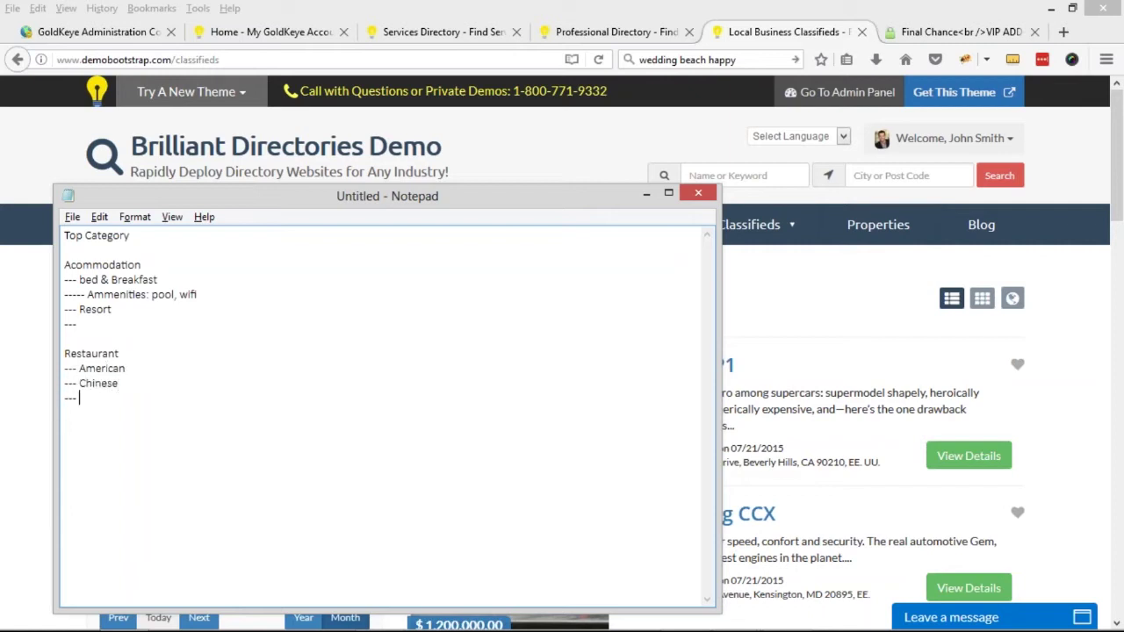
text(Sushi)
key(BackSpace)
key(BackSpace)
key(BackSpace)
text(shi)
key(Return)
text(---)
Switch to the browser and open directorycc.com in a new tab
click(1058, 33)
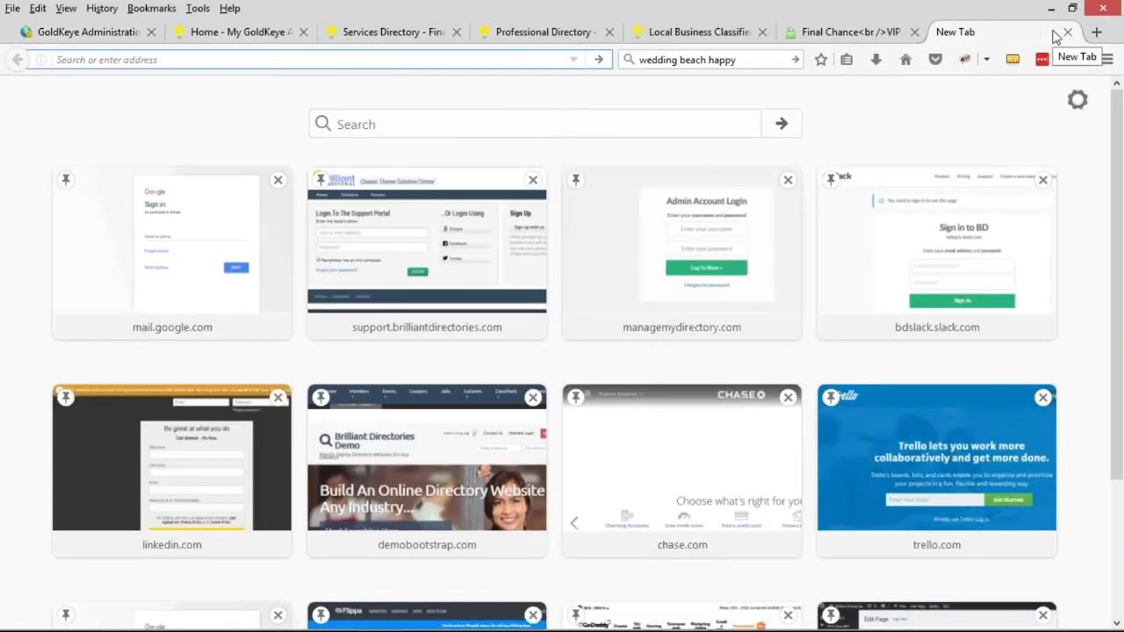
text(directorycc.com/)
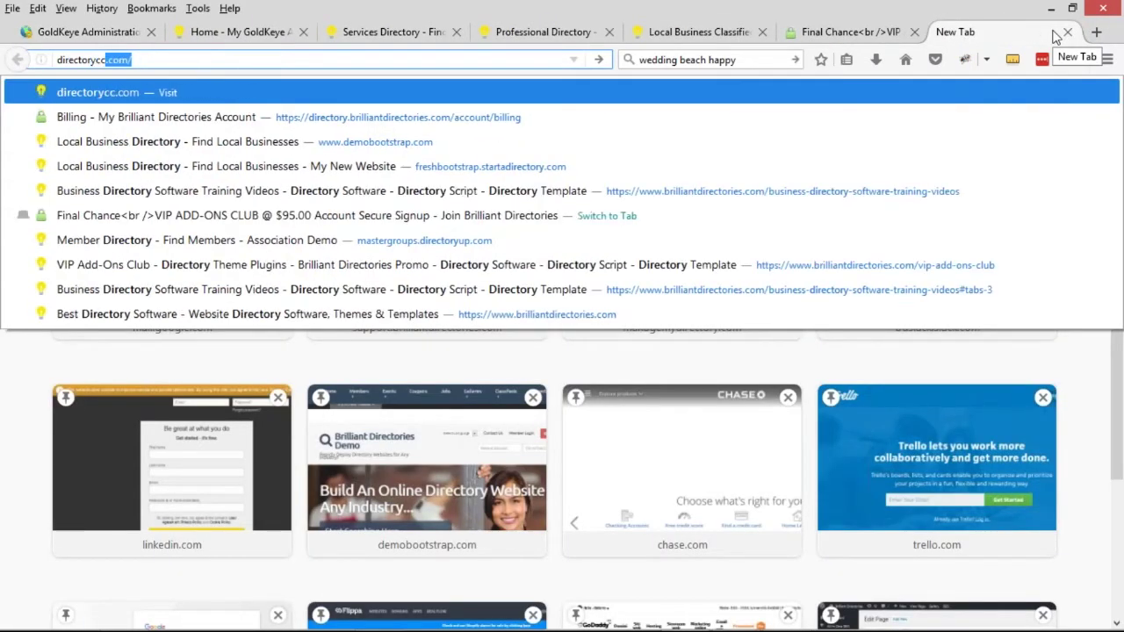
key(Return)
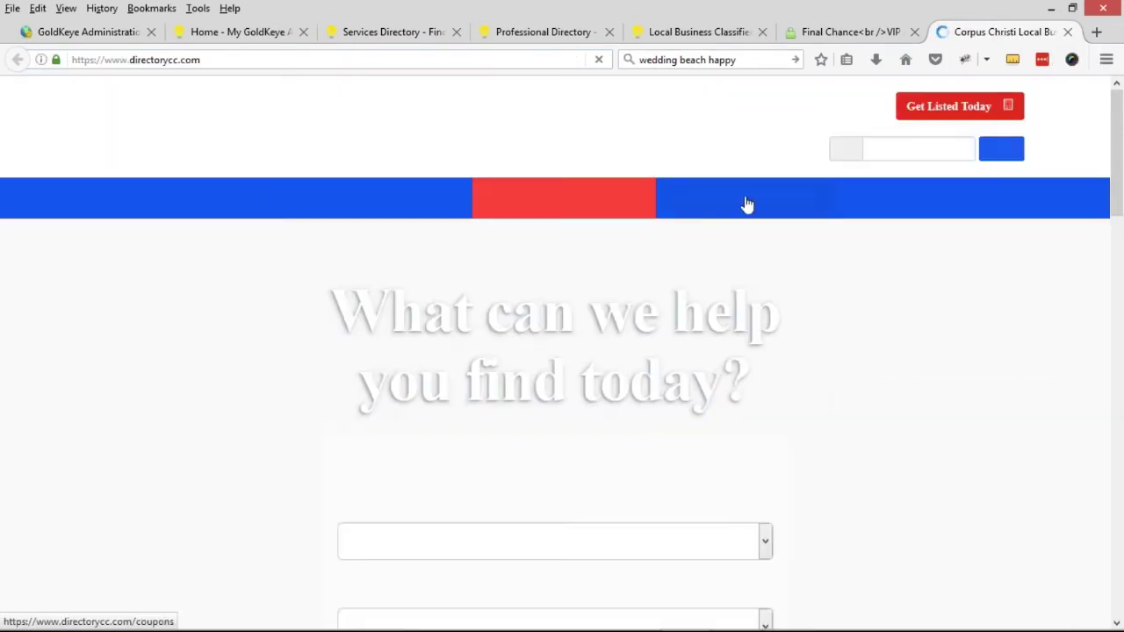
In the Find Businesses in Corpus Christi search, look for Food and Entertainment, something like Restaurants
scroll(891, 265, down, 2)
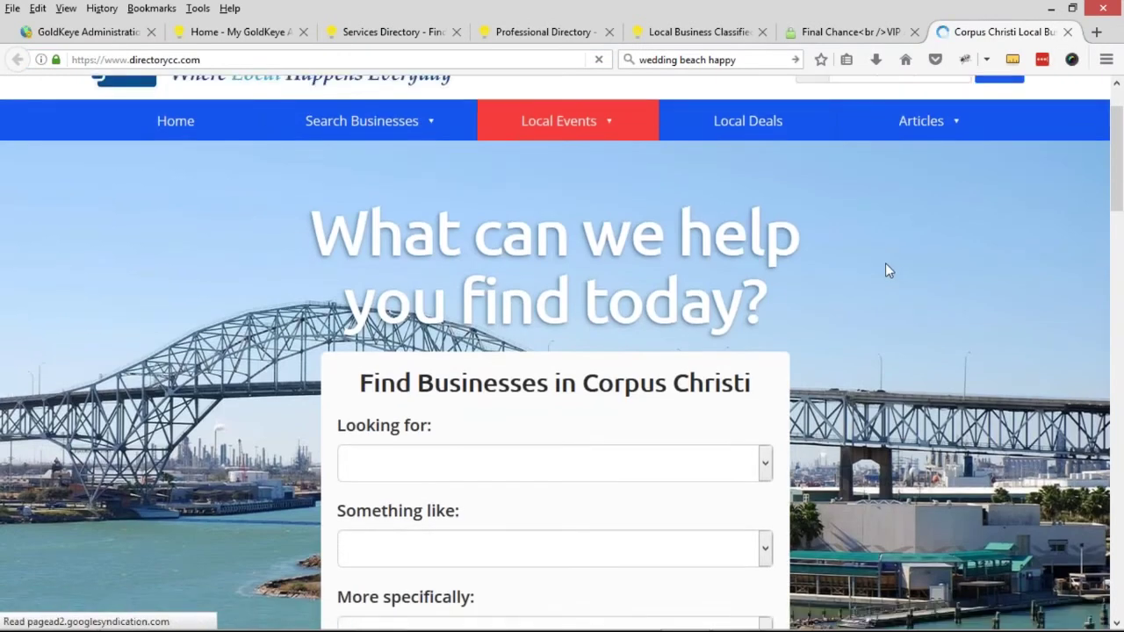
scroll(885, 263, down, 4)
click(471, 264)
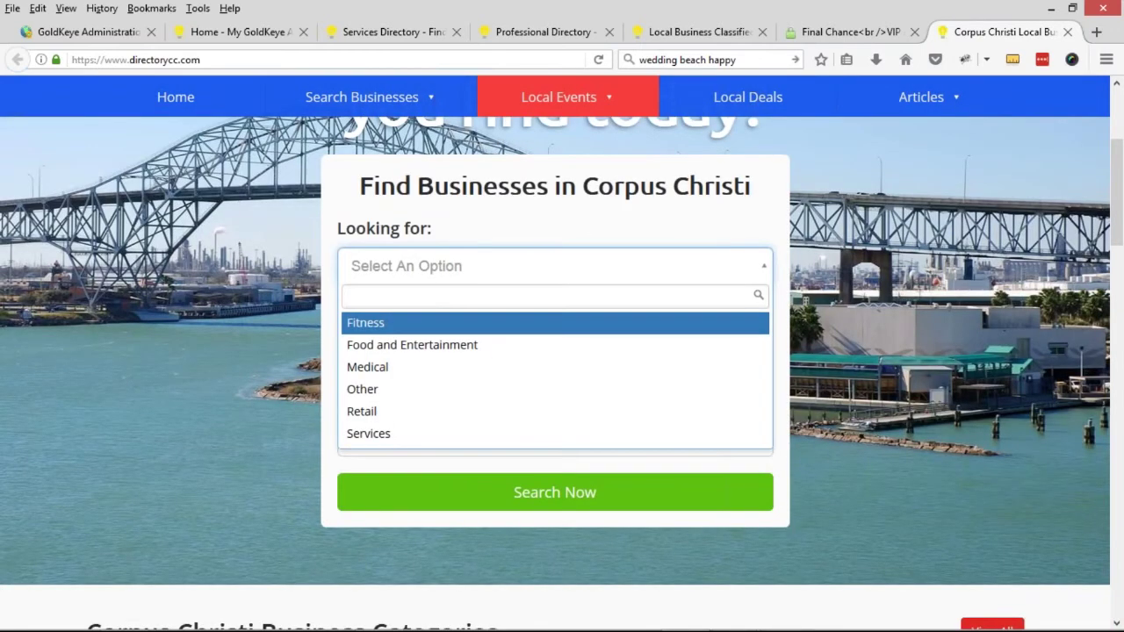
click(443, 351)
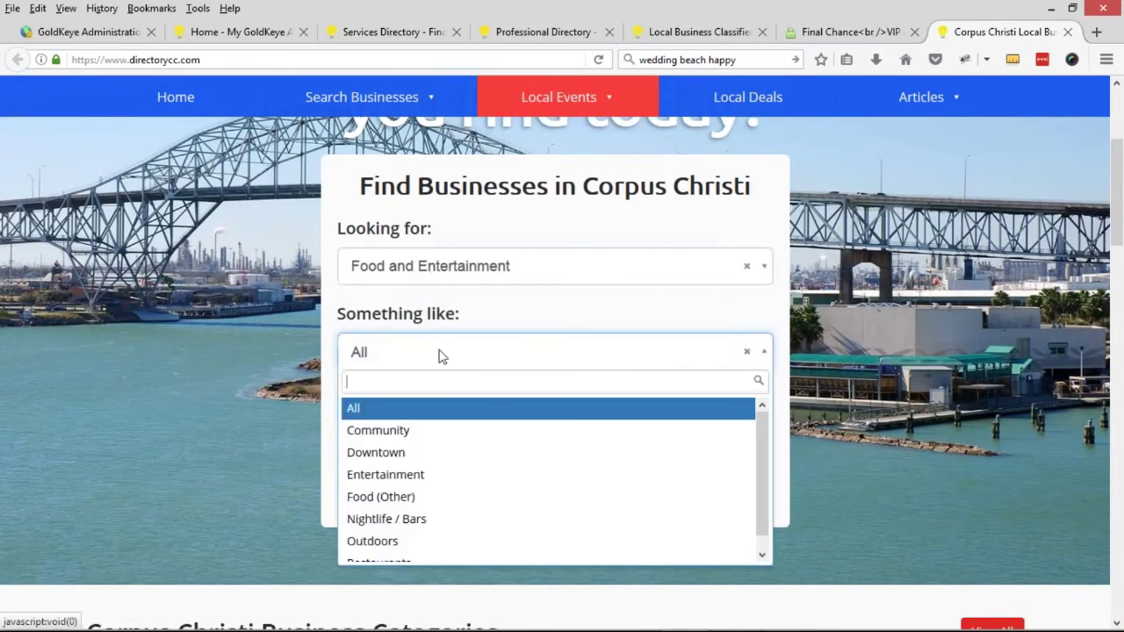
scroll(472, 434, down, 1)
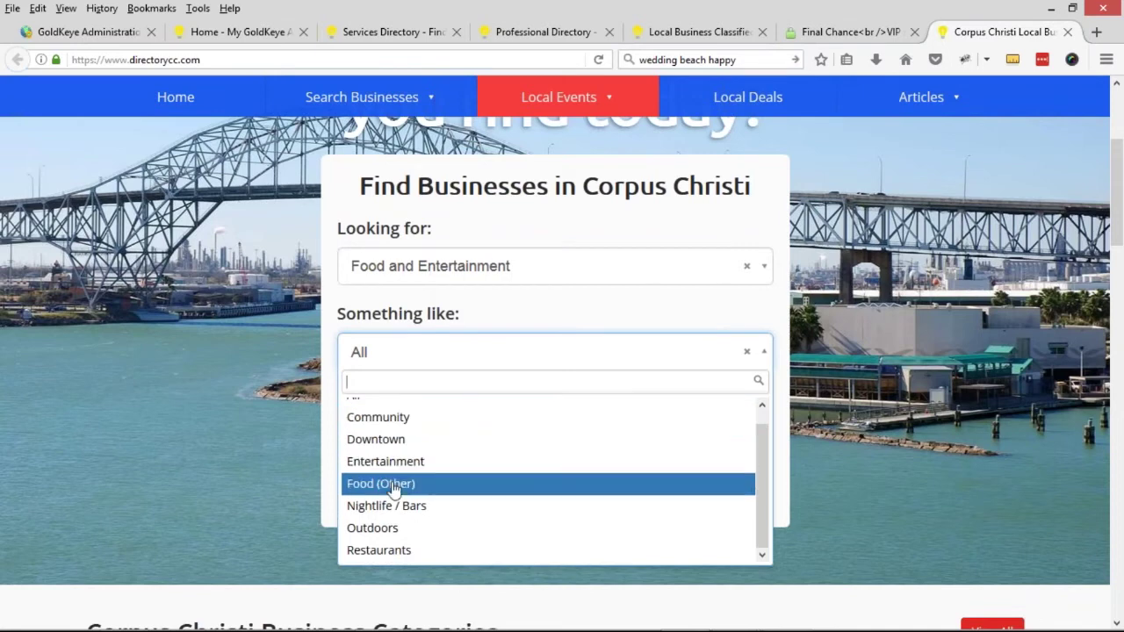
click(389, 554)
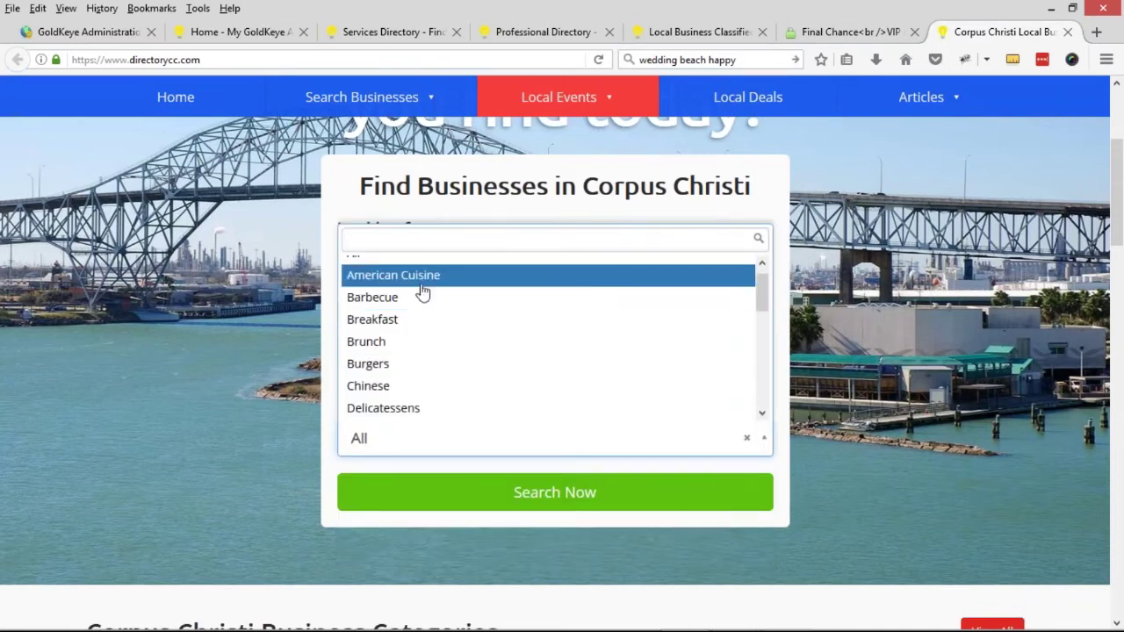
Look through the restaurant types offered as the third, more specific category level of the Corpus Christi business search
scroll(429, 303, down, 4)
scroll(433, 307, down, 3)
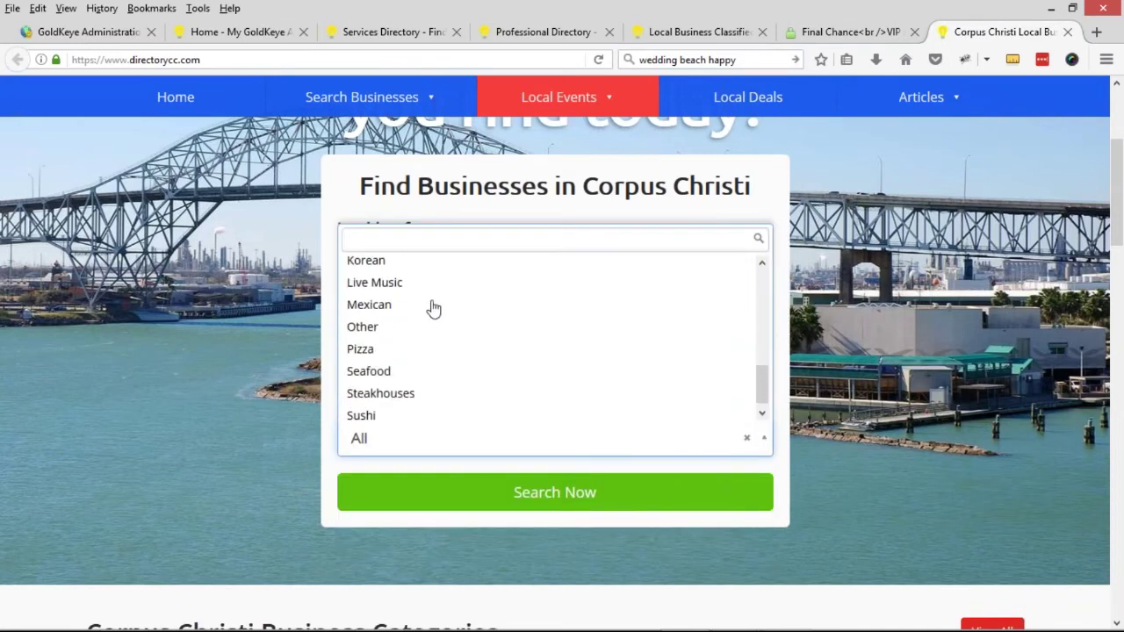
scroll(377, 344, up, 7)
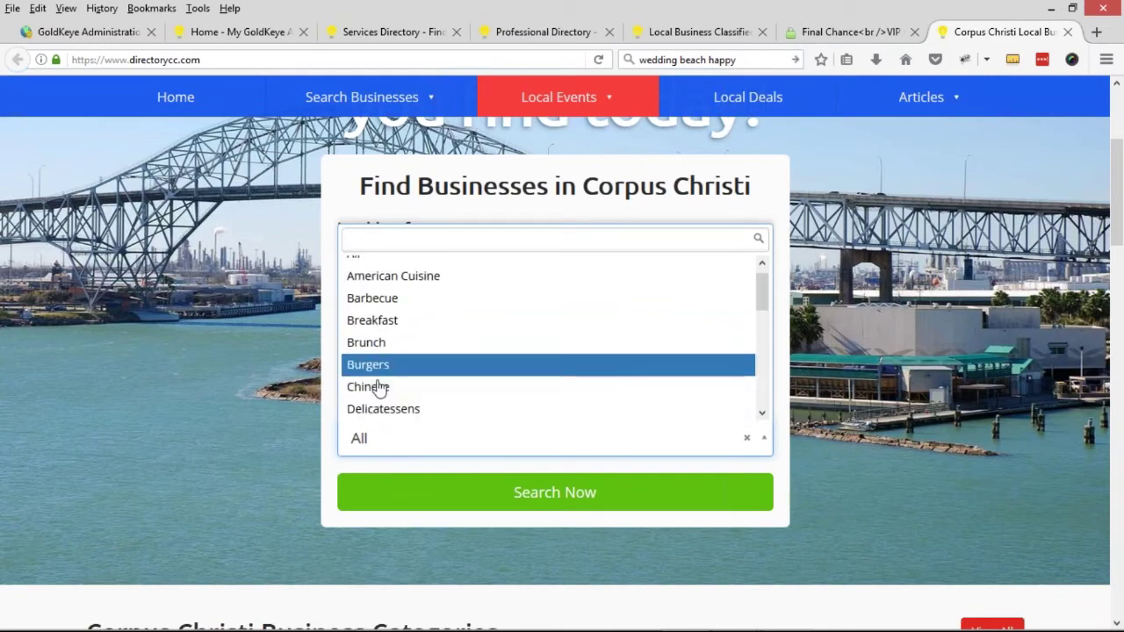
scroll(380, 351, up, 1)
scroll(298, 369, up, 4)
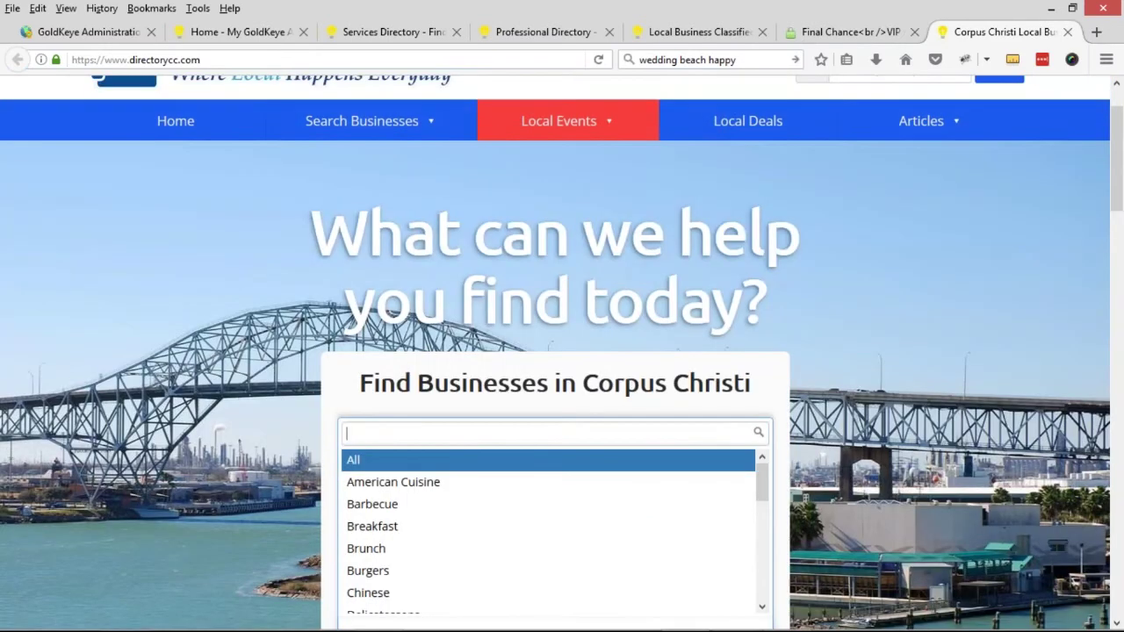
click(292, 395)
scroll(289, 405, down, 4)
scroll(290, 405, down, 1)
click(378, 438)
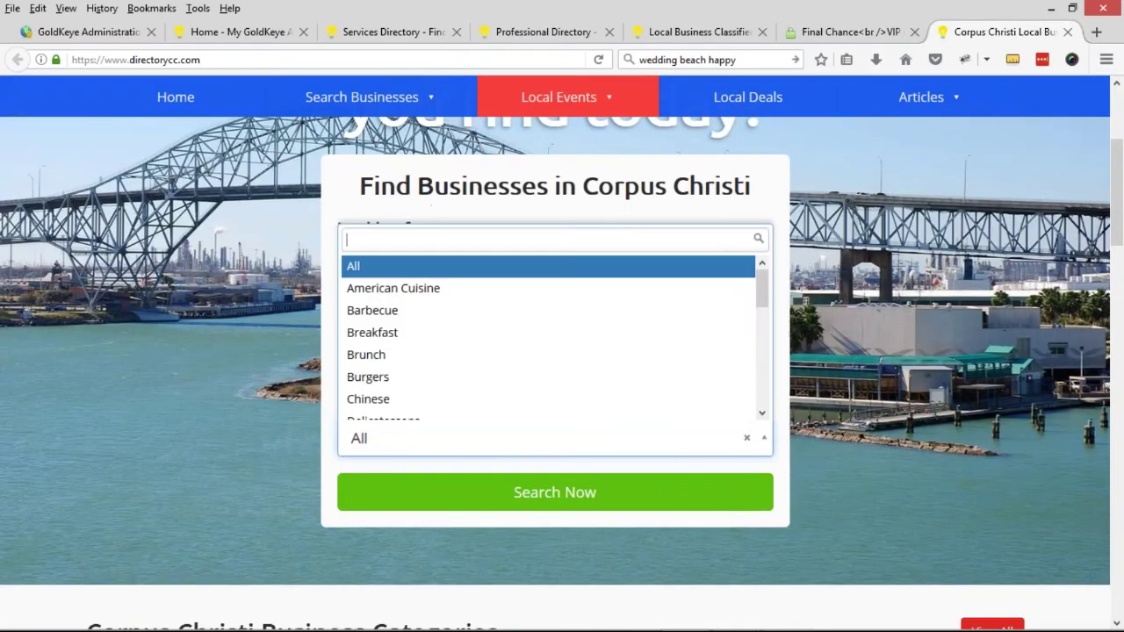
Narrow the Corpus Christi restaurant search to American Cuisine, run it and look through the listed businesses
click(397, 292)
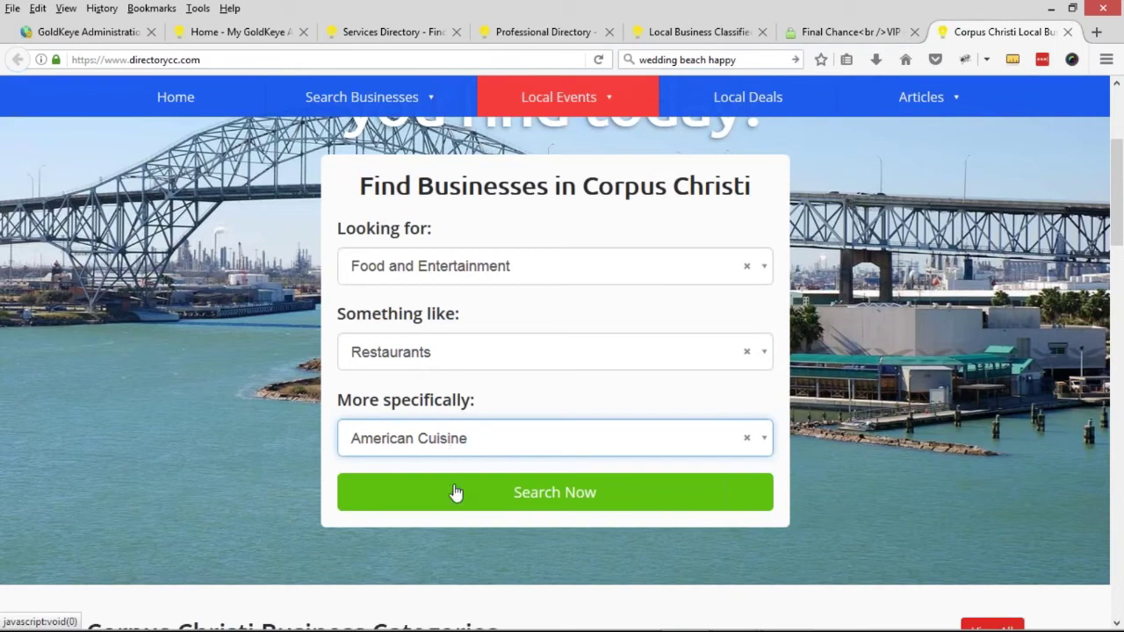
click(545, 492)
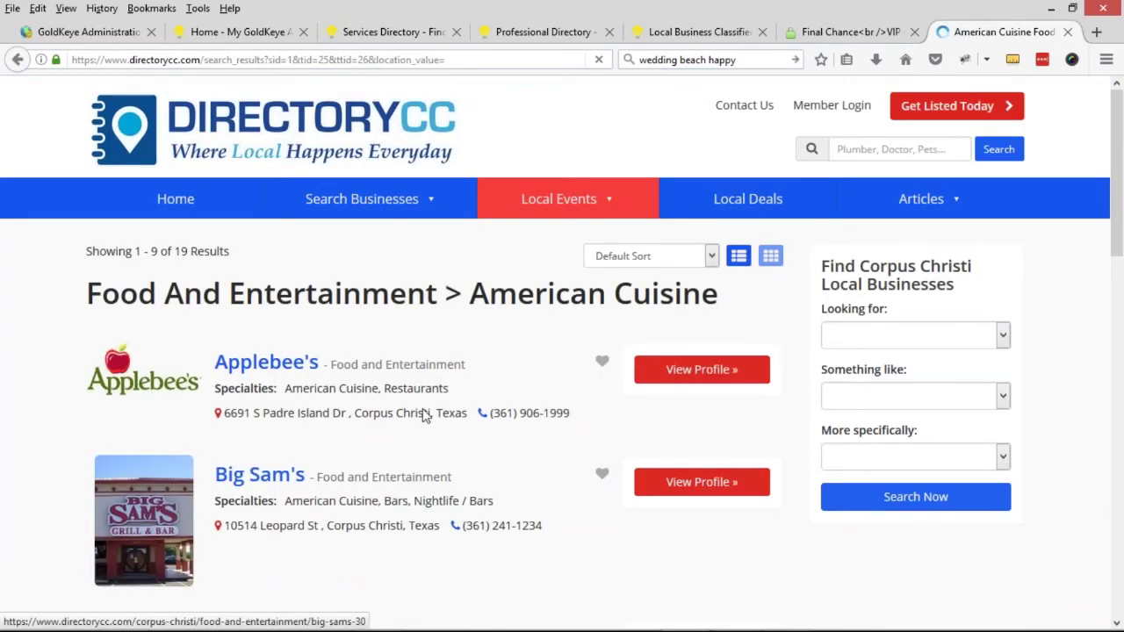
scroll(383, 334, down, 2)
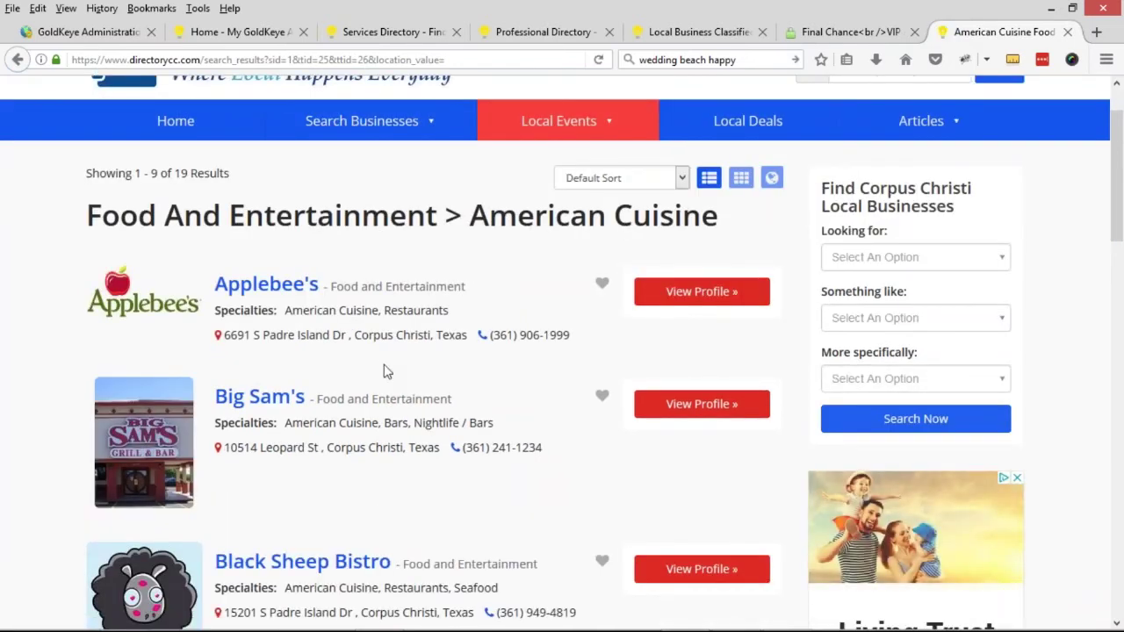
scroll(383, 371, down, 6)
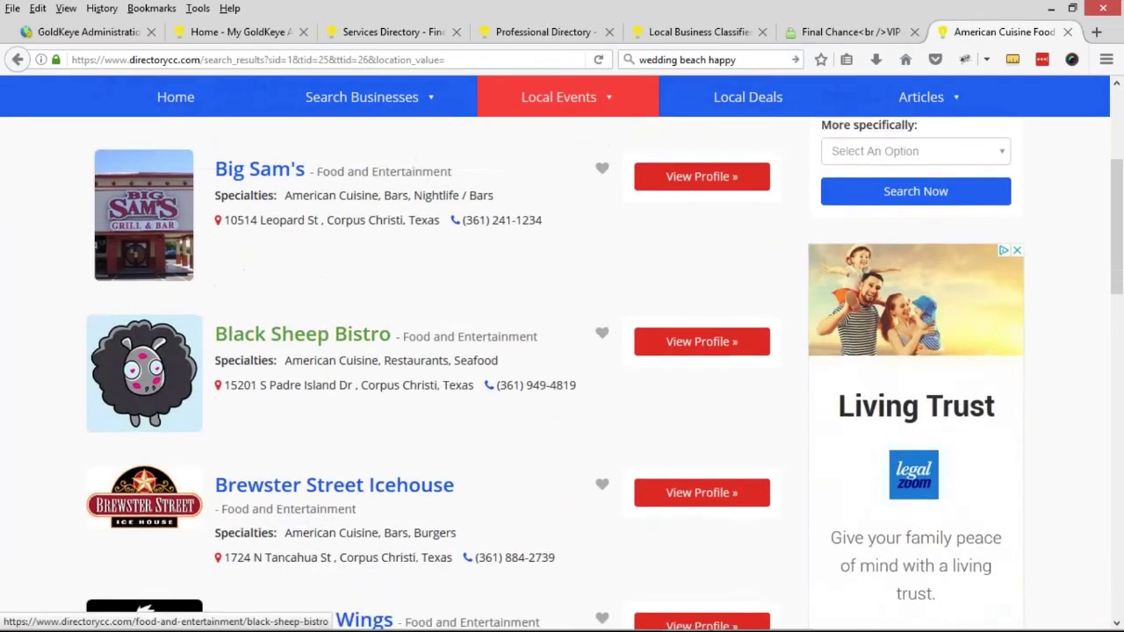
scroll(383, 369, down, 2)
scroll(383, 369, up, 6)
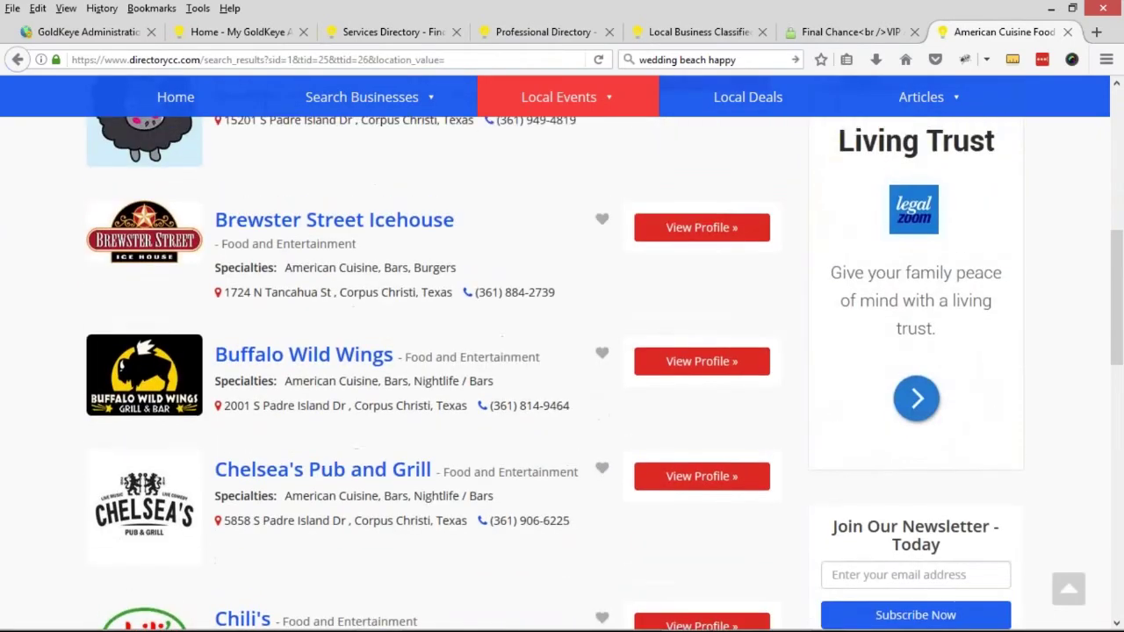
scroll(383, 369, up, 2)
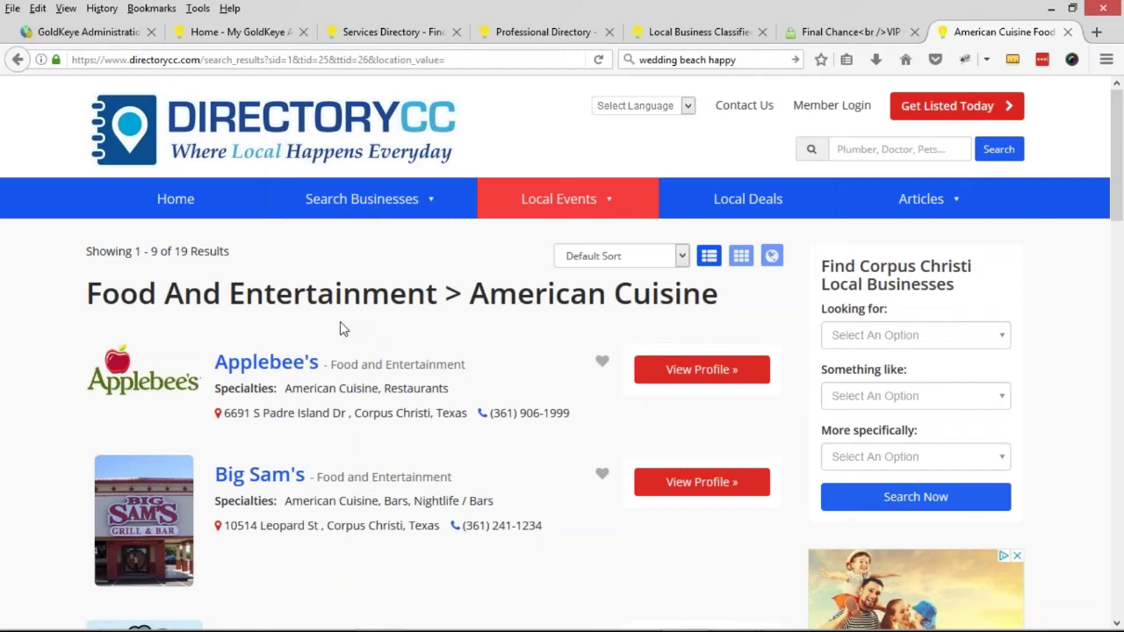
Close the Corpus Christi directory page and open the GoldKeye Travel Services homepage
middle_click(957, 39)
click(292, 34)
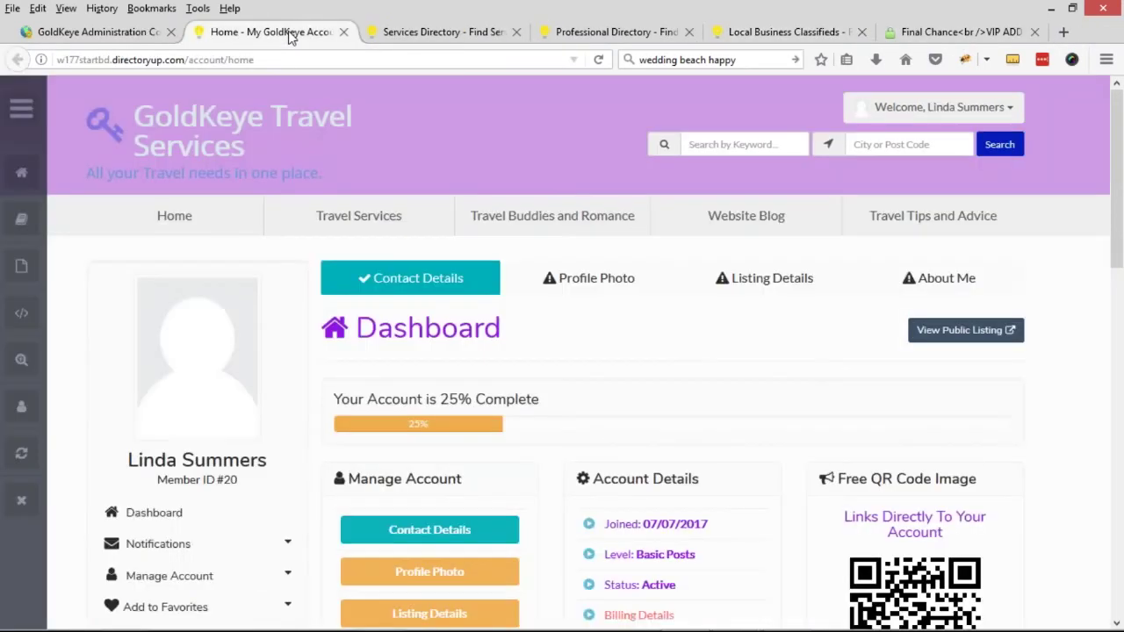
click(221, 124)
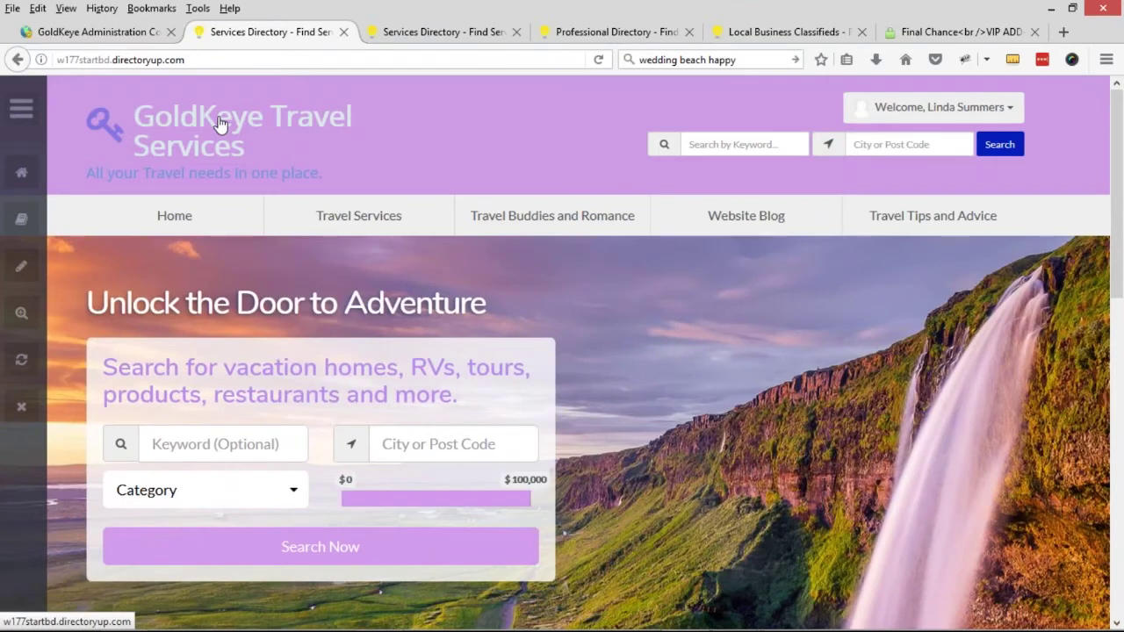
Open the custom design settings of the GoldKeye administration in a new tab
click(84, 32)
mouse_move(52, 501)
click(162, 521)
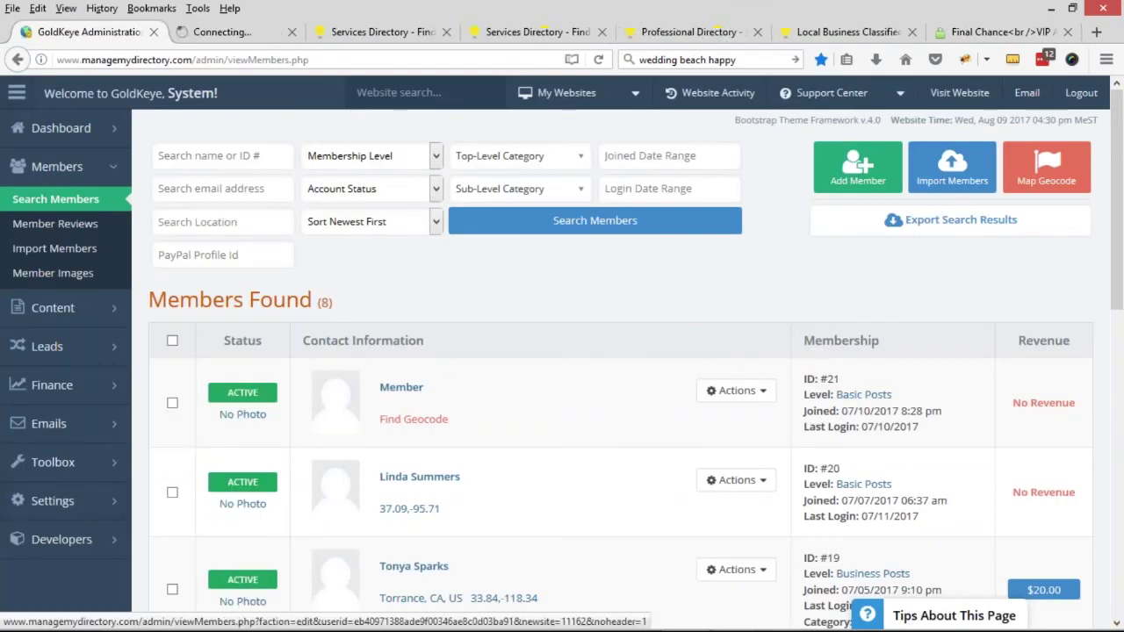
click(232, 39)
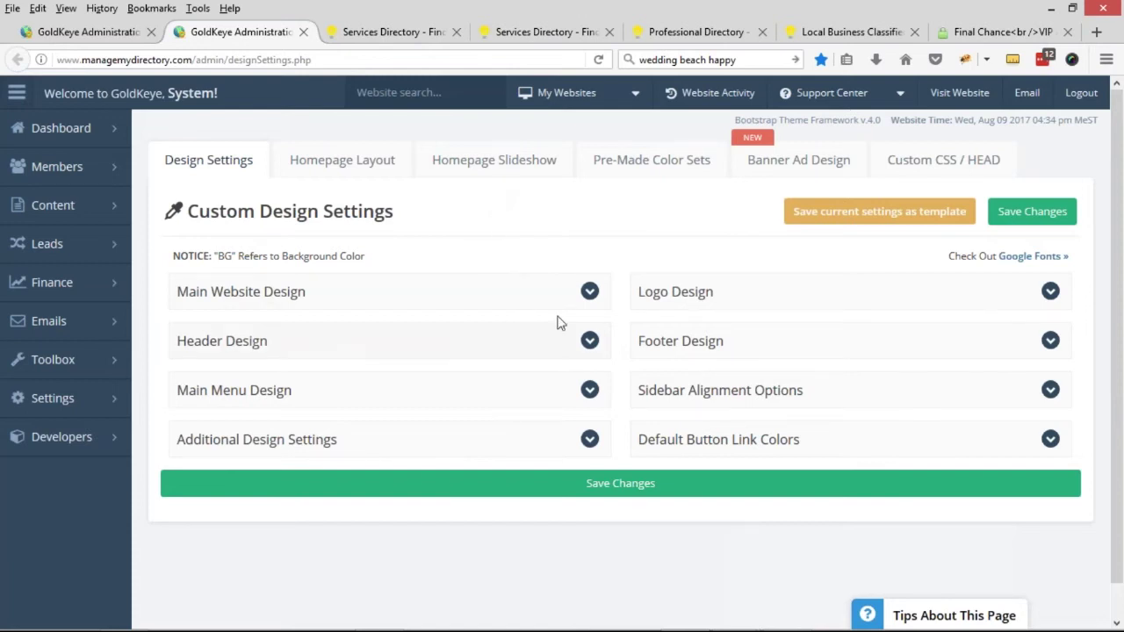
Set the logo font size to 32px in the logo design, save the changes and reload the GoldKeye homepage
click(661, 310)
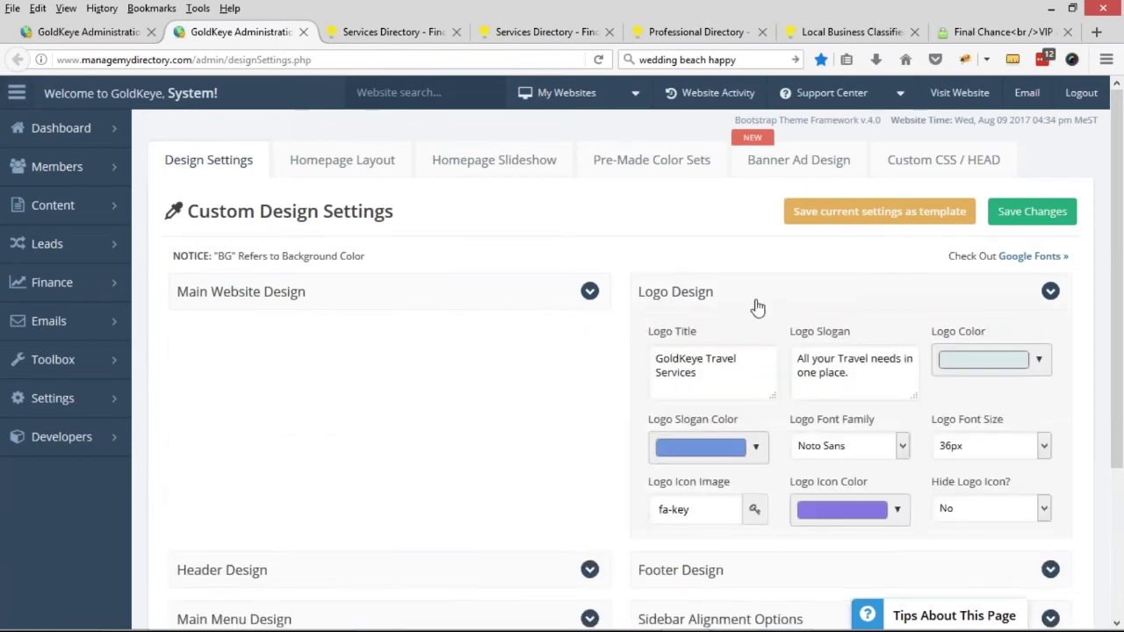
click(978, 450)
click(980, 273)
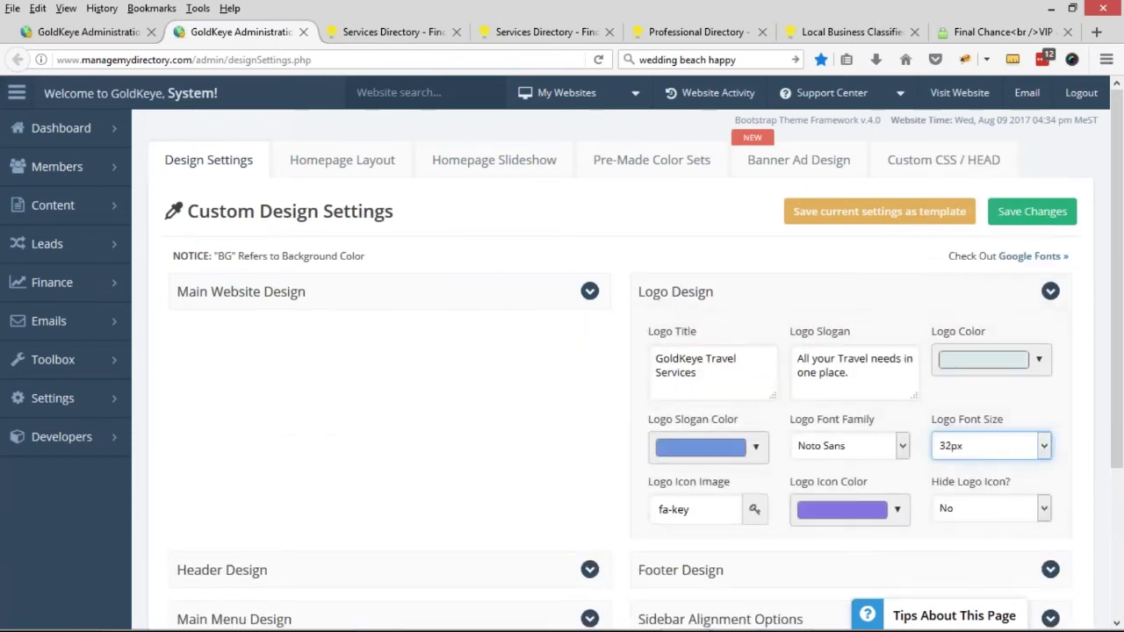
click(1052, 224)
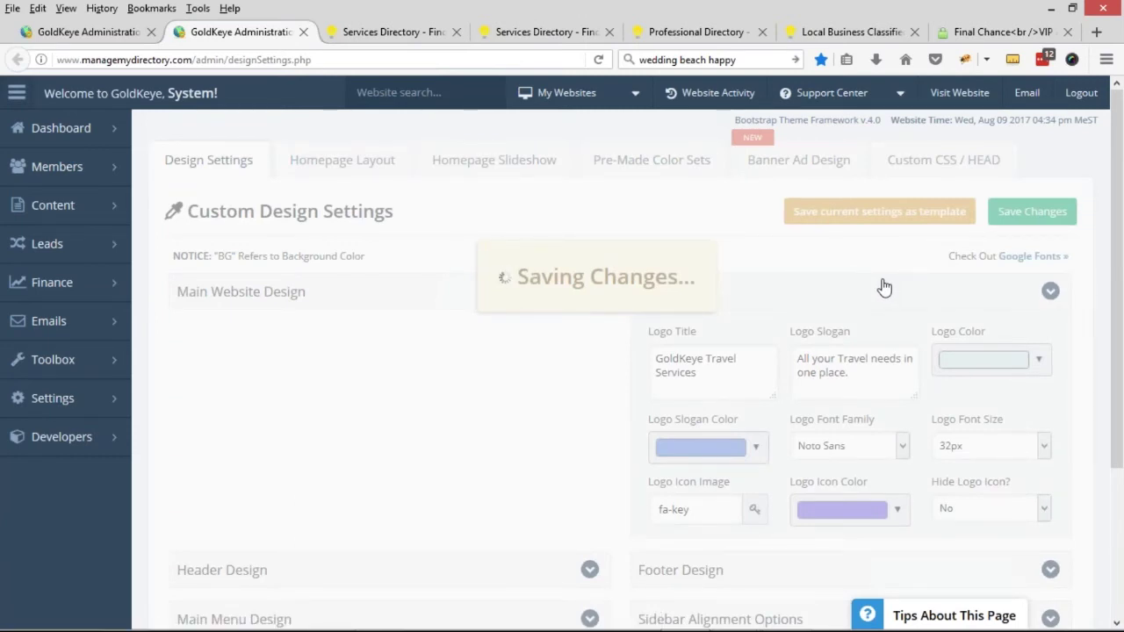
click(395, 31)
key(F5)
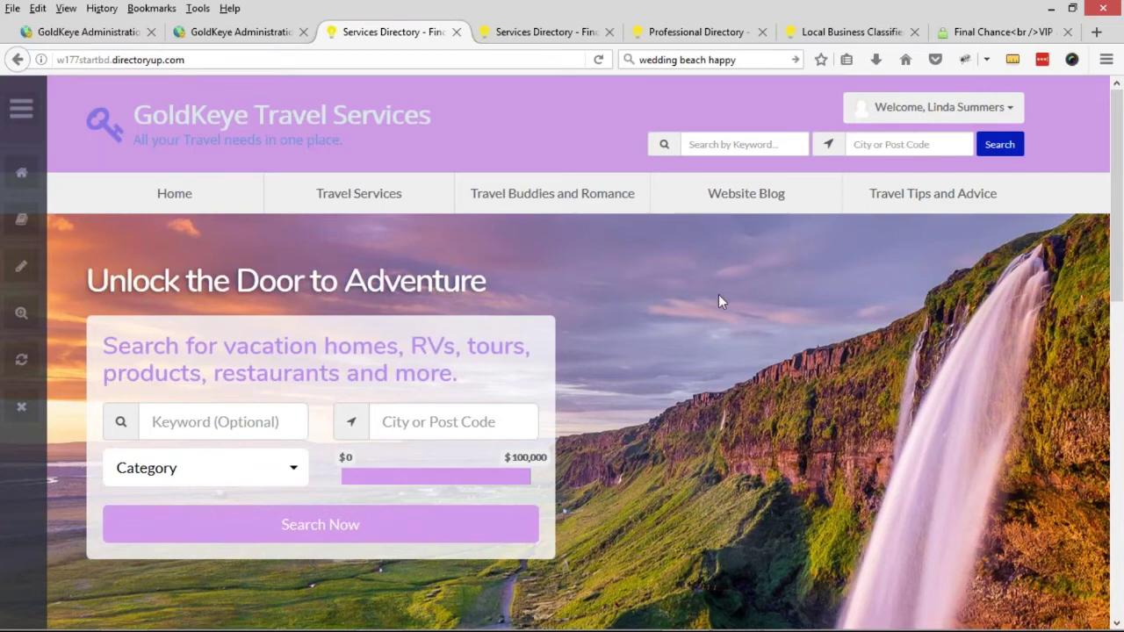
Switch to Notepad and add the line "People looking for... travel services" below the Restaurant list, separated by an empty line
key(alt+Tab)
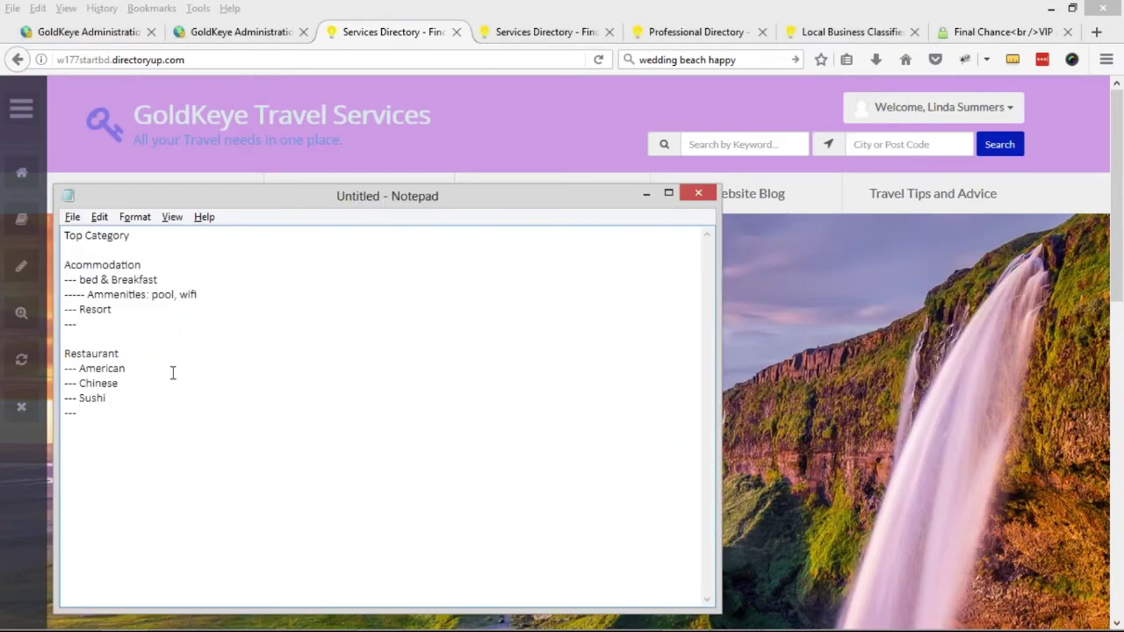
click(196, 406)
key(Return)
key(Return)
text(People looking for...)
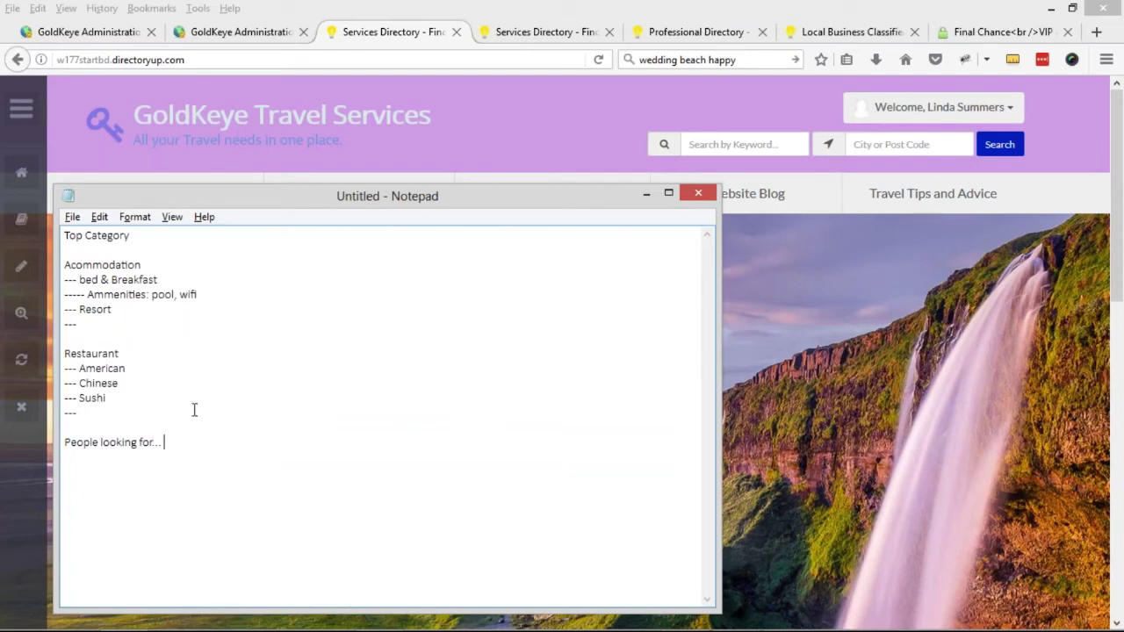
mouse_move(26, 625)
text(tr)
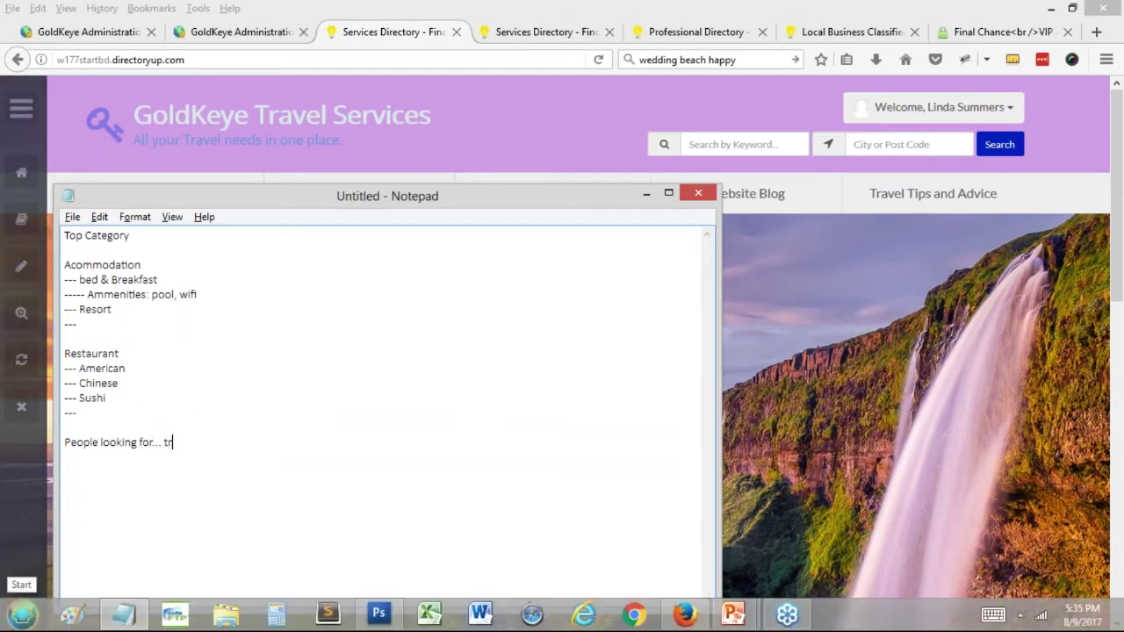
text(avel services)
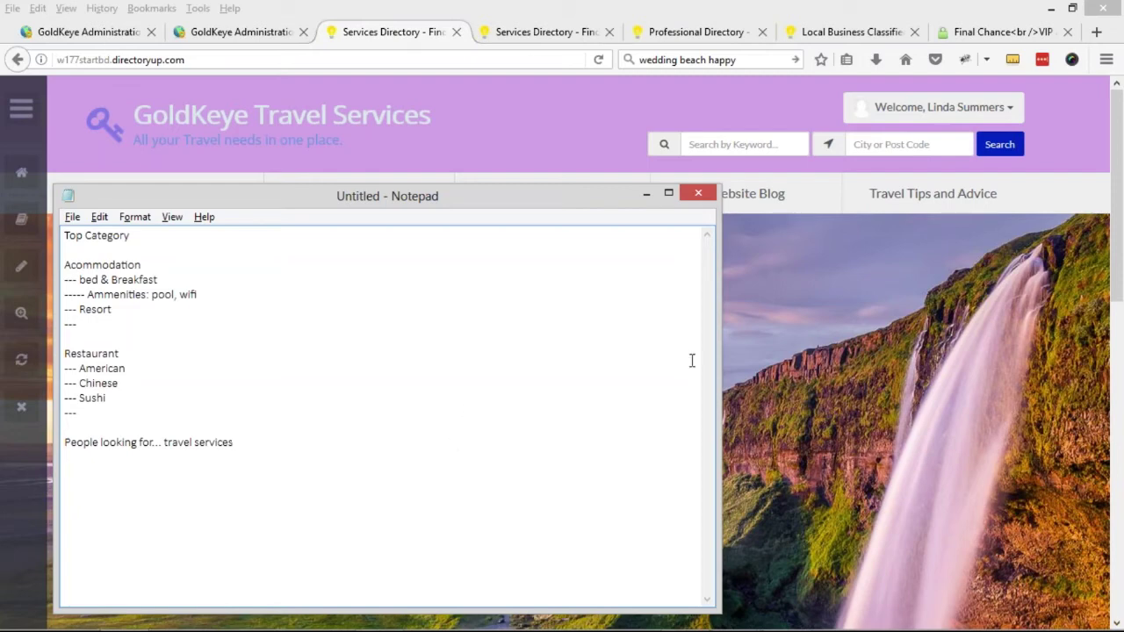
Inspect the GoldKeye homepage slogan and replace its text in the HTML with "Find Tours & Activies to Make Your Vacation Awesome!"
click(823, 353)
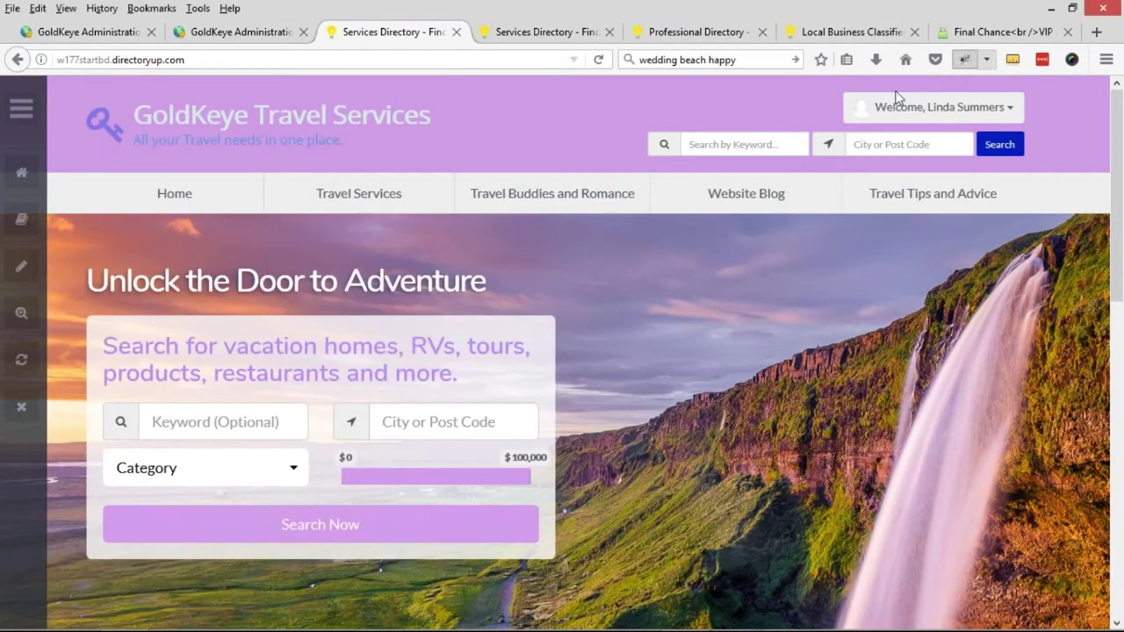
click(974, 60)
click(36, 414)
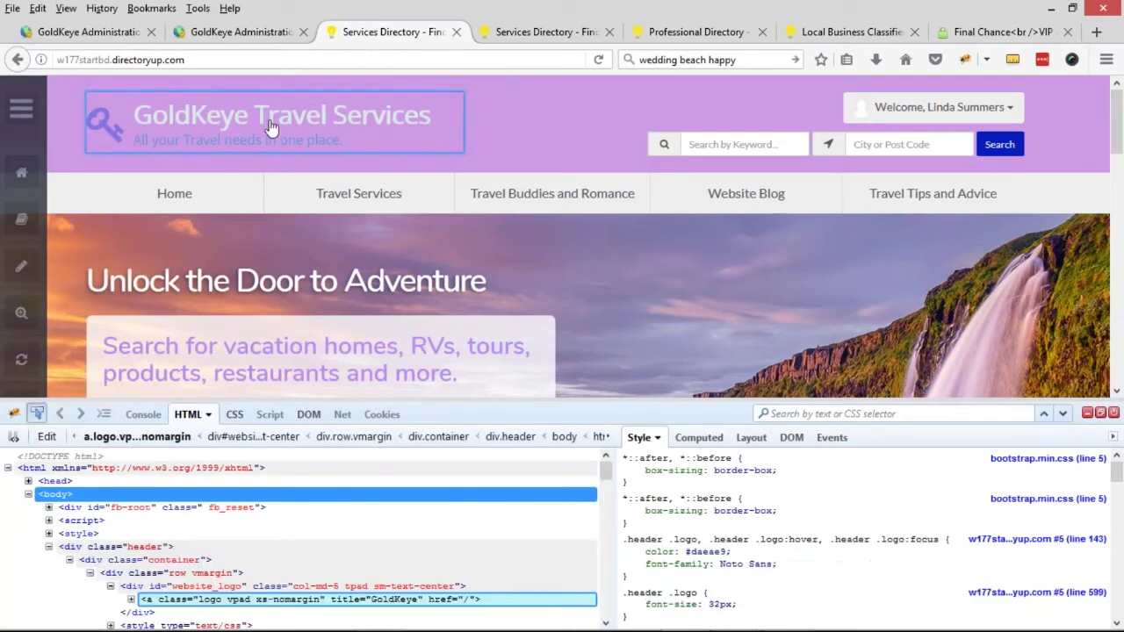
click(237, 143)
click(46, 436)
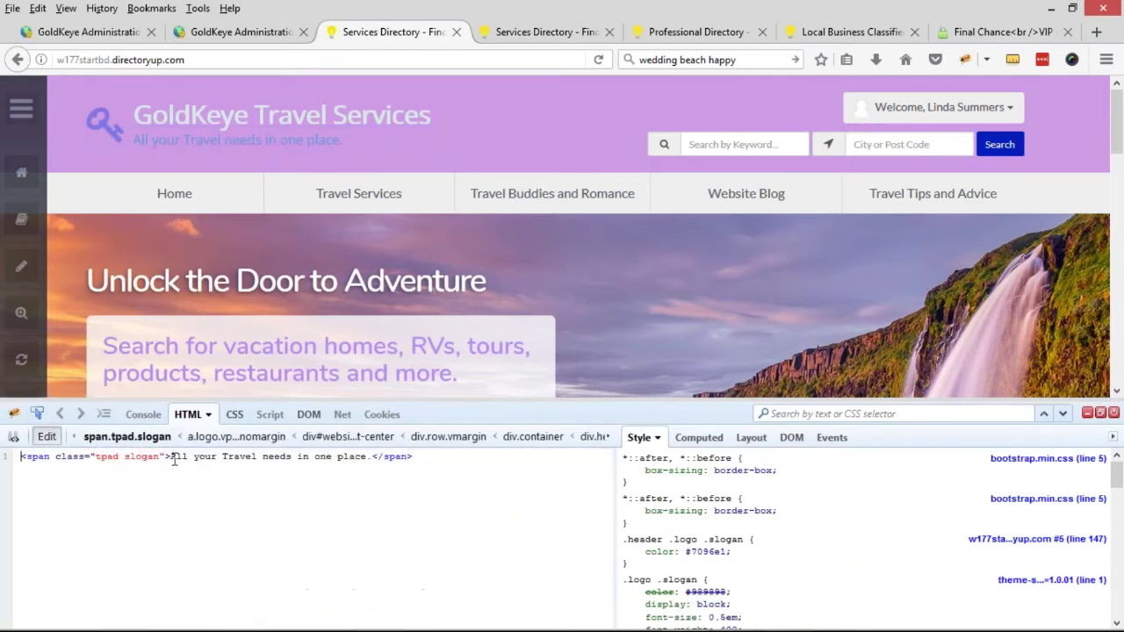
drag(170, 457, 373, 457)
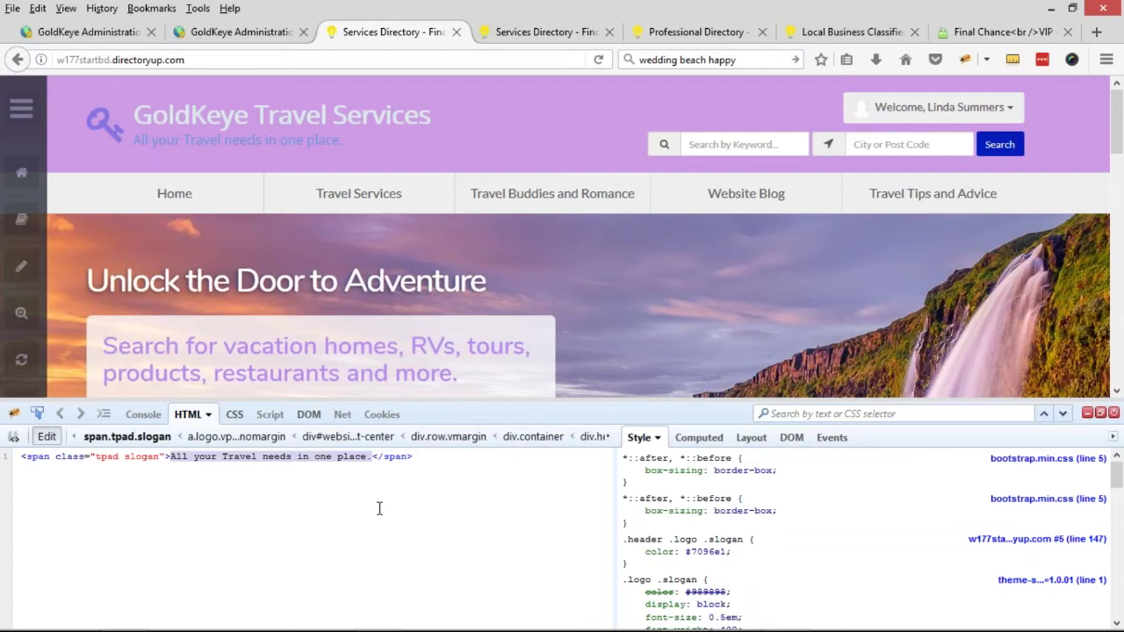
text(Find Tours & A)
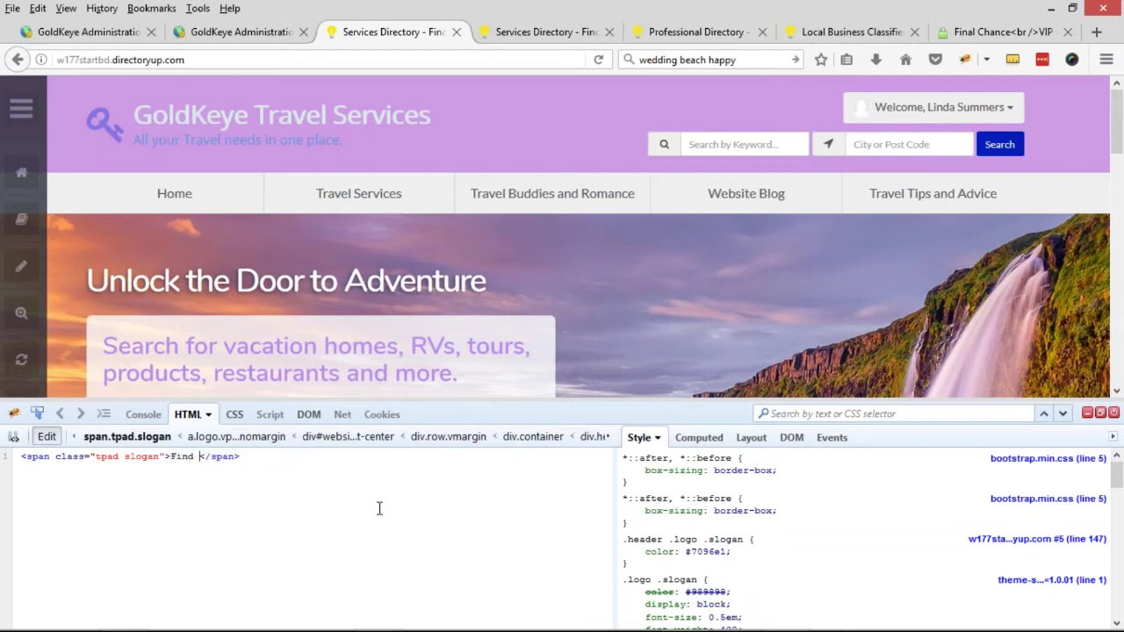
text(ctivies )
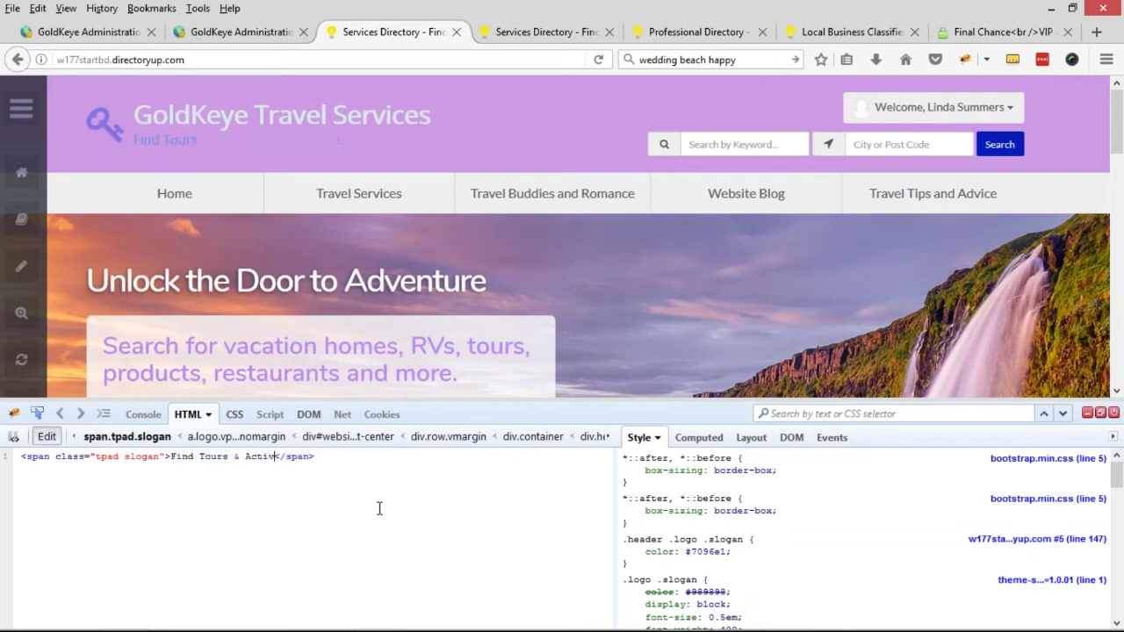
text(to Make )
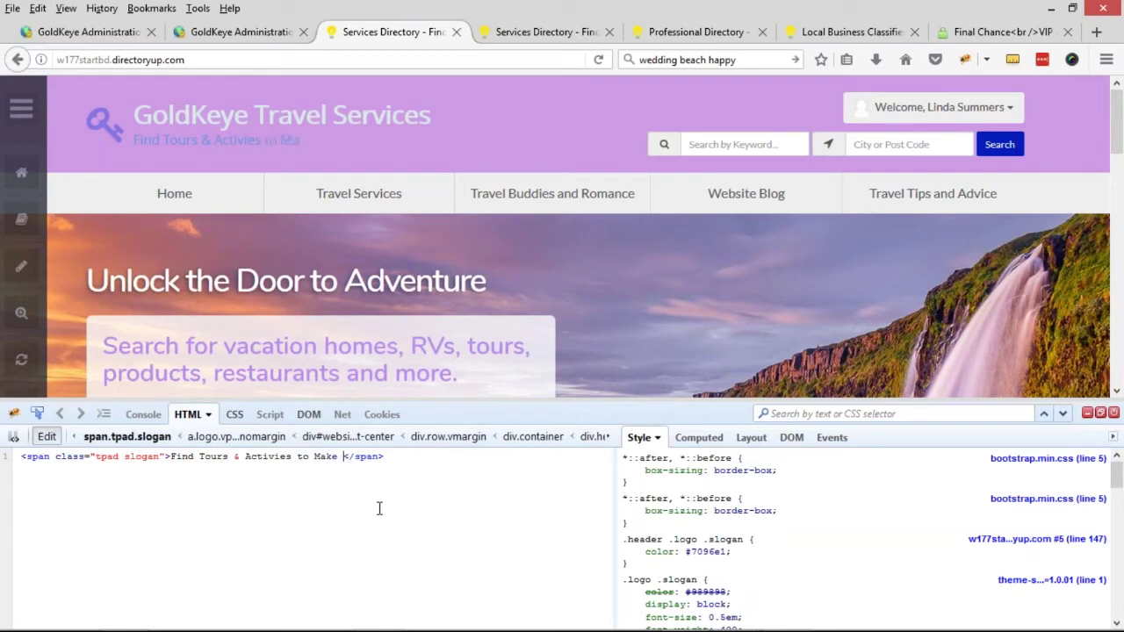
text(Your Vacation Ae)
key(BackSpace)
text(wesome!)
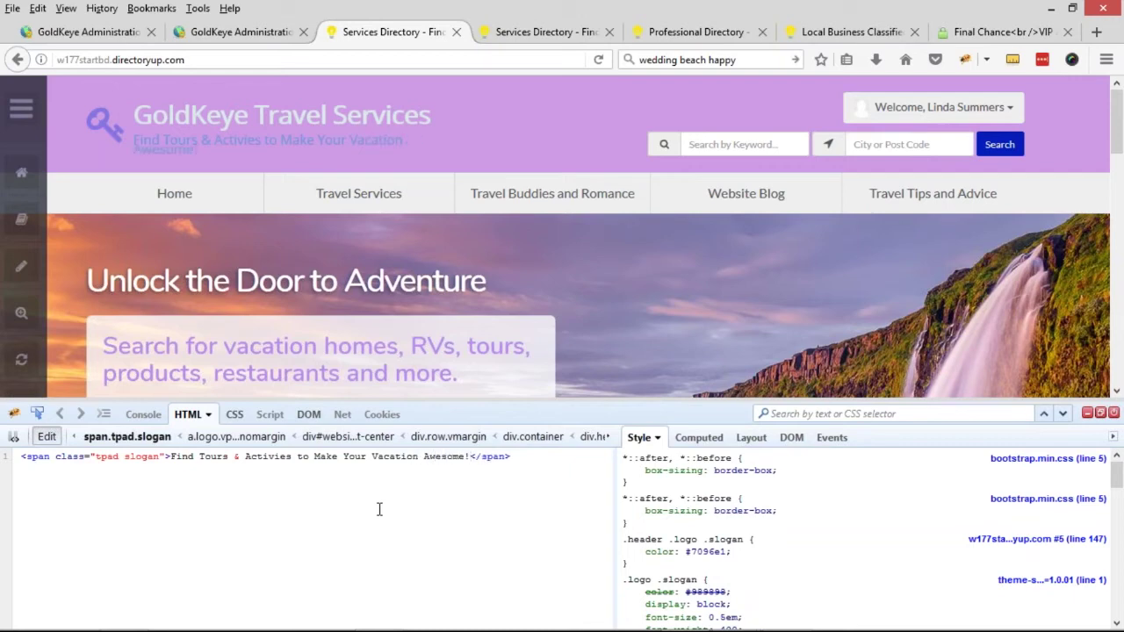
Set the CSS color of the header slogan to #fff and close the inspector
click(707, 551)
text(#fff)
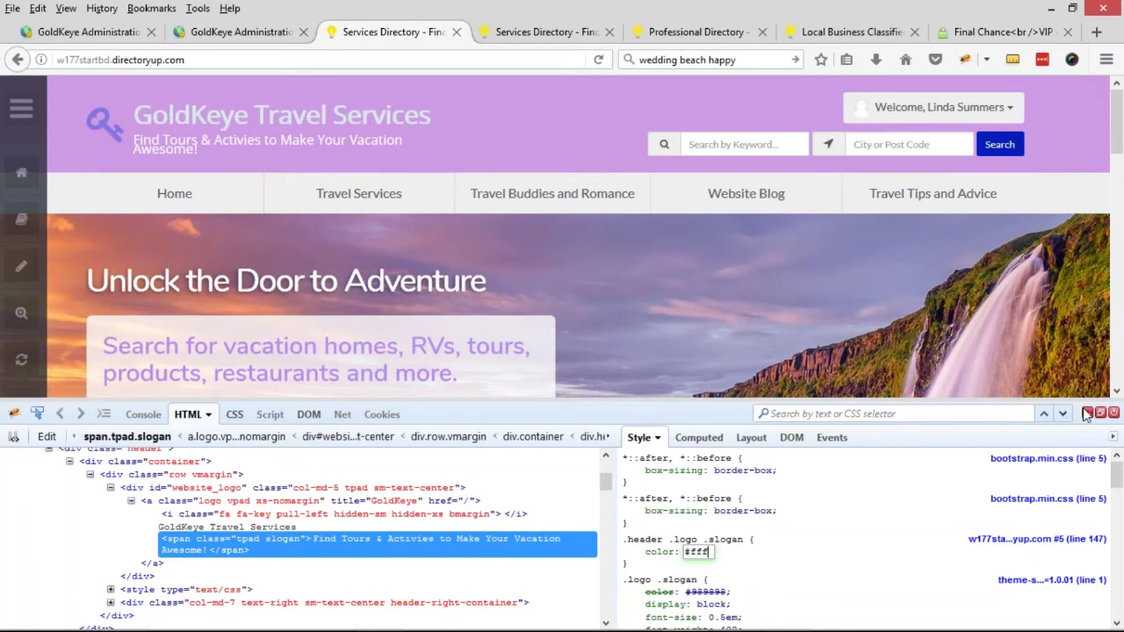
click(1113, 412)
Inspect the header slogan again and open its HTML for editing
click(967, 59)
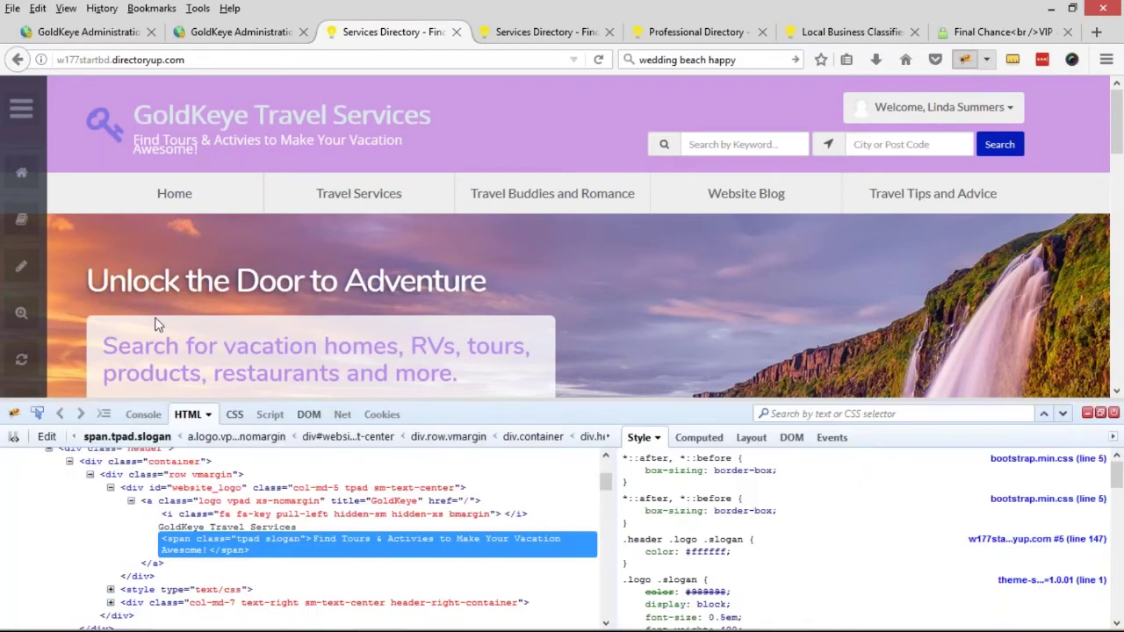
click(36, 414)
click(167, 142)
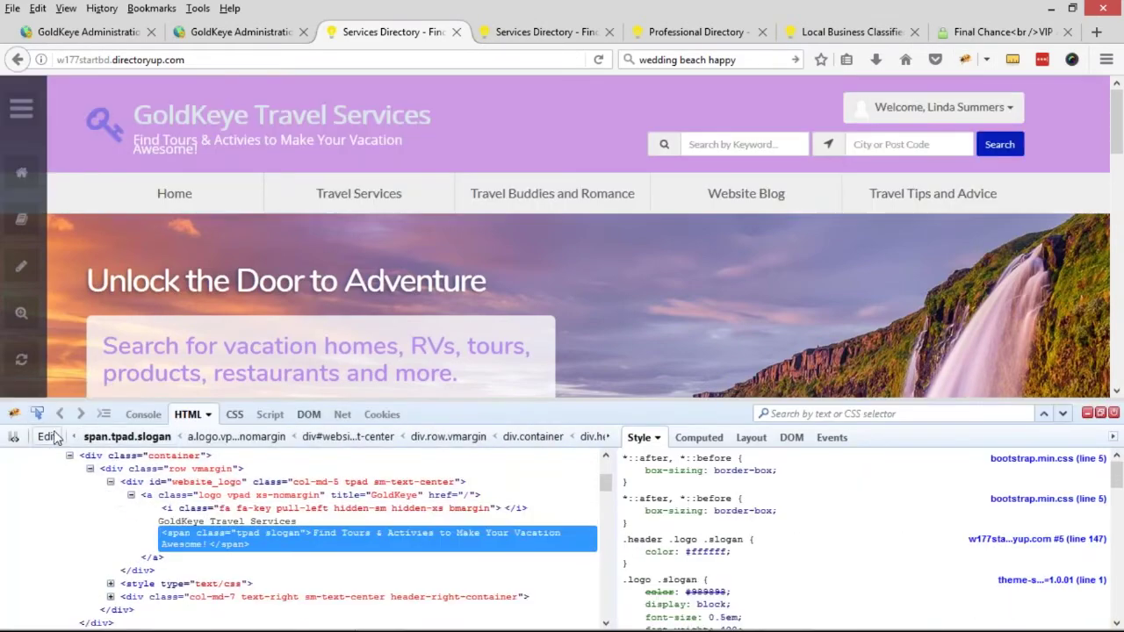
double_click(477, 465)
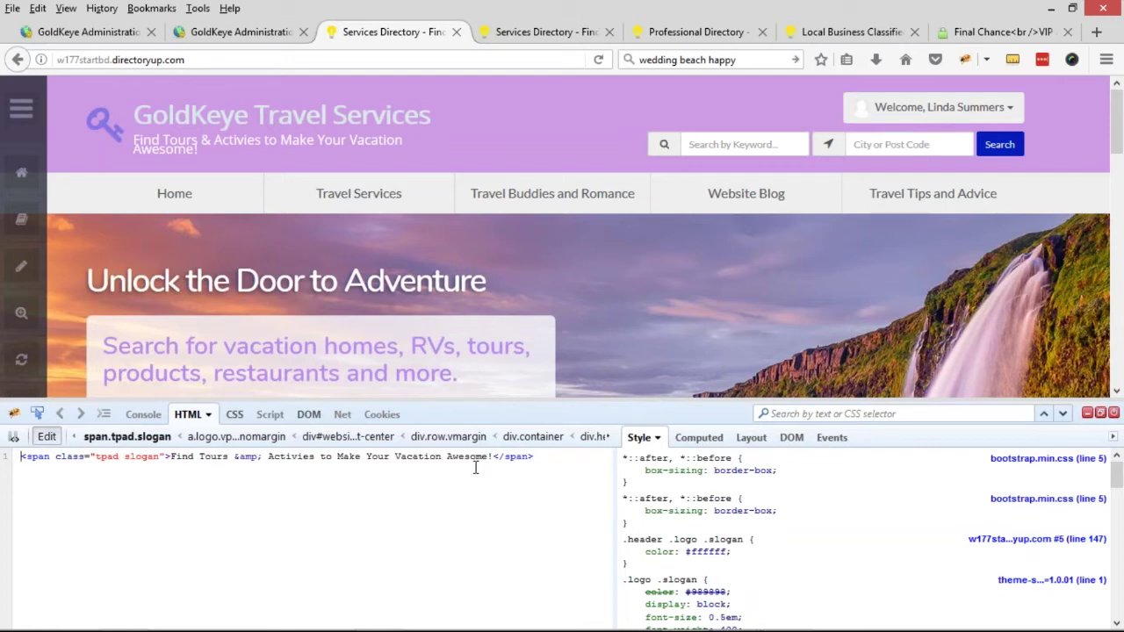
Switch to Notepad and replace "travel services" in the last line with "Tours, Guides & Travel Adventures!"
key(alt+Tab)
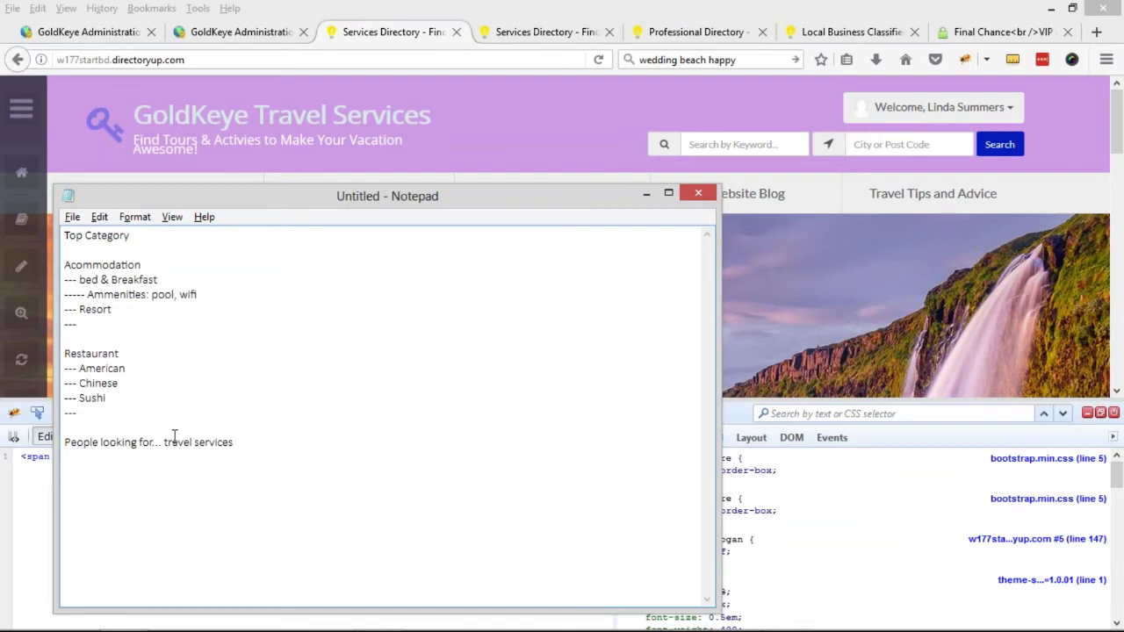
drag(164, 443, 272, 443)
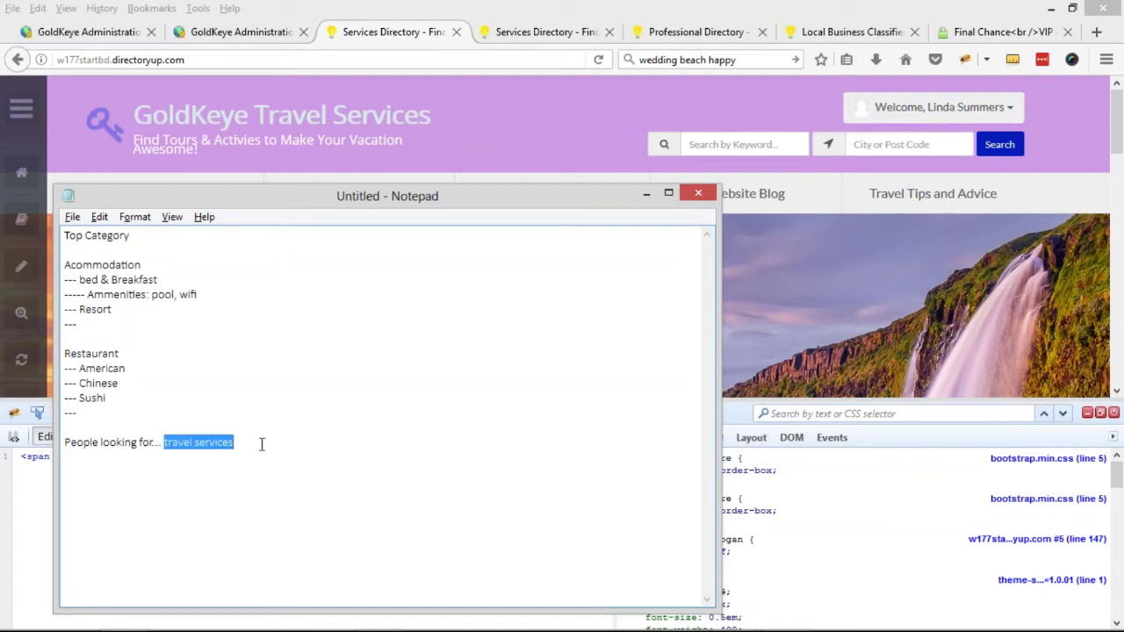
text(Tours, Guides & Travel Adventure)
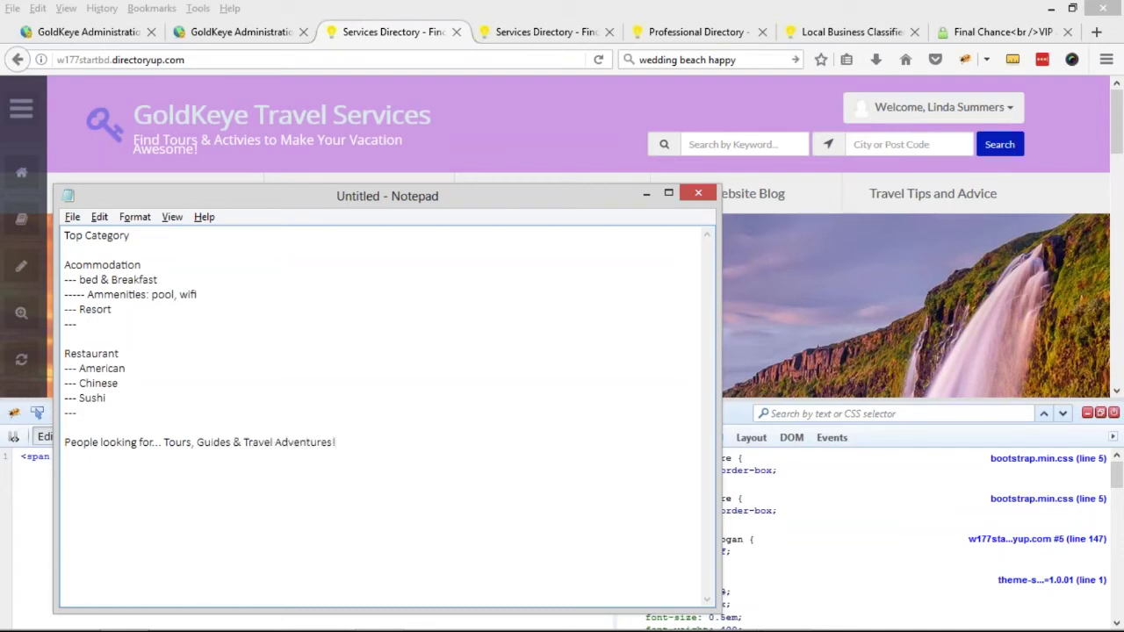
Highlight the "Tours, Guides & Travel Adventures!" wording and the "People looking for..." lead-in on the last line
drag(166, 442, 375, 439)
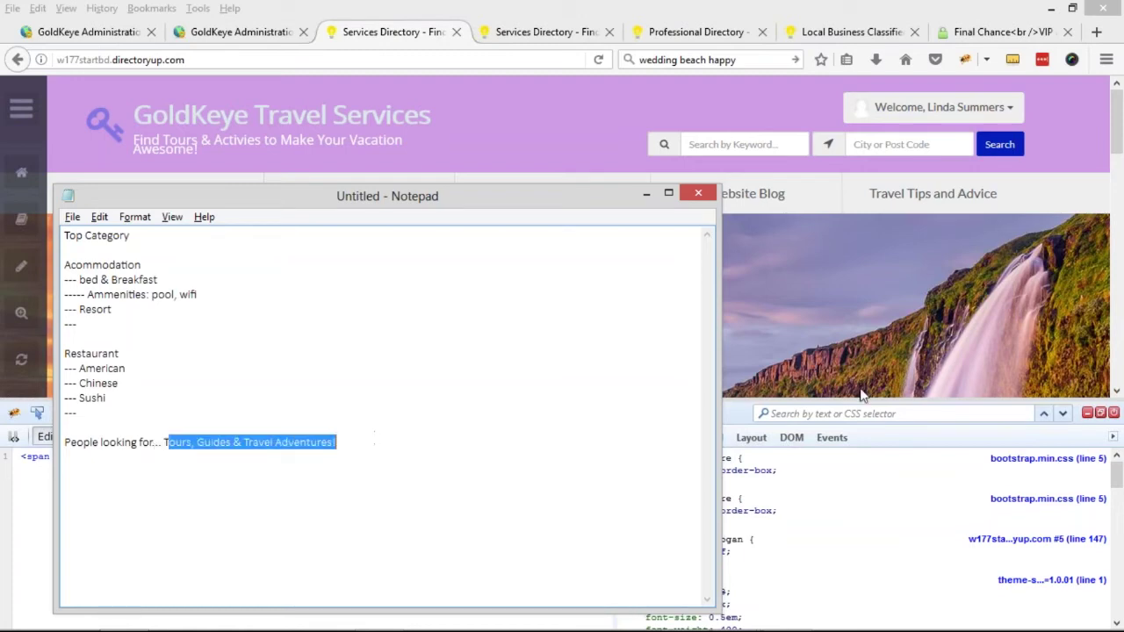
click(162, 441)
drag(160, 442, 64, 441)
click(158, 442)
drag(159, 442, 66, 442)
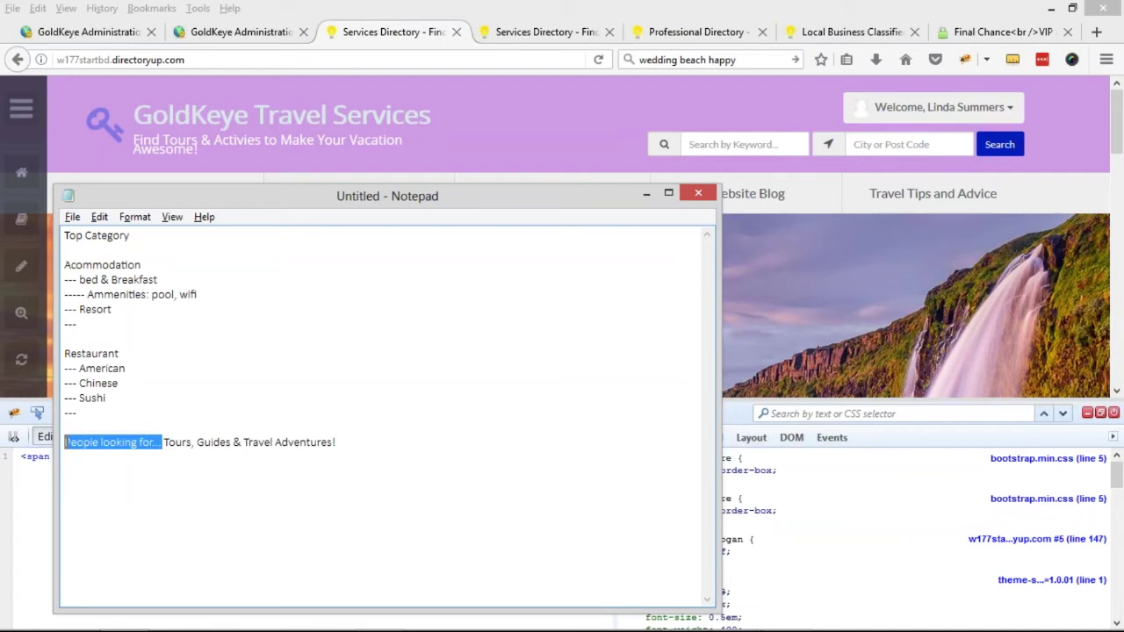
Replace the "People looking for..." lead-in with "Discover" in the Notepad slogan, then close the inspector in the browser
text(Discover)
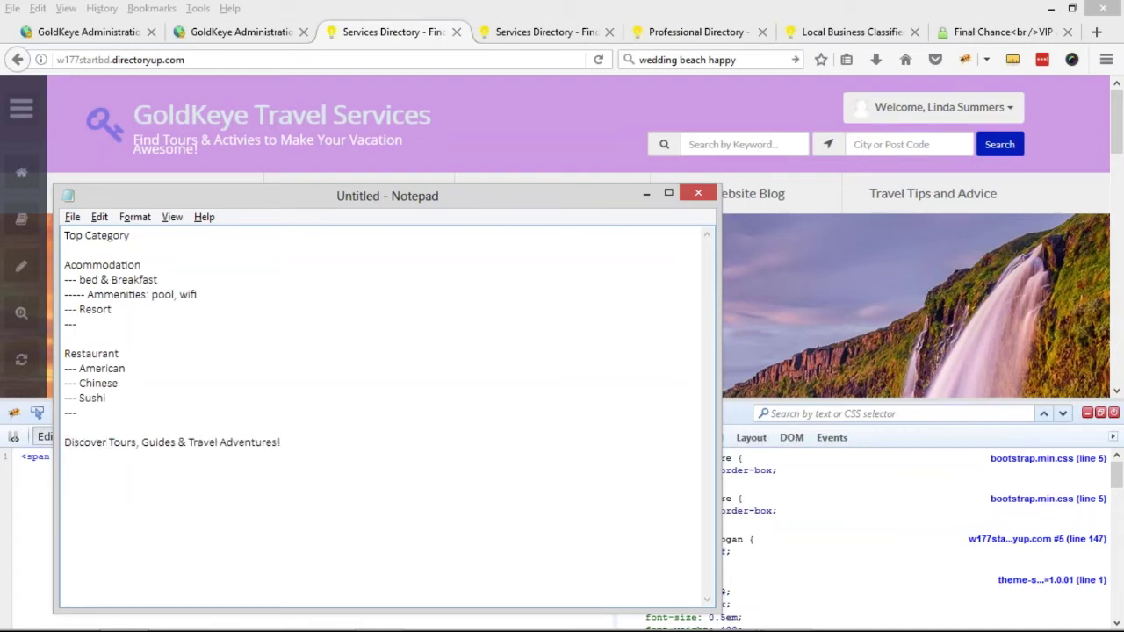
drag(323, 443, 51, 443)
click(1068, 416)
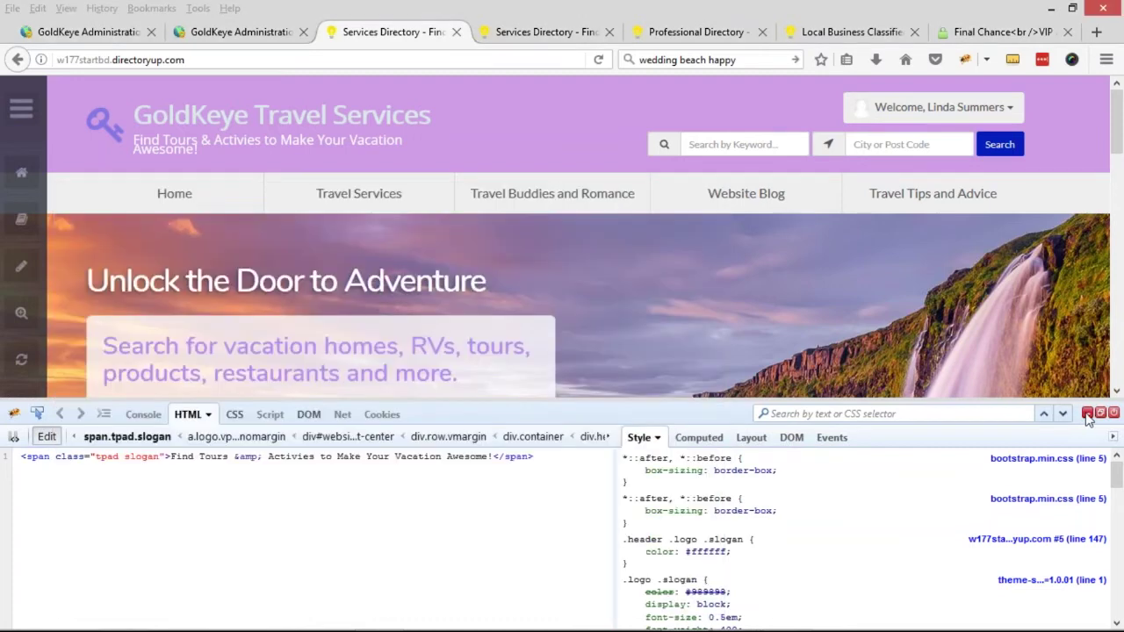
click(1114, 412)
Highlight the word "Adventure" in the homepage banner headline to compare it with the new slogan wording
click(246, 32)
click(369, 32)
drag(486, 282, 344, 281)
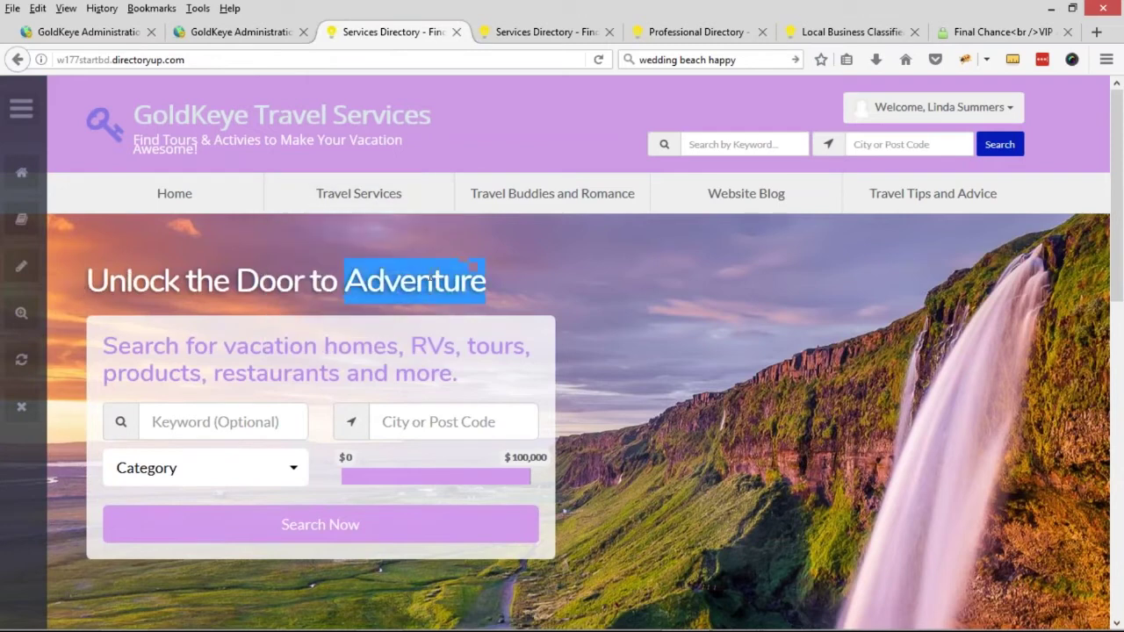
click(409, 283)
double_click(372, 284)
click(136, 268)
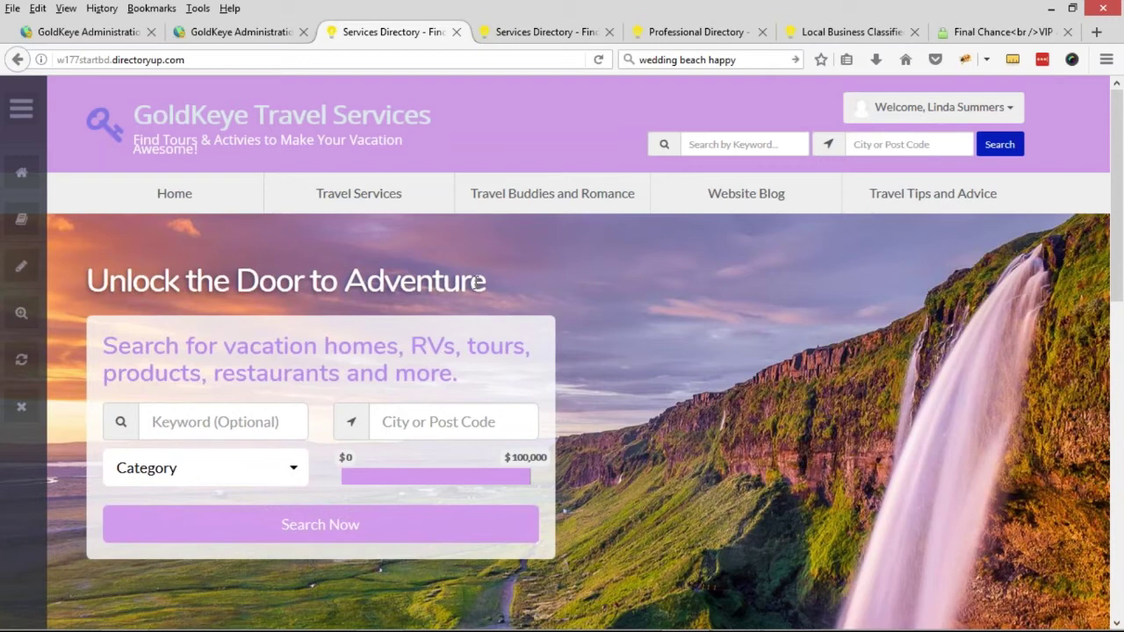
Copy the line "Discover Tours, Guides & Travel Adventures!" from Notepad and minimize its window
key(alt+Tab)
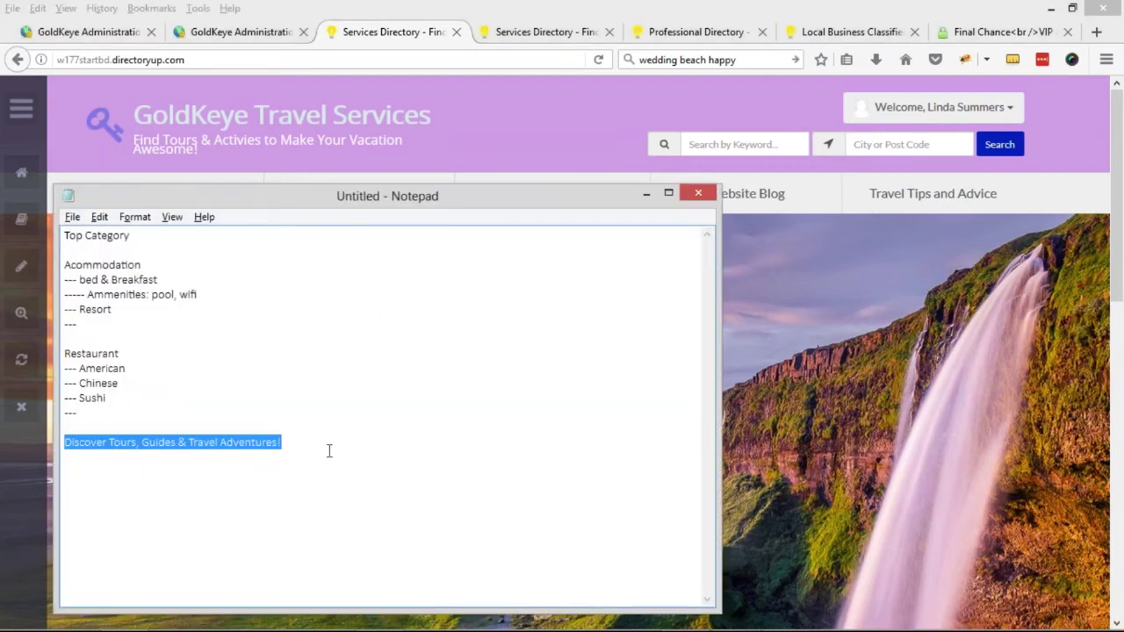
click(208, 429)
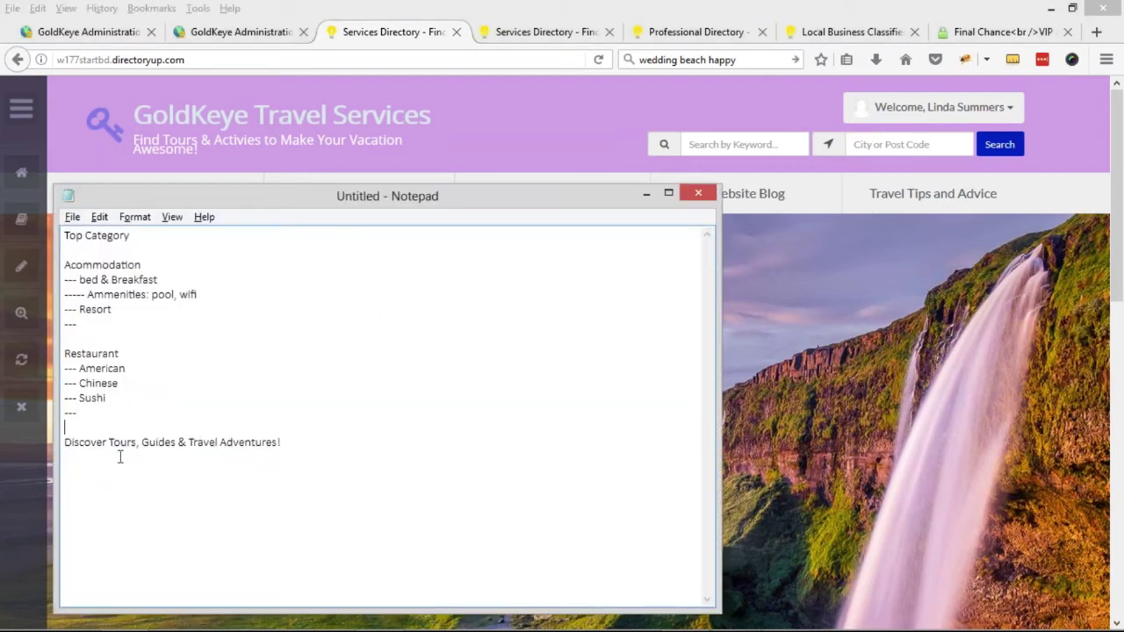
drag(316, 442, 61, 444)
key(ctrl+c)
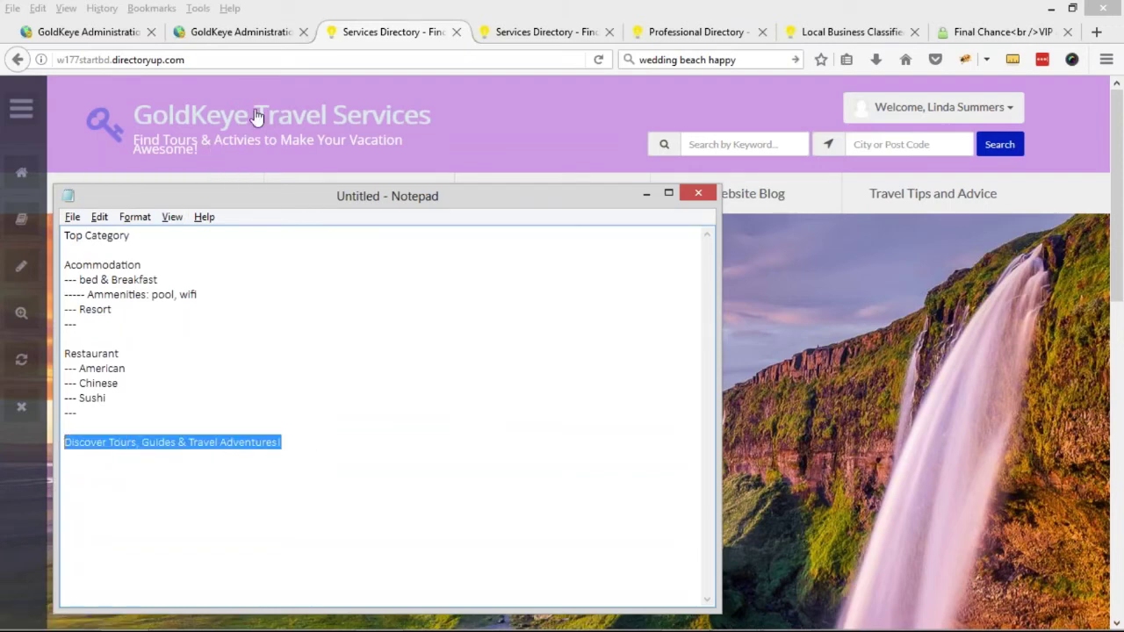
click(648, 193)
In the directory admin's Design Settings, replace the logo slogan with "Discover Tours, Guides & Travel Adventures!"
click(88, 32)
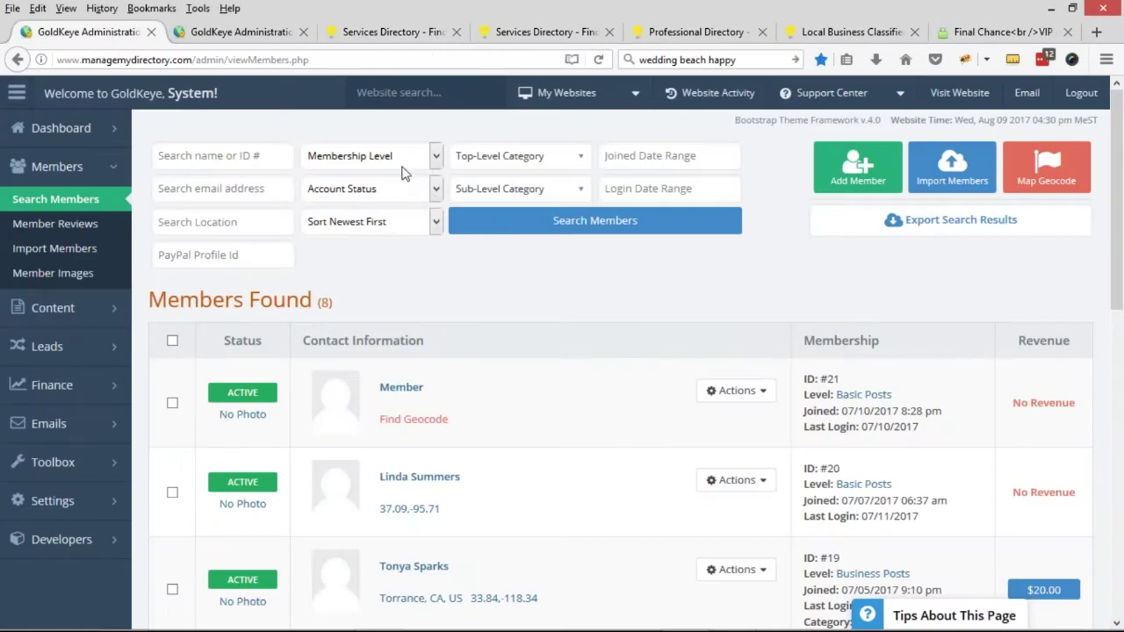
mouse_move(69, 499)
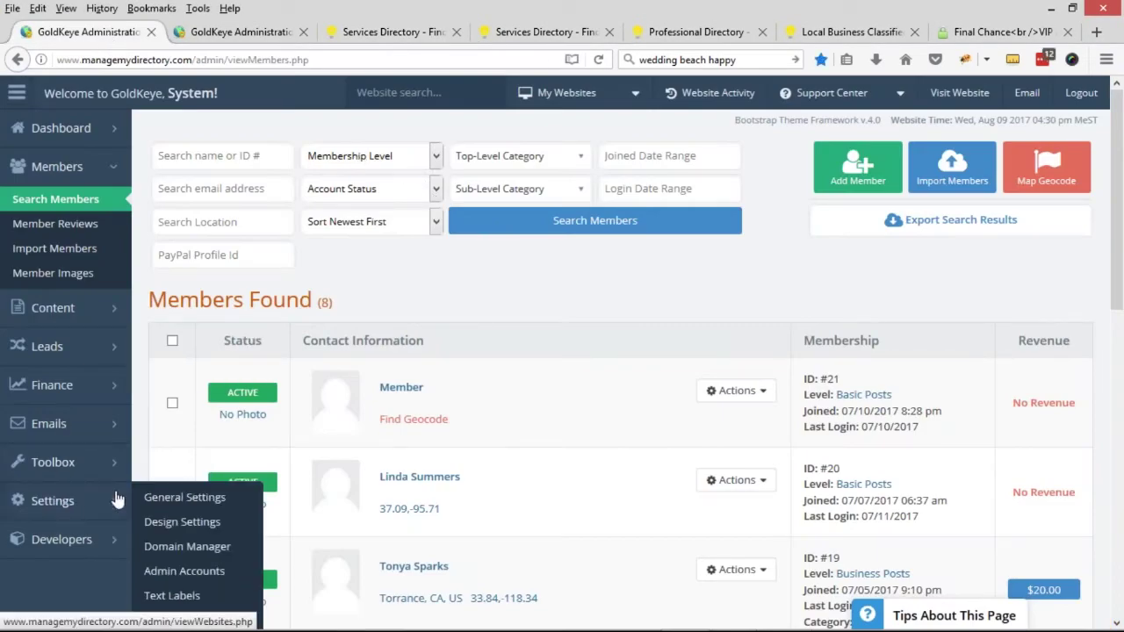
click(168, 524)
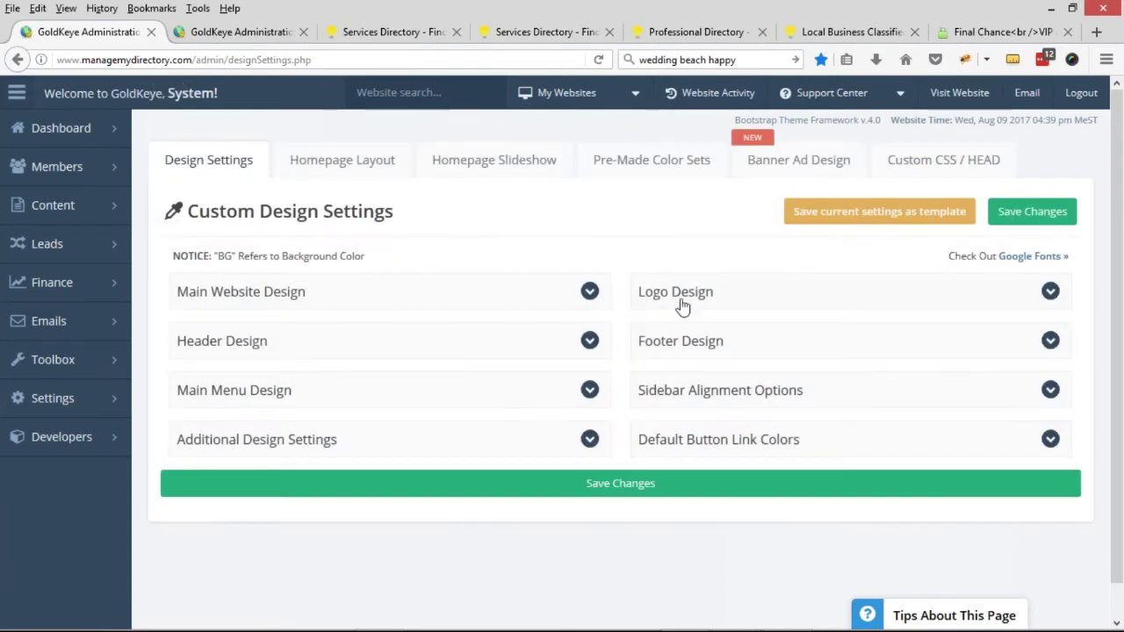
click(682, 297)
triple_click(800, 360)
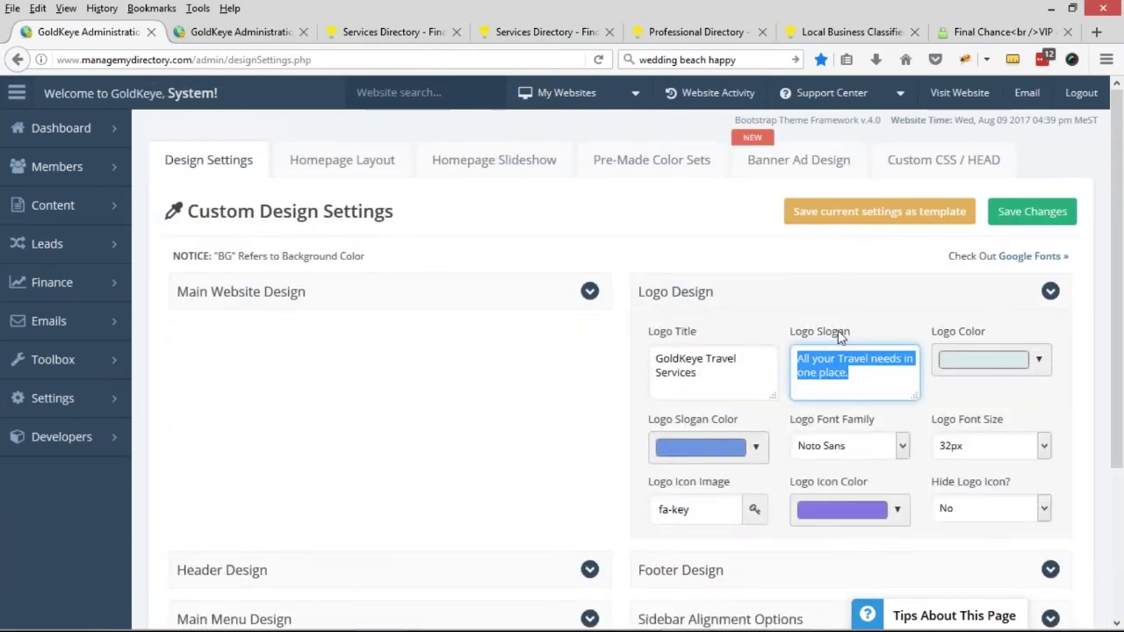
key(ctrl+v)
Set the logo color to white, rgb(255, 255, 255)
click(1004, 359)
click(985, 442)
click(933, 412)
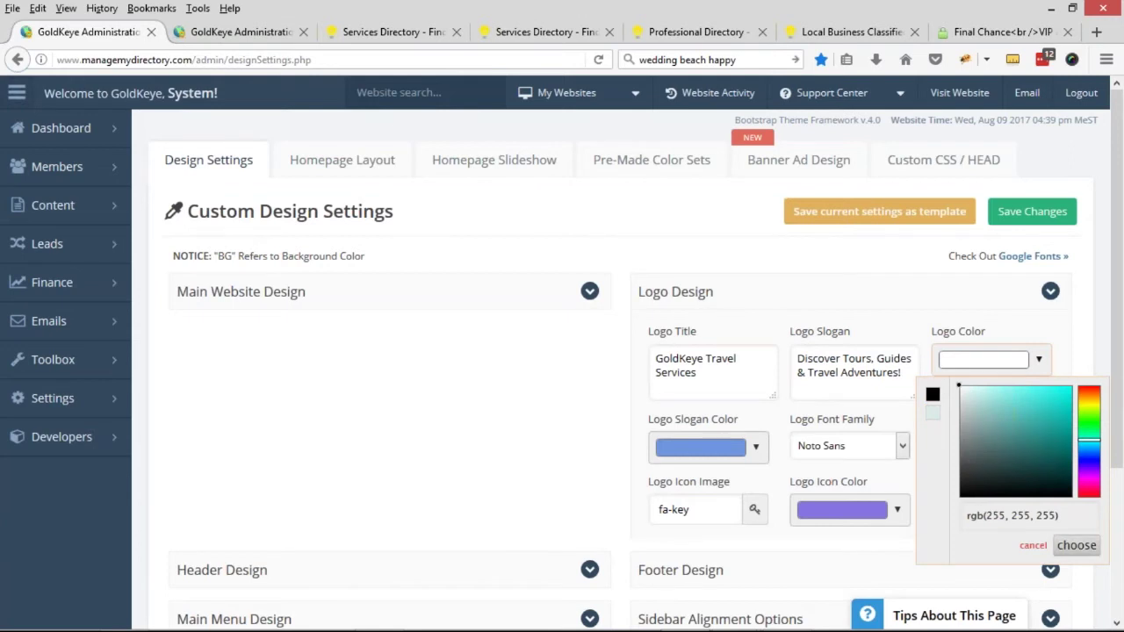
click(1077, 545)
scroll(812, 369, down, 2)
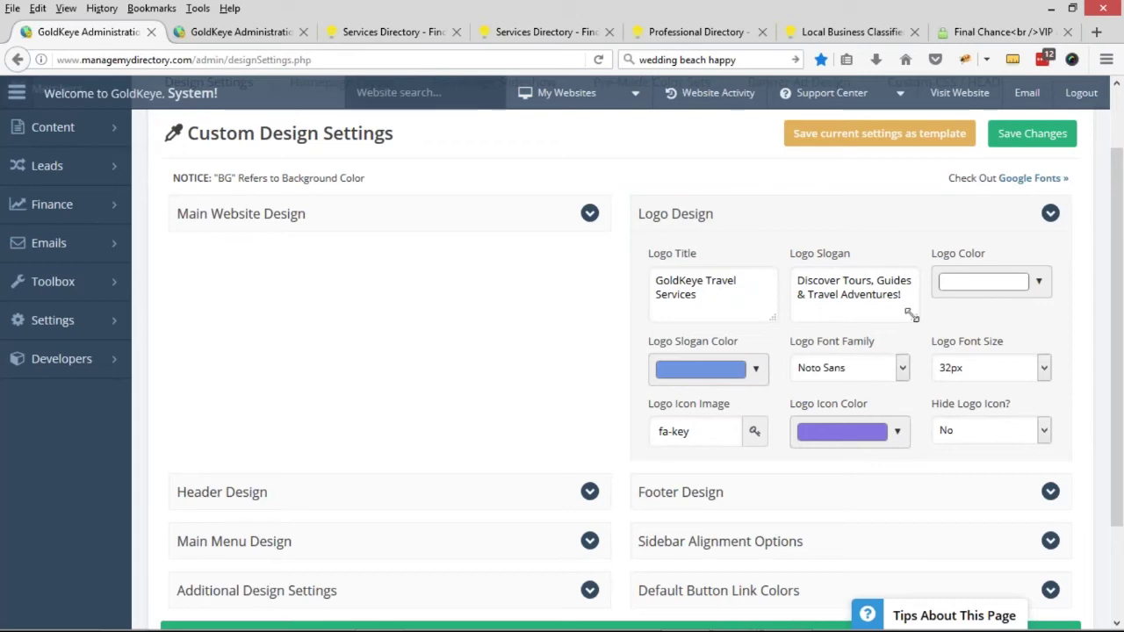
Save the logo design changes and reload the live homepage to check the new slogan and title color
click(391, 32)
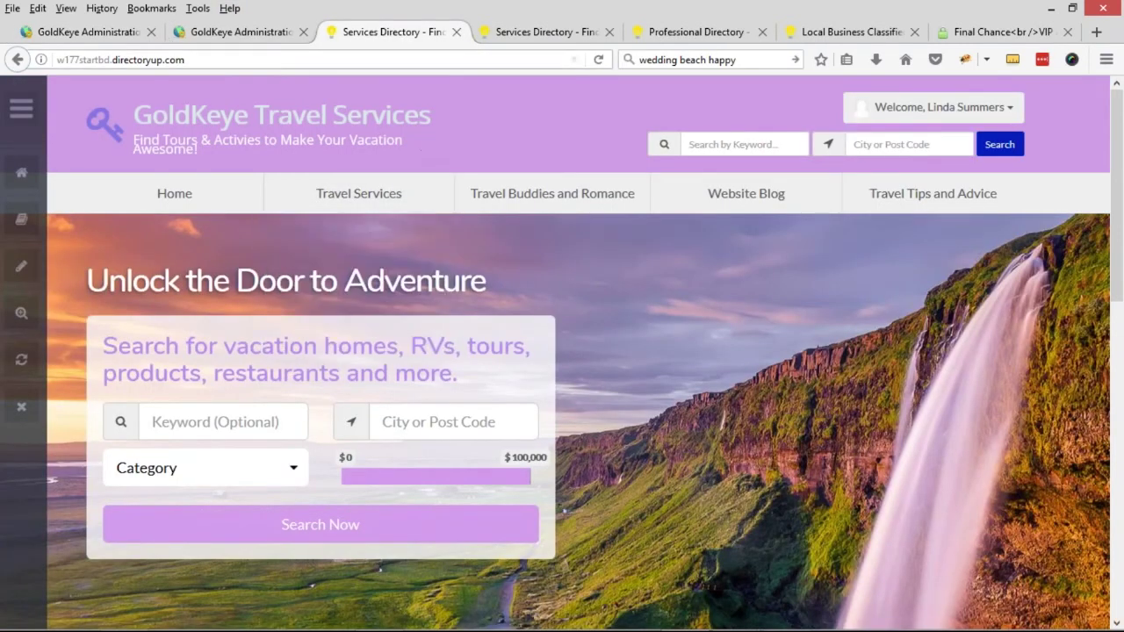
drag(260, 279, 431, 281)
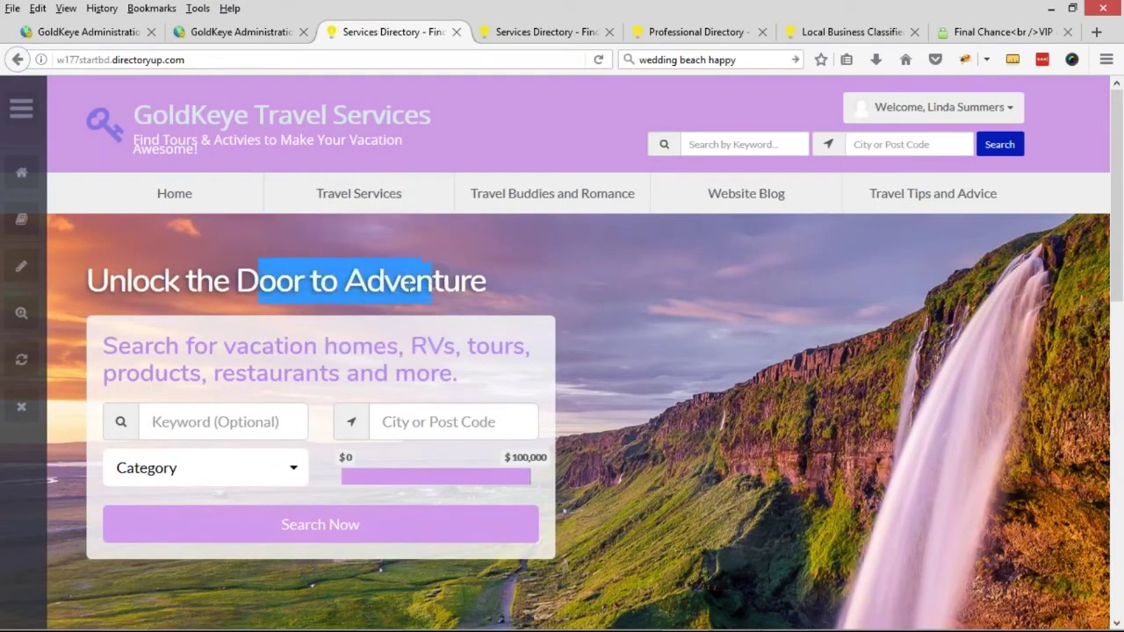
click(133, 28)
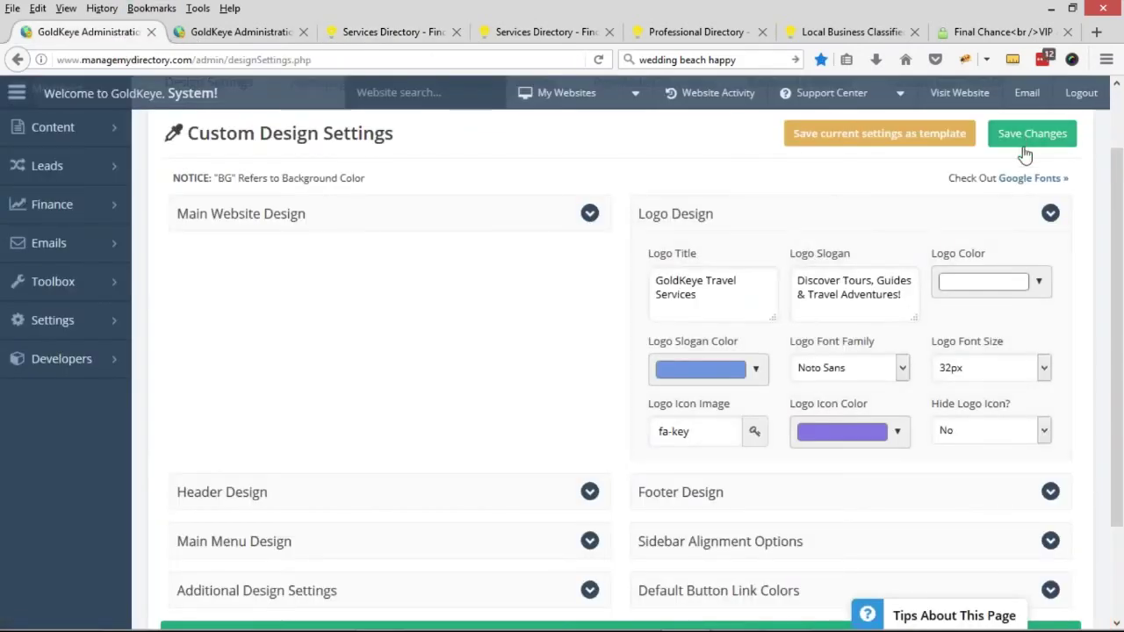
click(1033, 133)
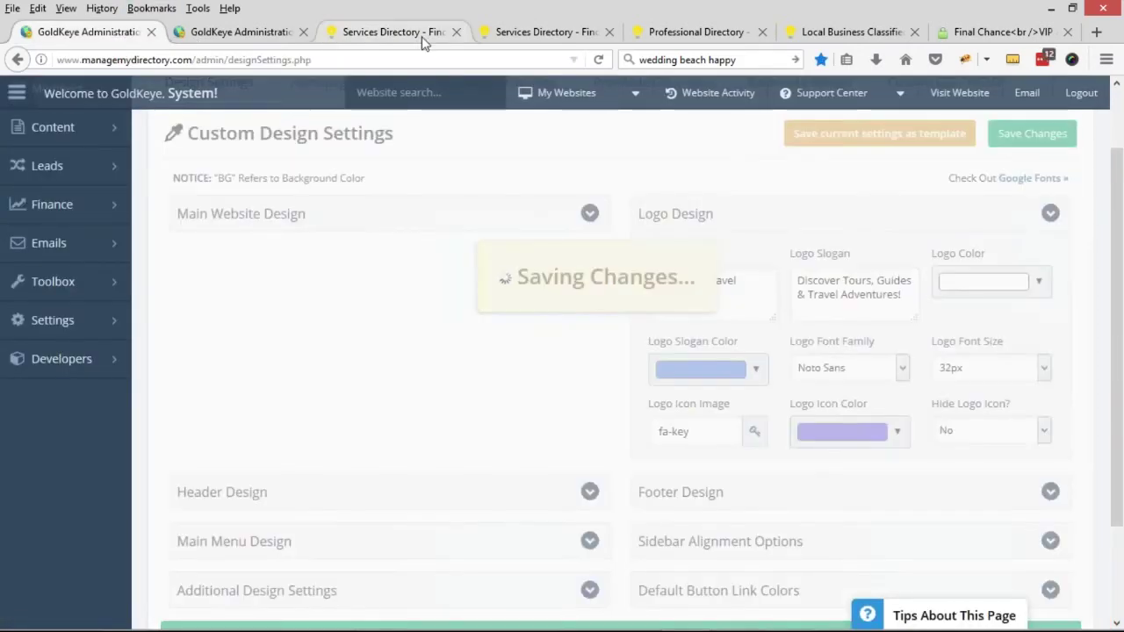
click(444, 31)
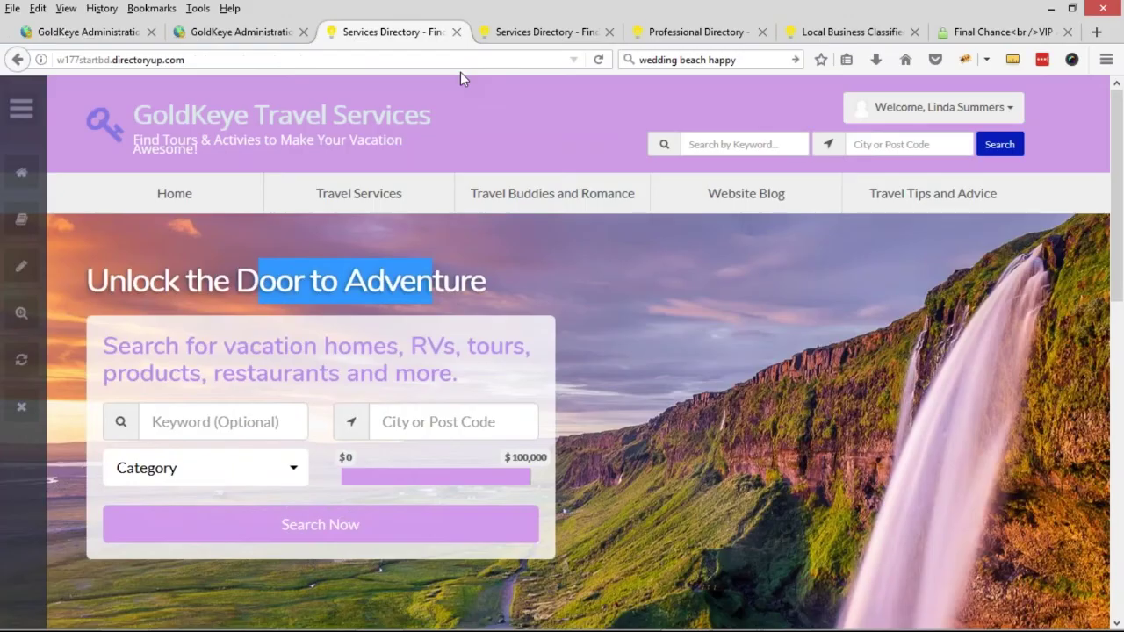
click(600, 60)
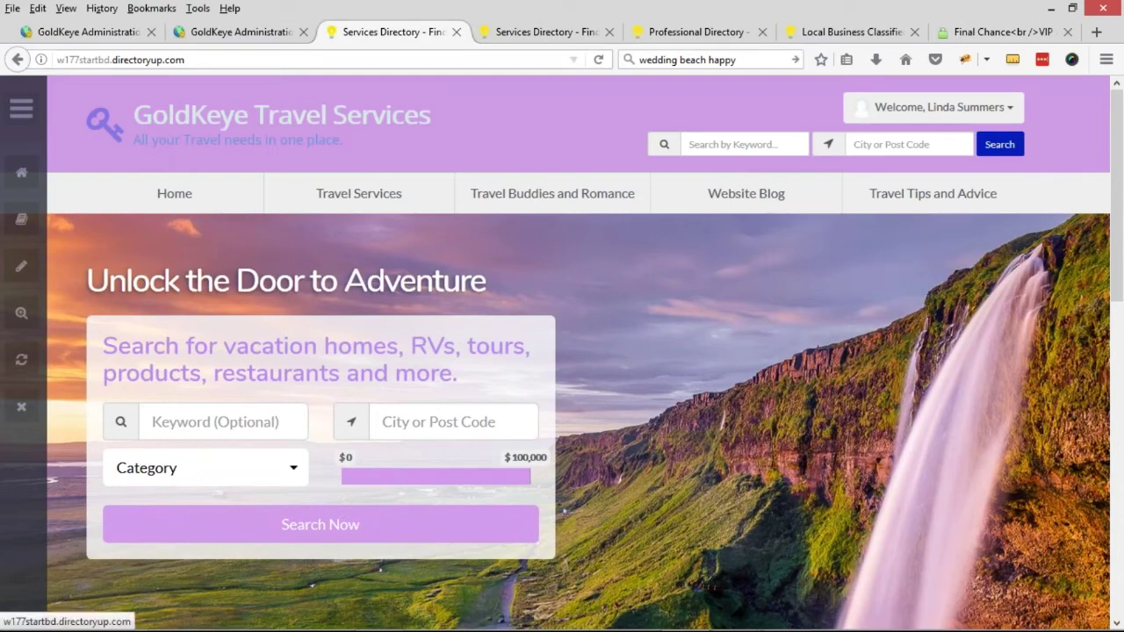
click(600, 60)
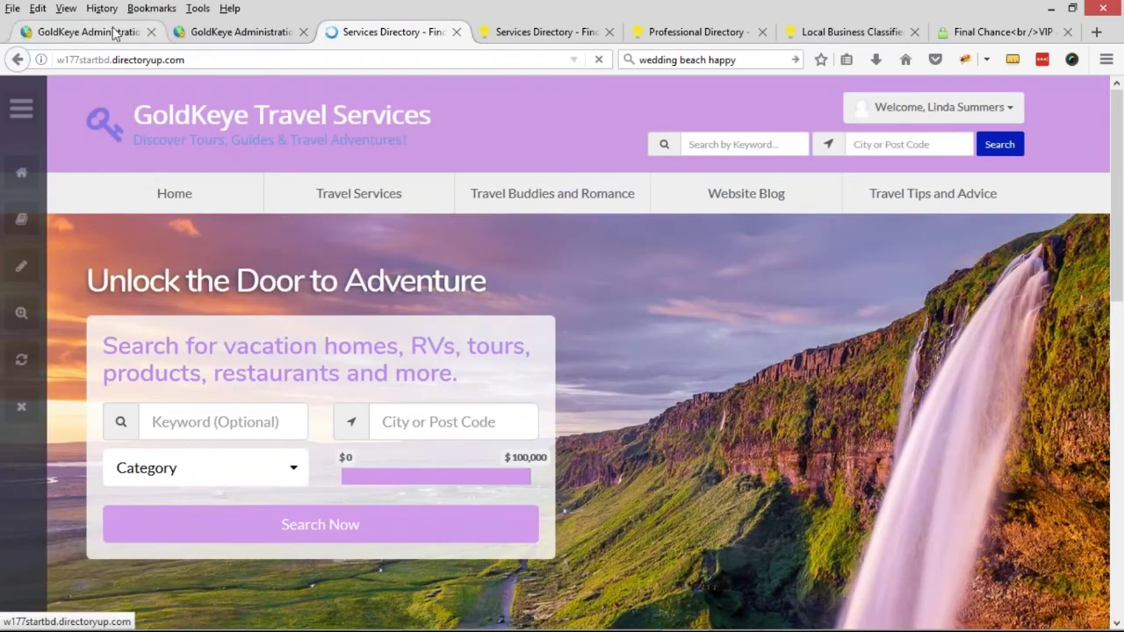
Set the logo slogan color to white and the logo font size to 34px
click(84, 32)
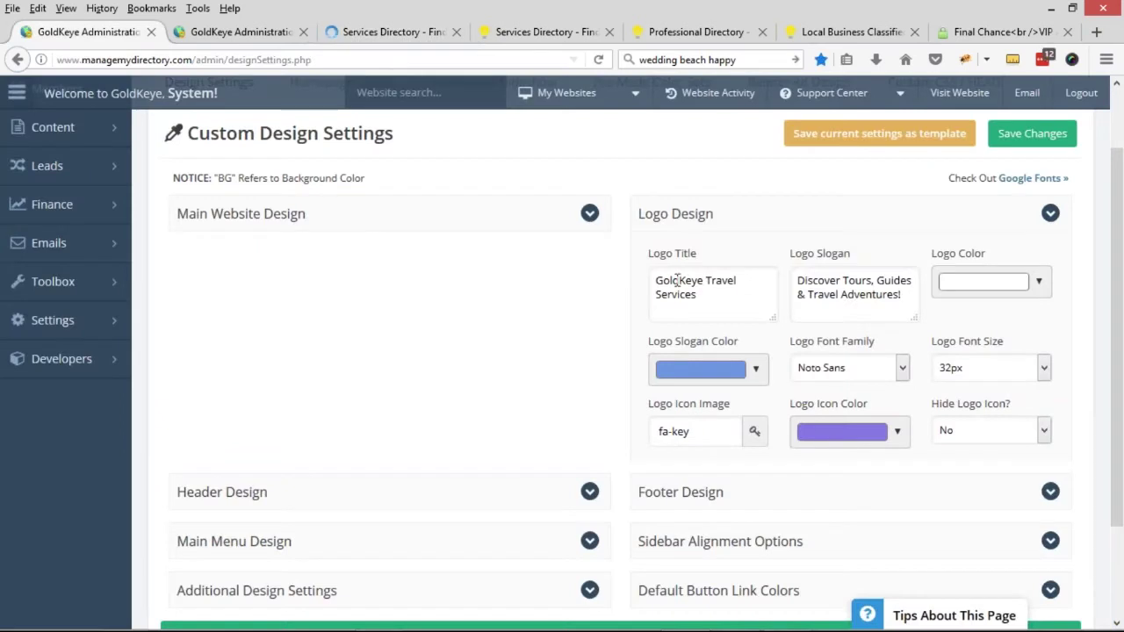
click(715, 370)
drag(718, 427, 672, 397)
click(809, 555)
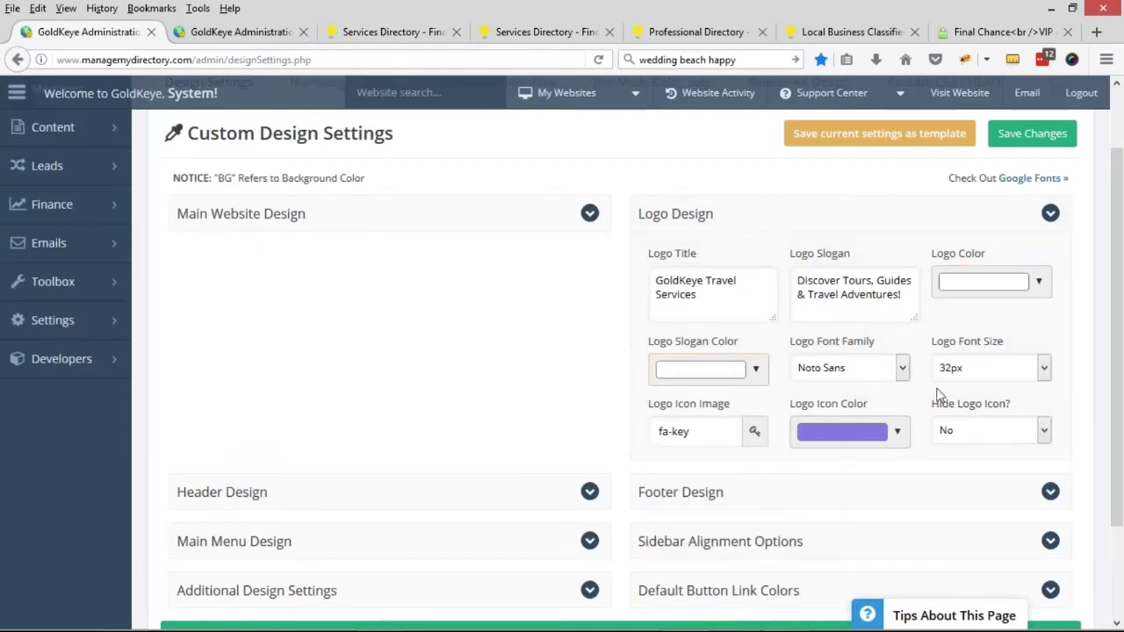
click(954, 369)
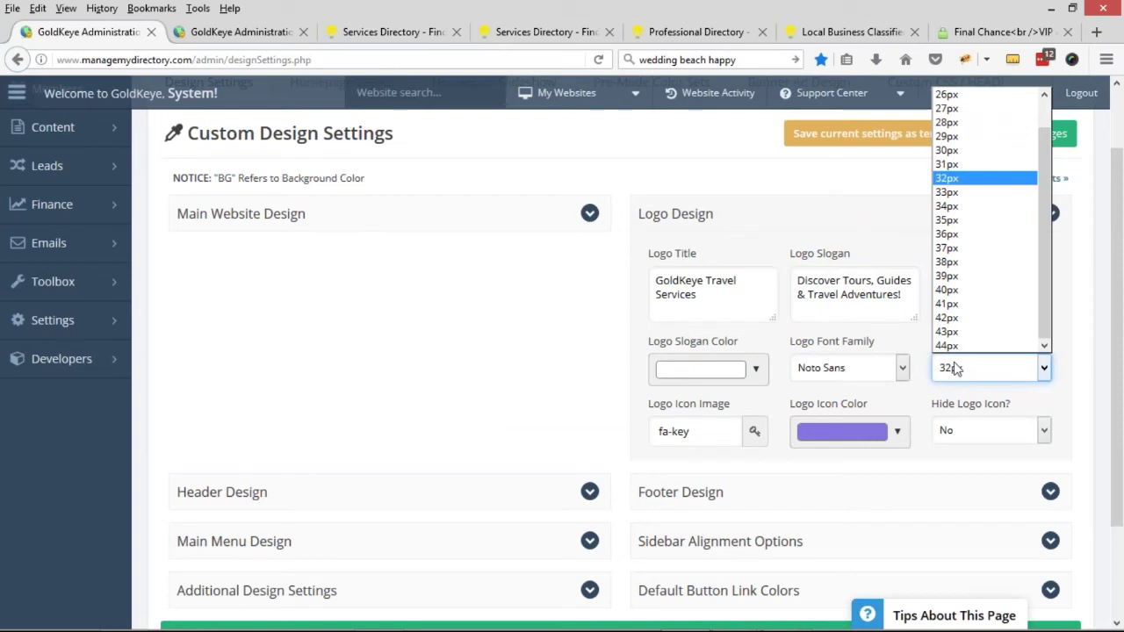
click(957, 205)
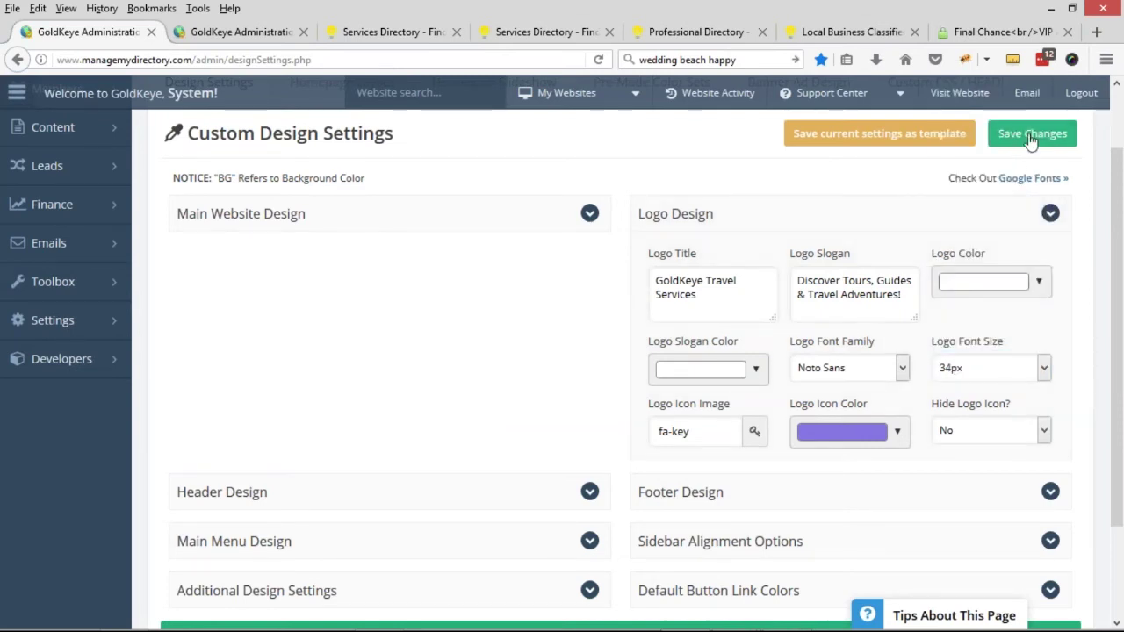
Save the slogan color and font size changes and refresh the live homepage to view the updated header
click(1033, 136)
click(396, 32)
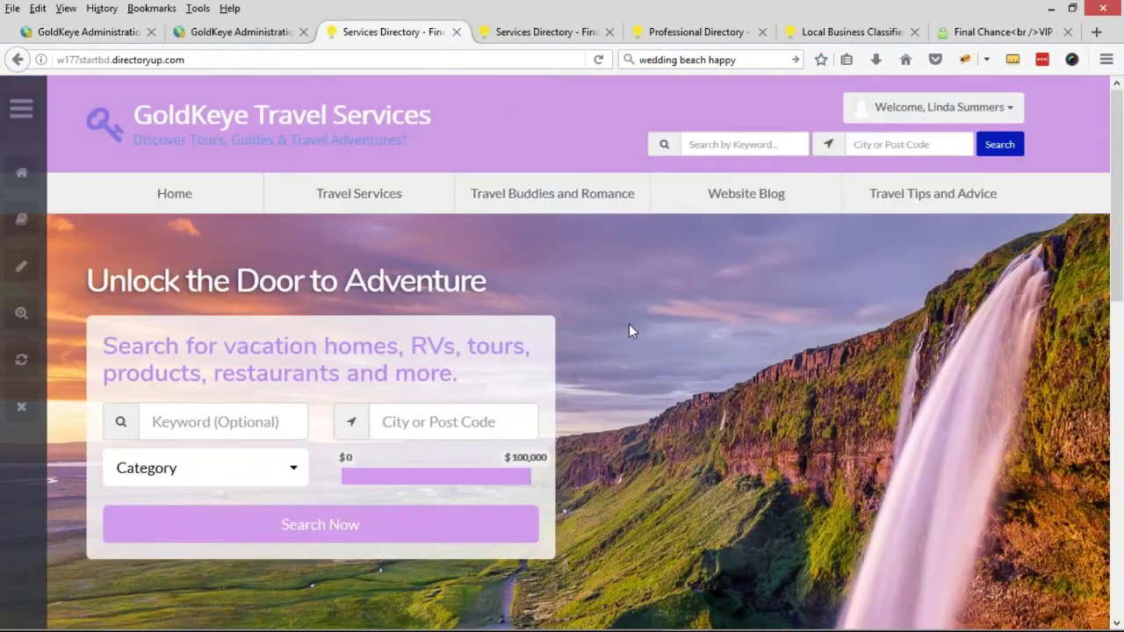
click(598, 60)
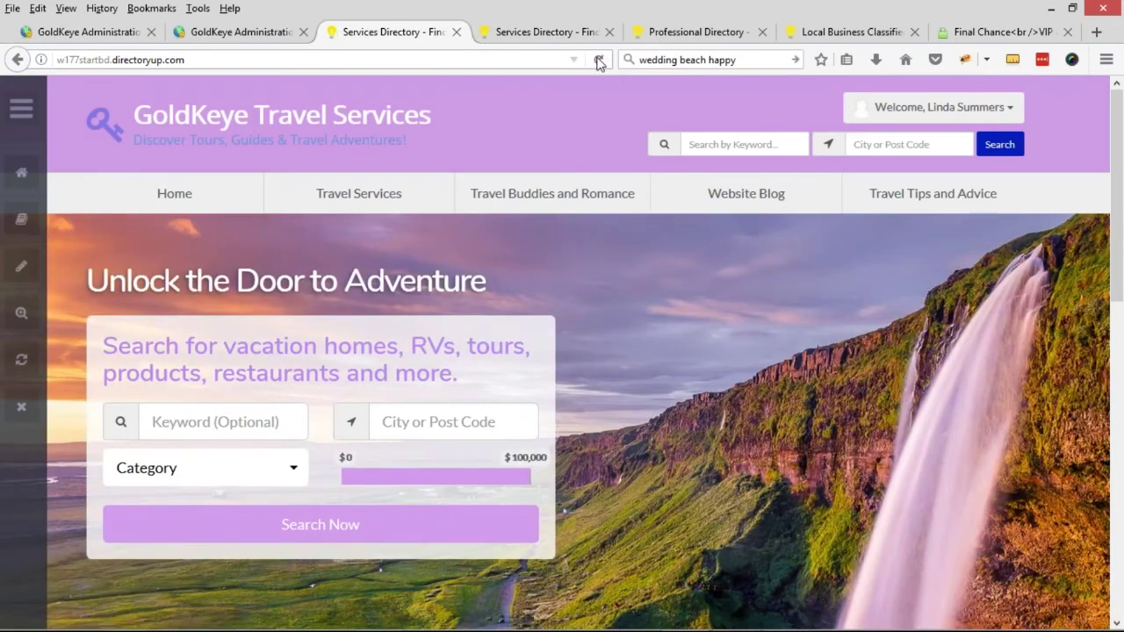
click(598, 60)
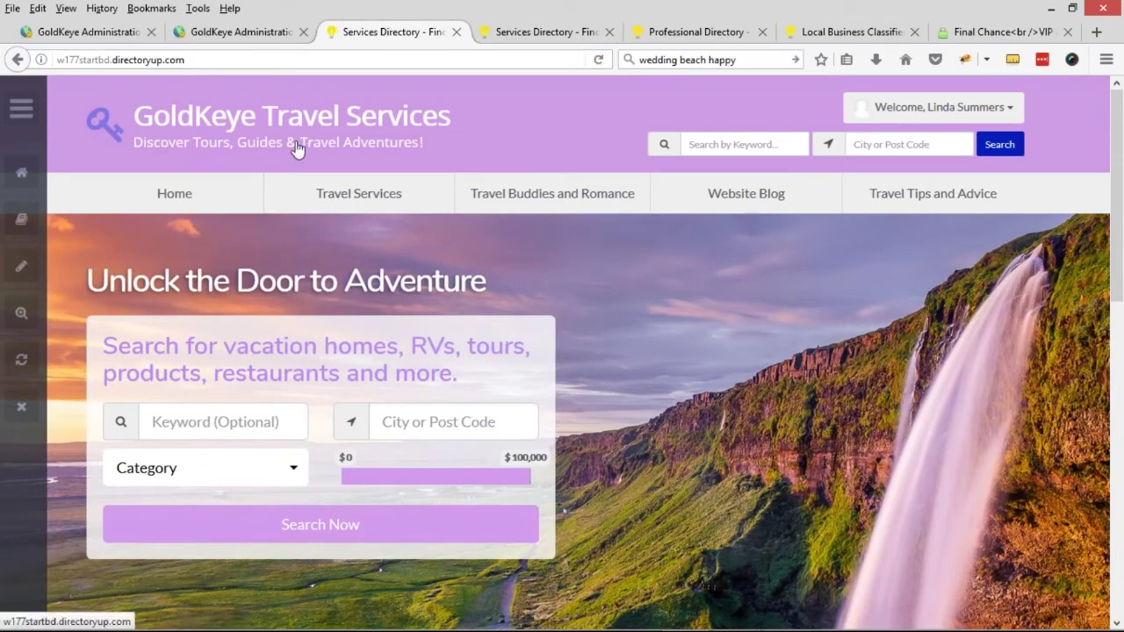
Examine the header logo and the categories listed under Travel Services in the site's main navigation
drag(102, 123, 136, 144)
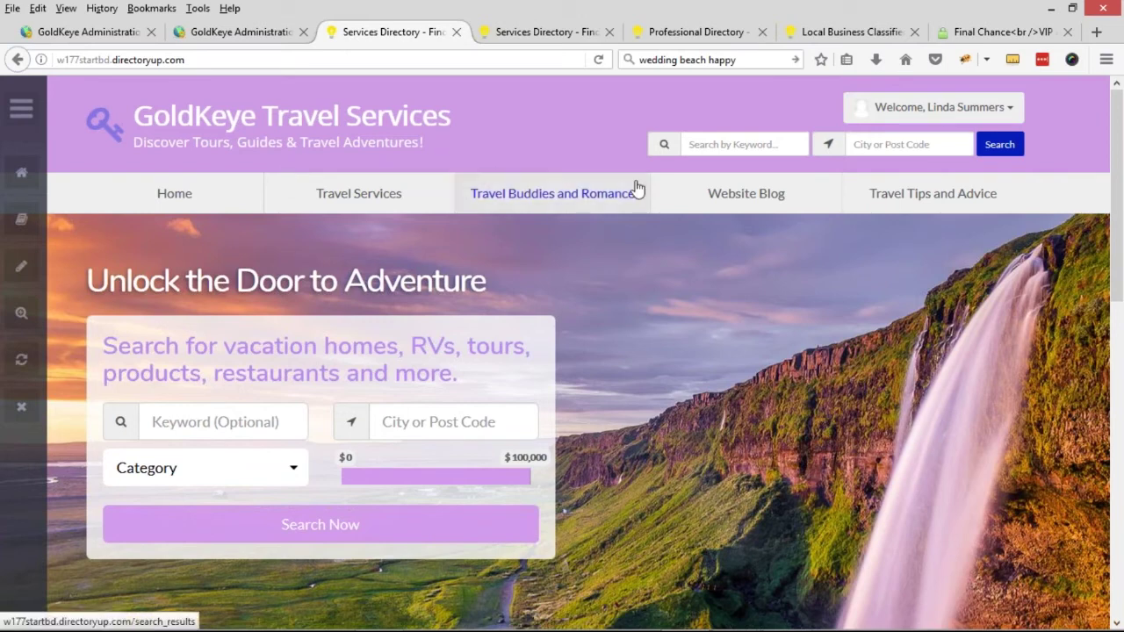
mouse_move(414, 211)
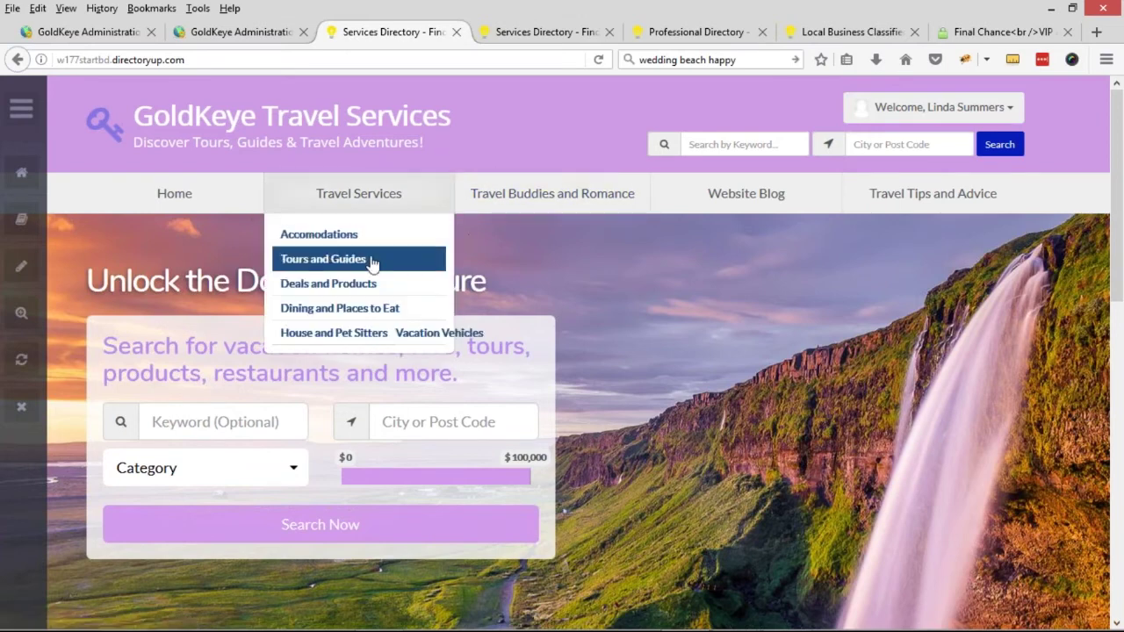
mouse_move(309, 333)
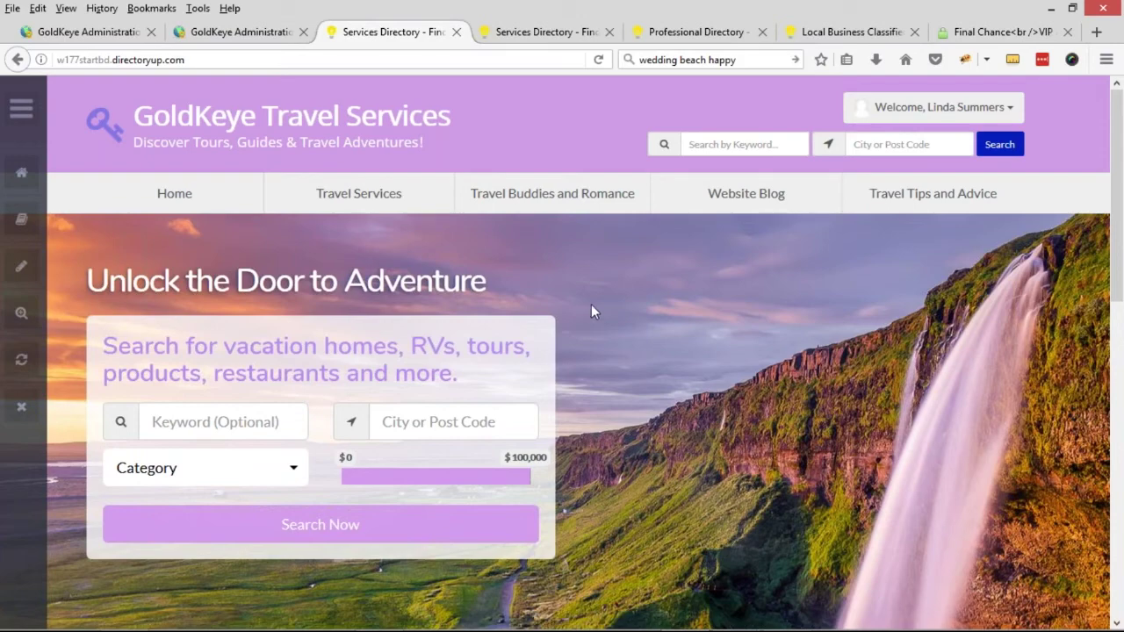
Insert "& Book" after "Discover" in the logo slogan in the admin's design settings and return to the live site
click(241, 31)
click(108, 35)
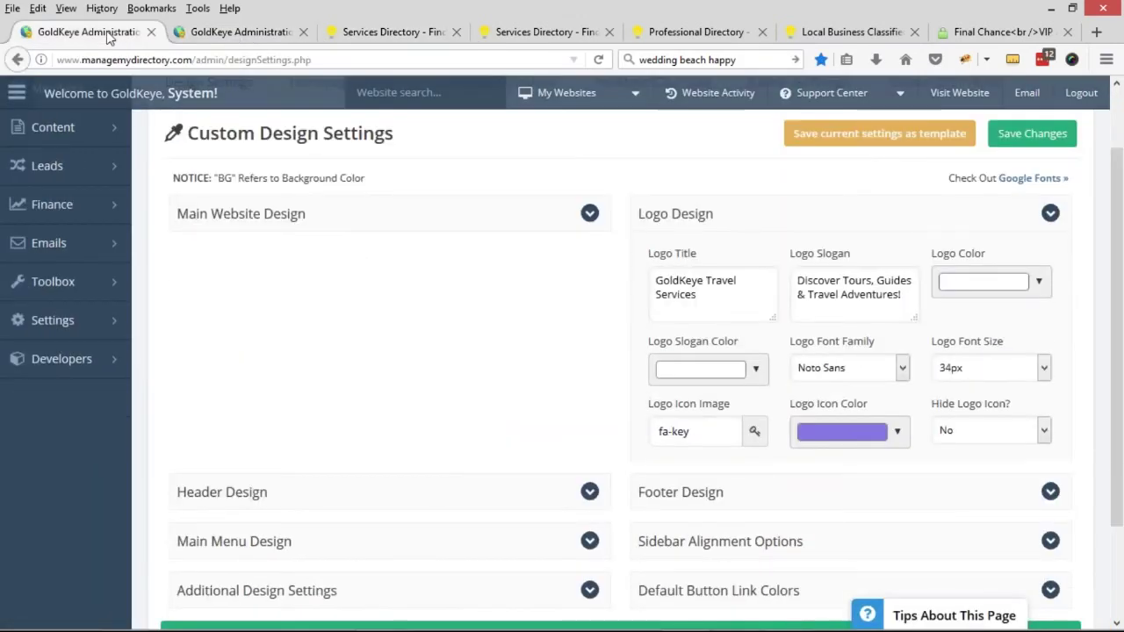
click(271, 35)
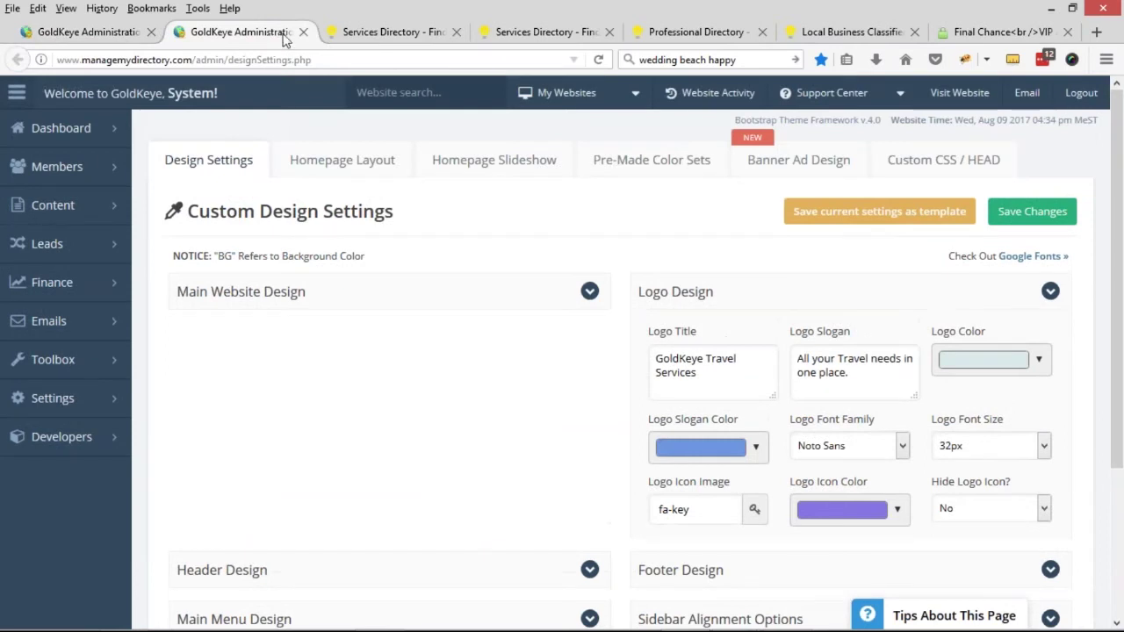
click(119, 32)
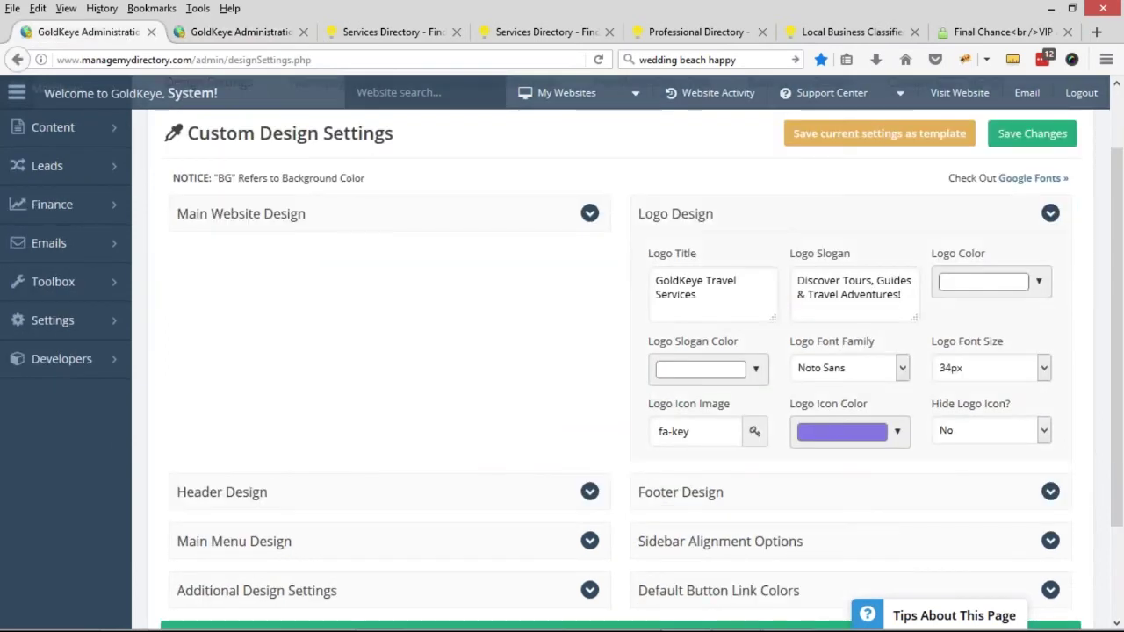
click(845, 281)
text(& Book)
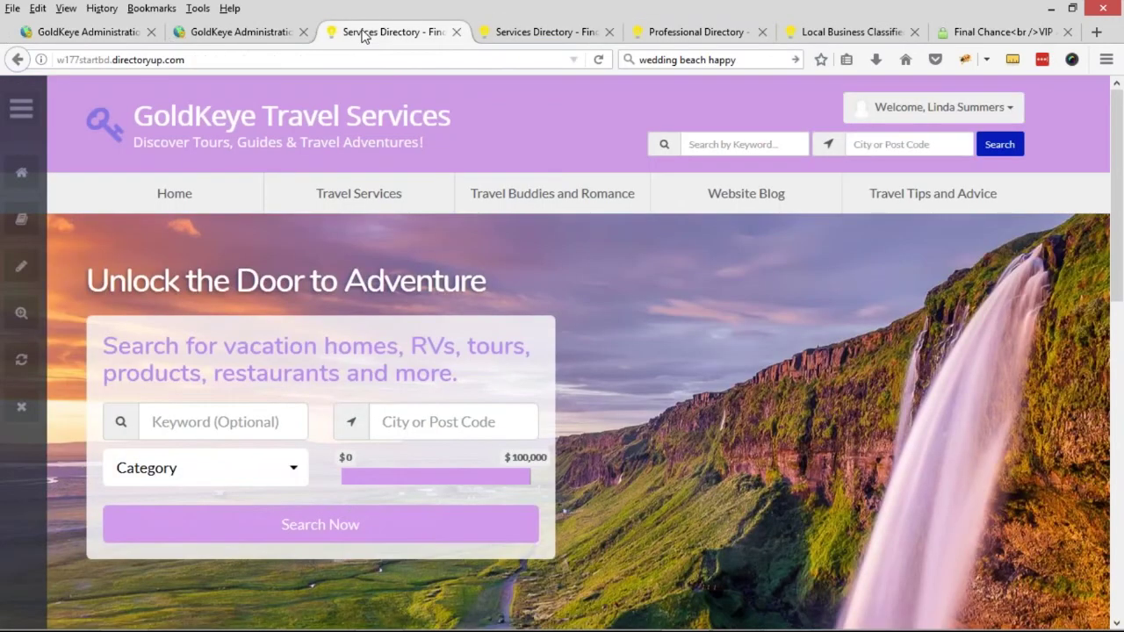
click(396, 31)
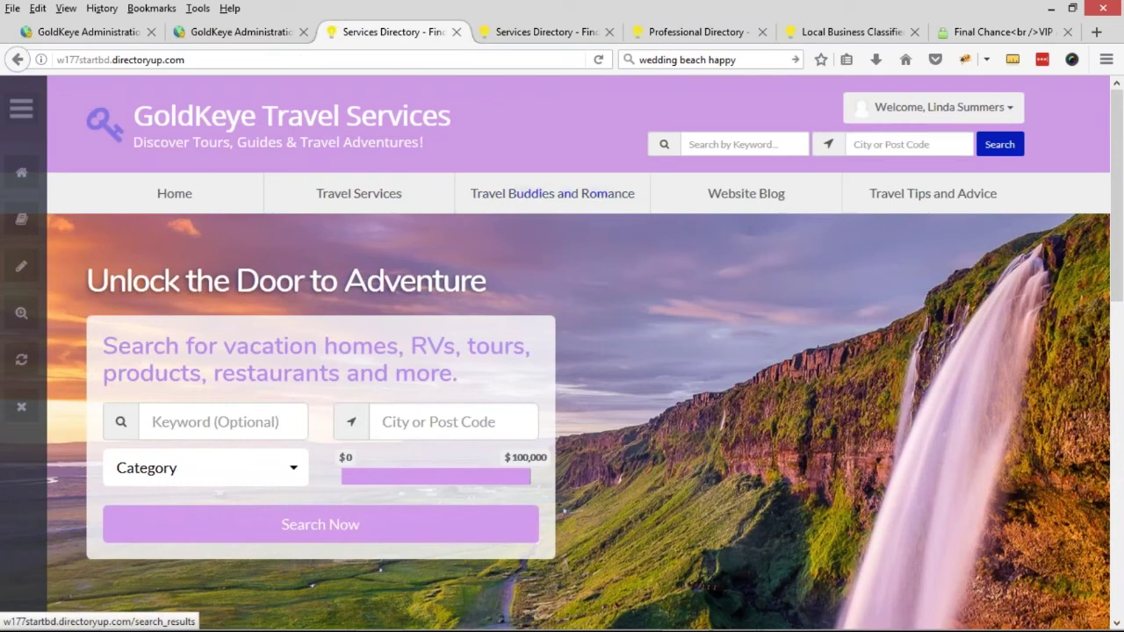
Reload the live homepage to check the slogan and remove "& Book" from the logo slogan in the admin's design settings
click(600, 61)
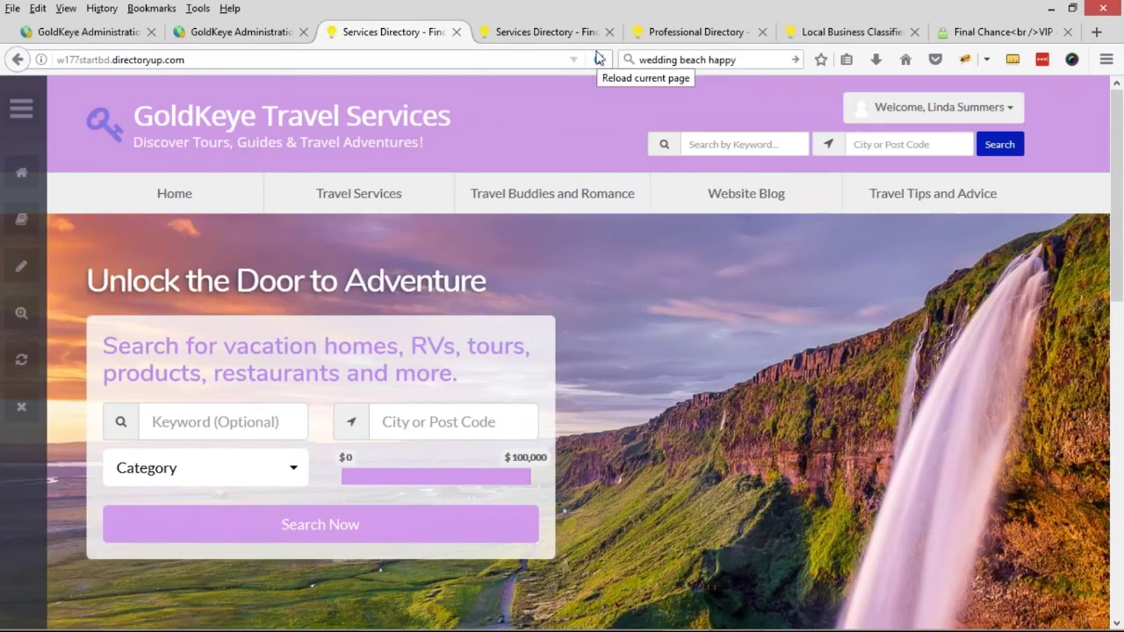
click(598, 59)
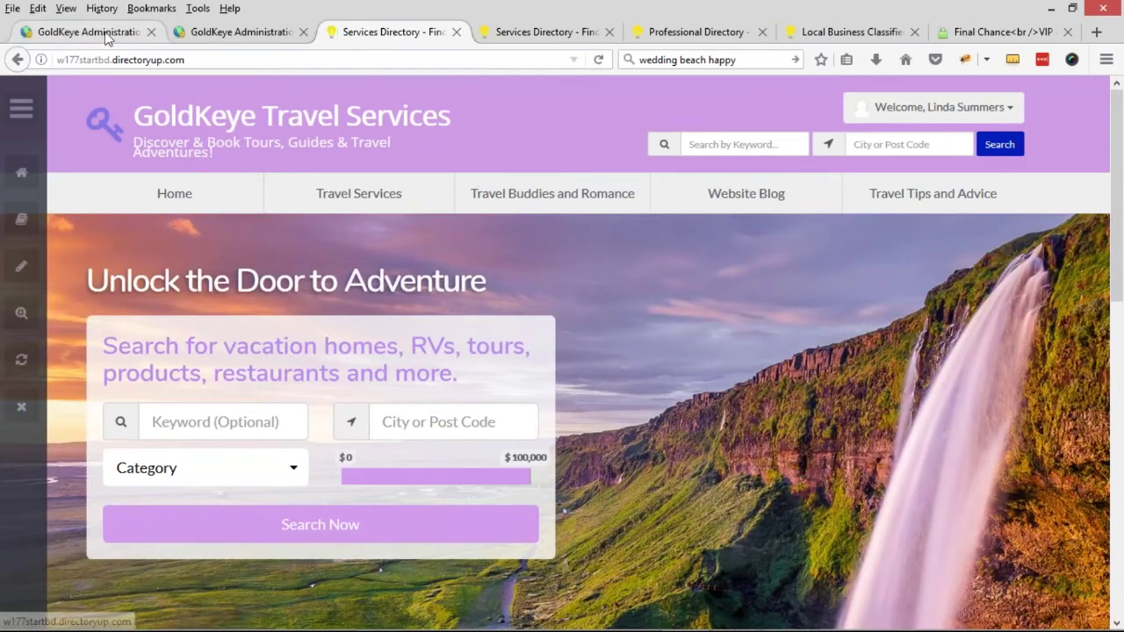
click(88, 32)
click(883, 281)
key(BackSpace)
key(BackSpace)
key(BackSpace)
key(BackSpace)
key(BackSpace)
key(BackSpace)
key(BackSpace)
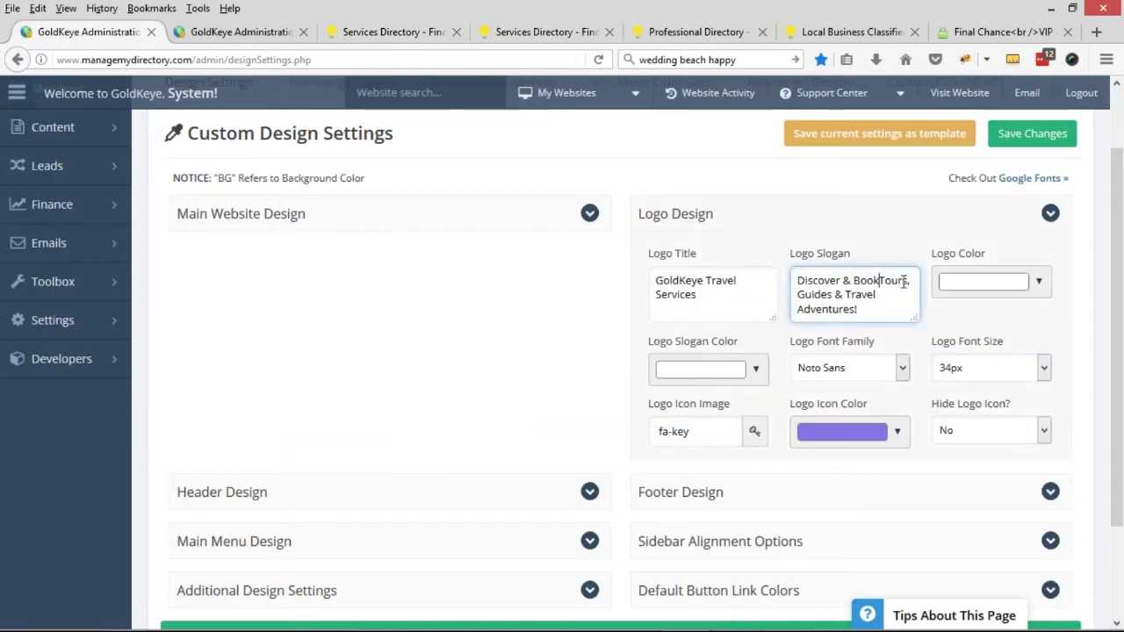
Save the shortened slogan and refresh the live homepage to view it in the header
click(1026, 136)
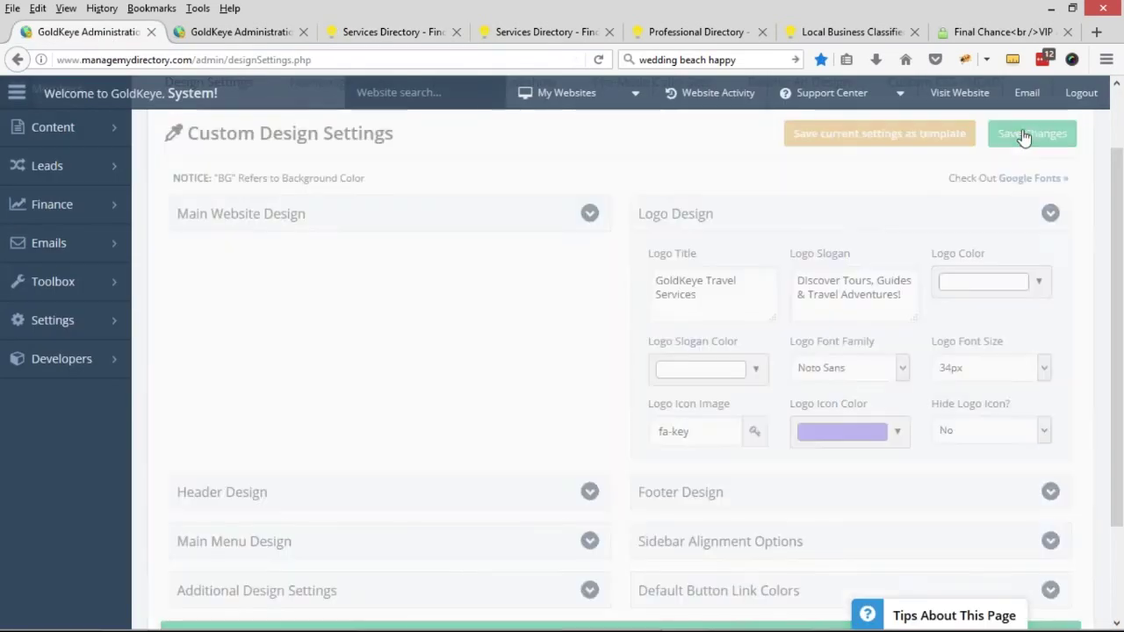
click(386, 31)
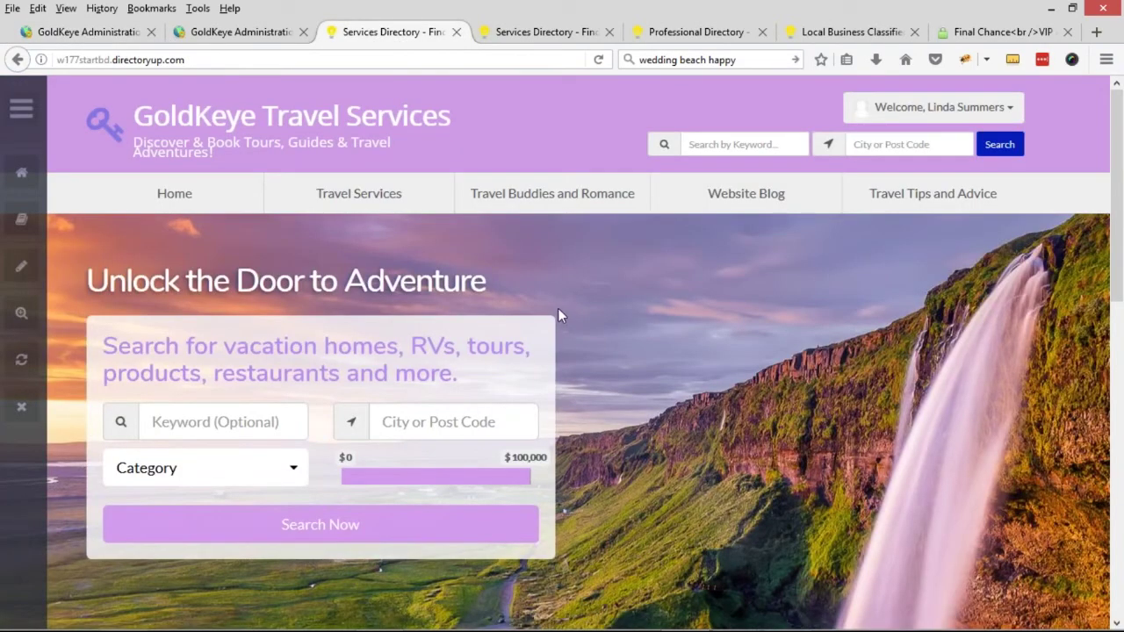
click(596, 59)
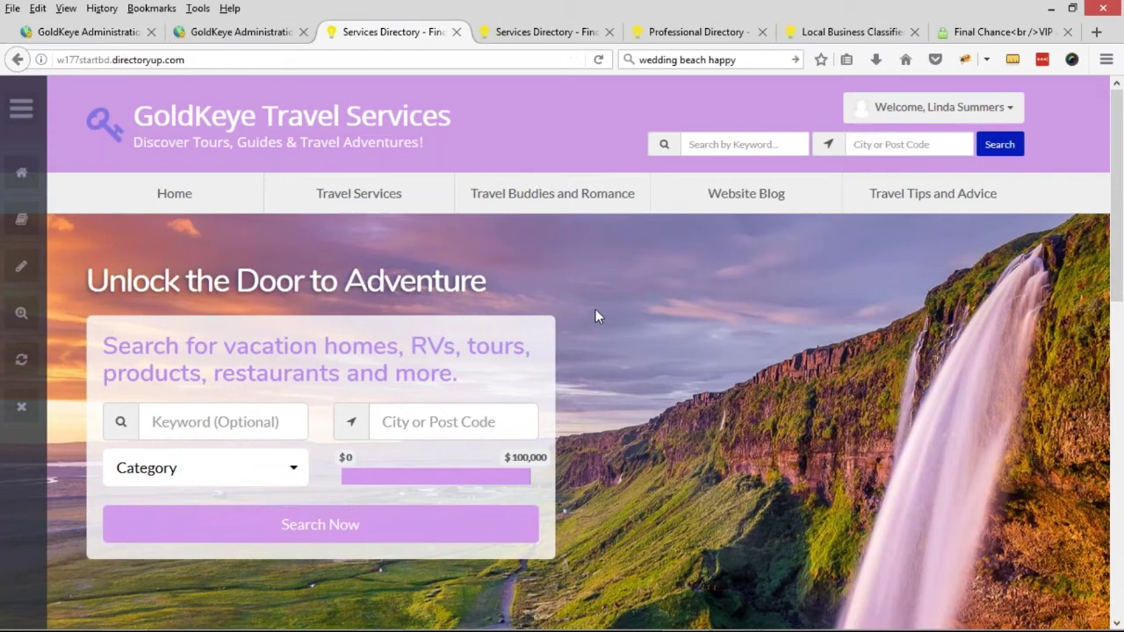
Switch to Notepad, add the lines "Pick your battles" and "Find gaps in the market" below the slogan, and minimize the notes
key(alt+Tab)
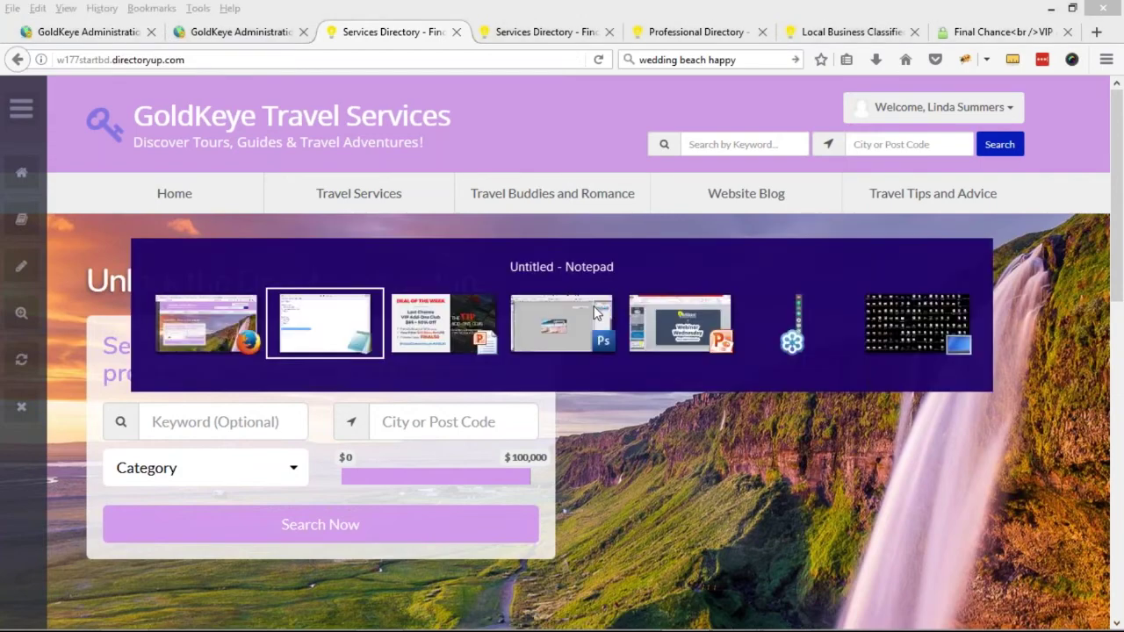
click(318, 442)
key(Return)
key(Return)
text(Pick your battles )
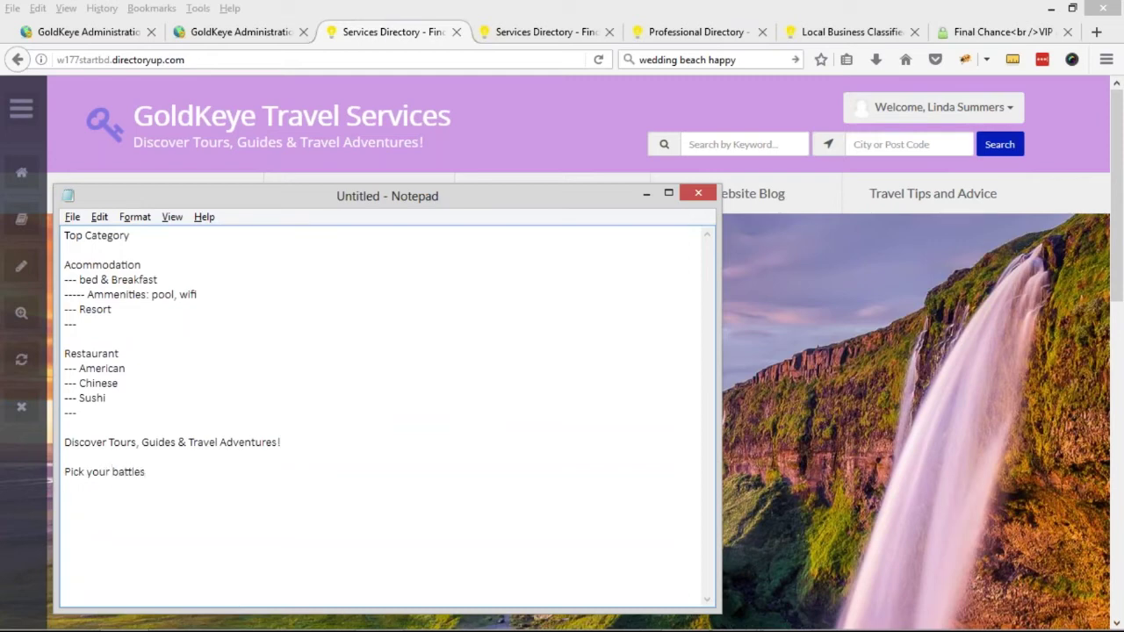
text(Find gaps in the market)
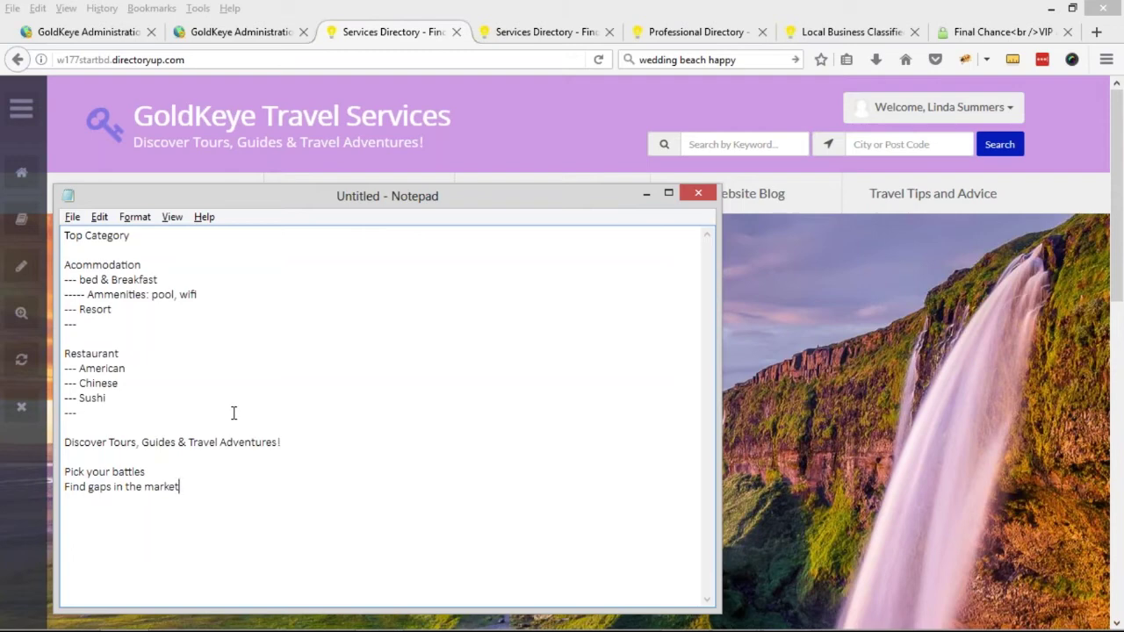
click(645, 195)
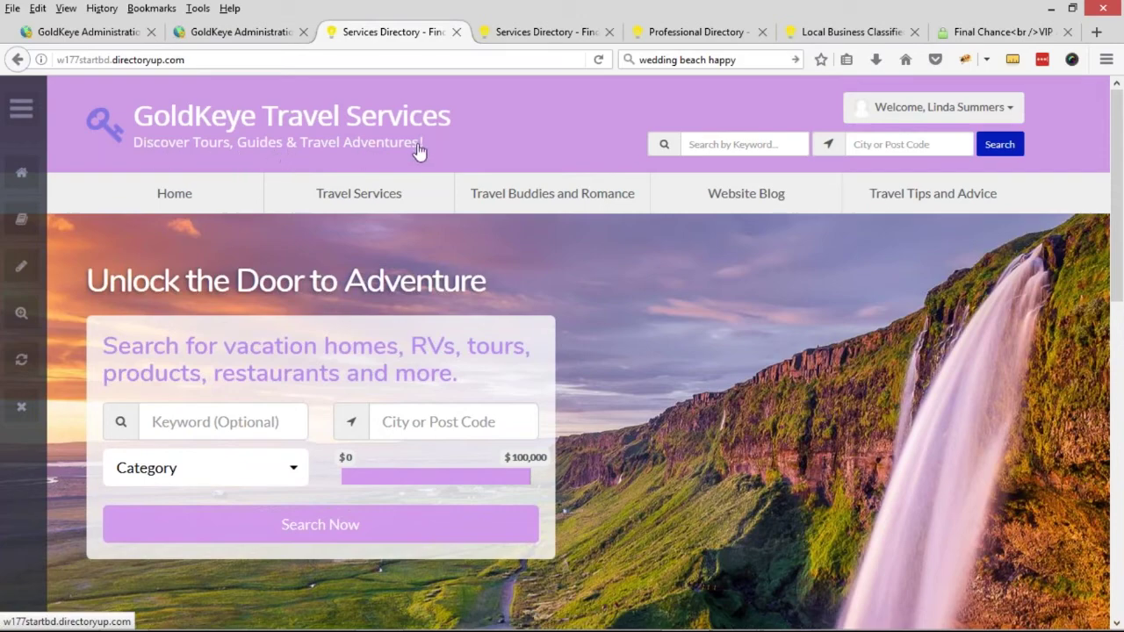
Bring the Notepad notes back up and cut the whole category outline above the slogan, from Top Category through Restaurant
key(alt+Tab)
click(130, 416)
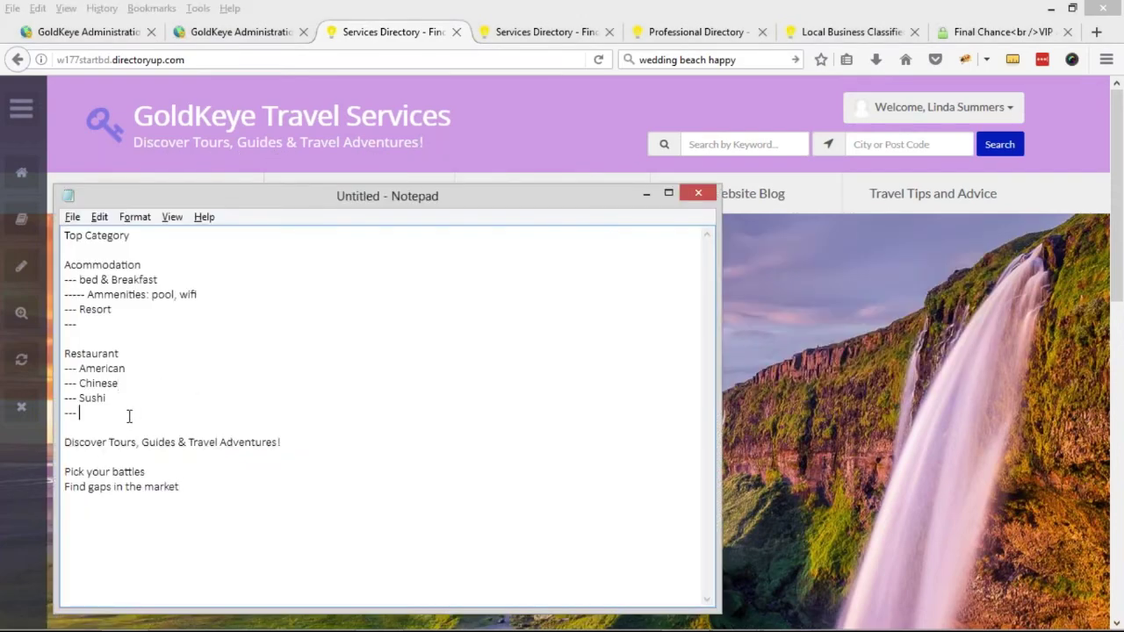
drag(129, 416, 51, 233)
key(ctrl+x)
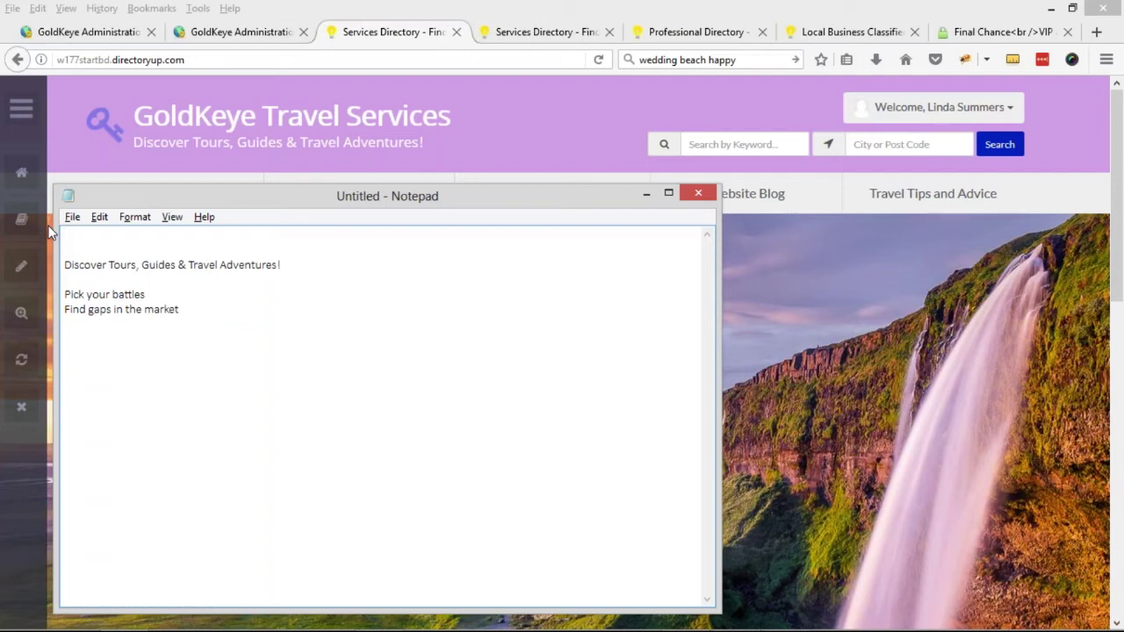
Write "Top-Level- Types of activies" and "Location Input- Where they are going" at the start of the notes
text(Top-Level- Types of activies)
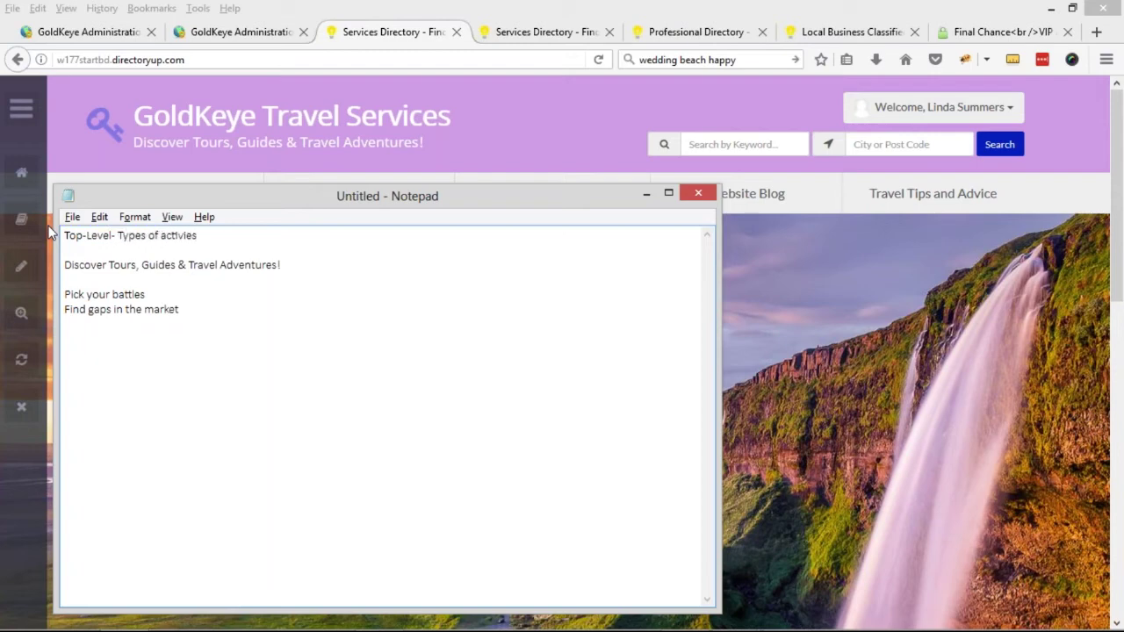
key(Return)
text(Loca)
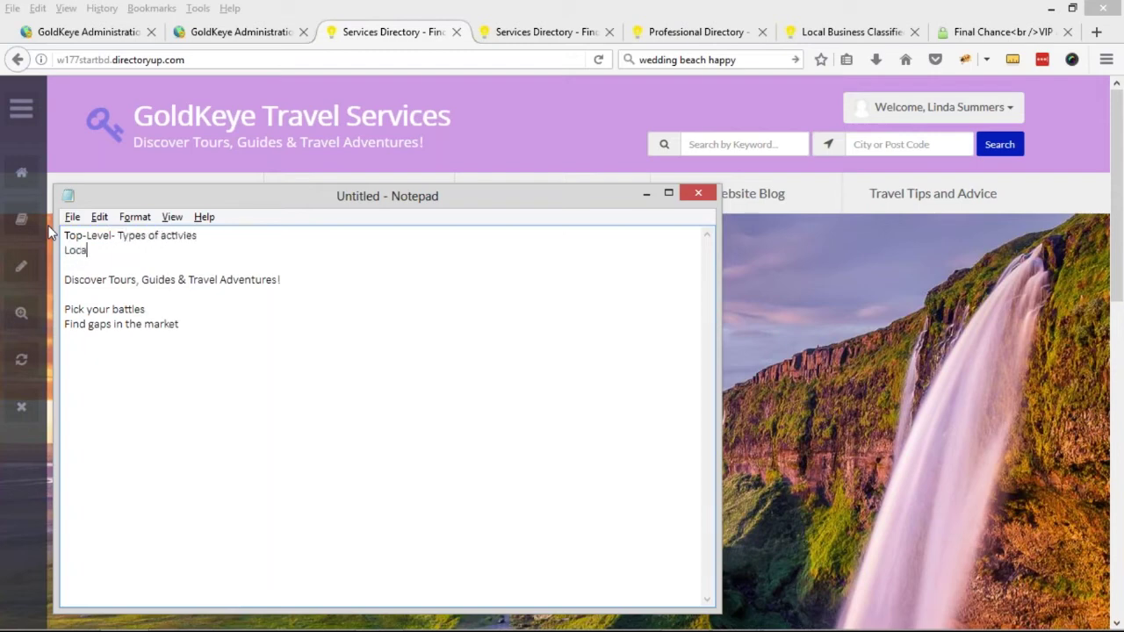
text(tion Input- Where they are going)
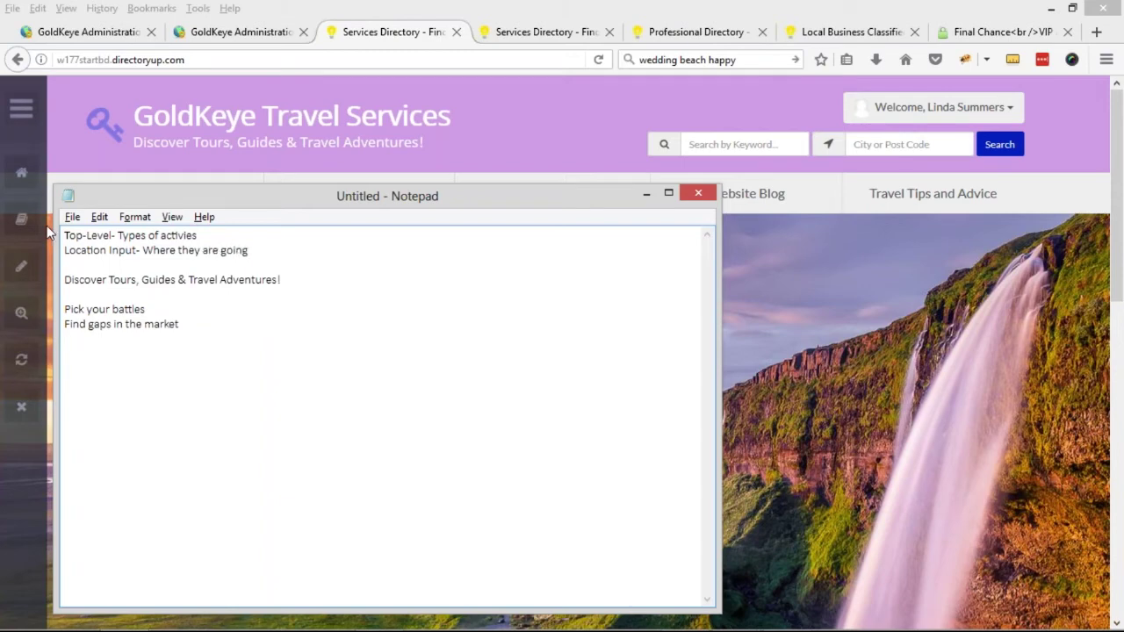
Highlight the activity-type and location descriptions in the notes in turn, and minimize Notepad to look at the live homepage
drag(118, 236, 322, 236)
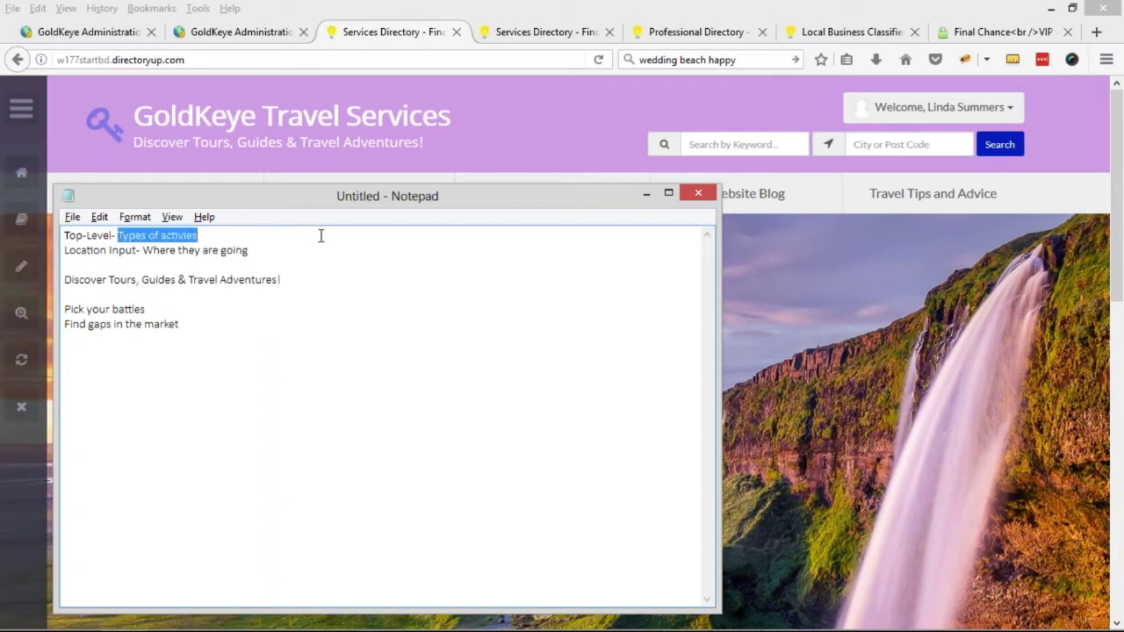
drag(143, 250, 302, 249)
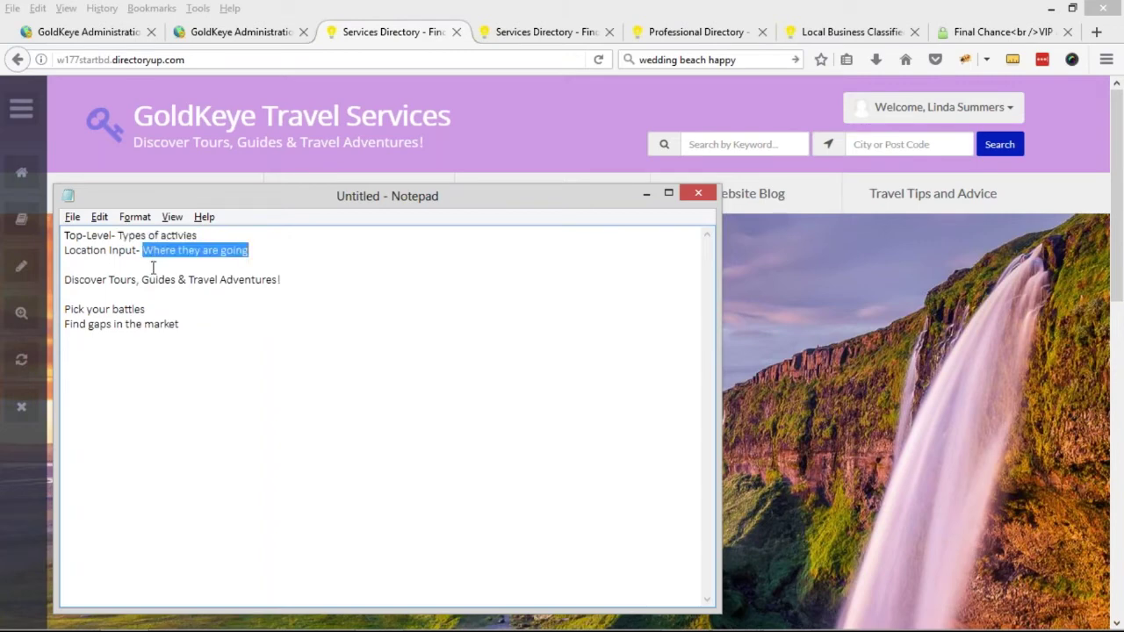
click(230, 304)
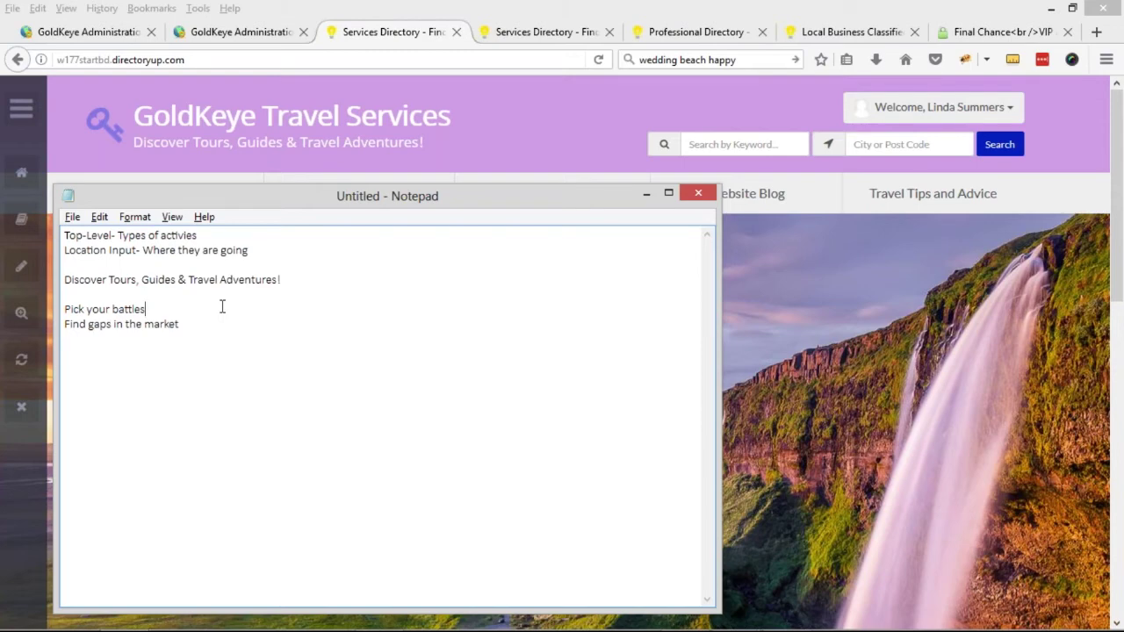
click(260, 336)
click(646, 192)
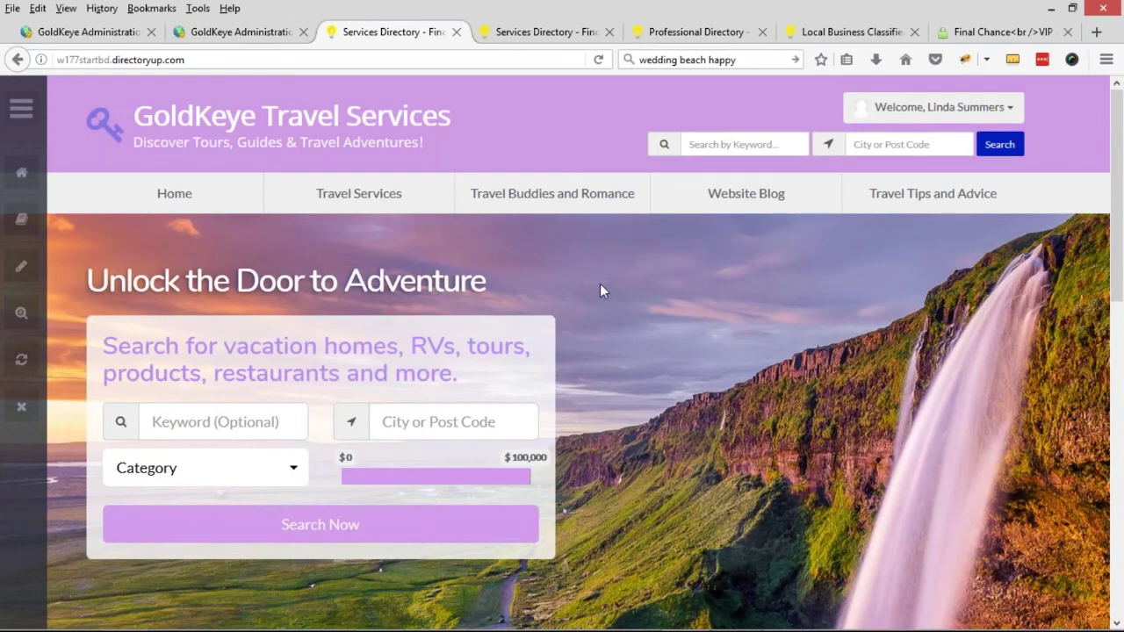
Reopen the Notepad notes and prefix the "Find gaps in the market" and "Pick your battles" lines with "---"
key(alt+Tab)
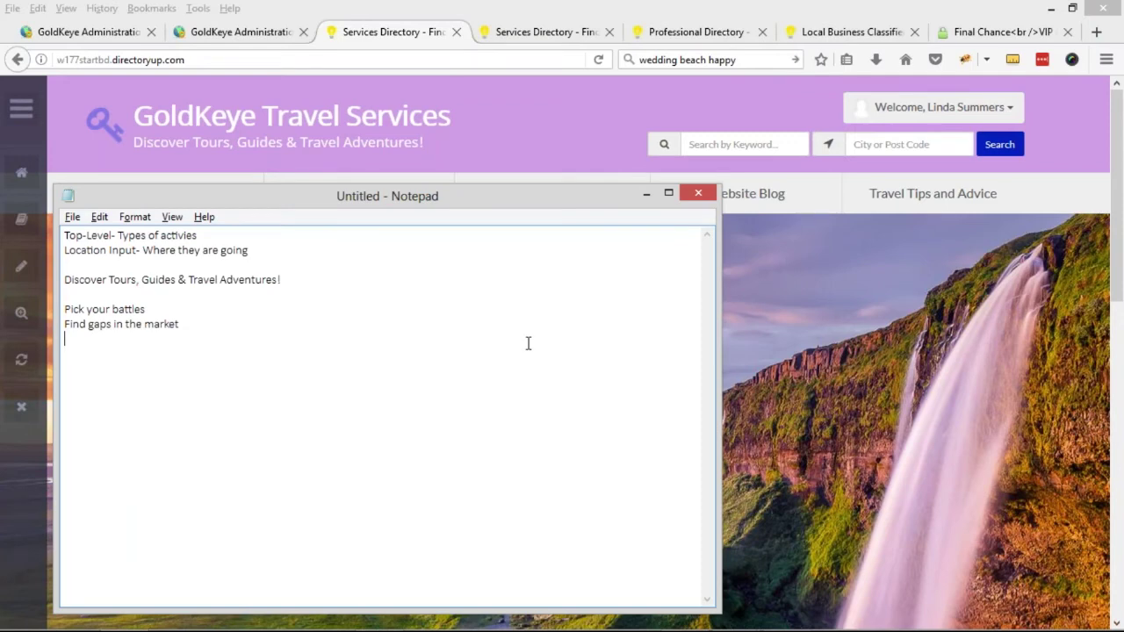
click(65, 327)
text(---)
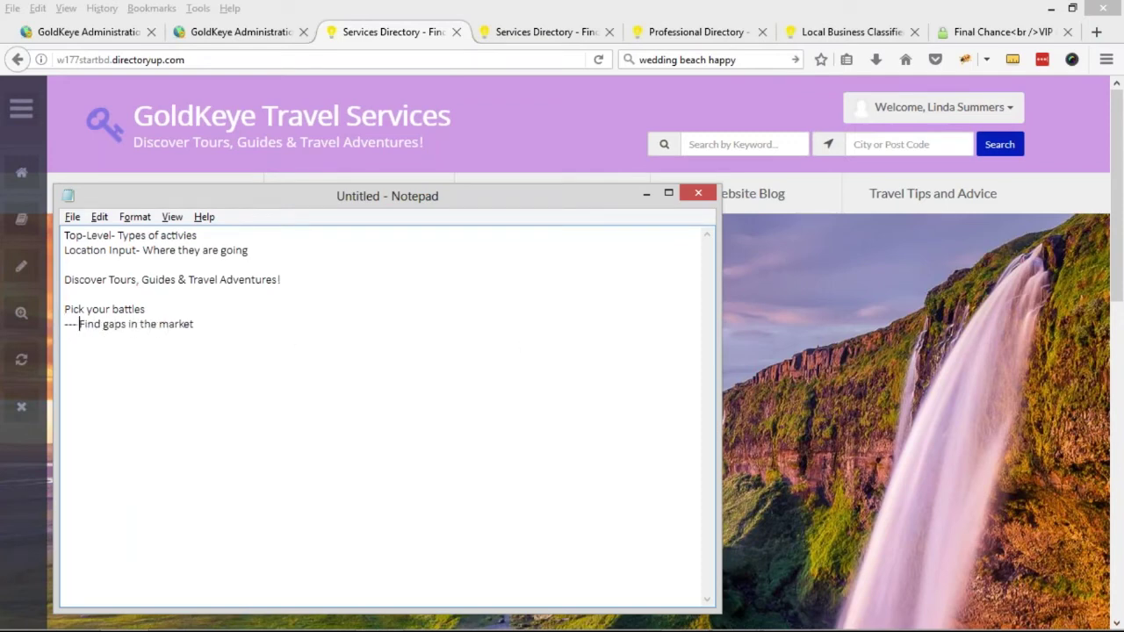
click(64, 312)
text(---)
click(233, 324)
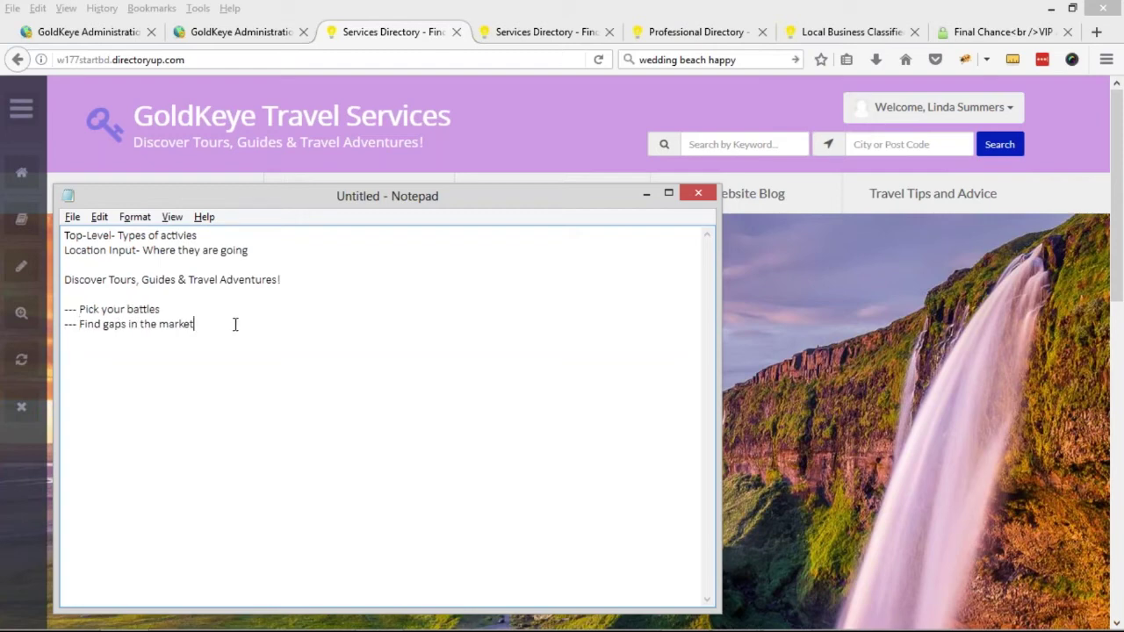
Add a list with "buS Tours", "Cruises" and "Zip lining" below the market notes, after a blank line
key(Return)
key(Return)
text(buS Tours )
text(Cruises)
key(Return)
text(Zip lining)
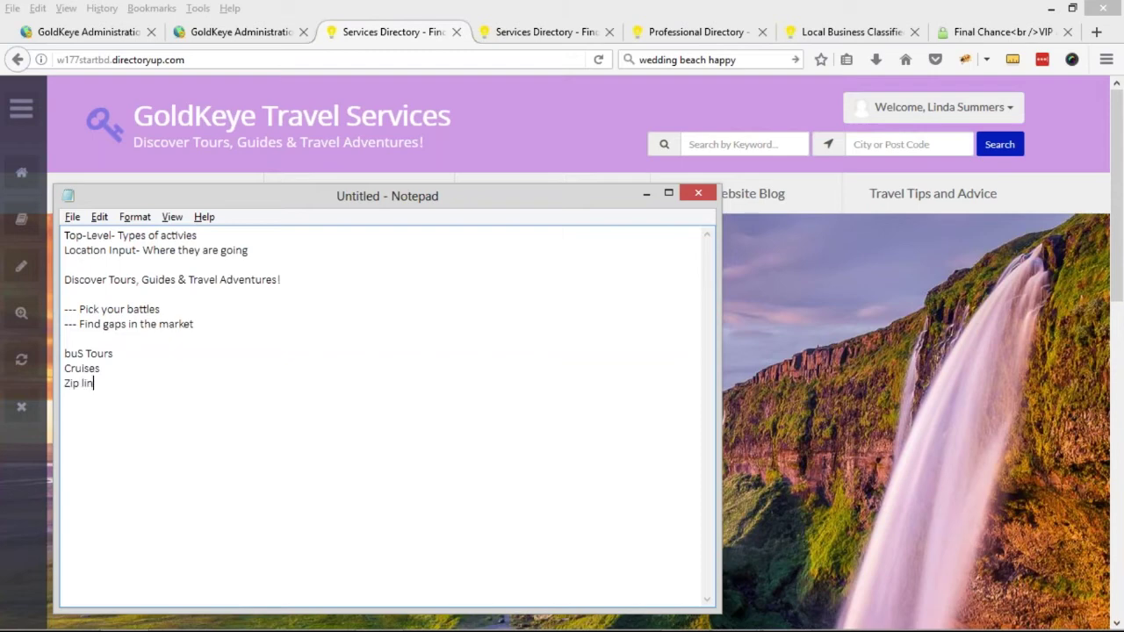
Start an "Outdoor Activies" group in the notes with "=== zip lining" as its first subcategory
key(Return)
key(Return)
text(Outdoor Activies====)
key(BackSpace)
text(zip lining)
key(BackSpace)
key(BackSpace)
key(BackSpace)
key(BackSpace)
text(ning)
key(Return)
Add "=== white water rafting" and "=== hiking" under Outdoor Activies and remove the spare "===" marker after them
text(=== w)
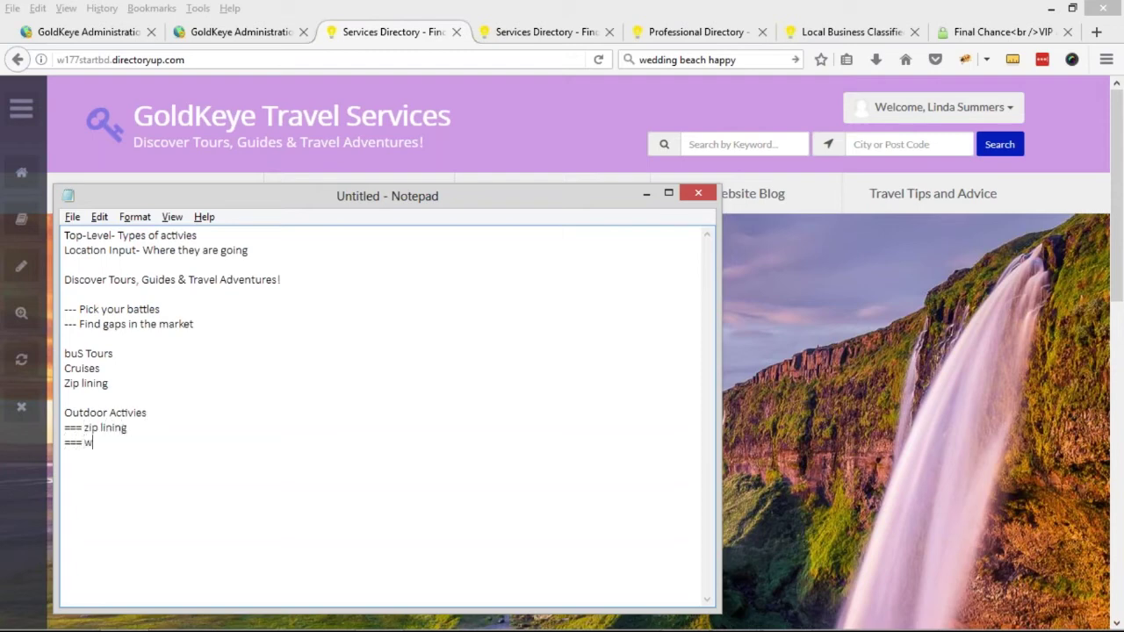
text(hite water raf)
text(ting )
text(=== )
text(hiking)
key(Return)
text(===)
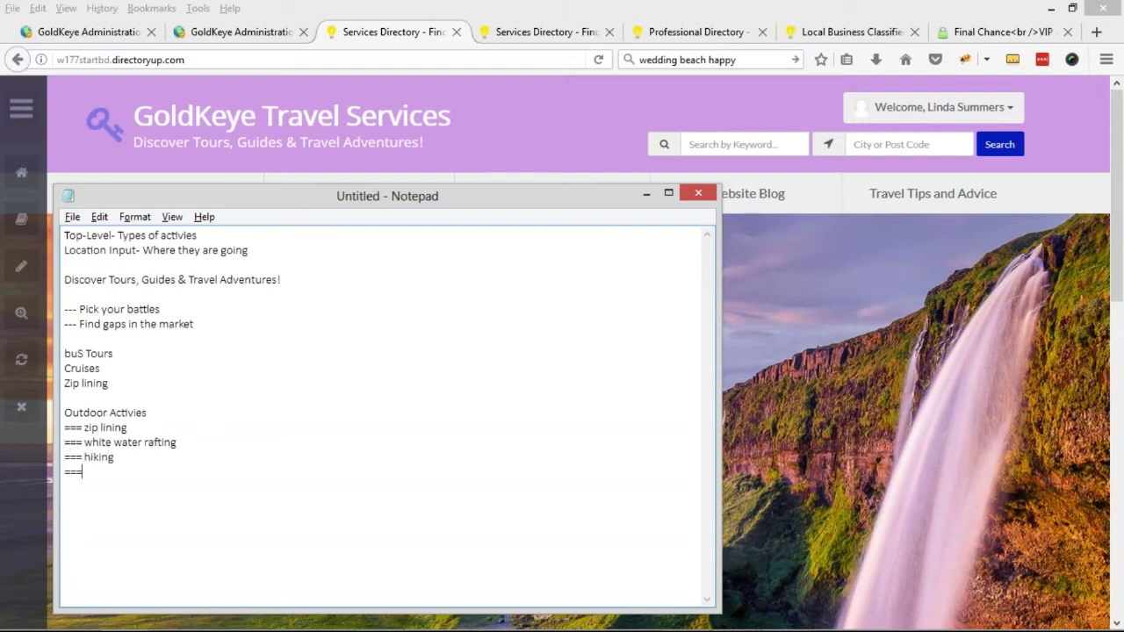
key(BackSpace)
key(BackSpace)
key(BackSpace)
Add a "Food Activies" group with the subcategory "=== cooking classes" and start another "===" line
key(Return)
text(Food Activies)
key(Return)
text(=== cooking classes)
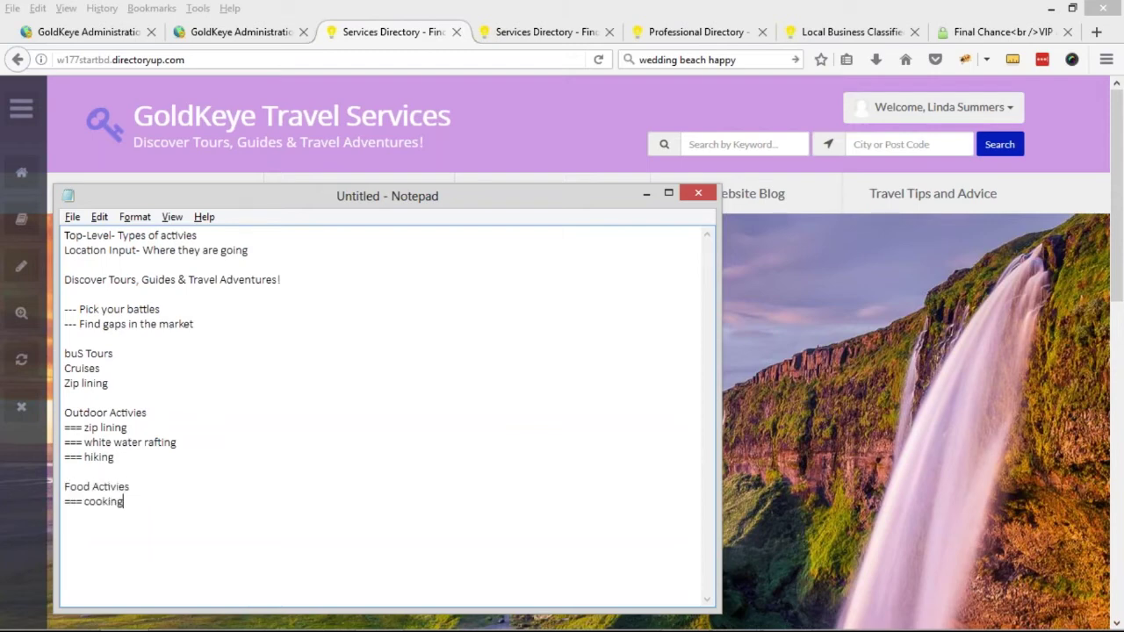
key(Return)
text(===)
Return to Firefox and load brilliantdirectories.com in the tab showing the classifieds demo
click(485, 171)
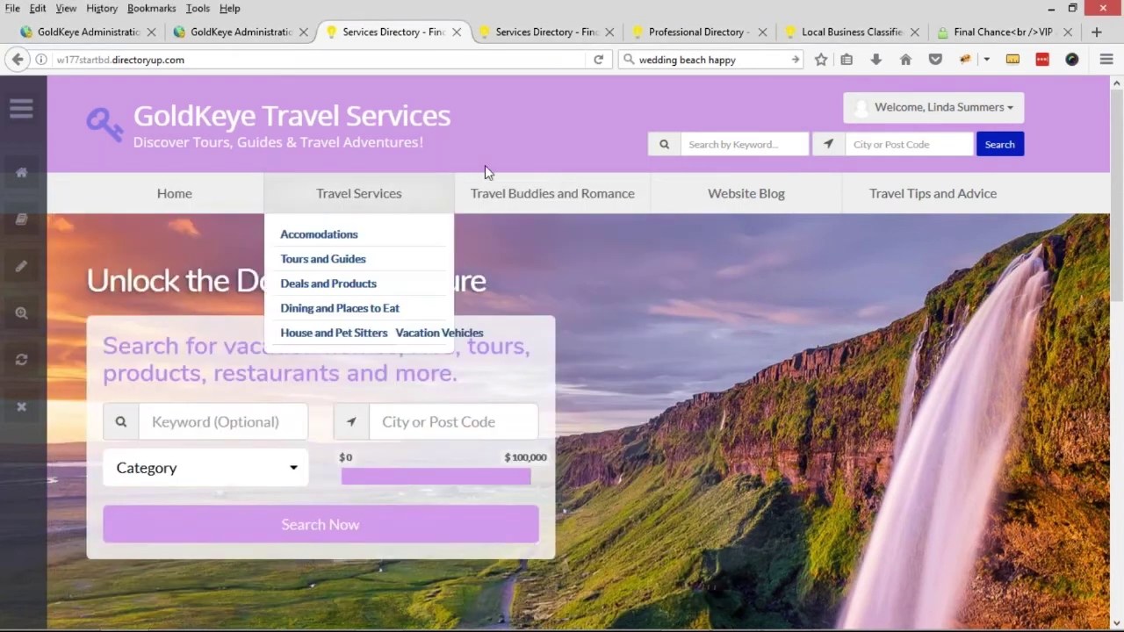
click(880, 31)
click(250, 35)
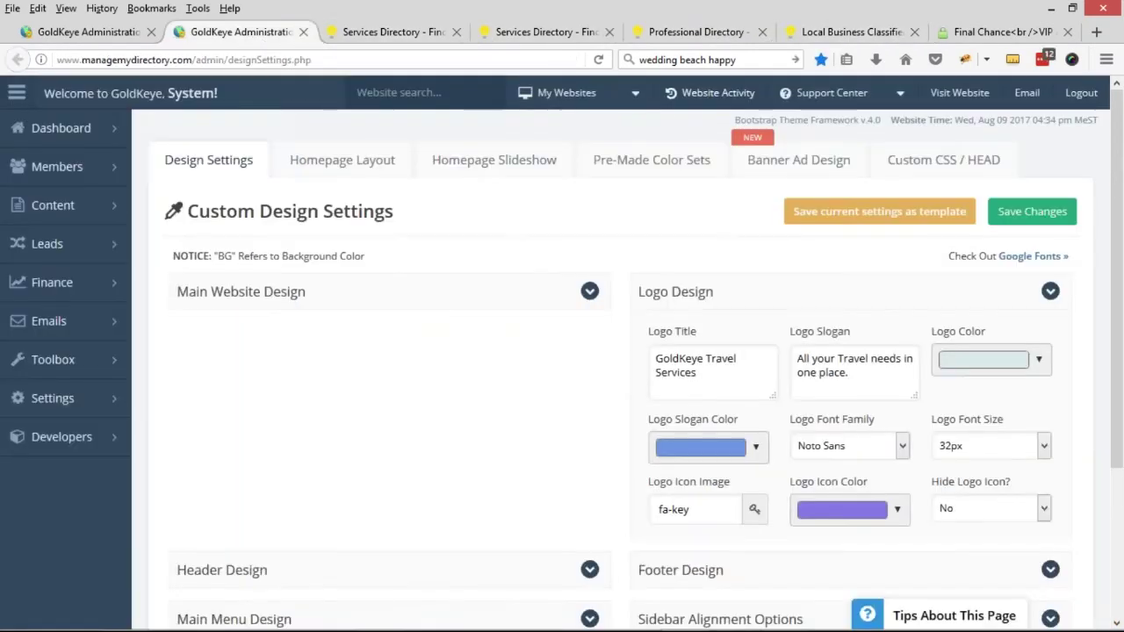
click(527, 32)
click(668, 32)
click(825, 35)
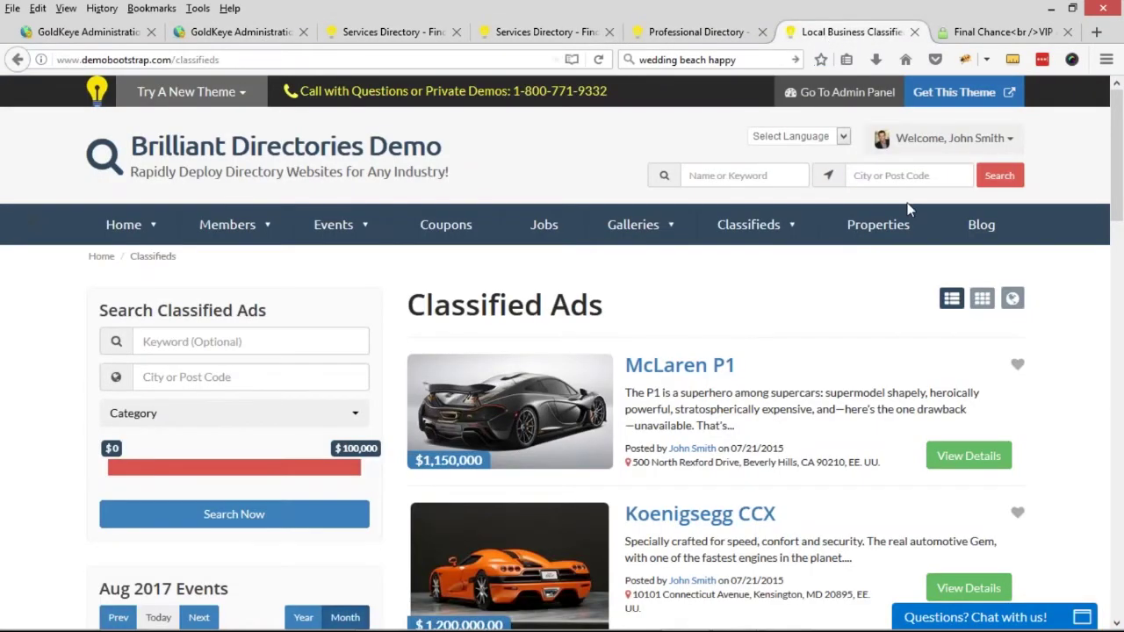
click(506, 58)
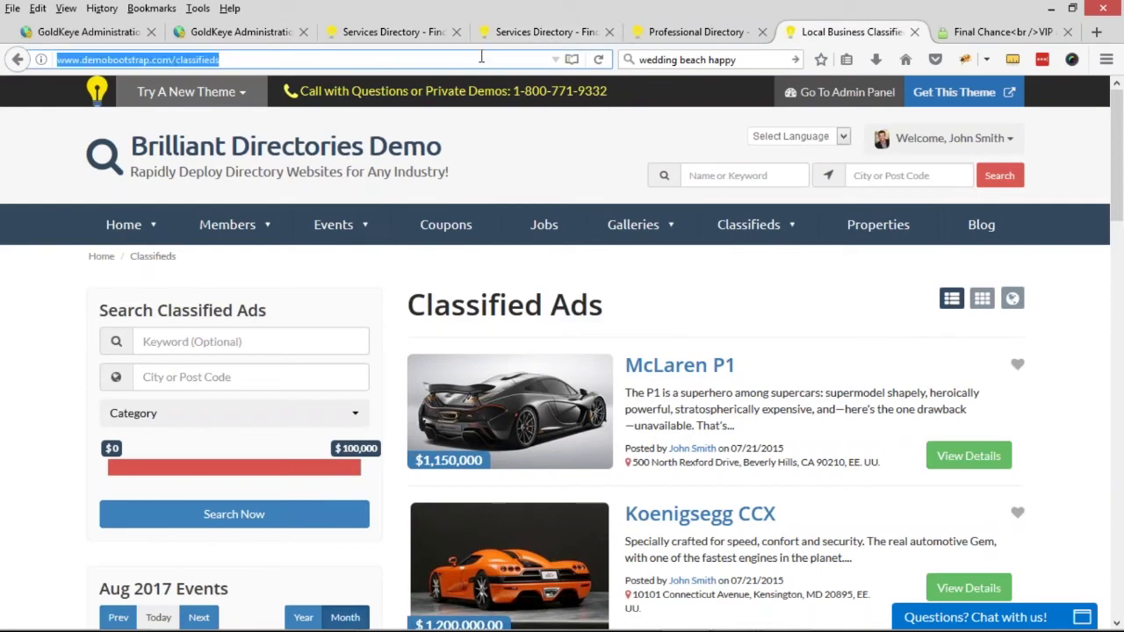
text(brilliantdirectories.com)
key(Return)
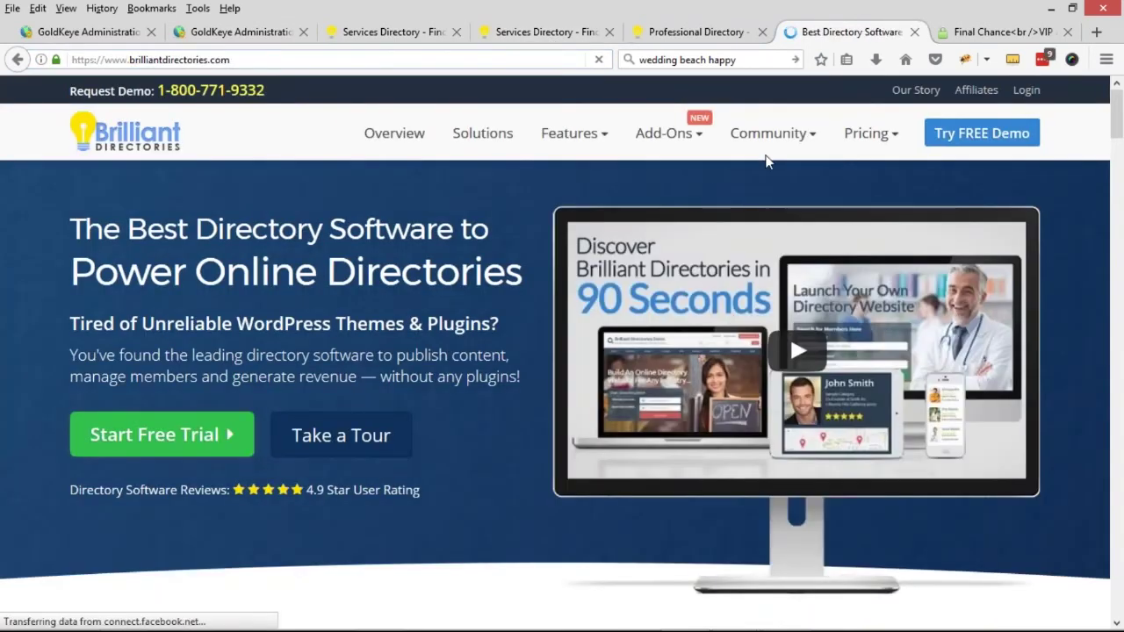
Open Maintenance Tools from the Brilliant Directories site's add-on options
mouse_move(768, 158)
mouse_move(669, 141)
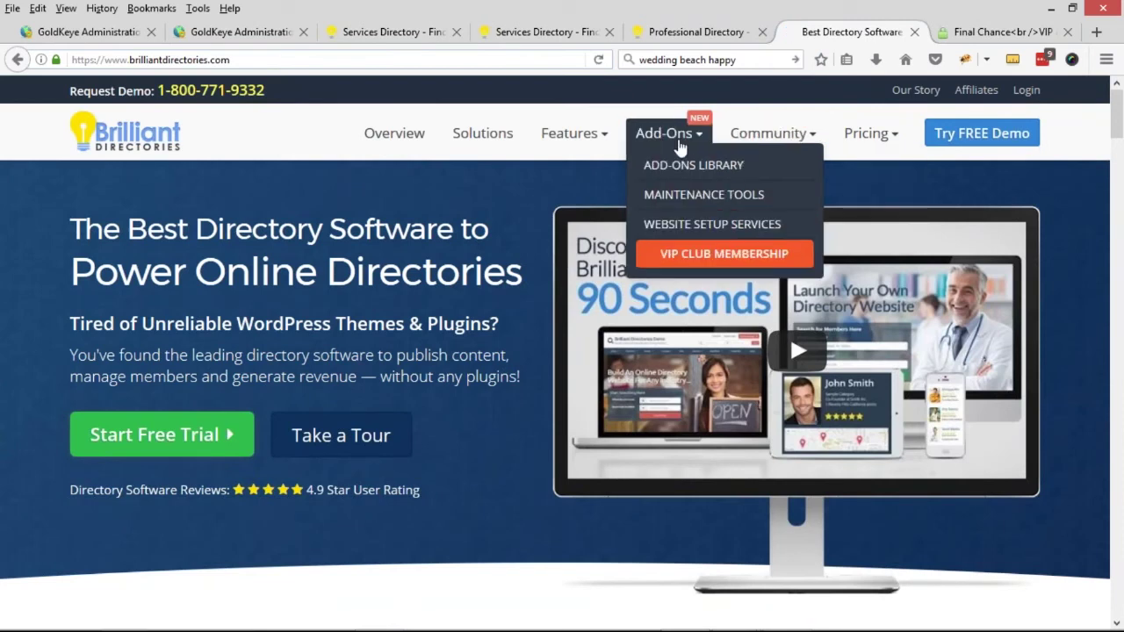
click(682, 203)
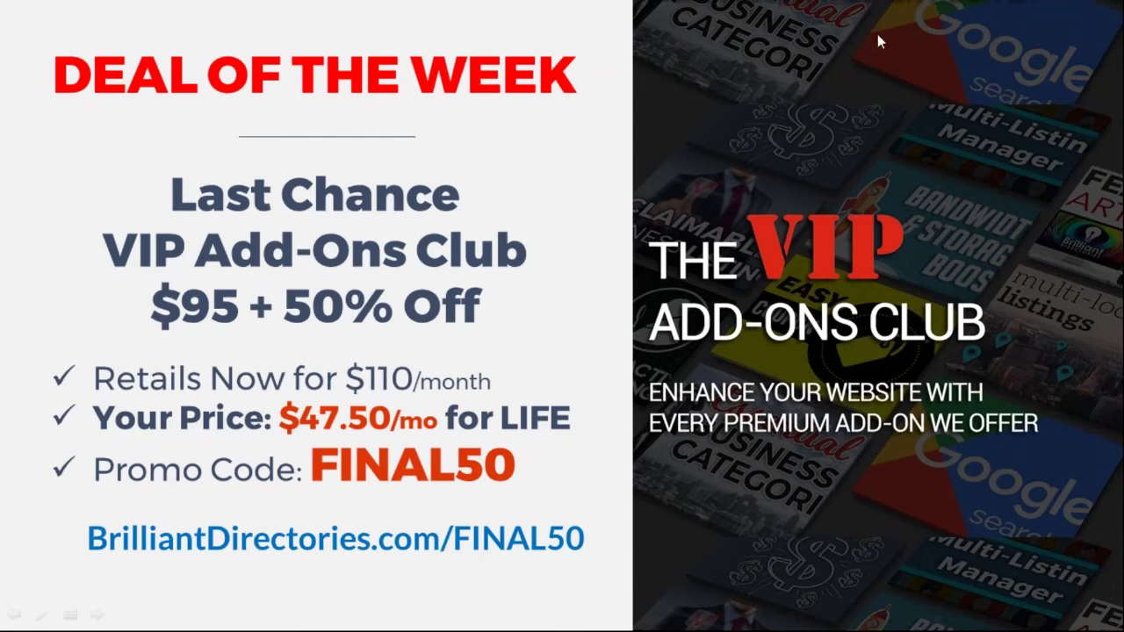
Switch from the Deal of the Week slideshow to Firefox with the E.P.I.C. Tribe account dashboard
key(alt+Tab)
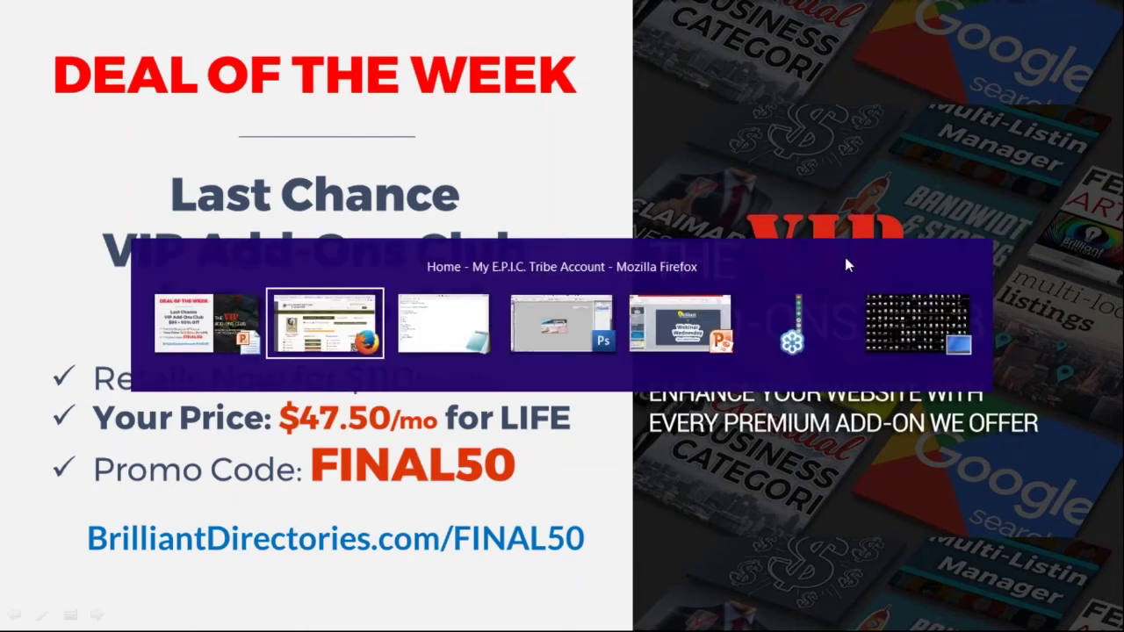
key(Tab)
key(shift+Tab)
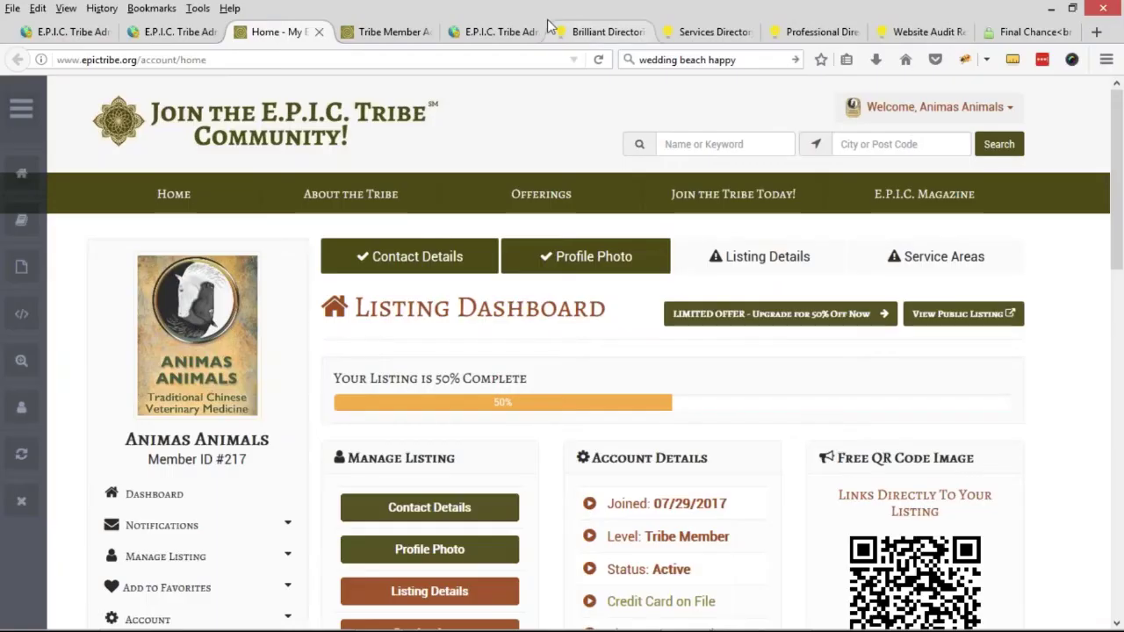
Load demobootstrap.com in the tab showing the Website Audit Review page
click(587, 33)
click(698, 33)
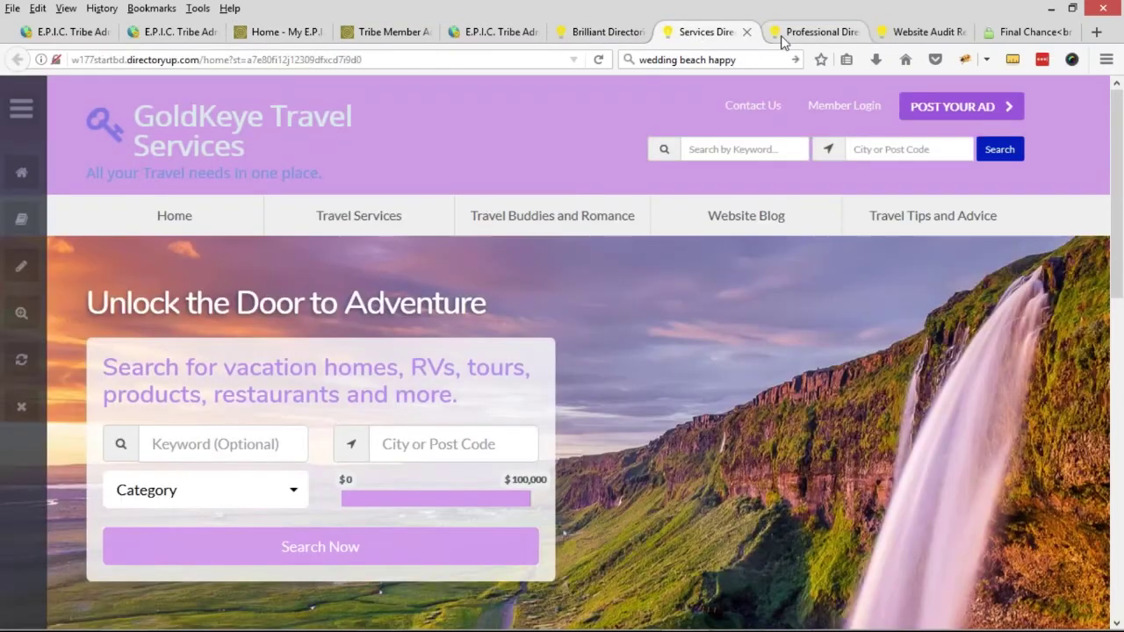
click(781, 35)
click(922, 31)
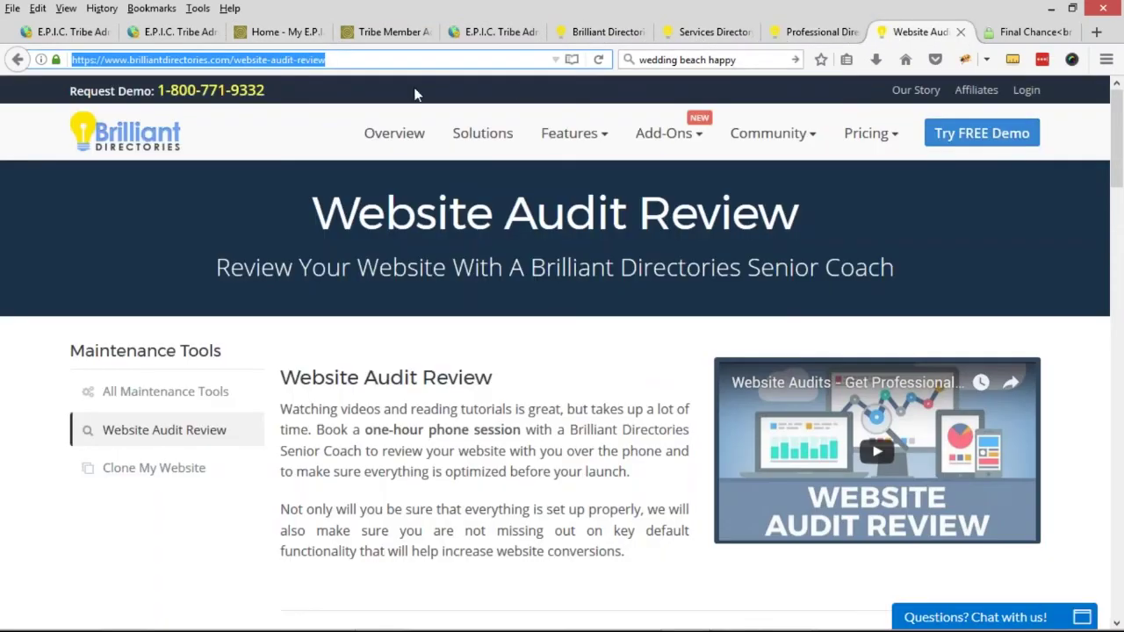
text(dem)
key(Return)
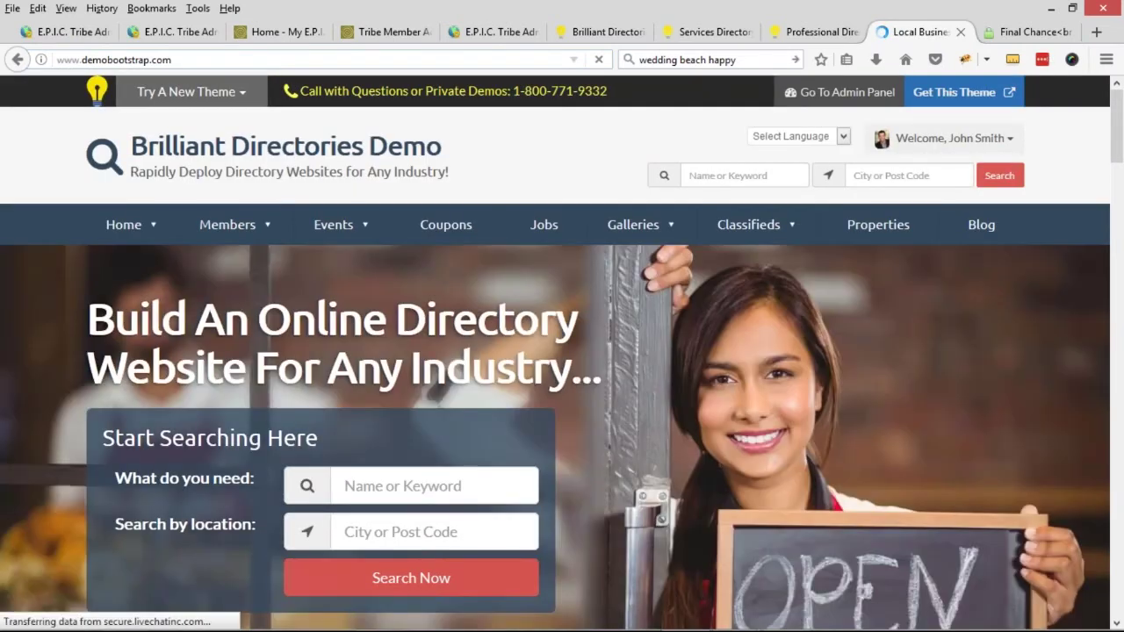
Search the Brilliant Directories demo site for listings located in Los Angeles
click(427, 533)
text(a)
key(BackSpace)
text(los)
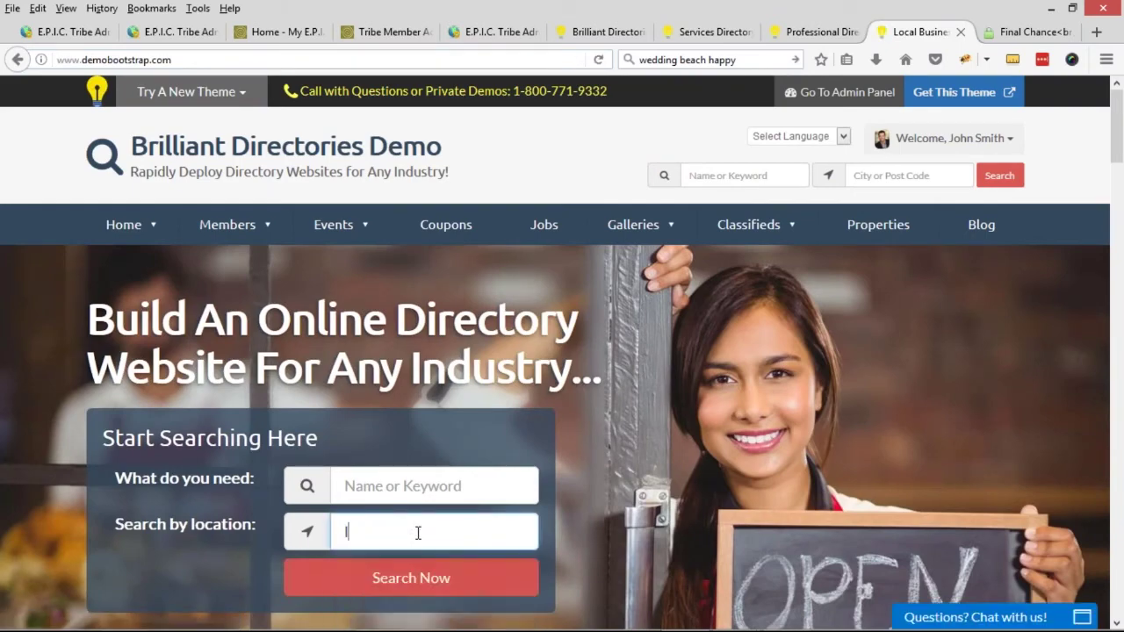
click(386, 565)
click(407, 577)
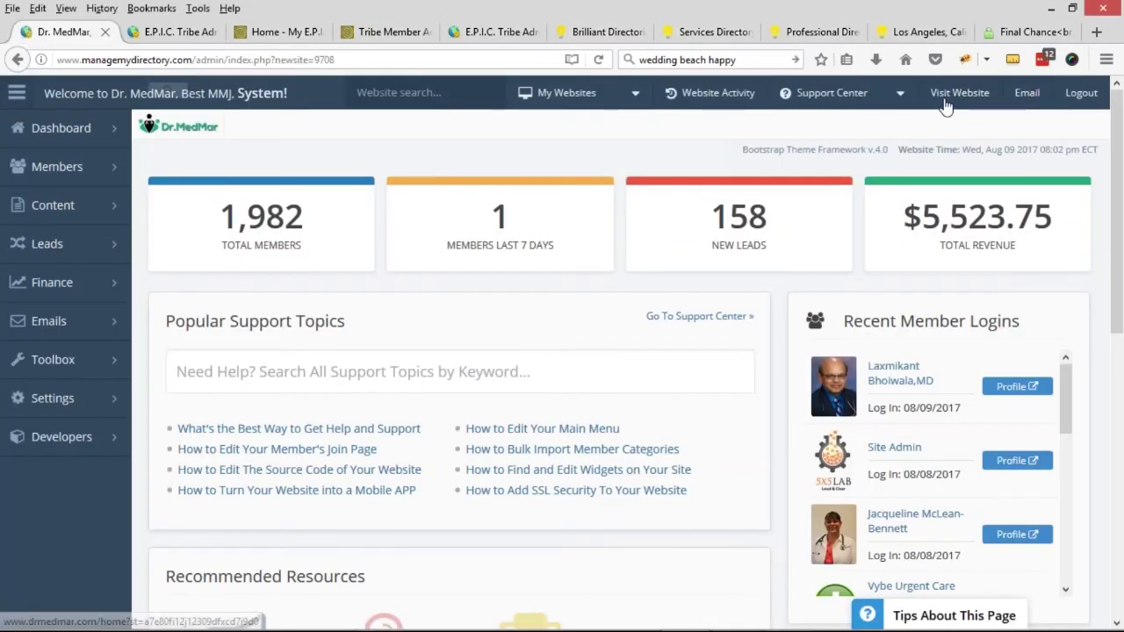
Open the public Dr. MedMar website from its admin dashboard and look over the homepage banner and location search
click(946, 106)
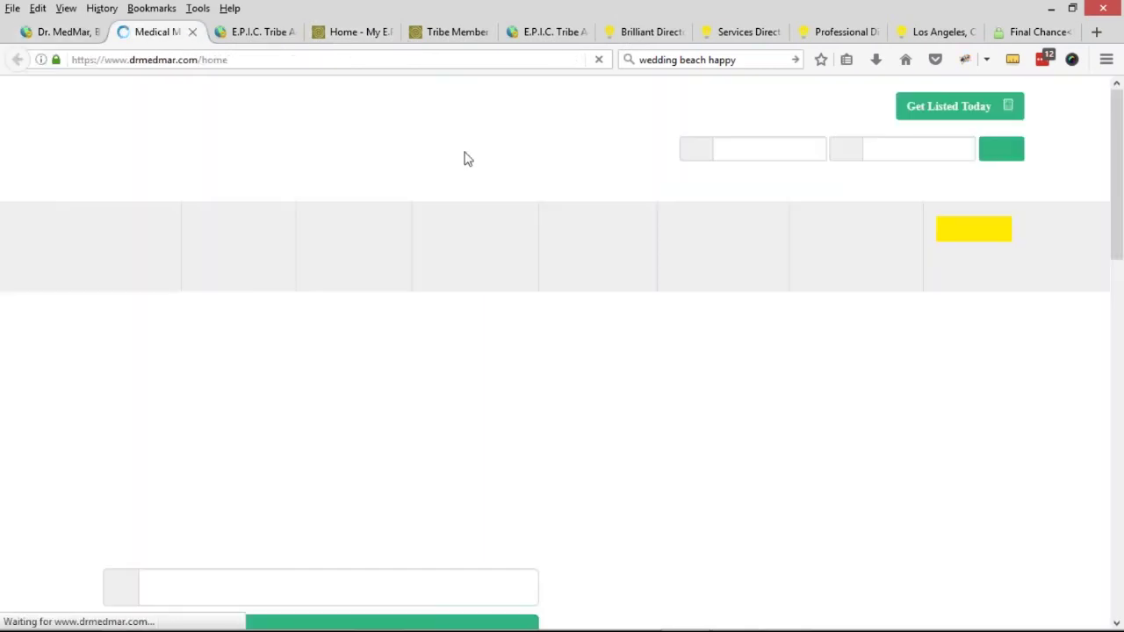
scroll(562, 346, down, 1)
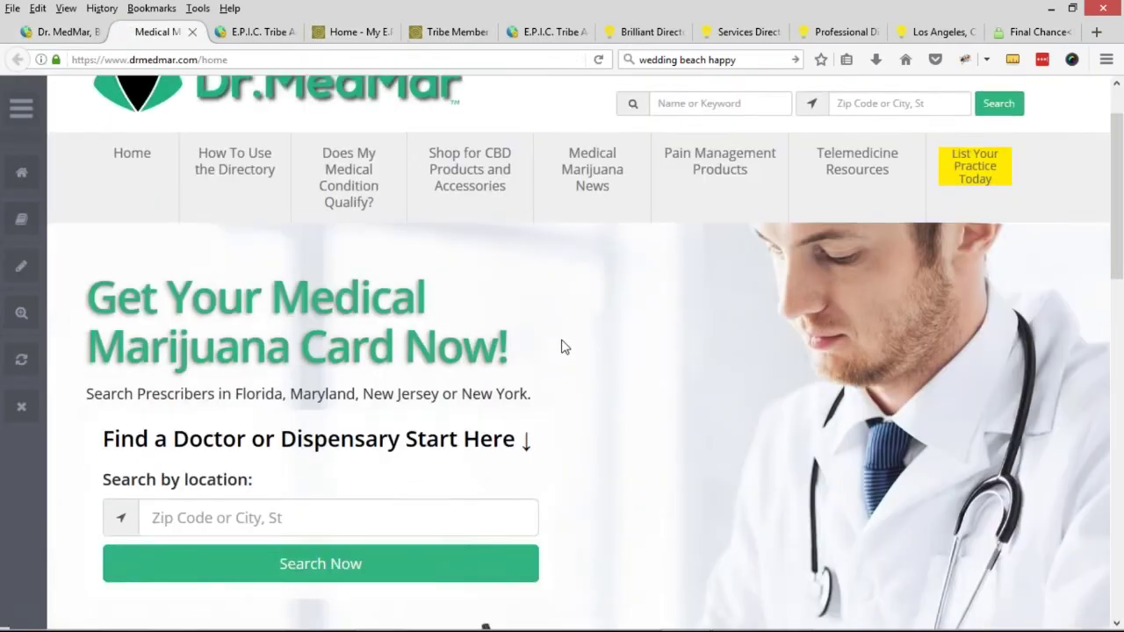
scroll(673, 454, down, 1)
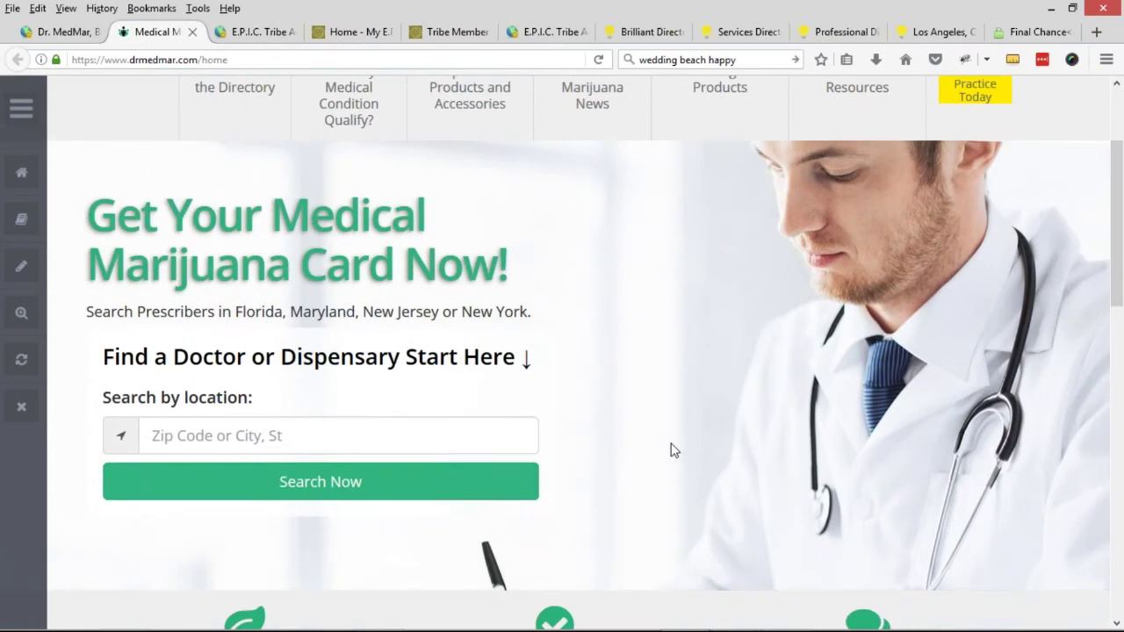
scroll(673, 452, up, 2)
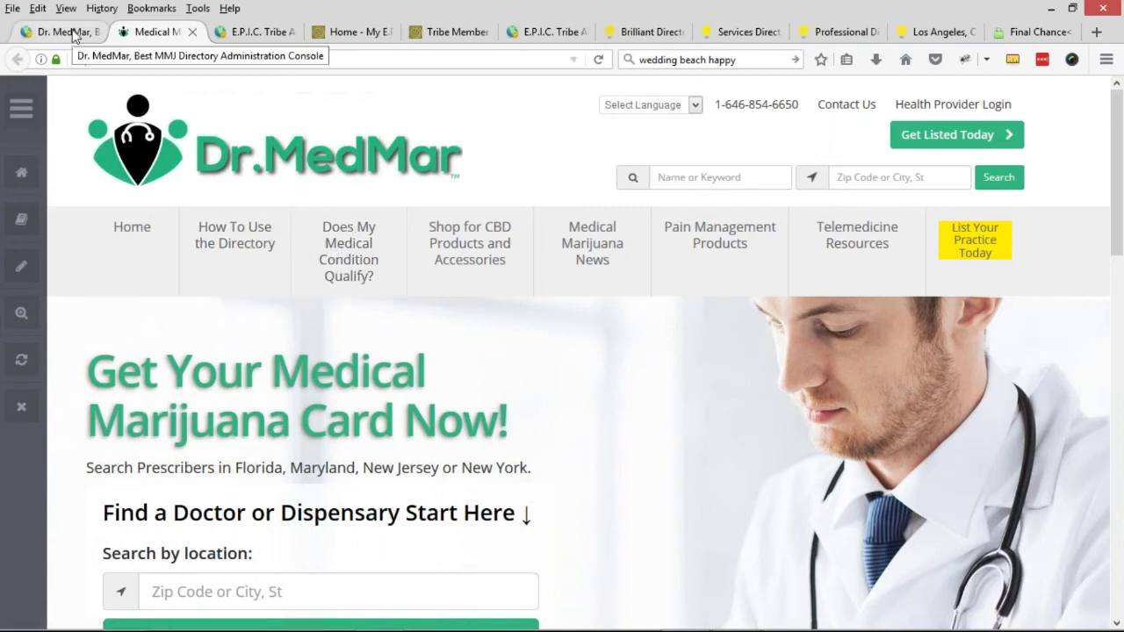
Load marketplace.brilliantdirectories.com in the tab showing the support center forums and select its address
click(643, 32)
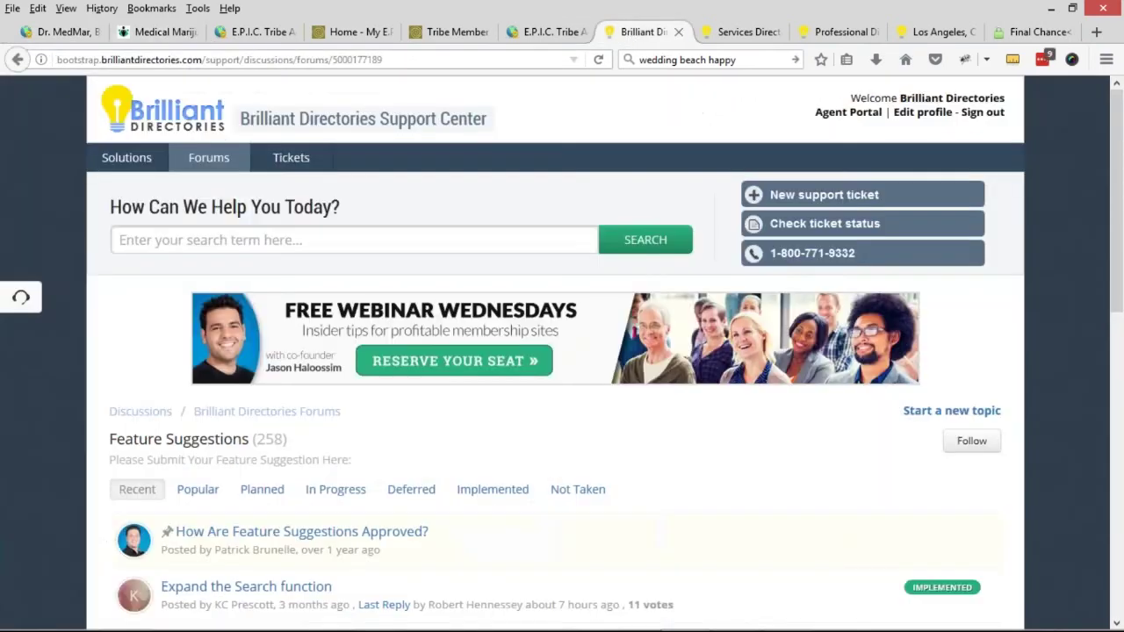
click(483, 59)
text(mar)
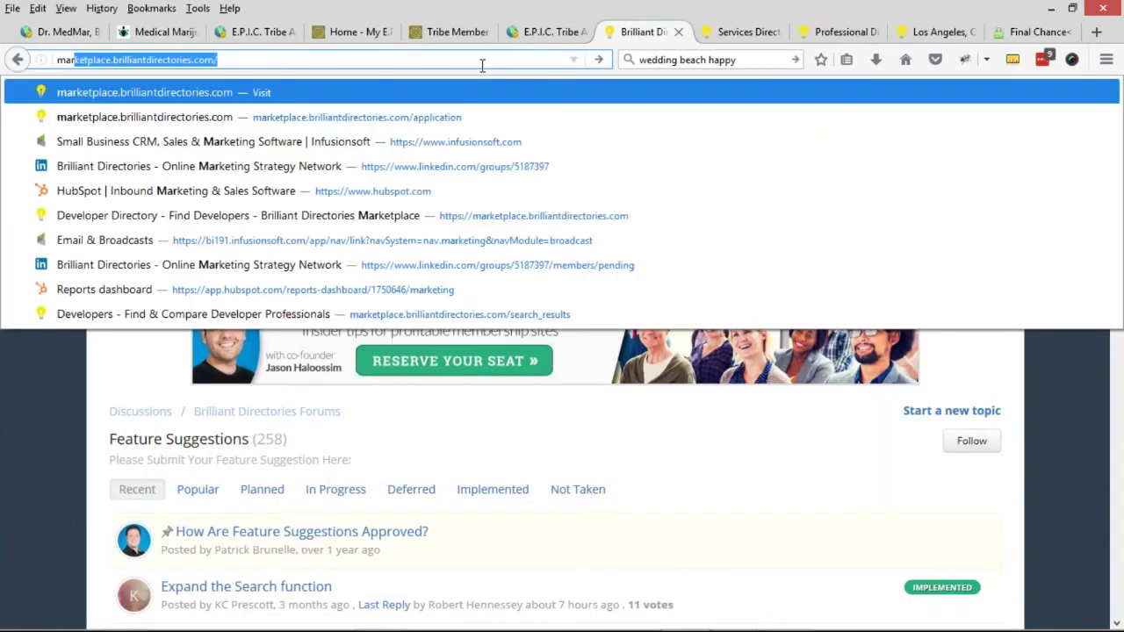
key(Return)
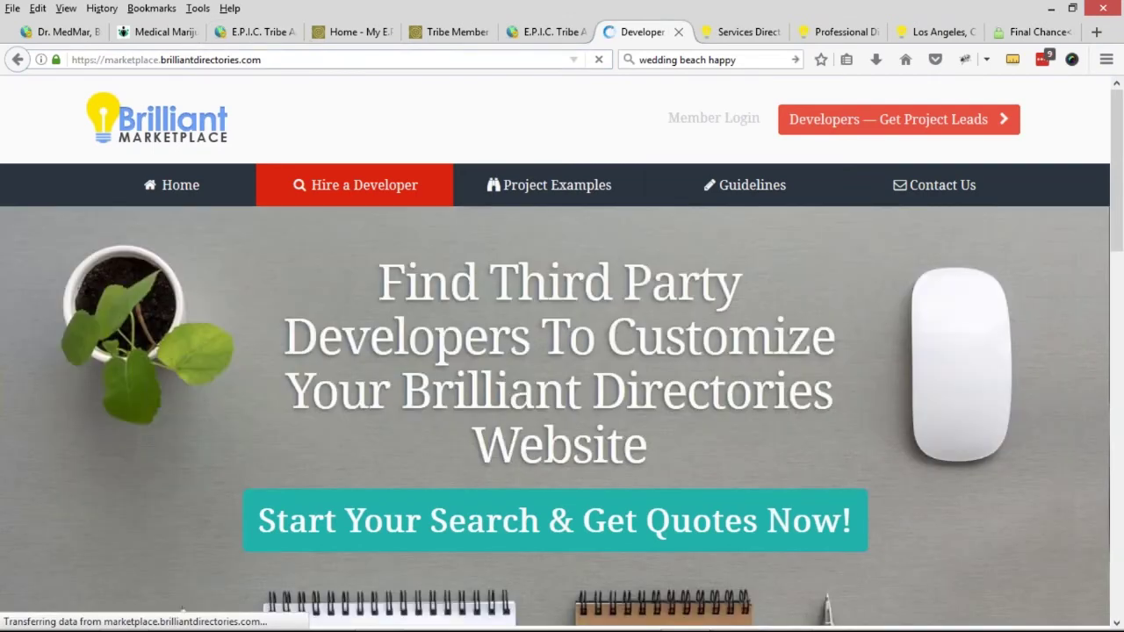
click(184, 61)
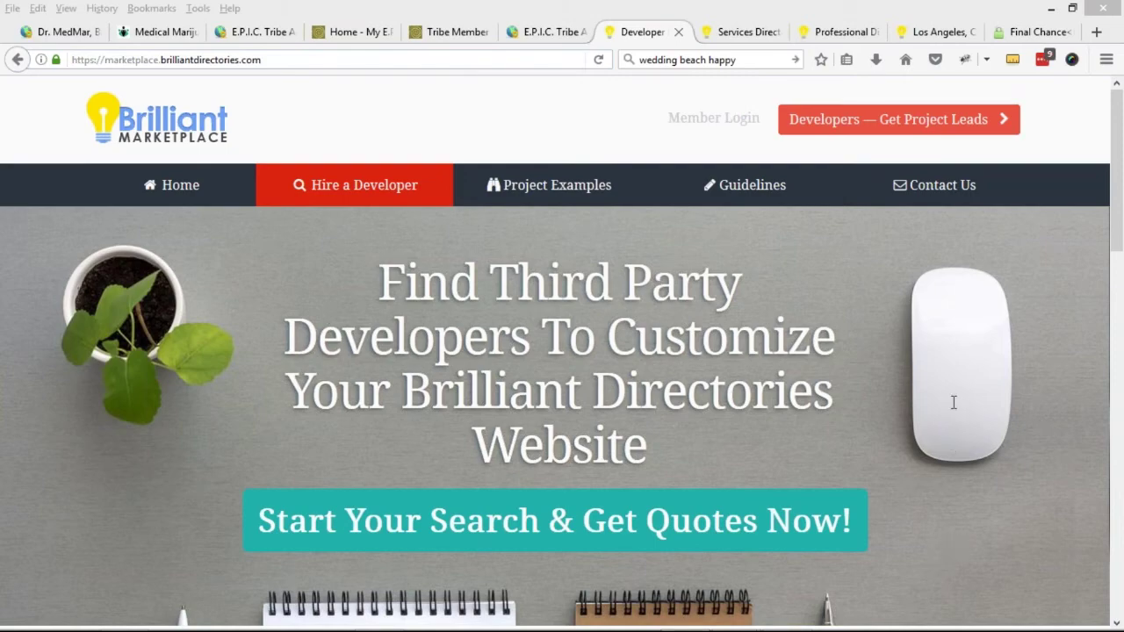
Open the Widget Manager in the Dr. MedMar admin and return to the site's public homepage
click(46, 33)
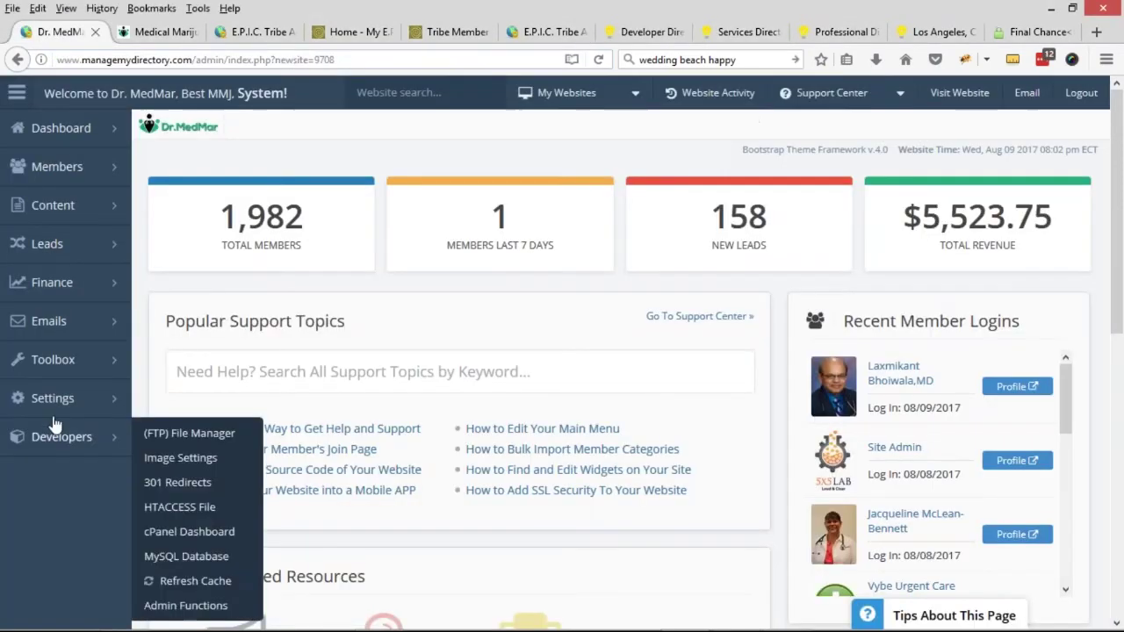
mouse_move(59, 340)
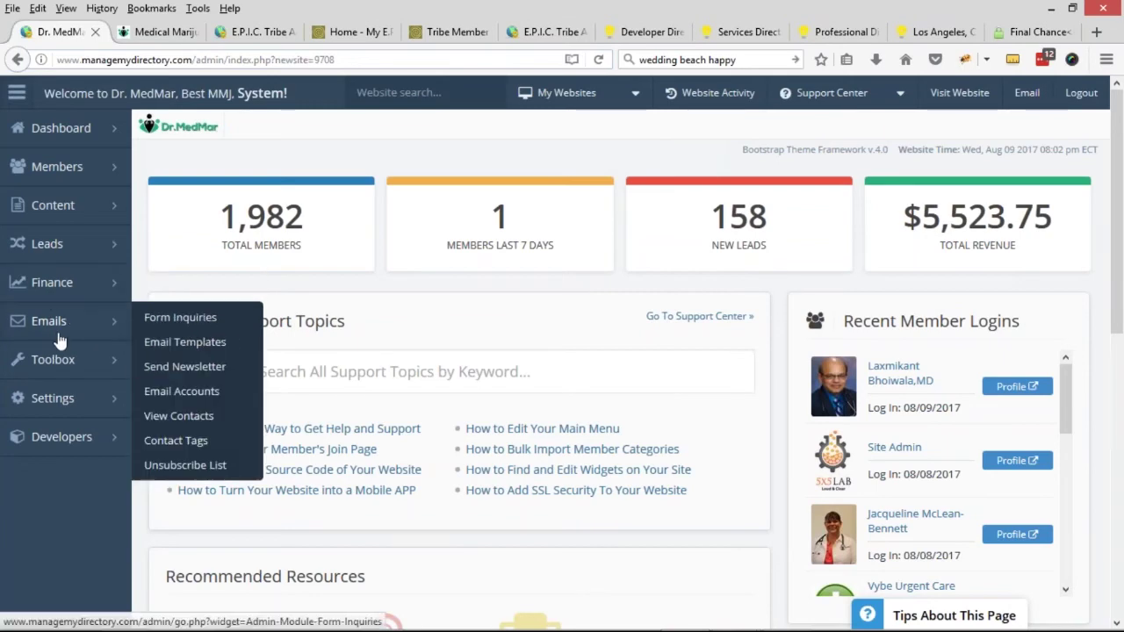
mouse_move(61, 359)
click(185, 358)
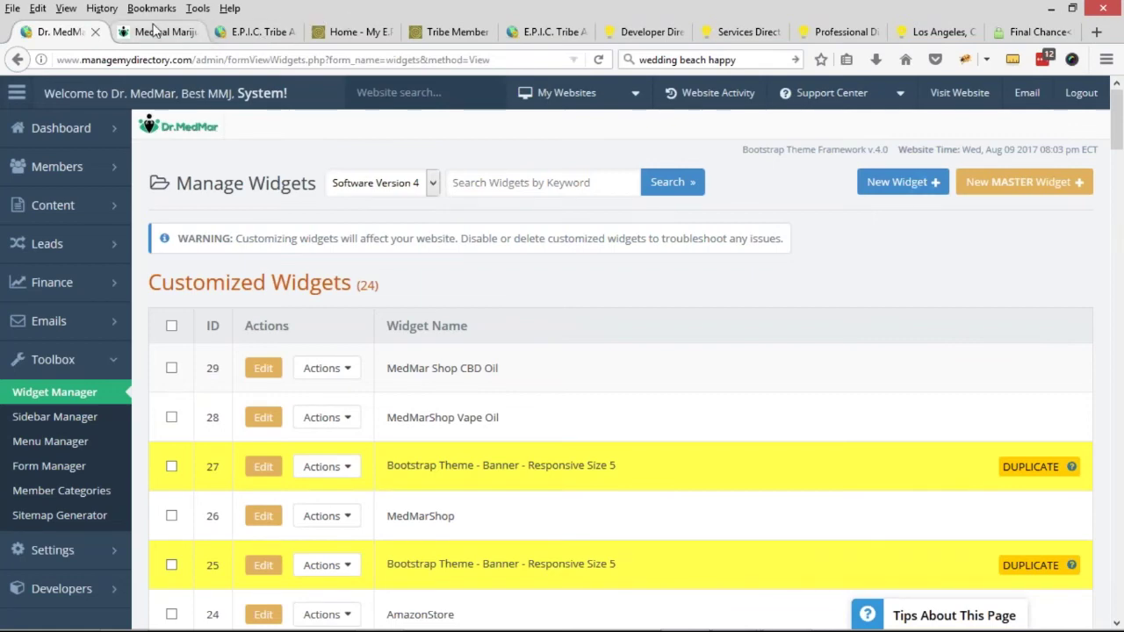
click(149, 32)
scroll(673, 353, down, 5)
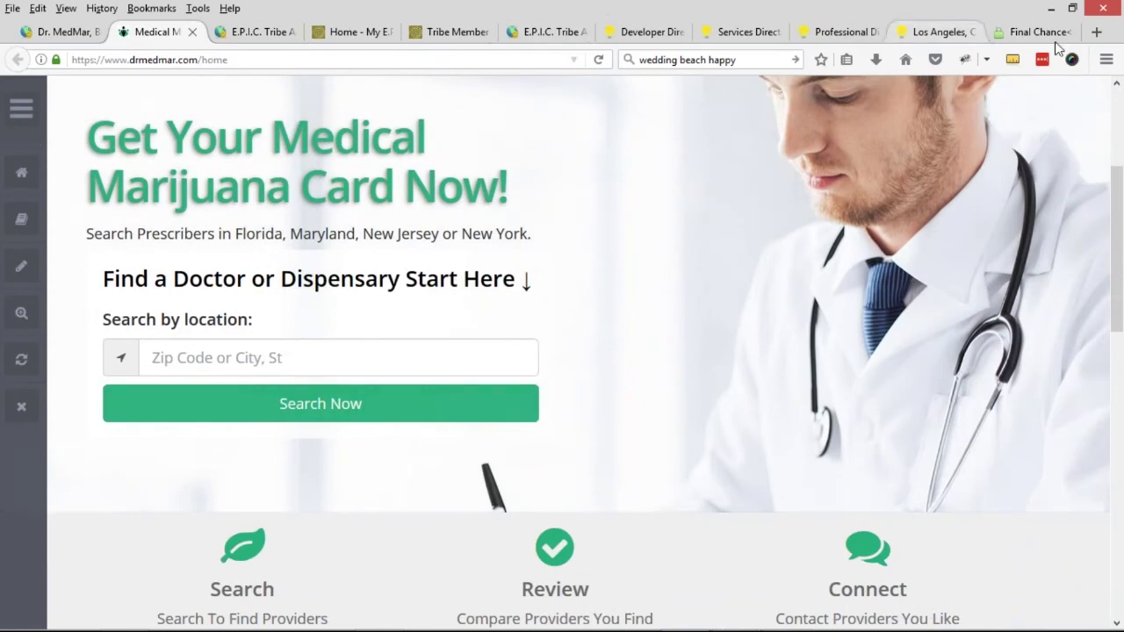
Return to the Brilliant Marketplace site and open its search for third-party developers
click(849, 35)
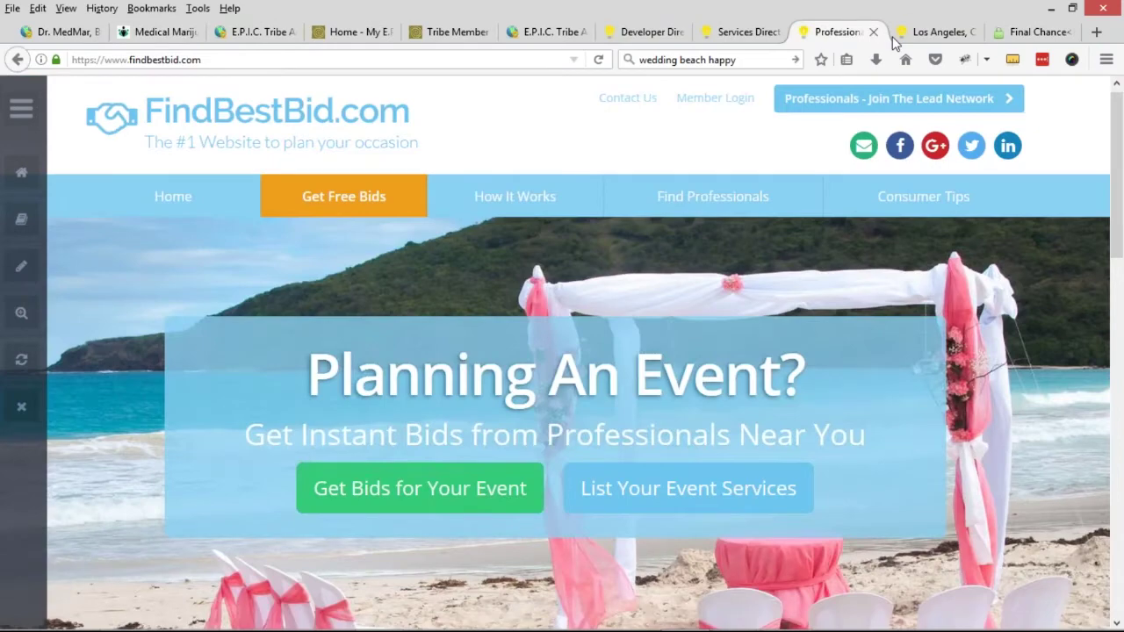
click(936, 35)
click(644, 34)
click(107, 62)
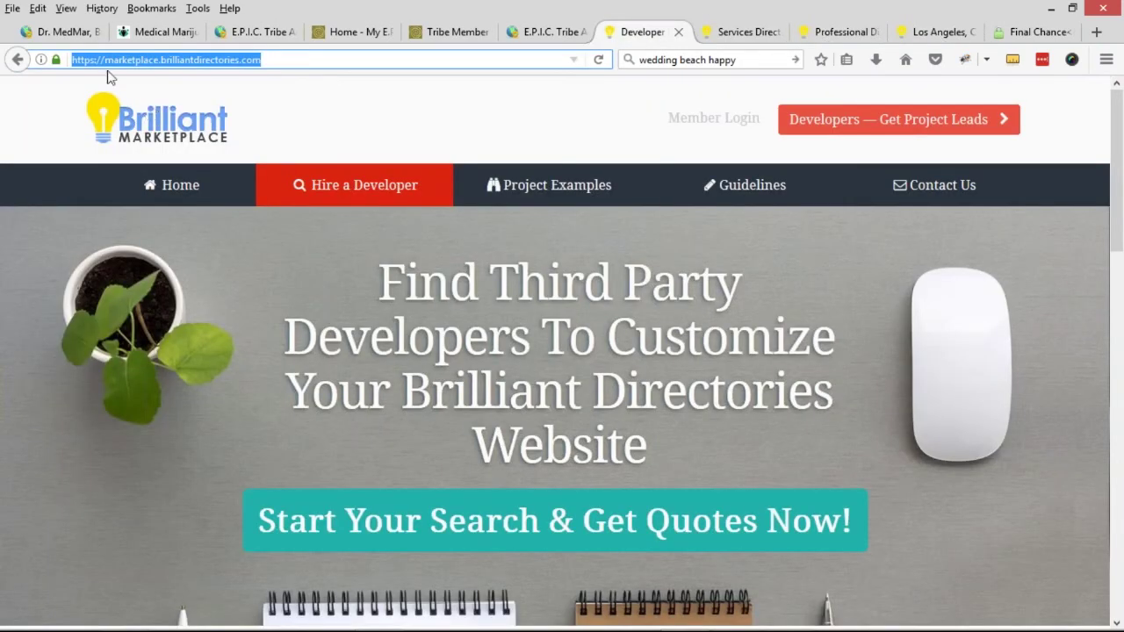
click(176, 60)
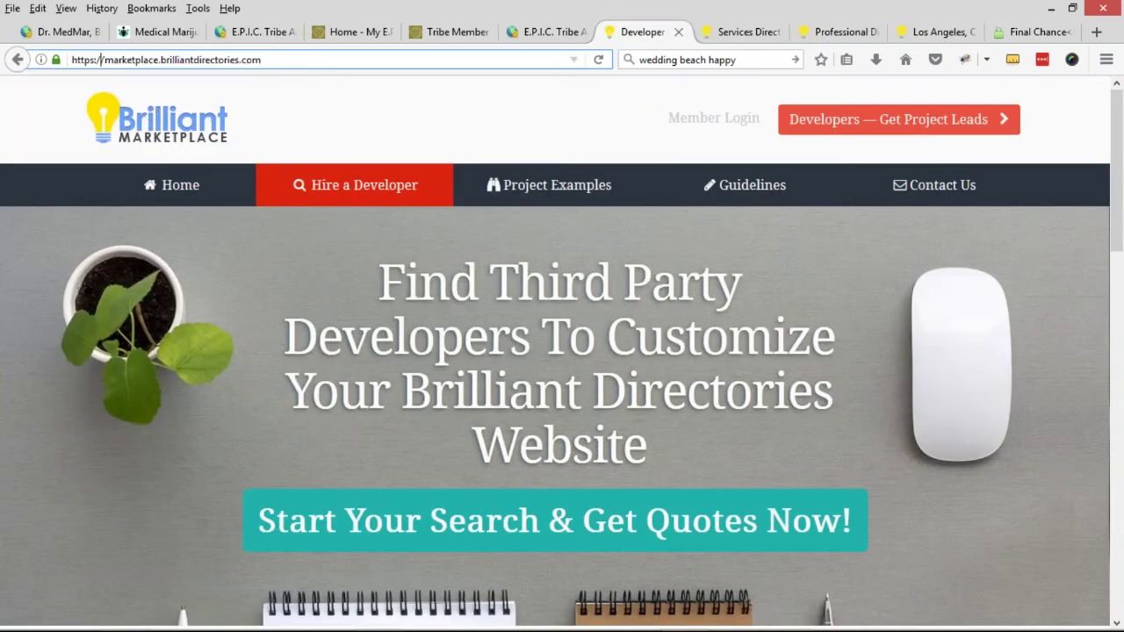
scroll(725, 241, down, 2)
click(638, 465)
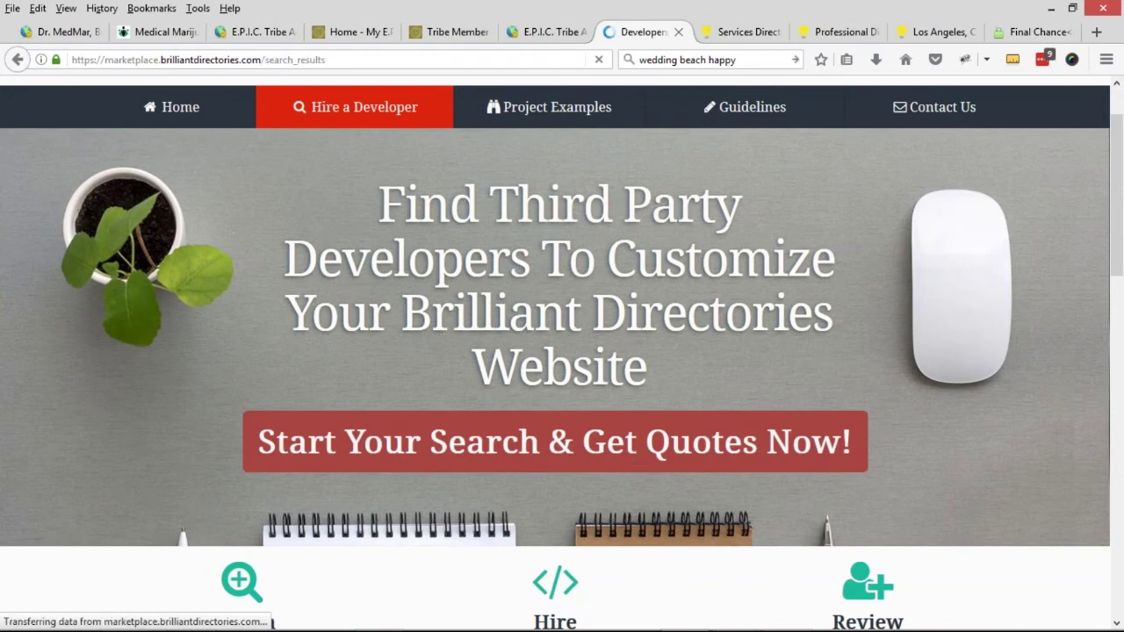
Examine the marketplace's developer listings, comparing badges, ratings, specialties and average rates
scroll(826, 266, down, 4)
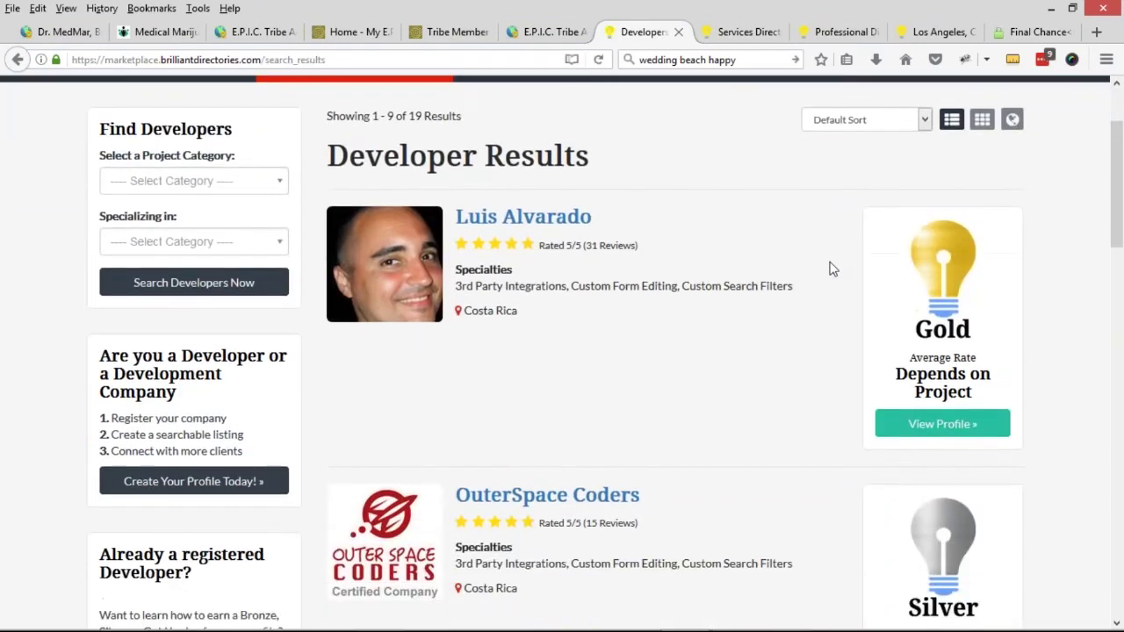
scroll(824, 266, down, 2)
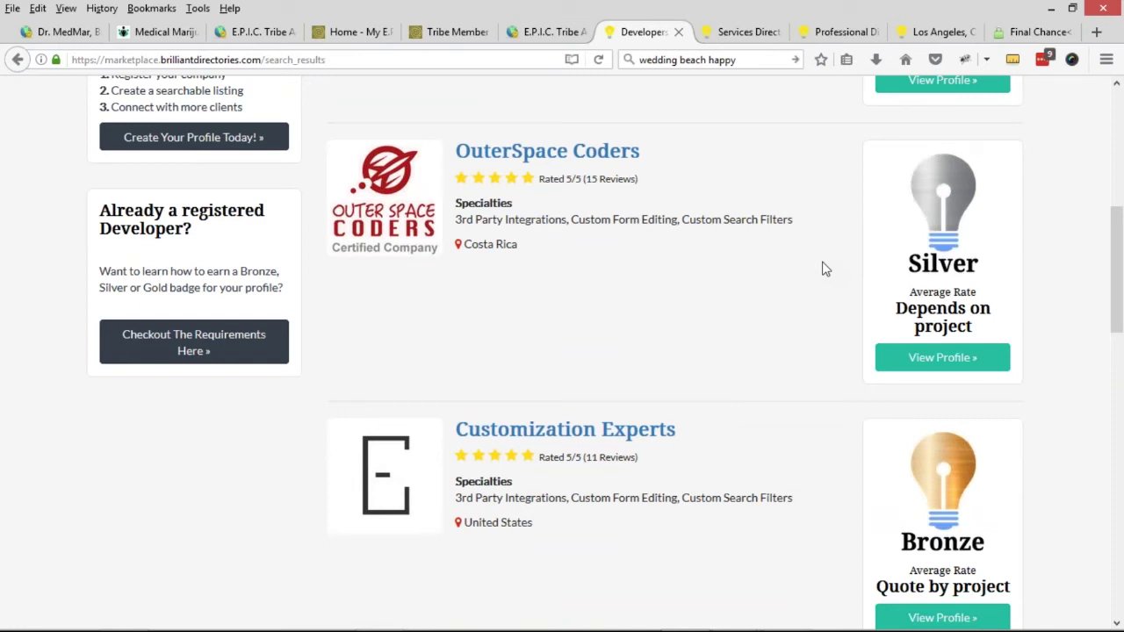
scroll(773, 294, down, 1)
scroll(750, 311, up, 5)
scroll(563, 428, up, 1)
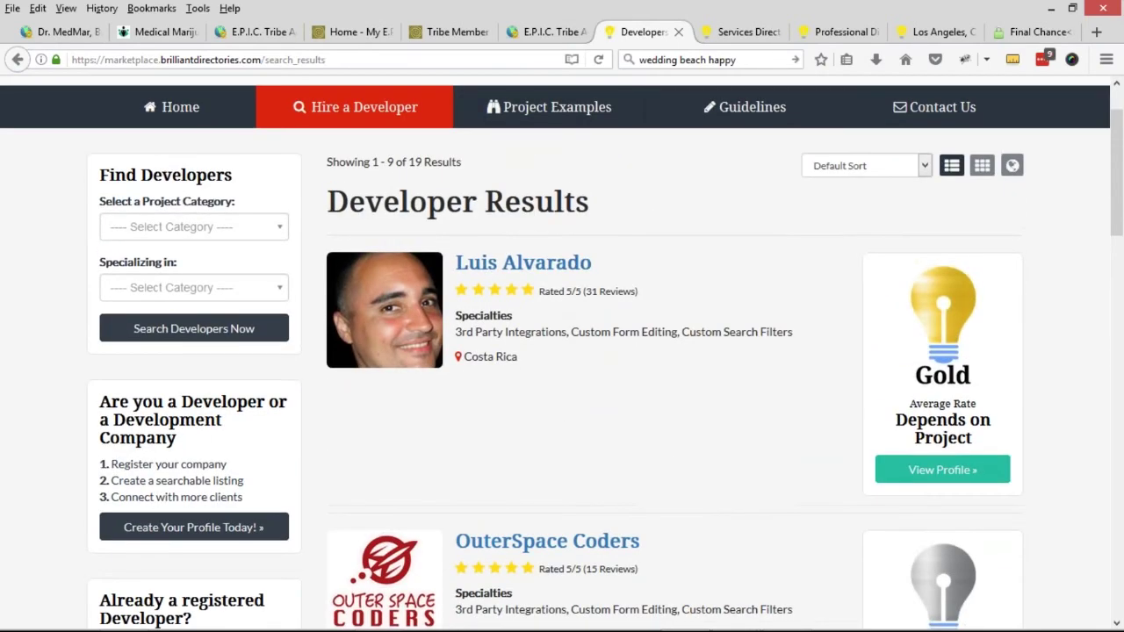
scroll(536, 334, down, 4)
scroll(530, 326, down, 7)
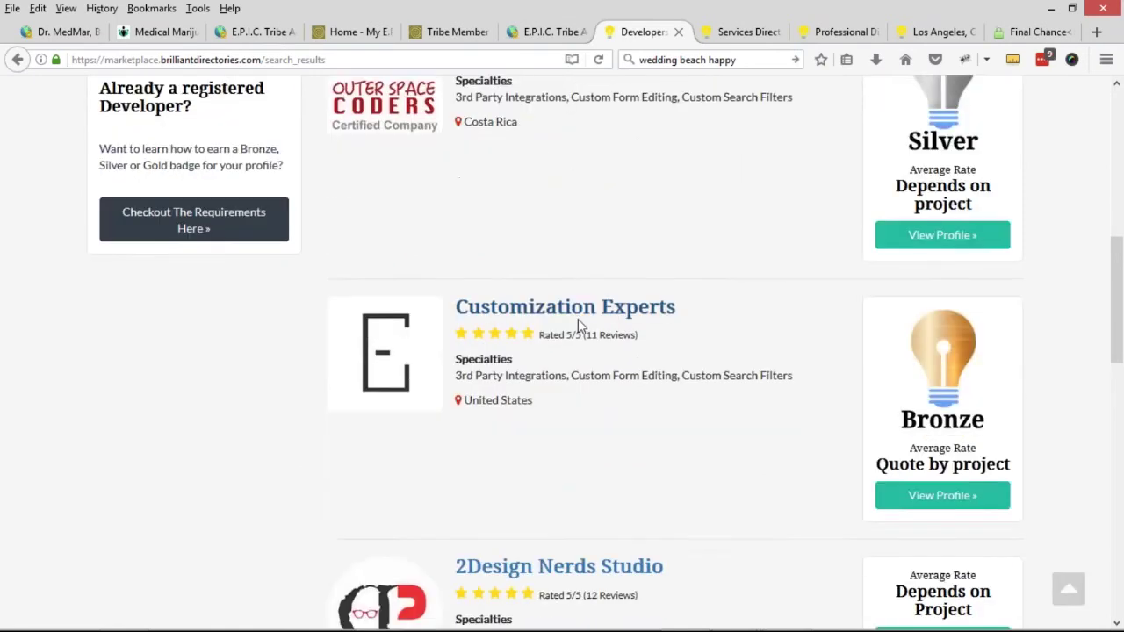
scroll(514, 332, down, 4)
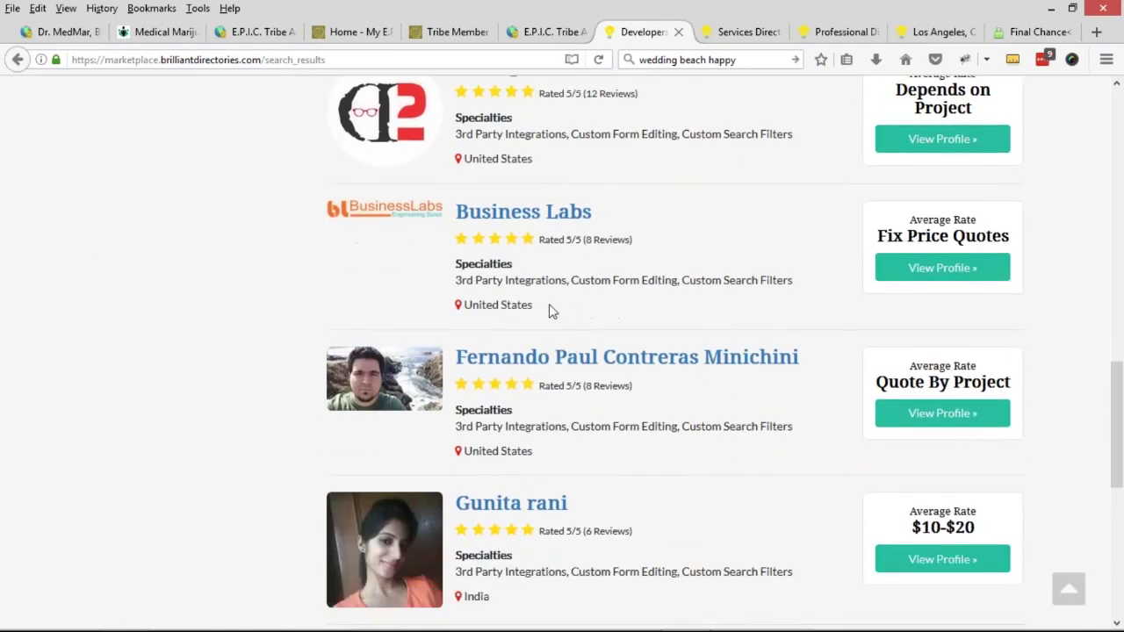
scroll(650, 294, down, 4)
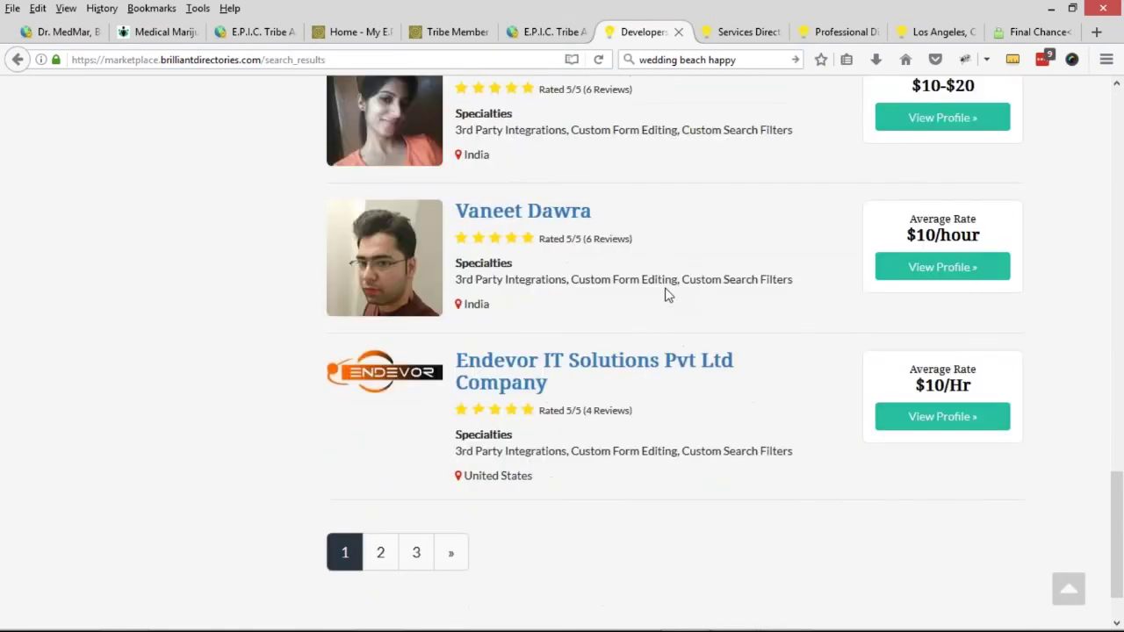
scroll(665, 294, up, 5)
scroll(665, 293, up, 14)
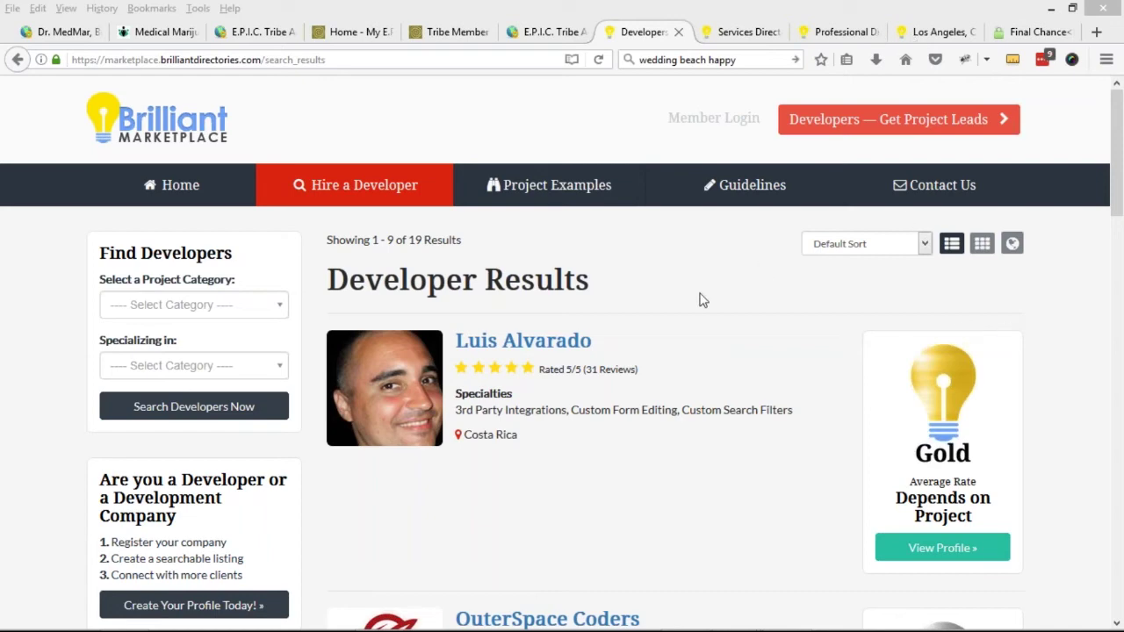
scroll(683, 282, down, 3)
scroll(682, 282, up, 3)
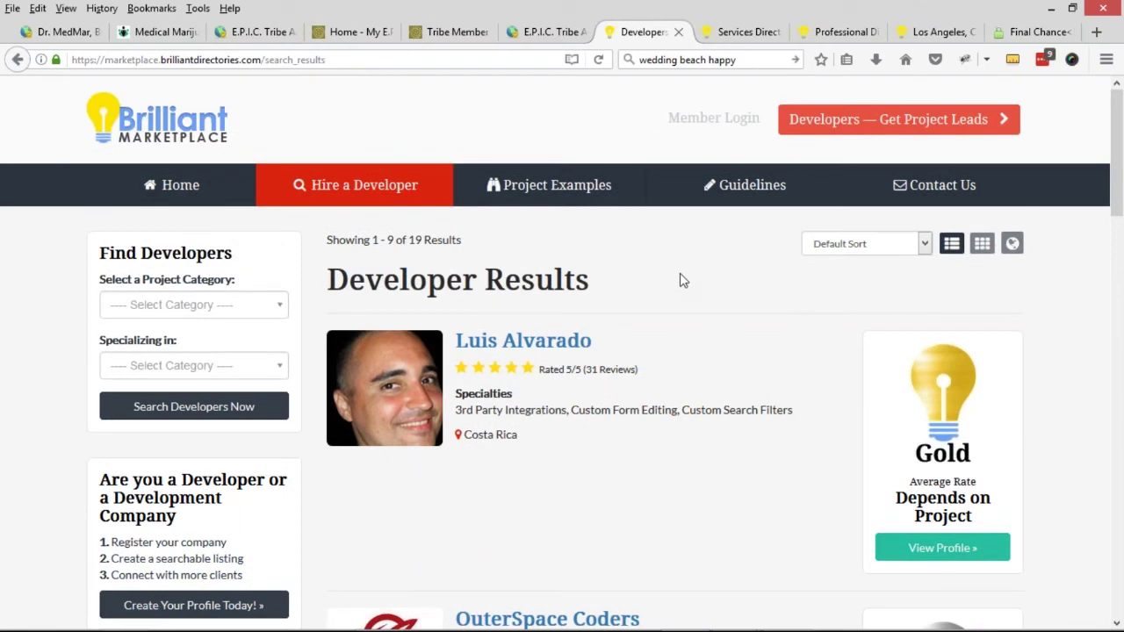
Run the Dr. MedMar provider search without a location and review the first page of provider listings
click(156, 32)
click(427, 413)
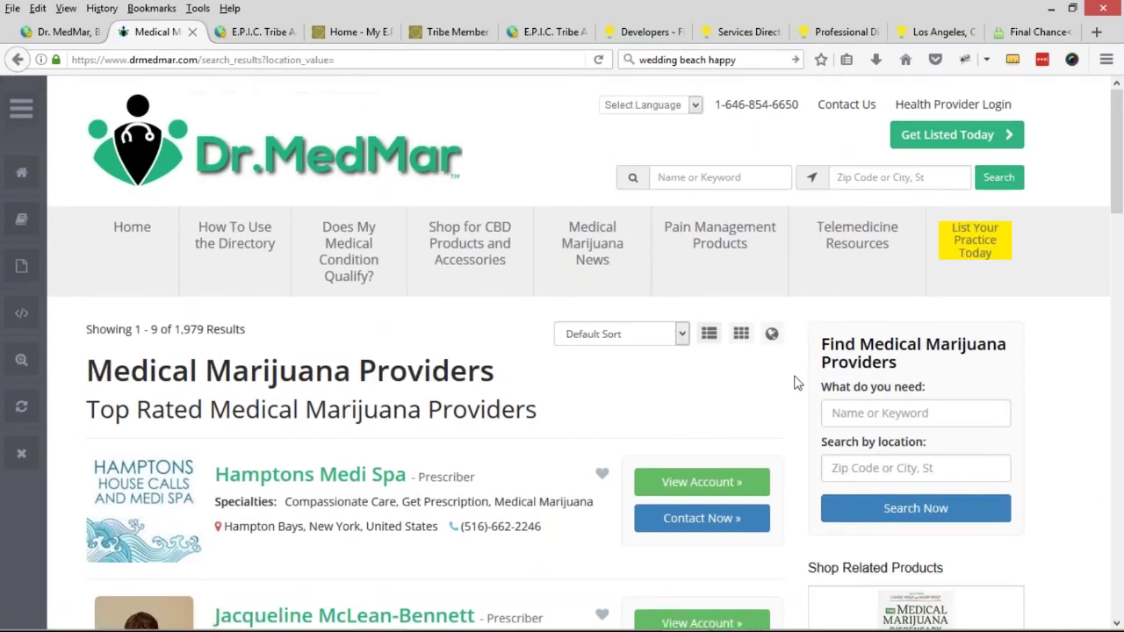
scroll(797, 382, down, 3)
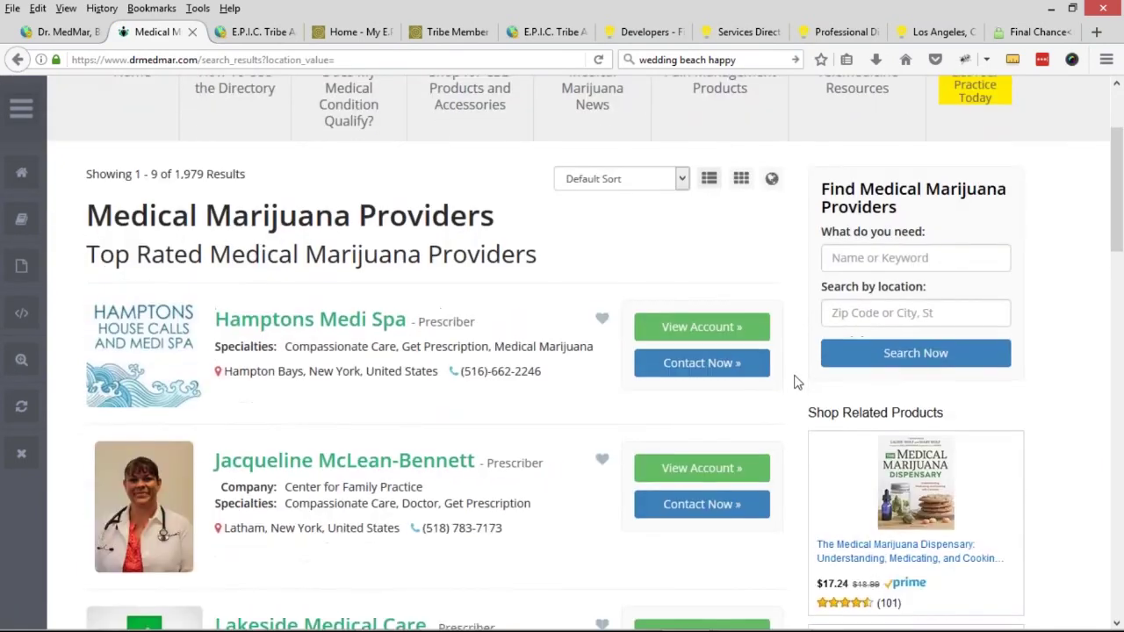
scroll(798, 381, down, 1)
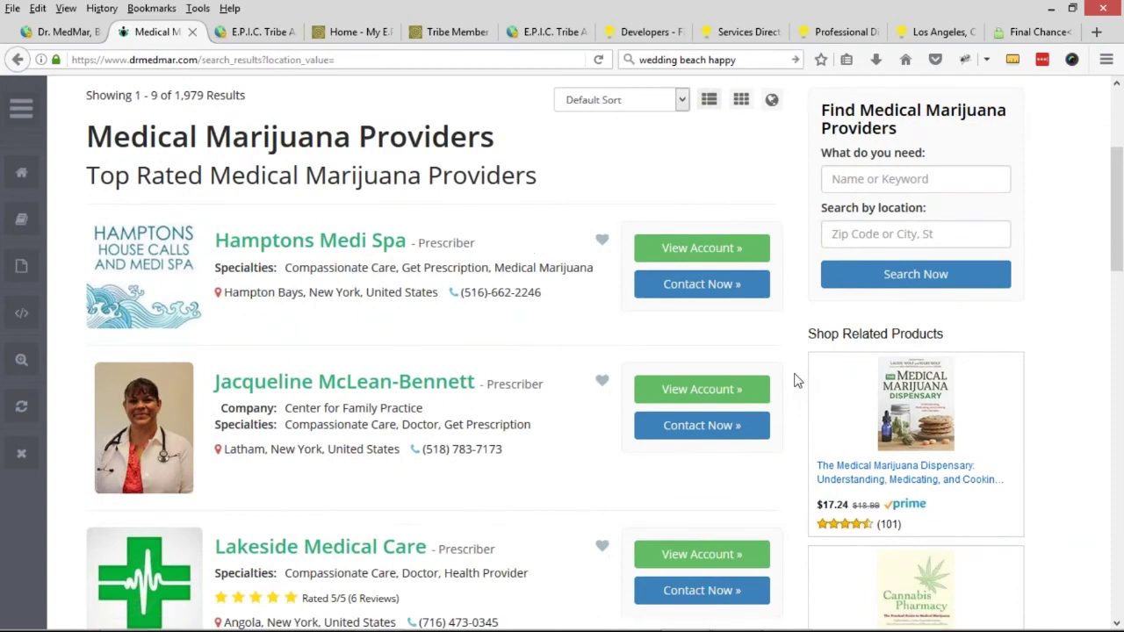
scroll(797, 380, down, 5)
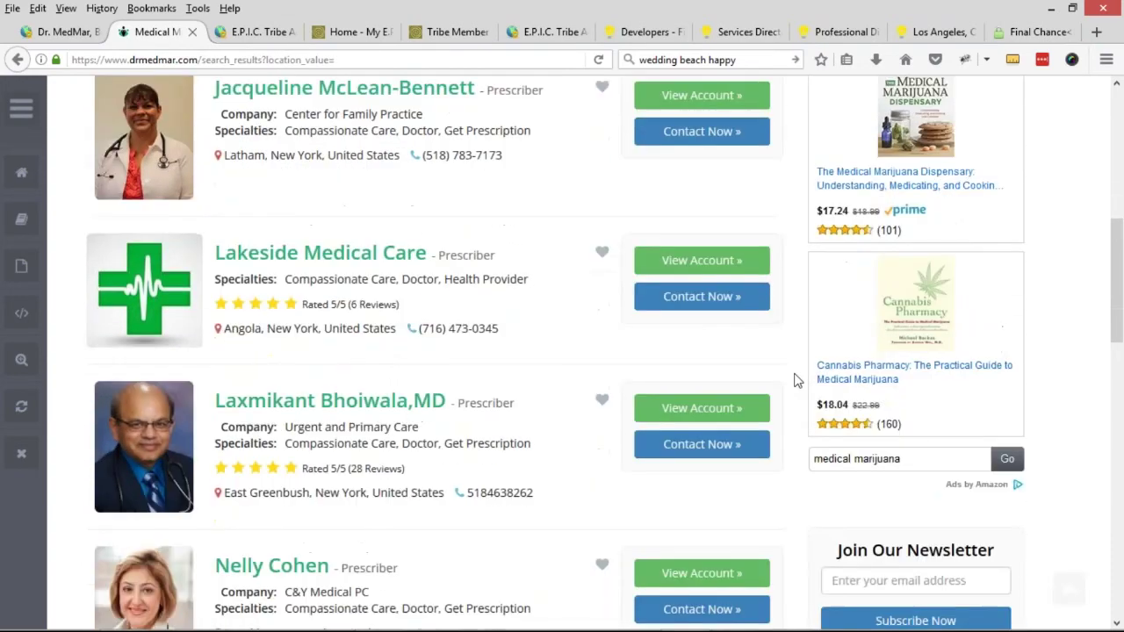
scroll(797, 381, down, 6)
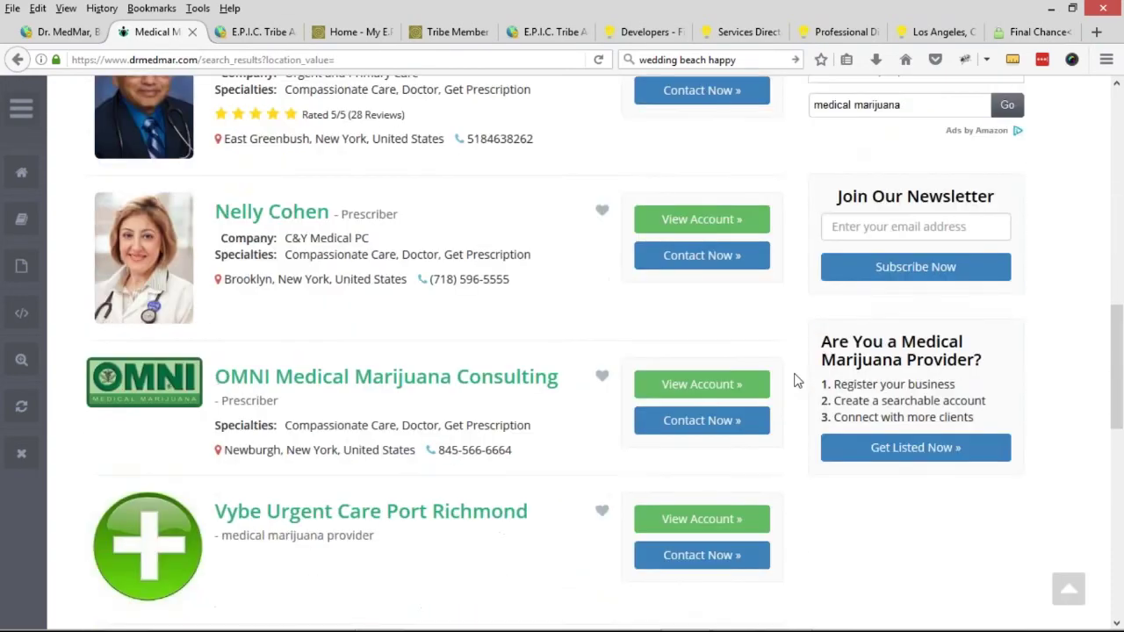
scroll(798, 381, down, 6)
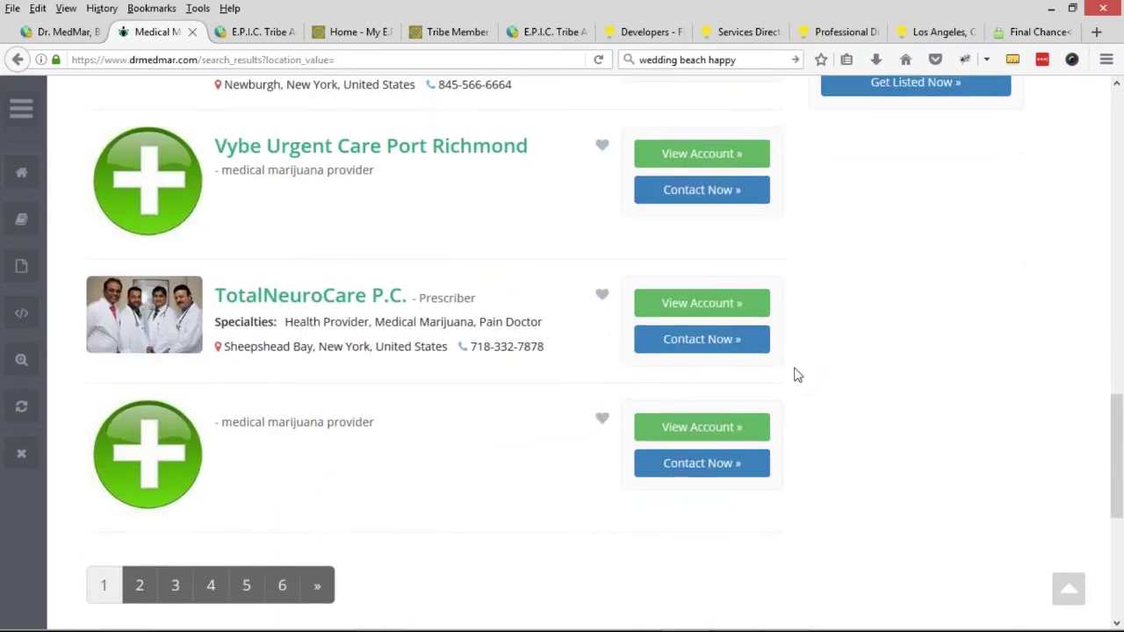
Switch the Dr. MedMar provider results to grid view and review the provider cards on the first page
scroll(798, 375, up, 15)
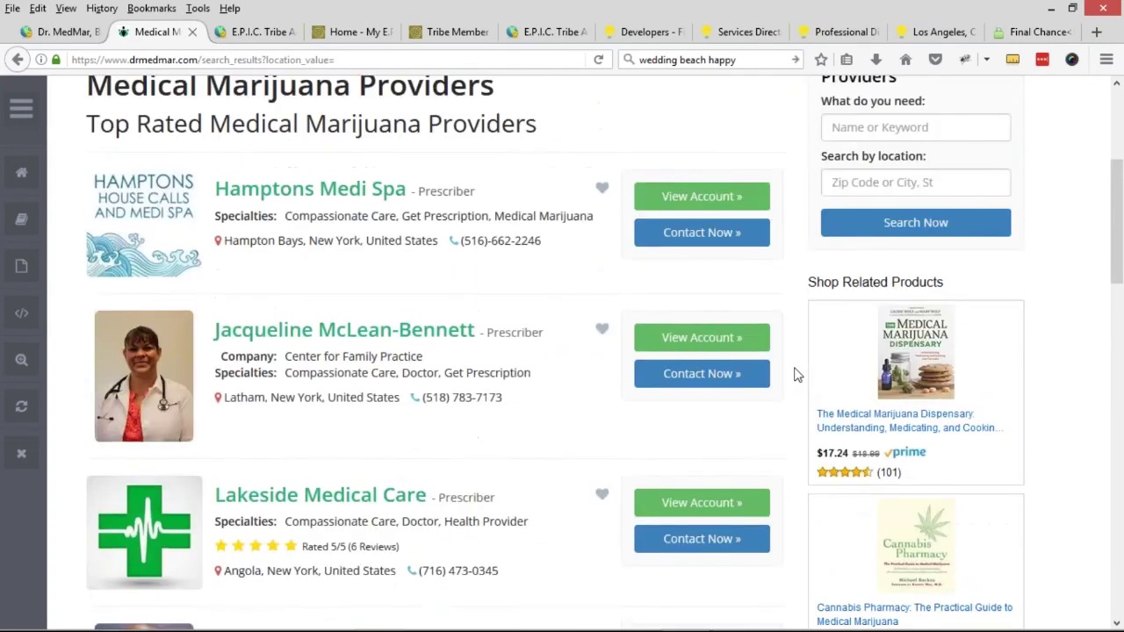
scroll(797, 376, up, 5)
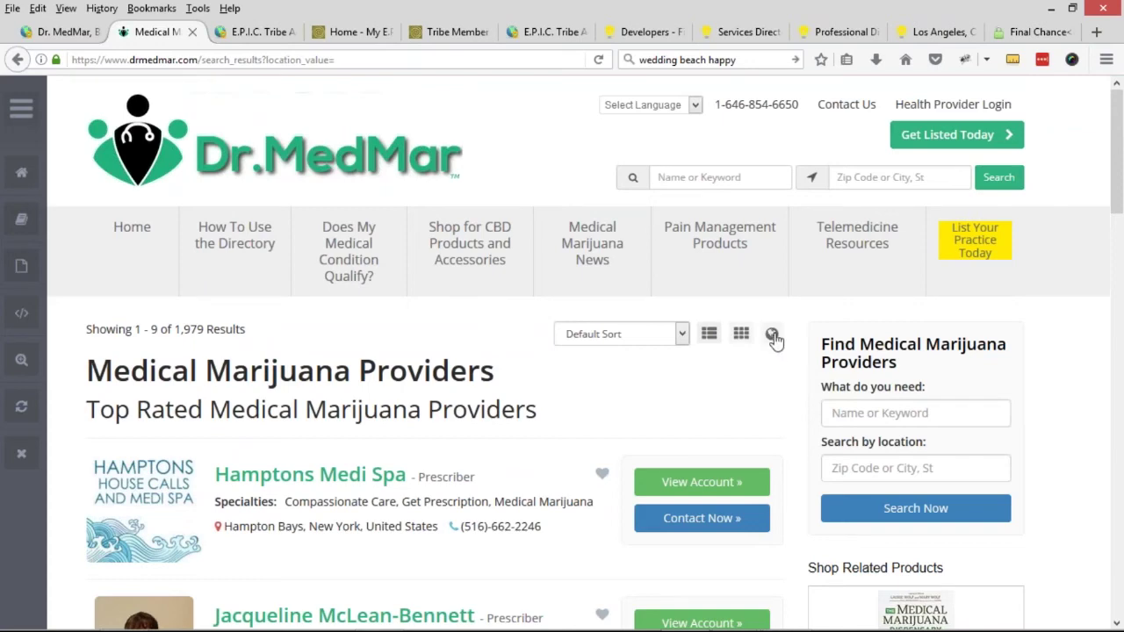
scroll(774, 340, down, 2)
click(741, 256)
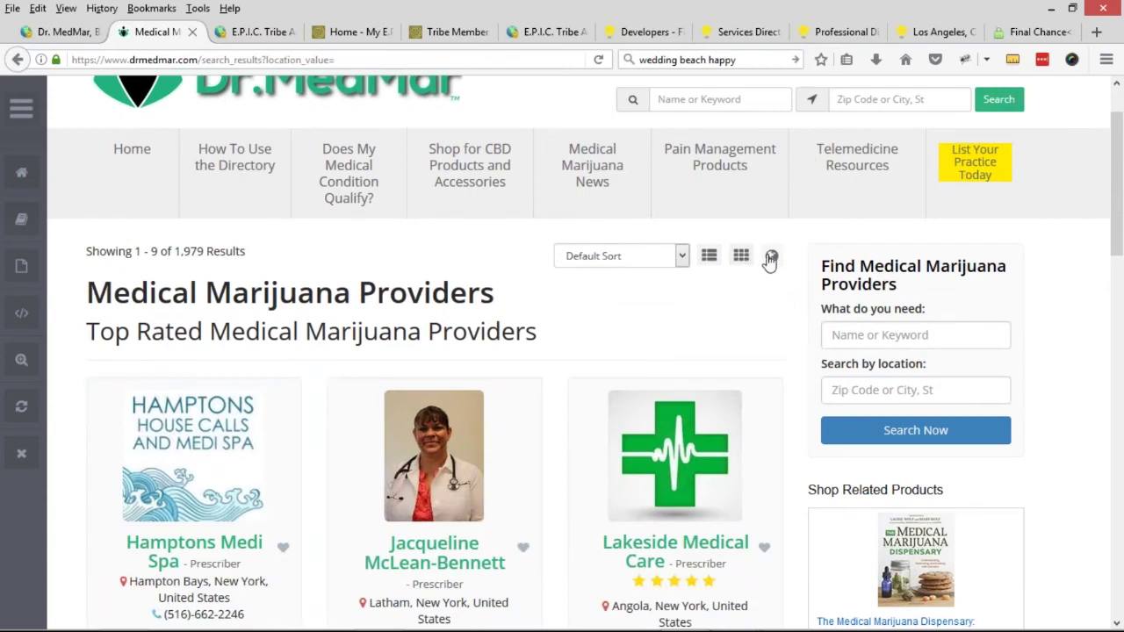
scroll(770, 260, down, 4)
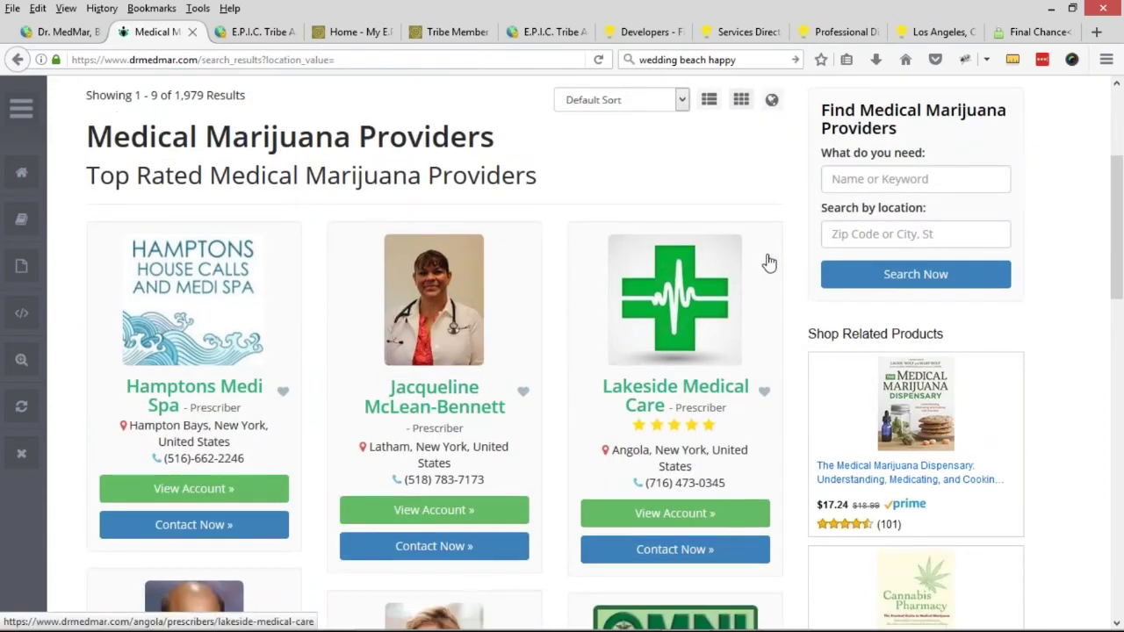
scroll(767, 261, down, 10)
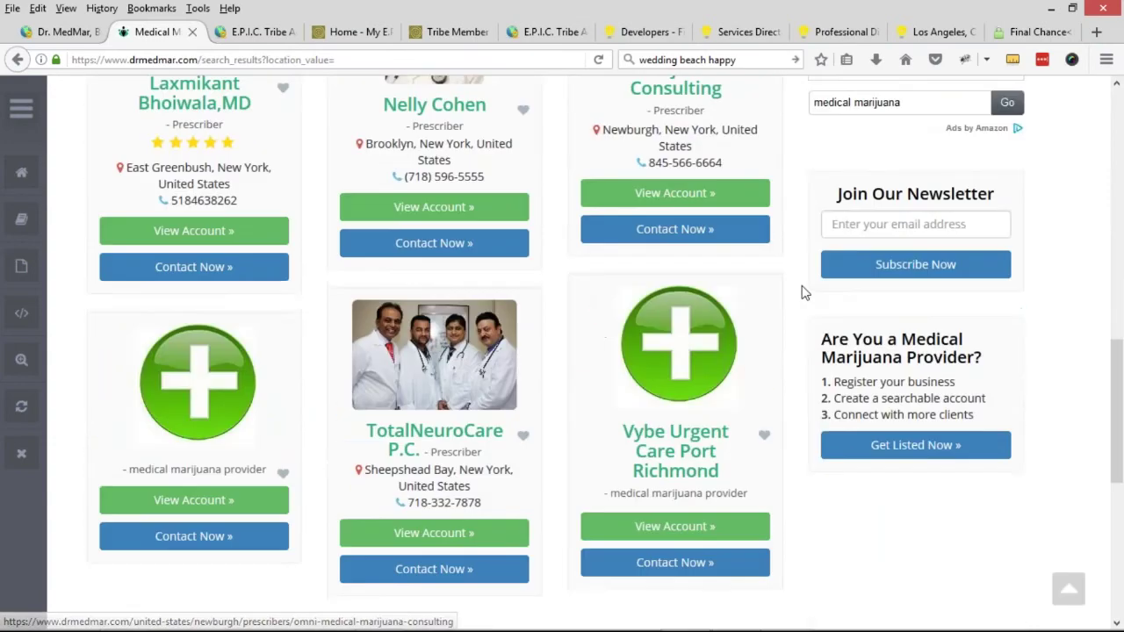
scroll(803, 293, up, 5)
scroll(803, 293, up, 10)
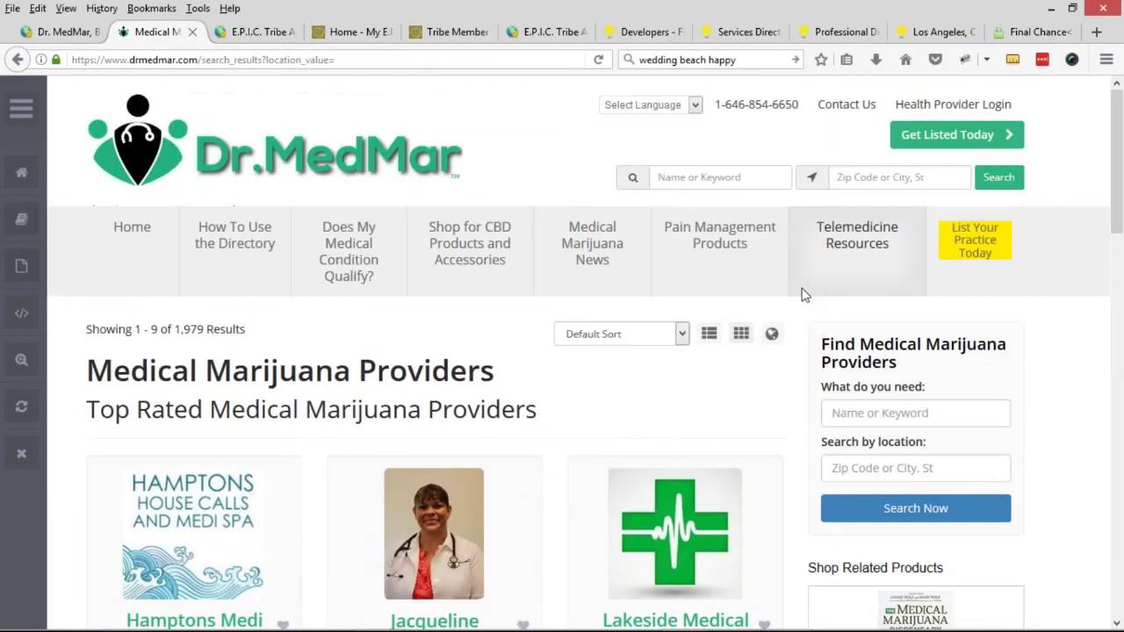
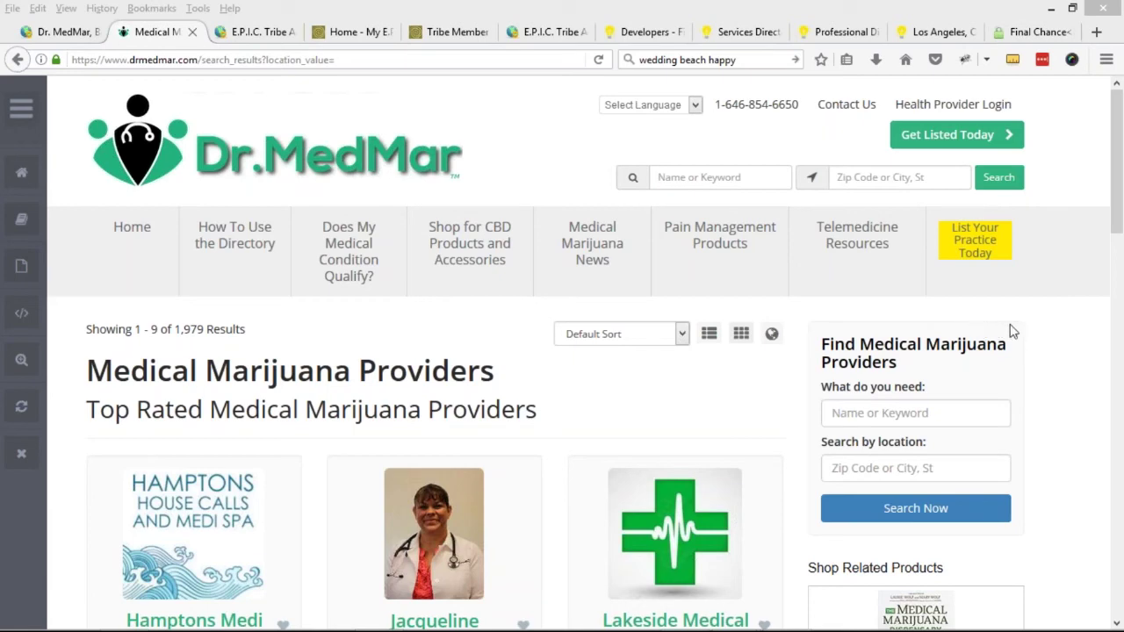
Switch to the presentation's VIP Add-Ons Club deal slide and return to the browser
key(alt+Tab)
key(alt+Tab)
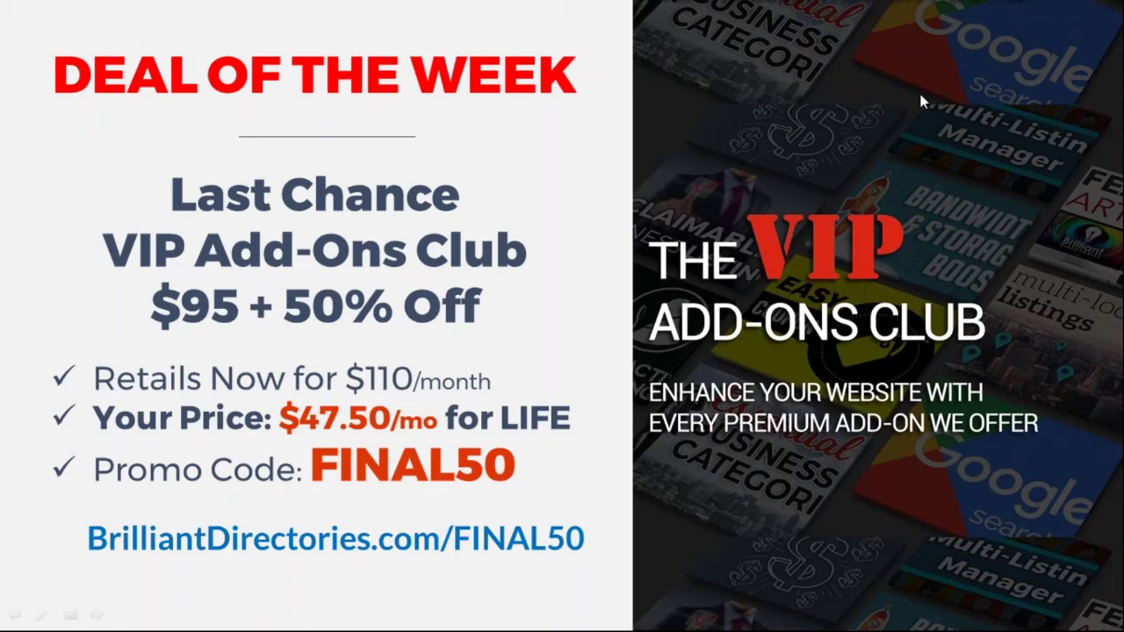
key(alt+Tab)
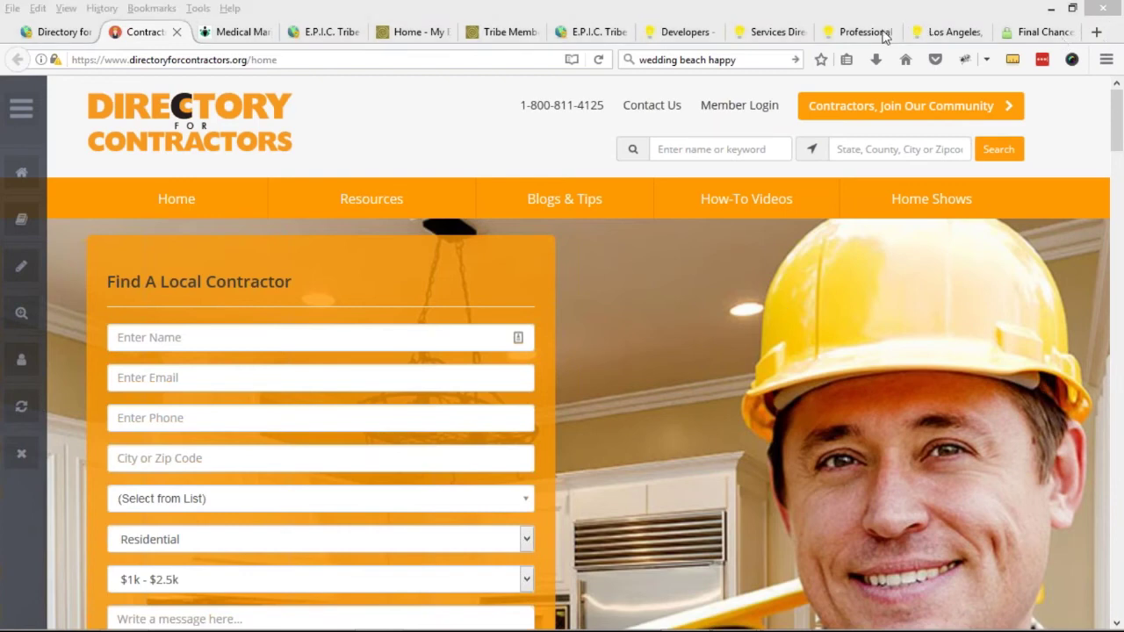
Examine the Directory for Contractors homepage and its Find A Local Contractor lead form
click(615, 325)
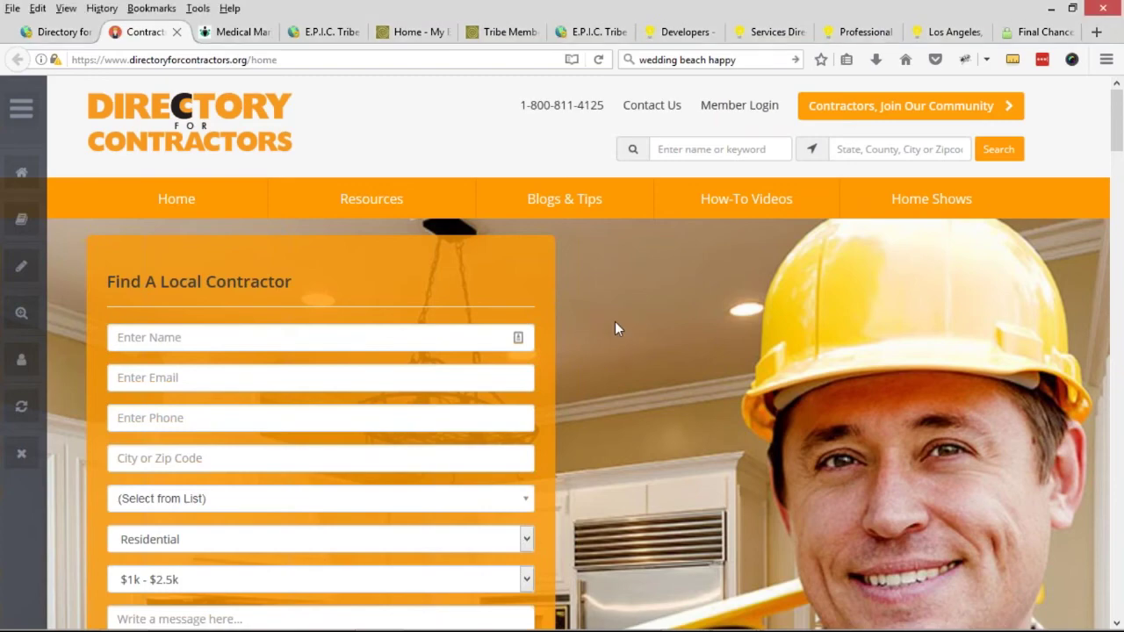
scroll(602, 323, down, 3)
scroll(601, 323, down, 2)
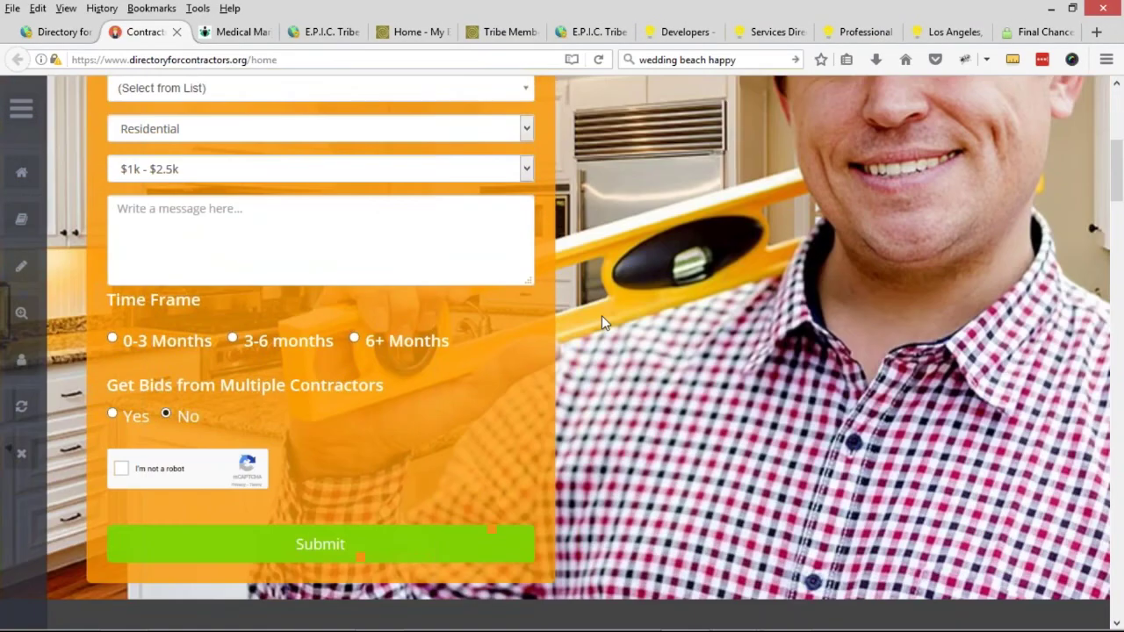
scroll(601, 324, up, 1)
scroll(602, 323, down, 1)
scroll(601, 315, up, 4)
scroll(601, 322, up, 2)
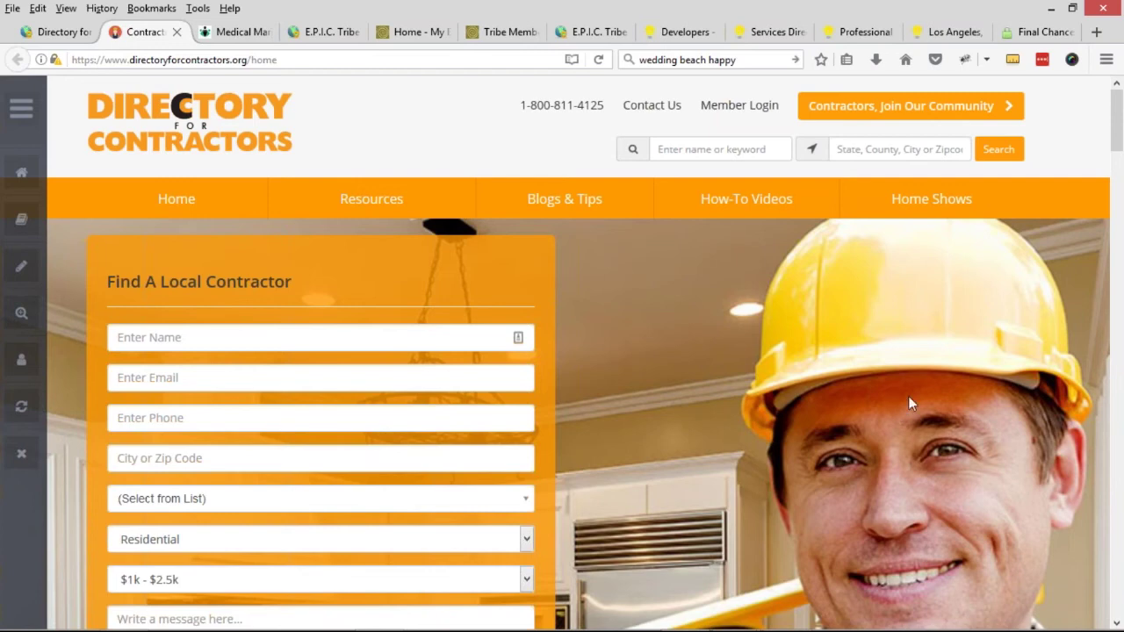
scroll(648, 325, down, 2)
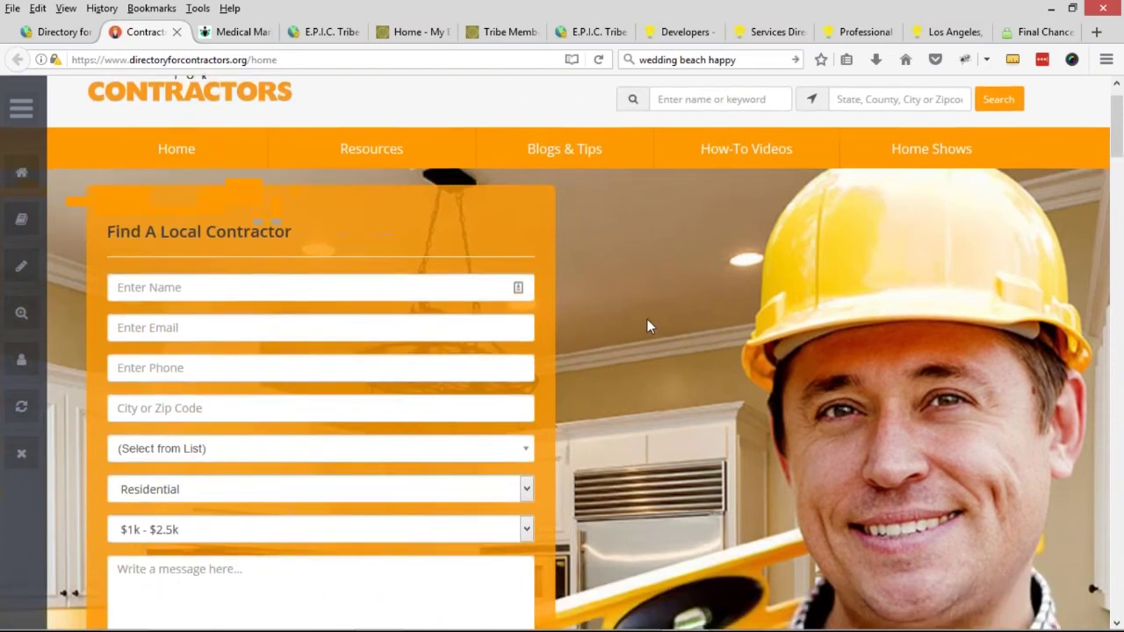
scroll(645, 326, up, 2)
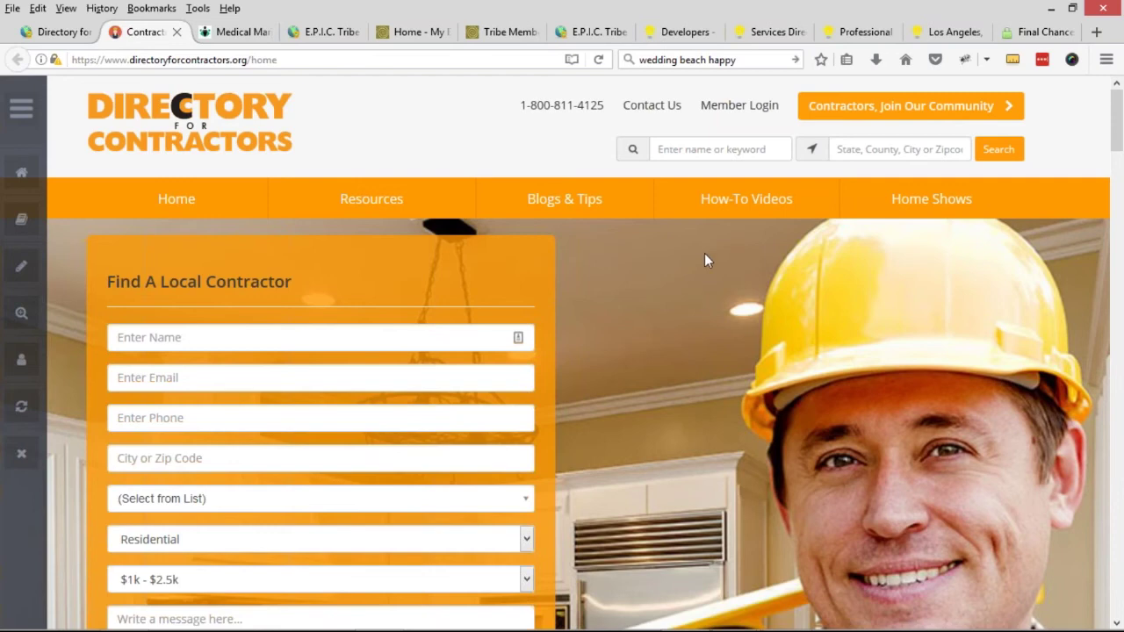
Load movingquotepros.com in place of the Dr. MedMar results and look at the headline above its quote form
click(232, 32)
click(264, 60)
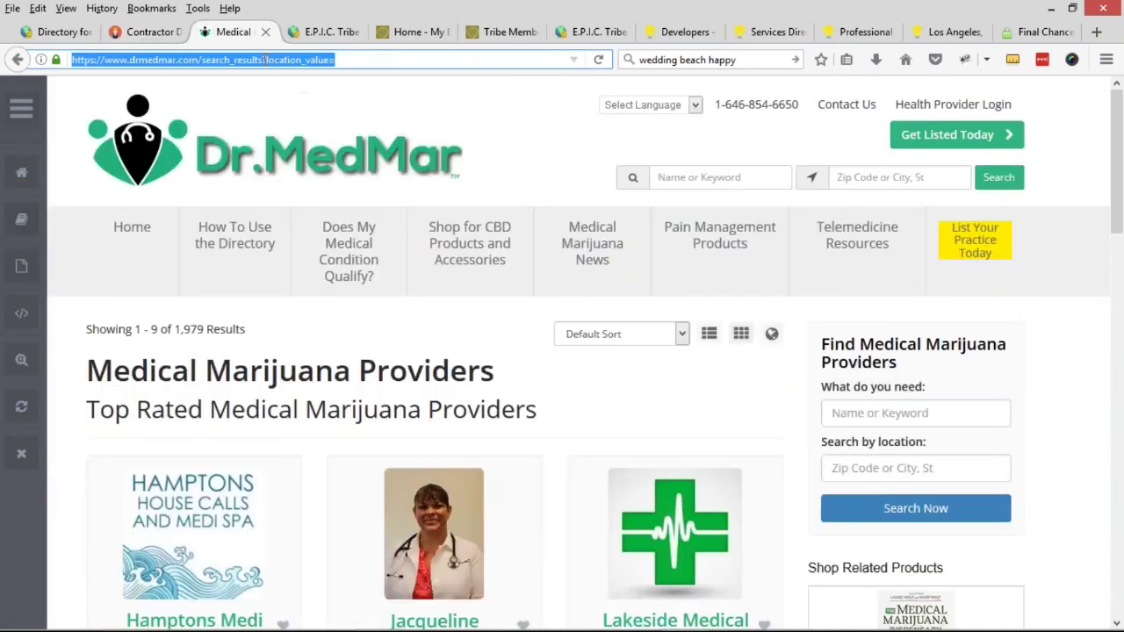
text(easy)
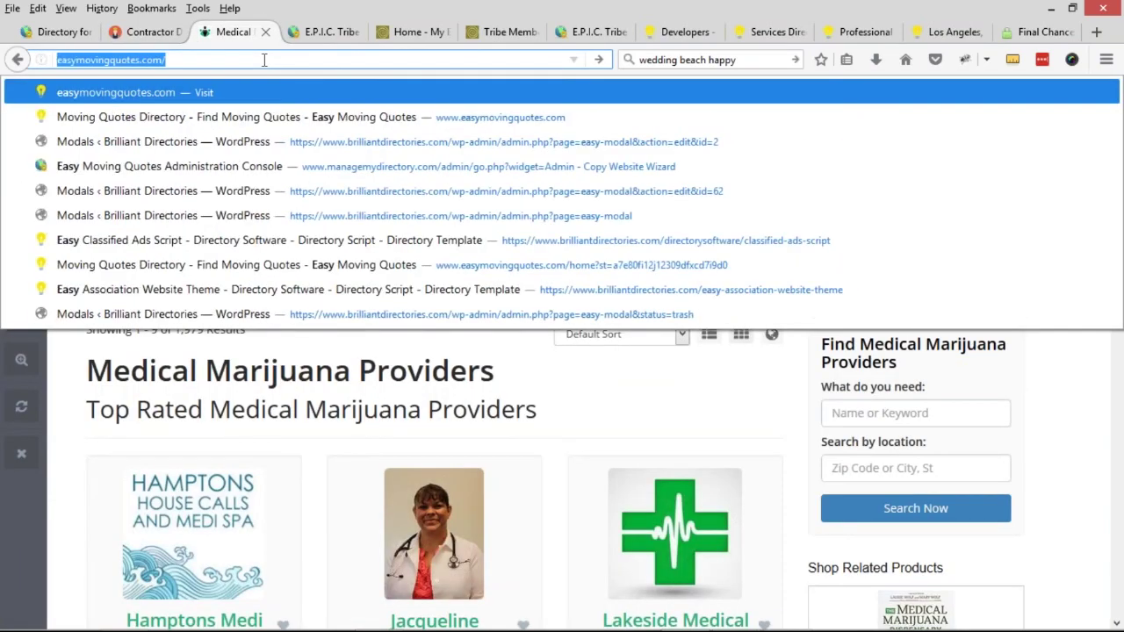
text(mo)
key(Return)
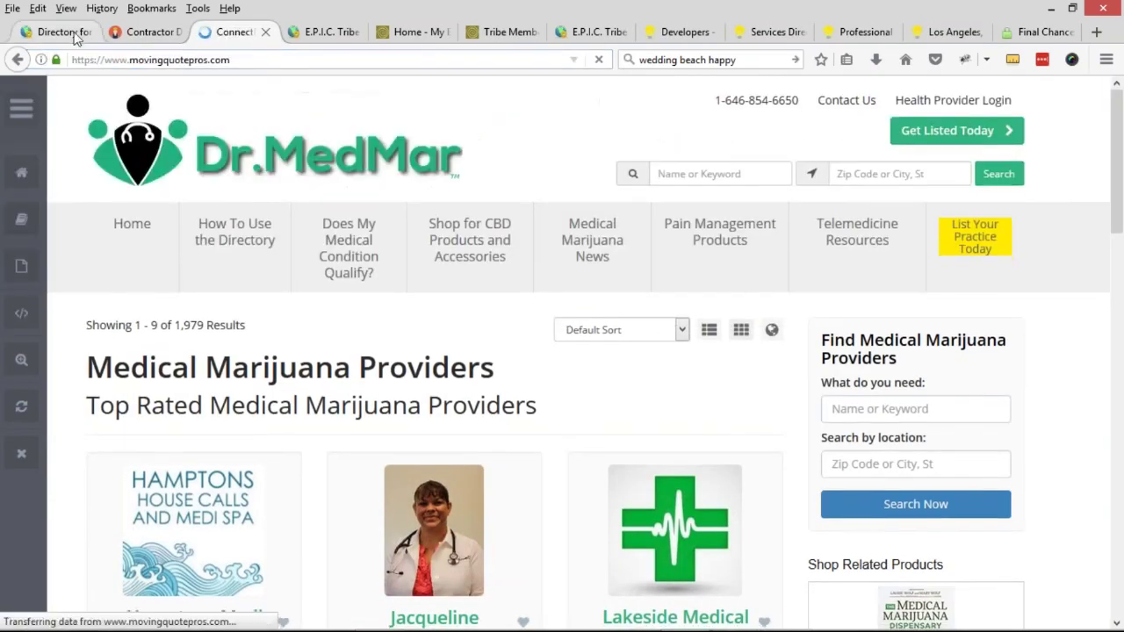
click(75, 37)
click(151, 35)
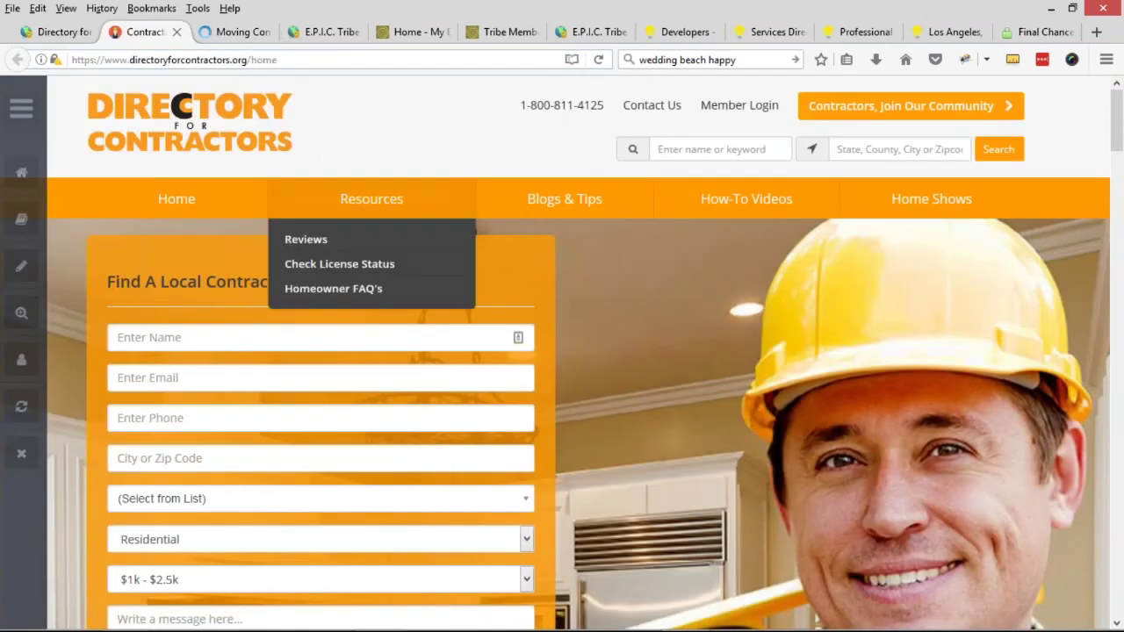
click(240, 35)
drag(600, 290, 920, 325)
click(732, 299)
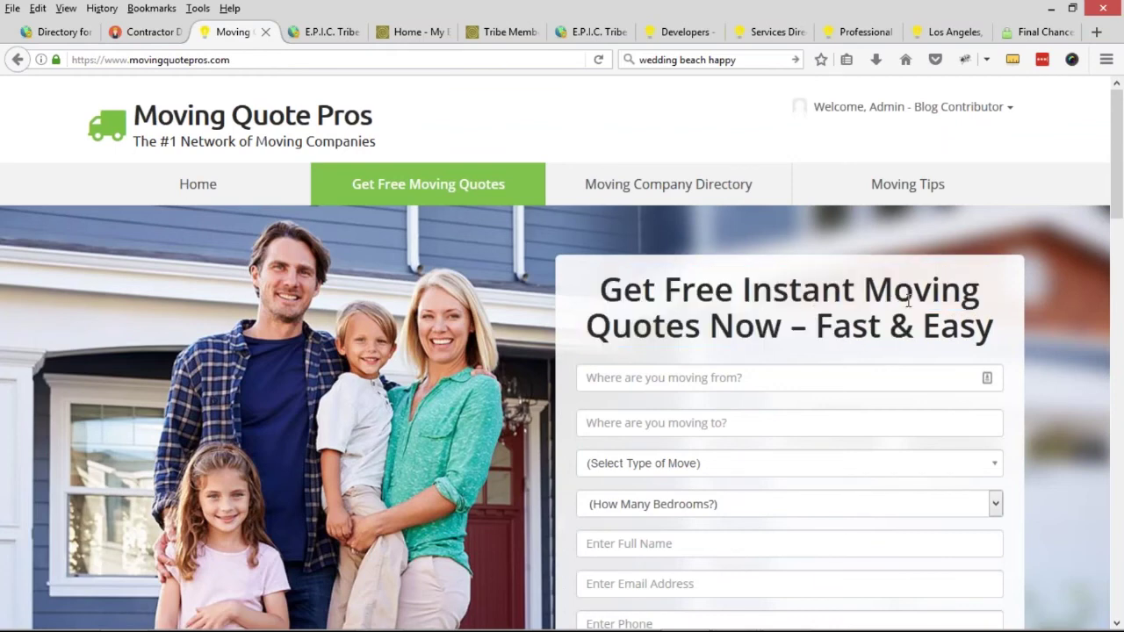
Inspect the Moving Quote Pros form headline in Firebug and copy its .homepage_settings h2 rule with text-align: center
click(965, 59)
click(36, 384)
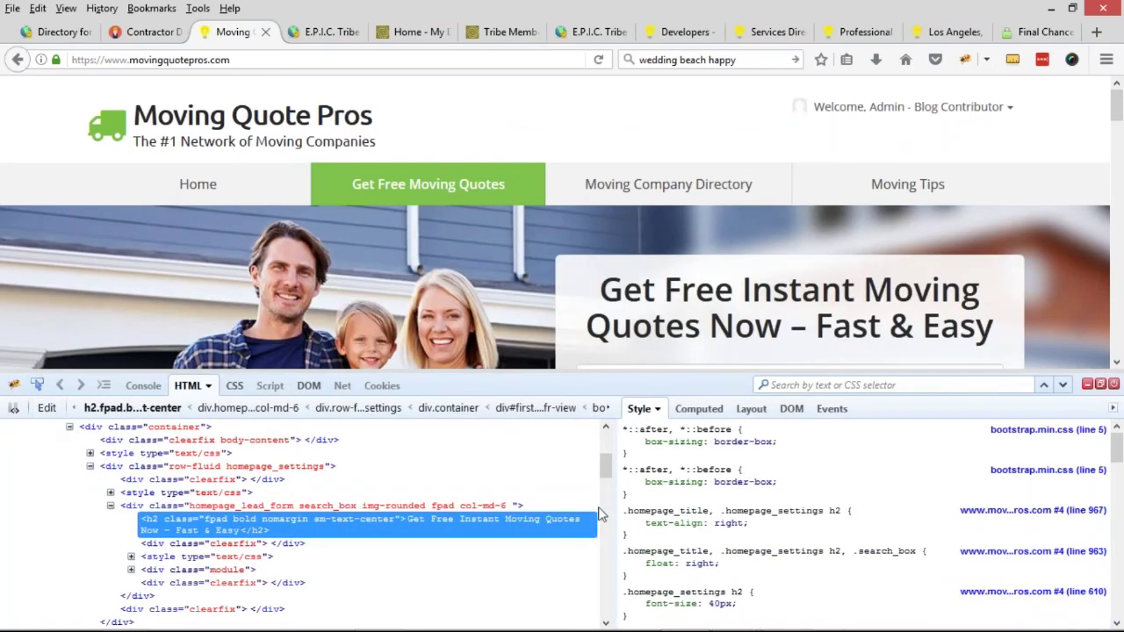
scroll(717, 522, down, 2)
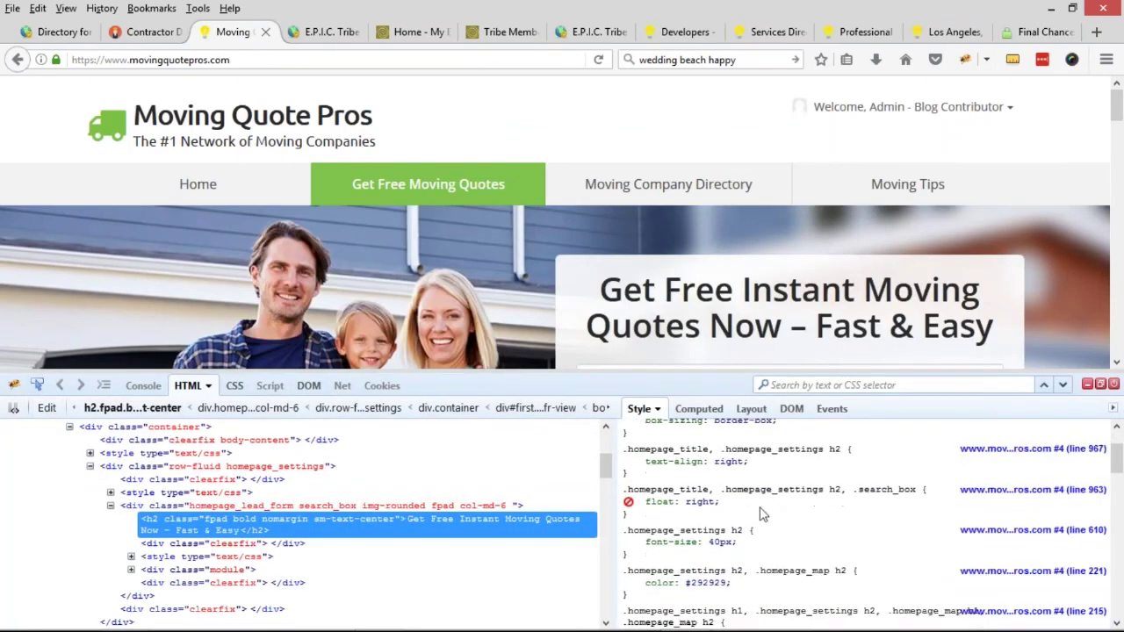
scroll(771, 526, up, 2)
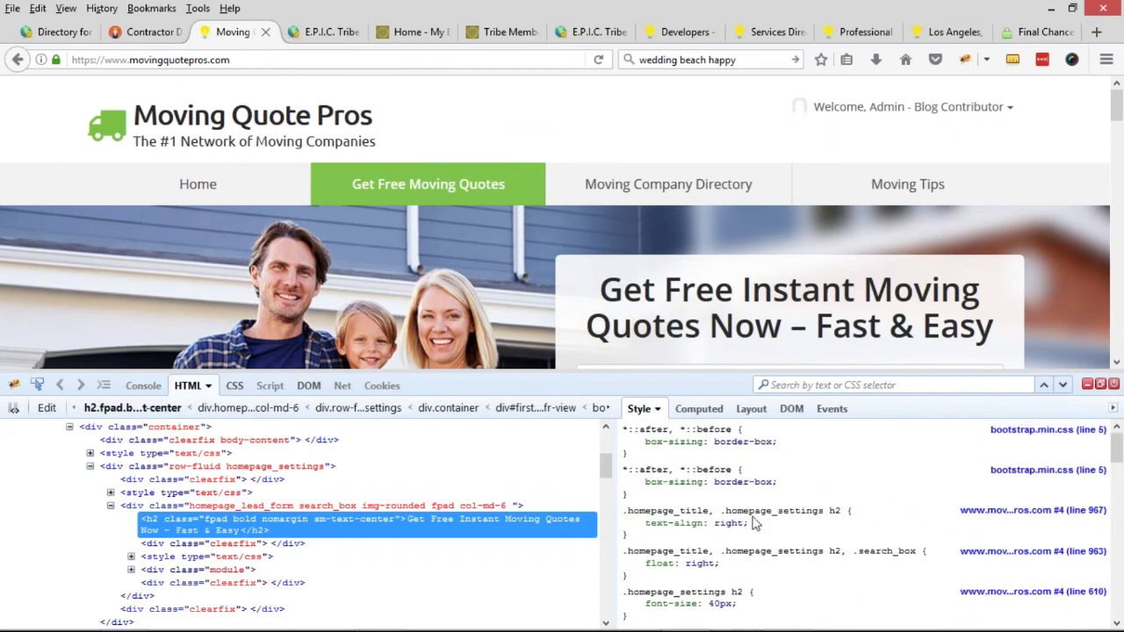
scroll(771, 496, down, 3)
scroll(764, 514, down, 2)
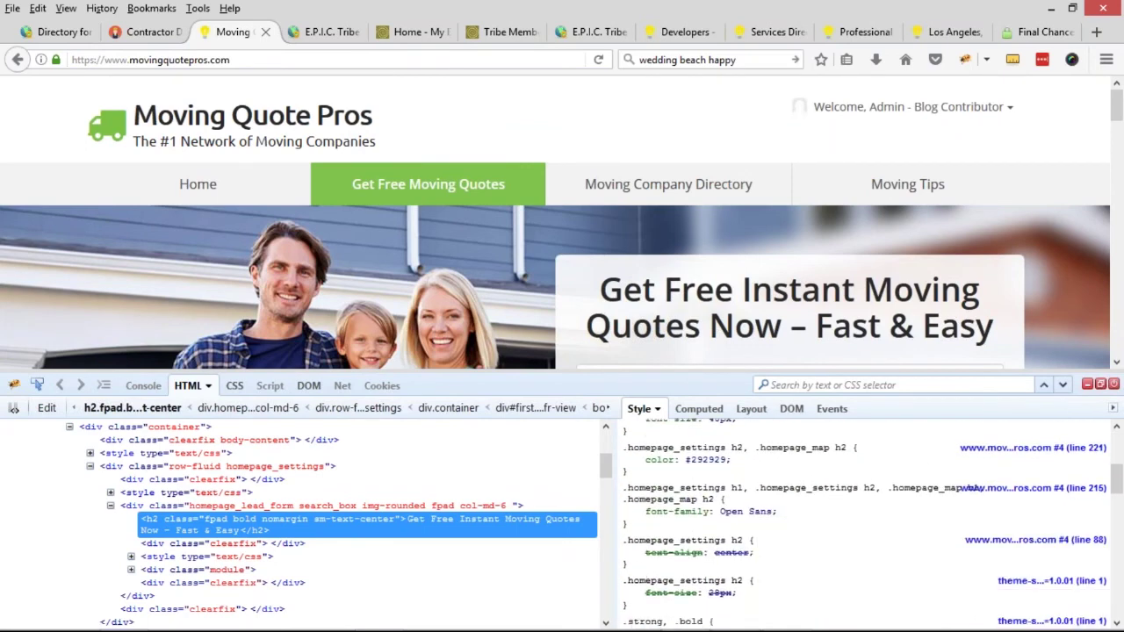
drag(635, 571, 625, 540)
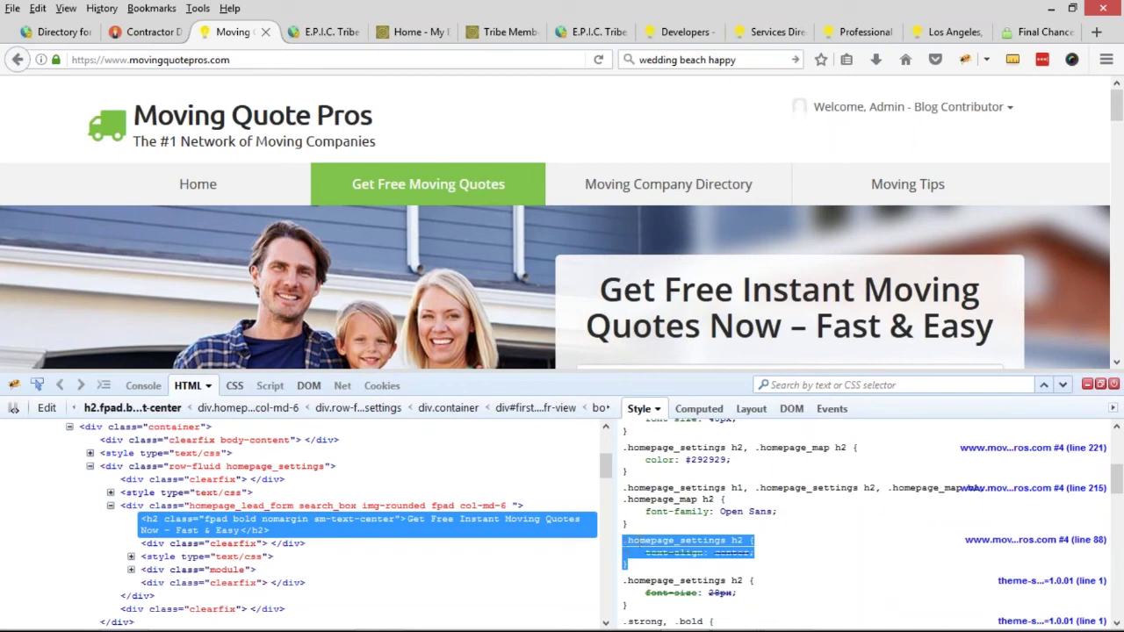
click(1087, 385)
Open Directory for Contractors' design settings and add the copied .homepage_settings h2 centering rule to its custom CSS
click(145, 32)
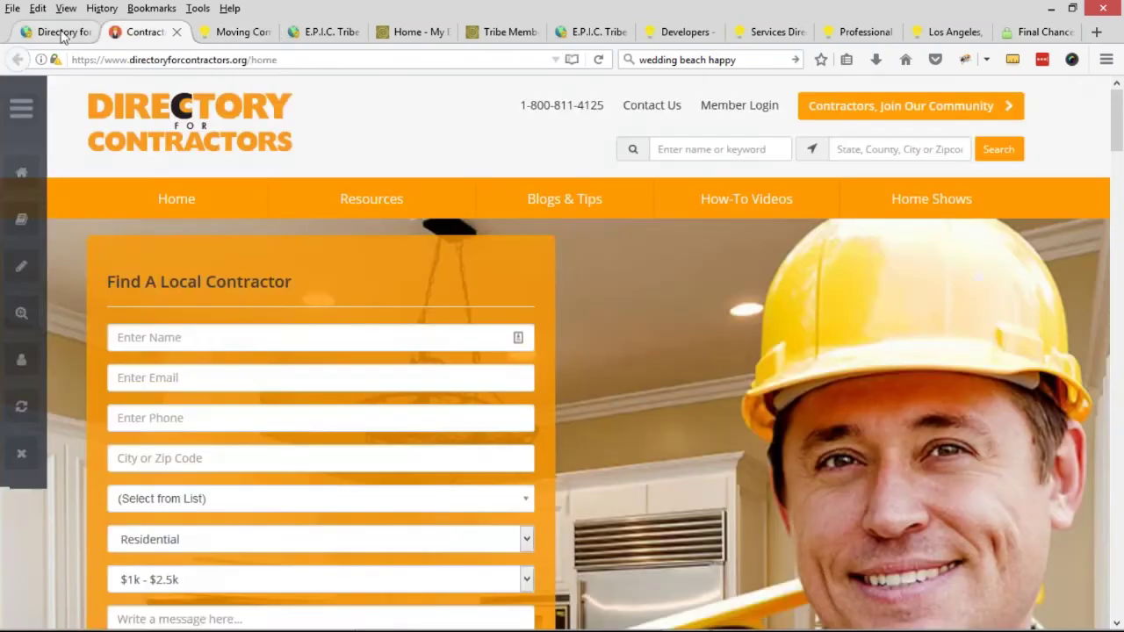
click(55, 32)
middle_click(180, 128)
click(137, 31)
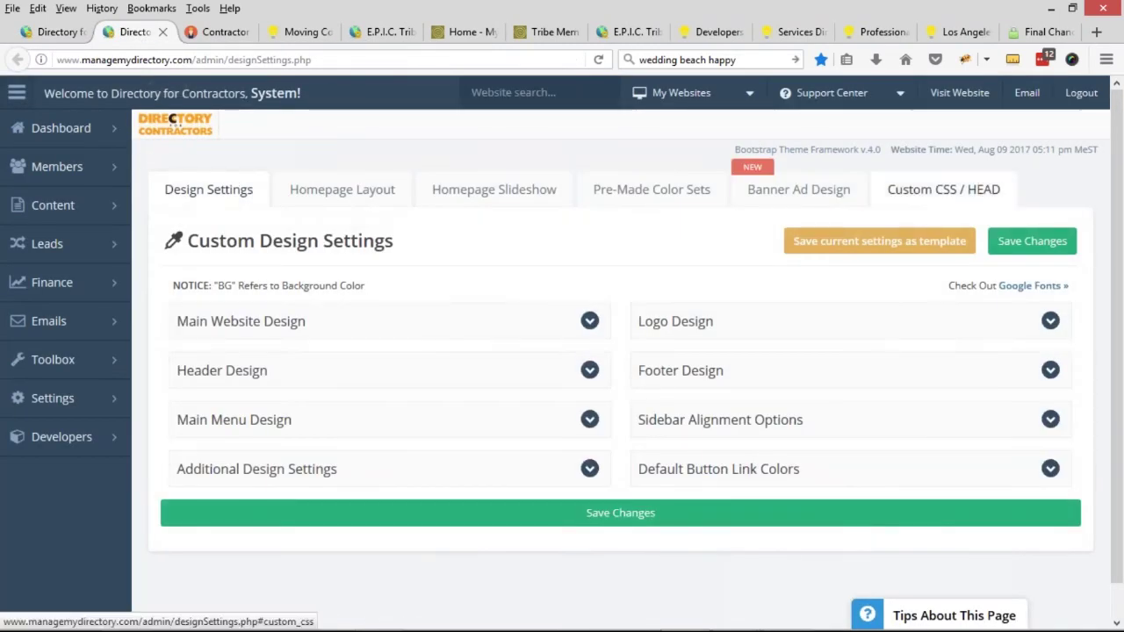
click(914, 214)
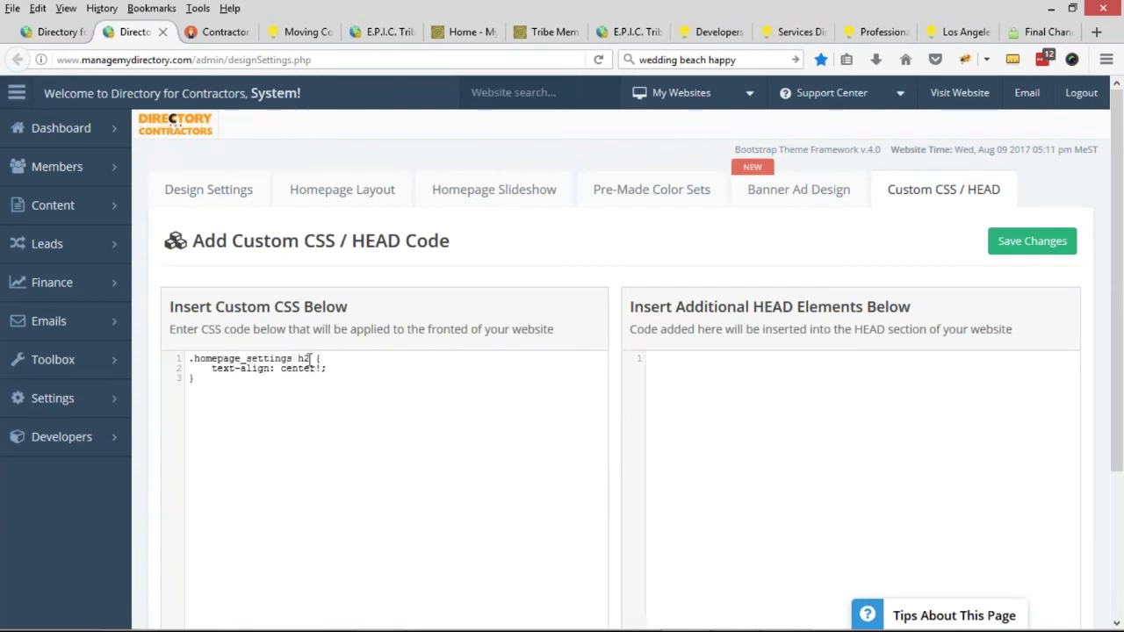
key(BackSpace)
key(BackSpace)
Copy the headline "Get Free Instant Moving Quotes Now – Fast & Easy" from the Moving Quote Pros homepage
click(213, 192)
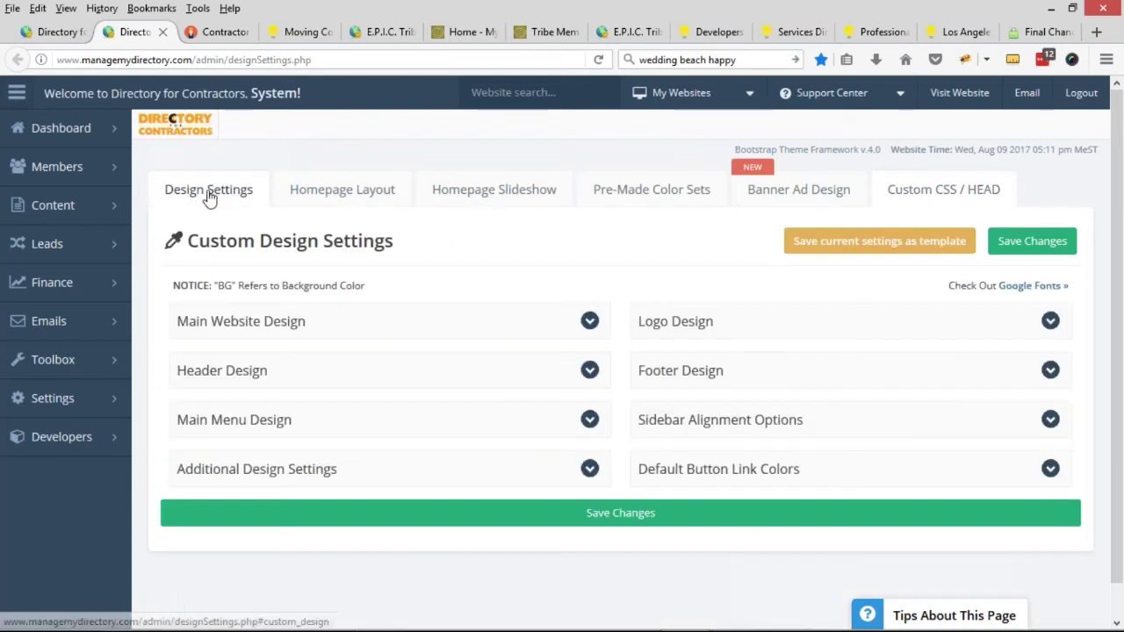
click(224, 32)
click(303, 32)
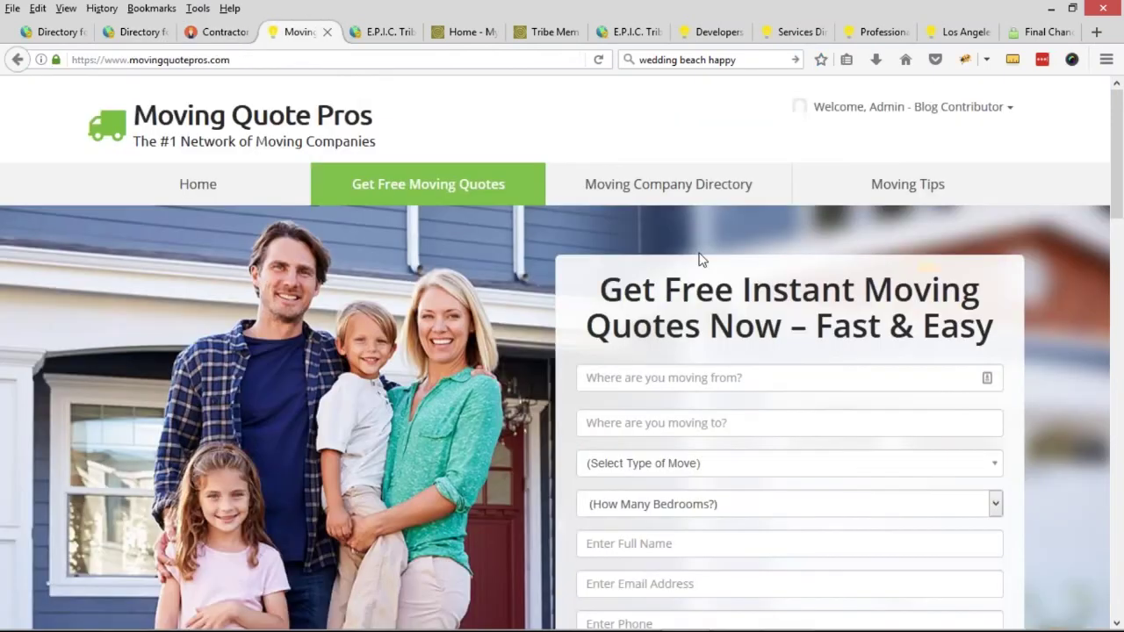
triple_click(652, 272)
key(ctrl+c)
In the contractor site's Homepage Search Settings, fill Sub Title Text (H2) with "Get Free Instant Moving Quotes Now – Fast & Easy"
click(139, 32)
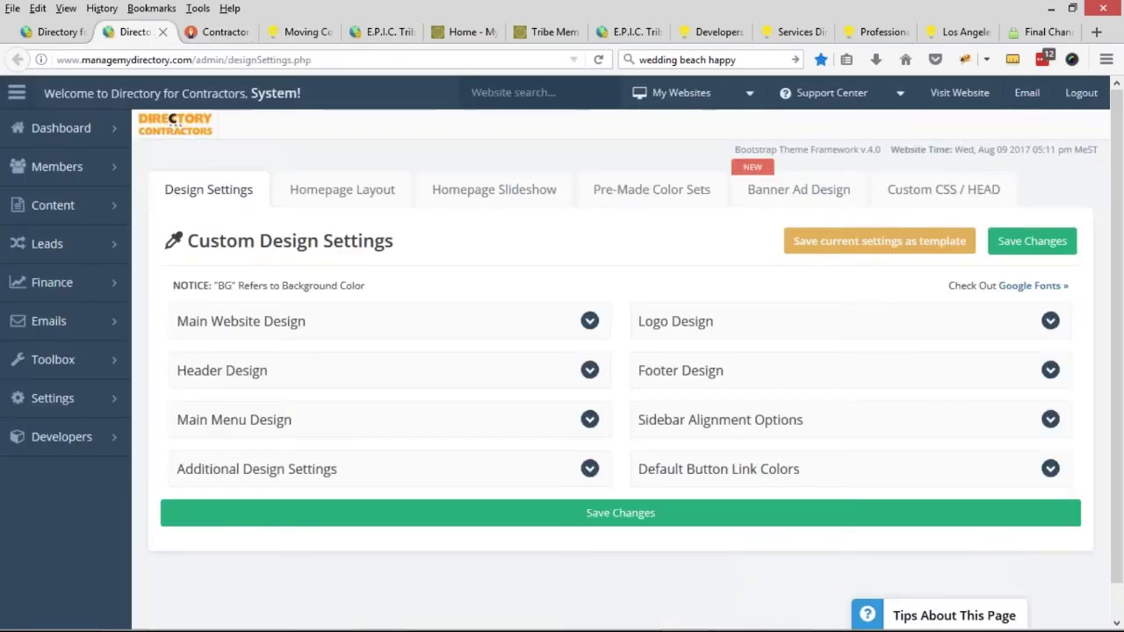
click(332, 201)
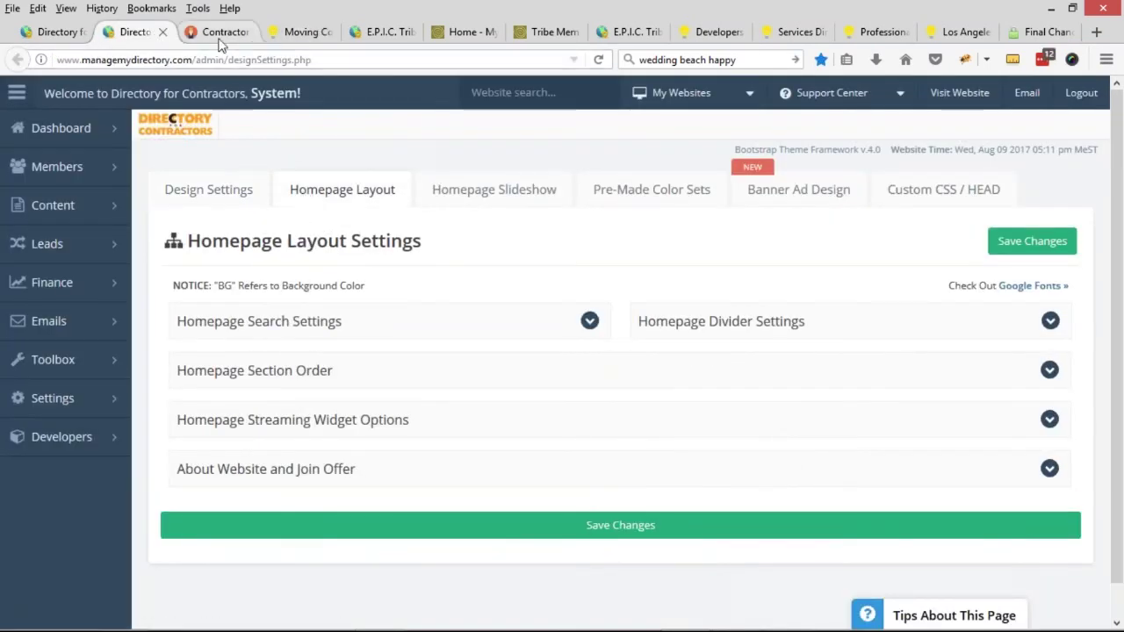
click(301, 32)
key(ctrl+shift+Tab)
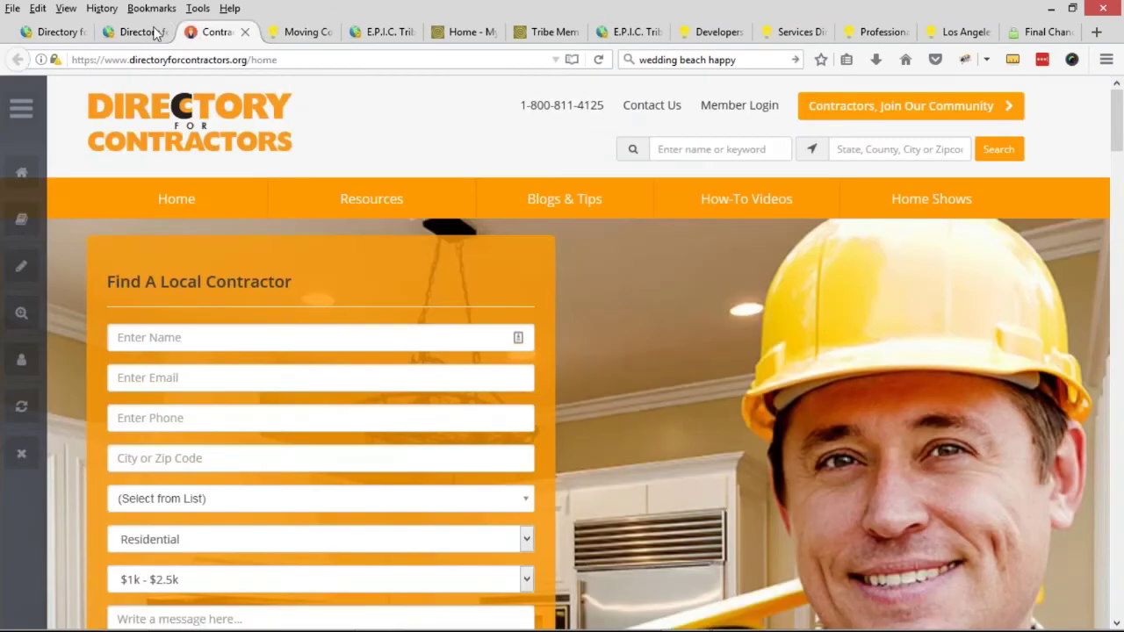
key(ctrl+shift+Tab)
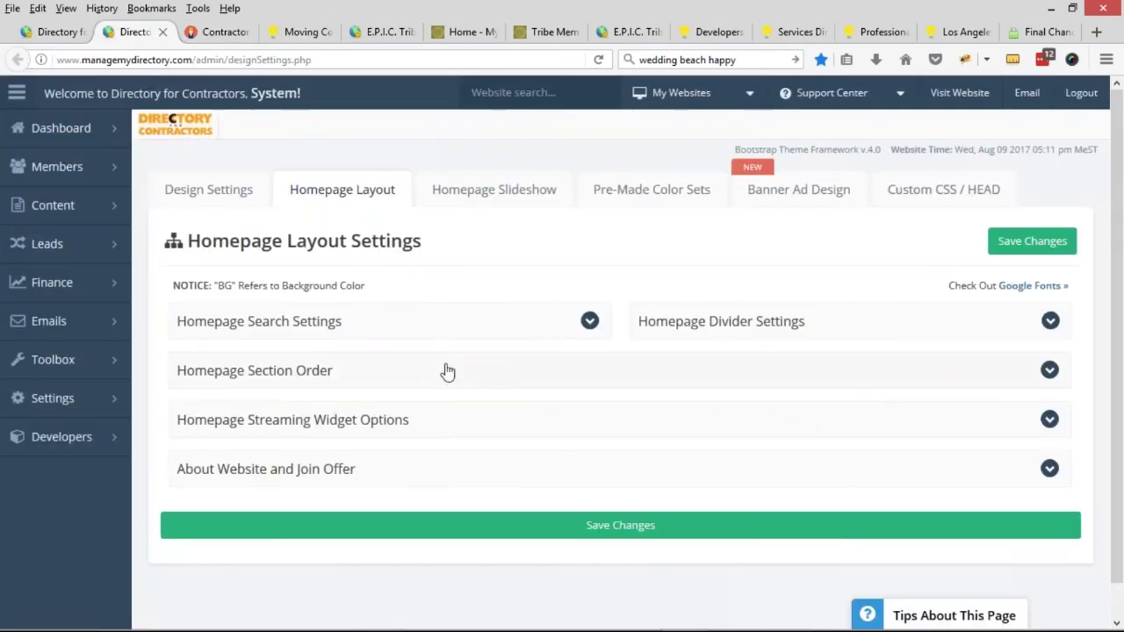
click(329, 322)
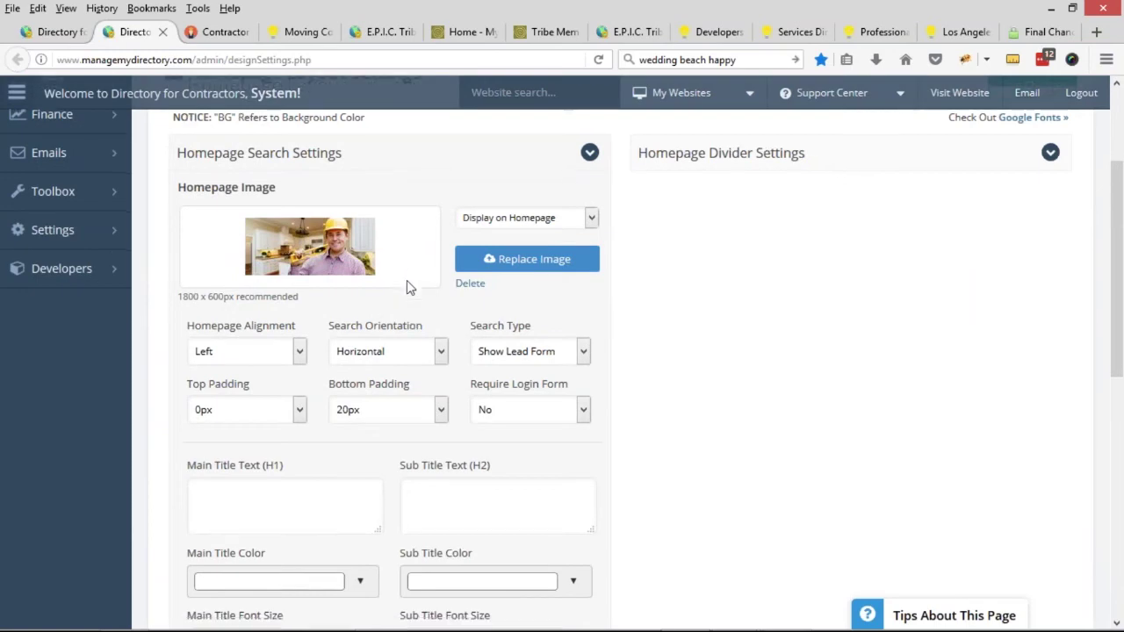
click(413, 351)
key(ctrl+v)
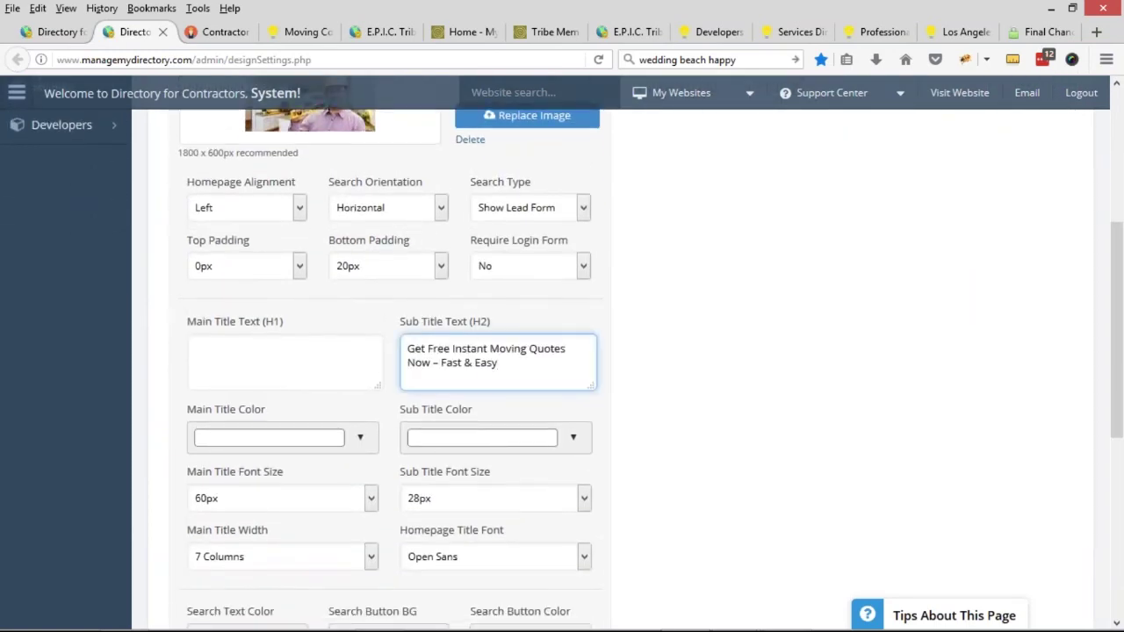
Examine the fields and category choices of the lead form on the Directory for Contractors homepage
click(220, 32)
scroll(264, 263, down, 1)
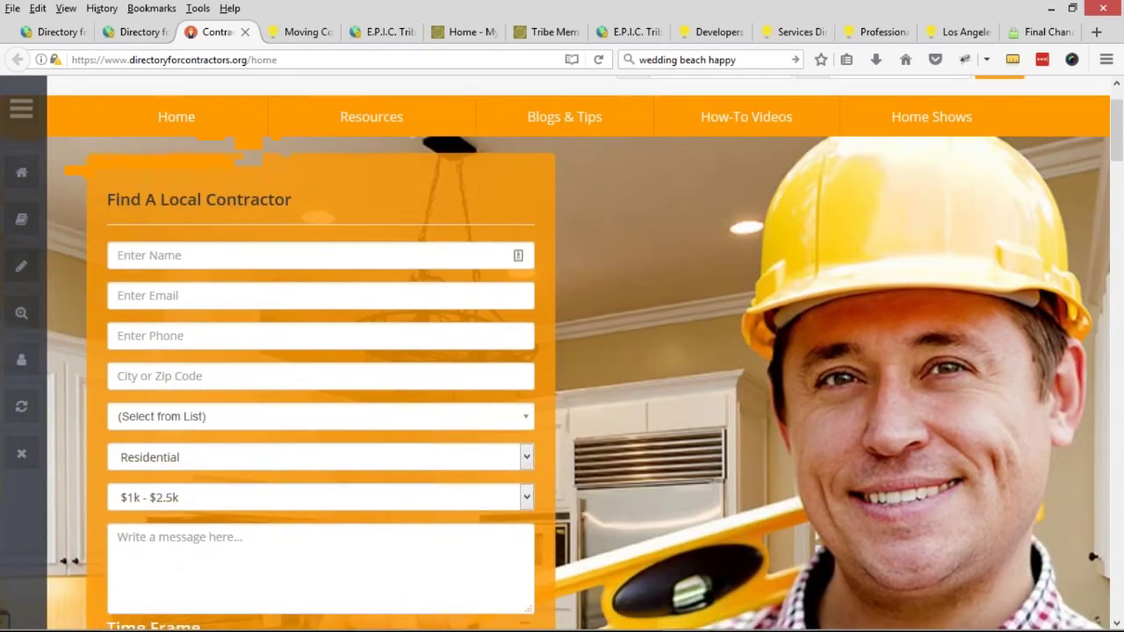
scroll(322, 306, down, 1)
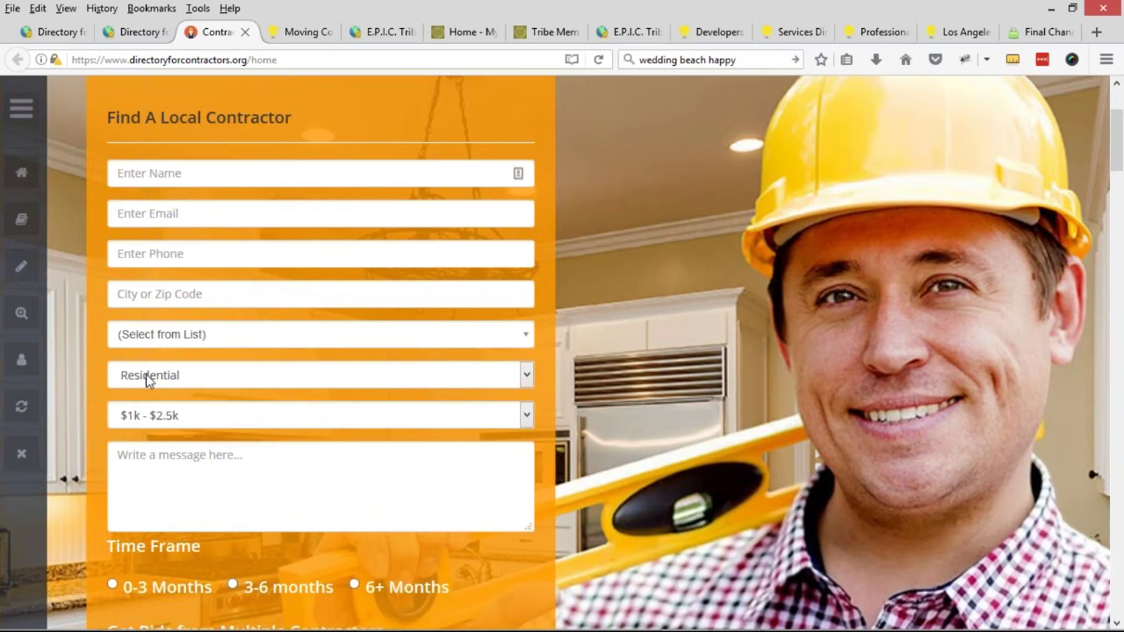
click(167, 339)
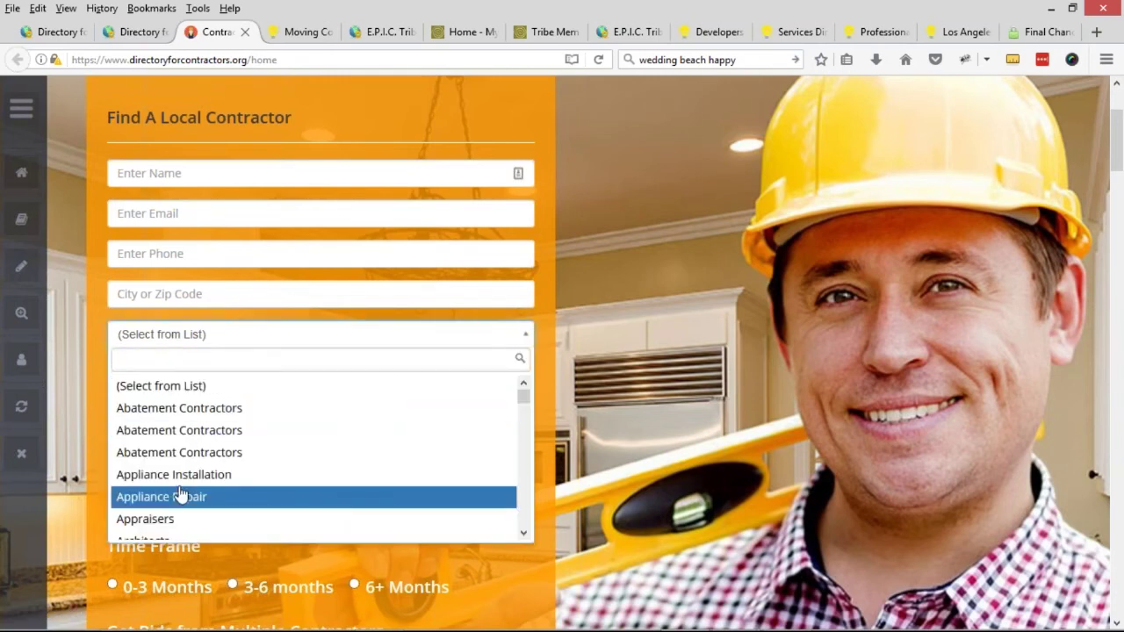
click(81, 346)
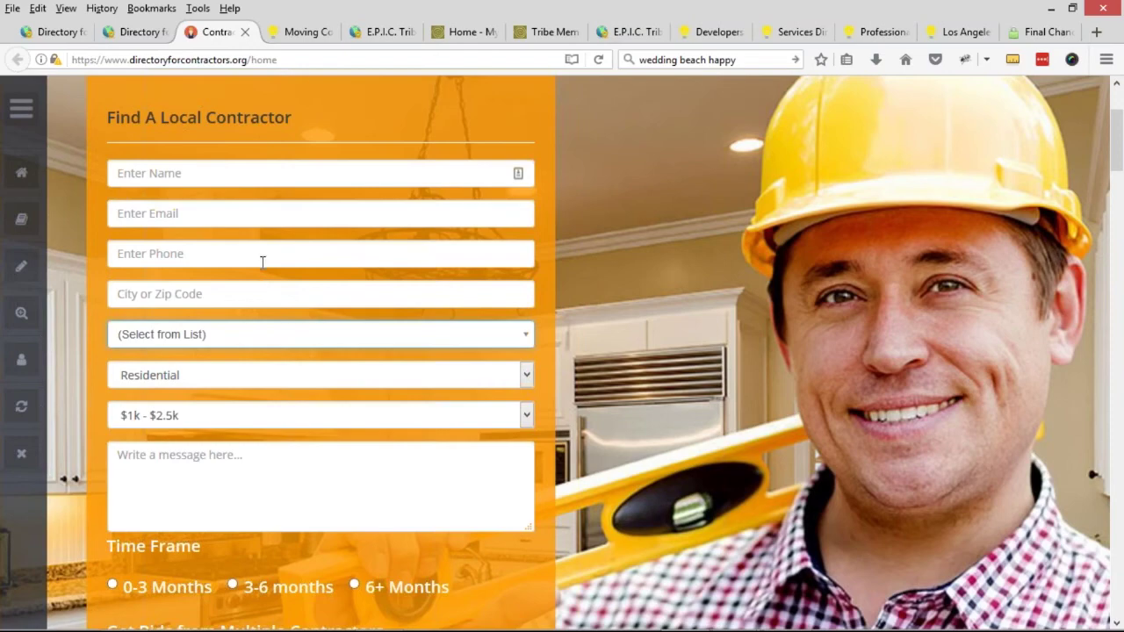
Review the Moving Quote Pros homepage form for comparison, from the moving-from field through the phone field
click(294, 33)
click(527, 362)
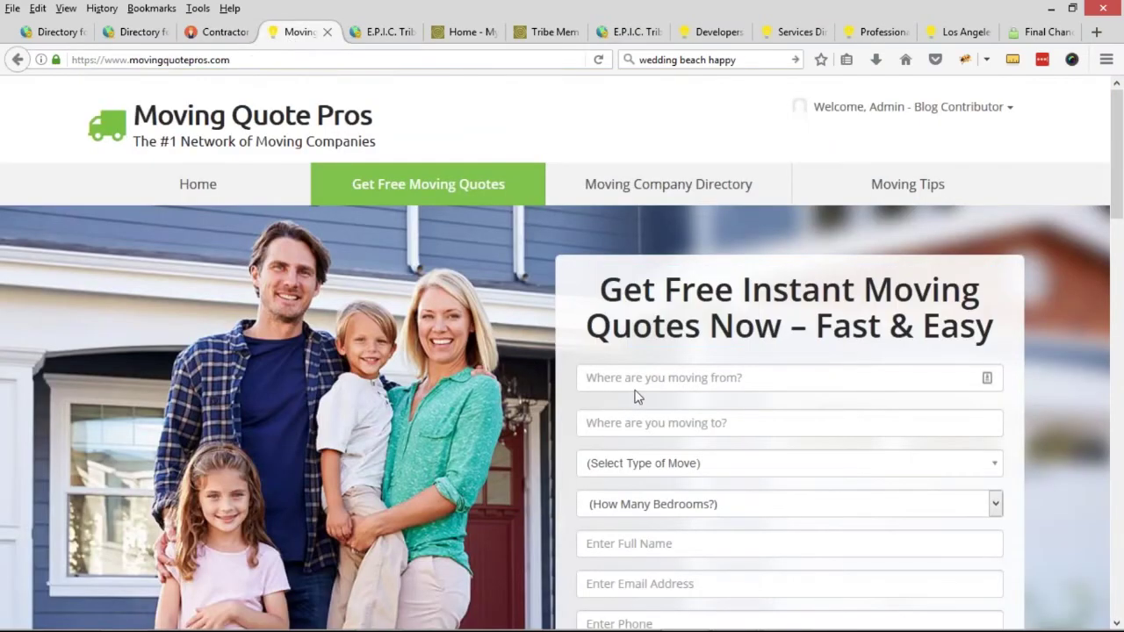
click(837, 380)
scroll(694, 439, down, 2)
click(669, 470)
click(655, 506)
click(652, 547)
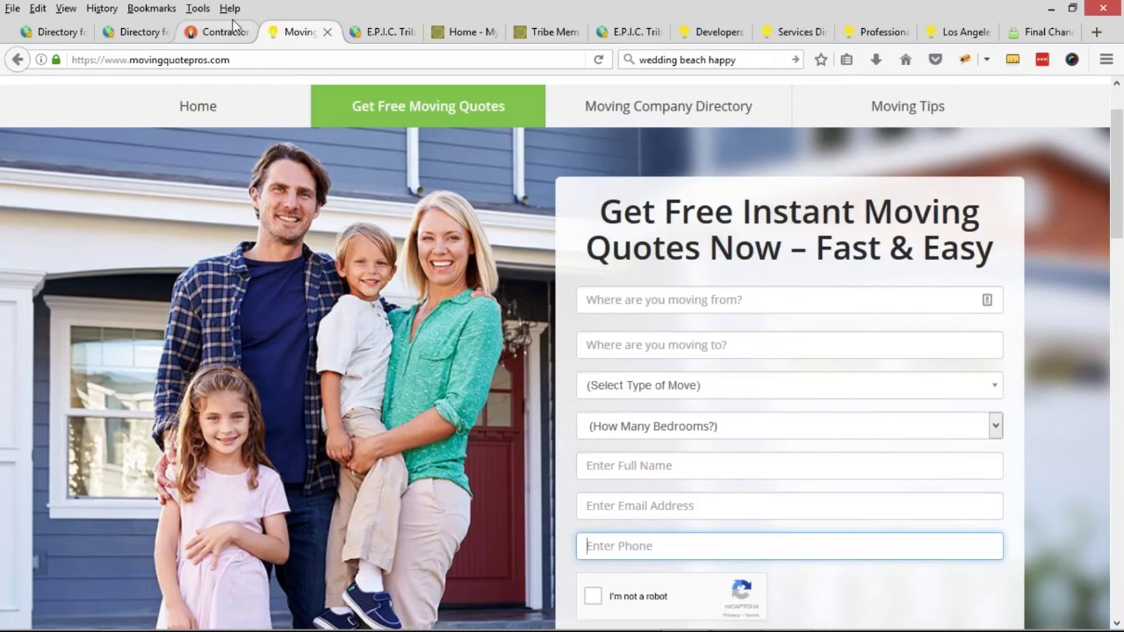
In the contractor site's Homepage Search Settings, reword Sub Title Text (H2) to "Get Free Quotes from Qualifed Contractors Now"
click(136, 32)
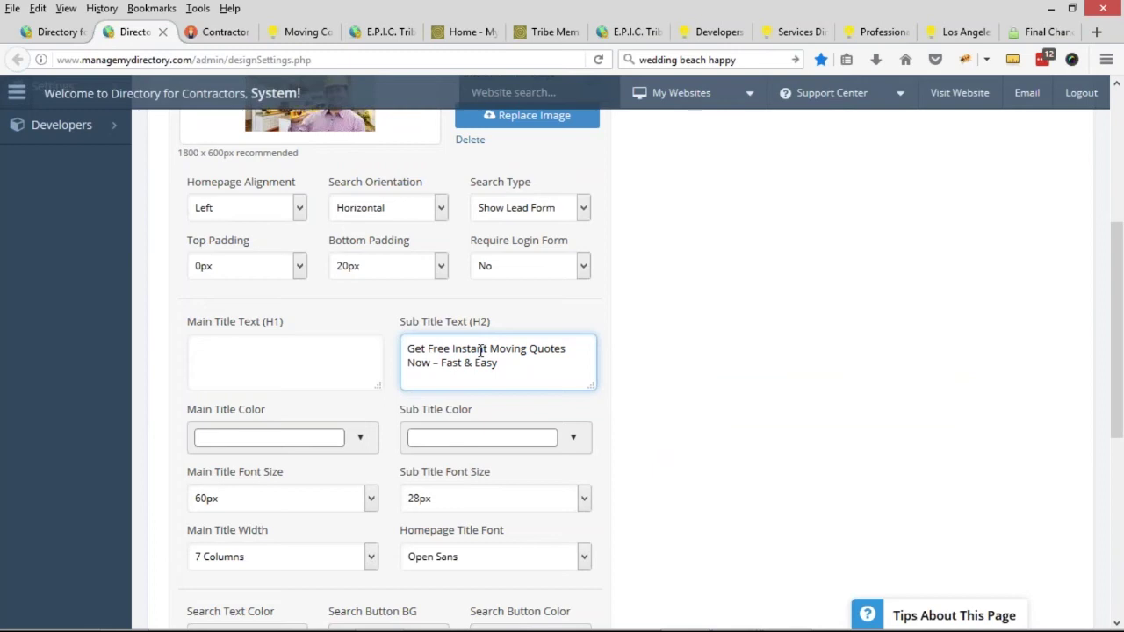
drag(453, 348, 525, 349)
key(BackSpace)
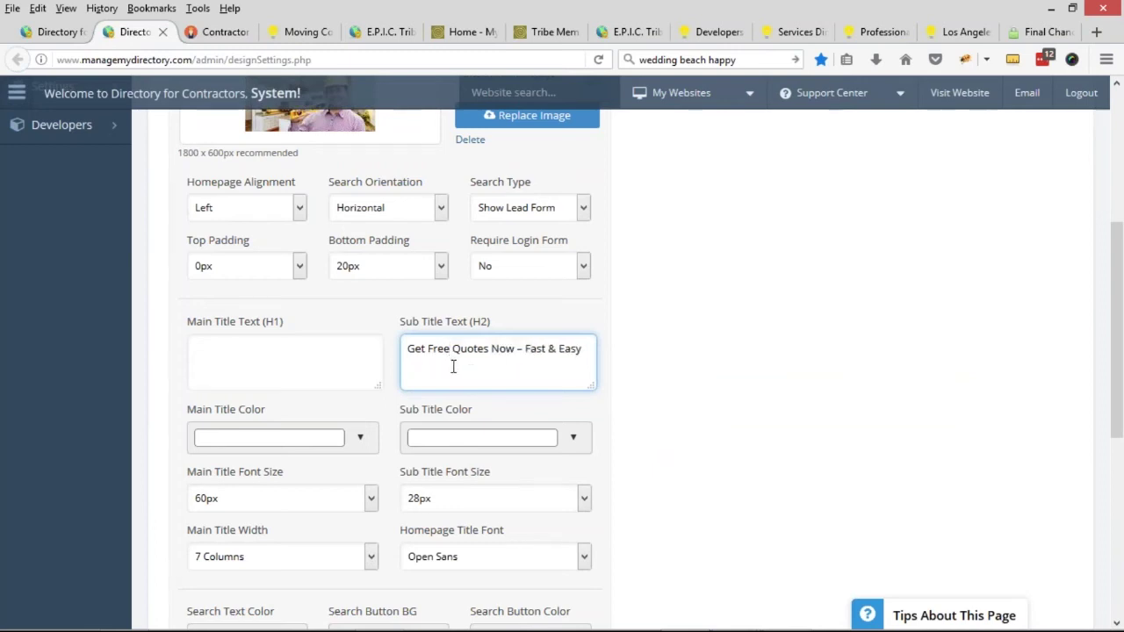
drag(493, 349, 609, 344)
text(from)
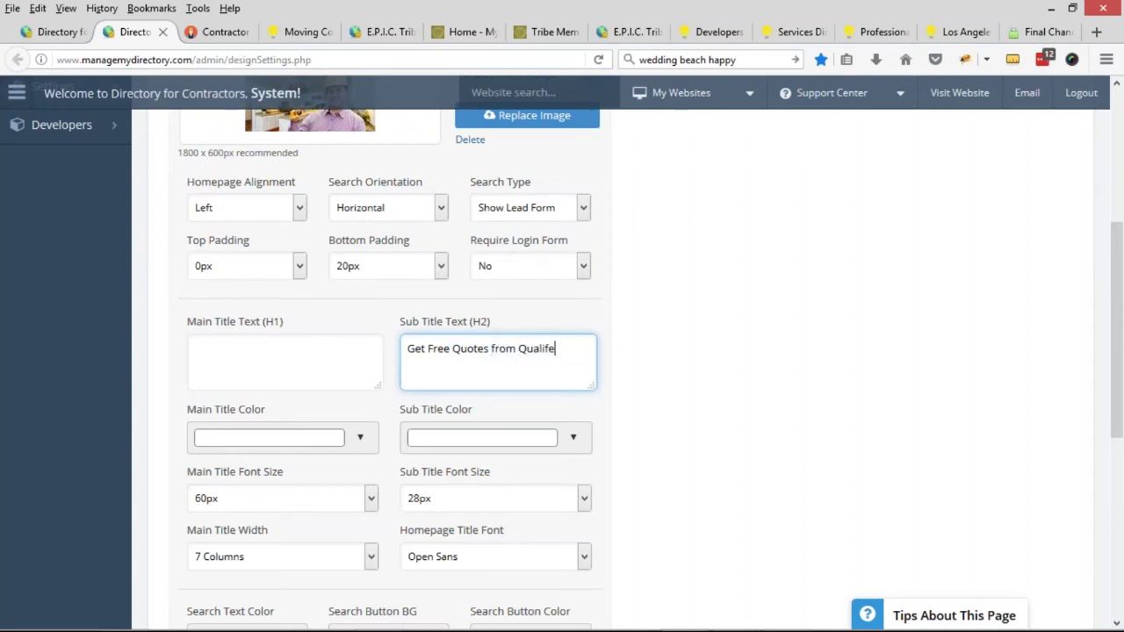
text( Qualifed Contractors Now)
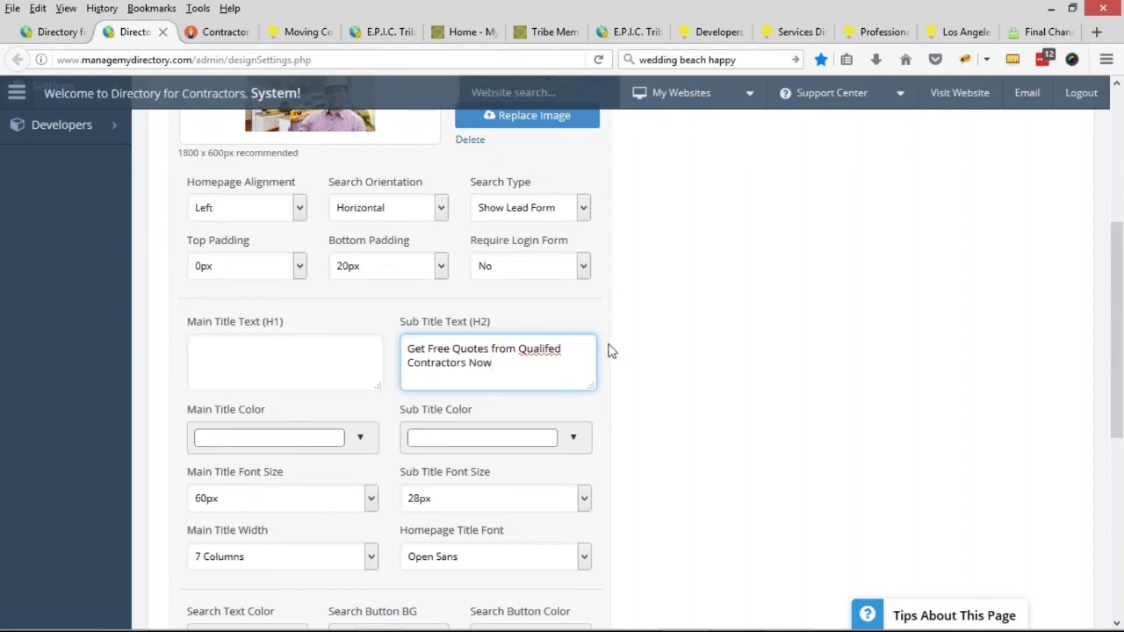
Correct the subtitle to "Get Free Quotes from Qualified Local Contractors Now" and save the homepage layout settings
right_click(544, 355)
click(597, 76)
key(Right)
text(Local)
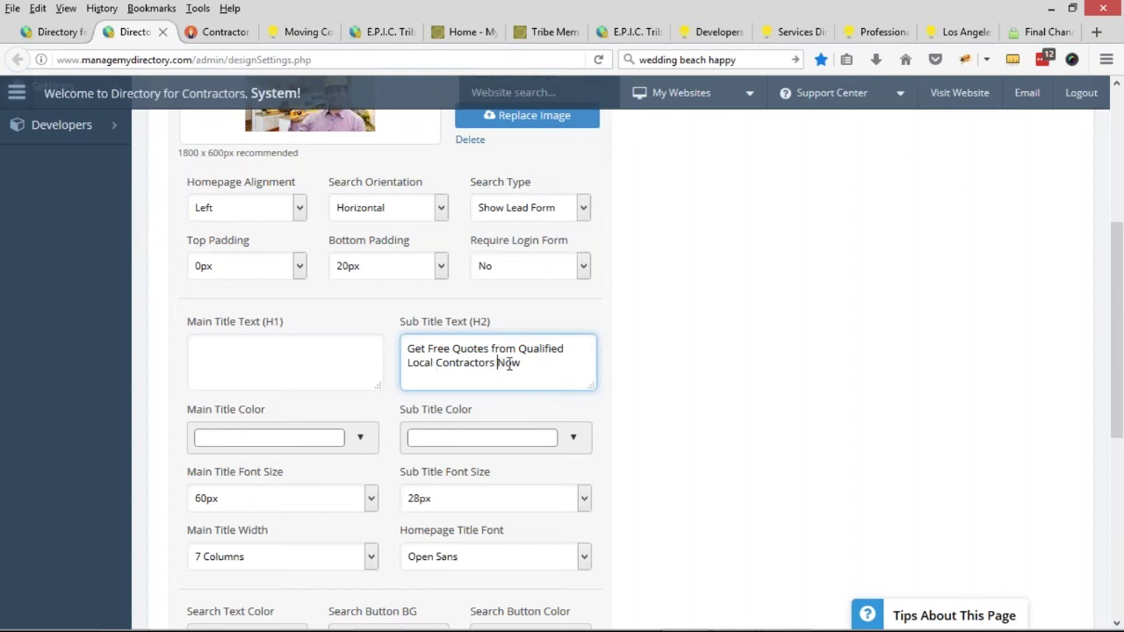
double_click(517, 363)
scroll(785, 389, up, 5)
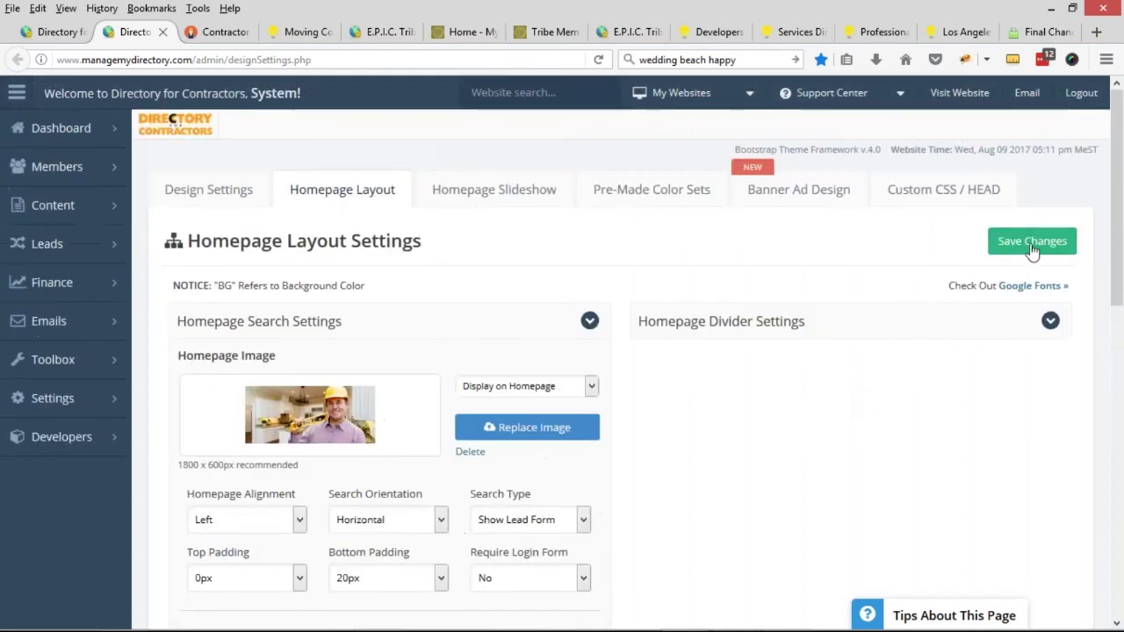
click(1033, 242)
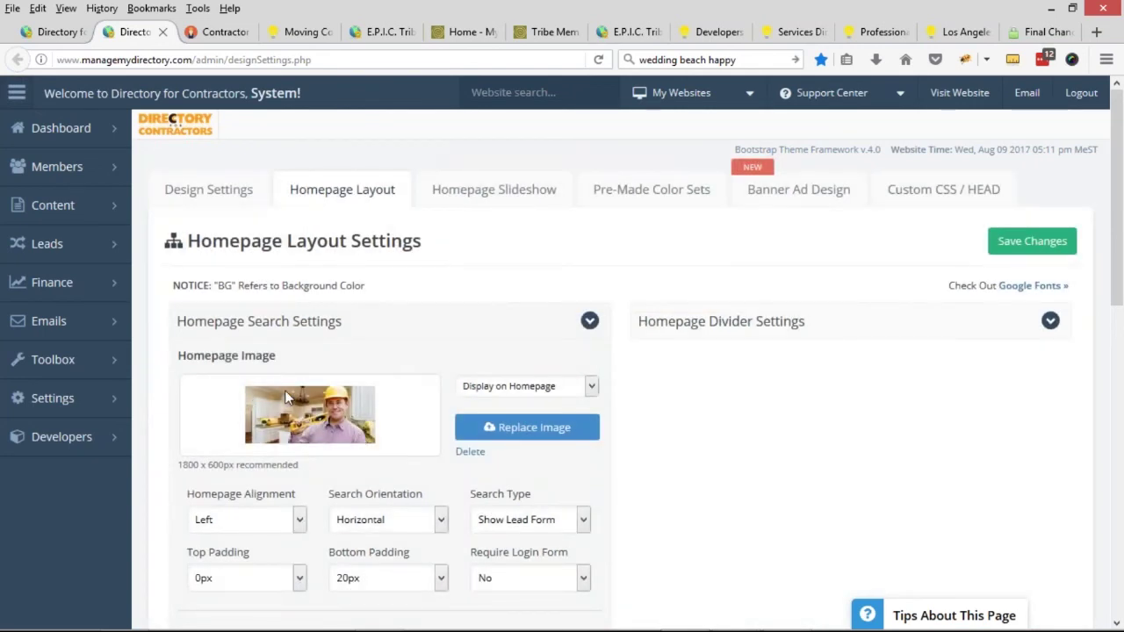
Look over the Directory for Contractors homepage lead form from its heading down to the Submit button
key(ctrl+Tab)
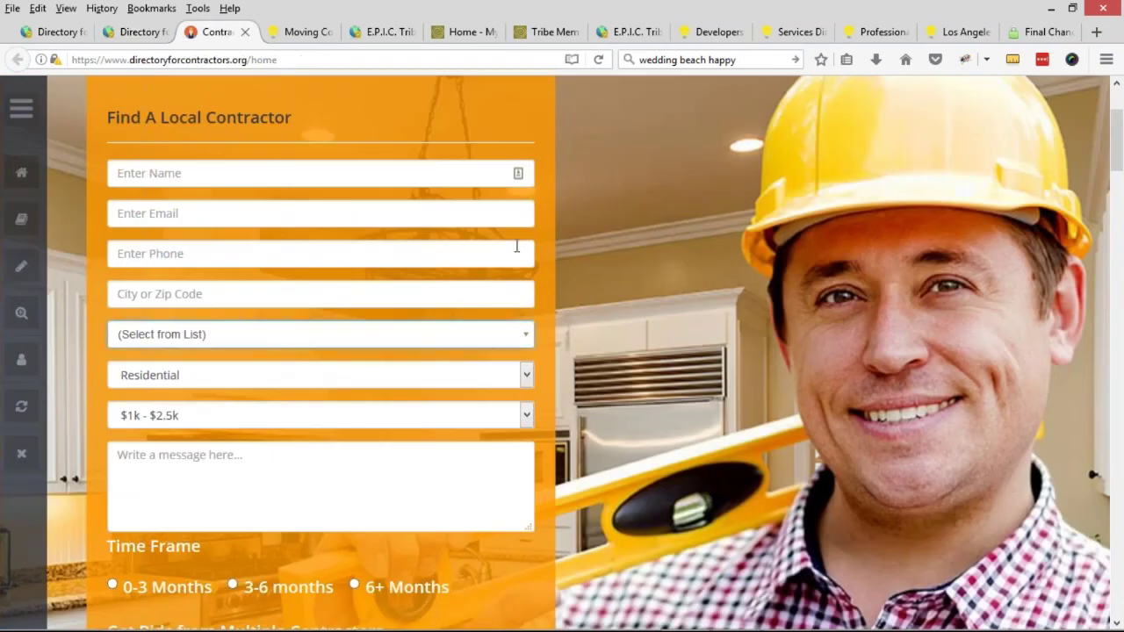
scroll(523, 304, up, 2)
scroll(561, 294, down, 1)
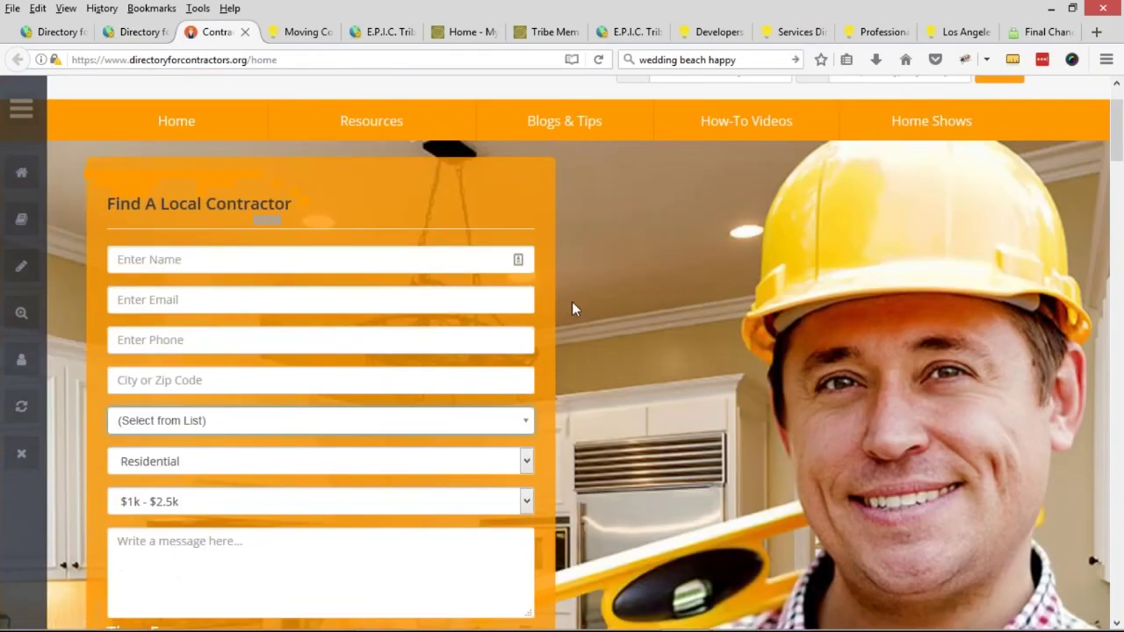
scroll(572, 303, down, 1)
scroll(593, 180, up, 2)
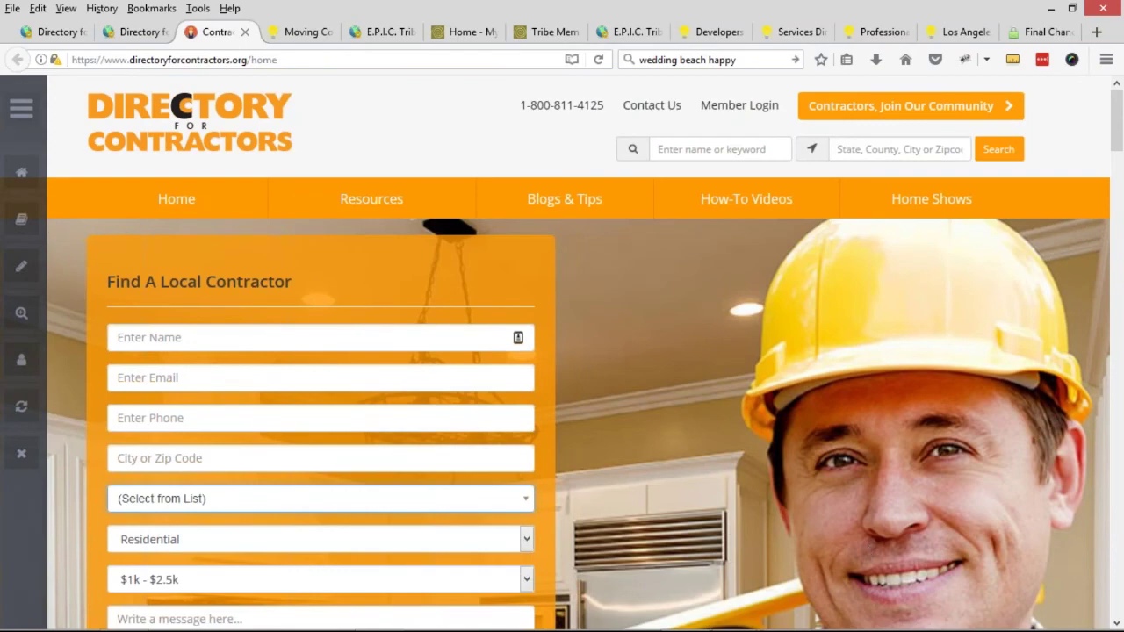
scroll(642, 313, down, 5)
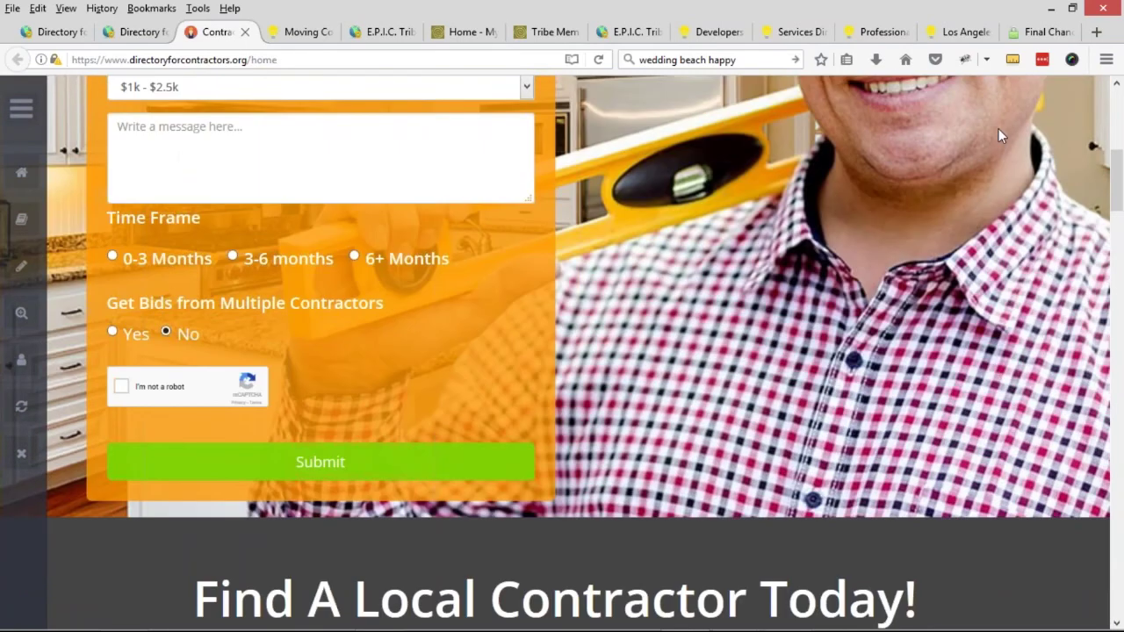
scroll(1029, 213, up, 4)
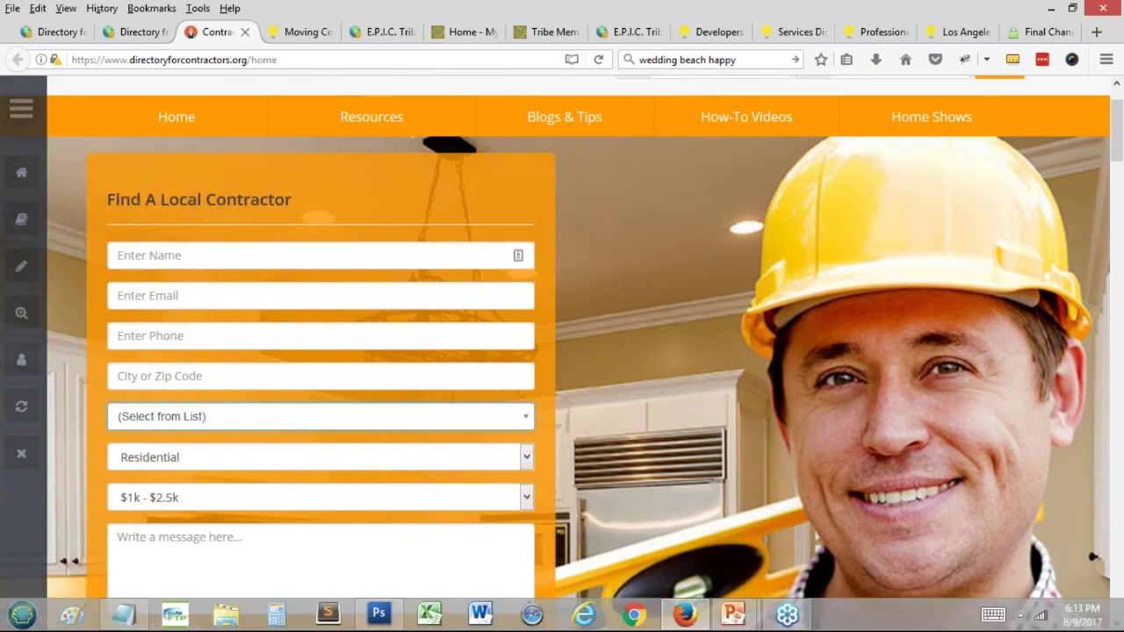
scroll(757, 335, up, 1)
click(131, 32)
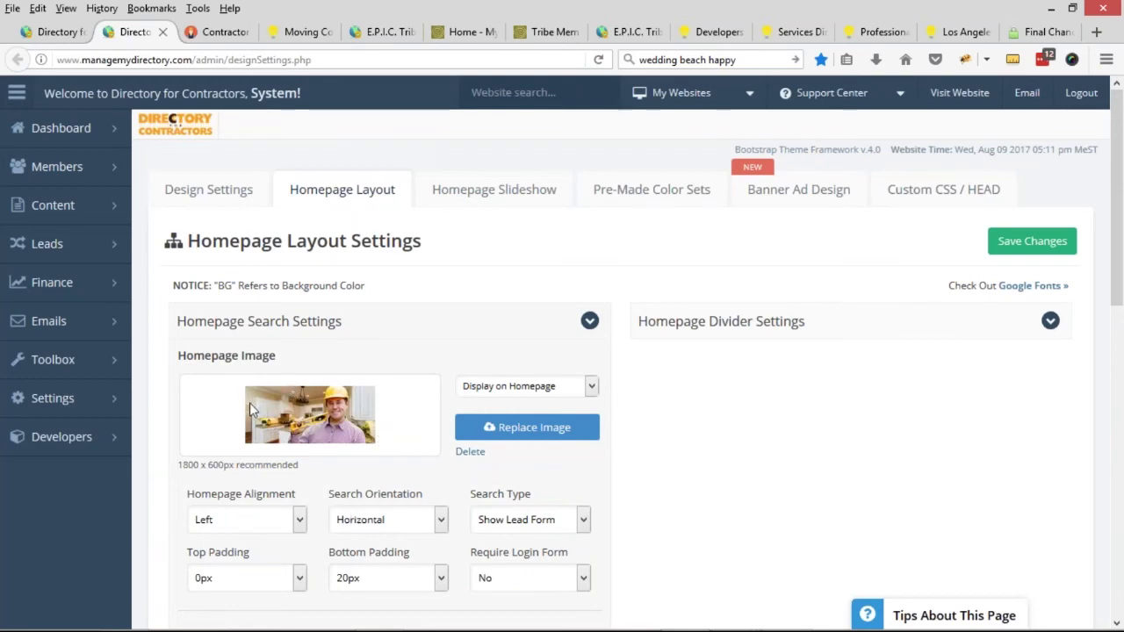
click(215, 31)
scroll(784, 380, down, 3)
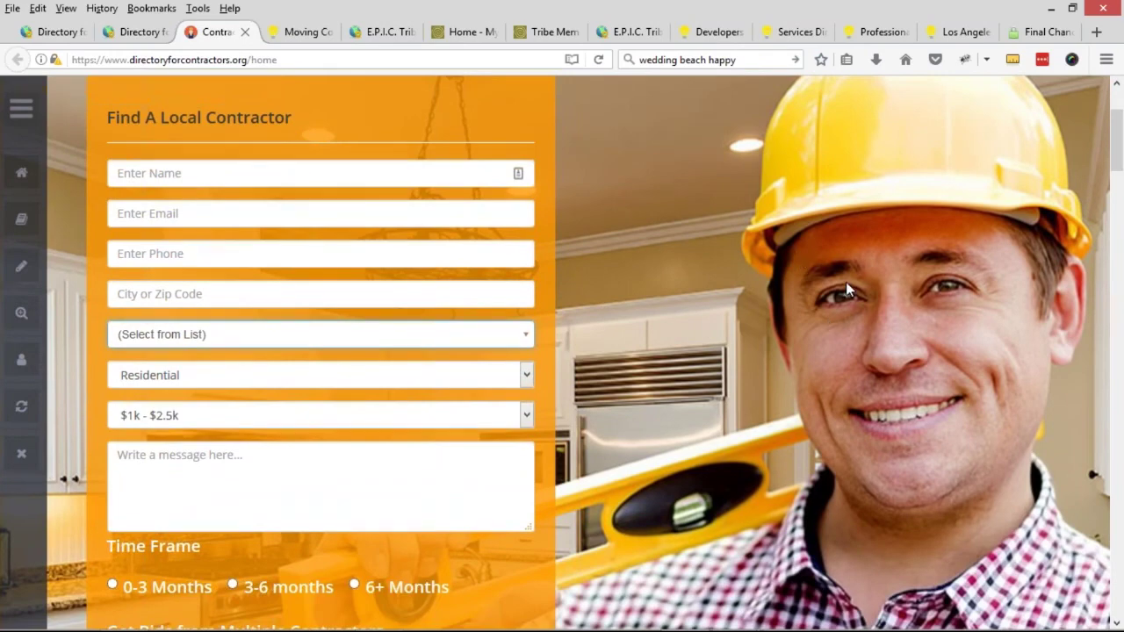
scroll(797, 259, down, 9)
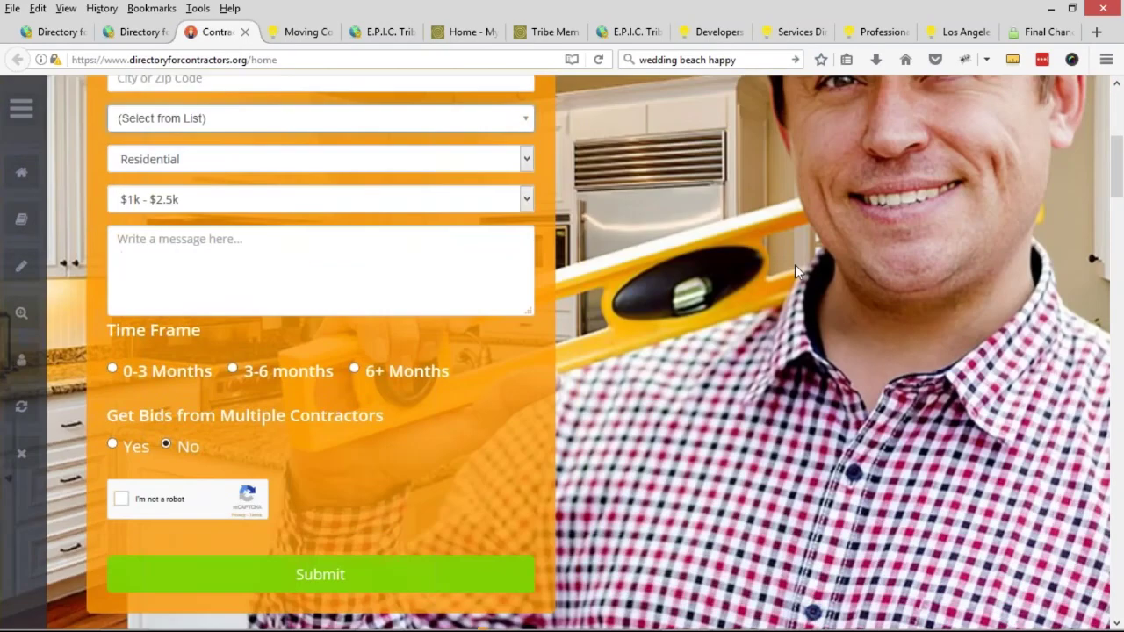
scroll(781, 369, up, 12)
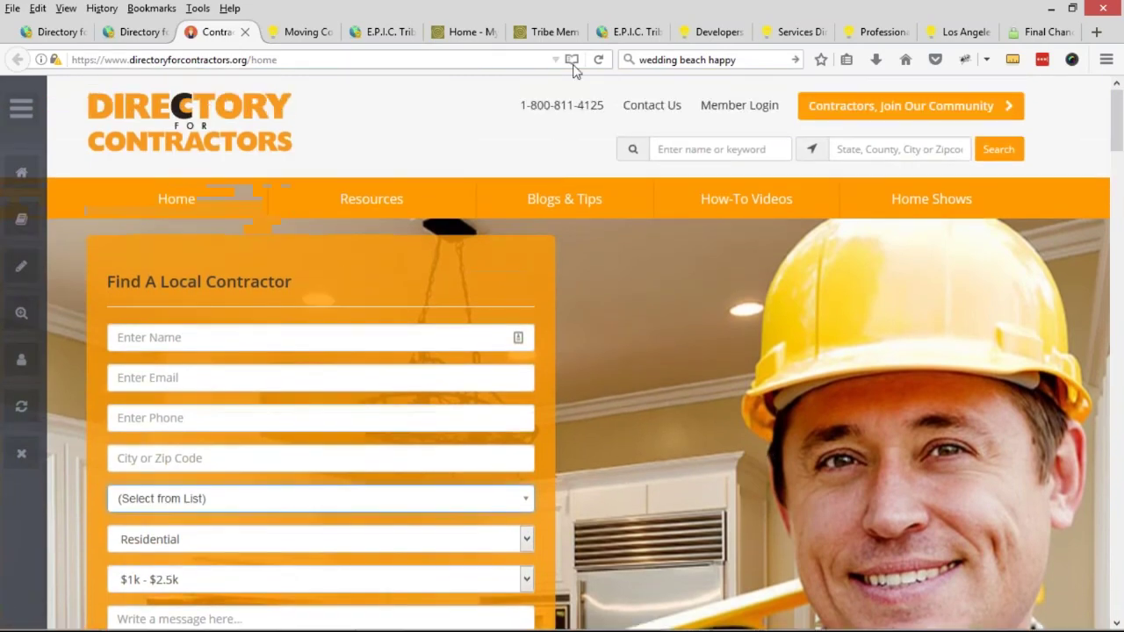
Check the layout settings page, then reload the Directory for Contractors homepage to view the updated form headline
click(163, 35)
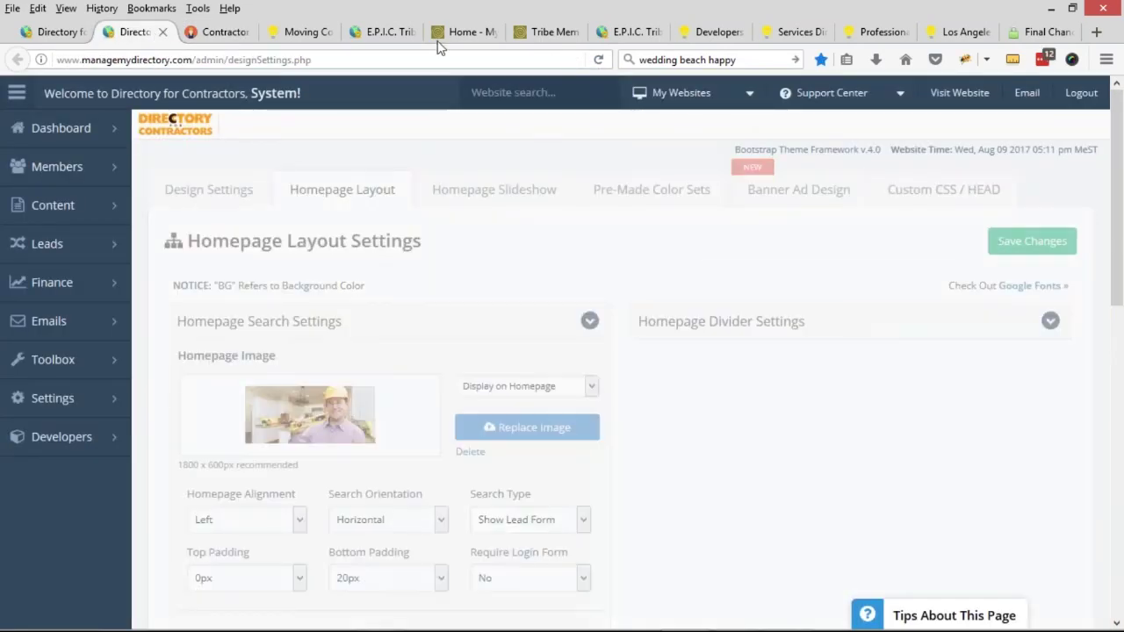
click(217, 32)
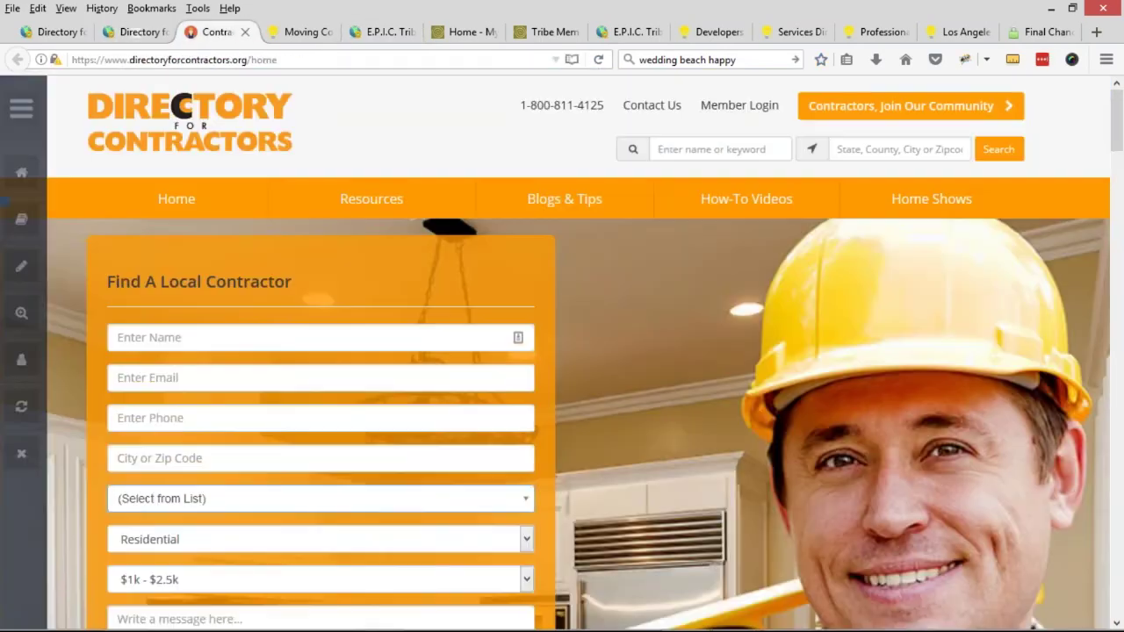
click(599, 62)
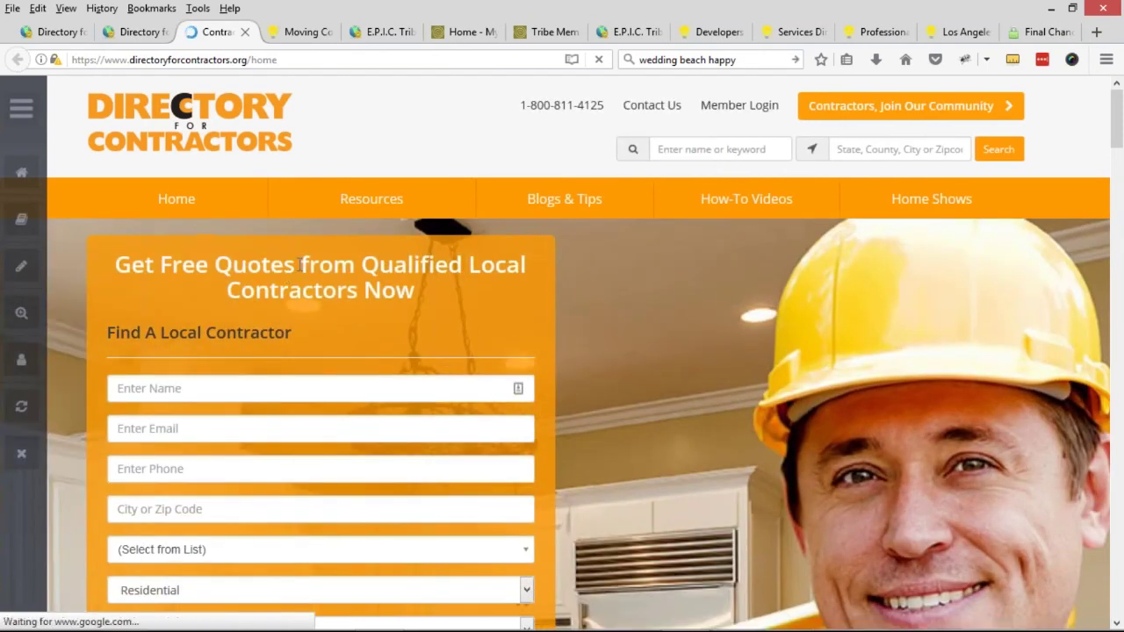
Inspect the new form headline in Firebug and preview its .homepage_settings h2 font-size at 34px
right_click(304, 273)
click(367, 455)
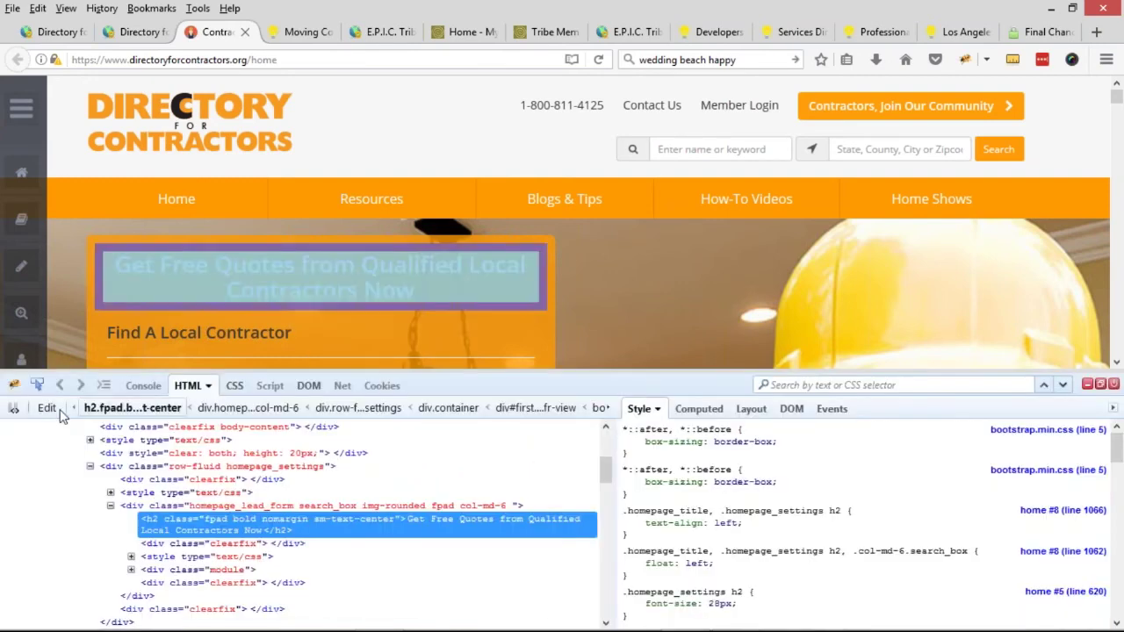
click(55, 409)
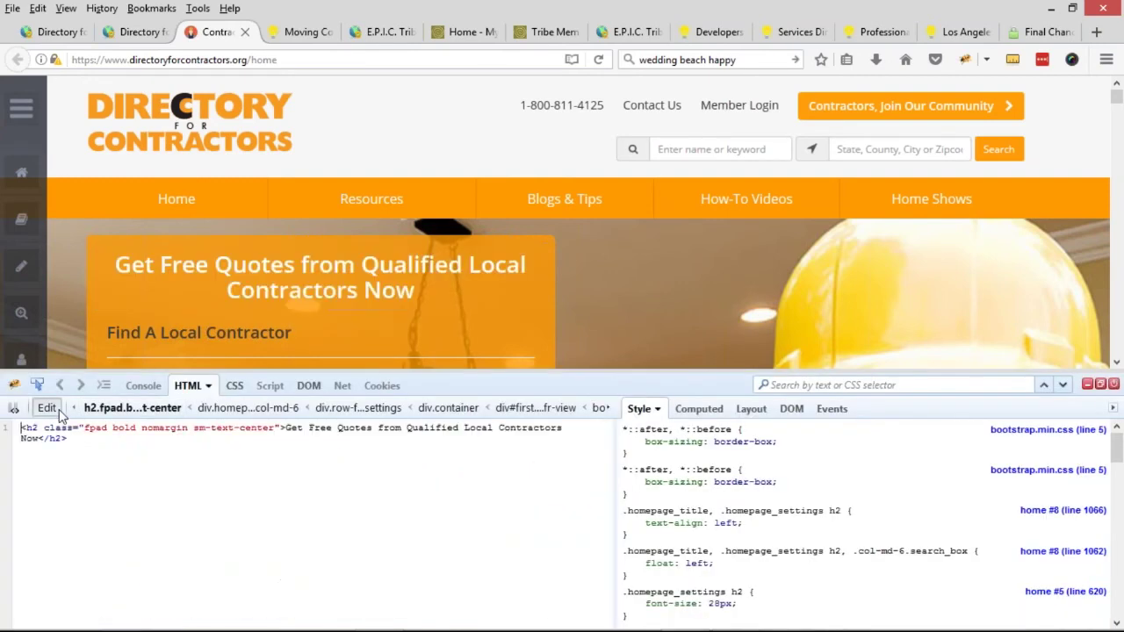
click(721, 603)
key(Up)
key(Up)
key(Up)
key(Up)
key(Up)
key(Up)
key(Up)
key(Up)
key(Down)
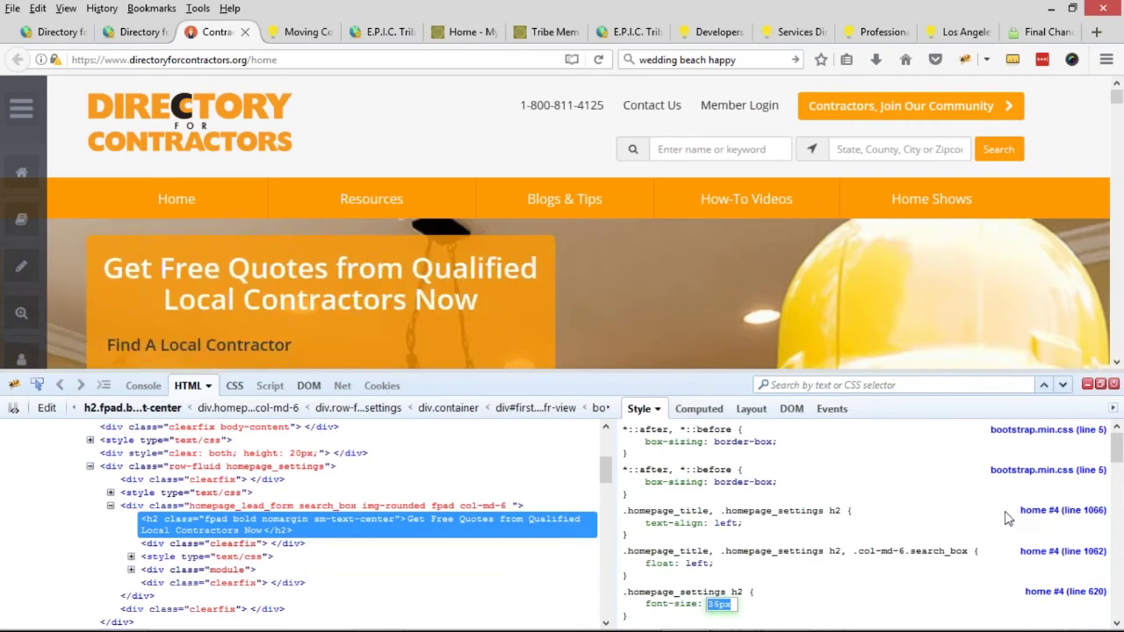
key(Down)
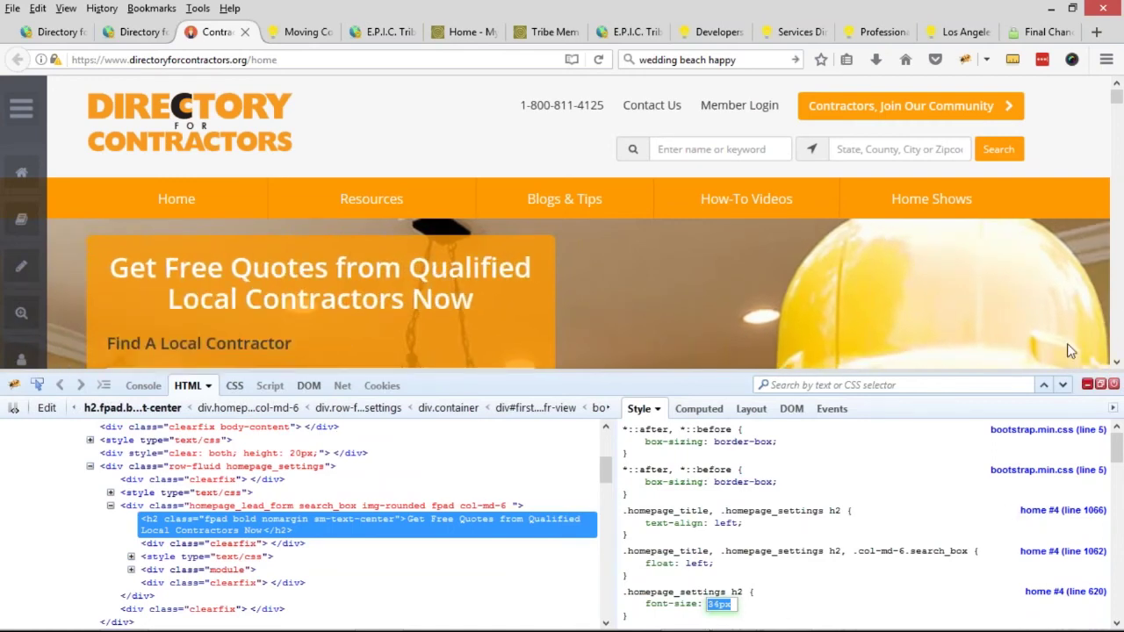
click(1087, 384)
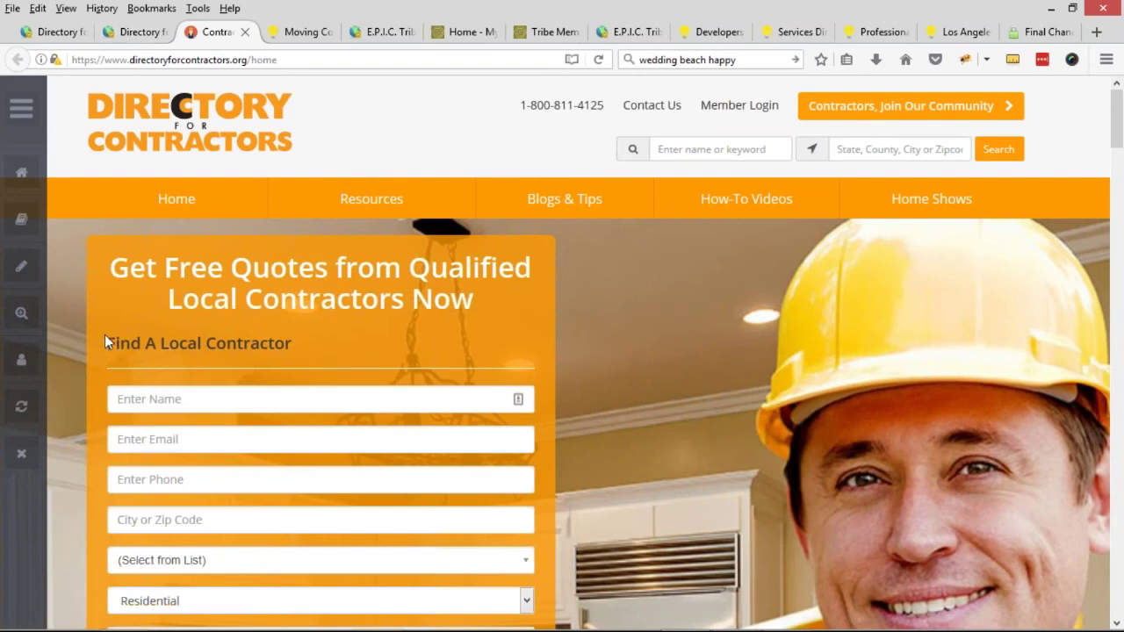
Highlight the "Find A Local Contractor" heading beneath the new headline to review it, then clear the selection
drag(109, 342, 293, 344)
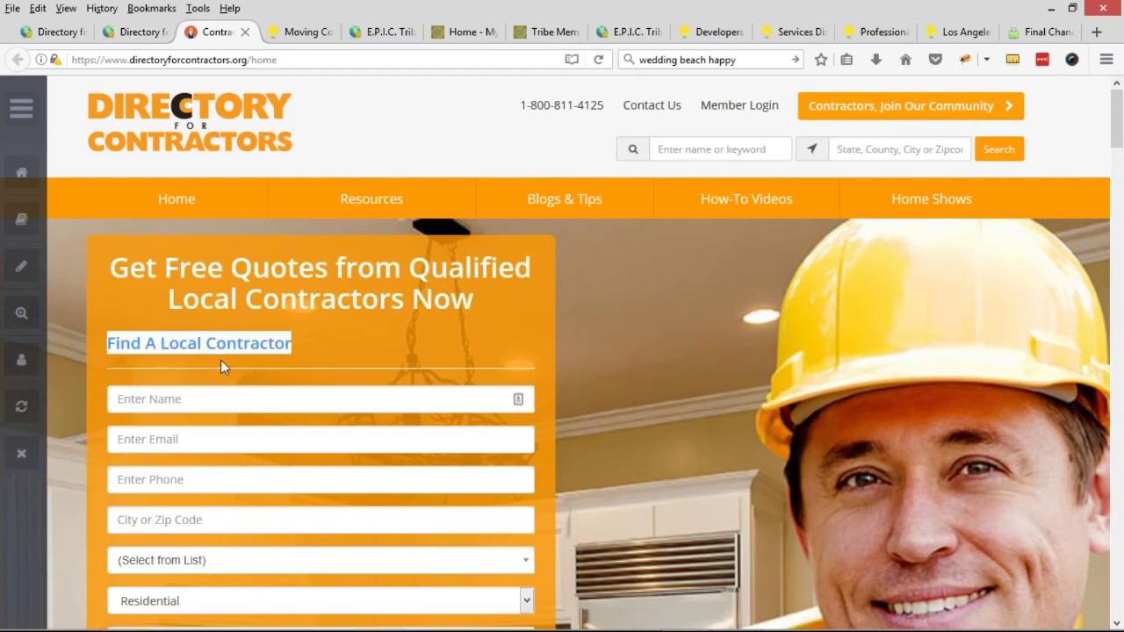
click(179, 359)
drag(107, 343, 289, 349)
click(235, 349)
Set the homepage Sub Title Font Size to 34px in the Homepage Layout settings and save the changes
click(136, 32)
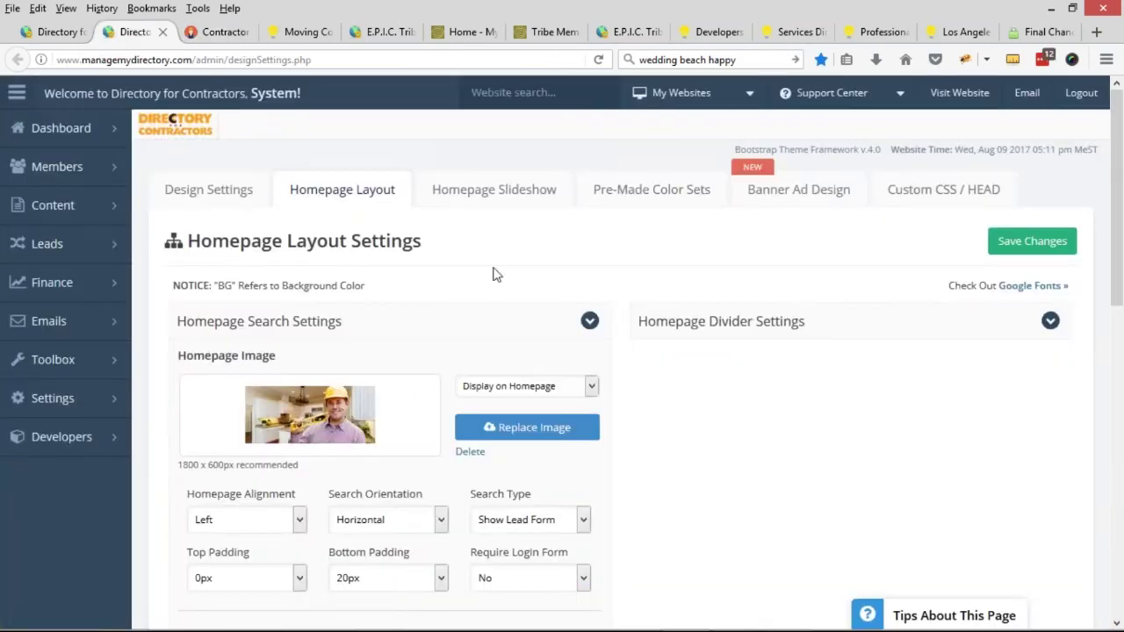
scroll(474, 281, down, 3)
scroll(441, 300, down, 1)
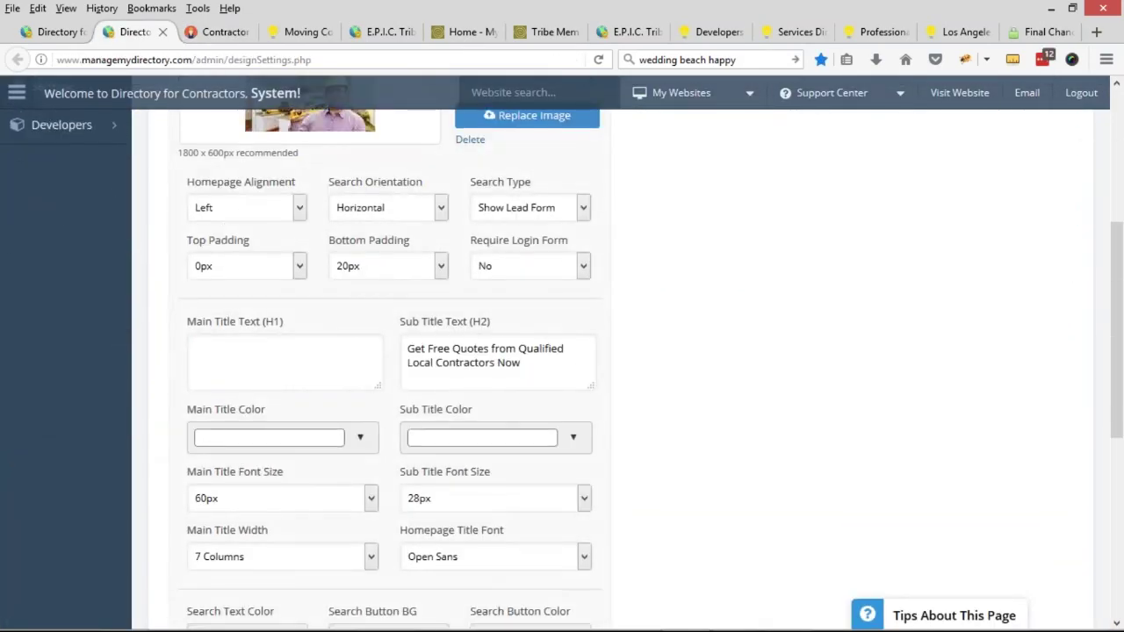
click(215, 32)
click(966, 58)
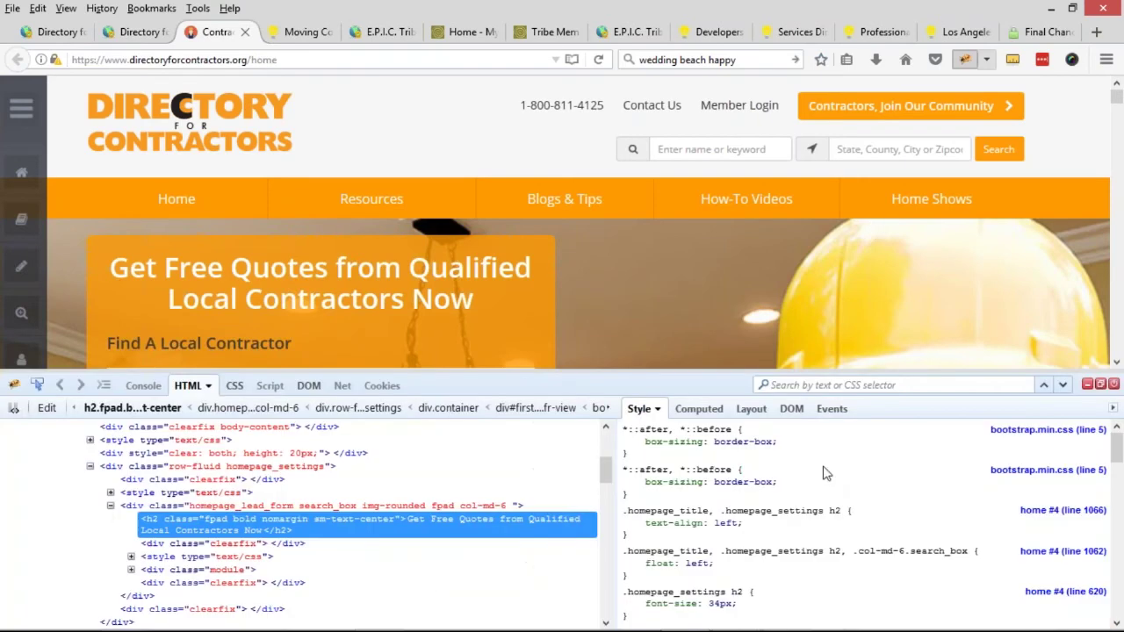
click(136, 32)
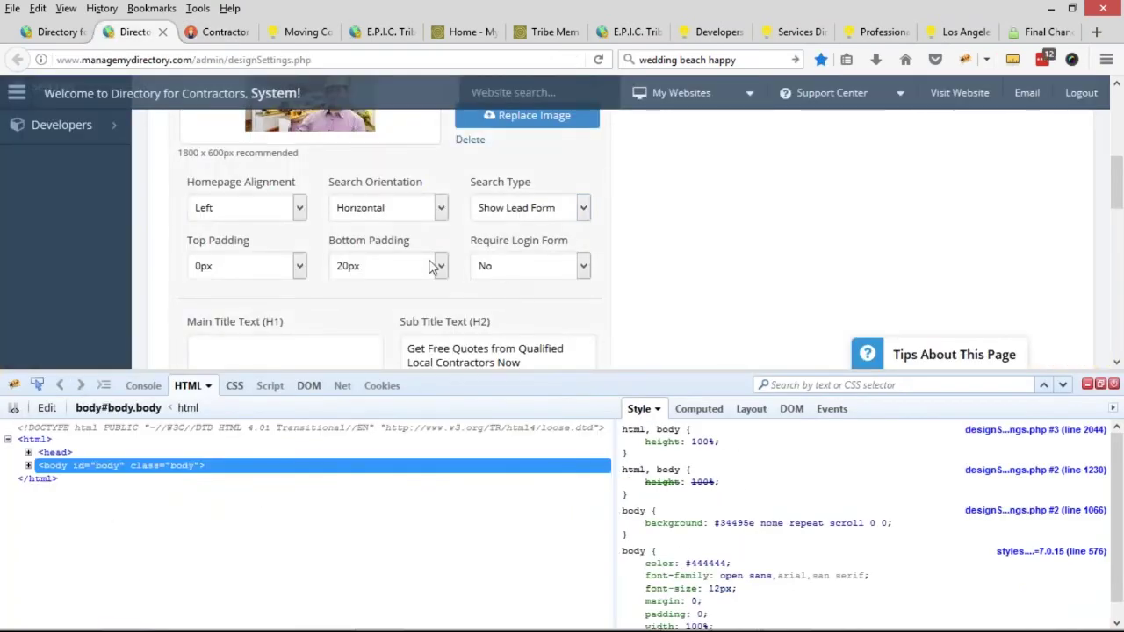
click(1089, 385)
scroll(439, 351, down, 3)
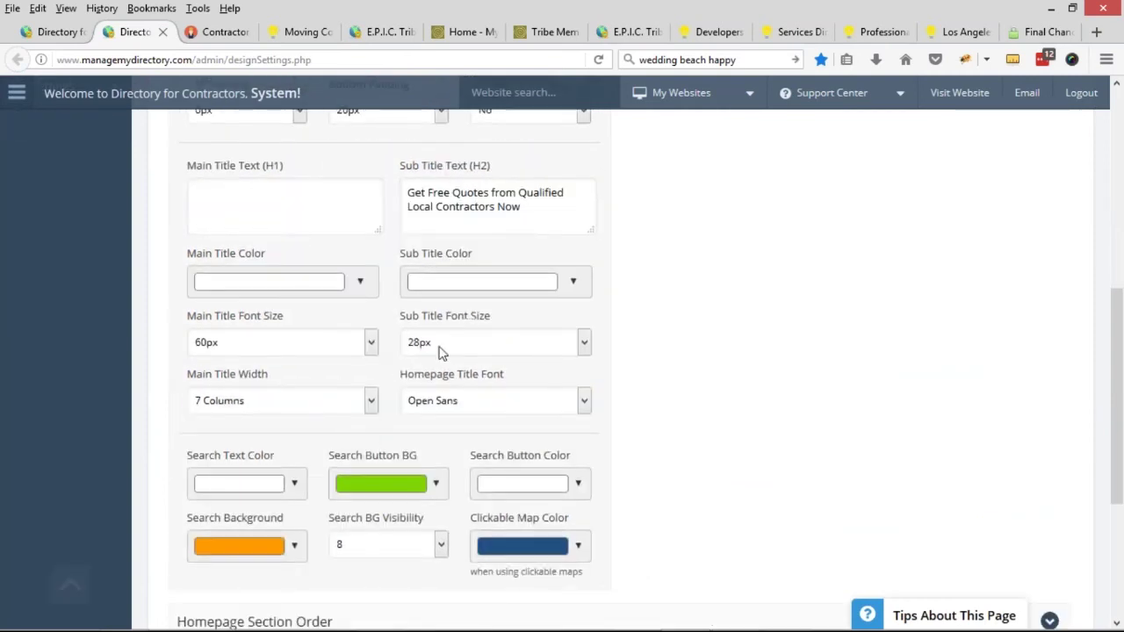
click(442, 349)
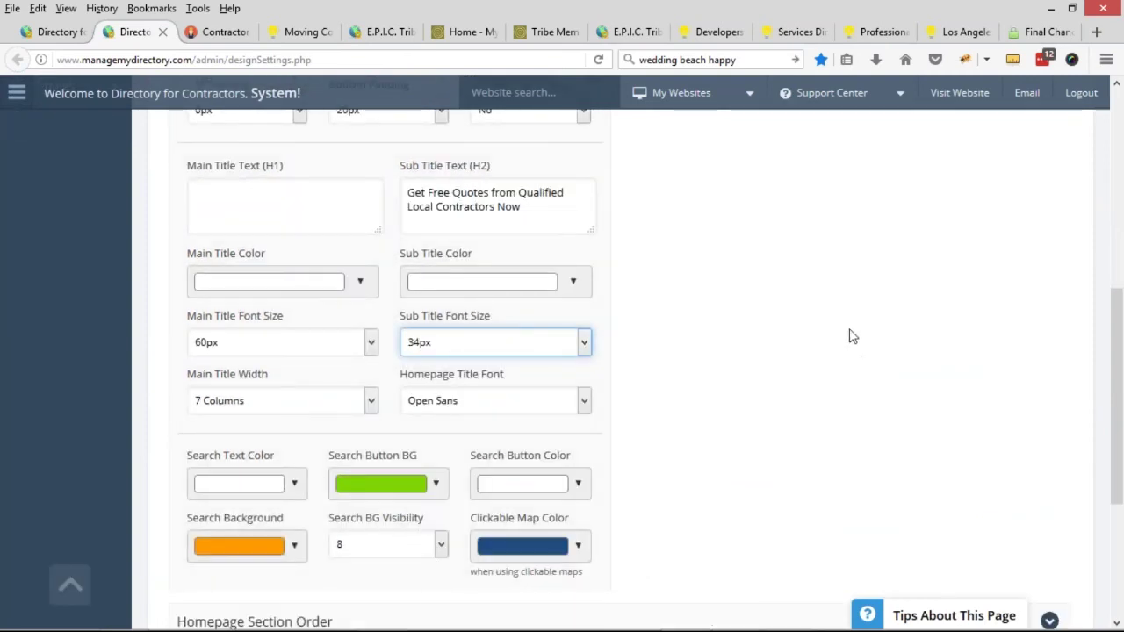
scroll(849, 336, up, 5)
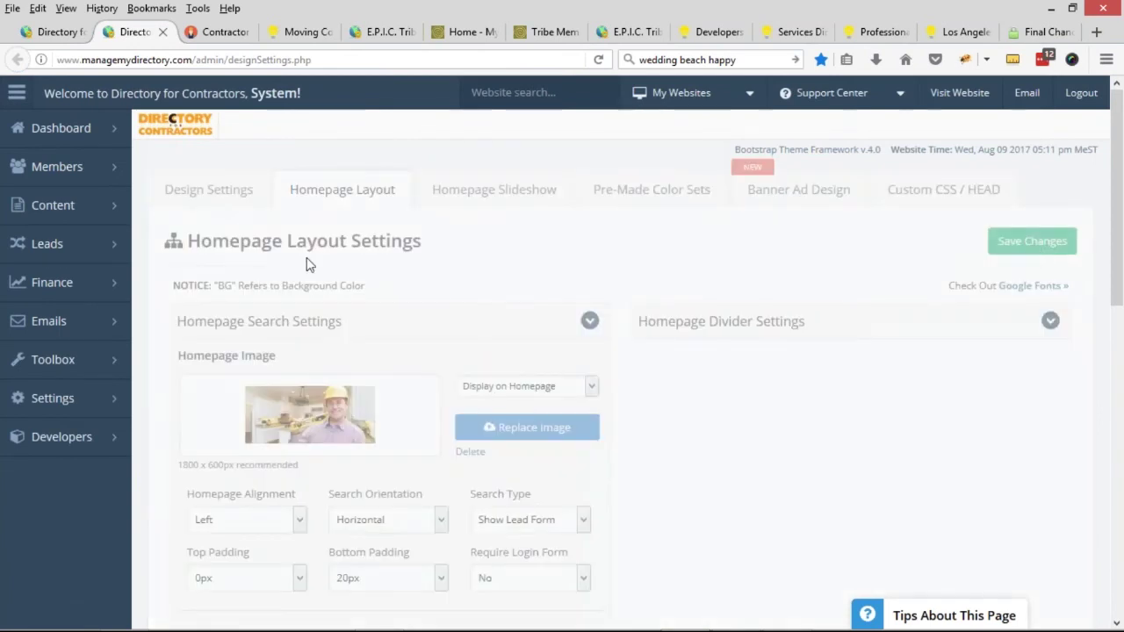
Open the Form Manager in a new tab and edit the "Bootstrap Theme - Get Matched" form
mouse_move(70, 370)
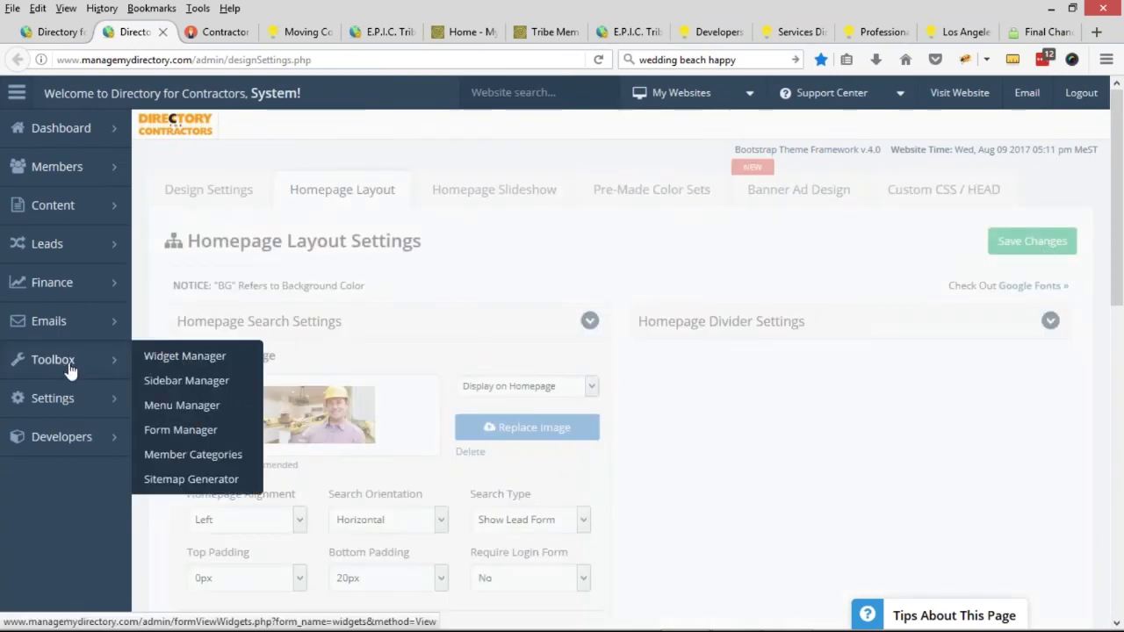
middle_click(155, 432)
click(245, 33)
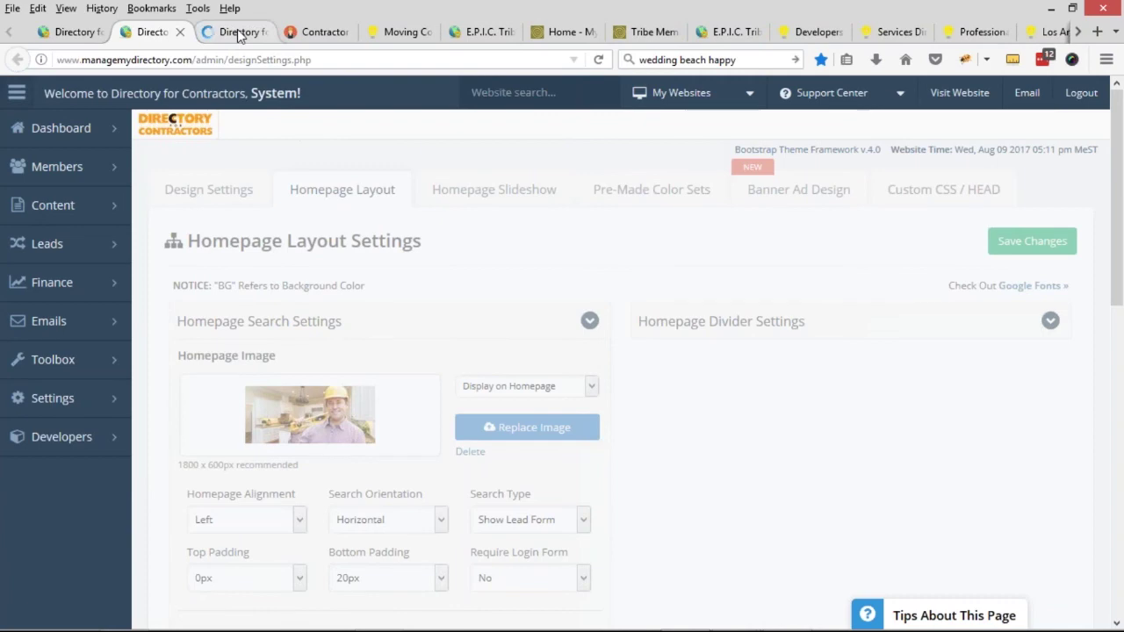
drag(330, 314, 470, 313)
click(470, 313)
click(180, 314)
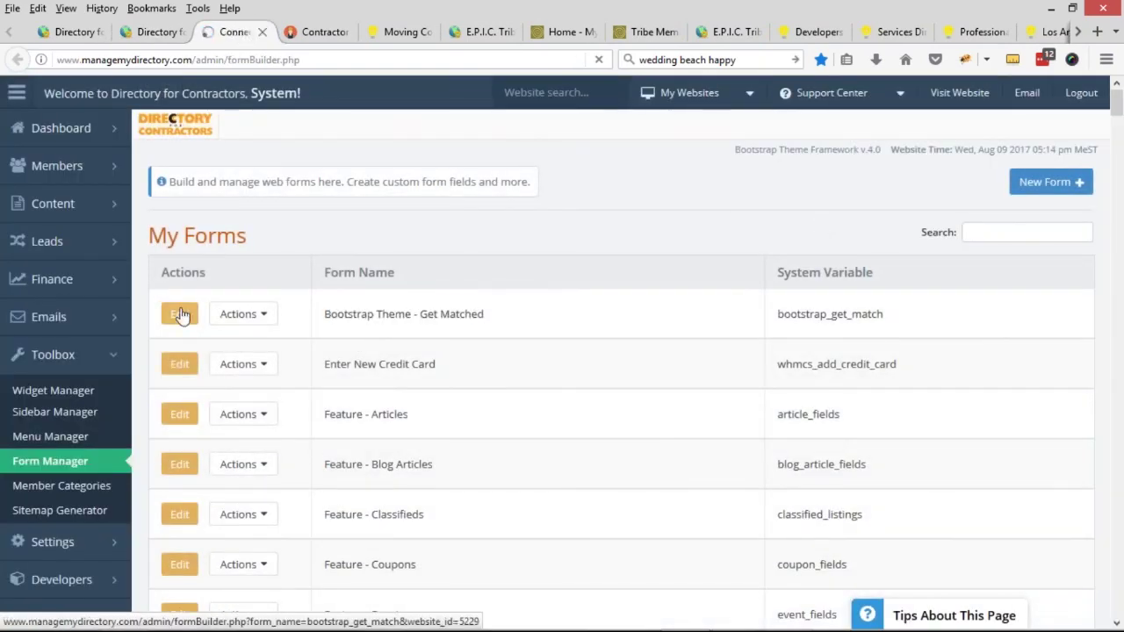
Highlight the "Find A Local Contractor" heading on the homepage lead form, then return to the form editor
click(315, 32)
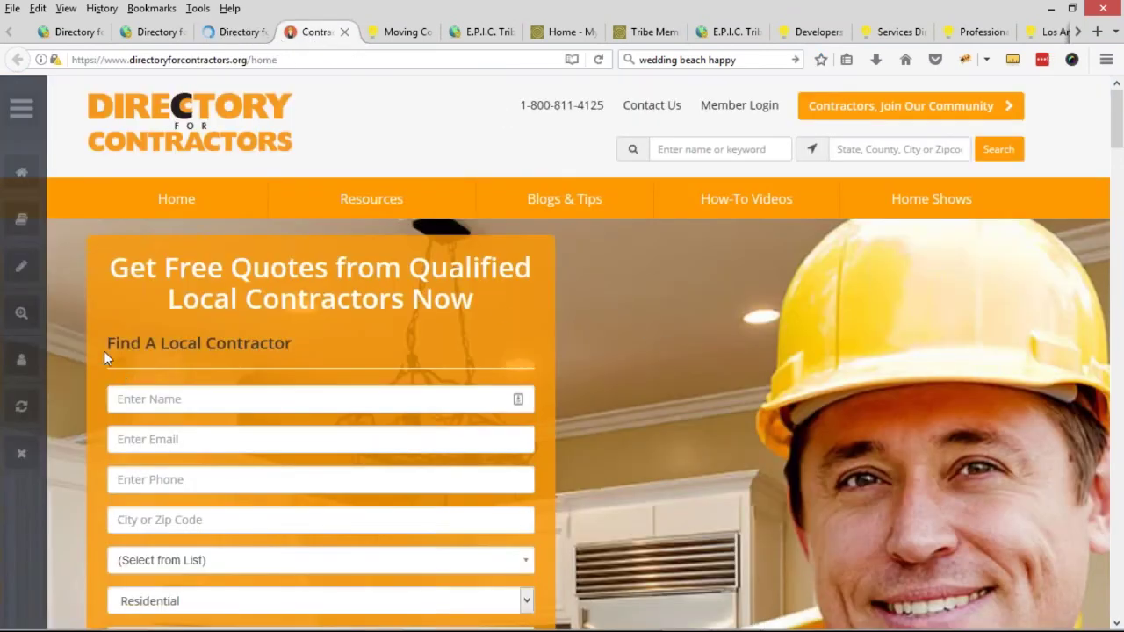
drag(108, 344, 353, 338)
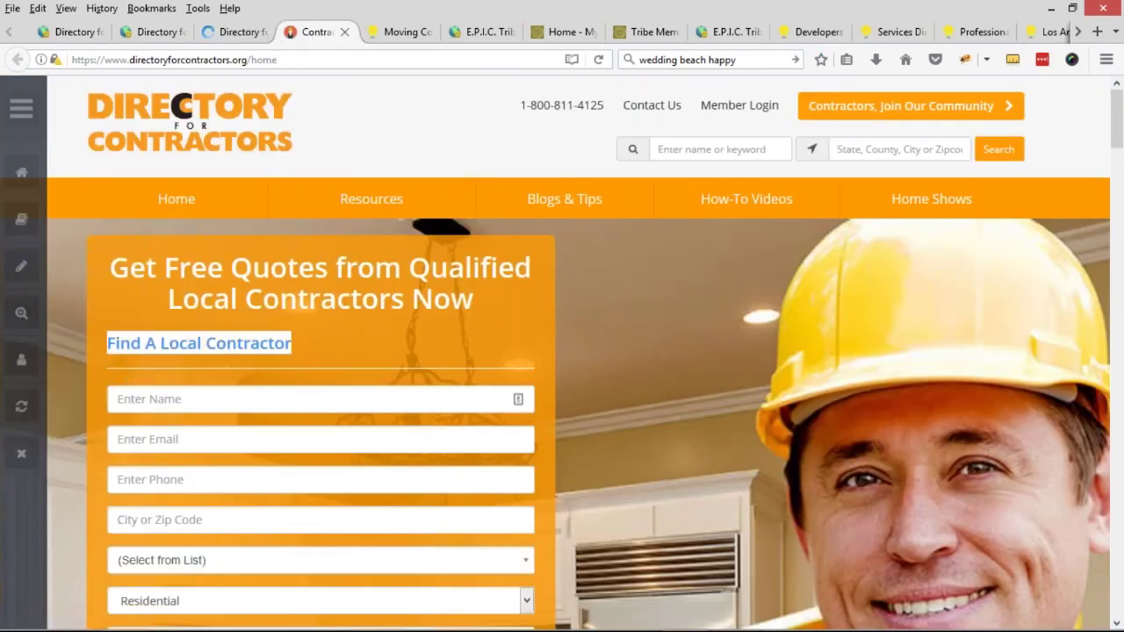
click(120, 344)
drag(109, 343, 352, 339)
key(ctrl+Page_Up)
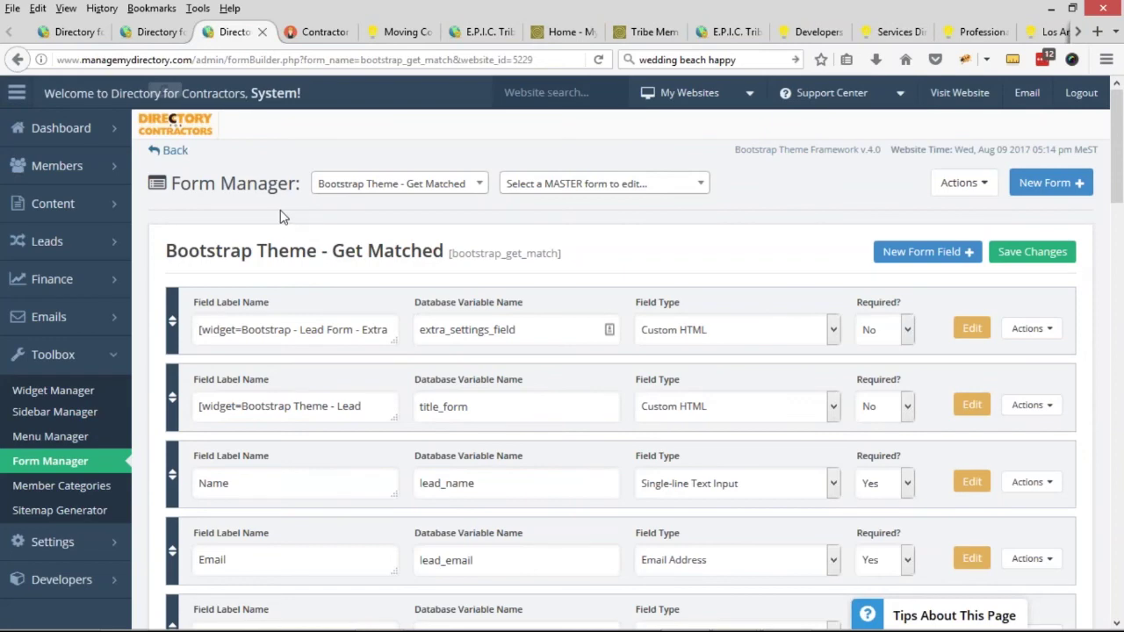
Replace the title_form field's label with "Tell Us About Your Project" and save the form
scroll(282, 216, down, 2)
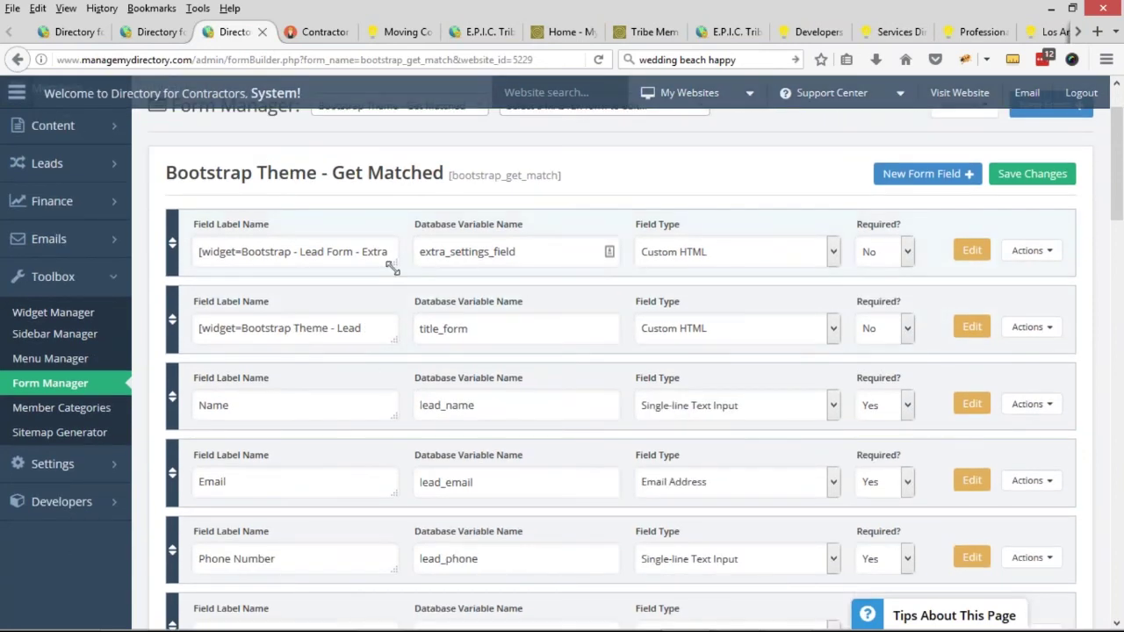
drag(393, 263, 395, 285)
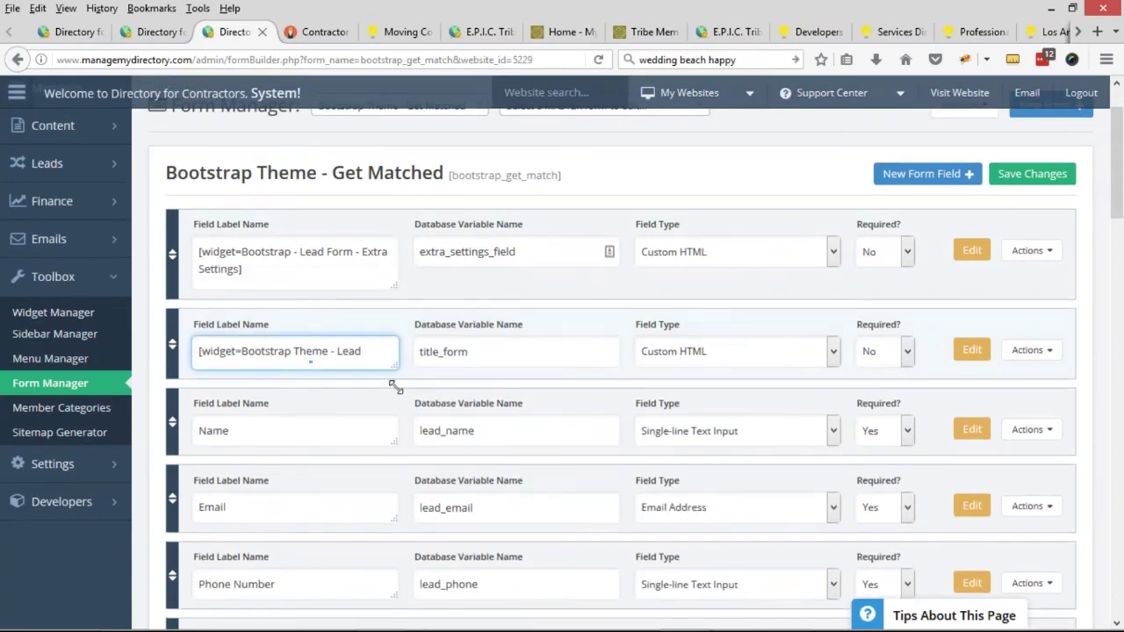
drag(393, 363, 395, 391)
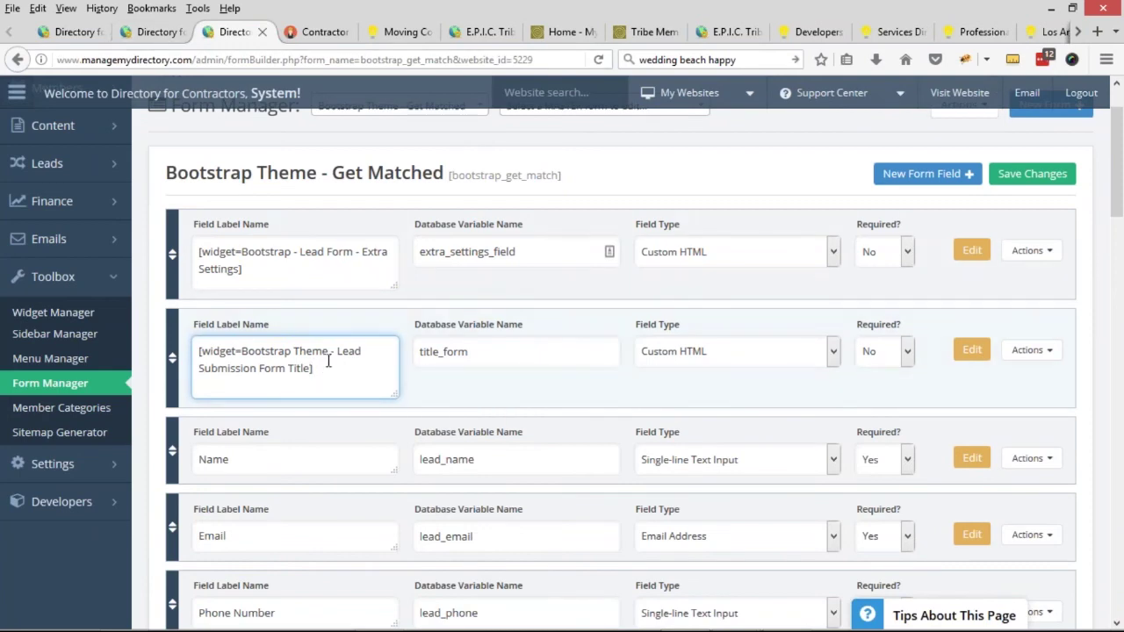
drag(347, 387, 189, 339)
text(Te)
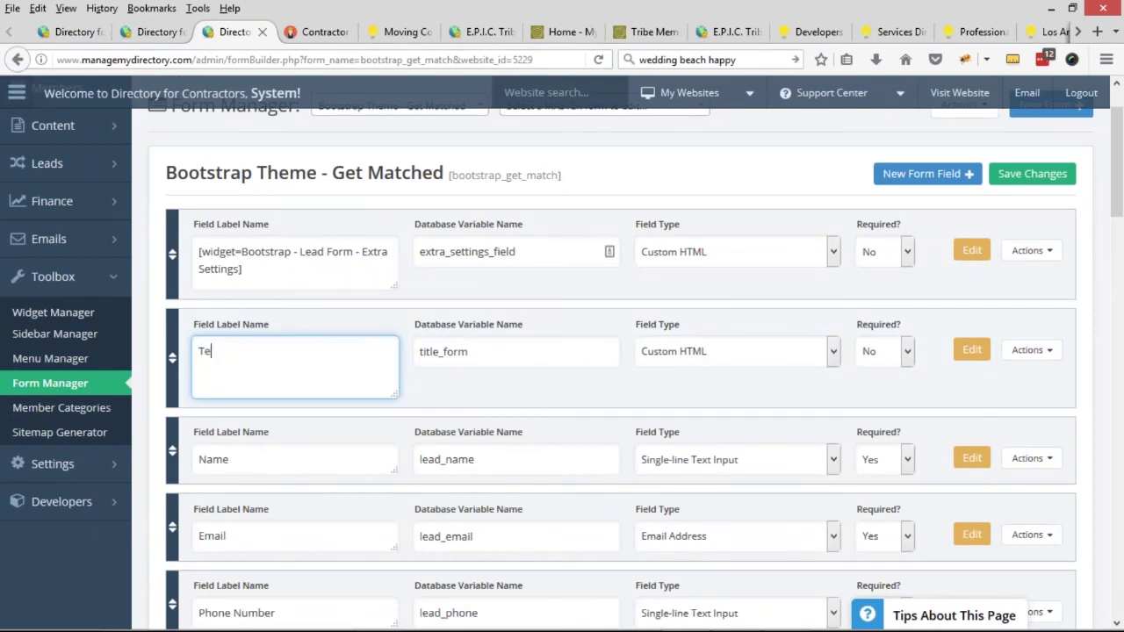
text(ll Us About Your Project)
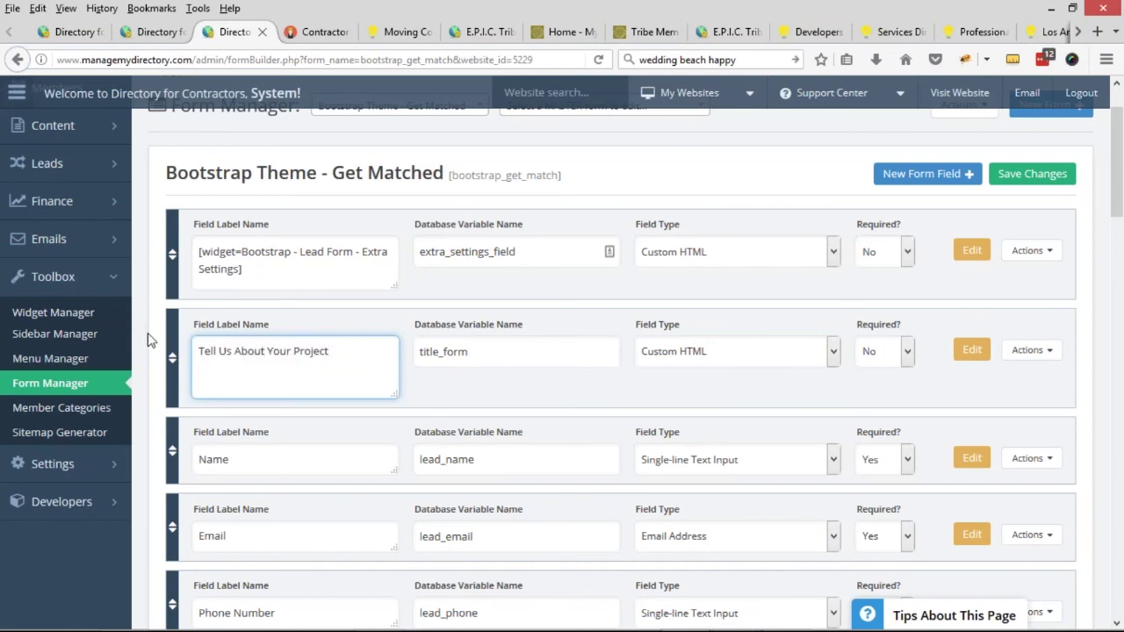
click(315, 32)
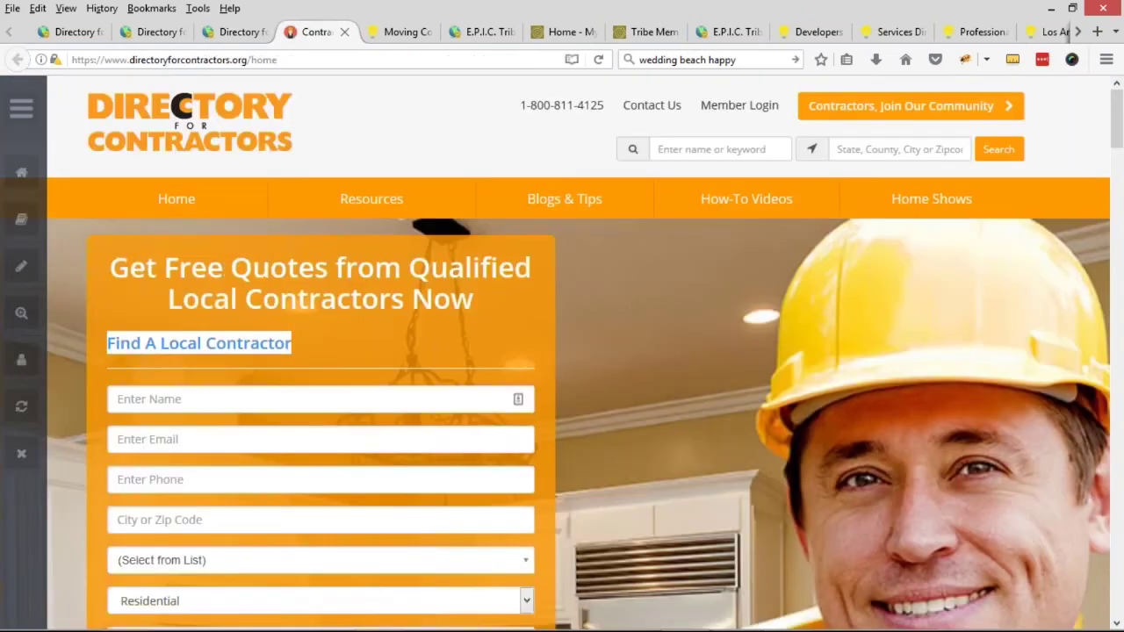
click(233, 32)
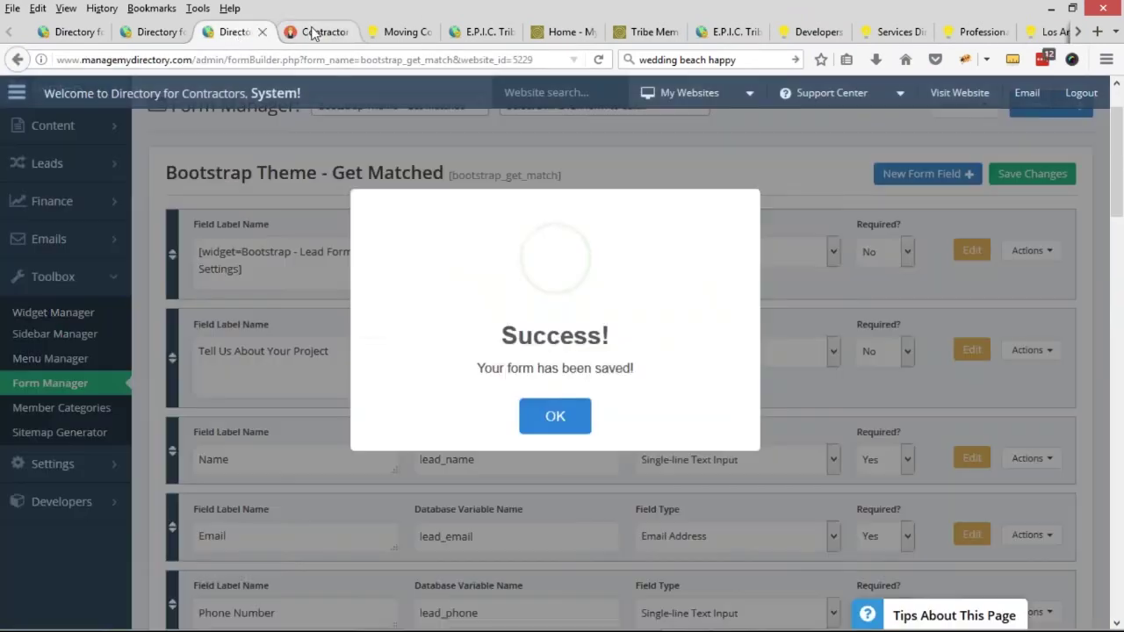
Reload the Directory for Contractors homepage and check the "Tell Us About Your Project" text in the lead form
click(307, 31)
click(596, 59)
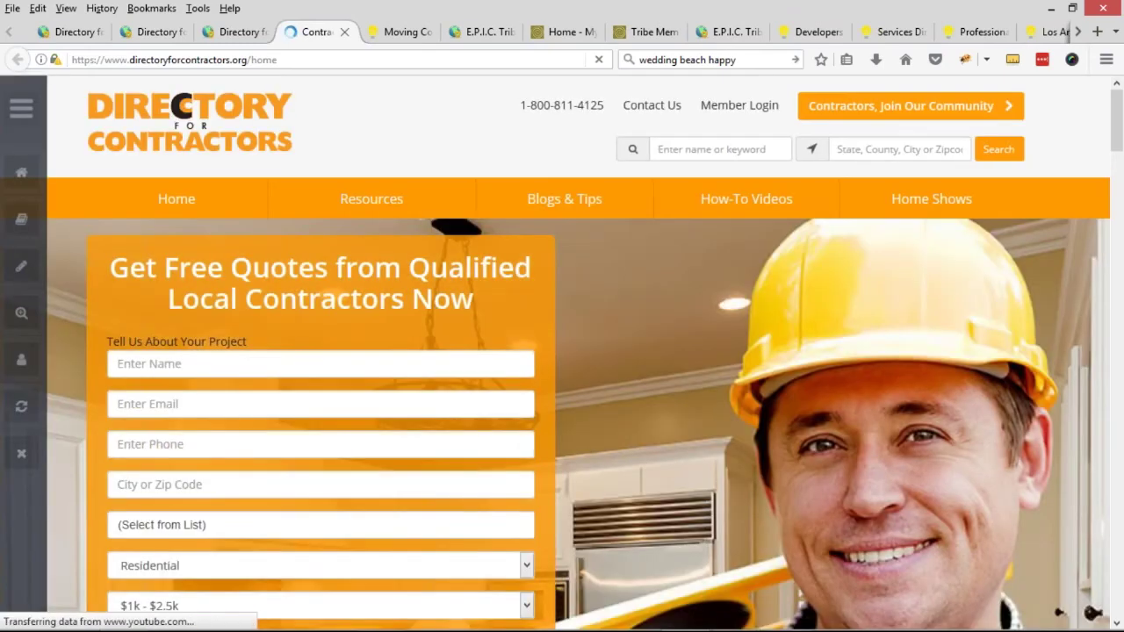
drag(145, 342, 220, 341)
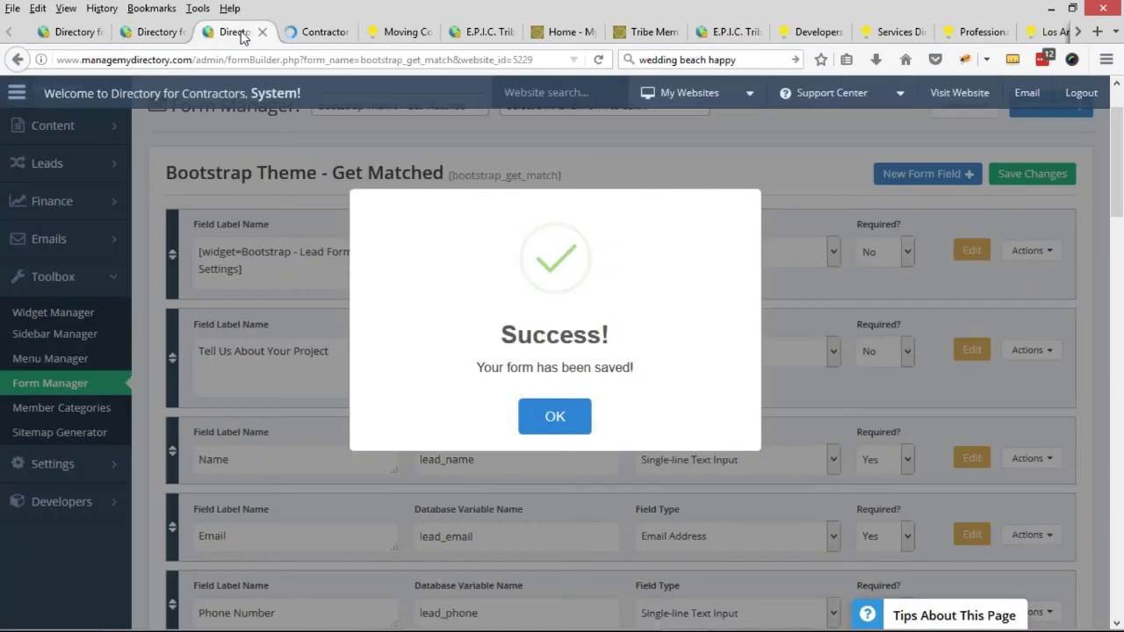
Wrap the title_form label in h2 tags and append an hr tag: "<h2>Tell Us About Your Project</h2><hr>"
click(245, 35)
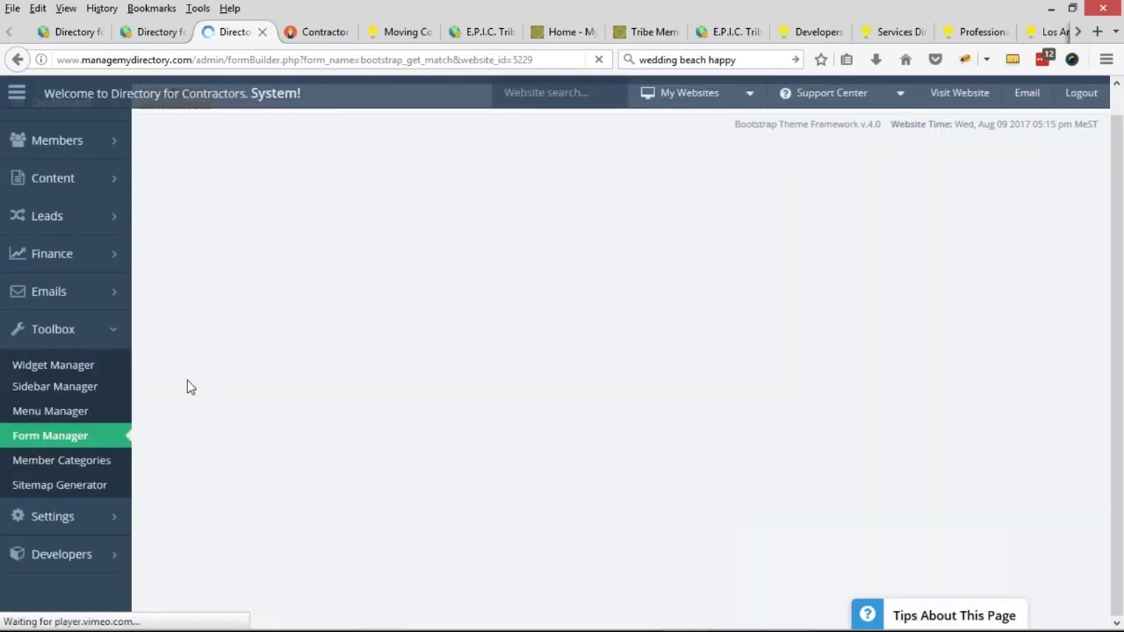
text(<)
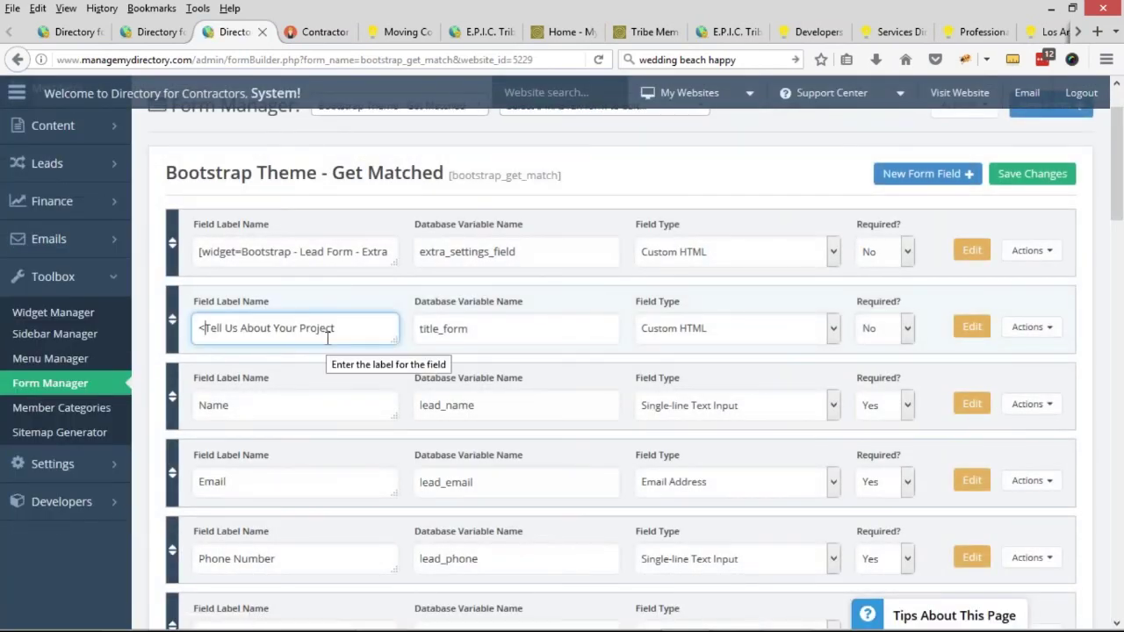
text(h2>)
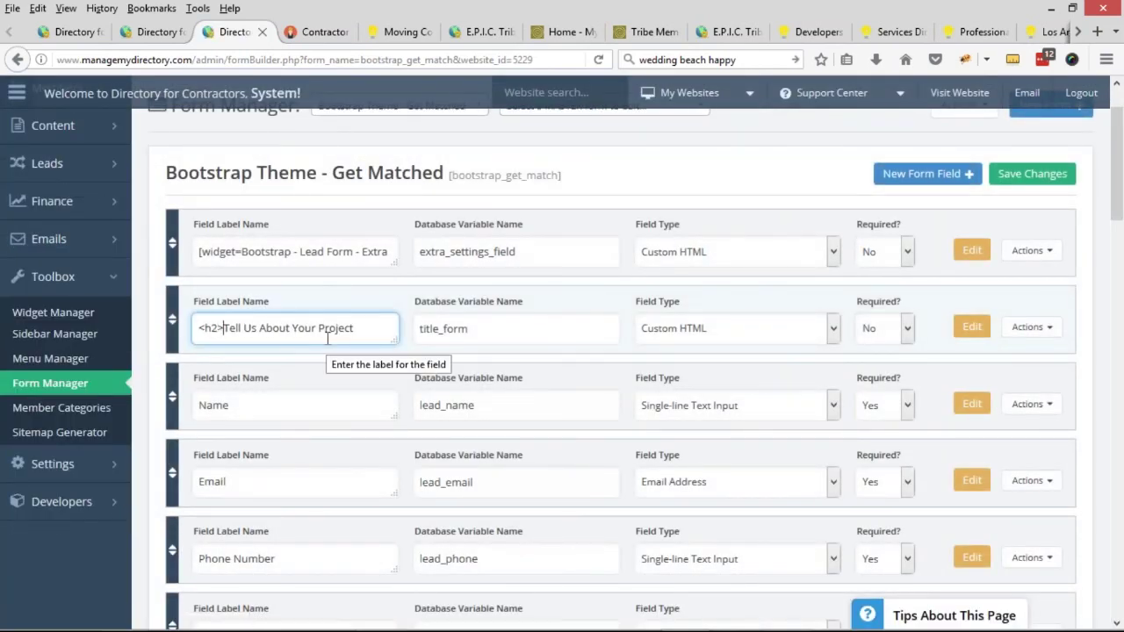
click(376, 340)
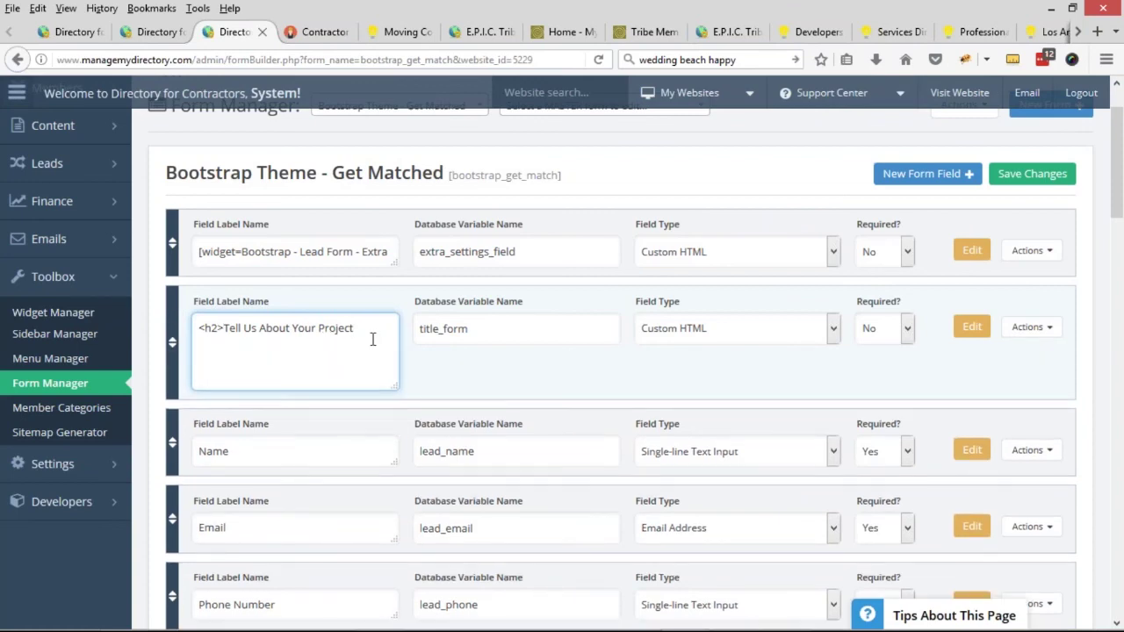
text(</h2><hr>)
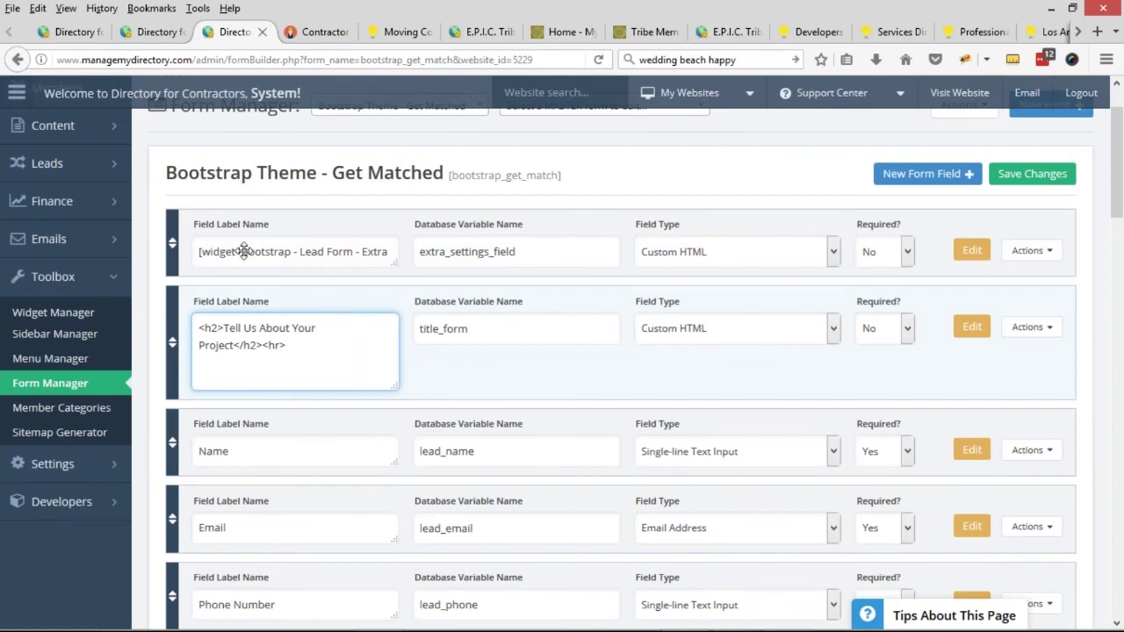
Move the Name field (lead_name) down the form so it sits directly below the Timeframe field
scroll(180, 373, down, 3)
scroll(168, 354, down, 2)
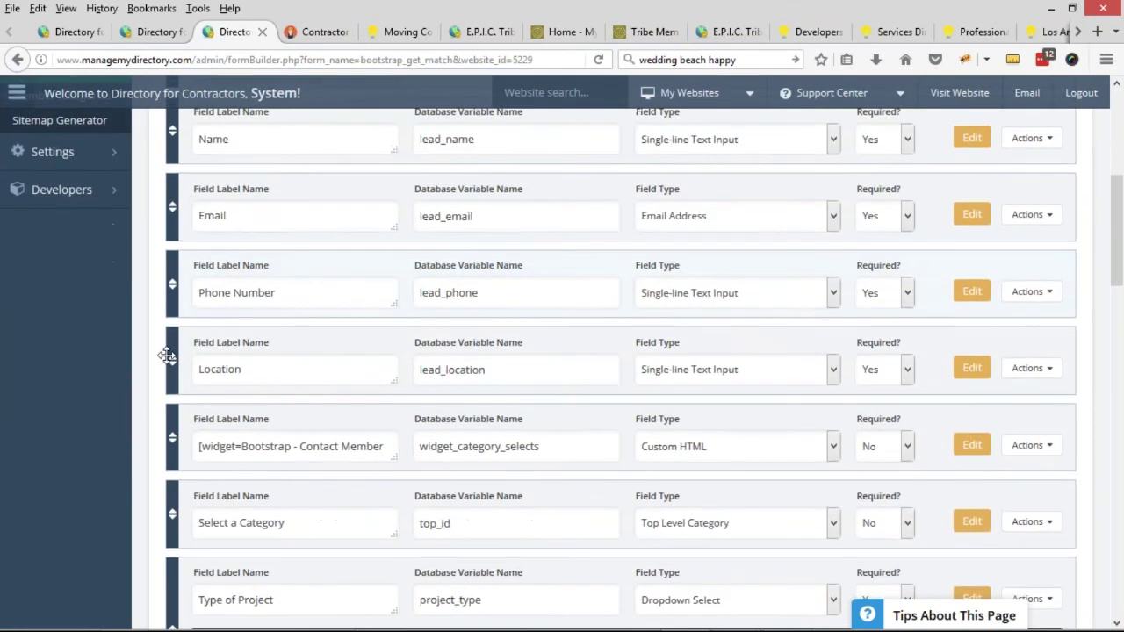
scroll(168, 354, down, 2)
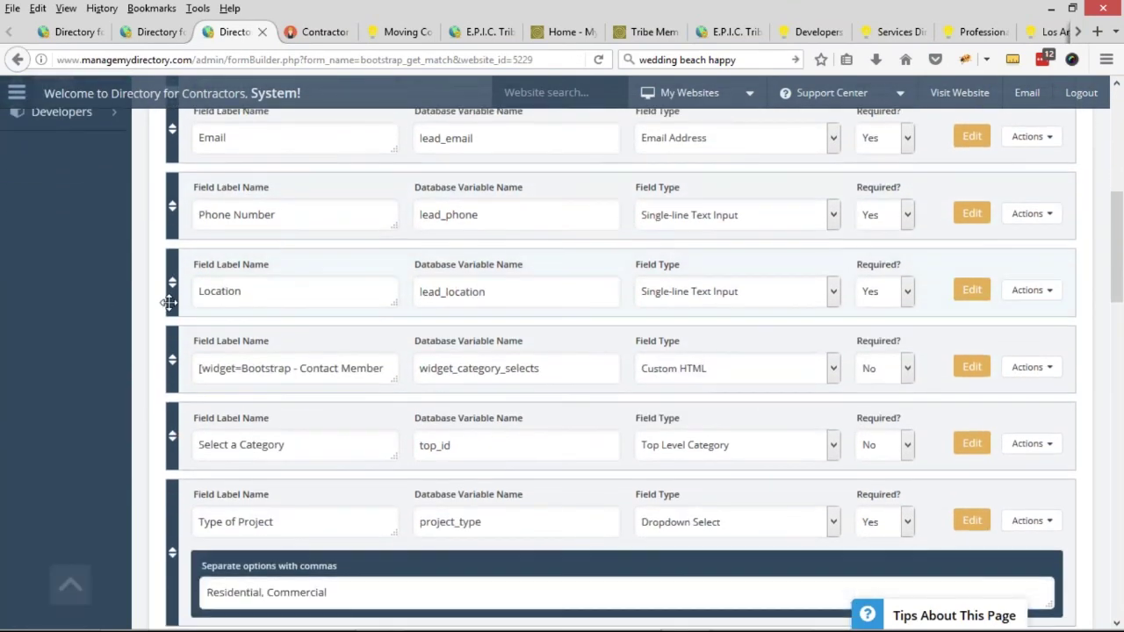
scroll(176, 264, up, 3)
drag(178, 239, 377, 347)
scroll(276, 294, down, 8)
scroll(296, 302, down, 8)
scroll(309, 311, down, 4)
scroll(314, 404, down, 2)
scroll(377, 362, down, 2)
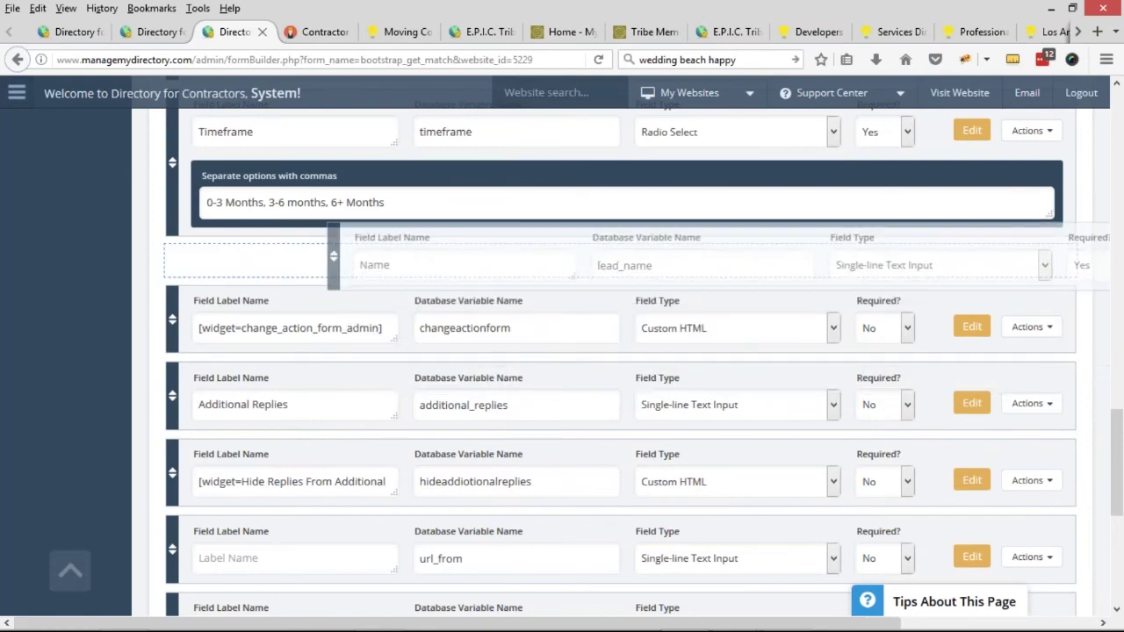
drag(333, 257, 334, 257)
Move the Email field (lead_email) down the form to directly below the relocated Name field
scroll(144, 331, up, 10)
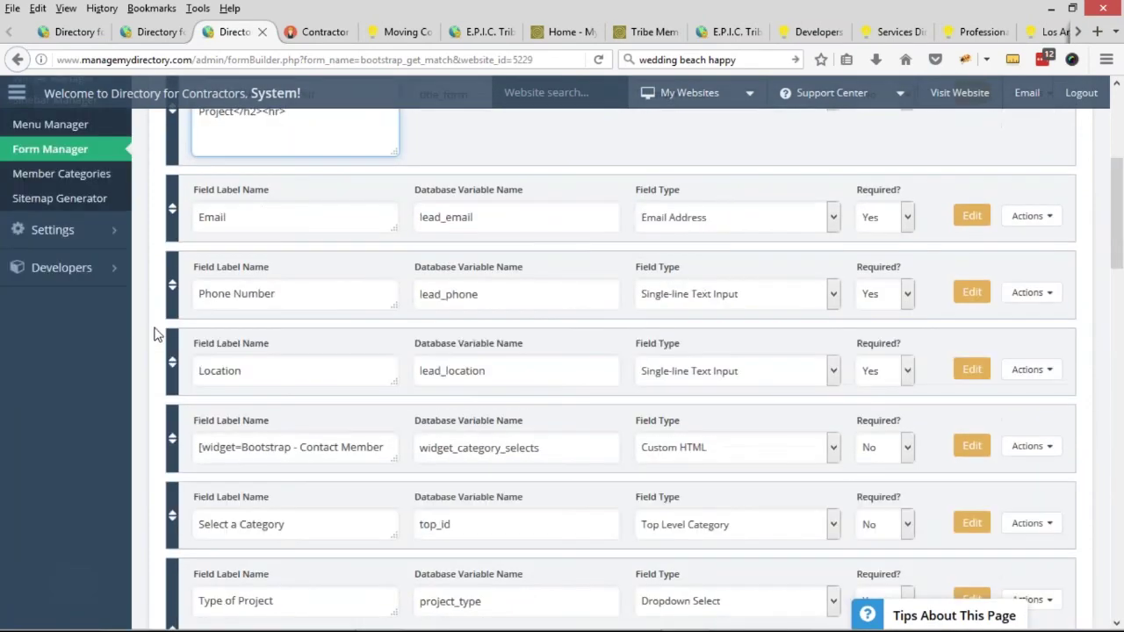
drag(174, 215, 354, 321)
scroll(214, 254, down, 7)
scroll(281, 266, down, 3)
scroll(354, 321, down, 12)
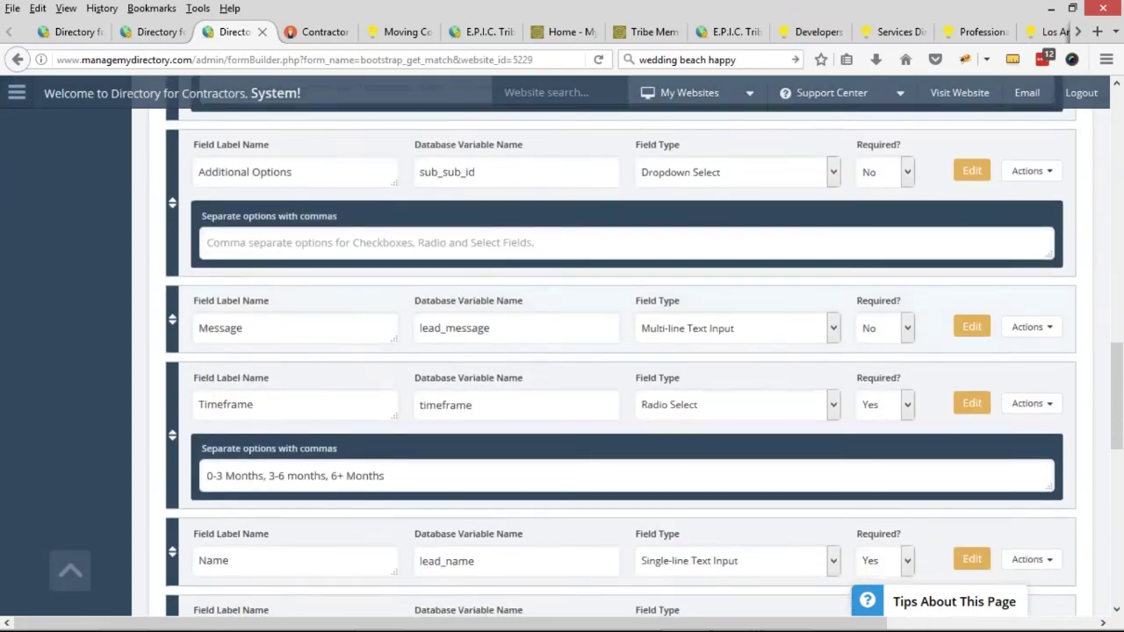
drag(172, 626, 170, 302)
scroll(364, 471, down, 5)
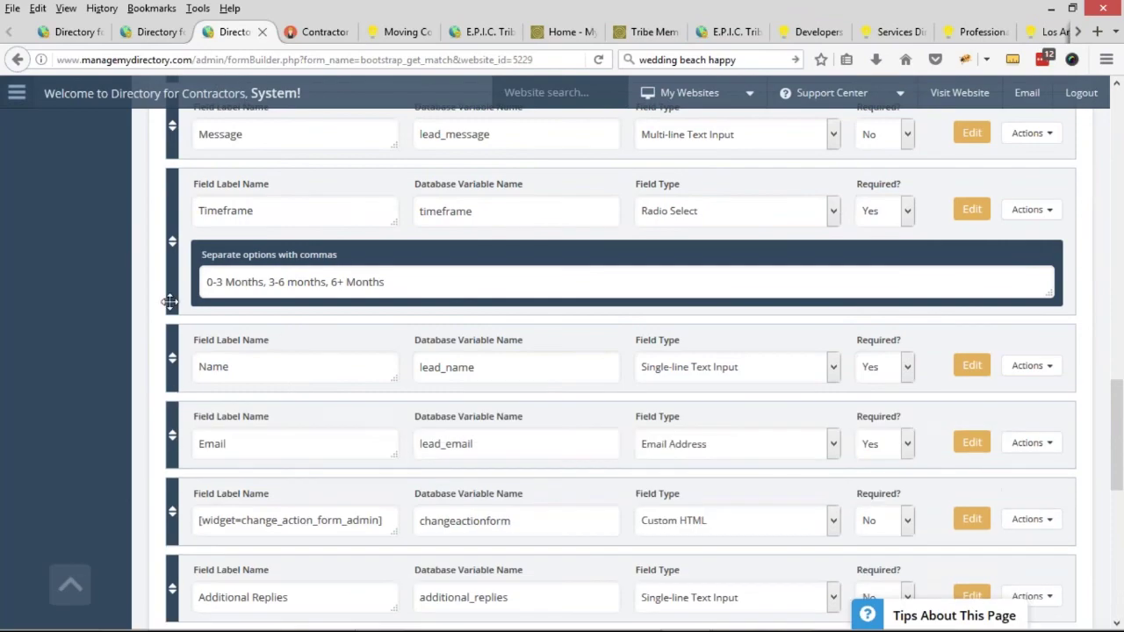
Move the Phone Number field (lead_phone) down the form to directly below the Email field
scroll(170, 301, up, 5)
scroll(161, 329, up, 6)
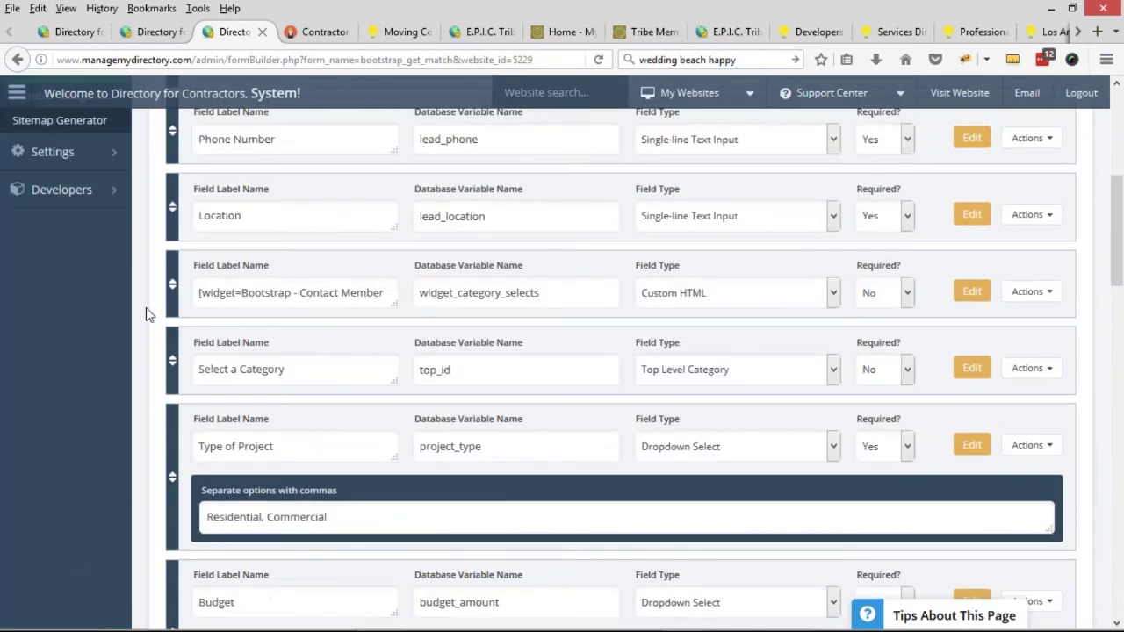
scroll(156, 290, up, 4)
scroll(281, 326, down, 15)
drag(196, 290, 320, 422)
scroll(320, 421, down, 3)
scroll(155, 362, up, 15)
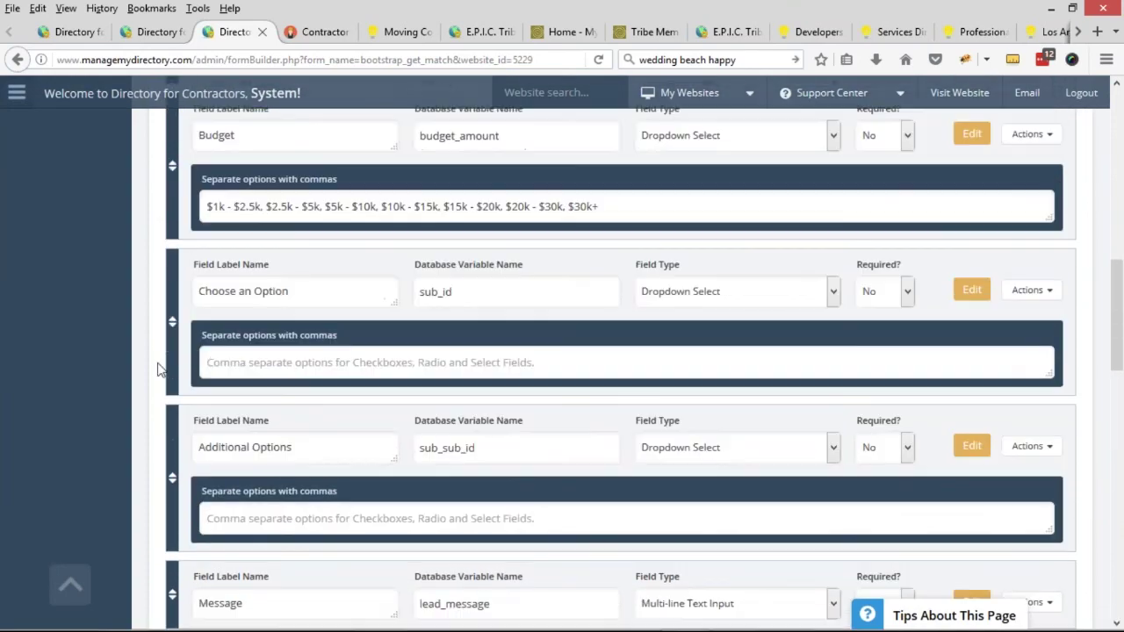
Move the Location field (lead_location) directly below the widget_category_selects field and save the form
scroll(155, 369, up, 3)
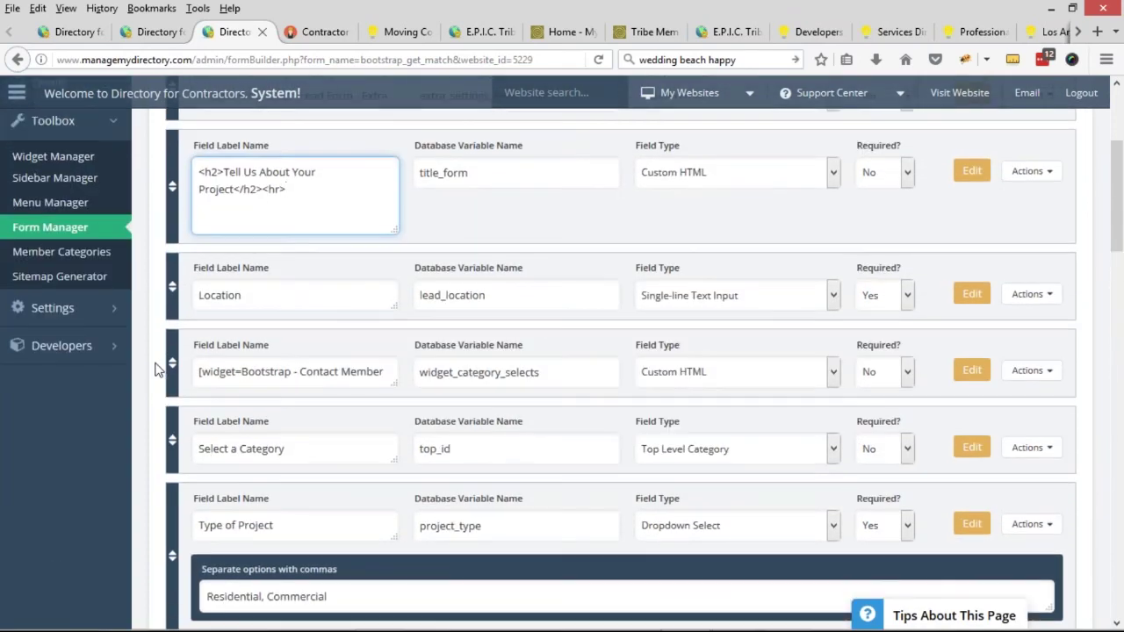
drag(176, 293, 254, 369)
drag(258, 440, 246, 334)
scroll(510, 261, up, 3)
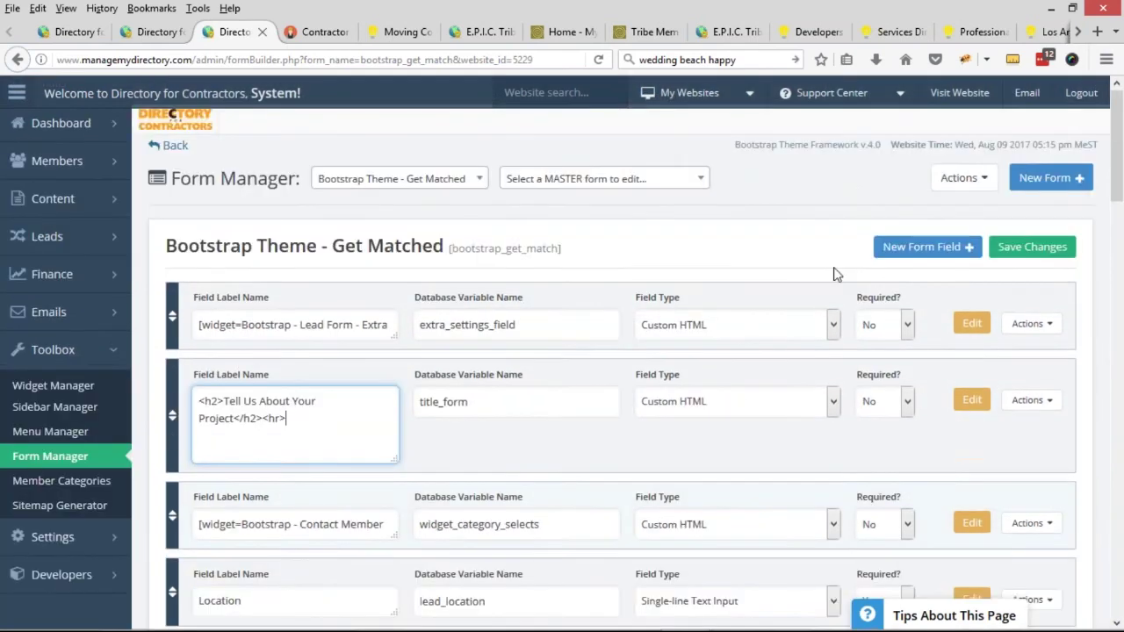
click(1033, 252)
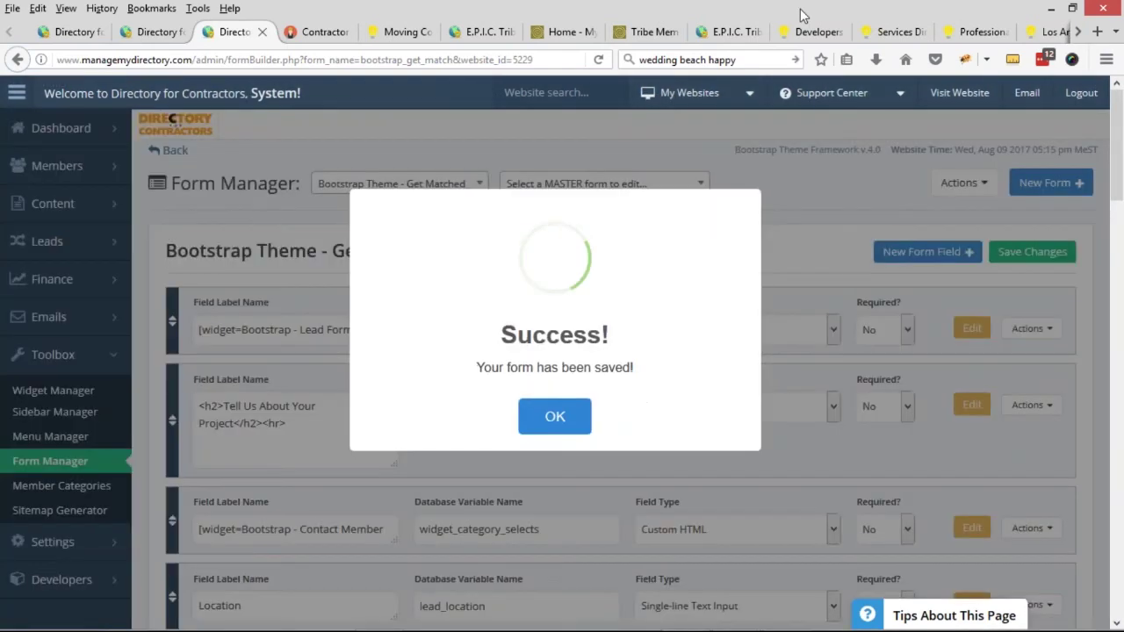
Reload the Directory for Contractors homepage and review the heading and field order of the lead form
click(315, 32)
click(601, 60)
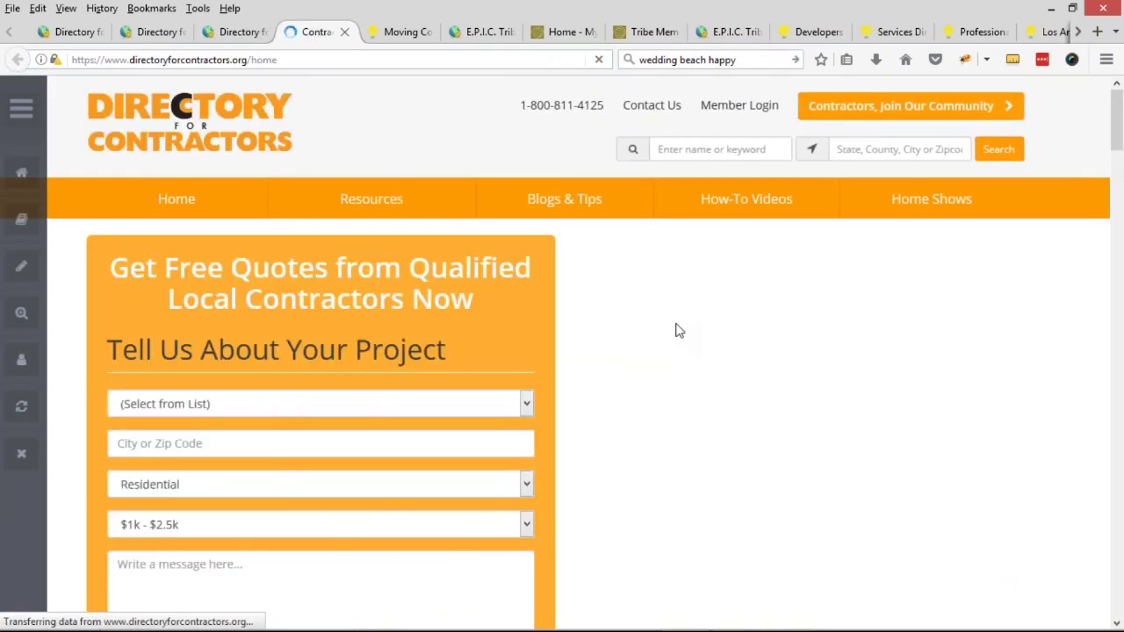
scroll(695, 295, down, 3)
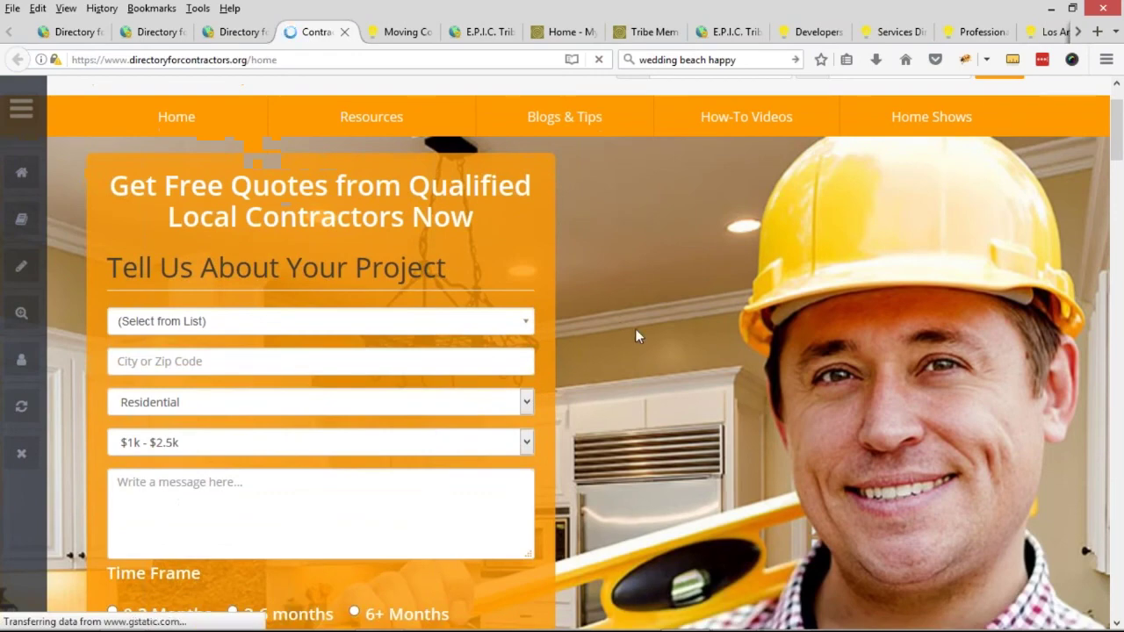
scroll(657, 336, down, 1)
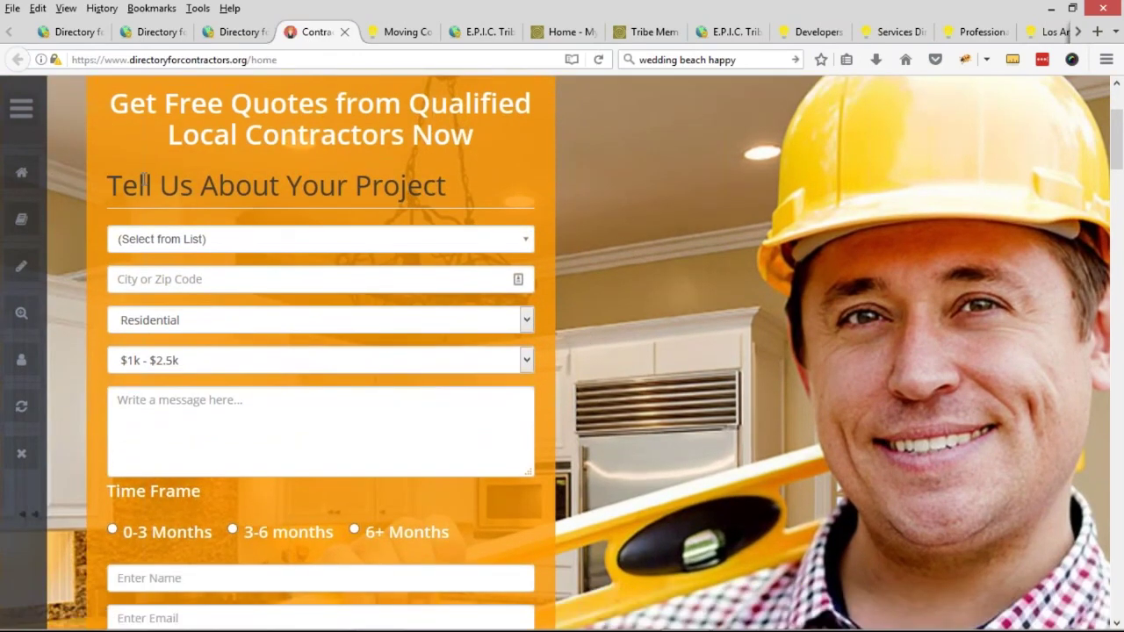
Inspect the "Tell Us About Your Project" heading on the homepage and add the inline style color: #fff
right_click(293, 181)
click(352, 366)
right_click(817, 462)
click(860, 471)
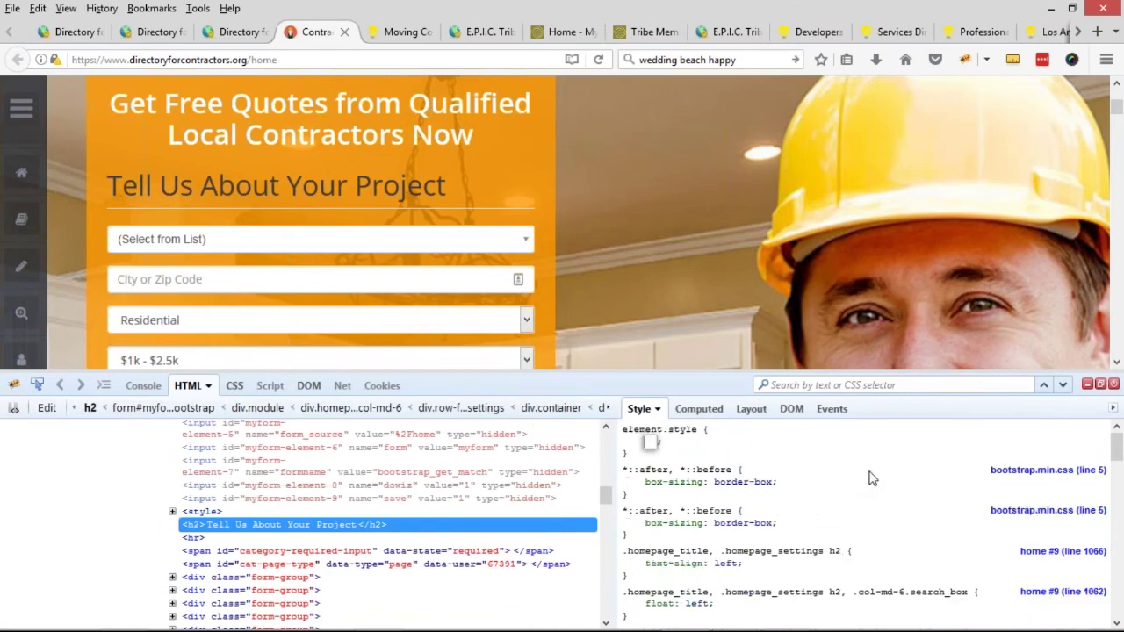
text(color)
key(Return)
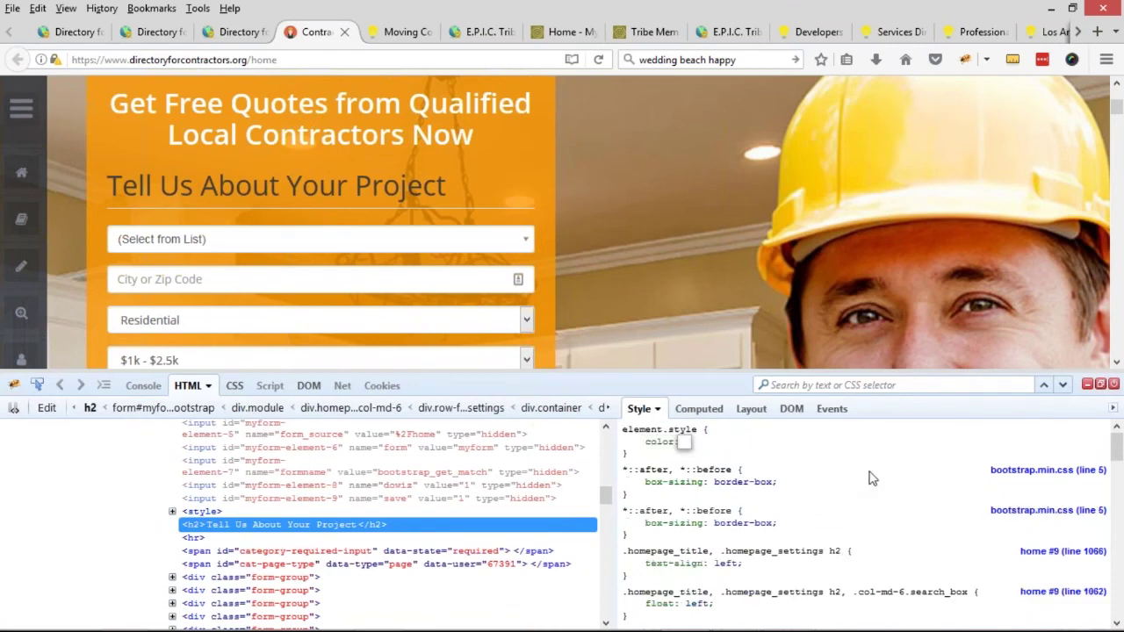
text(wh)
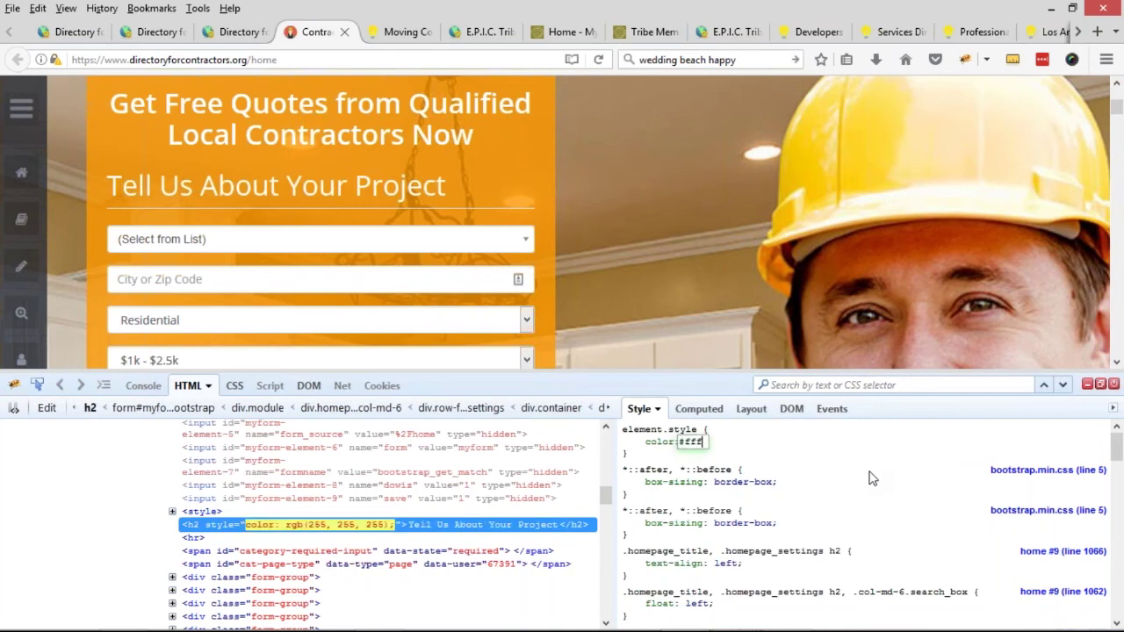
key(Return)
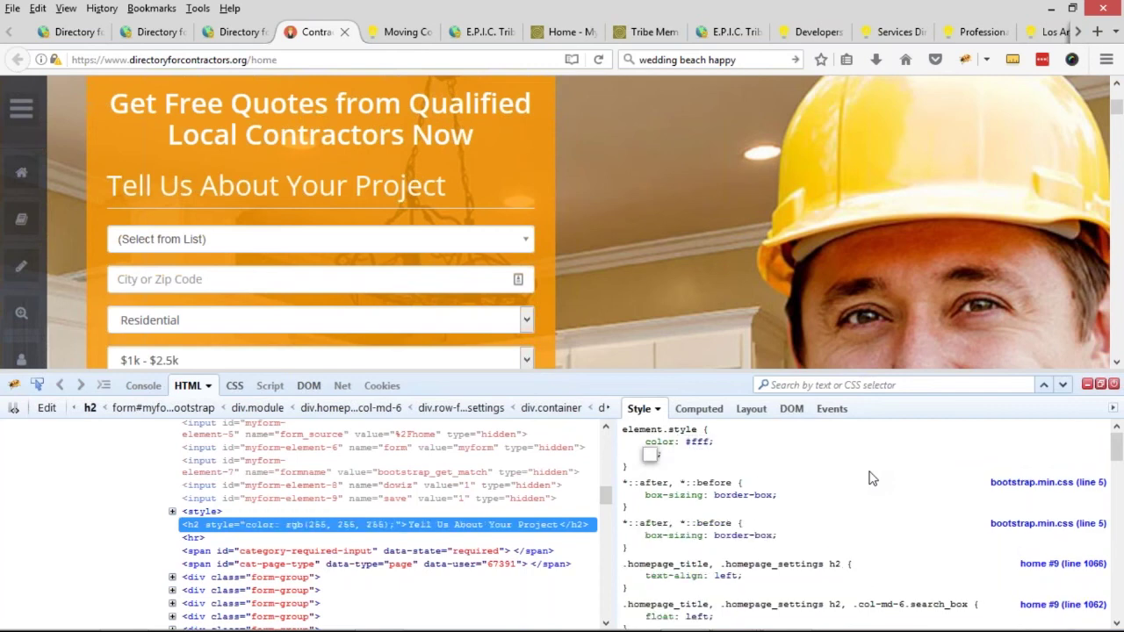
Add the inline style font-weight: bold to the inspected heading
text(font-weight)
key(Tab)
text(bol)
key(Return)
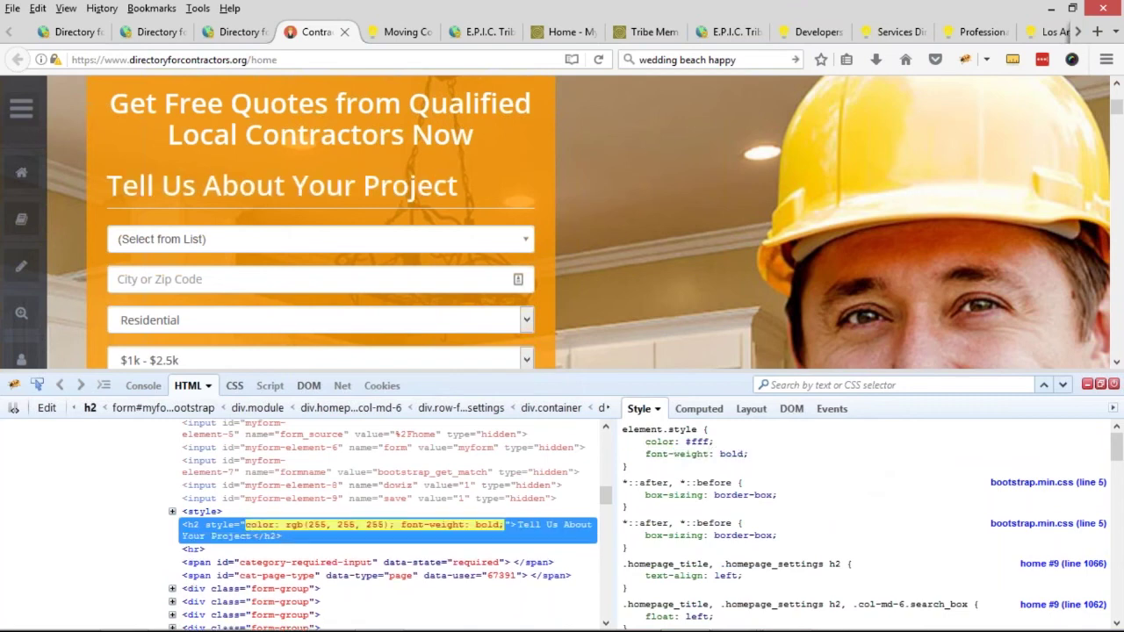
Center the inspected heading across the form with the inline styles text-align: center and width: 100%
click(726, 452)
key(Return)
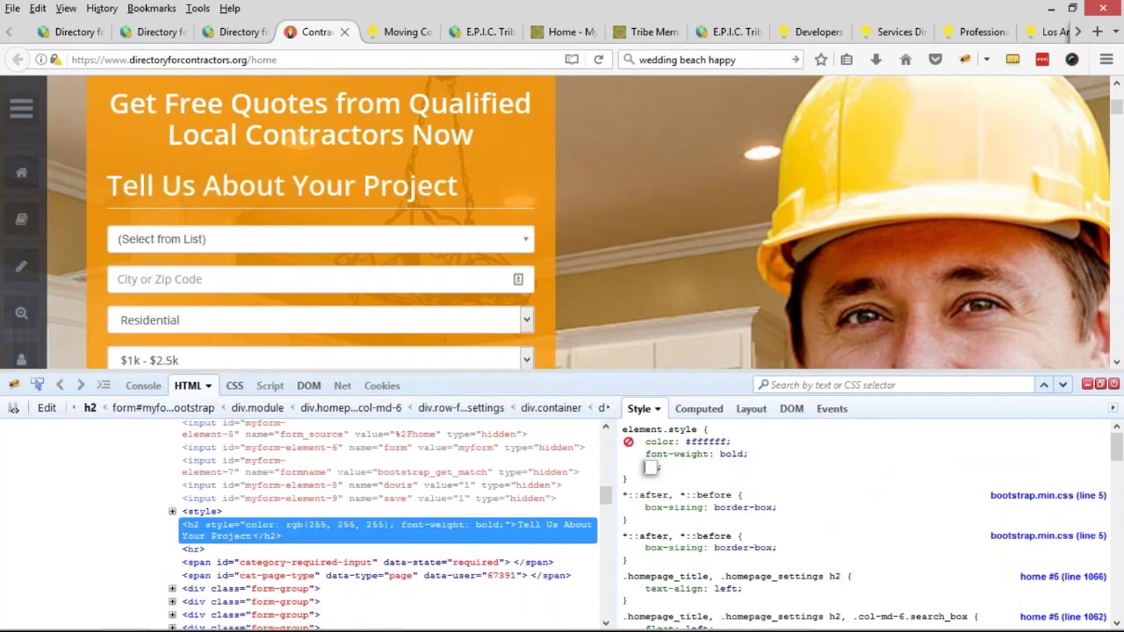
text(text-align:center)
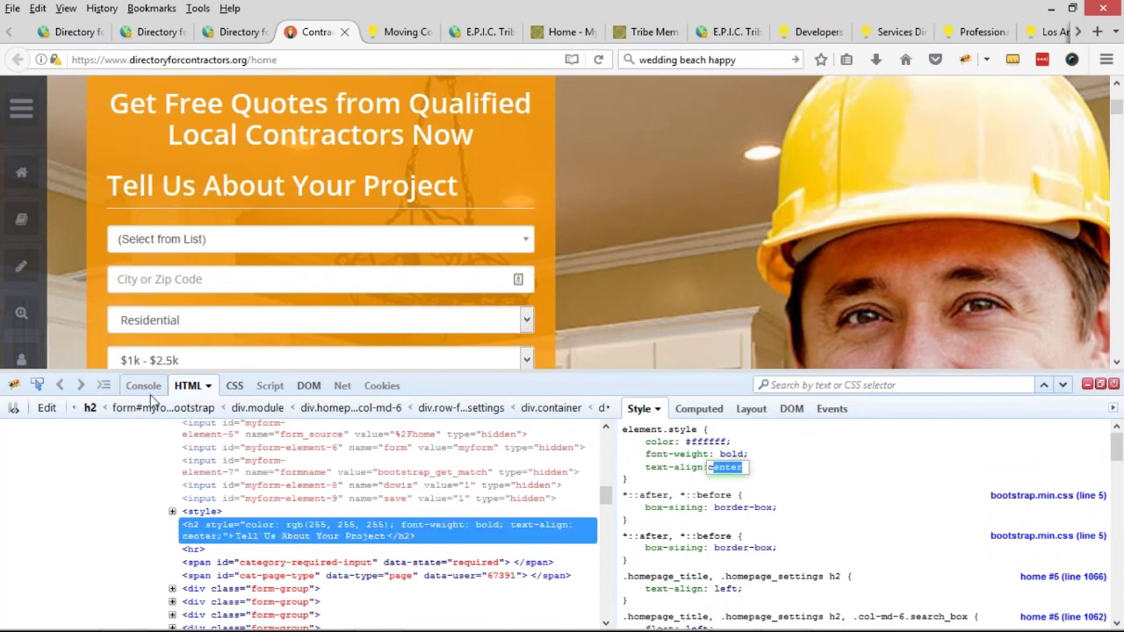
key(Return)
text(width:10)
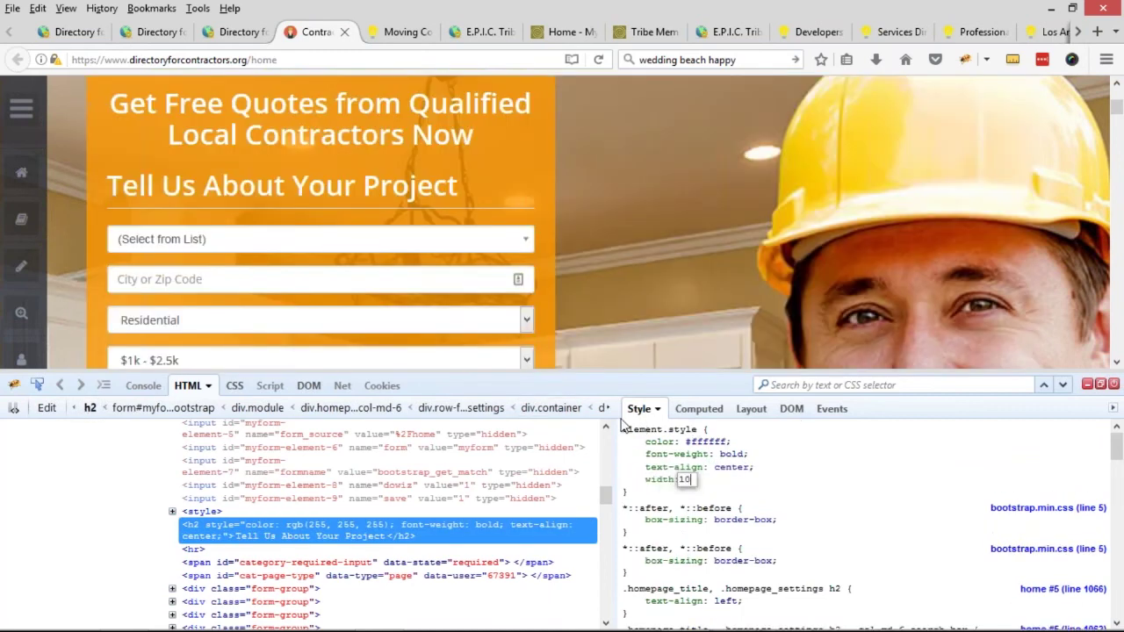
text(0%)
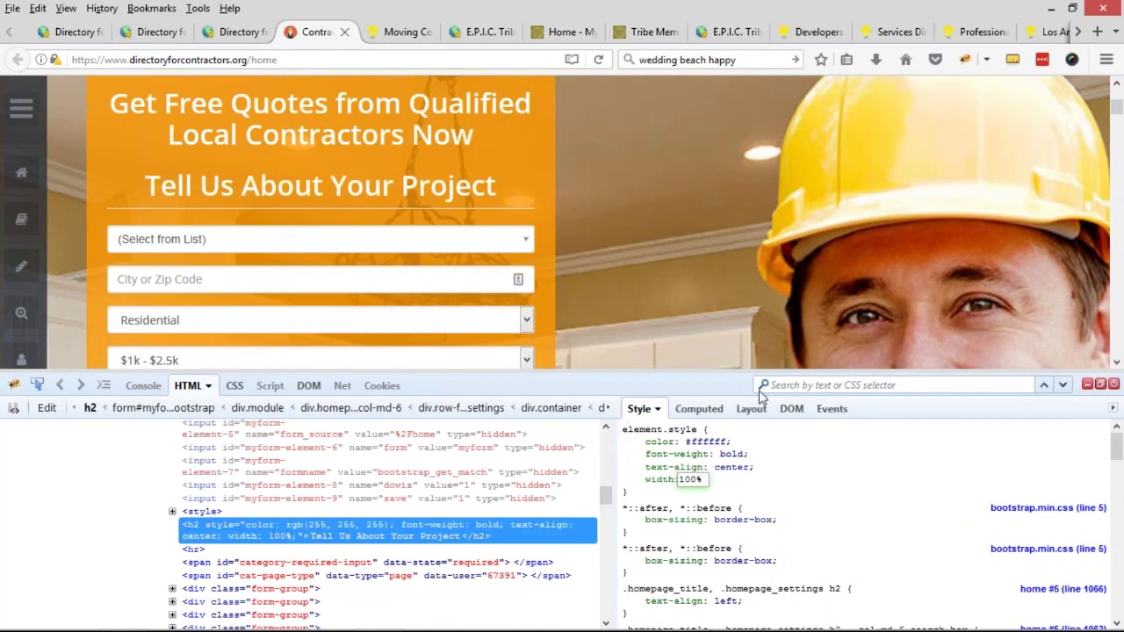
Get the styled heading's HTML from the inspector, return to the form manager and dismiss the save message
click(47, 407)
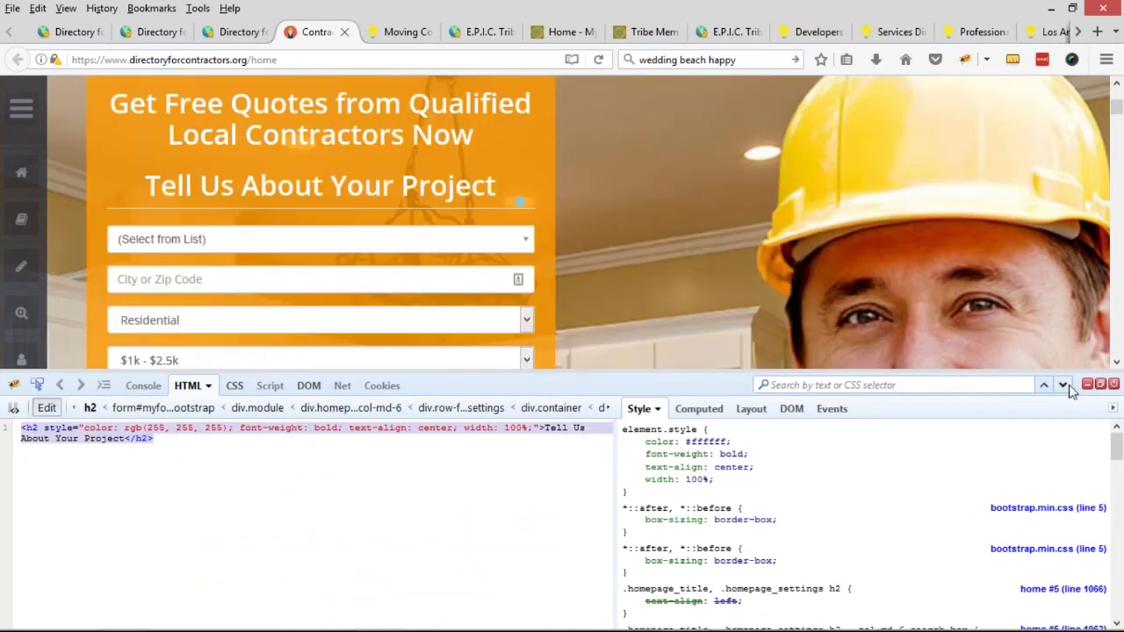
click(1087, 383)
click(236, 32)
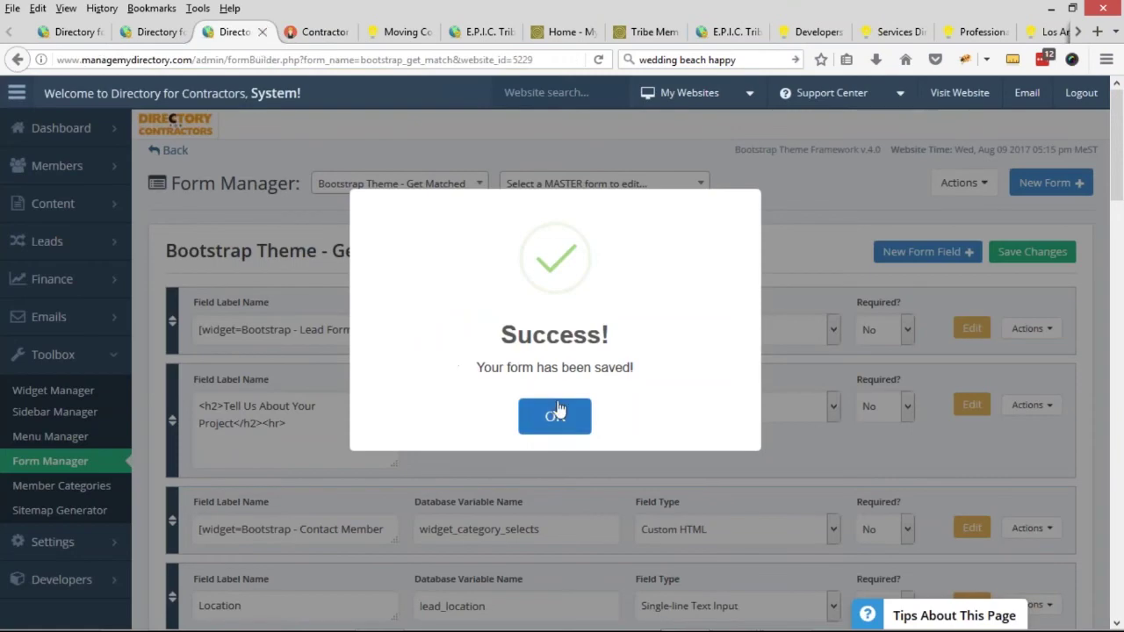
click(551, 415)
Replace the h2 markup in the title_form label with the styled heading HTML, keeping the hr tag, and copy the whole label
scroll(174, 120, down, 3)
drag(262, 267, 173, 249)
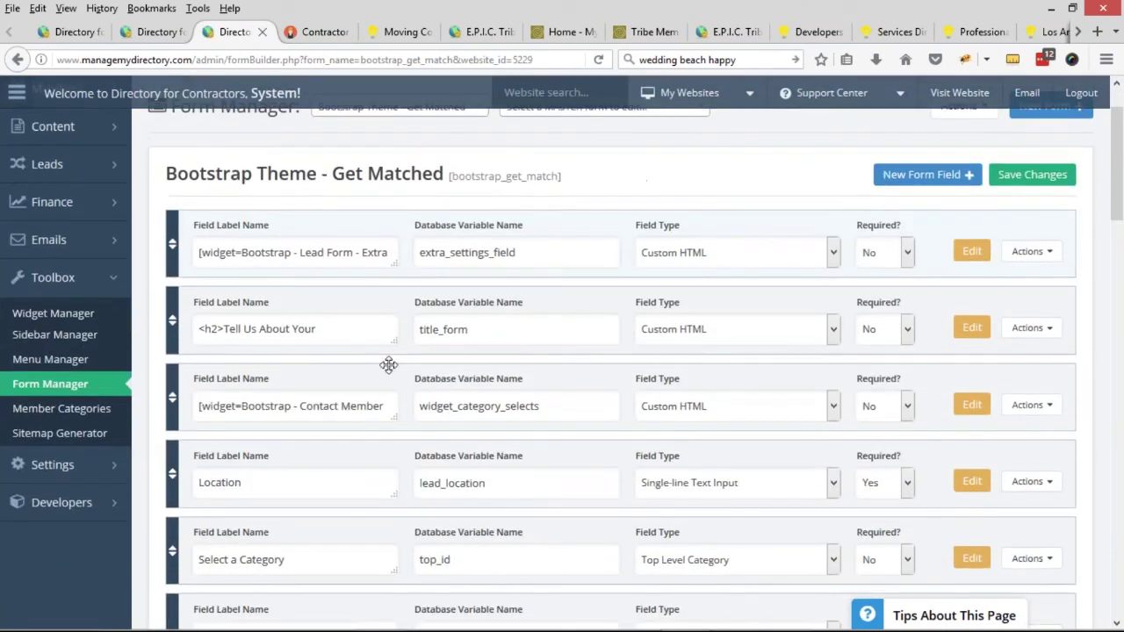
drag(391, 387, 394, 410)
drag(263, 346, 198, 327)
text(<h2 style="color: rgb(255, 255, 255); font-weight: bold; text-align: center; width: 100%;">Tell Us About Your Project</h2>)
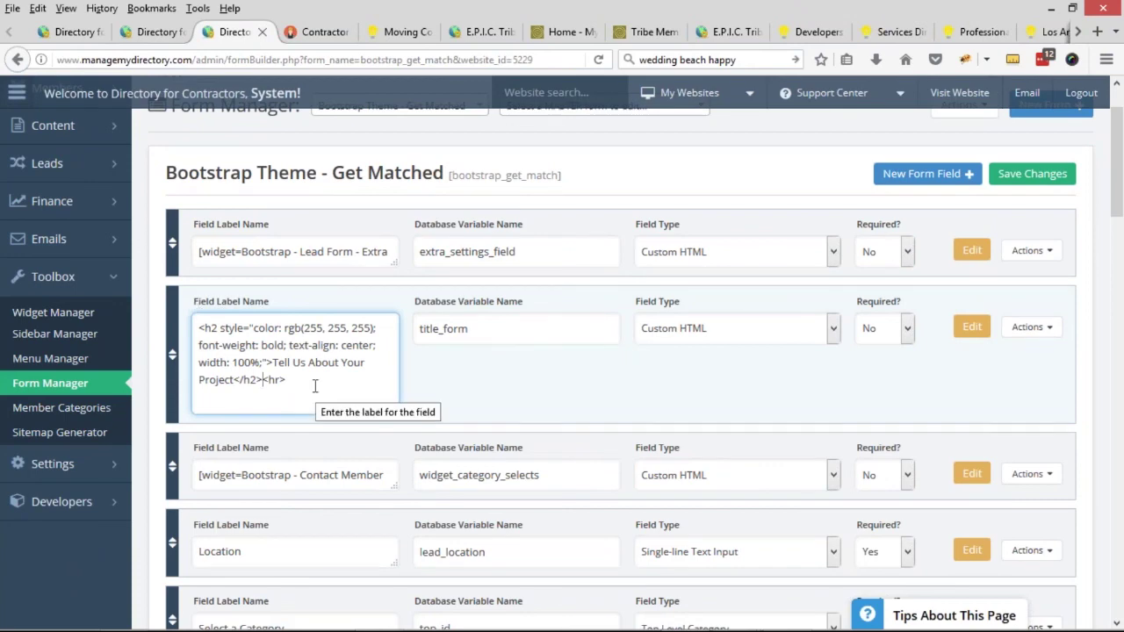
drag(315, 386, 169, 324)
key(ctrl+c)
Check the Name, Email and Phone fields below the Time Frame options in the homepage lead form
click(318, 32)
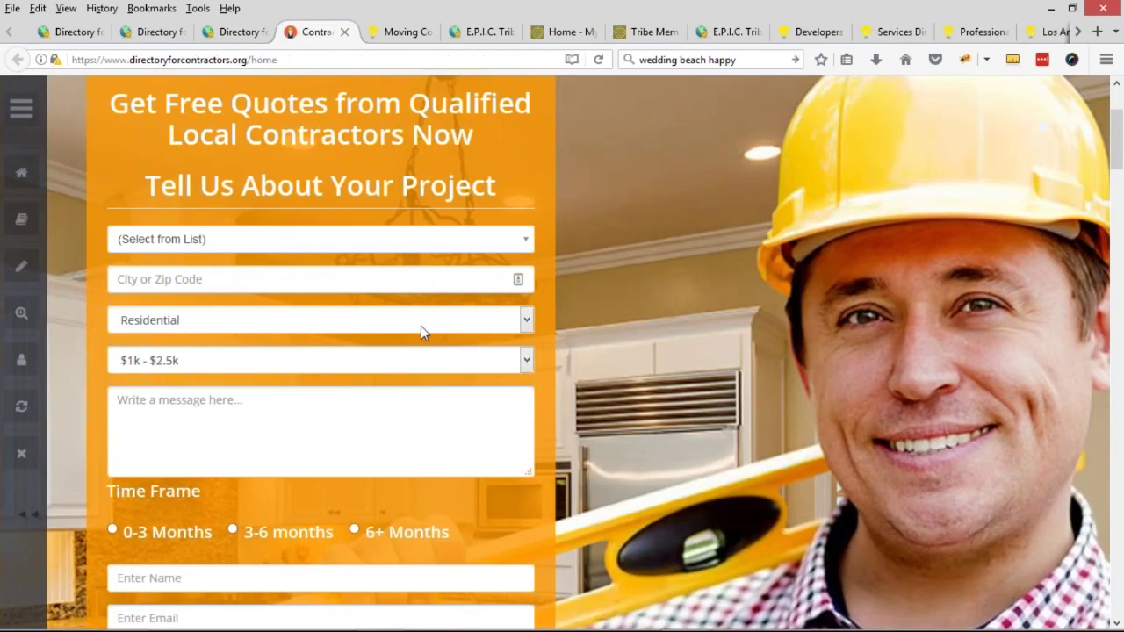
scroll(421, 325, down, 2)
scroll(183, 278, down, 4)
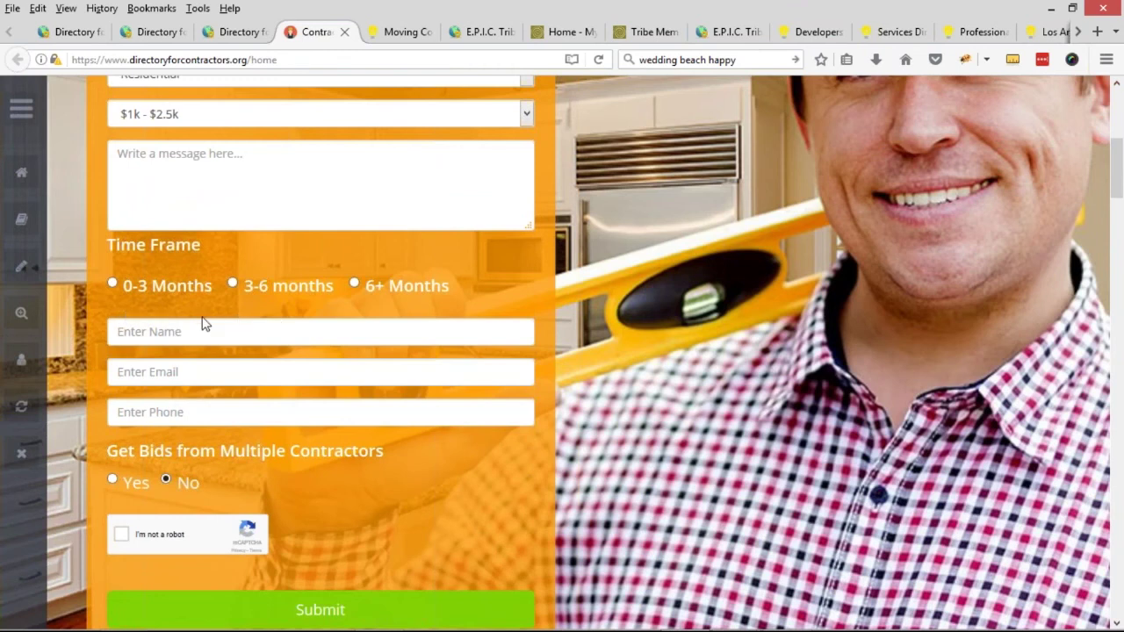
click(168, 330)
click(186, 374)
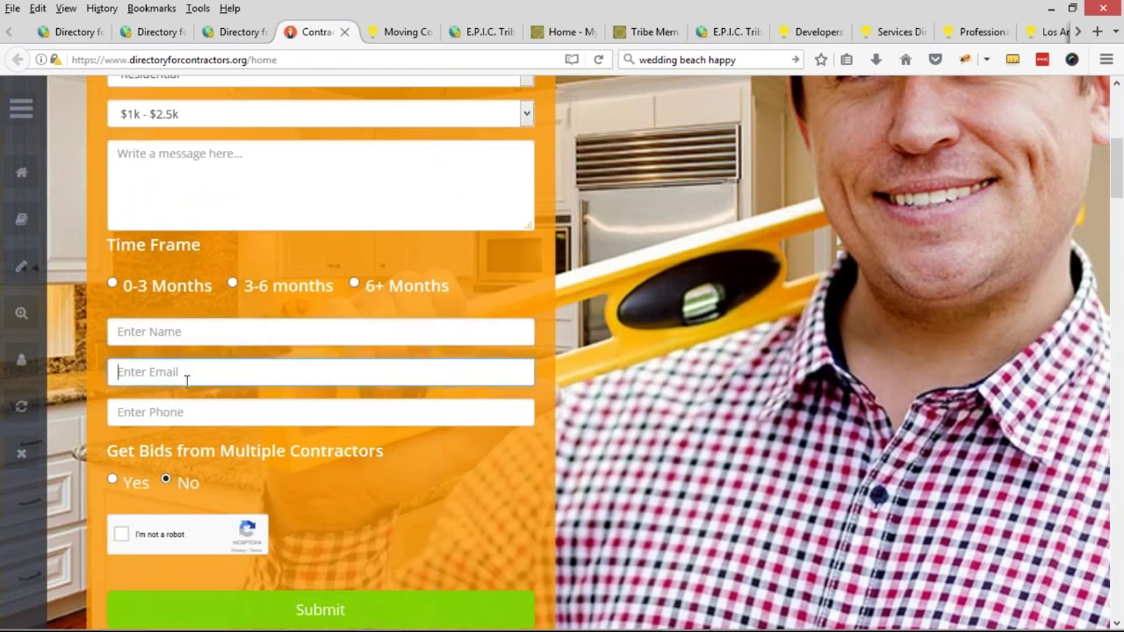
click(182, 415)
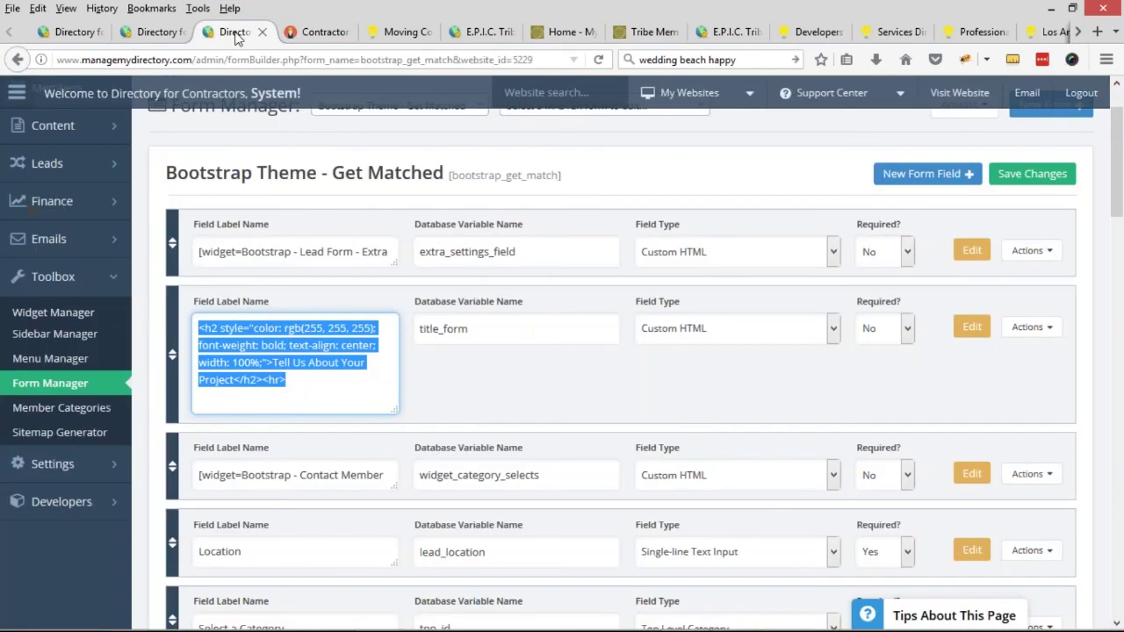
Add a new form field to the Get Matched form with field type Custom HTML and variable name lead_reach
click(239, 35)
click(949, 173)
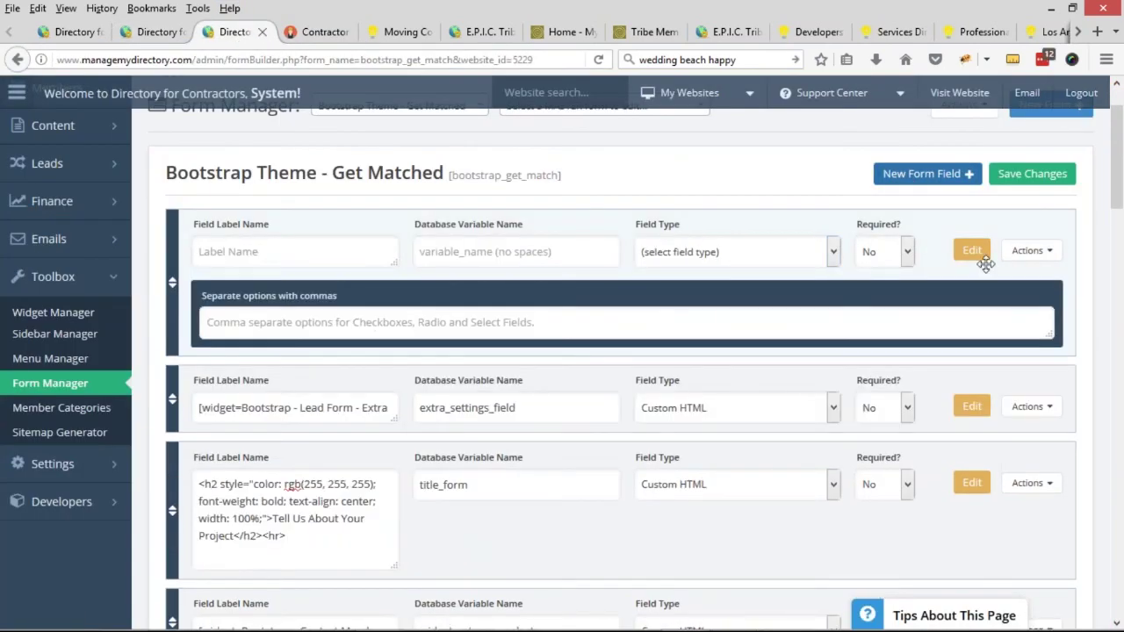
click(672, 259)
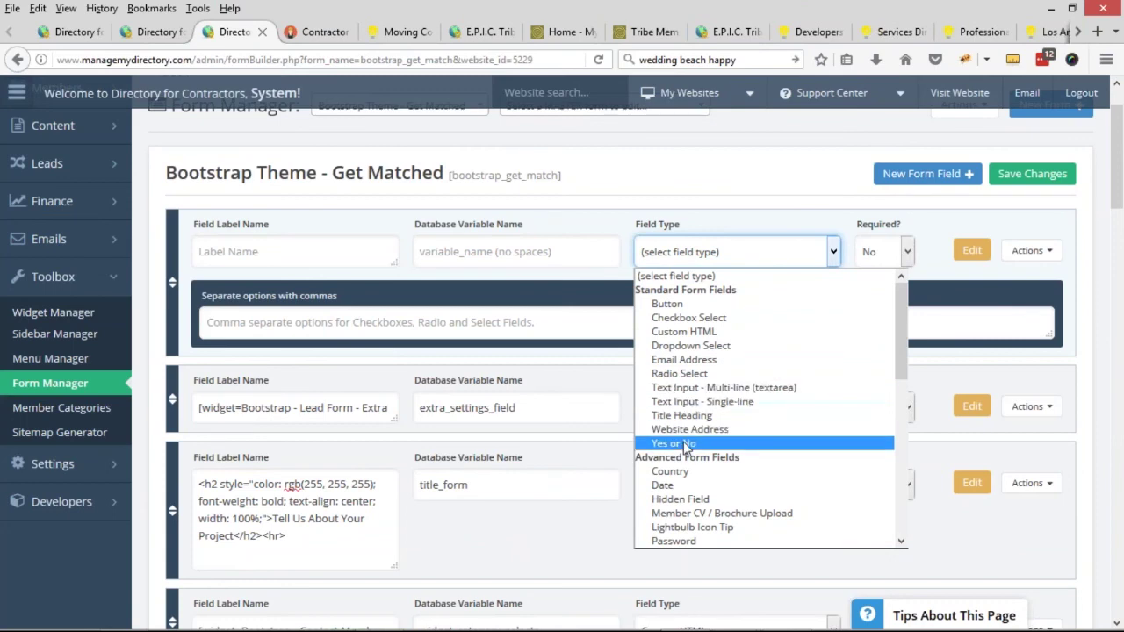
click(683, 331)
click(523, 252)
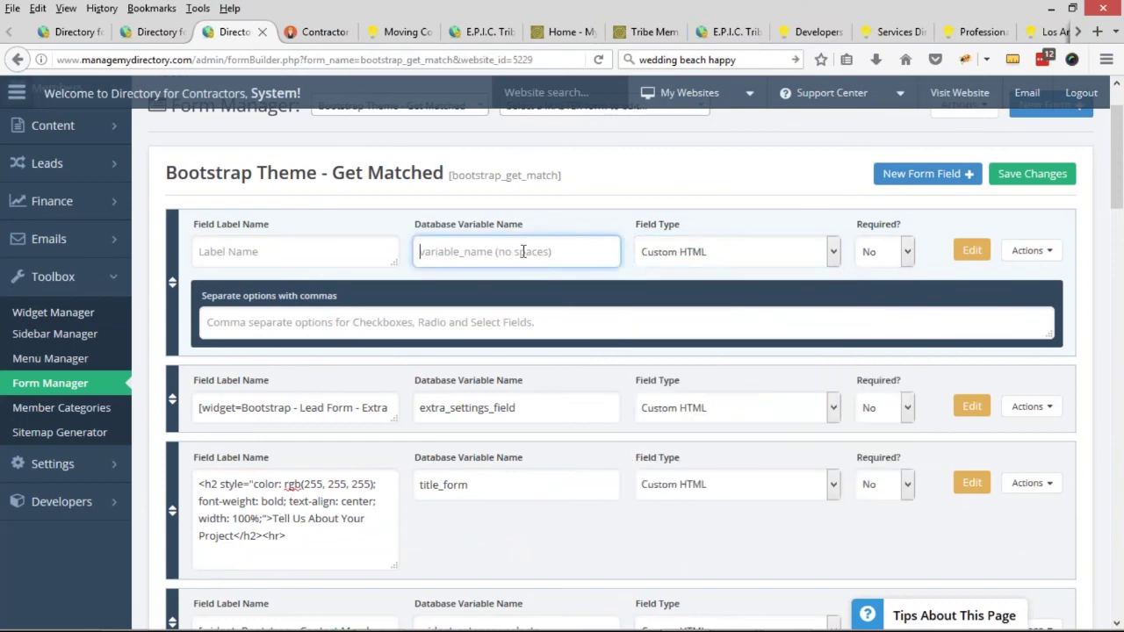
text(lead_reach)
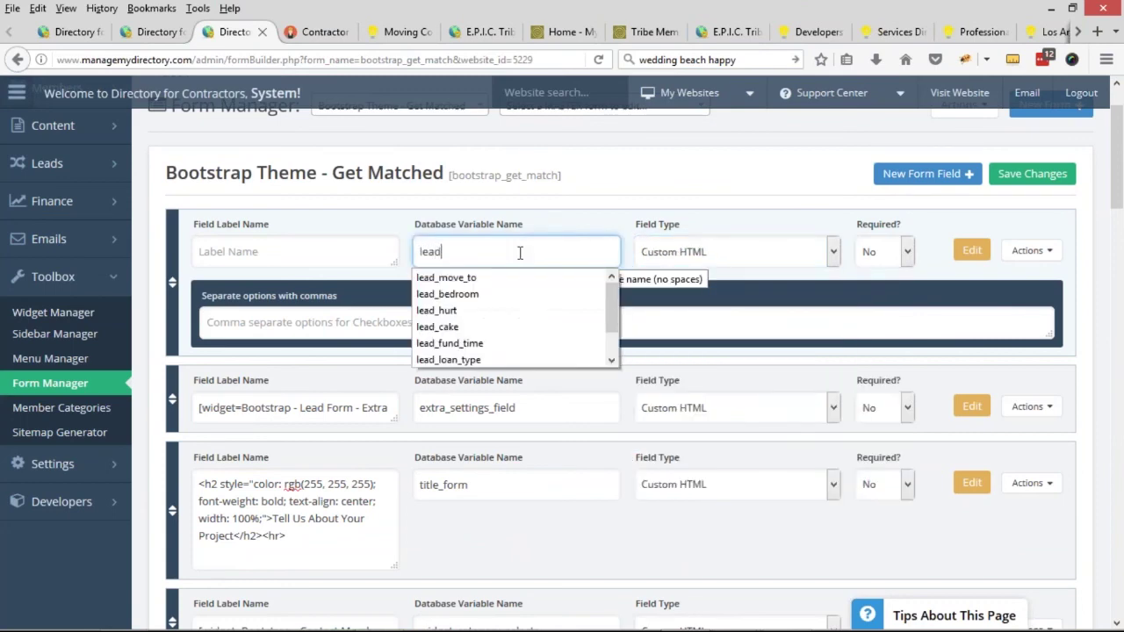
Use the copied heading HTML as the lead_reach label and change its text to "How Can We Reach You?"
click(369, 260)
key(ctrl+v)
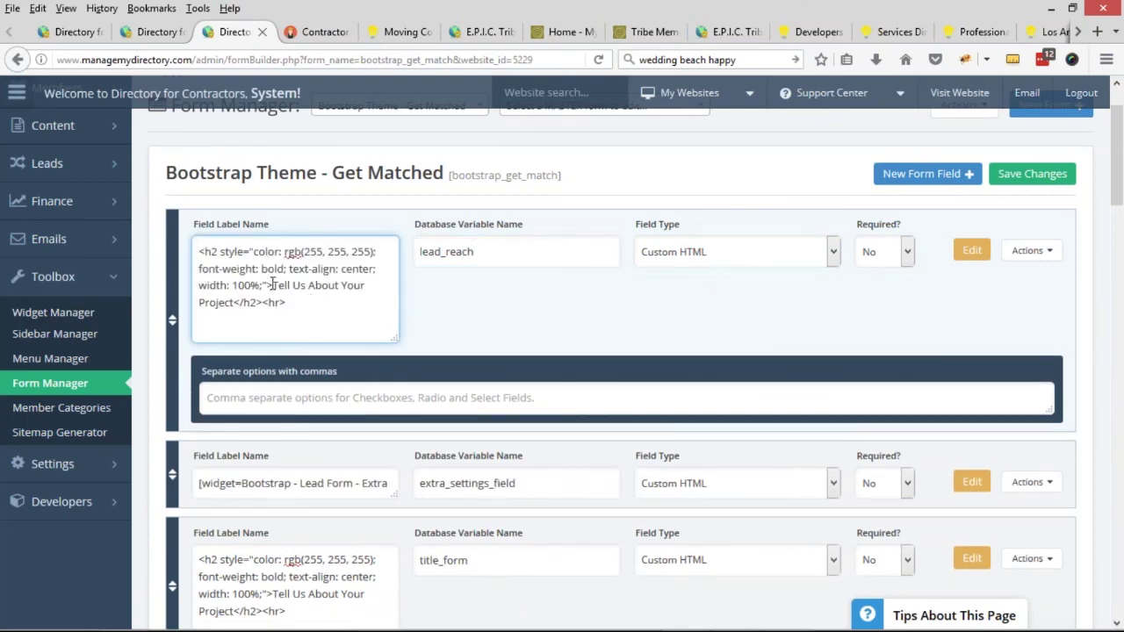
drag(230, 290, 235, 303)
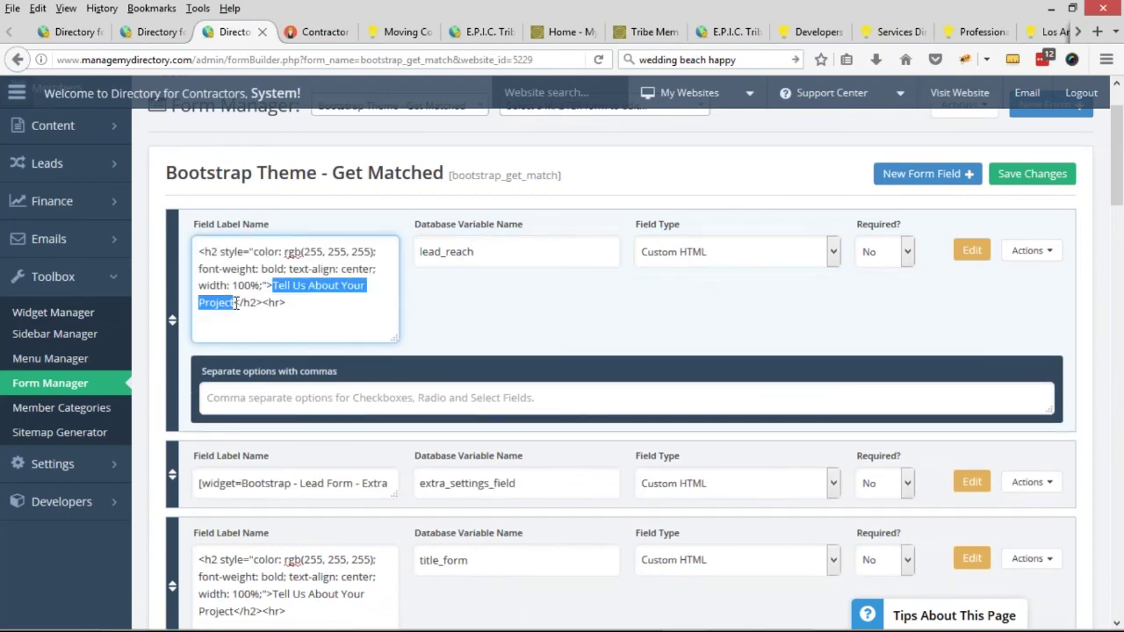
text(How Can We)
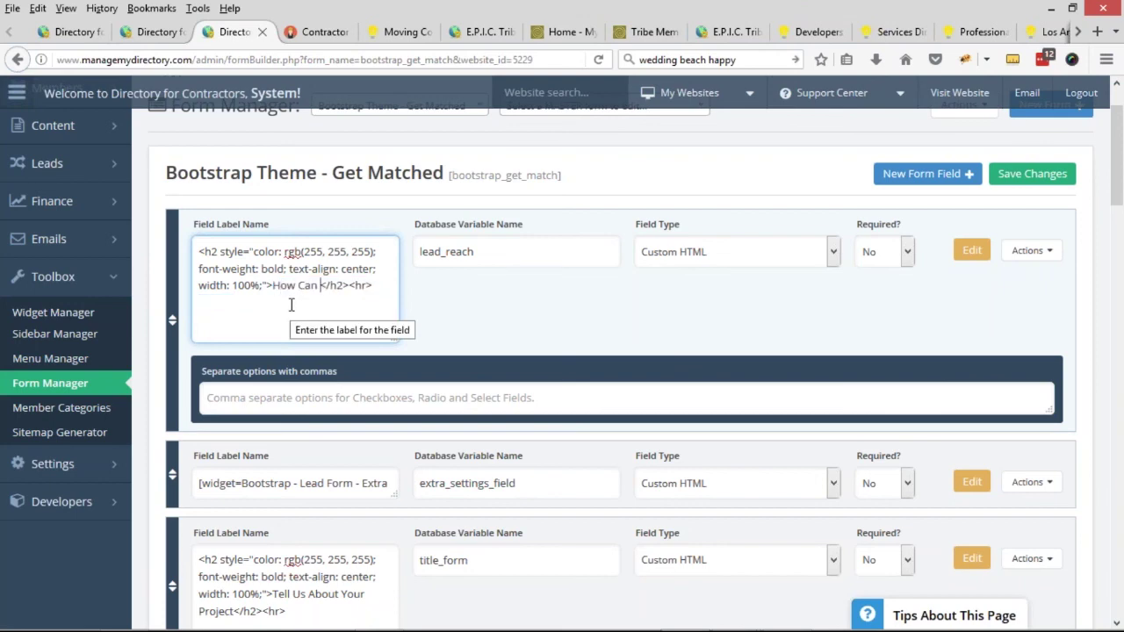
text( Reach you)
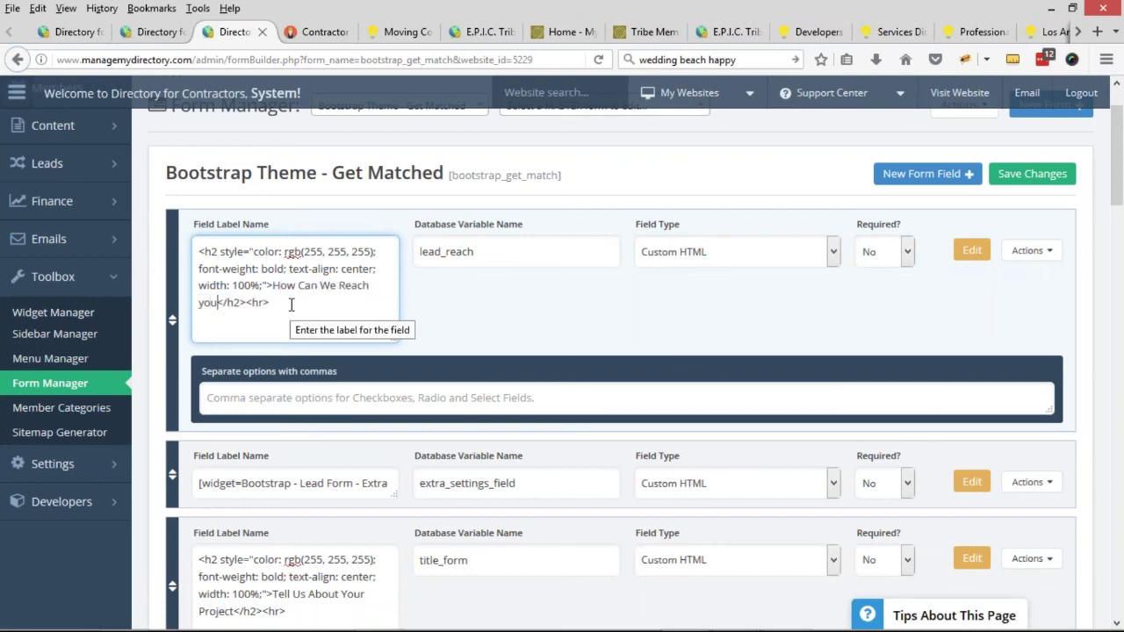
key(BackSpace)
key(BackSpace)
text(You?)
Move the lead_reach field down the form toward the contact fields and save the form
drag(185, 262, 154, 313)
scroll(615, 351, up, 5)
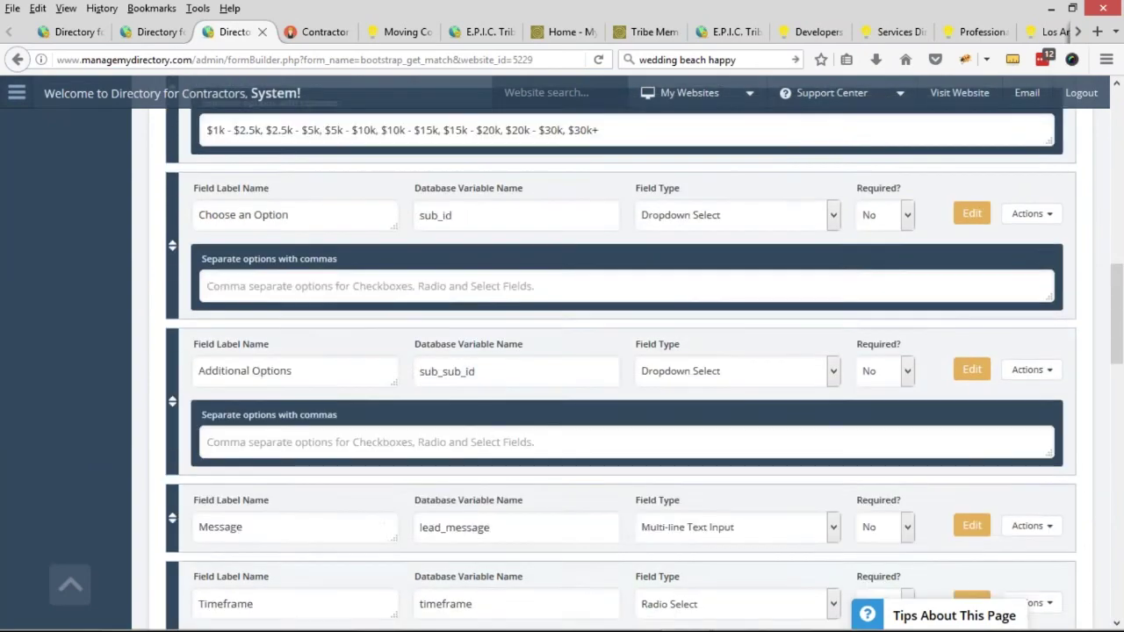
scroll(860, 307, up, 10)
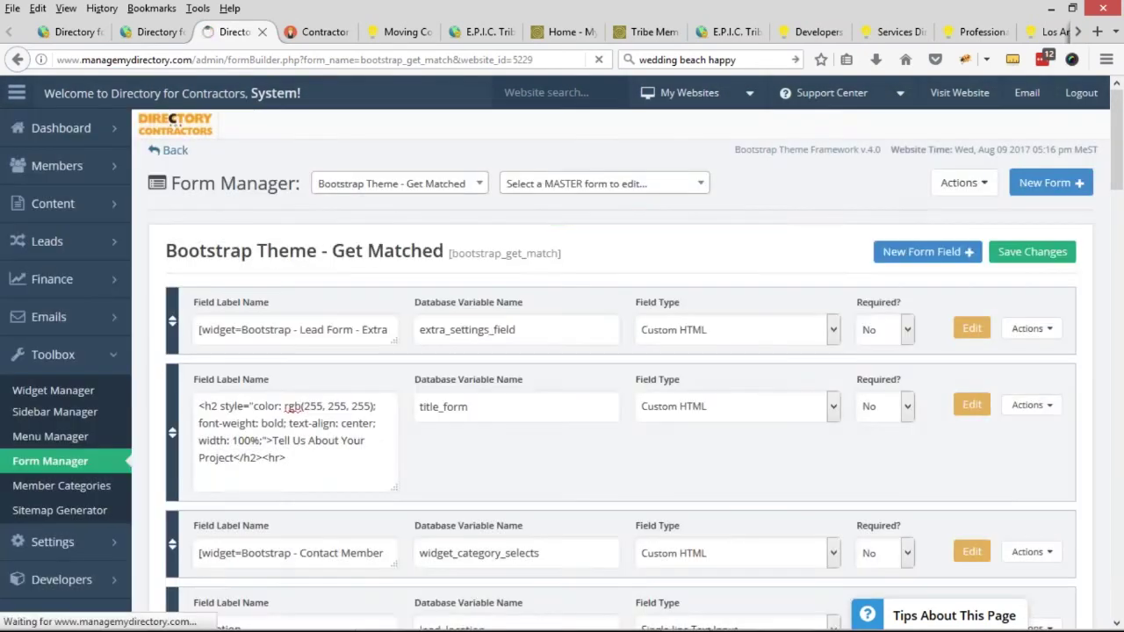
Reload the Directory for Contractors homepage and check the section headings in its lead form
click(325, 32)
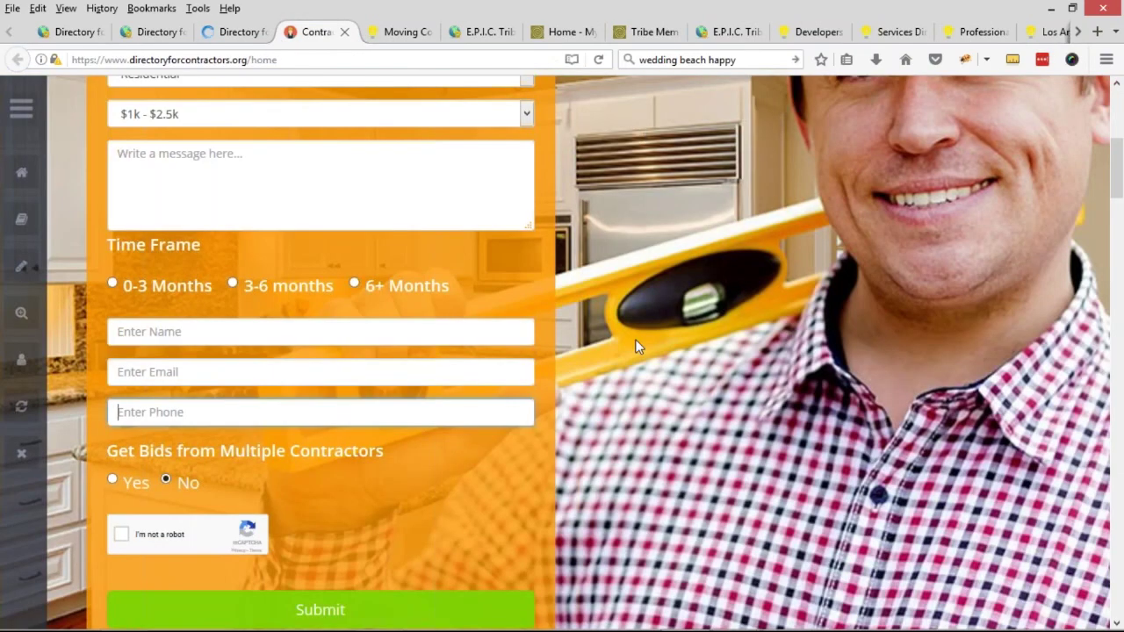
scroll(635, 339, up, 2)
scroll(621, 357, up, 1)
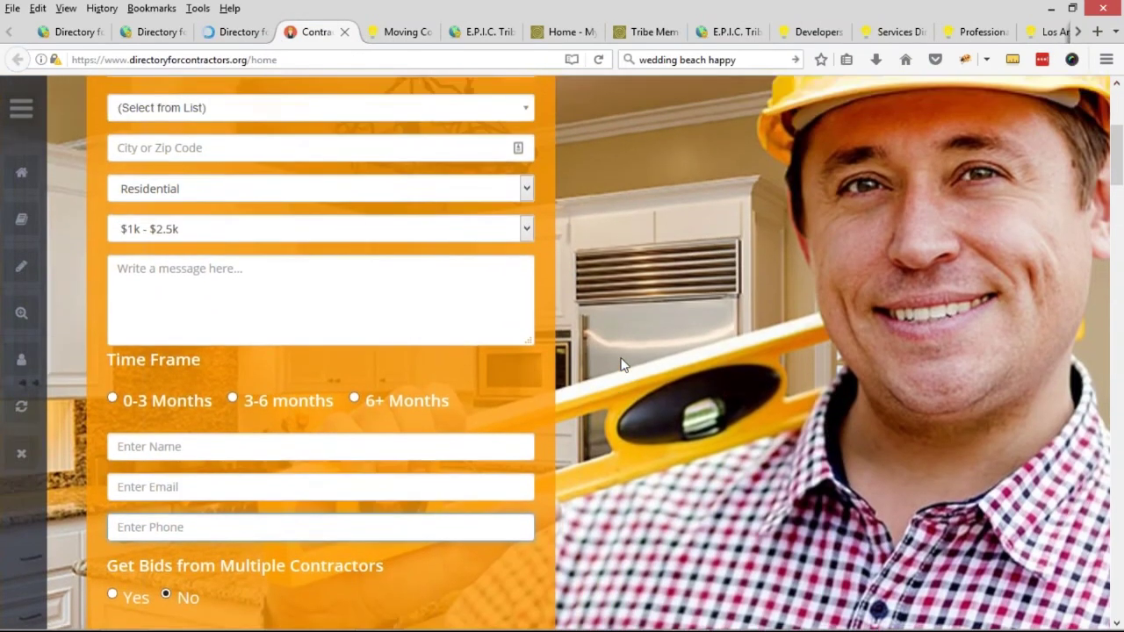
scroll(621, 366, down, 1)
click(599, 62)
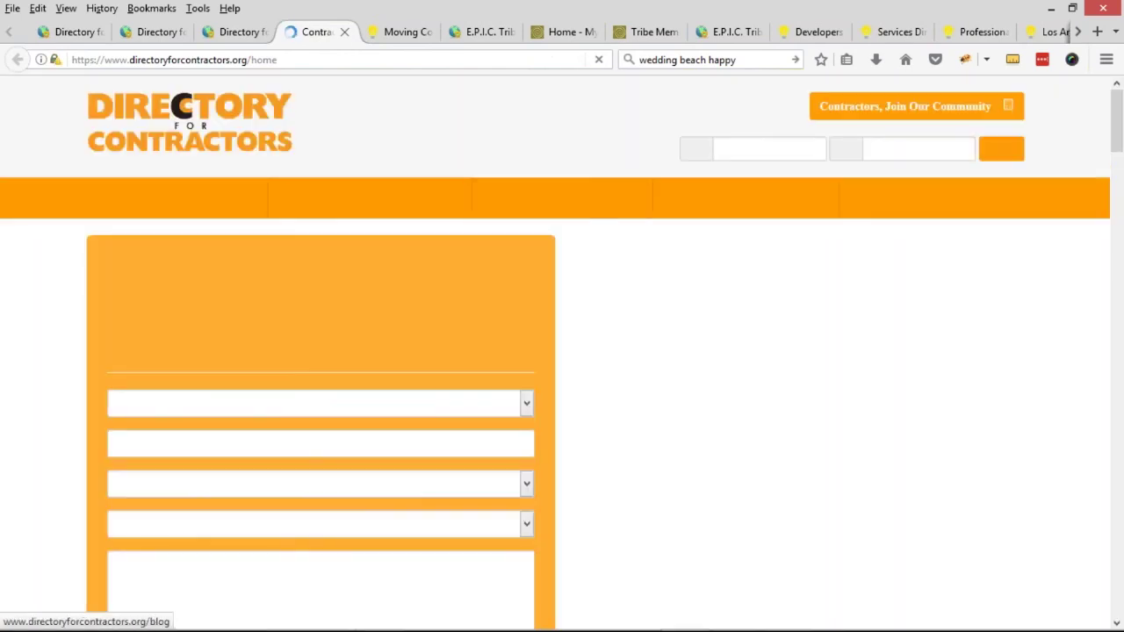
scroll(76, 367, down, 5)
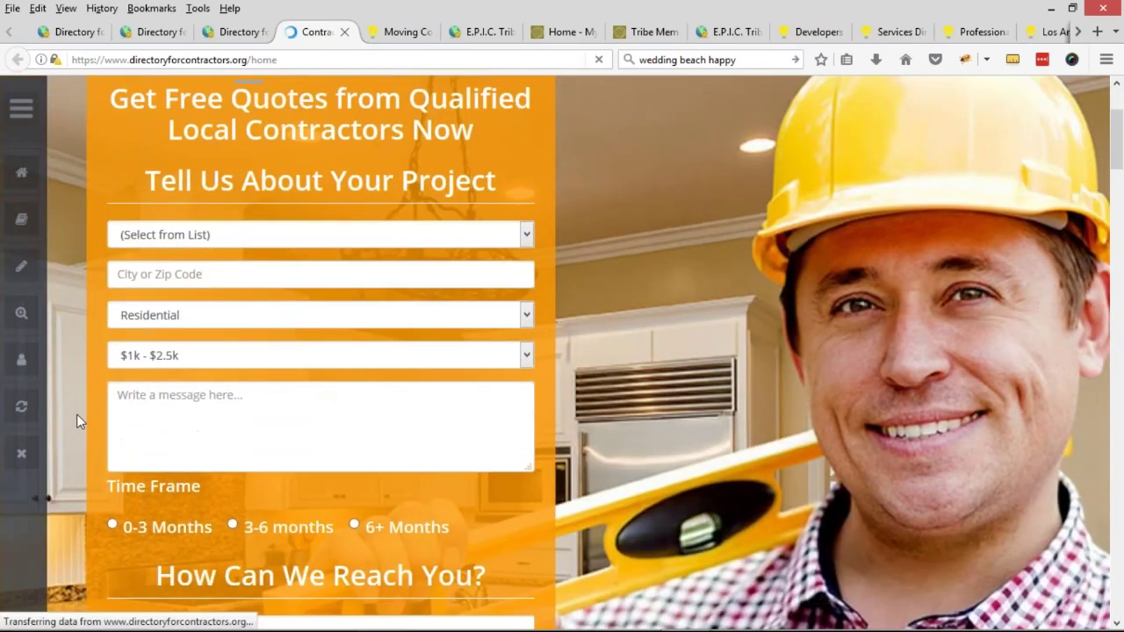
Try the 0-3 Months, 3-6 months and 6+ Months Time Frame options in the homepage lead form
click(113, 448)
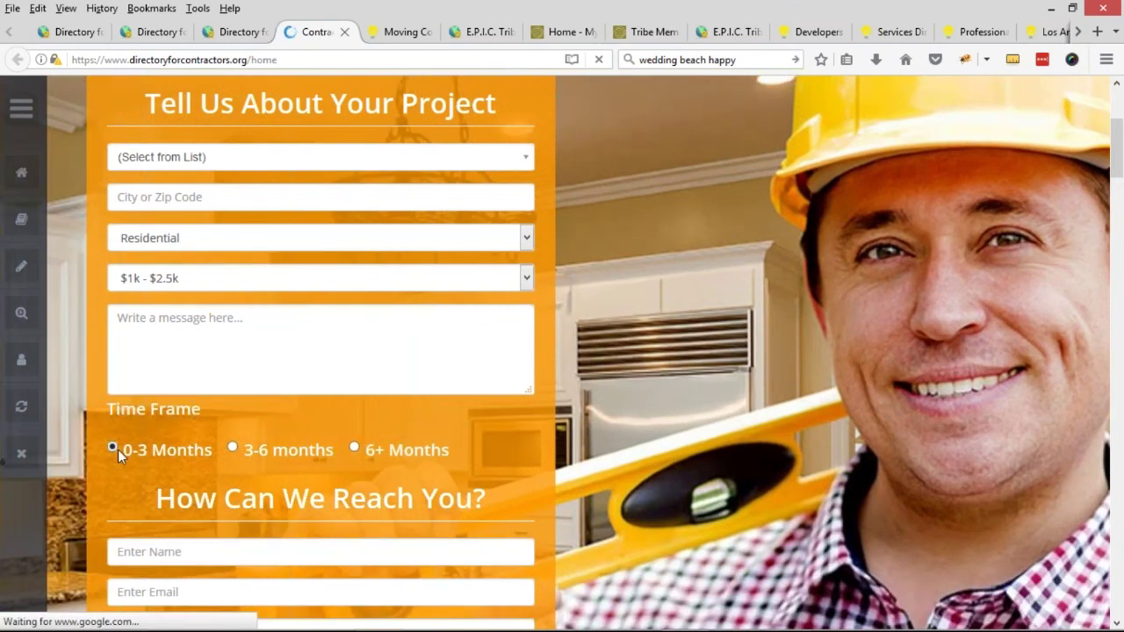
click(234, 448)
click(384, 449)
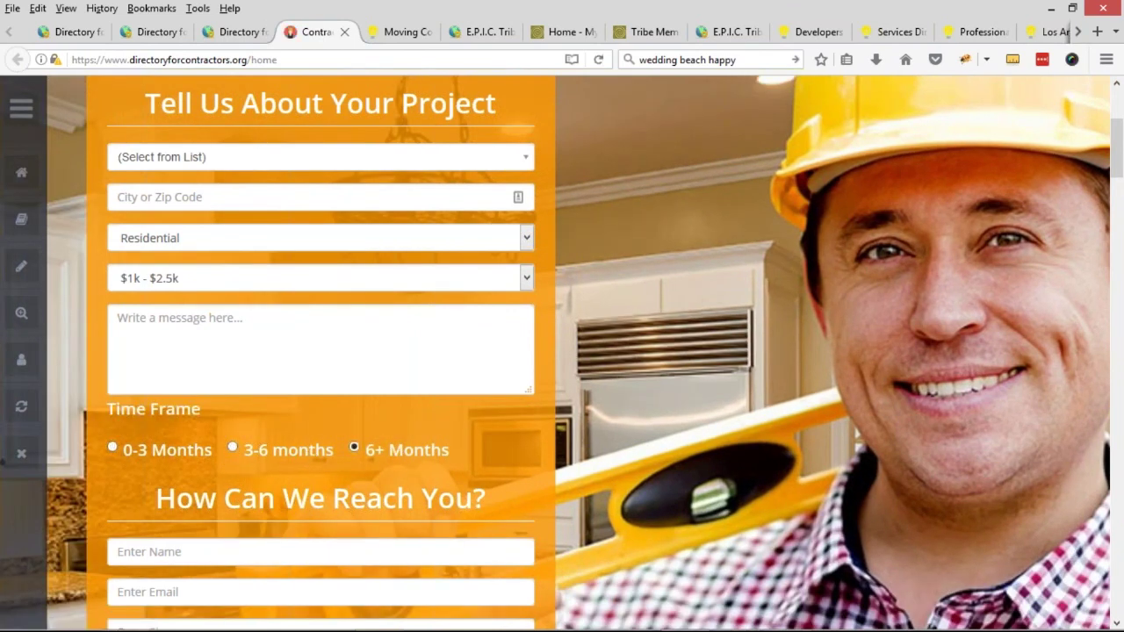
click(185, 449)
click(234, 449)
key(Right)
In the Get Matched form, change the Timeframe field type to Dropdown Select and move the field directly below Budget
click(148, 33)
click(230, 33)
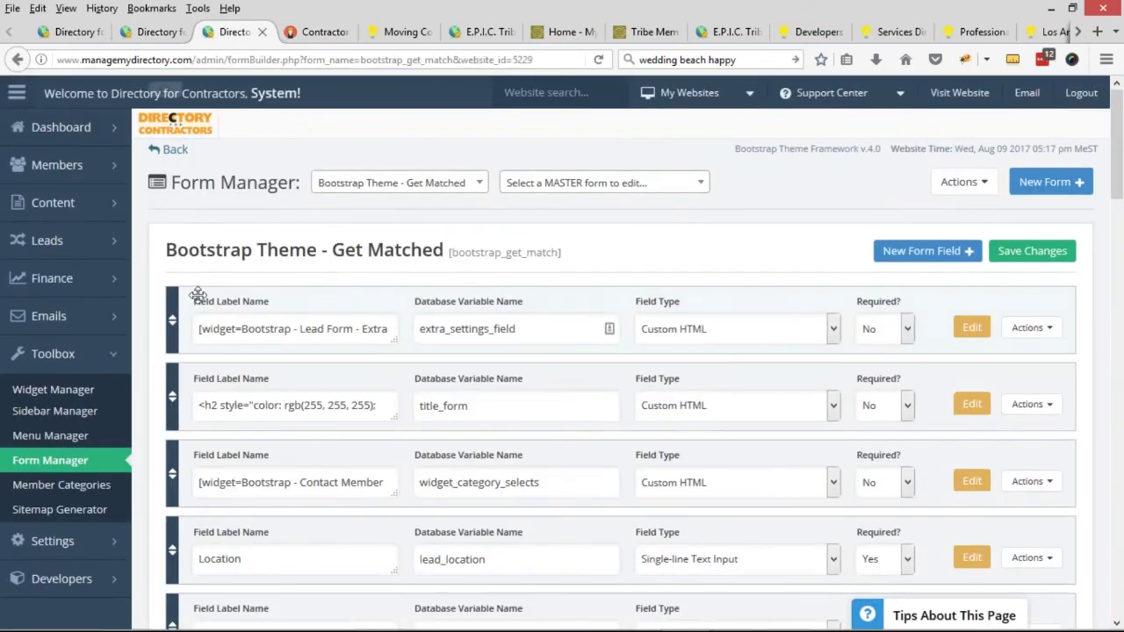
scroll(199, 295, down, 6)
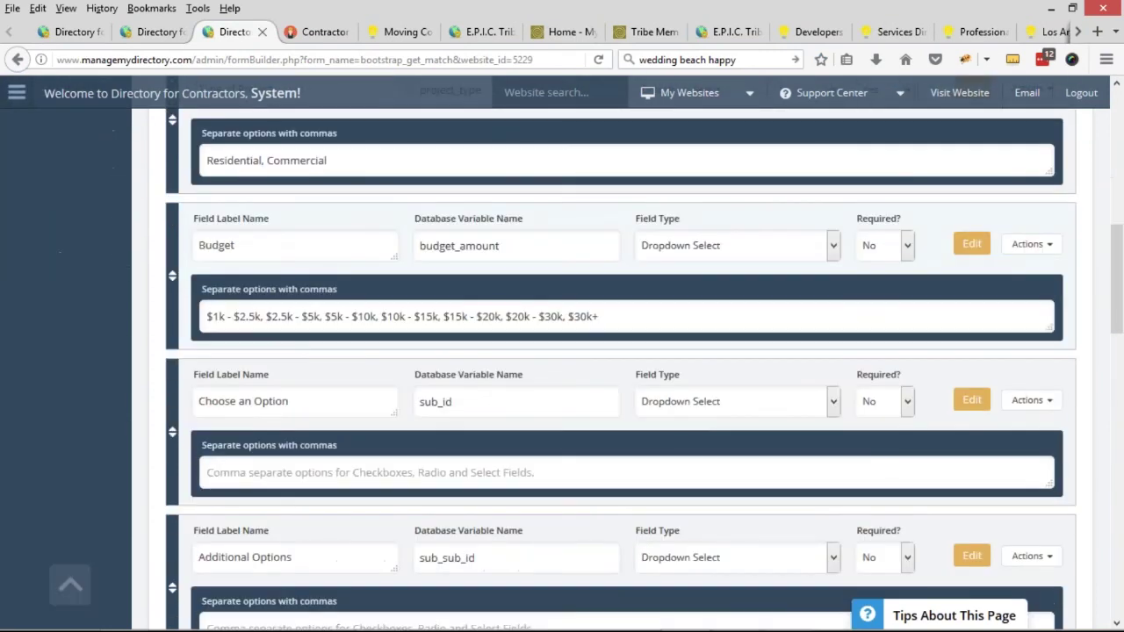
scroll(150, 289, down, 3)
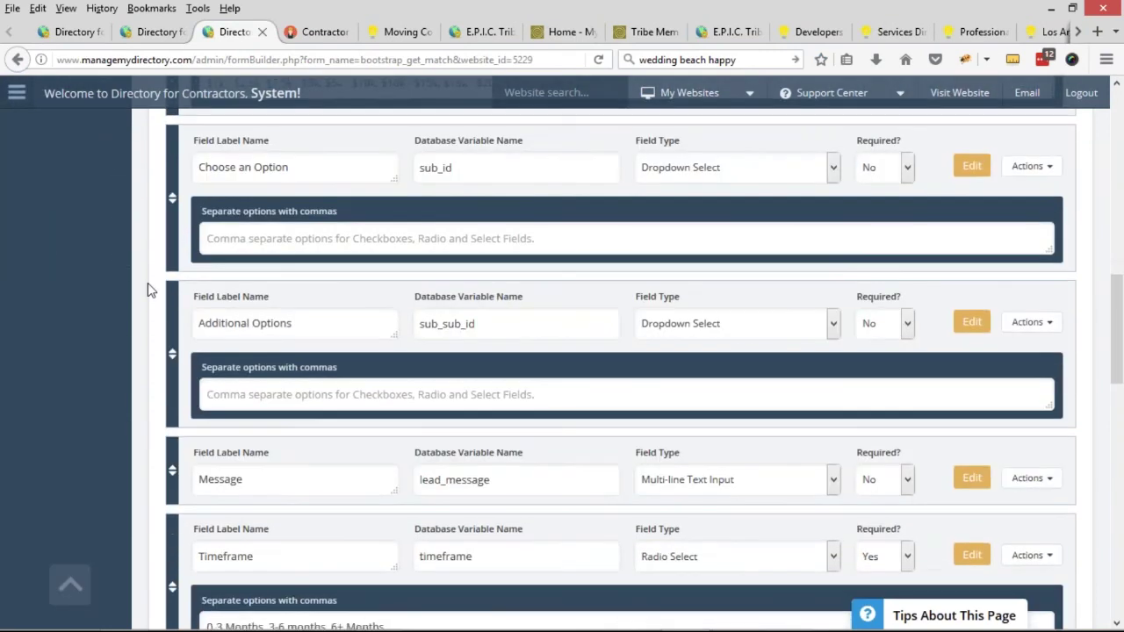
scroll(148, 283, down, 2)
scroll(694, 333, down, 1)
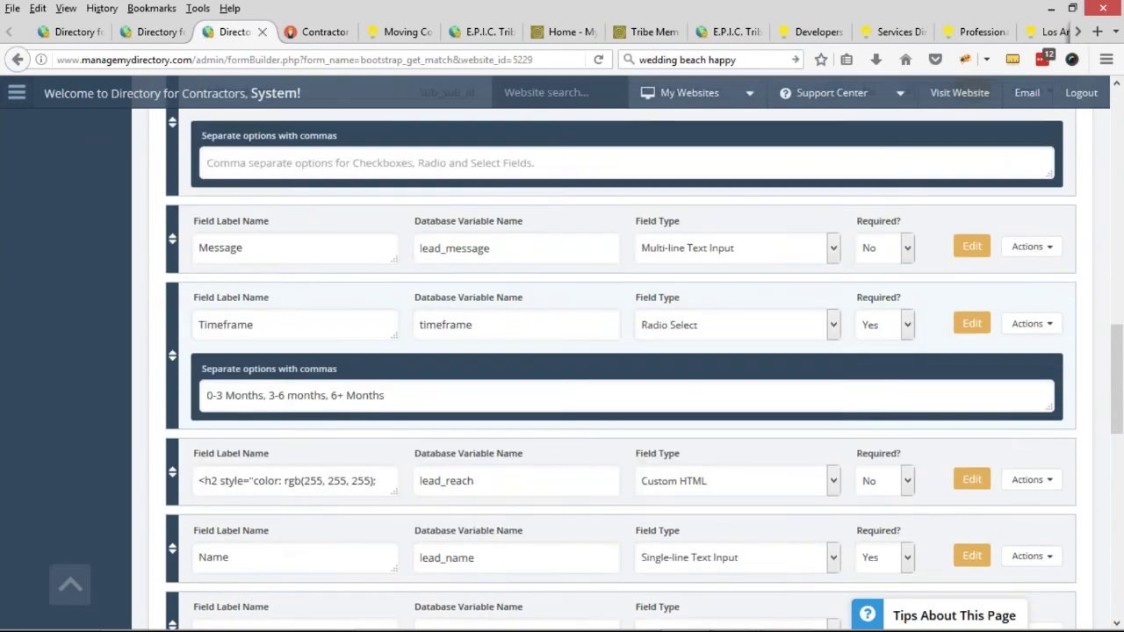
click(694, 323)
scroll(703, 466, up, 2)
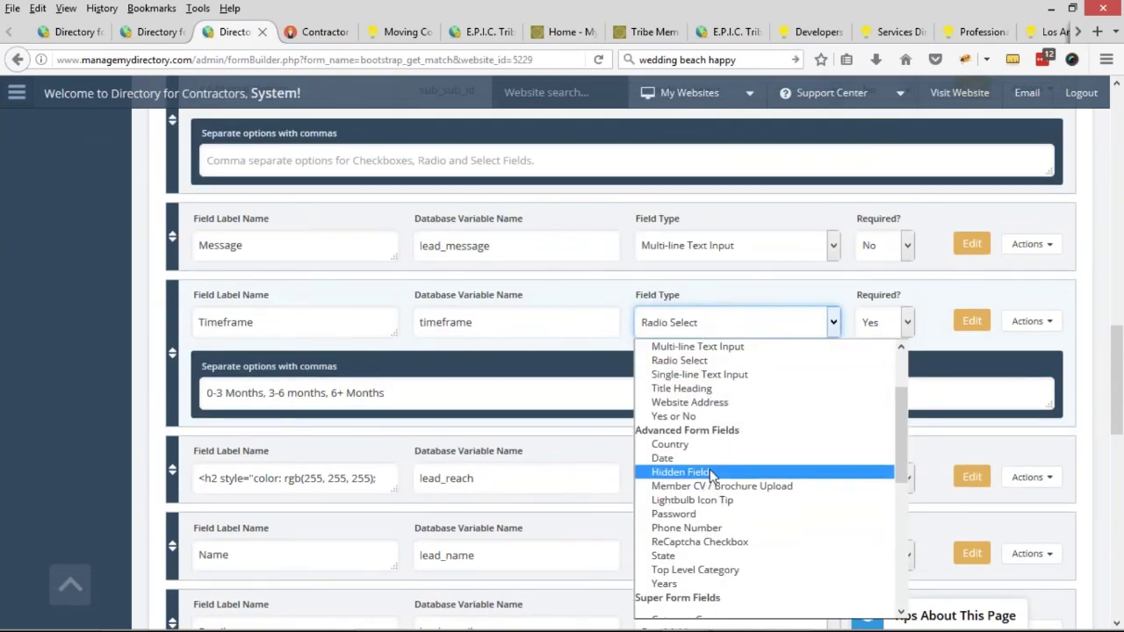
click(694, 442)
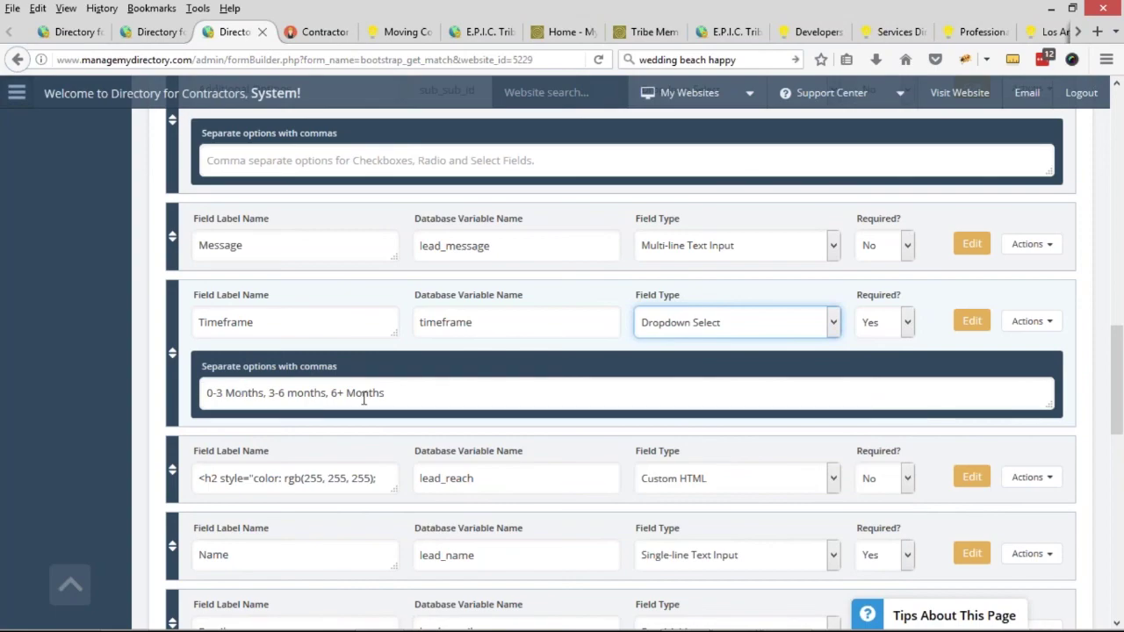
drag(221, 315, 332, 304)
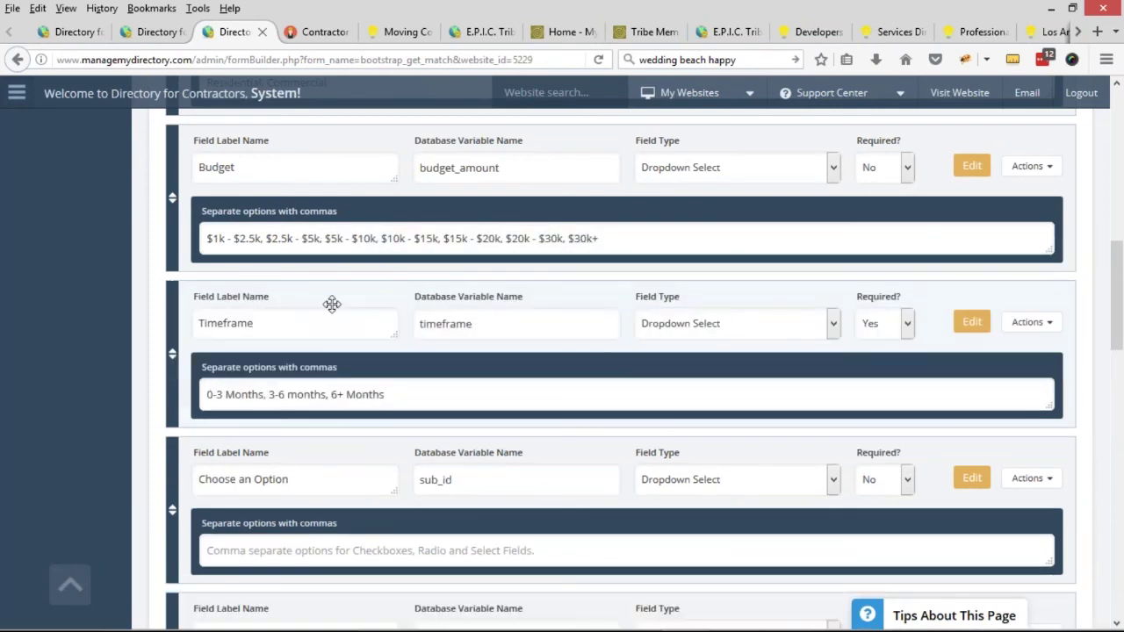
Add "When Are You Starting?" as the first option of the Timeframe dropdown and save the form
click(972, 326)
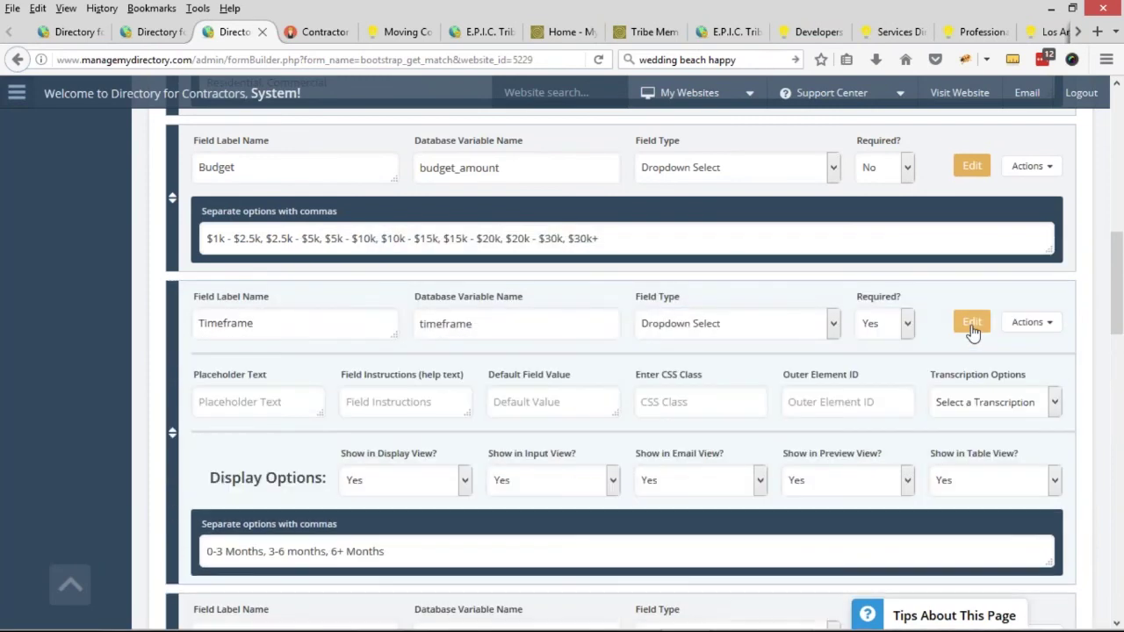
click(208, 552)
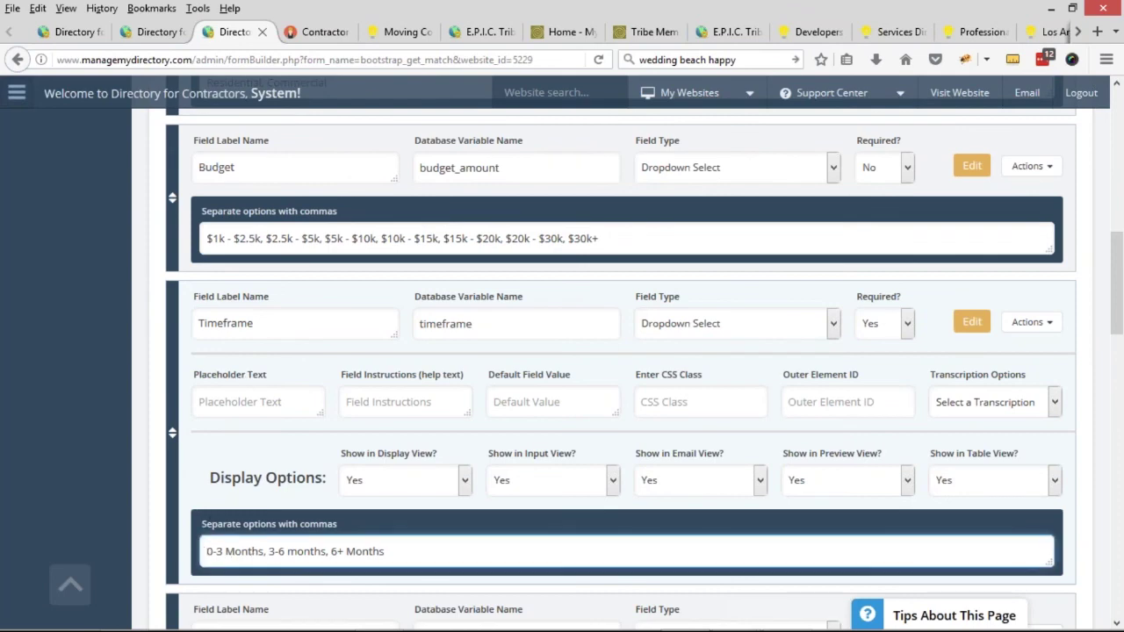
text(When)
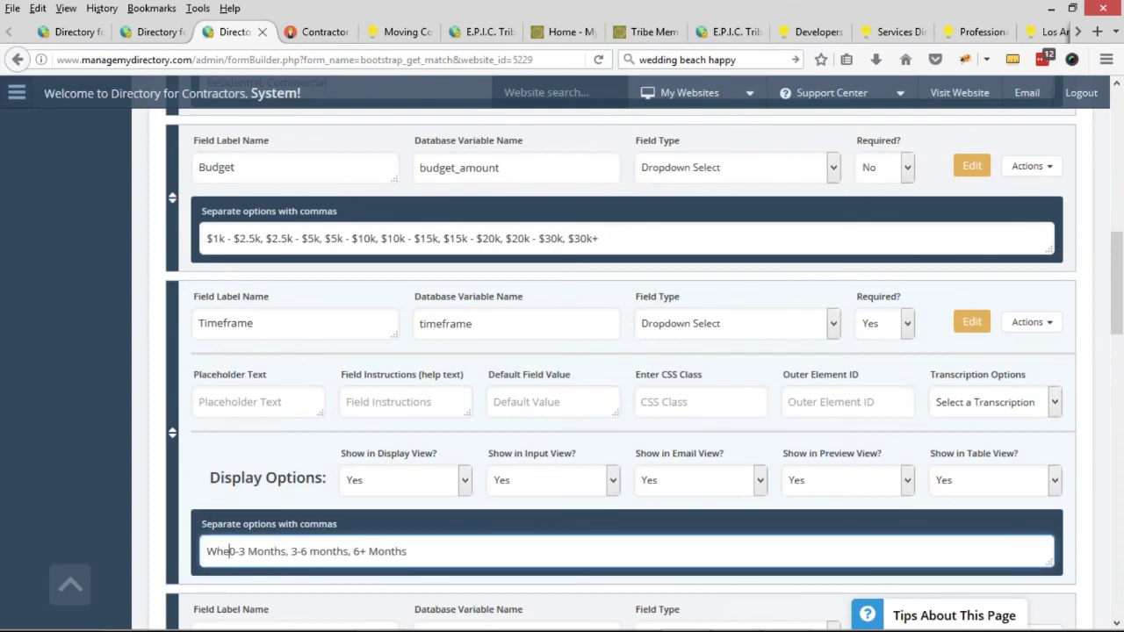
text( Are You Sta)
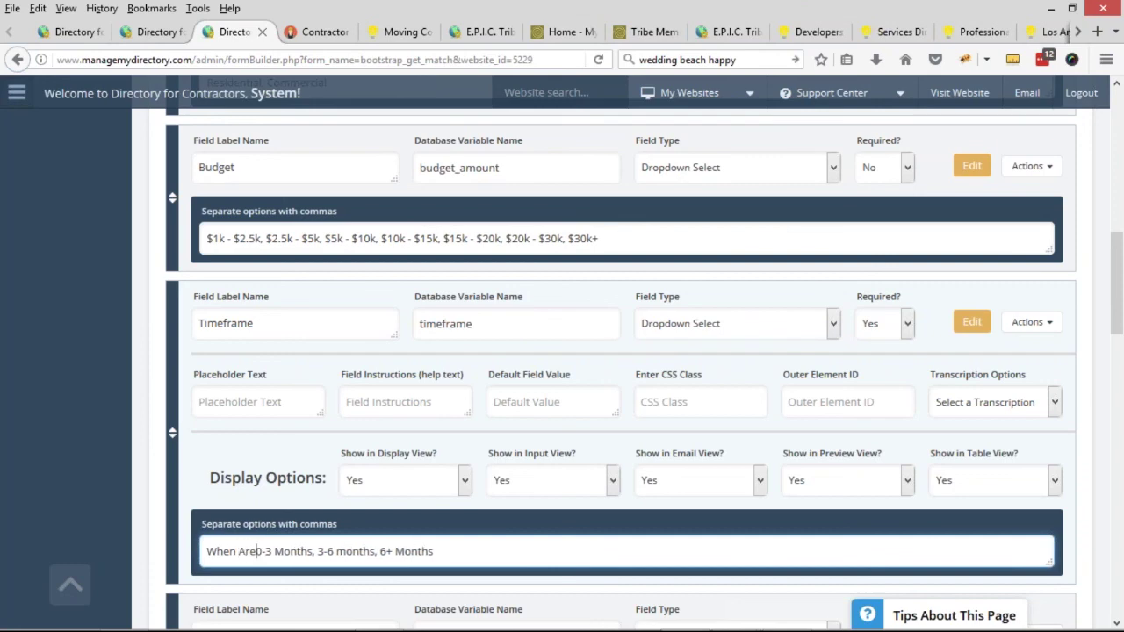
text(rting?,)
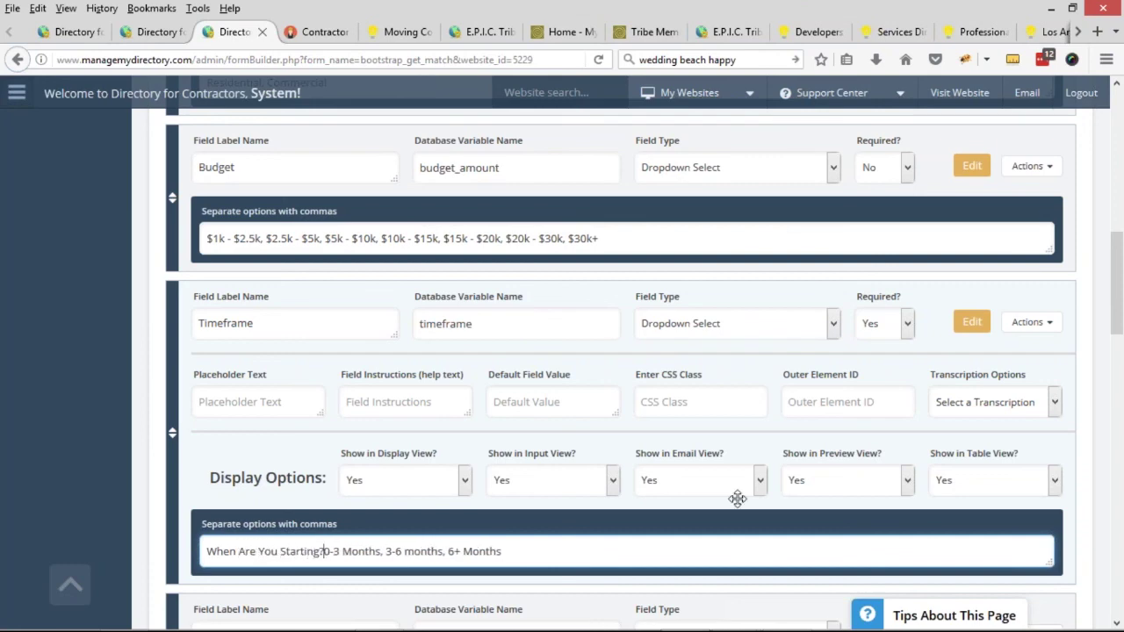
key(BackSpace)
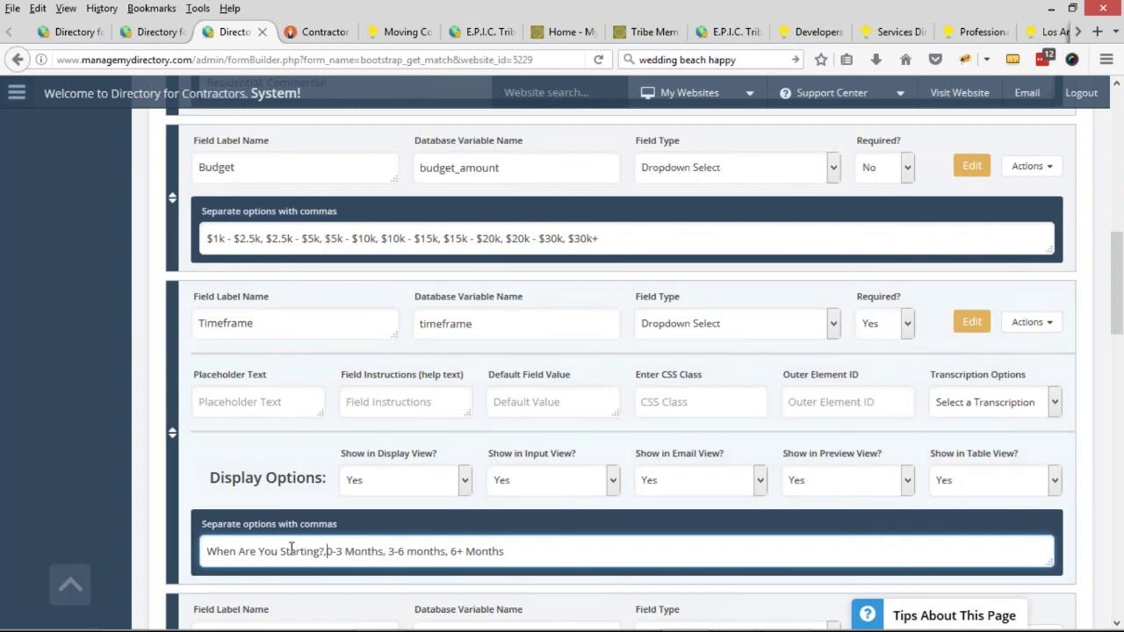
key(Return)
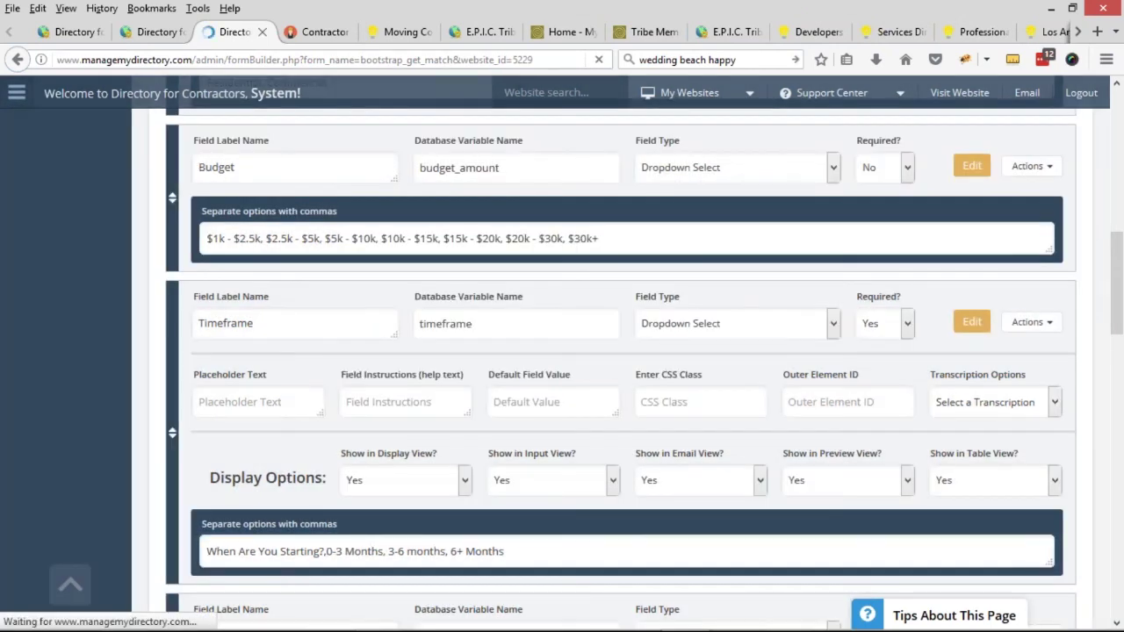
Reload the homepage and check the timeframe dropdown below the budget dropdown in the lead form
key(ctrl+Tab)
click(603, 59)
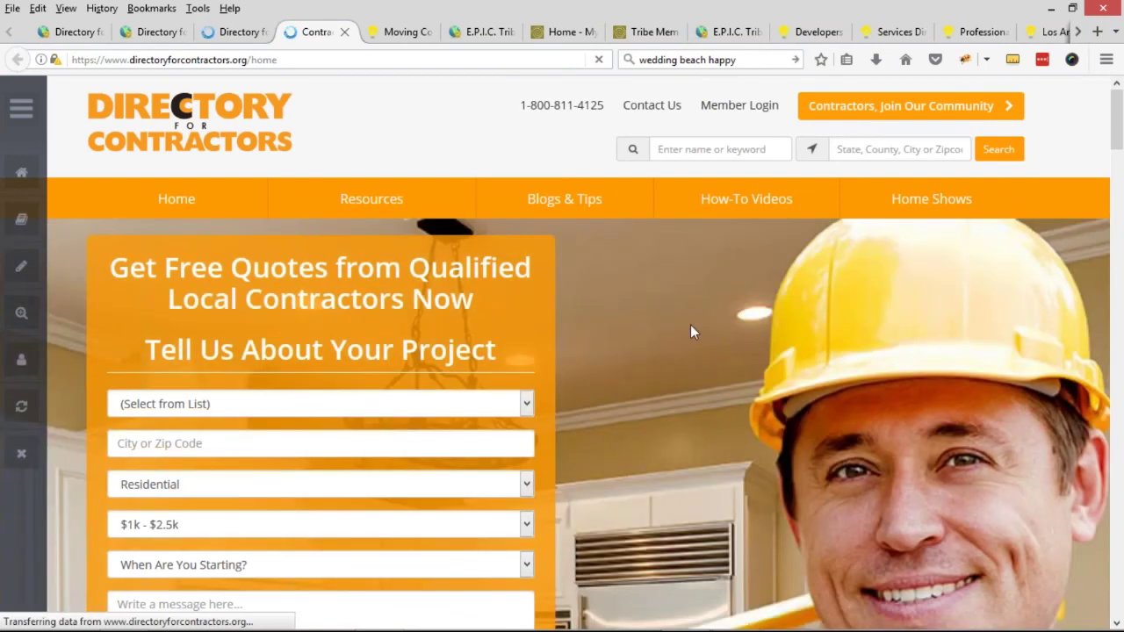
scroll(612, 303, down, 1)
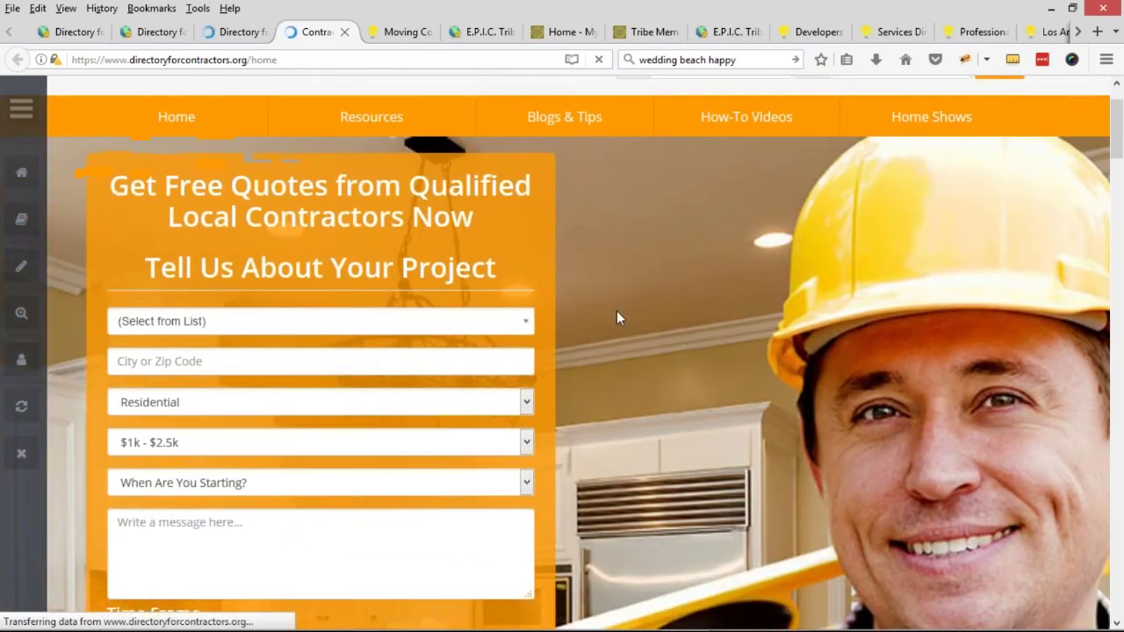
Inspect the "Tell Us About Your Project" heading and add a font-size of 29px to its element style
right_click(264, 278)
click(309, 464)
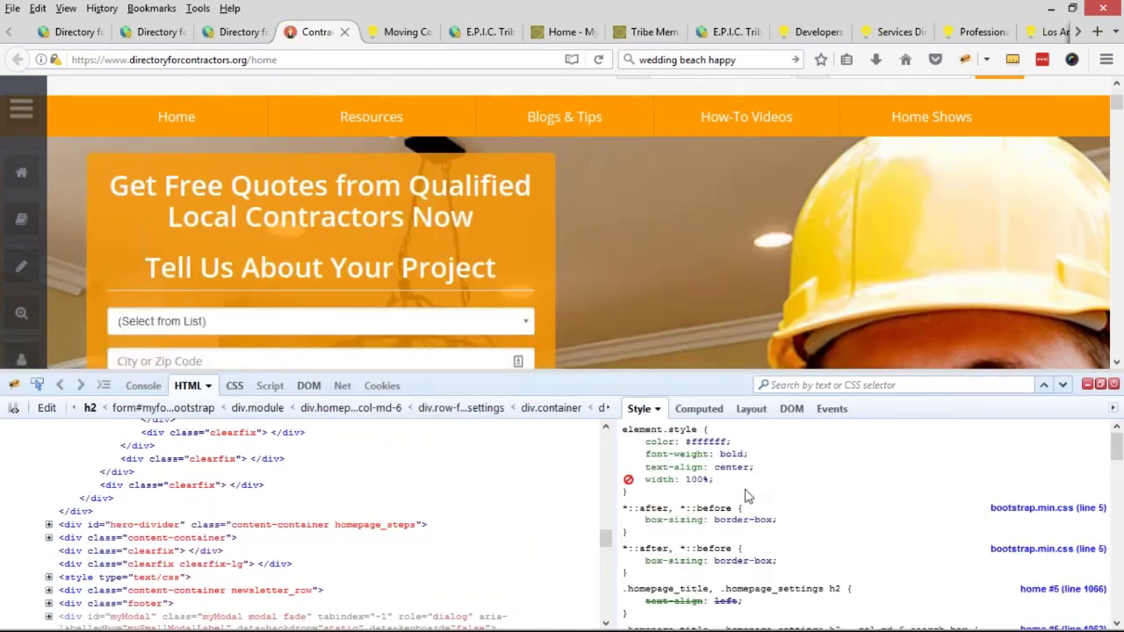
click(699, 479)
key(Return)
text(font-size:22px)
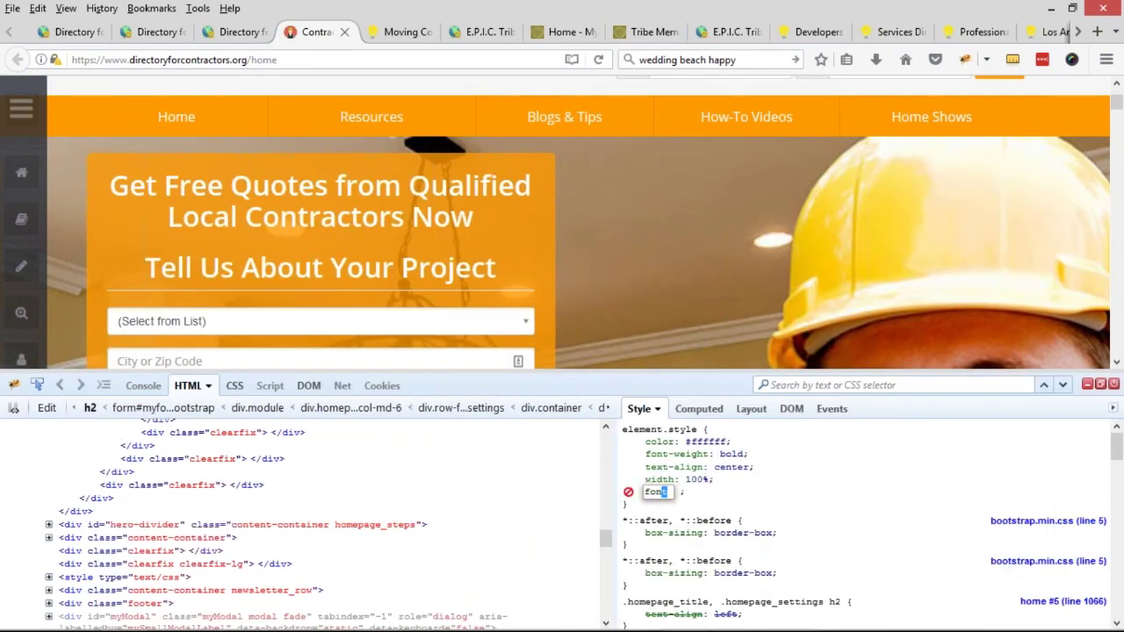
key(Up)
key(Up)
key(Up)
key(Up)
key(Up)
key(Up)
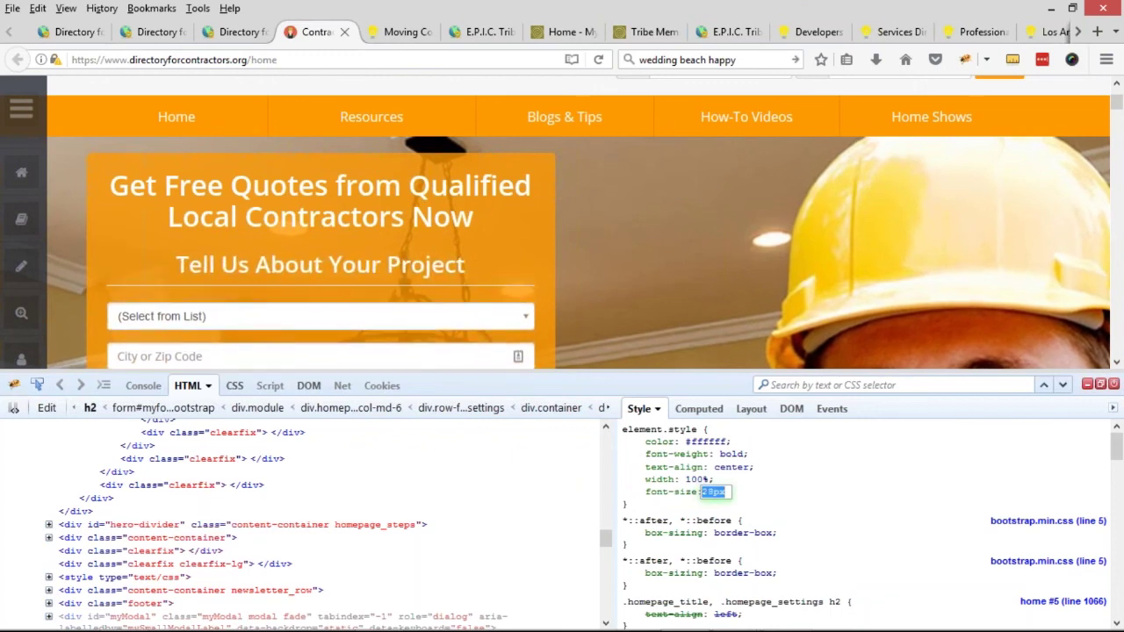
key(Up)
click(773, 505)
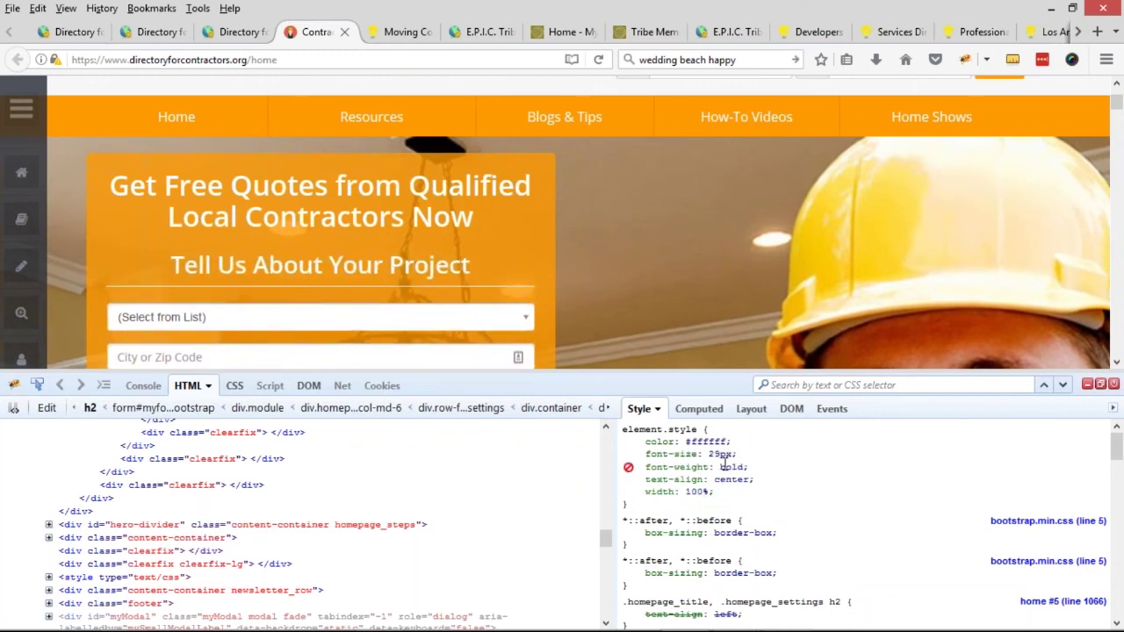
Raise the heading's font size to 30px, copy the font-size declaration and close the inspector
click(722, 455)
key(Up)
drag(753, 458, 629, 452)
key(ctrl+c)
click(1086, 386)
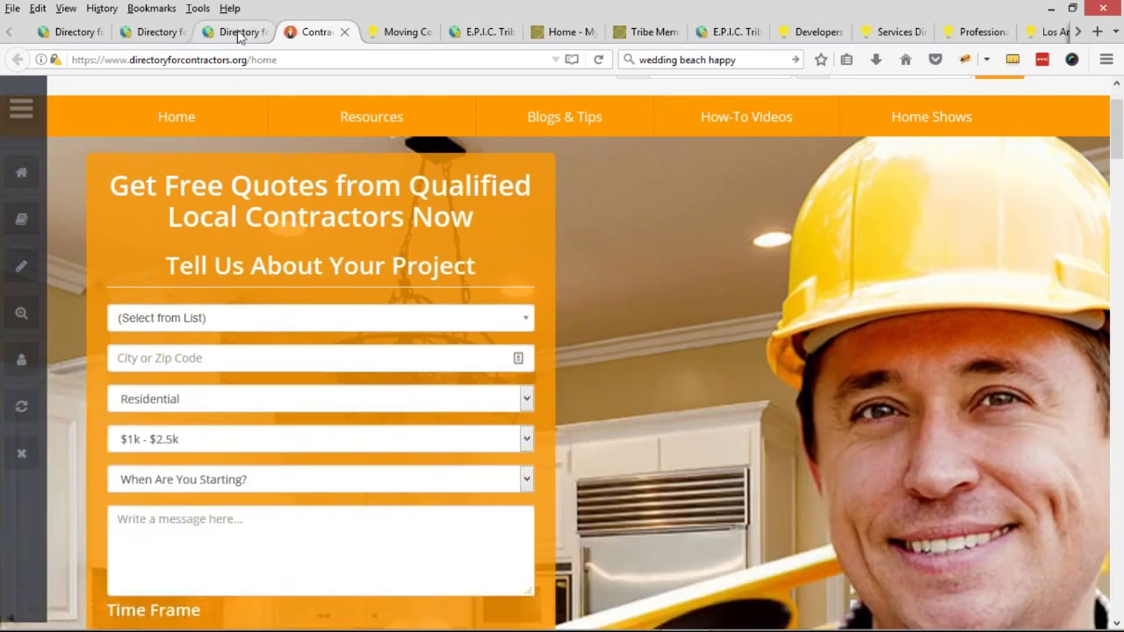
In the Get Matched form, paste the copied font-size declaration into the heading style of the lead_reach label
click(230, 32)
scroll(154, 397, down, 10)
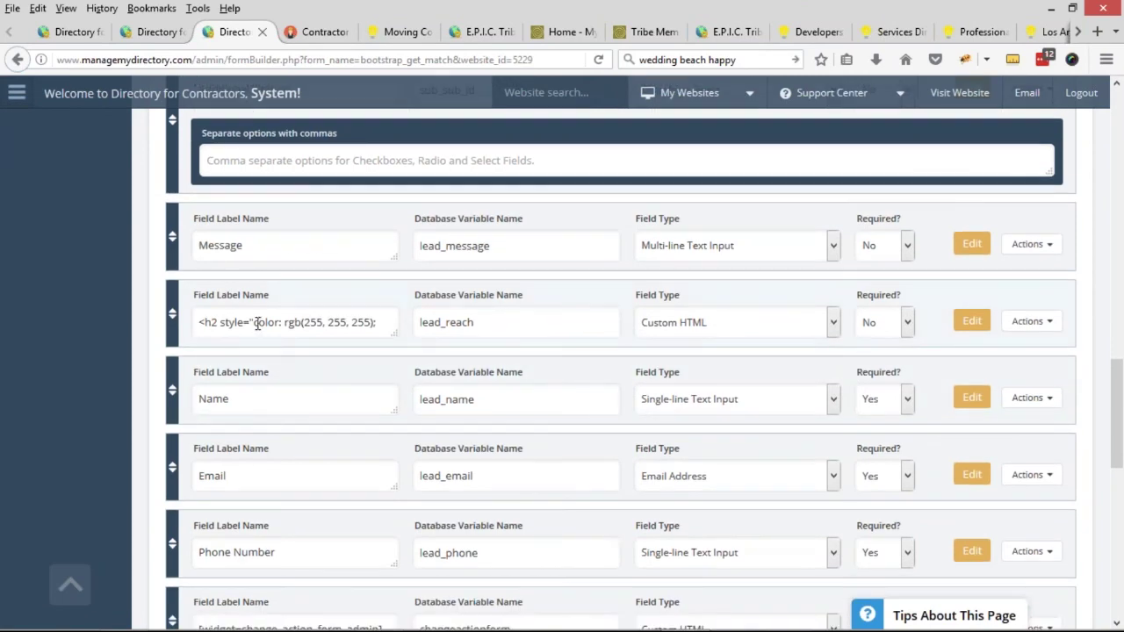
click(257, 323)
key(ctrl+v)
Insert font-size: 30px at the start of the heading style in the title_form label
scroll(169, 347, up, 5)
scroll(170, 350, up, 5)
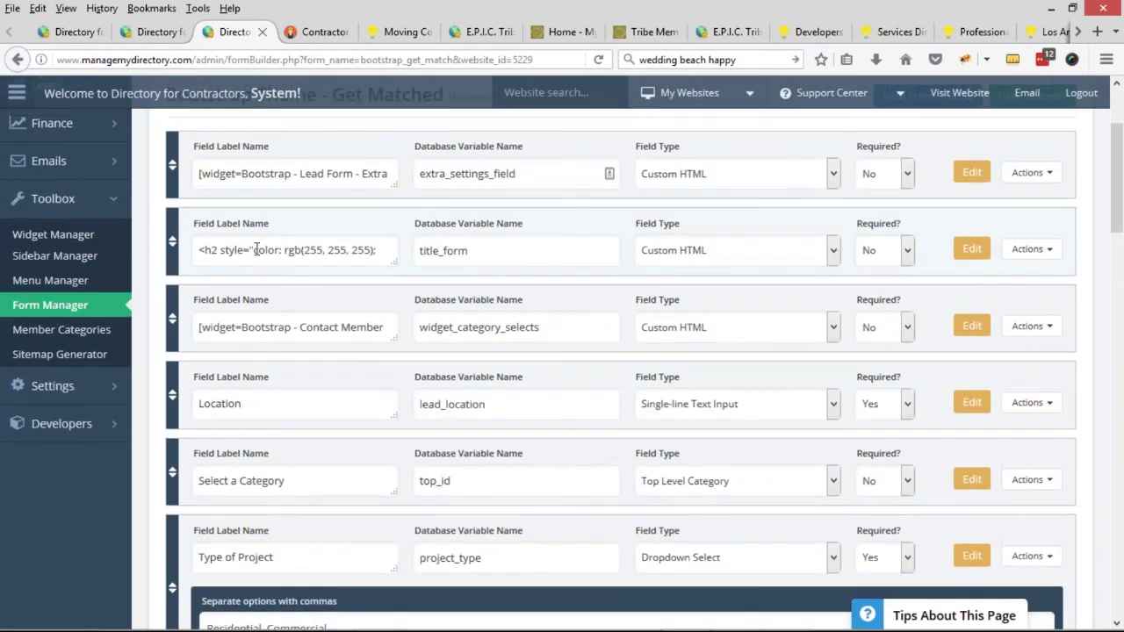
click(256, 250)
key(ctrl+v)
scroll(255, 249, up, 3)
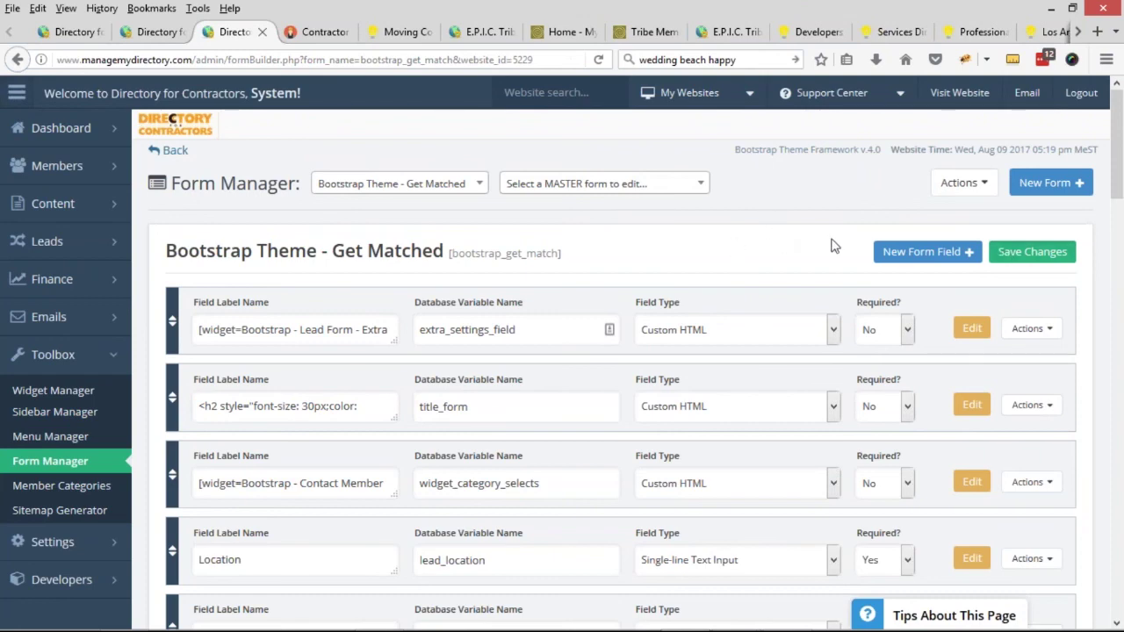
Enlarge the title_form label box to check its full heading HTML
scroll(834, 247, down, 2)
scroll(967, 254, up, 2)
scroll(152, 426, down, 3)
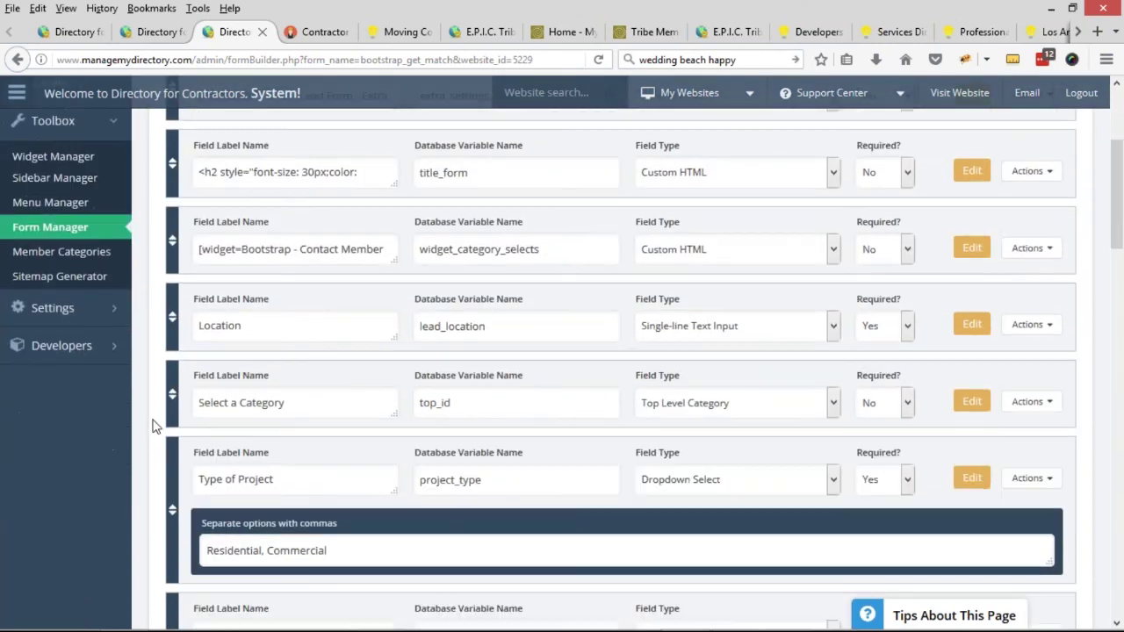
click(306, 176)
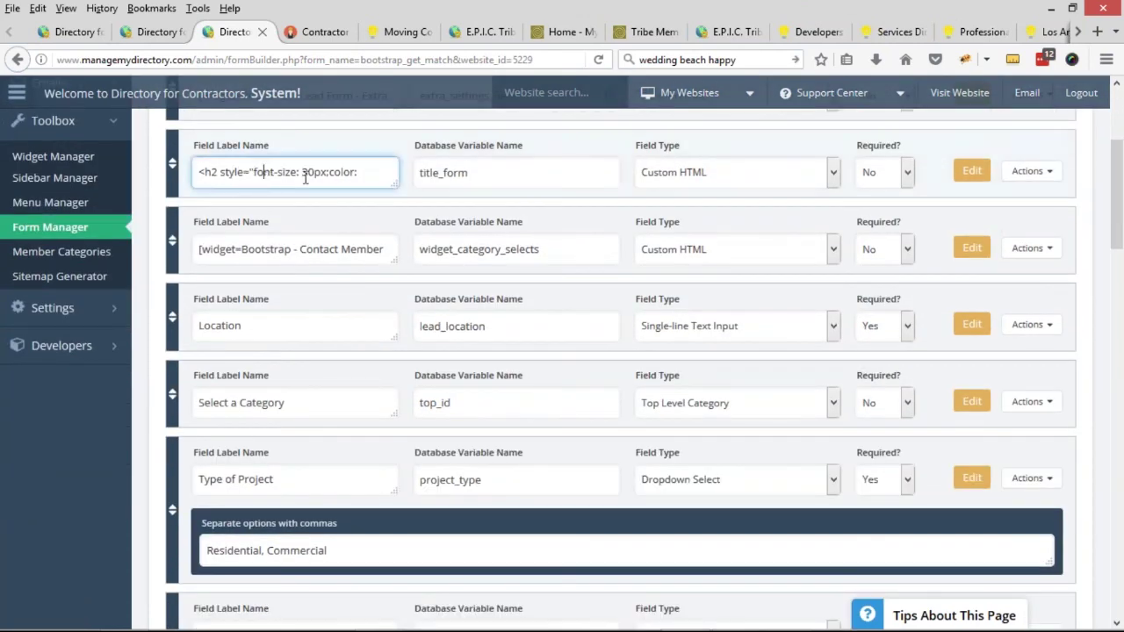
drag(393, 183, 391, 235)
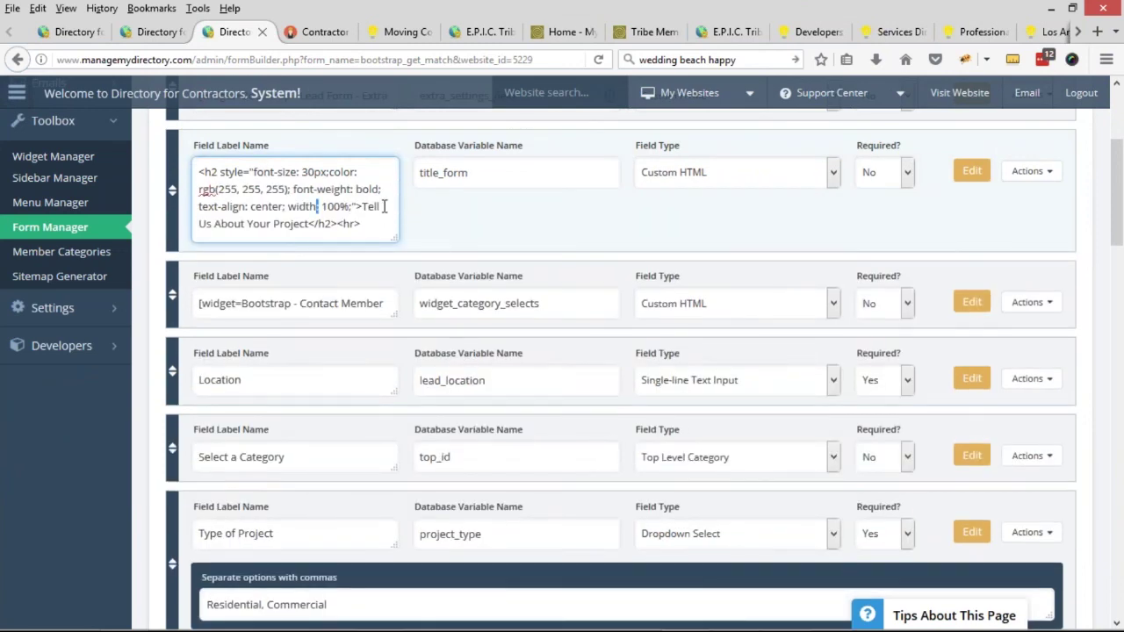
Save the Get Matched form changes and return to the homepage lead form
scroll(357, 230, up, 3)
click(1010, 255)
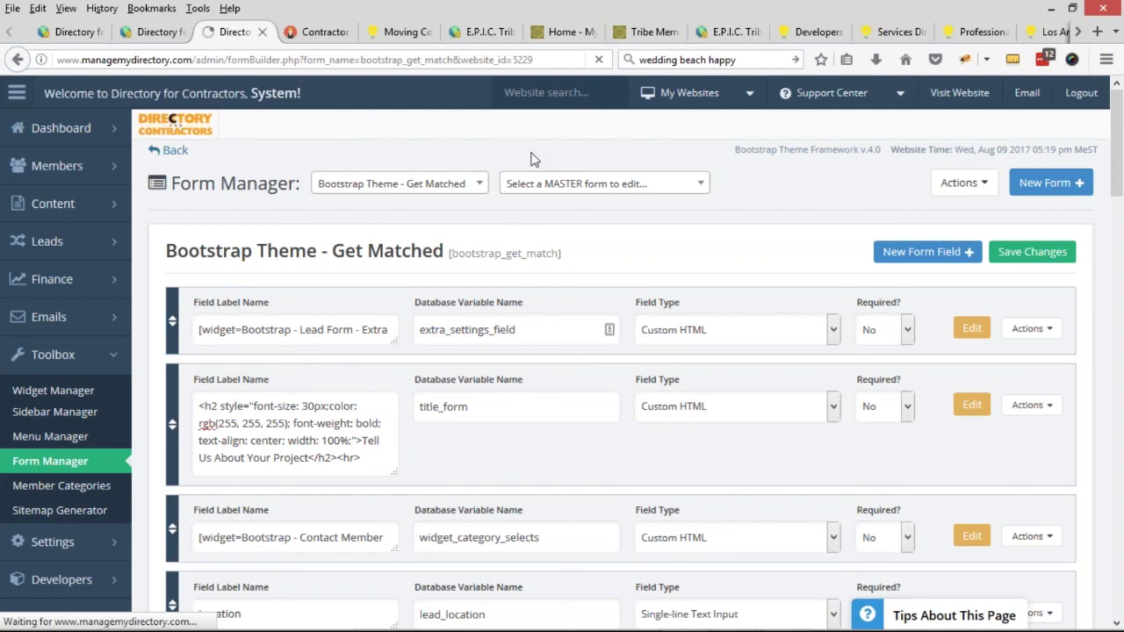
key(ctrl+Tab)
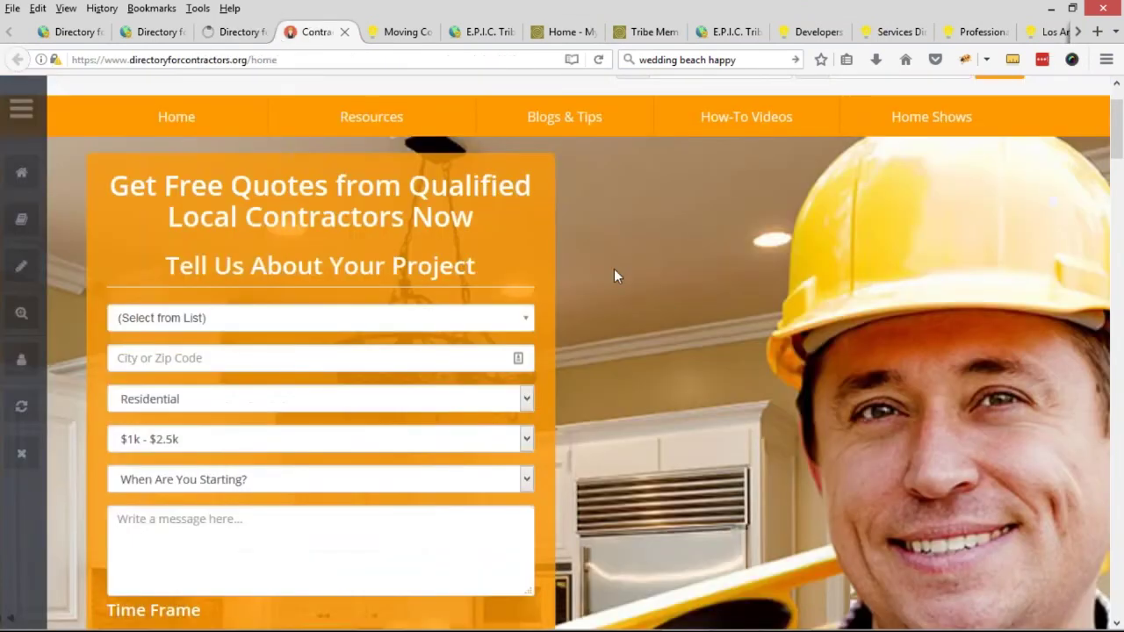
Examine the homepage lead form from its title down to the contact fields to check the heading sizes and Time Frame placement
scroll(614, 268, up, 2)
scroll(290, 272, down, 5)
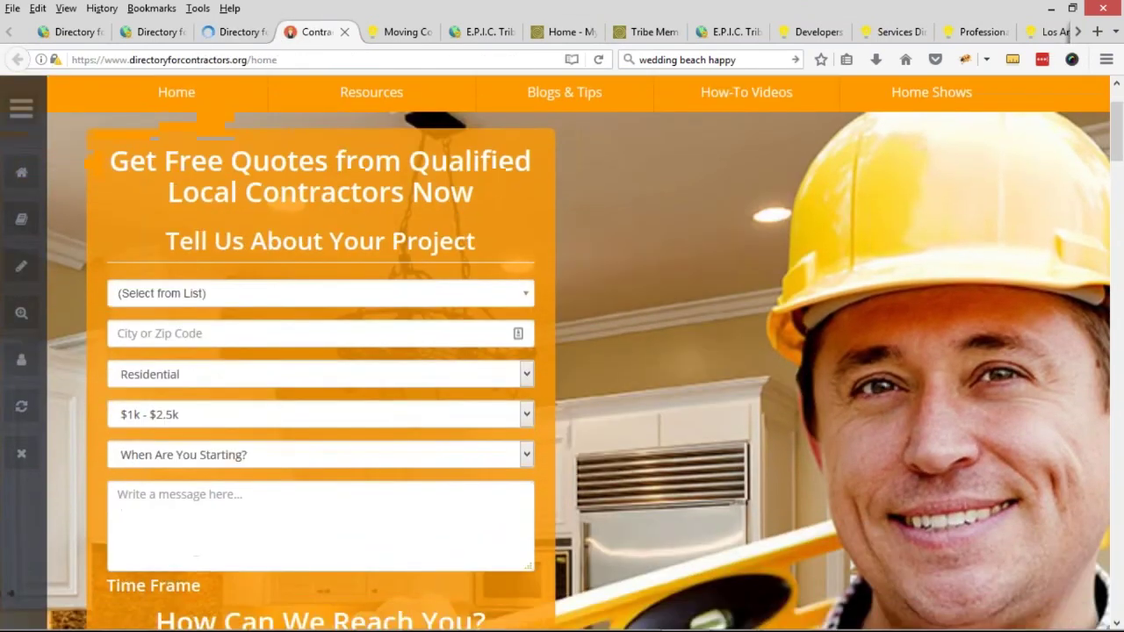
scroll(202, 261, down, 3)
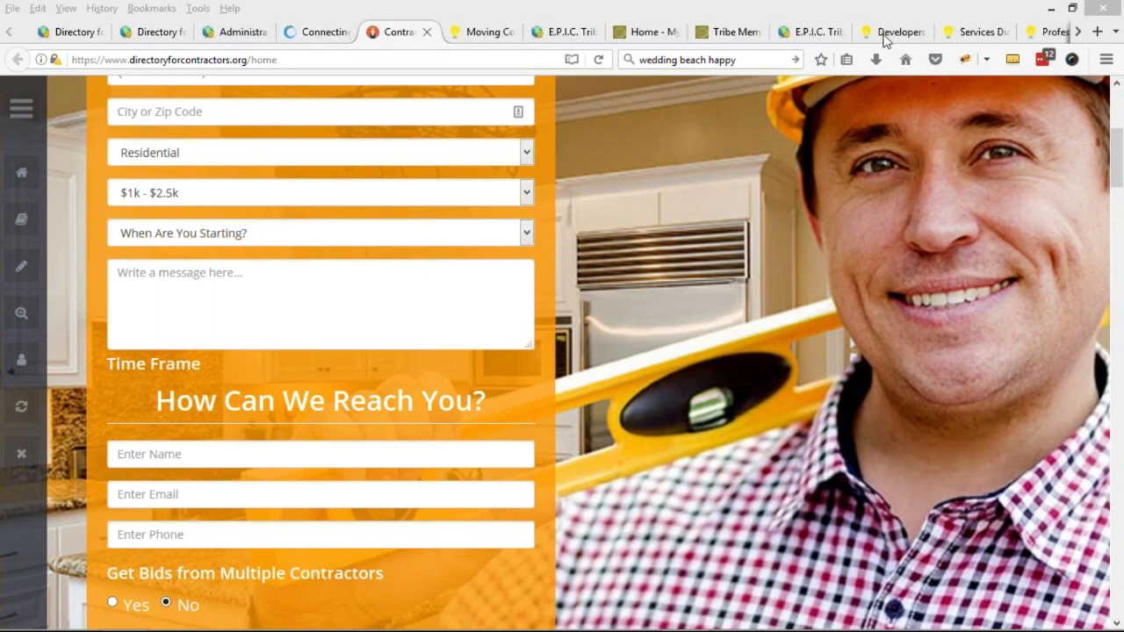
scroll(640, 267, down, 2)
scroll(638, 301, up, 4)
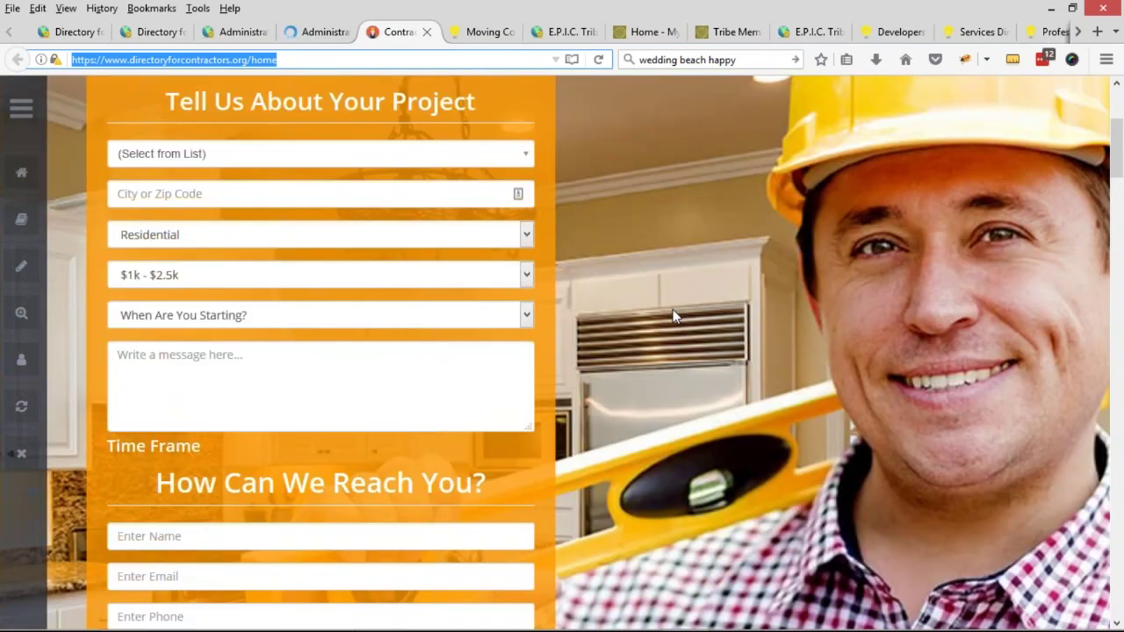
scroll(624, 259, up, 4)
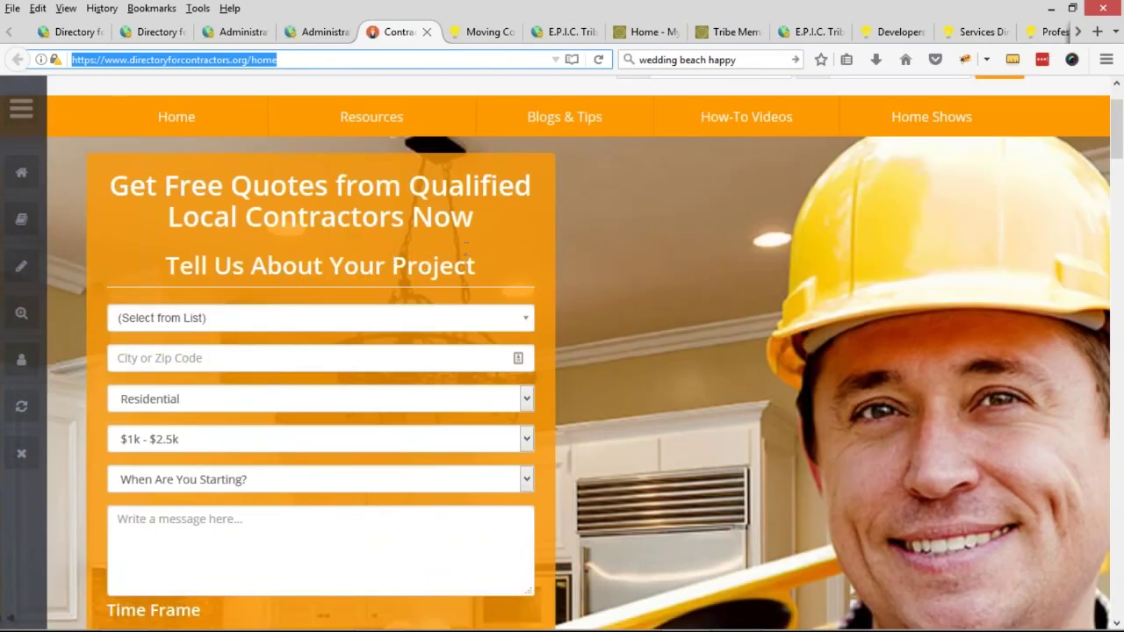
scroll(297, 243, down, 2)
scroll(352, 477, down, 2)
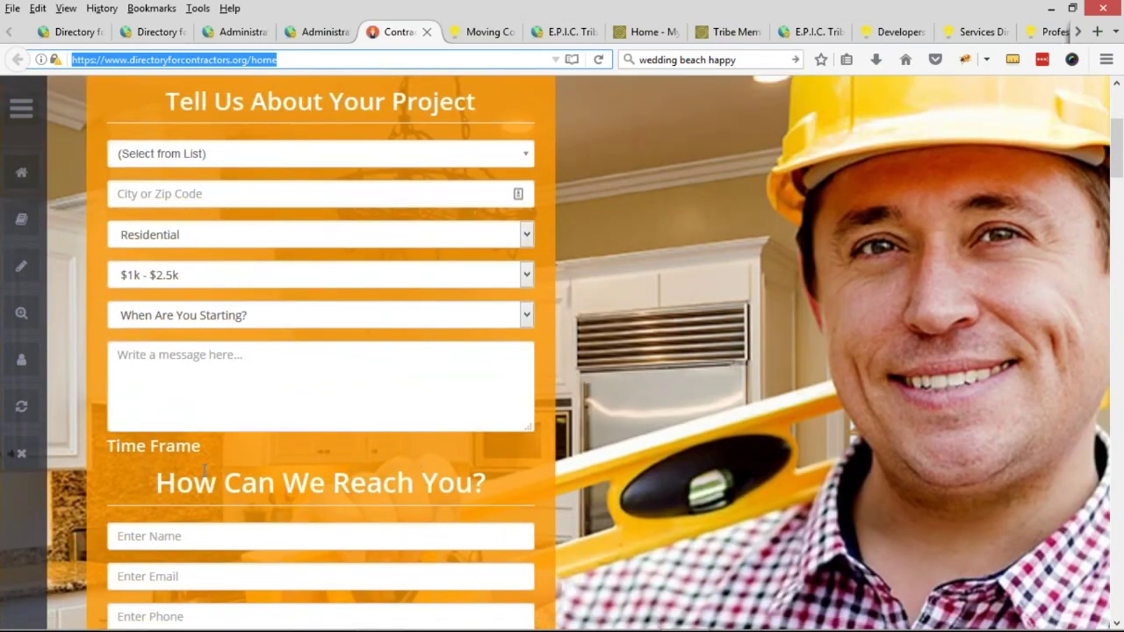
scroll(205, 470, down, 4)
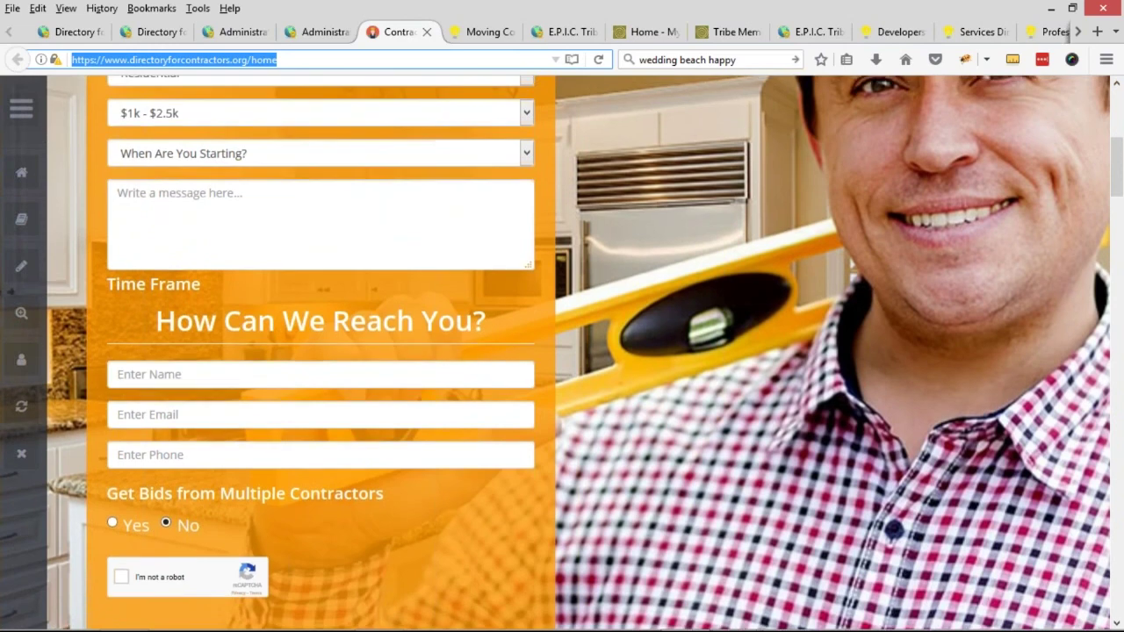
Compare the Tell Us About Your Project and How Can We Reach You? headings within the lead form's layout
scroll(270, 375, up, 6)
drag(180, 184, 475, 185)
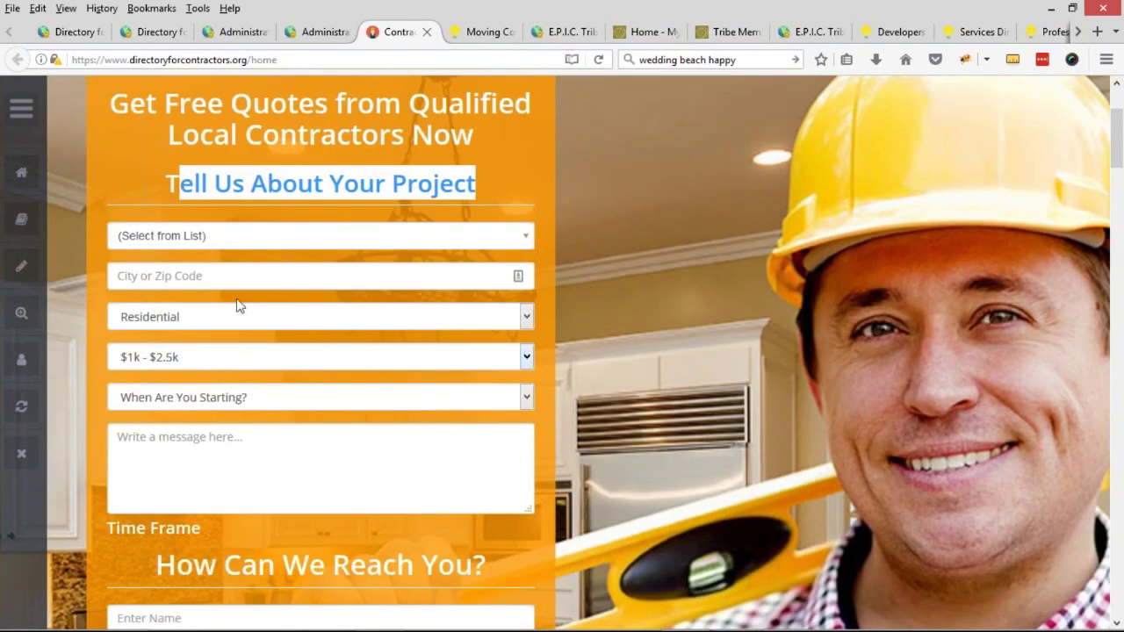
scroll(238, 307, down, 4)
scroll(369, 391, down, 2)
drag(157, 318, 486, 318)
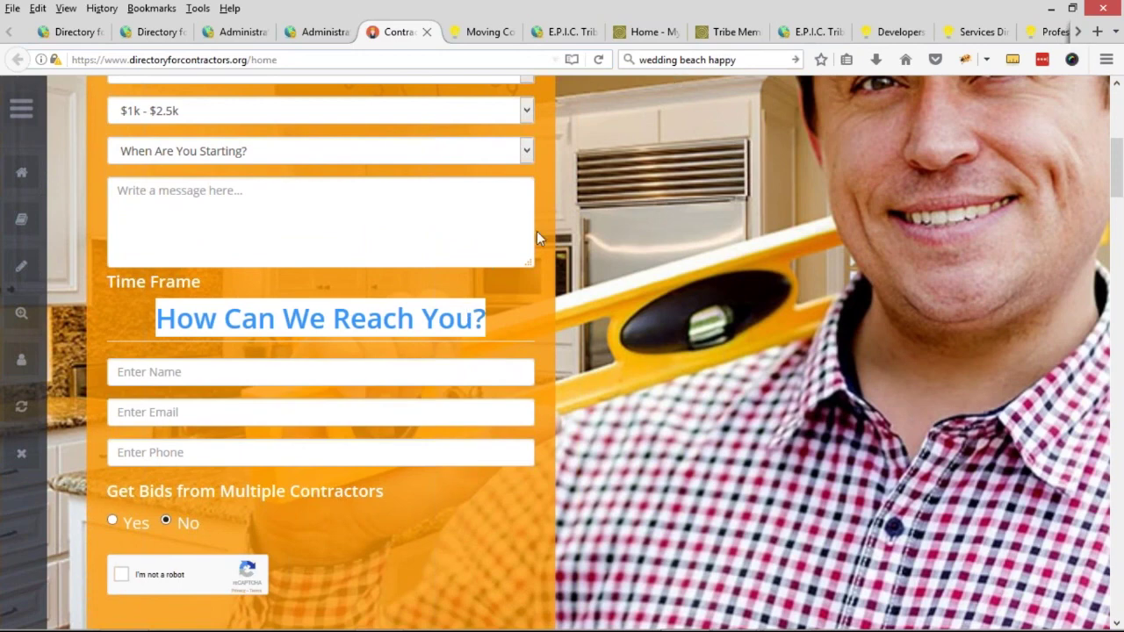
click(588, 307)
scroll(588, 309, down, 2)
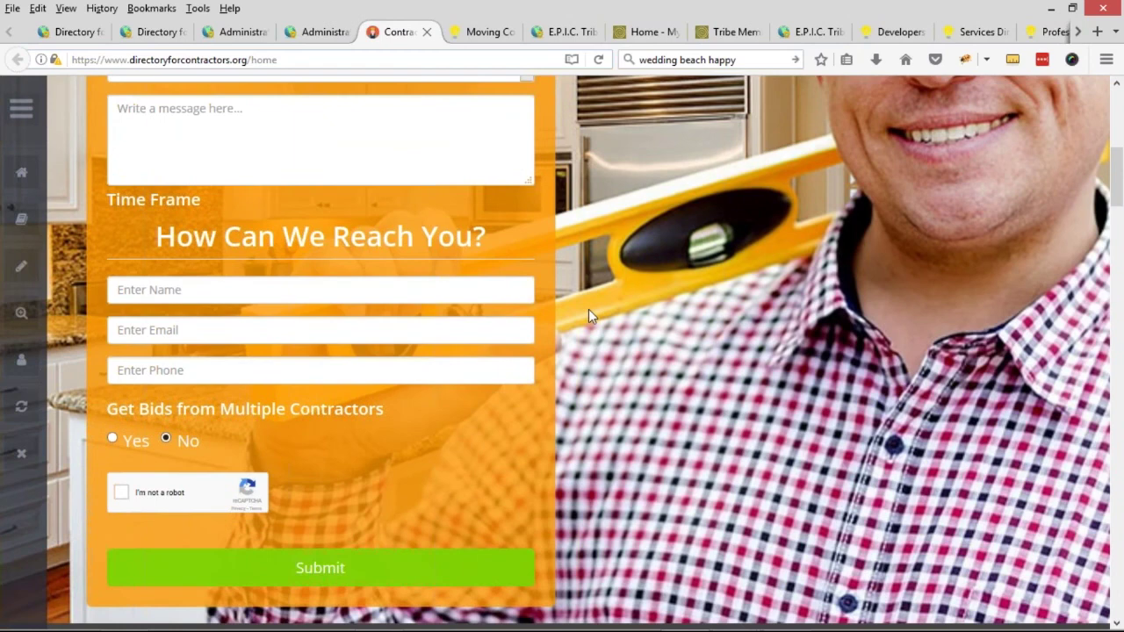
scroll(588, 309, up, 5)
scroll(607, 302, up, 4)
scroll(607, 301, down, 1)
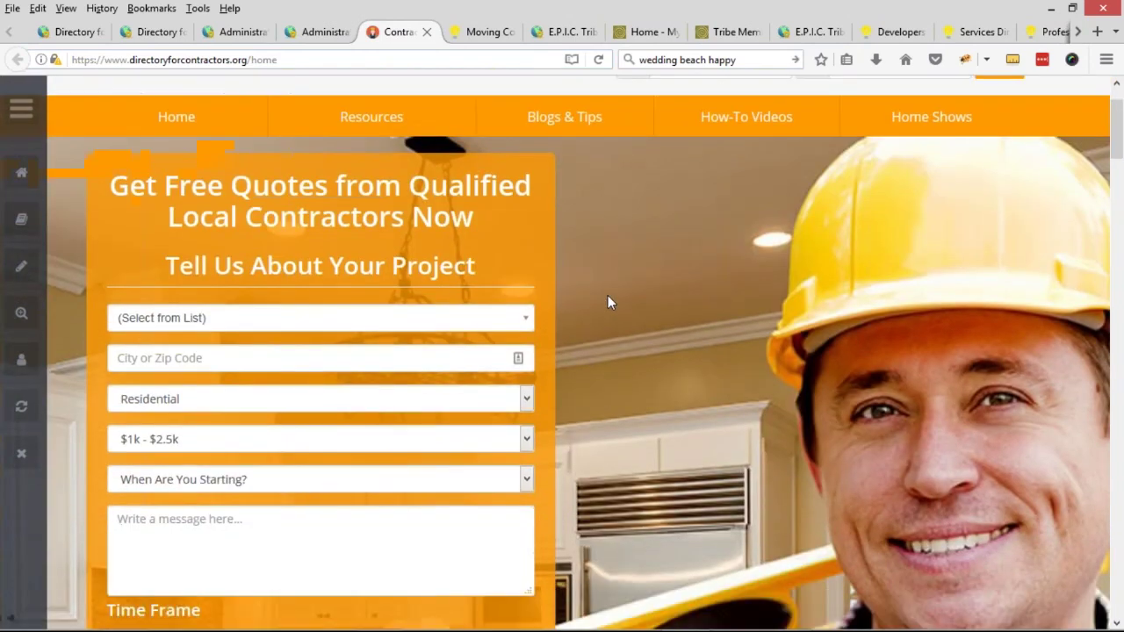
Inspect the Tell Us About Your Project heading, prefix its text with "1.", and disable its text-align: center and width: 100% declarations
right_click(248, 267)
click(338, 450)
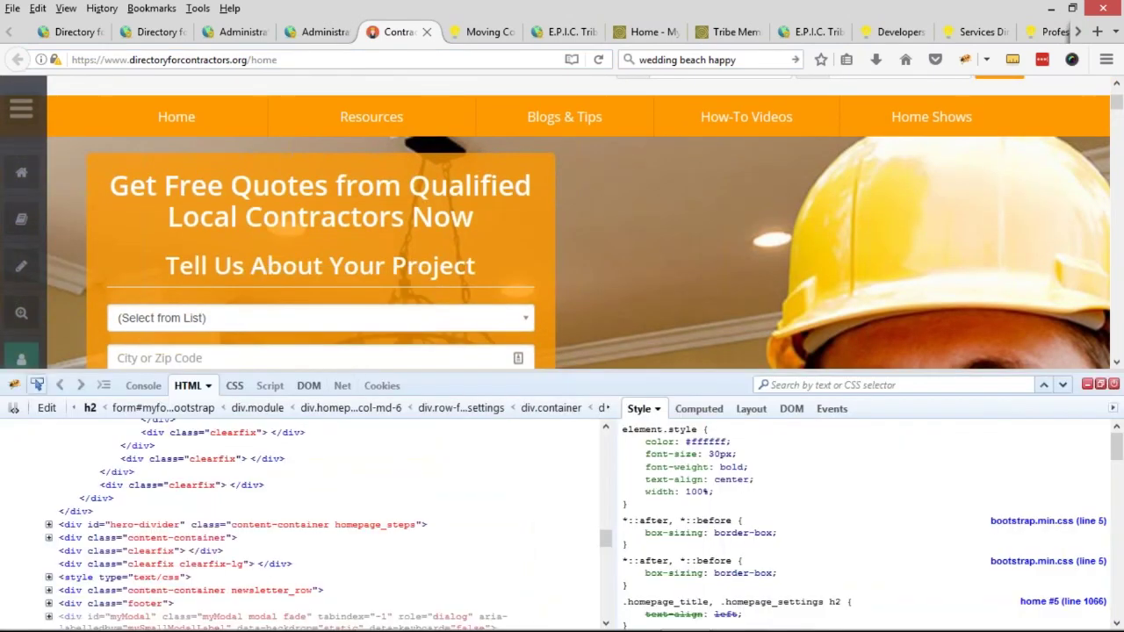
click(47, 408)
click(63, 440)
text(1.)
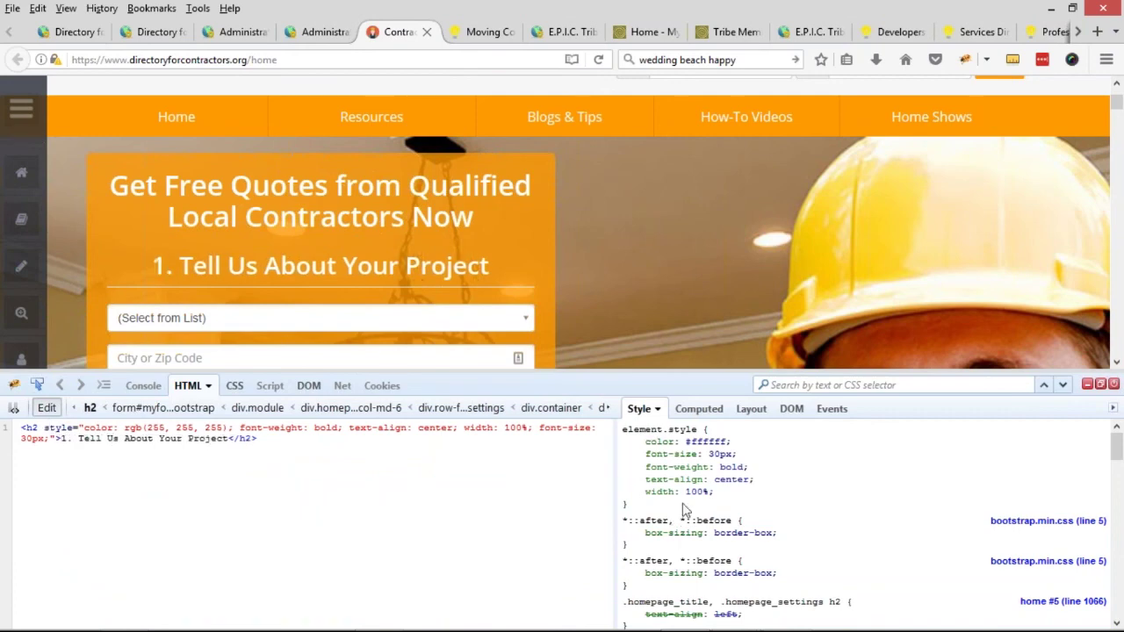
click(628, 480)
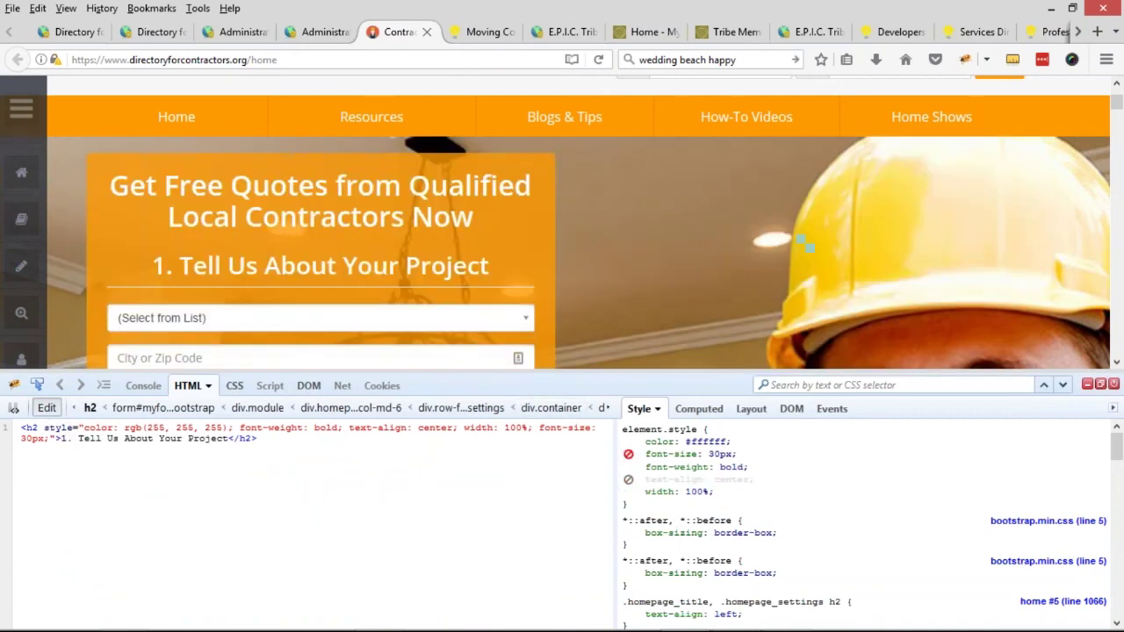
click(628, 492)
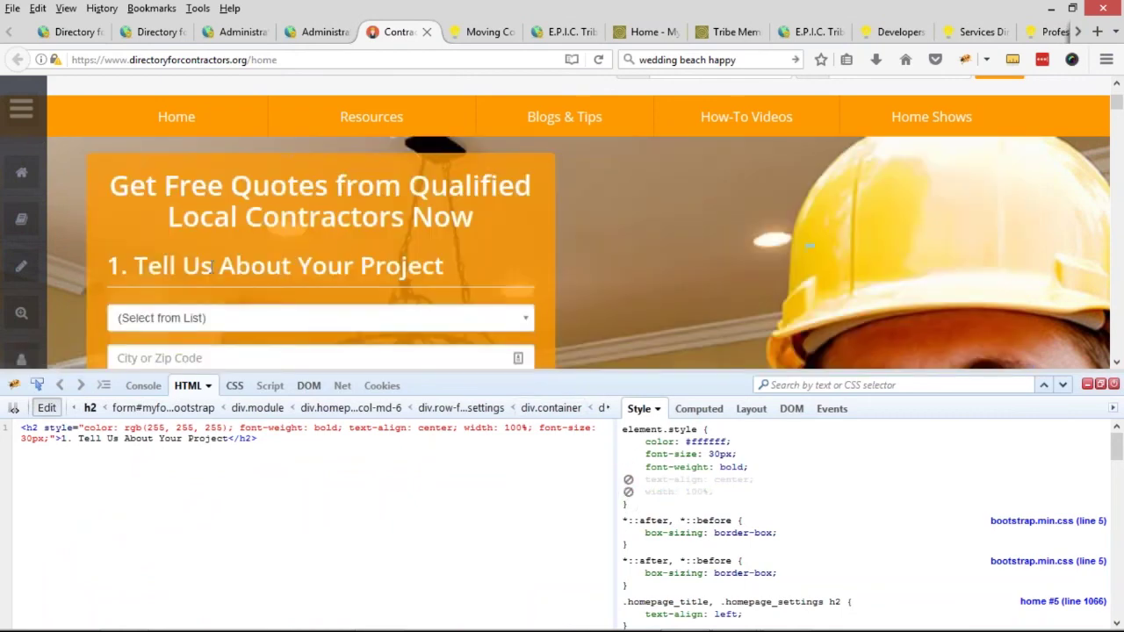